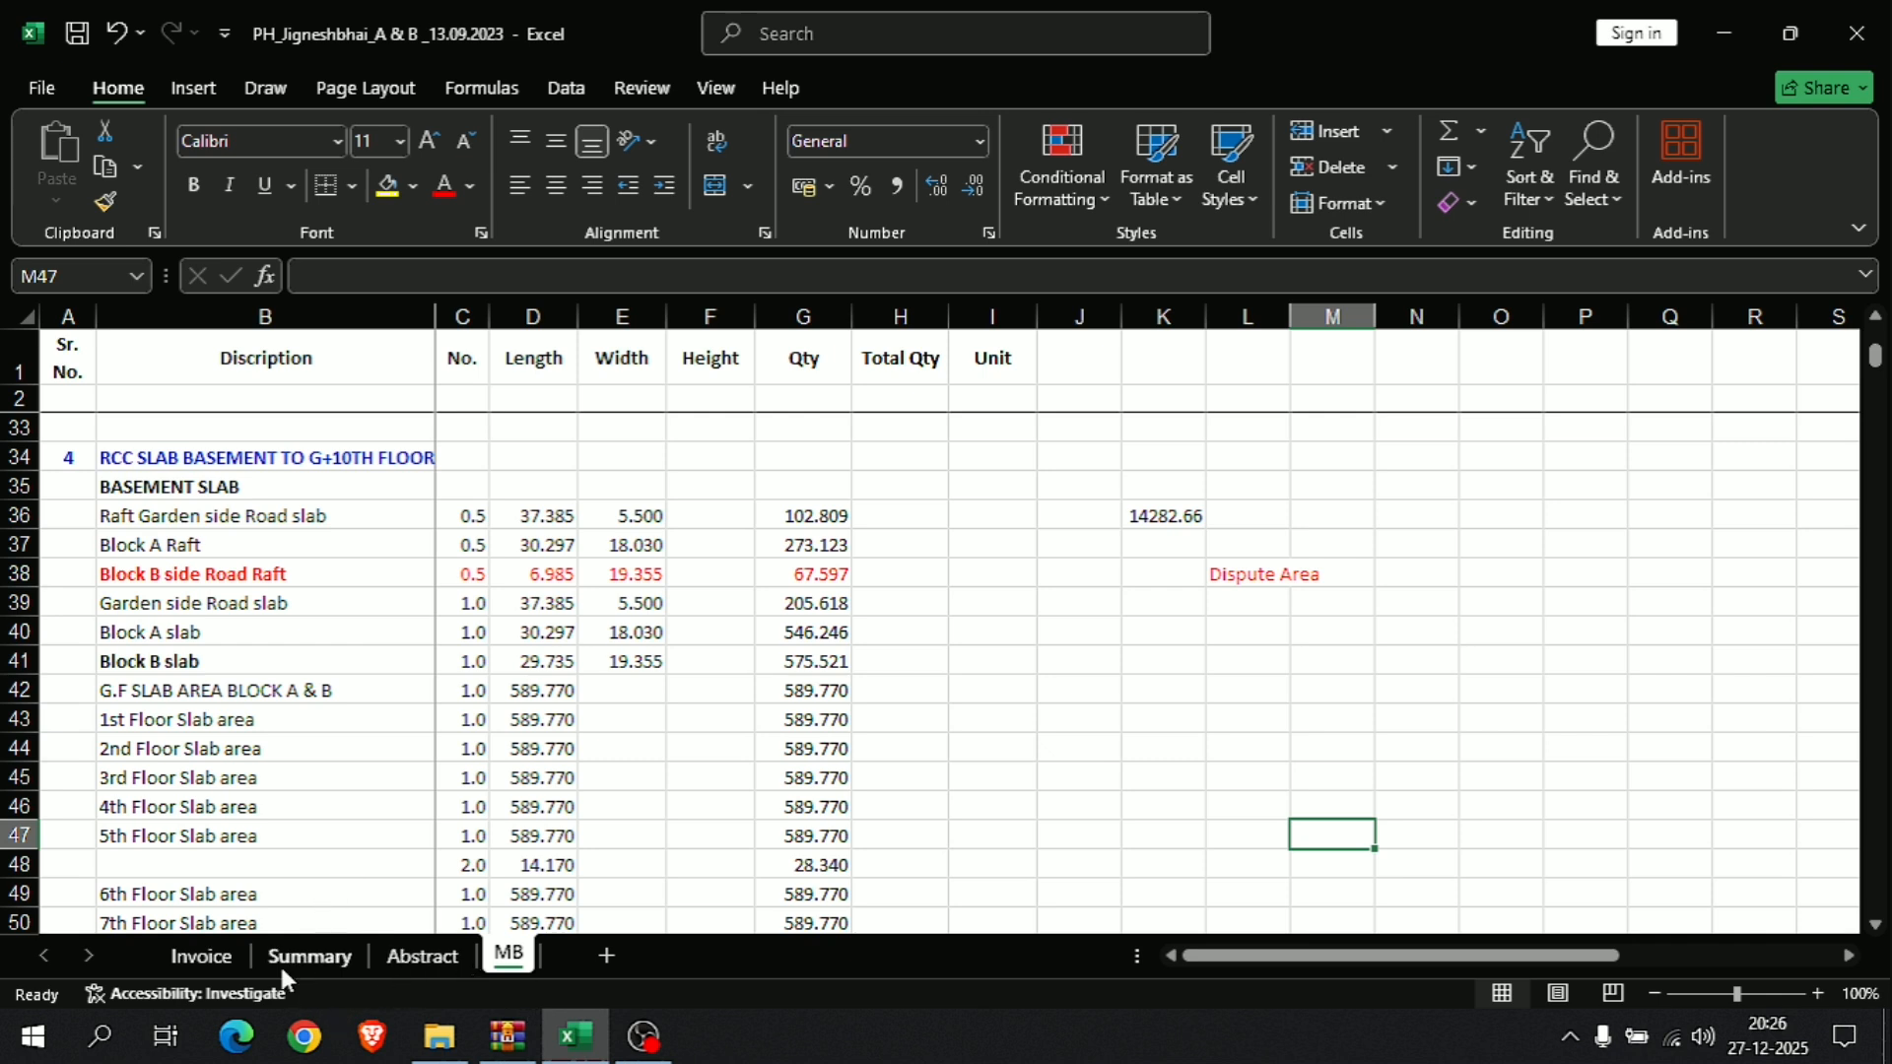
Step: Clear the invoice date in cell F2 of the Invoice sheet
{"action": "left_click", "coordinate": [220, 966]}
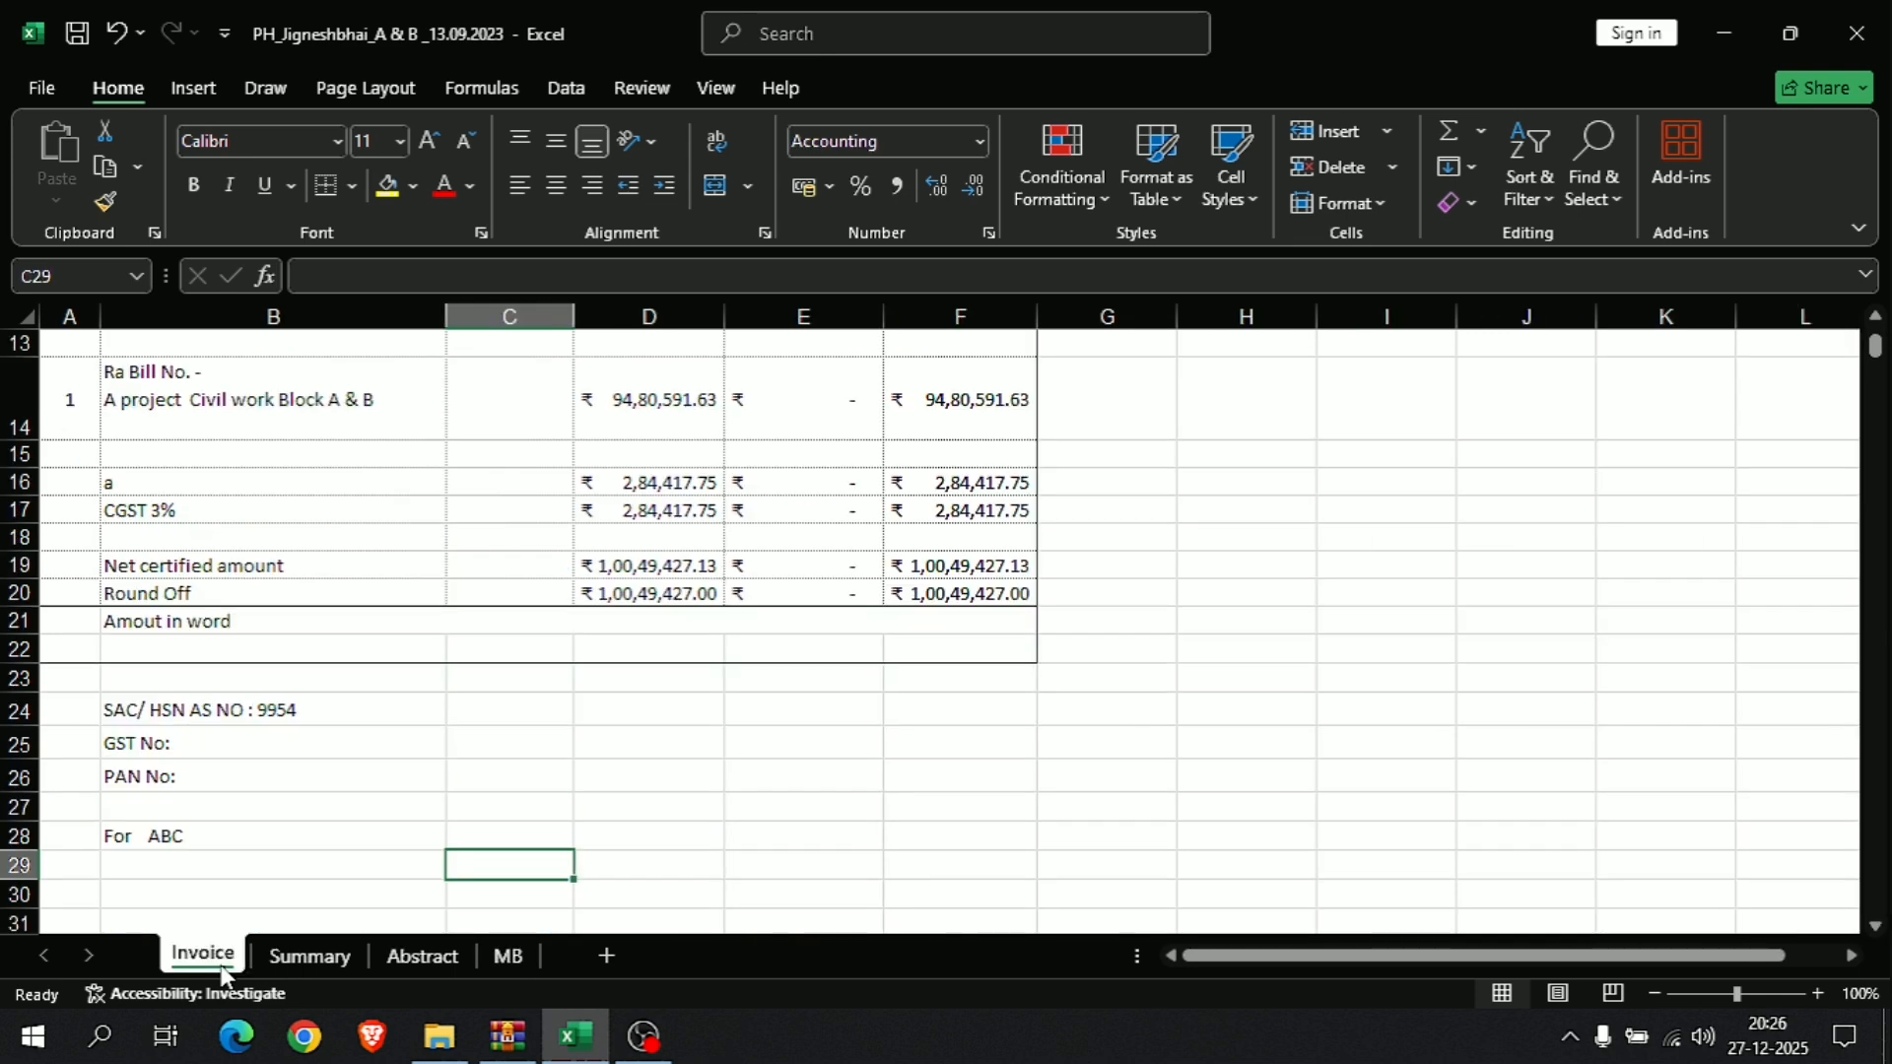
{"action": "scroll", "coordinate": [555, 743], "scroll_direction": "up", "scroll_amount": 4}
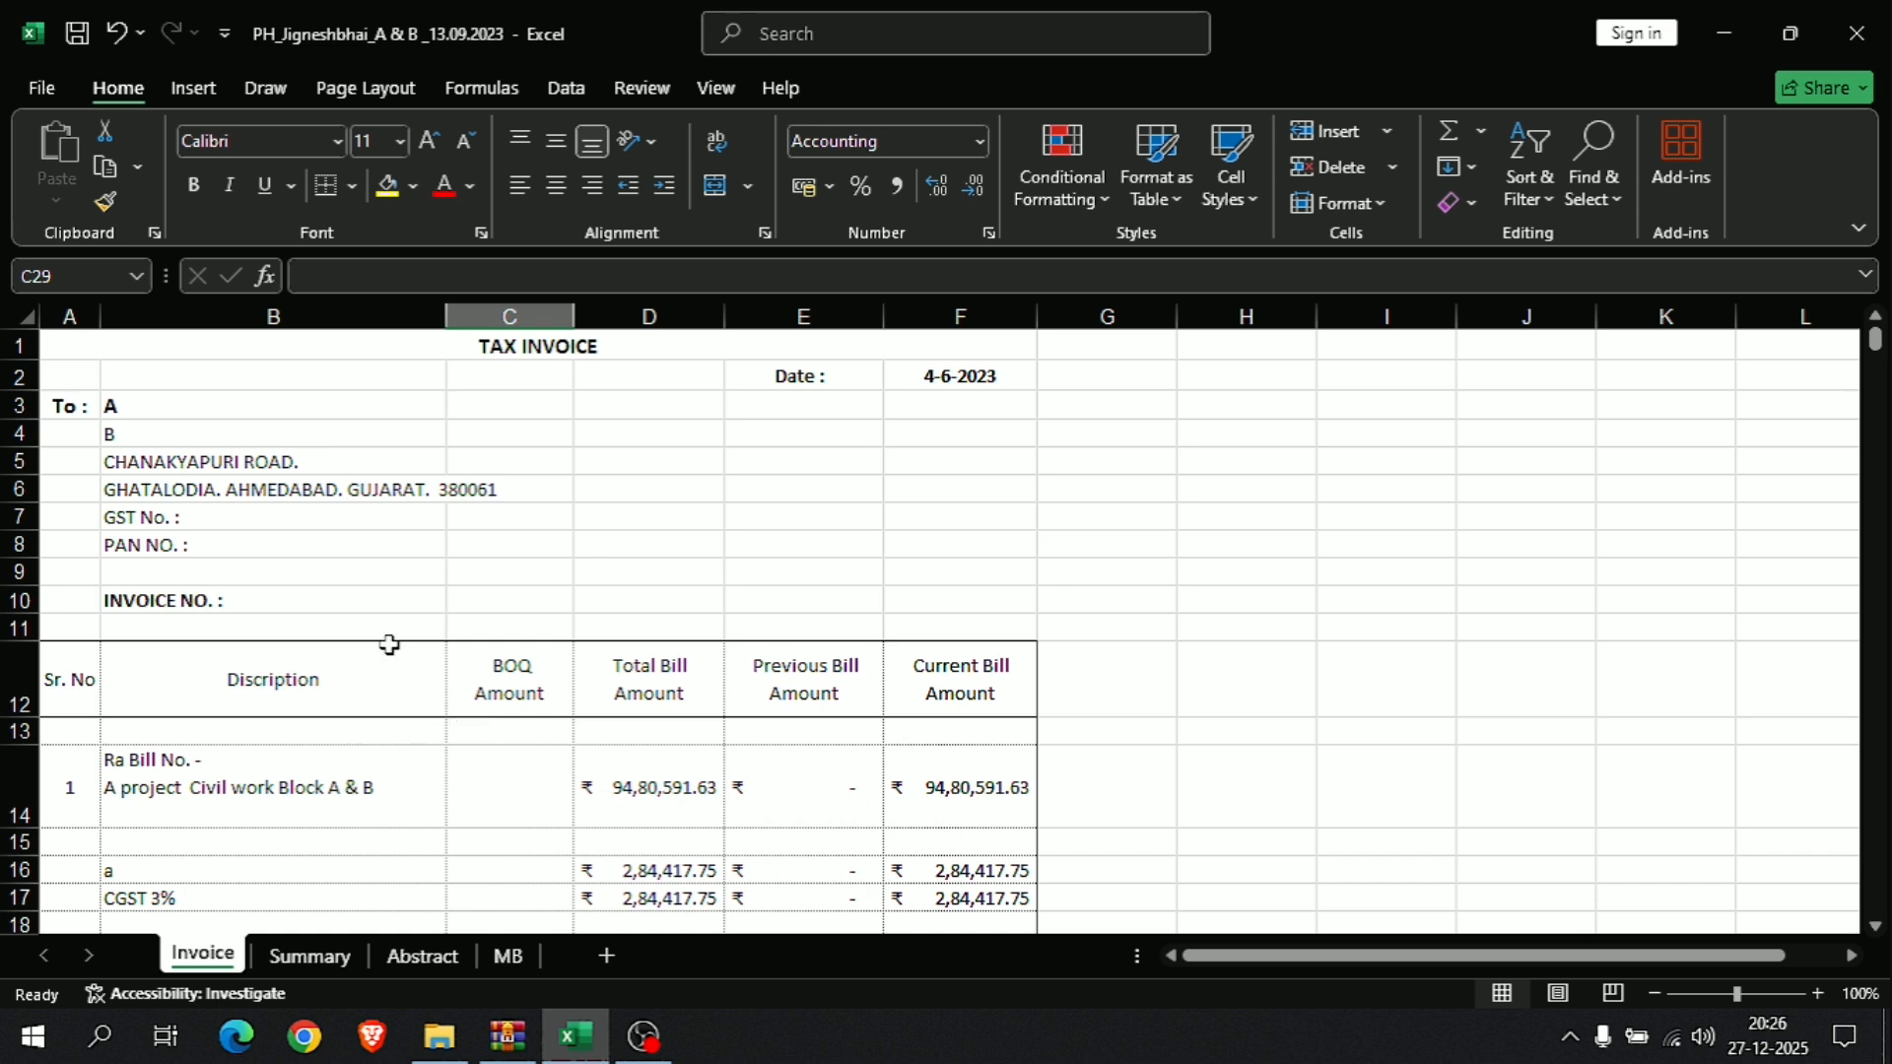
{"action": "left_click", "coordinate": [547, 348]}
{"action": "left_click", "coordinate": [943, 372]}
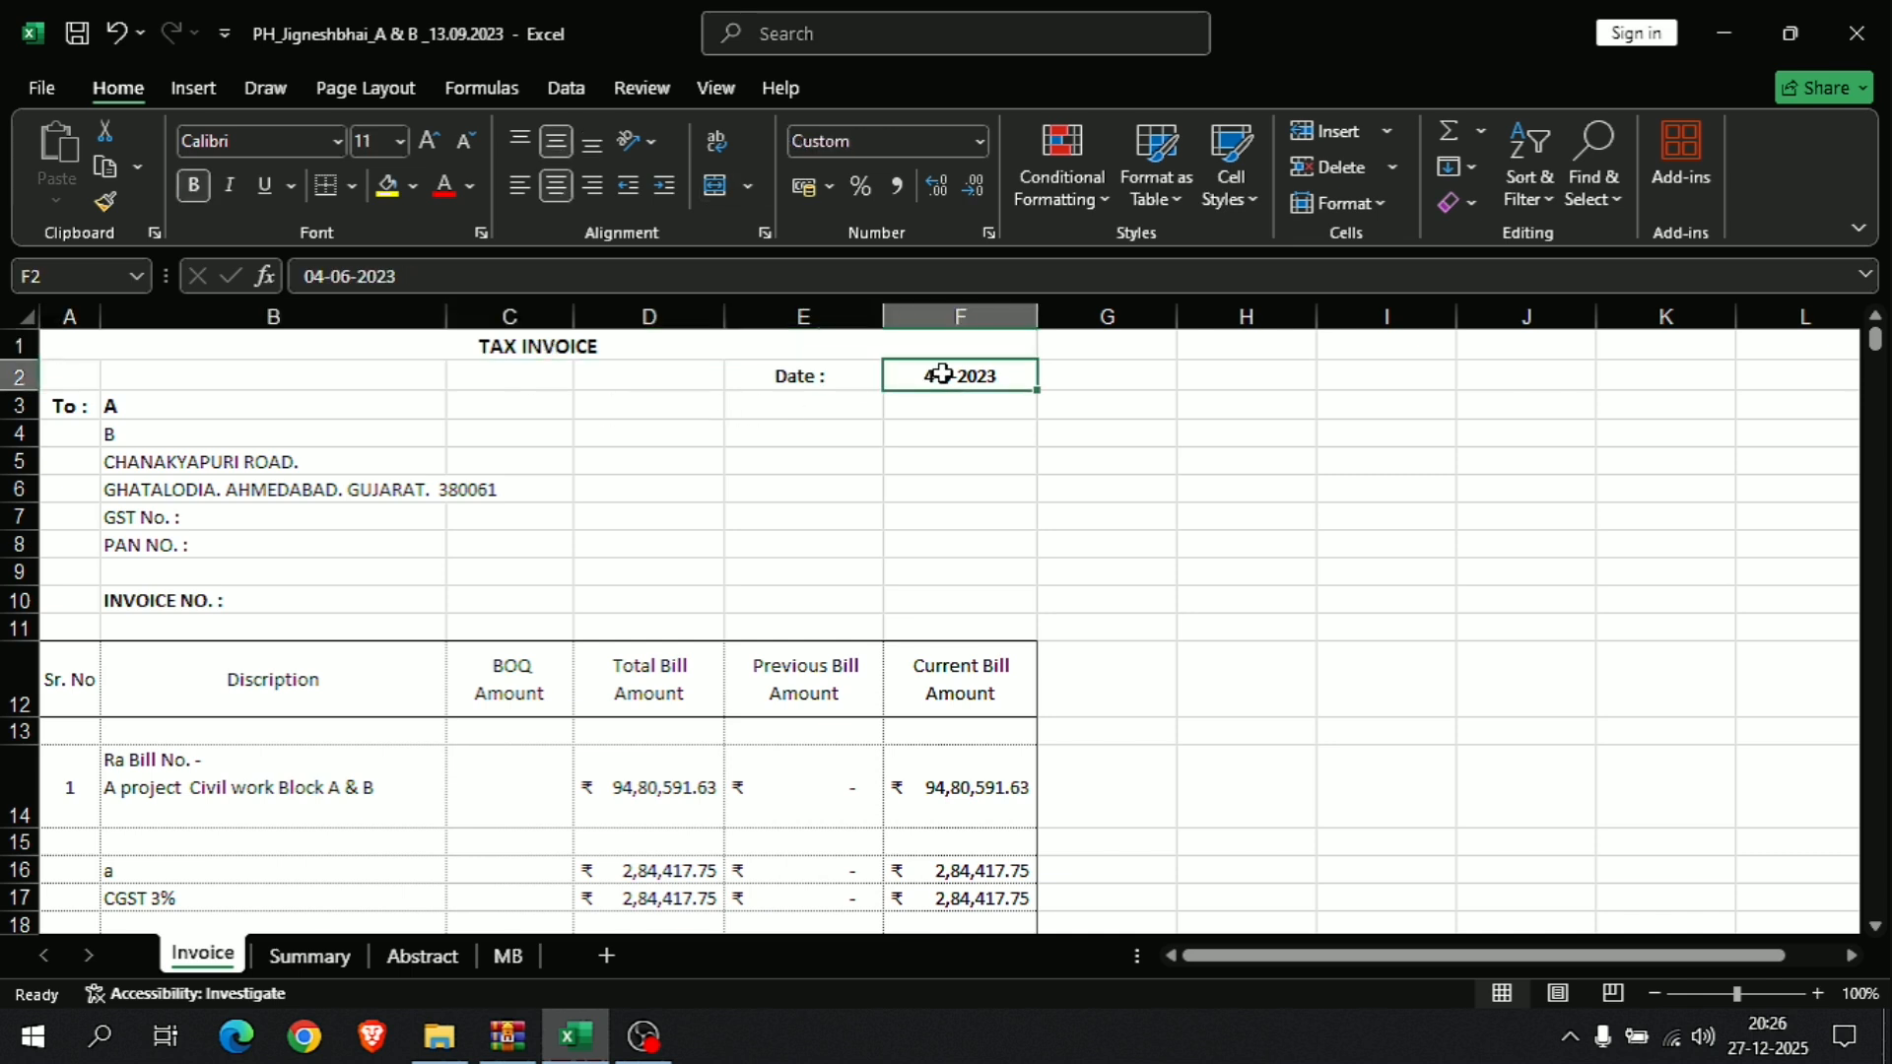
{"action": "key", "text": "Delete"}
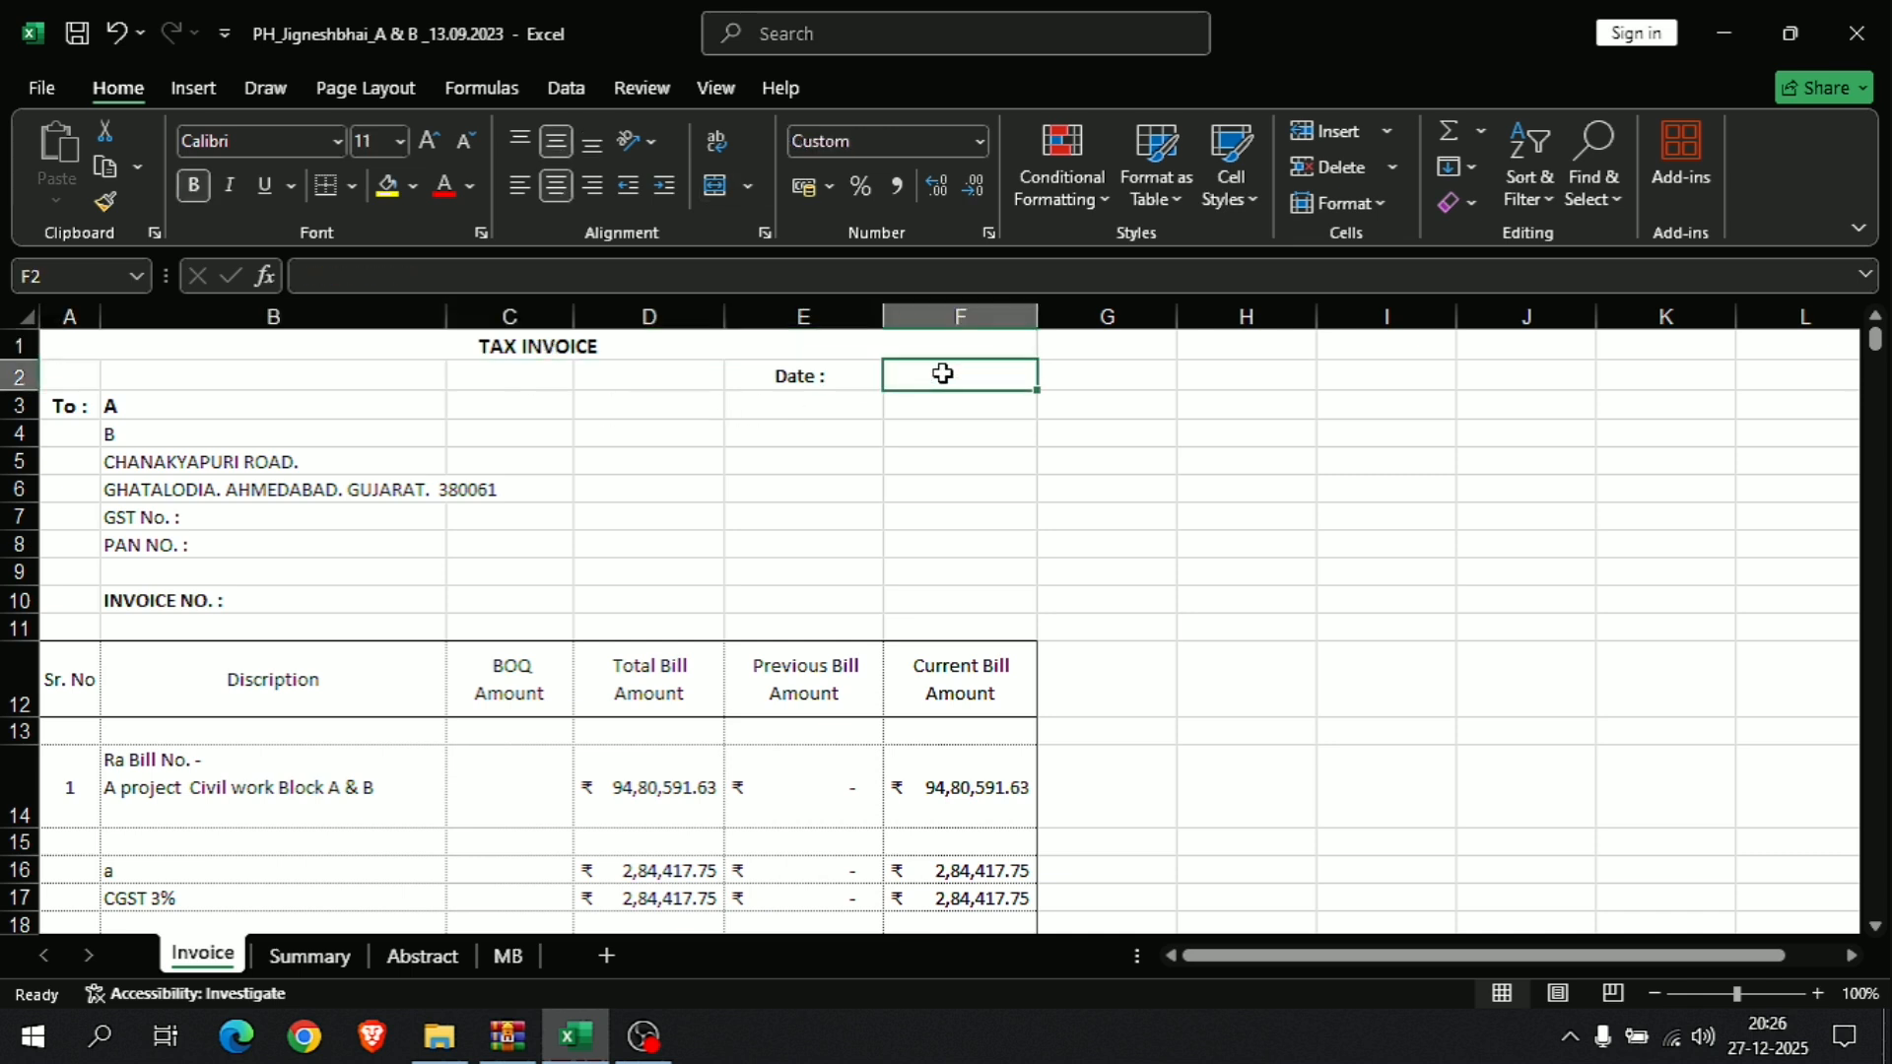
Step: Review the recipient name, address, GST, PAN and invoice number fields in the tax invoice header
{"action": "left_click", "coordinate": [184, 404]}
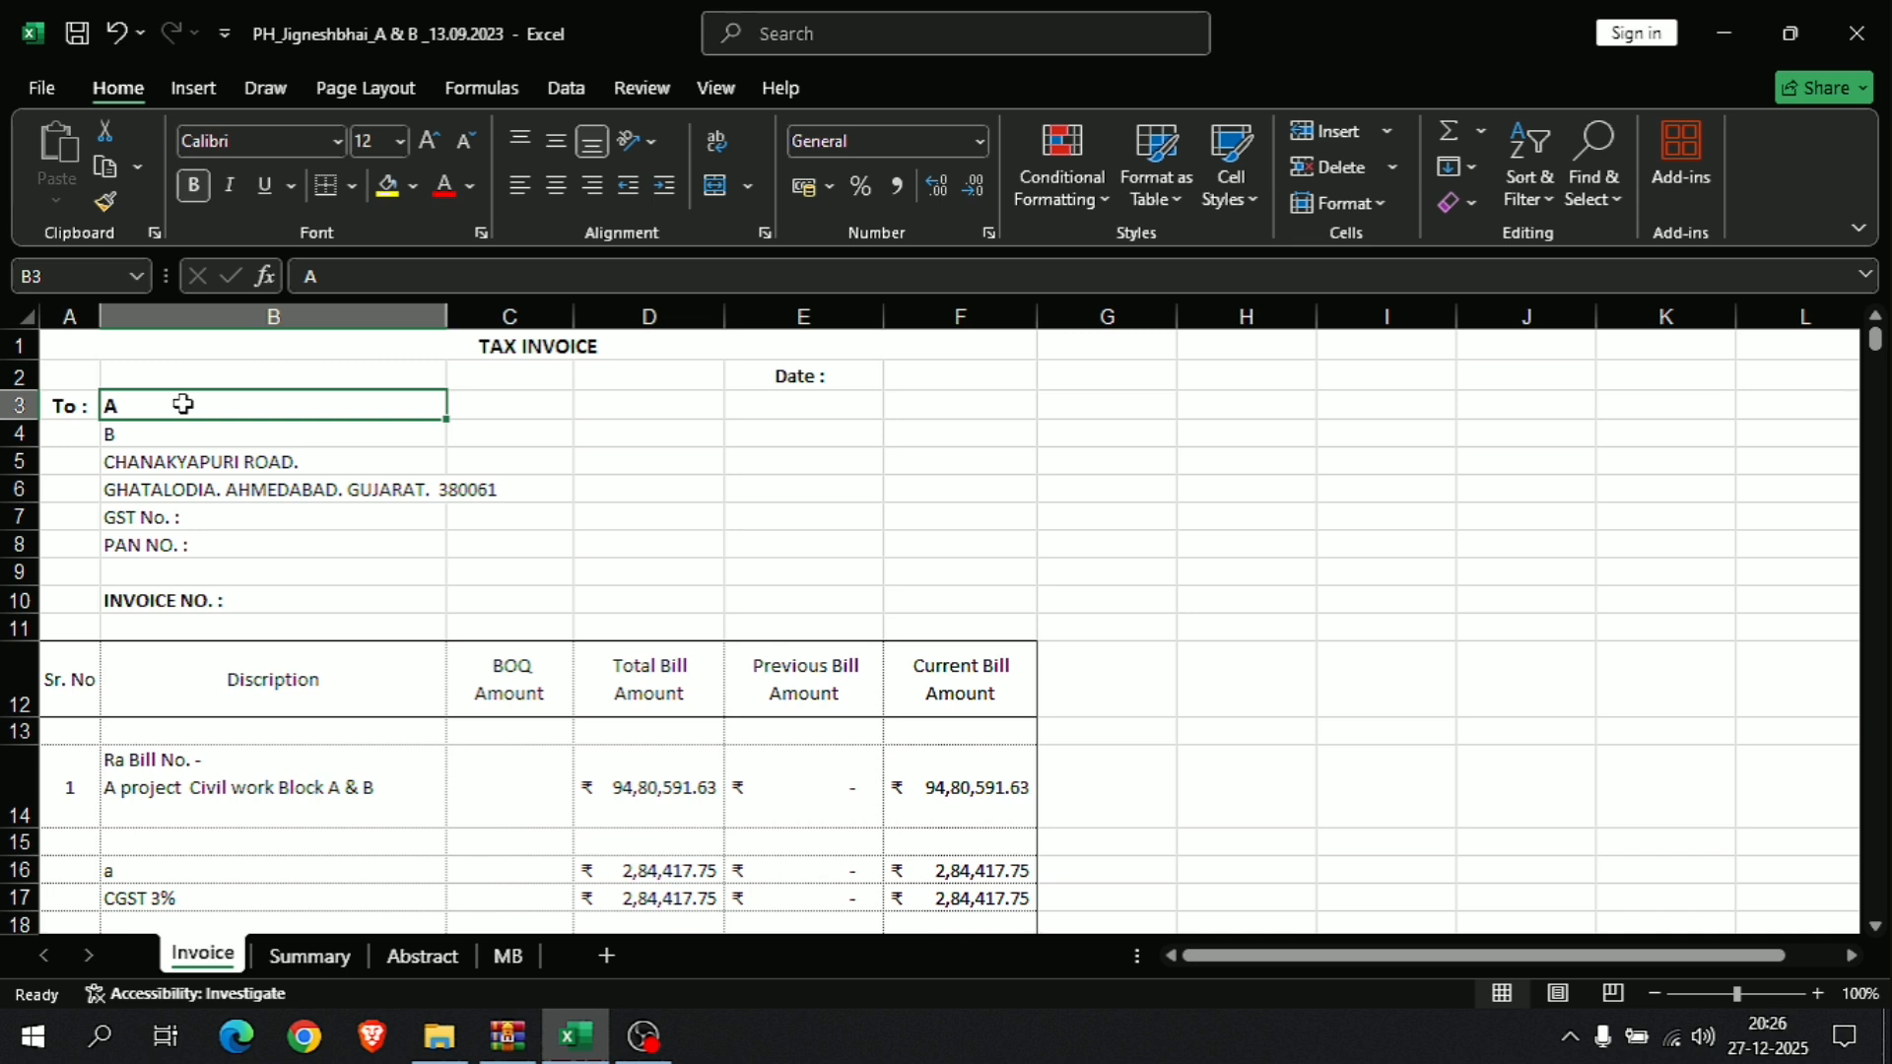
{"action": "left_click", "coordinate": [206, 437]}
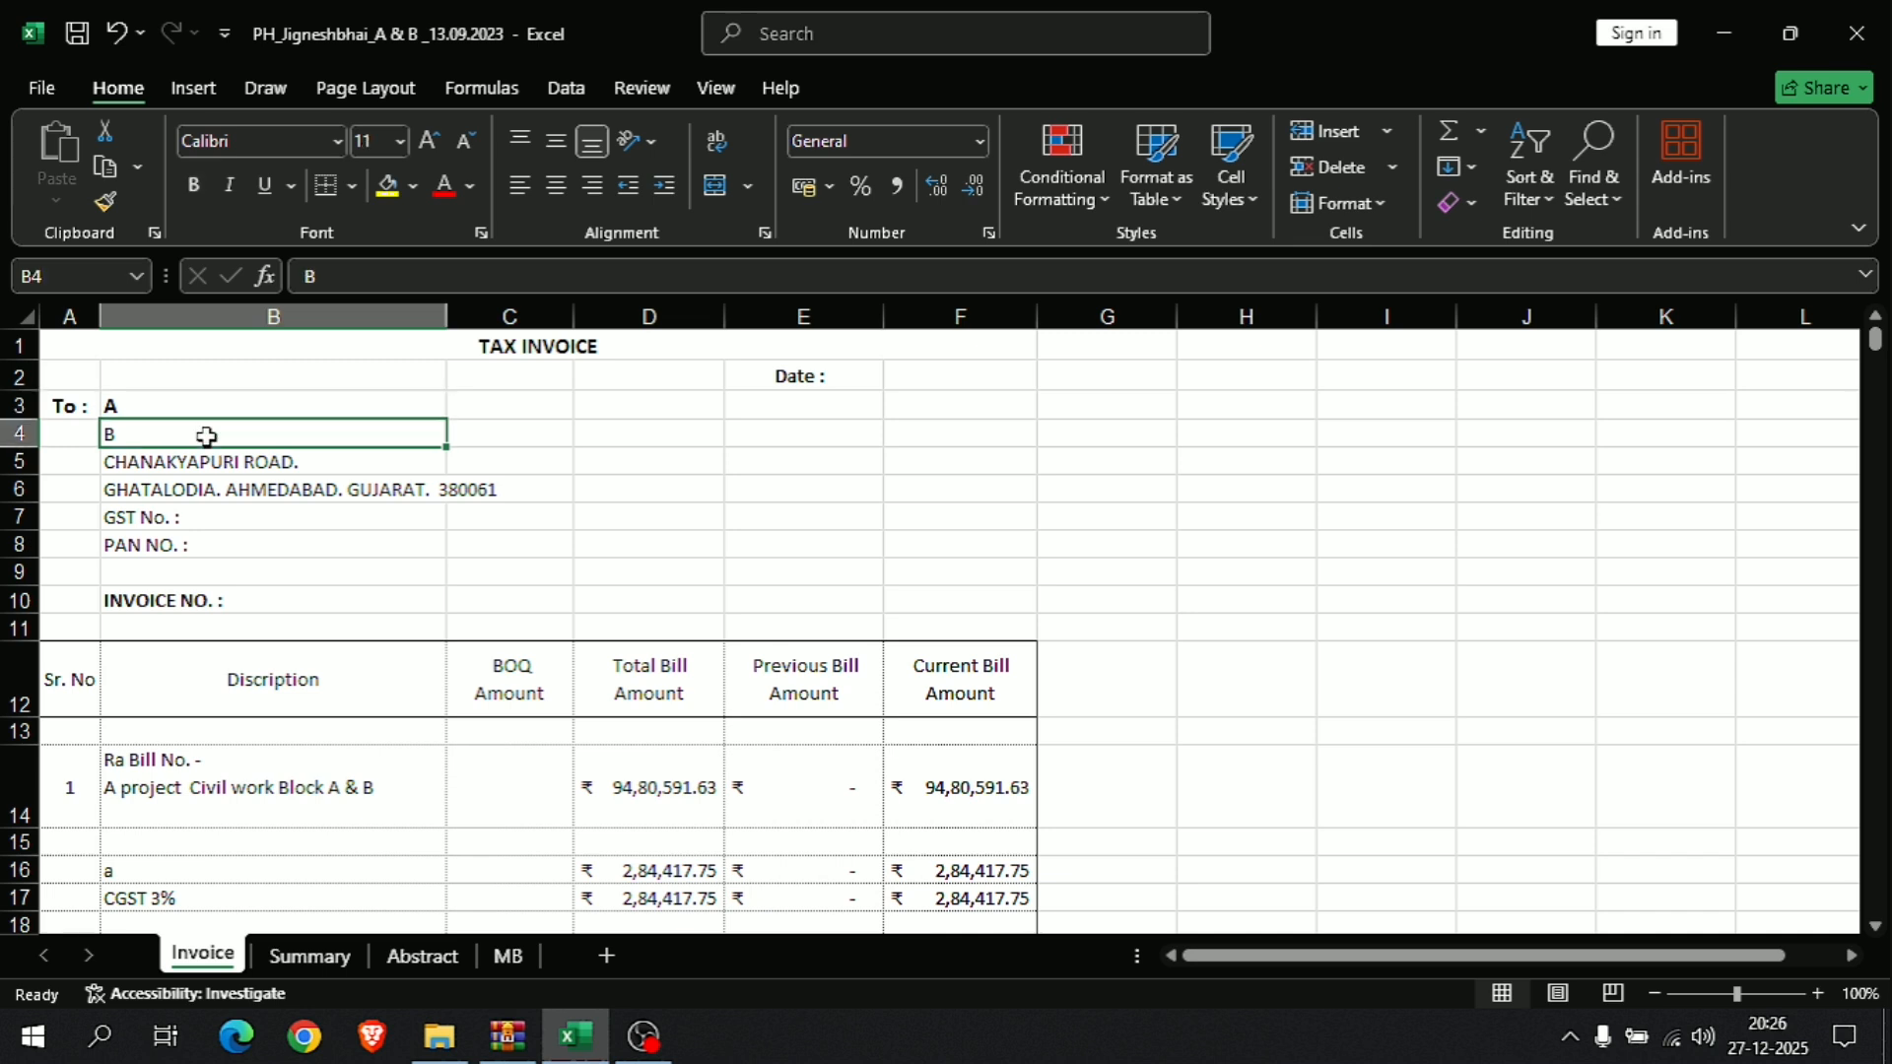
{"action": "left_click_drag", "start_coordinate": [212, 461], "coordinate": [212, 543]}
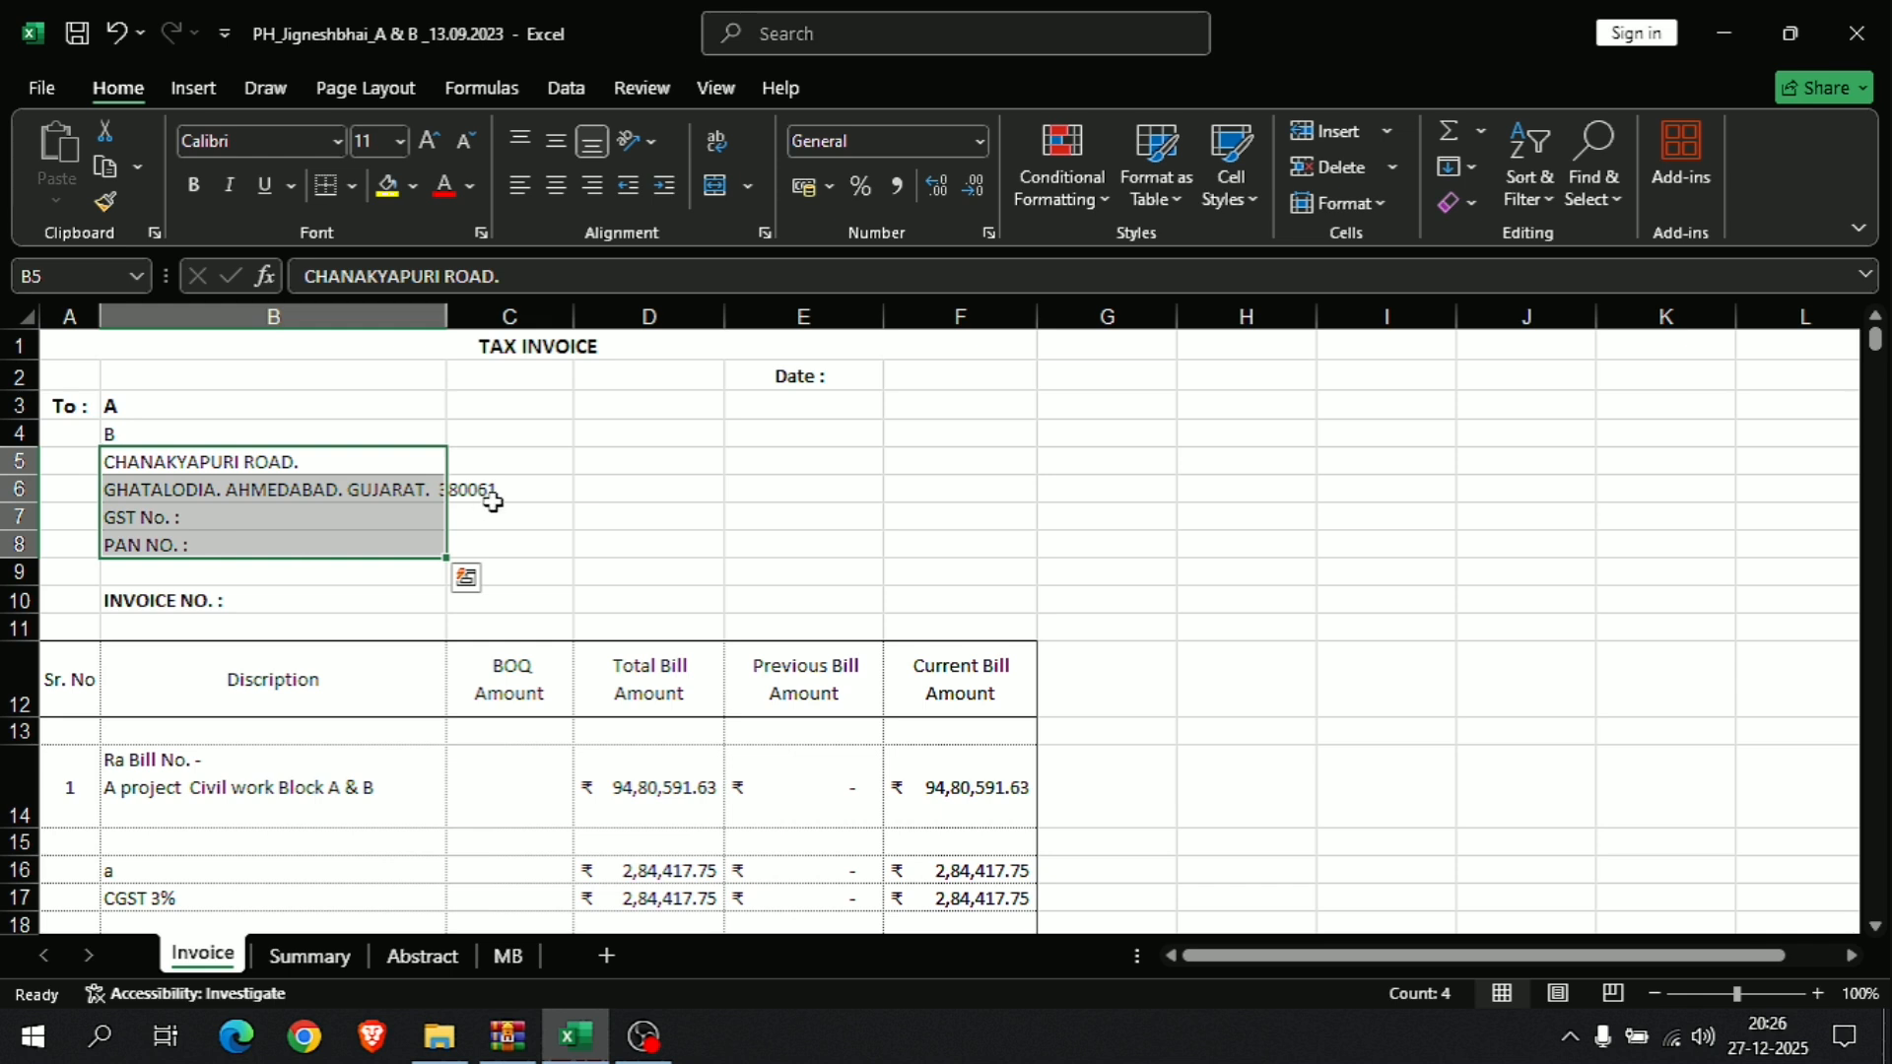
{"action": "left_click", "coordinate": [212, 596]}
{"action": "scroll", "coordinate": [313, 503], "scroll_direction": "down", "scroll_amount": 1}
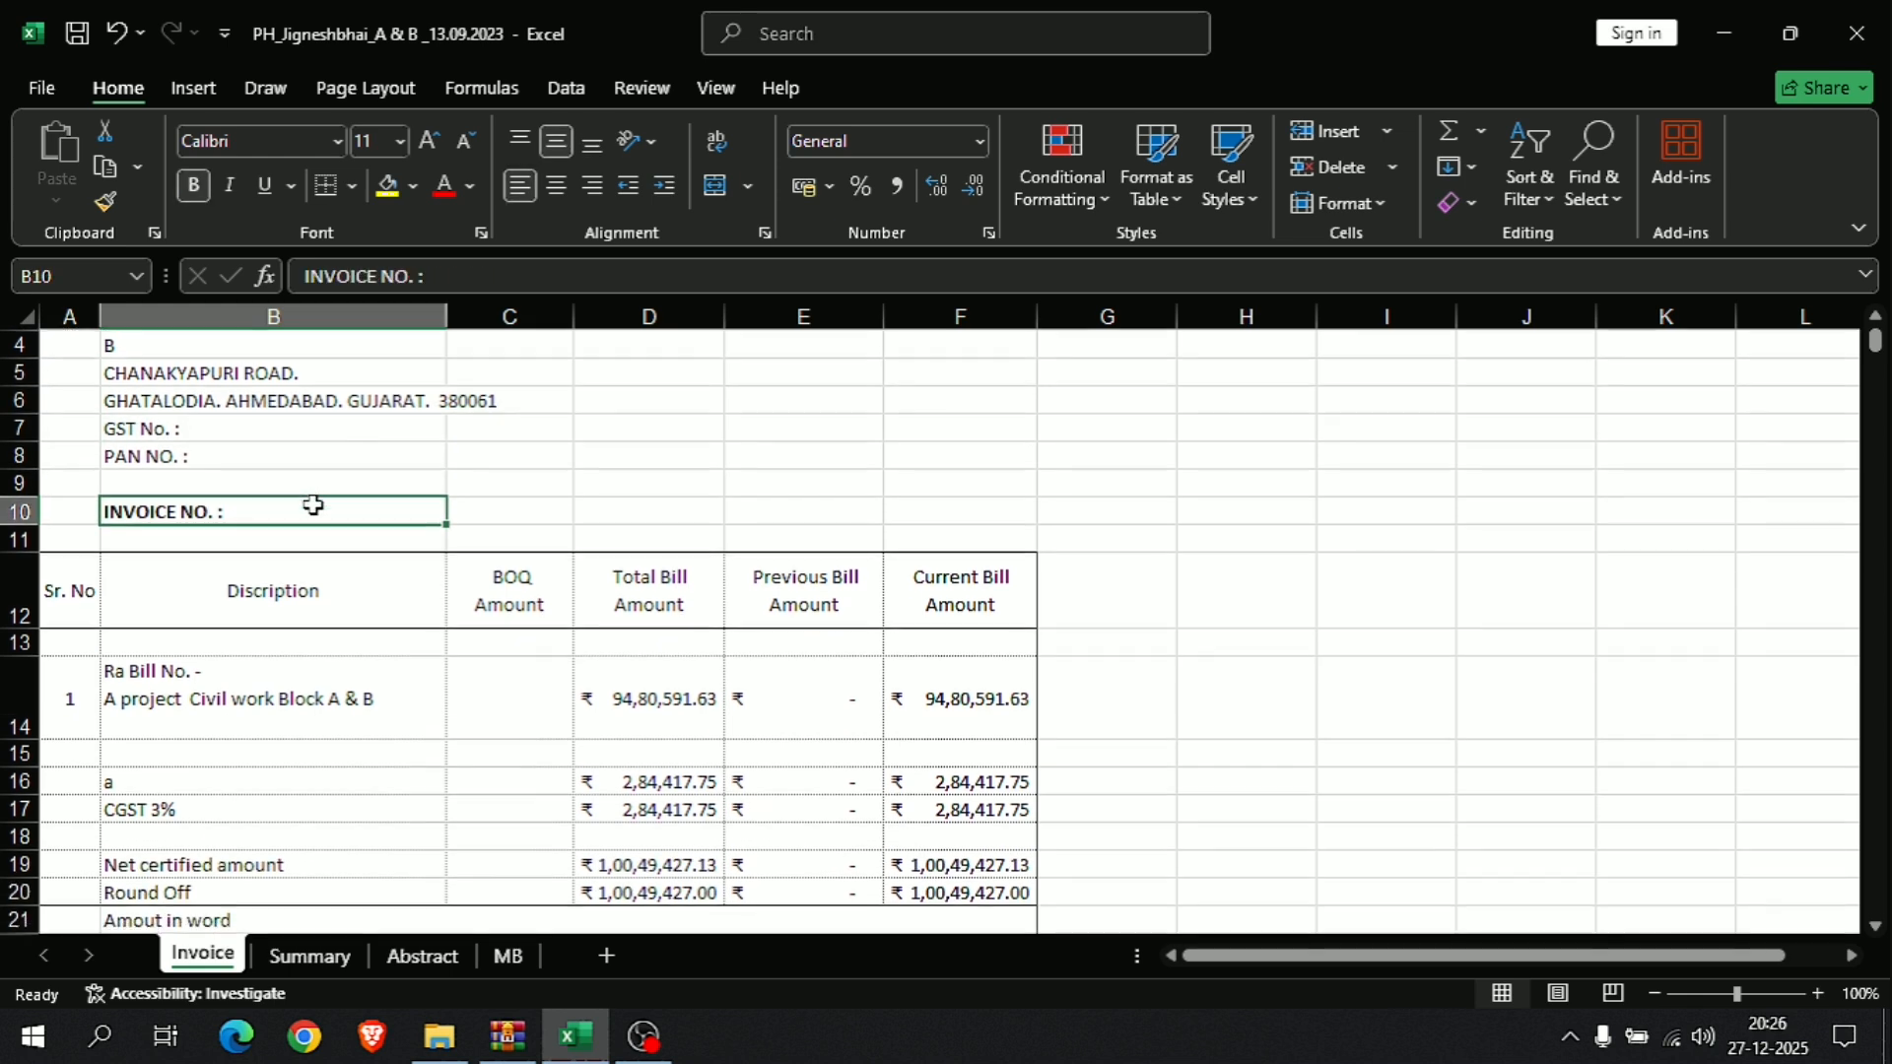
{"action": "scroll", "coordinate": [523, 495], "scroll_direction": "up", "scroll_amount": 1}
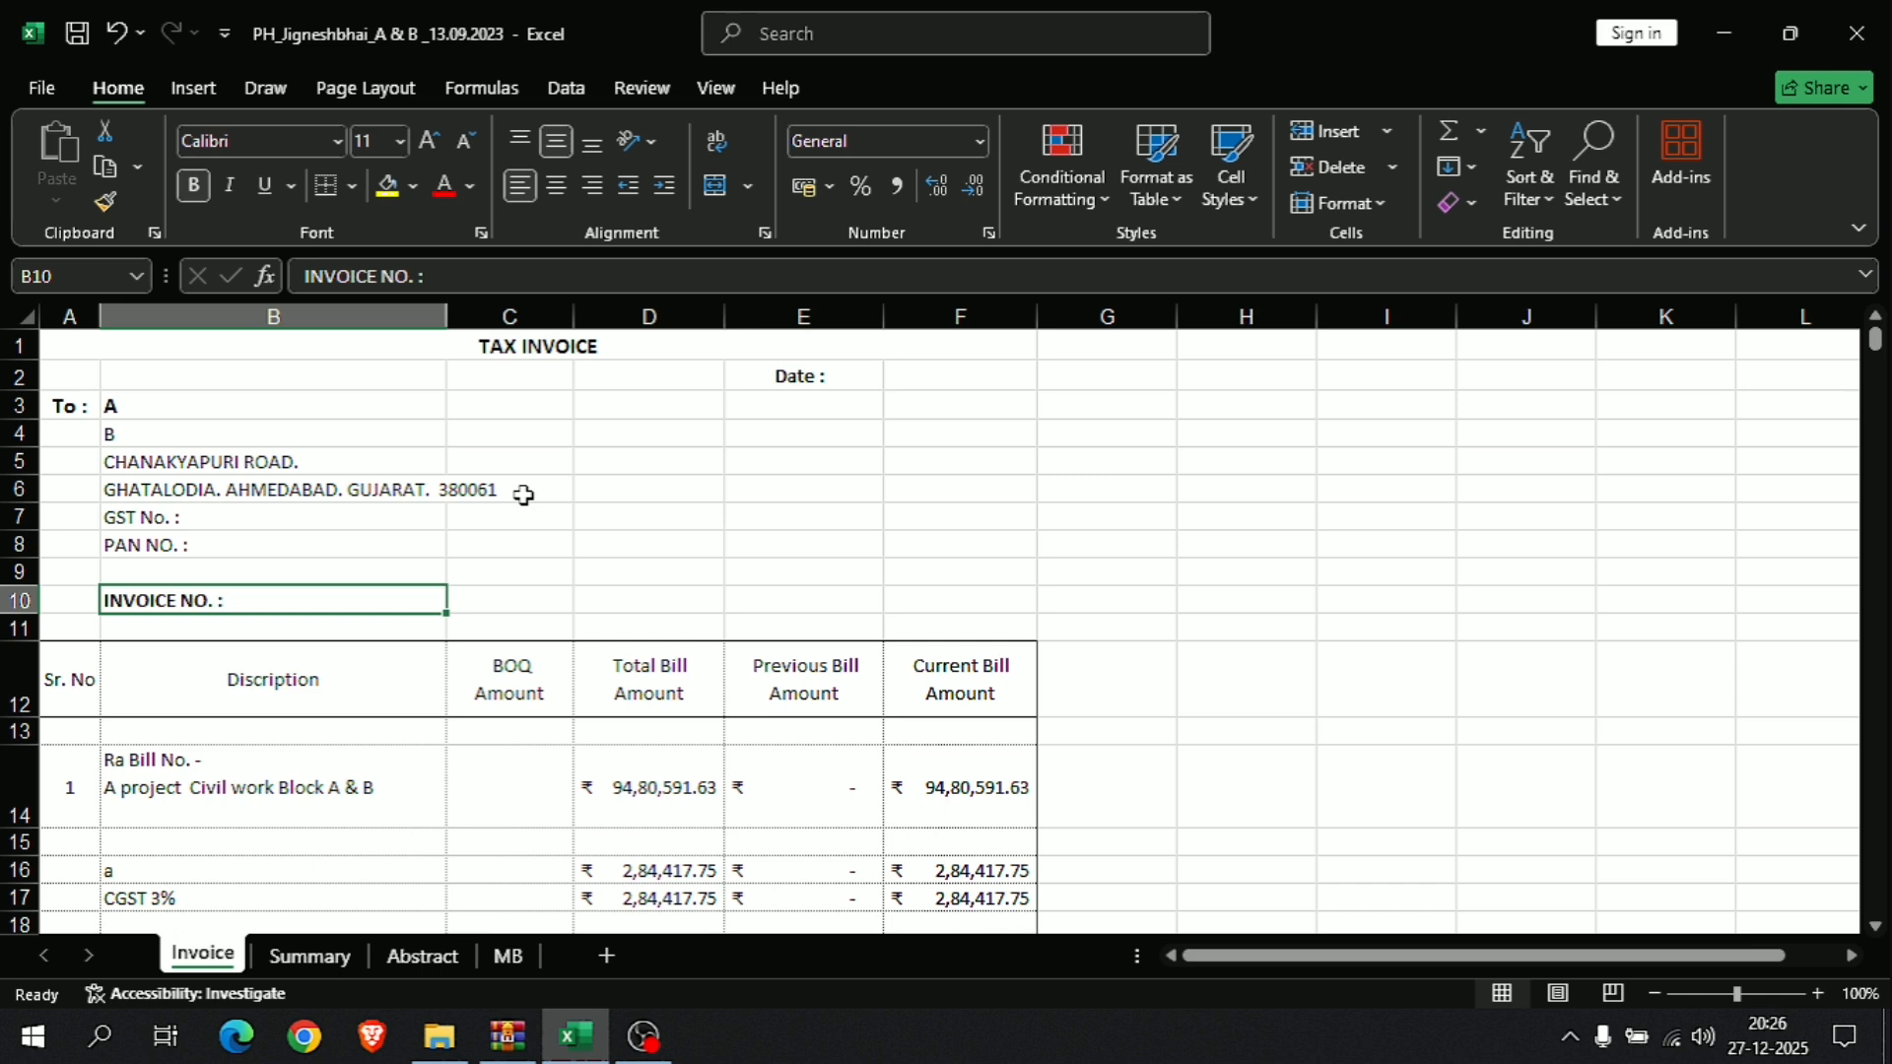
{"action": "scroll", "coordinate": [525, 496], "scroll_direction": "down", "scroll_amount": 2}
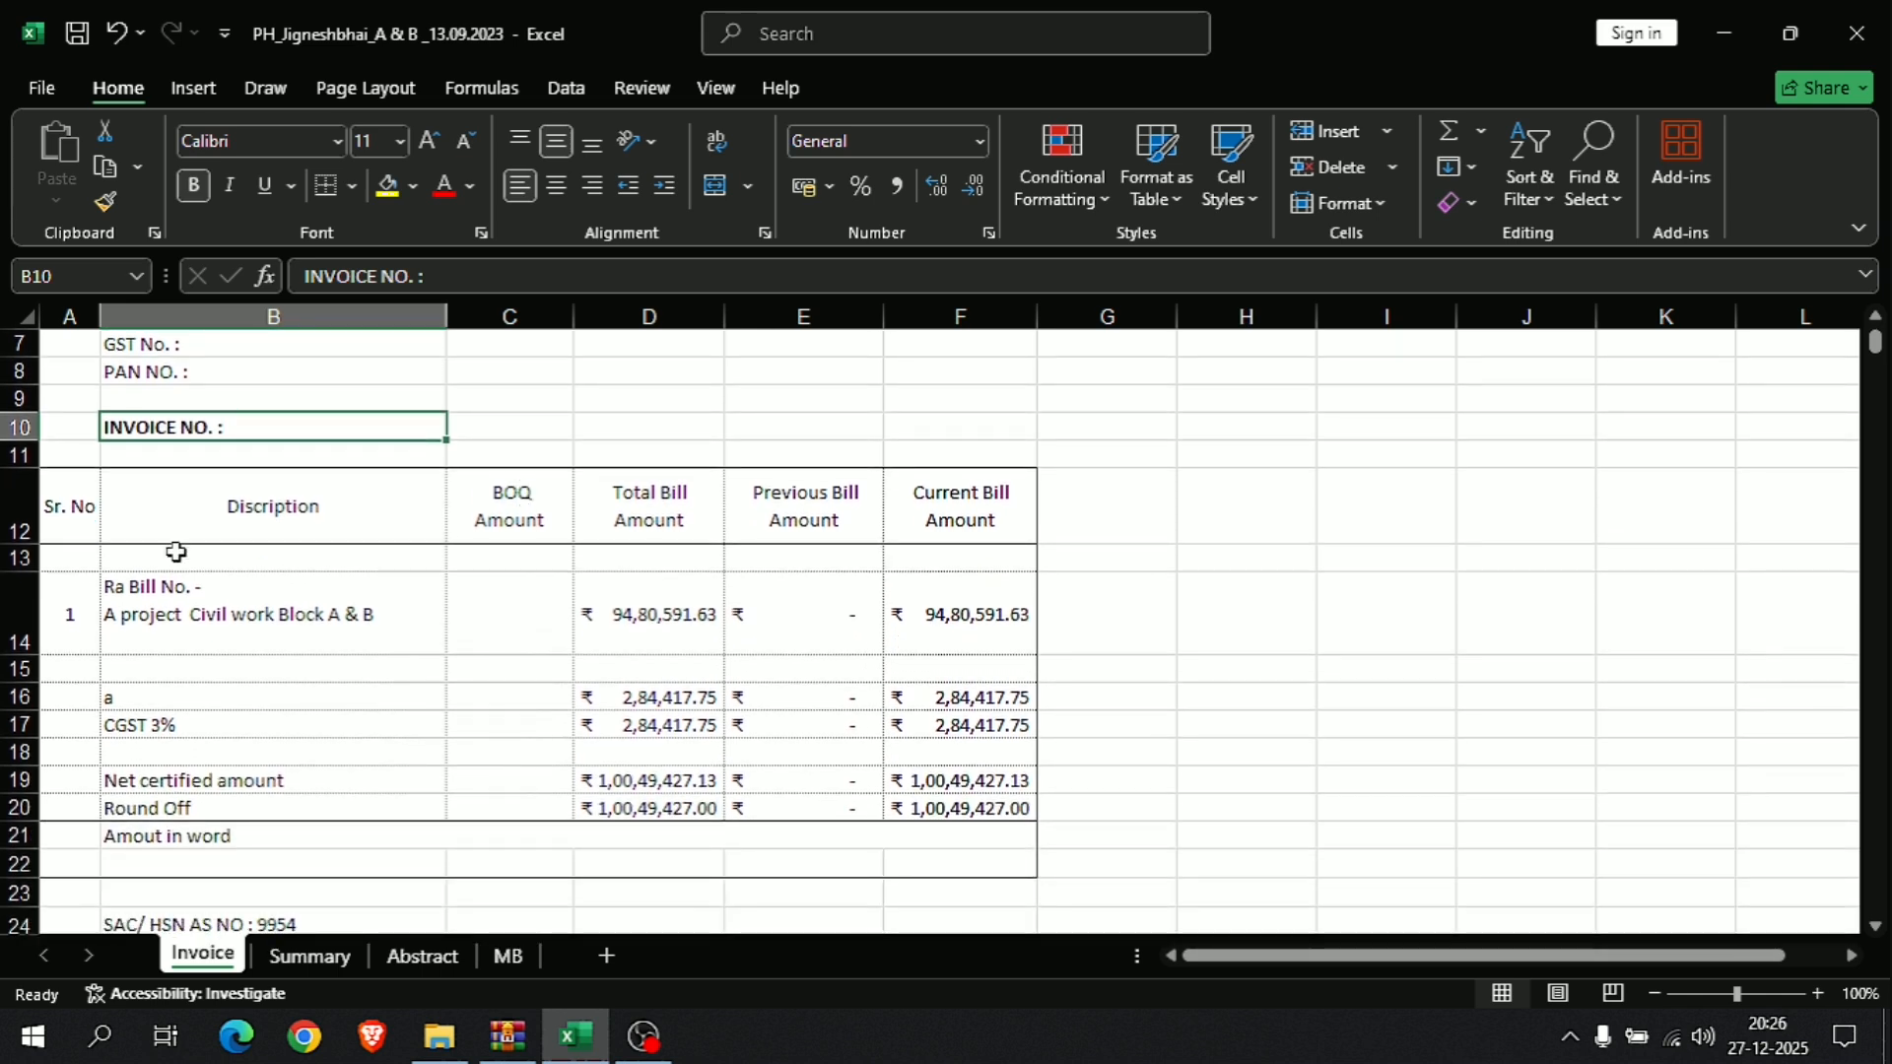
Step: Examine the invoice table's serial number, description, BOQ, total, previous and current bill amount columns, including the RA bill entry
{"action": "left_click", "coordinate": [53, 516]}
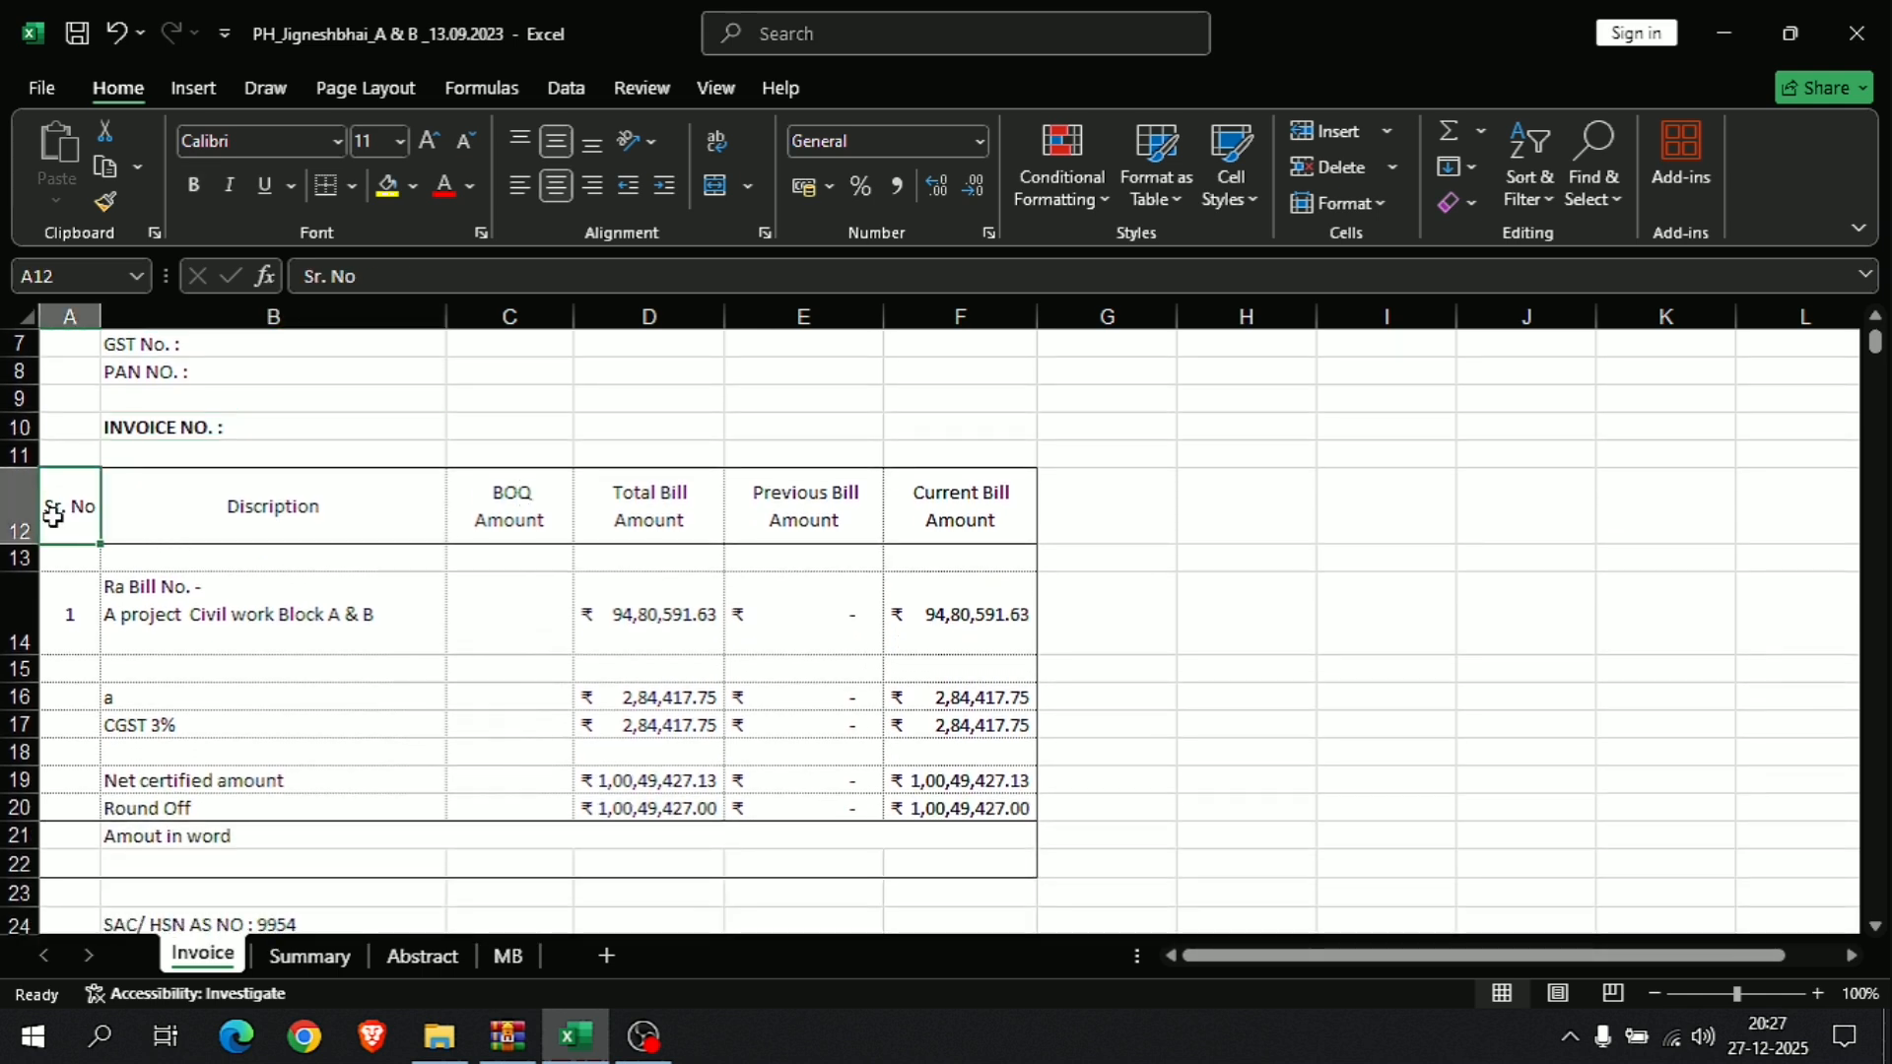
{"action": "left_click", "coordinate": [316, 543]}
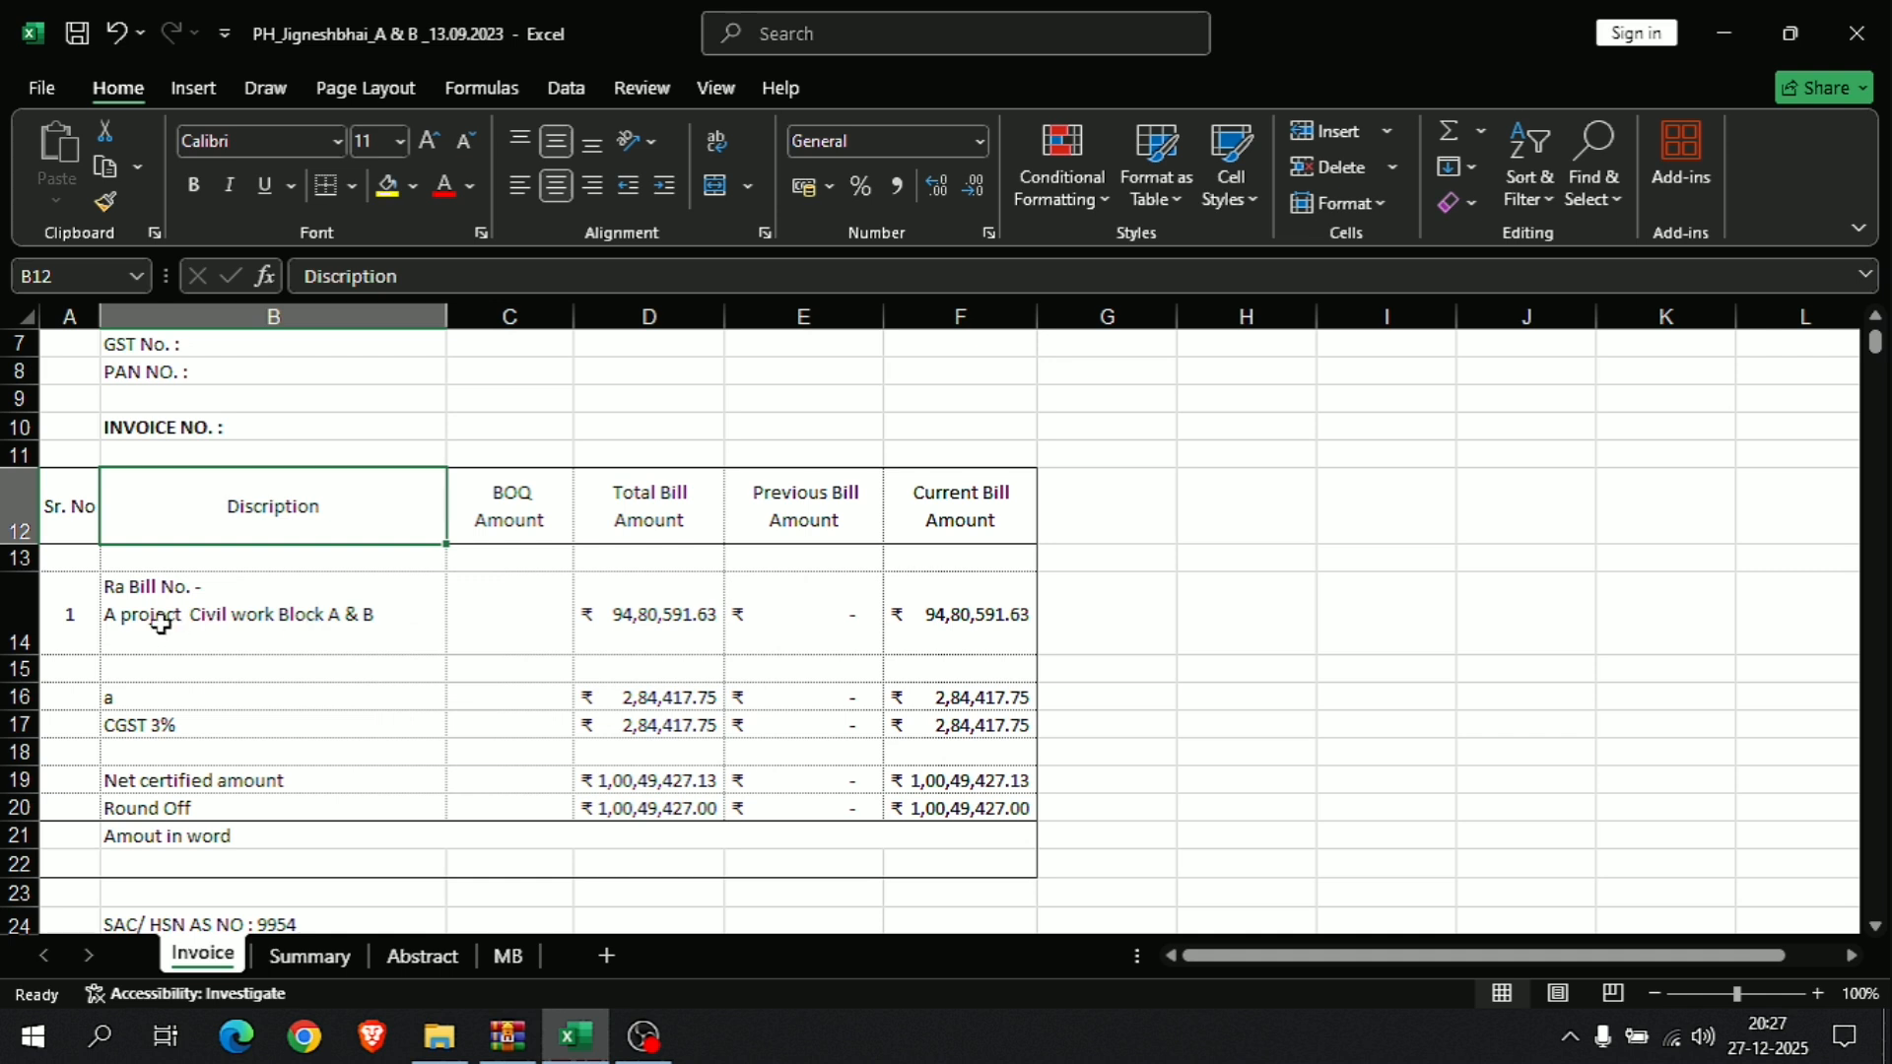
{"action": "left_click", "coordinate": [300, 622]}
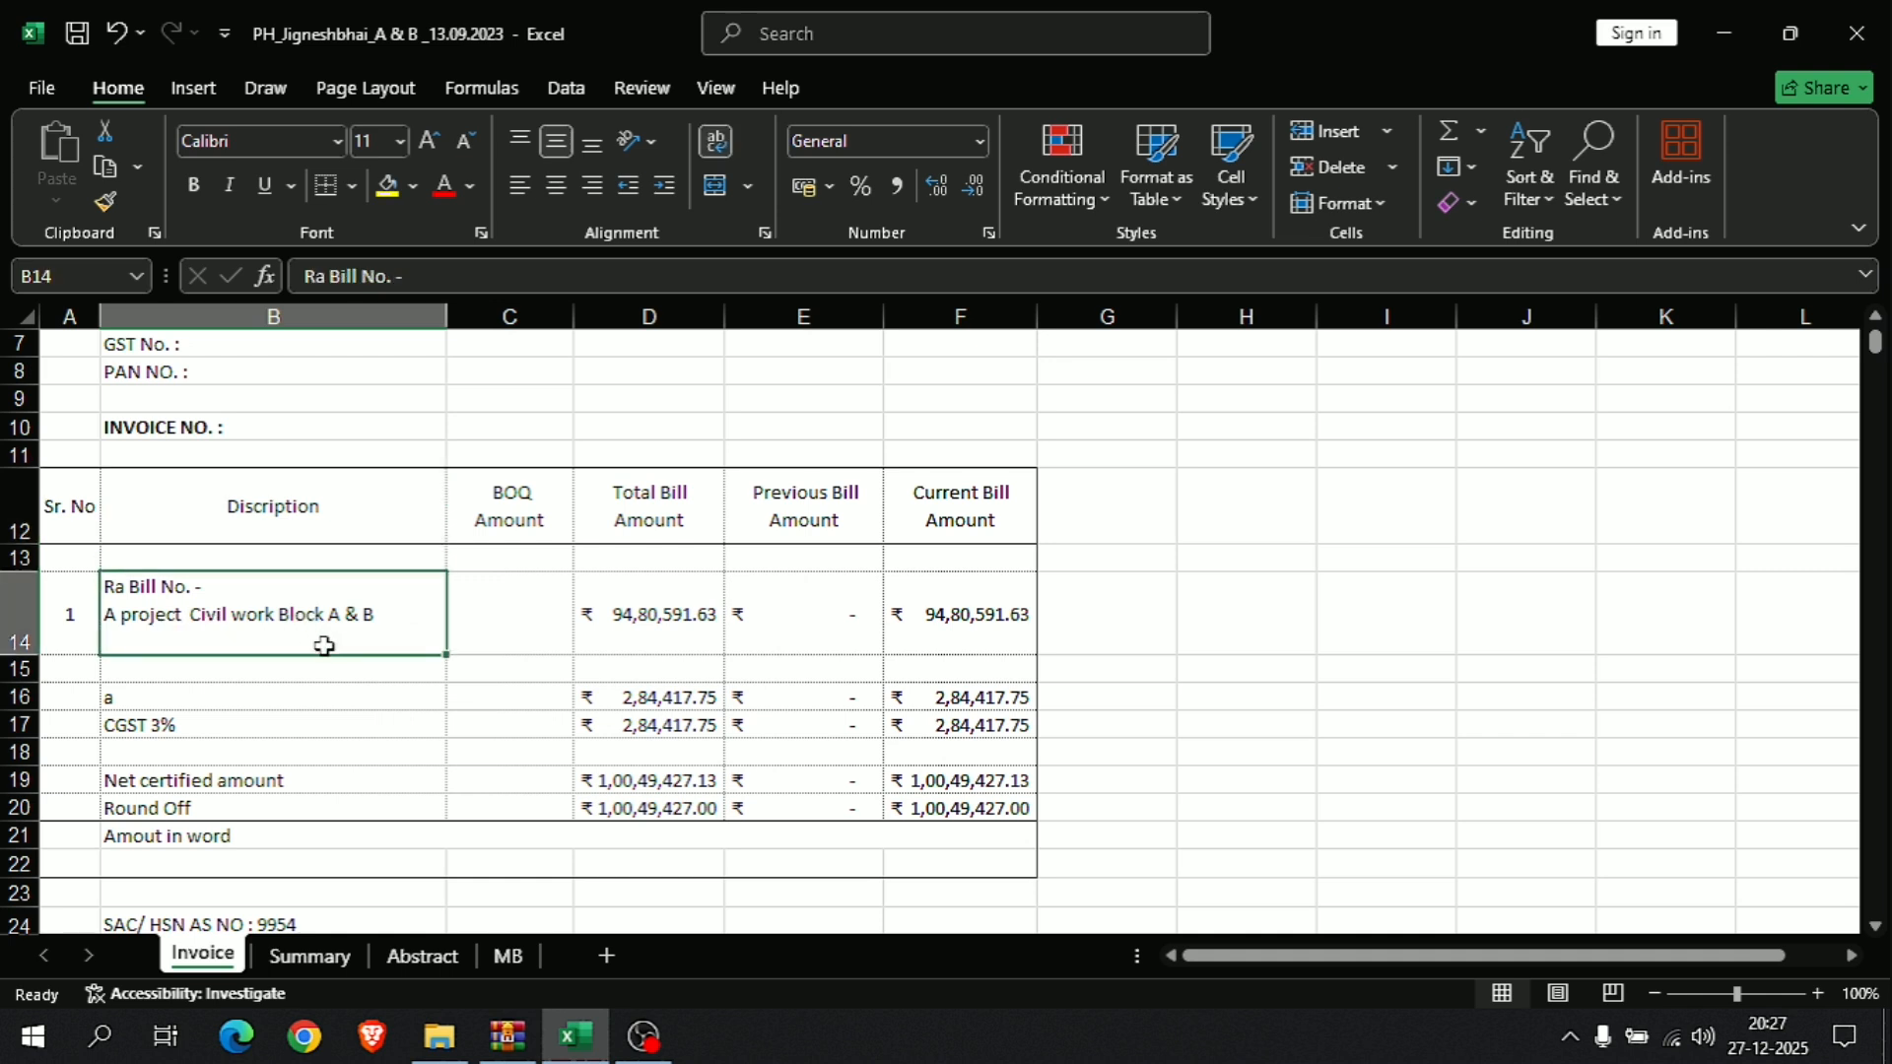
{"action": "left_click", "coordinate": [530, 521]}
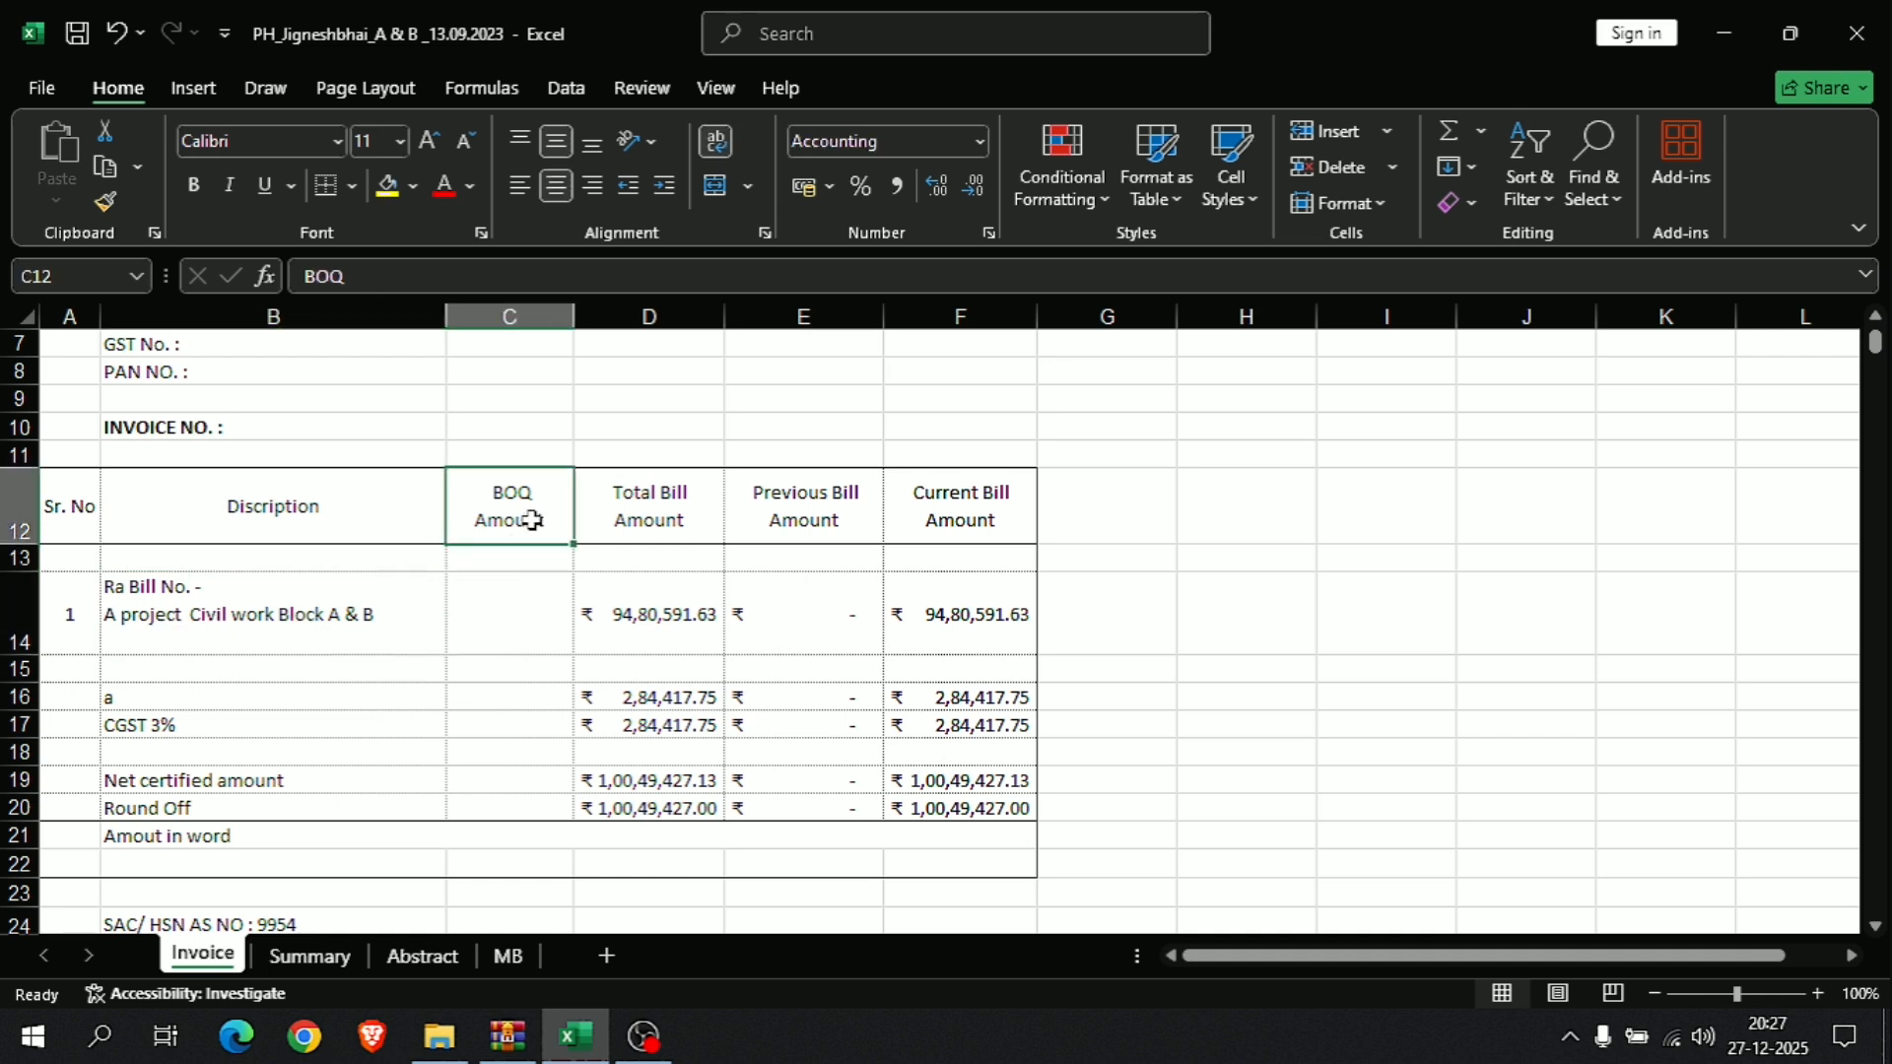
{"action": "left_click", "coordinate": [655, 529]}
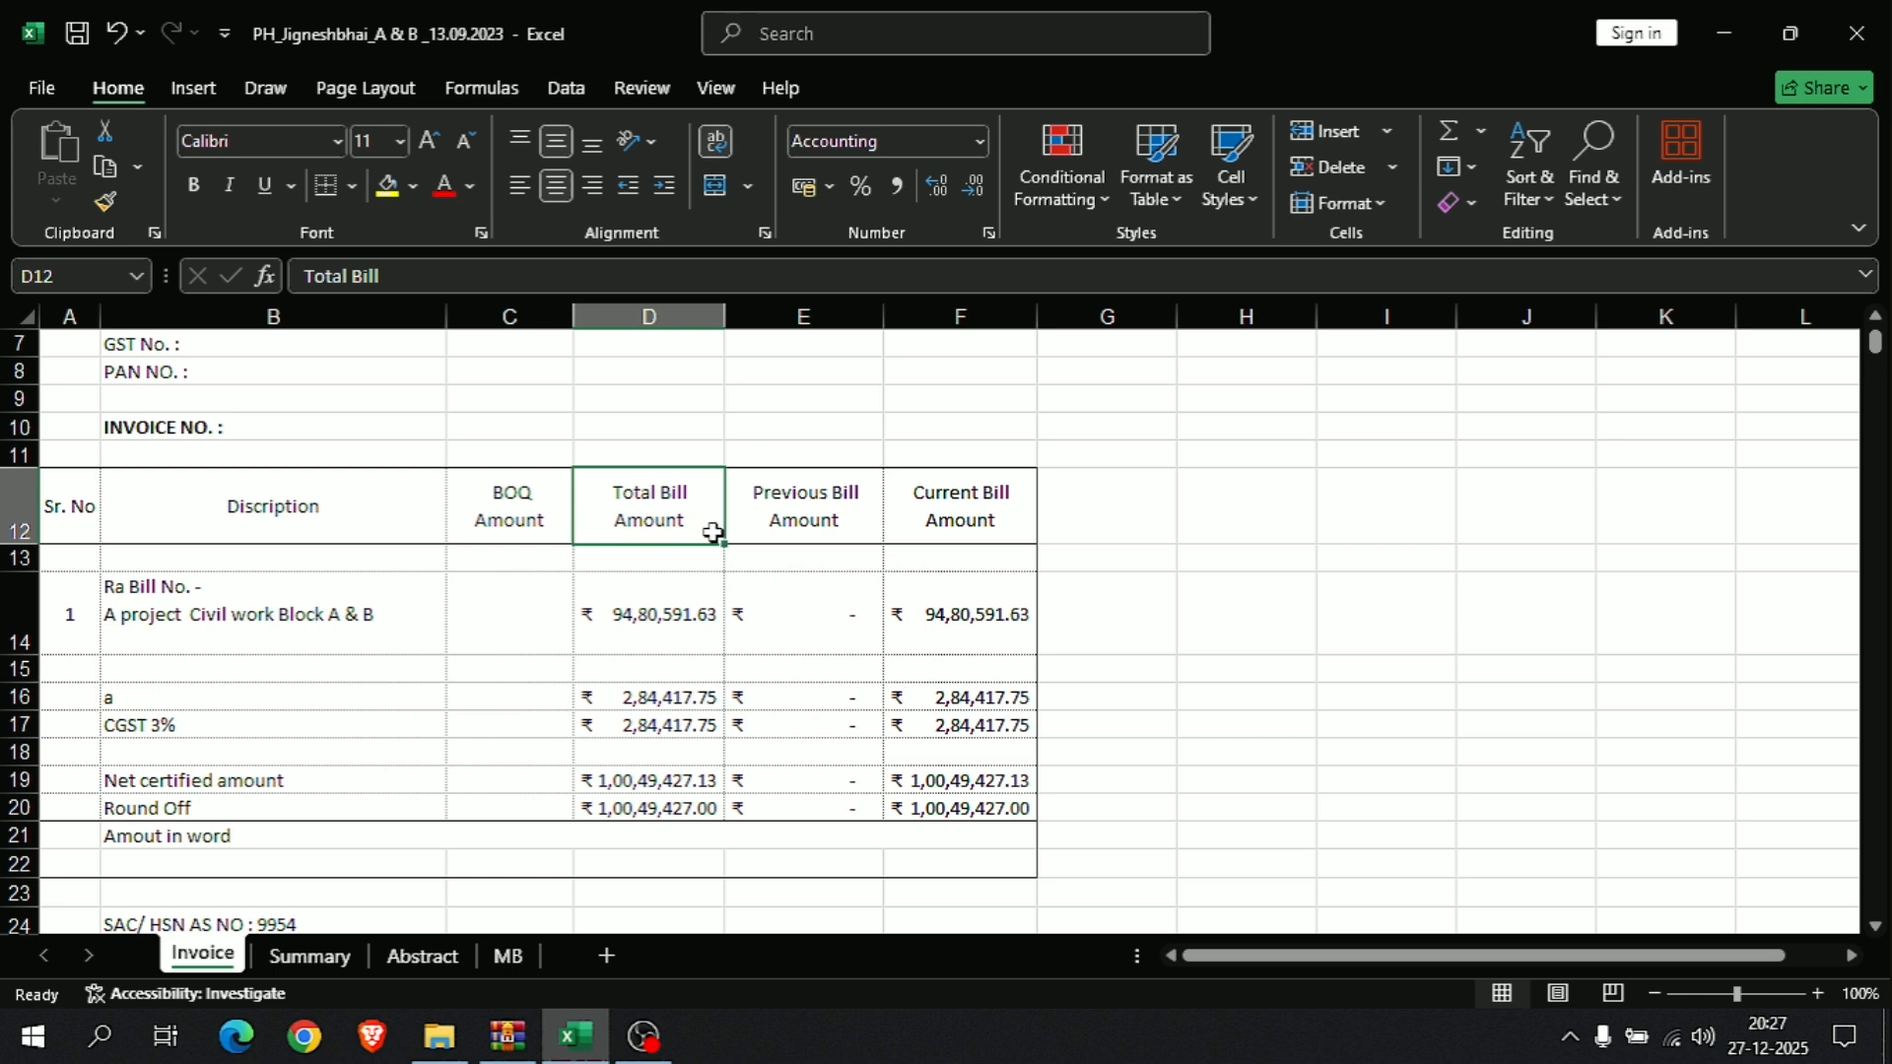
{"action": "left_click", "coordinate": [824, 517]}
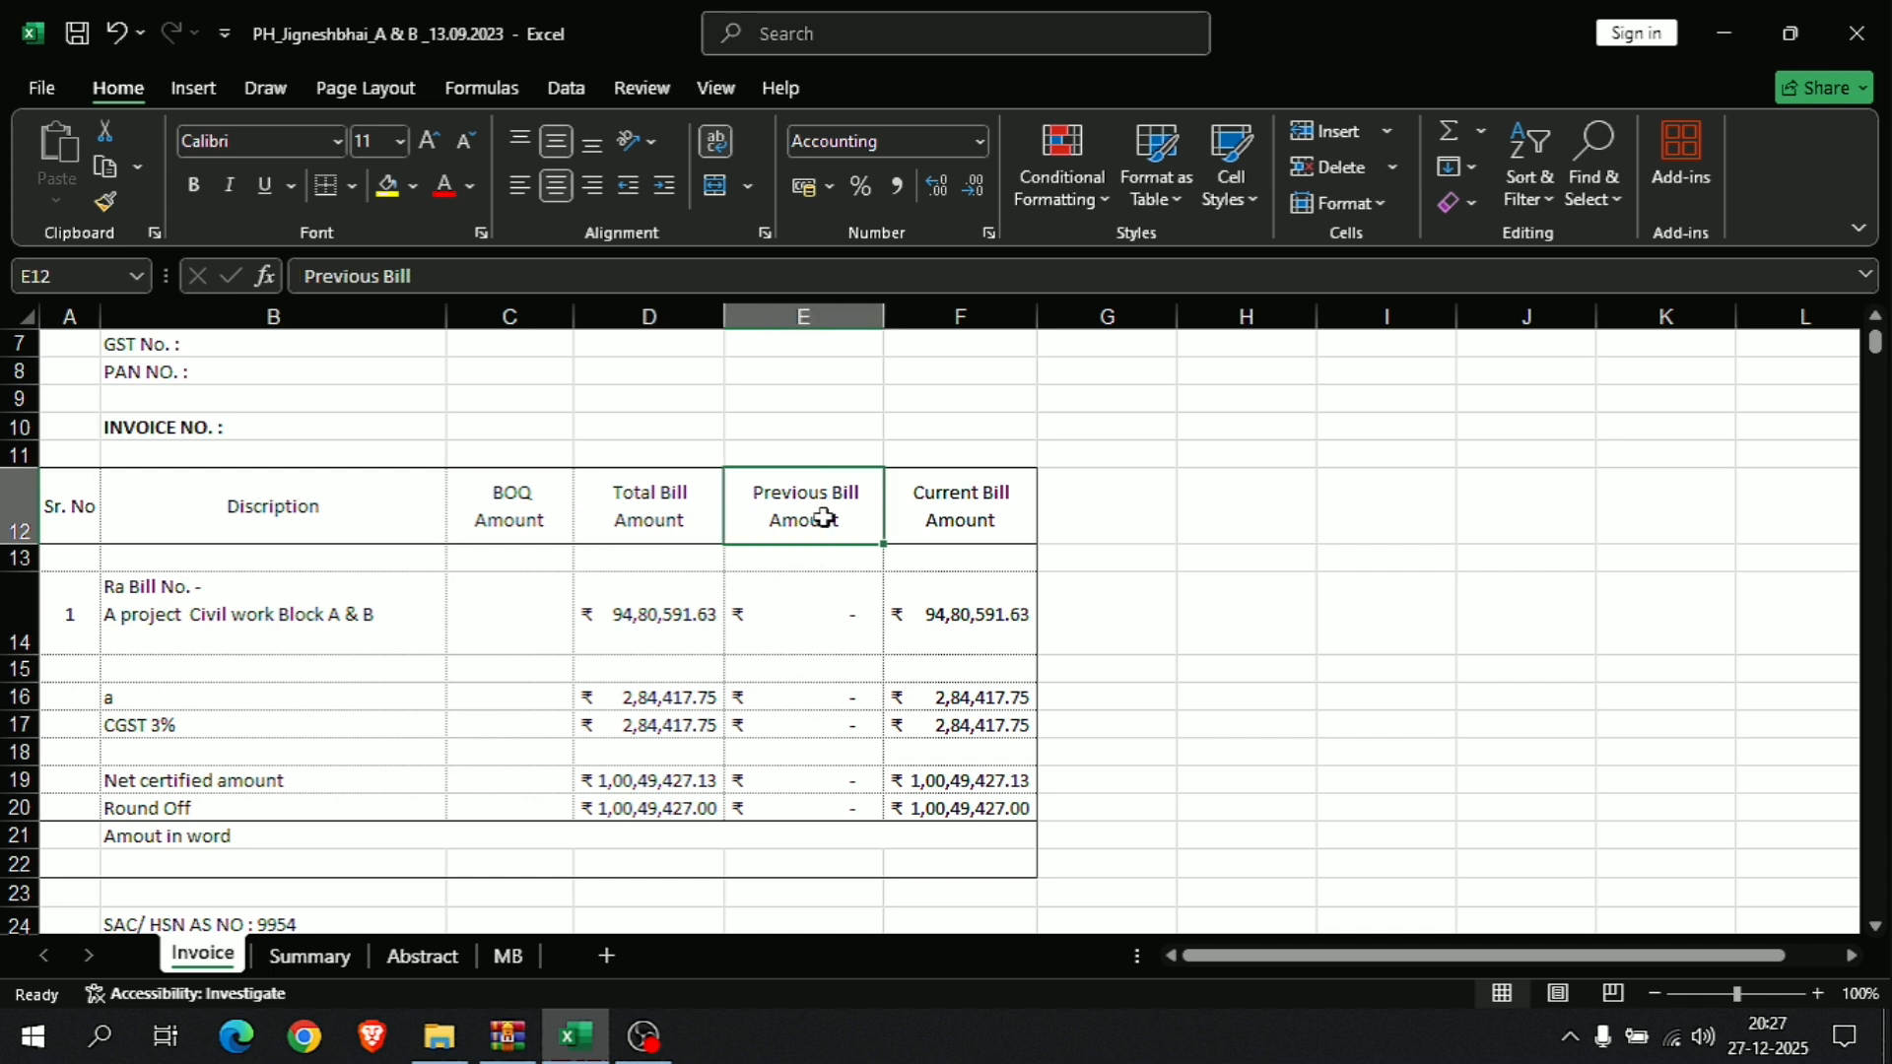
{"action": "left_click", "coordinate": [982, 513]}
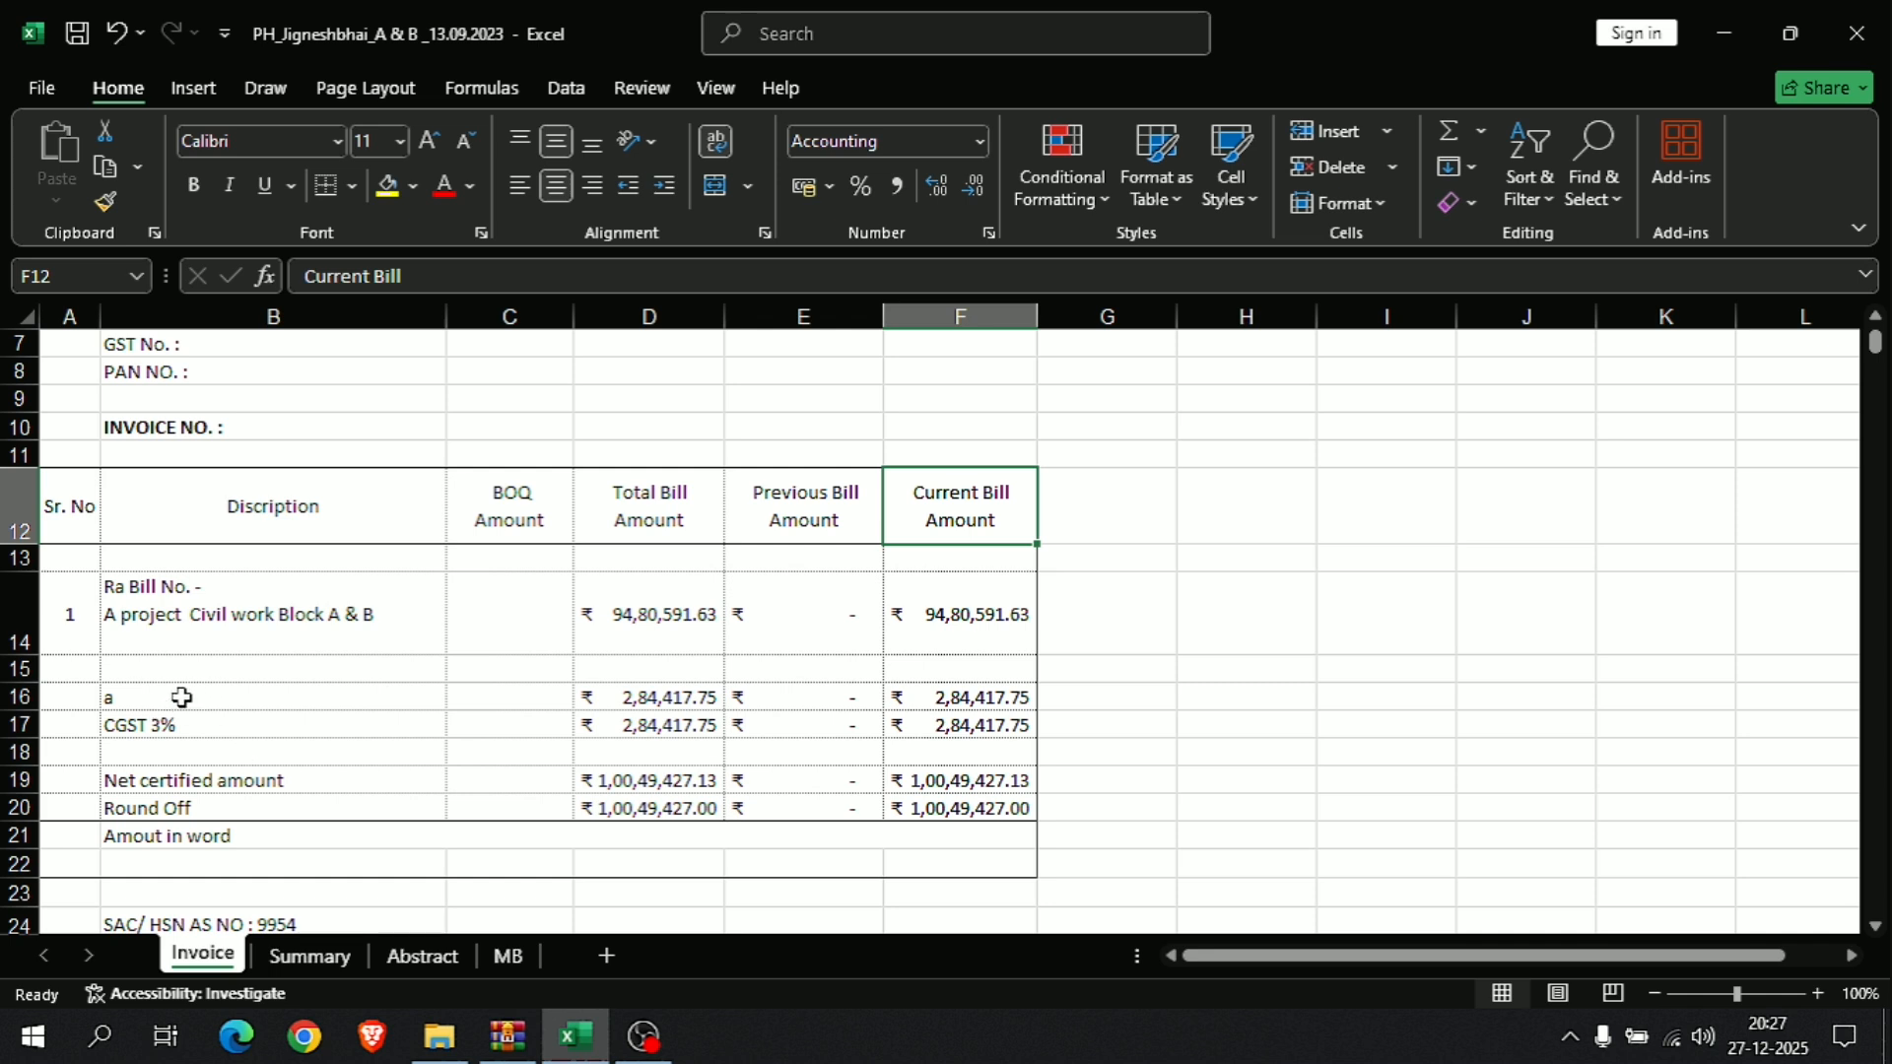
Step: Replace the placeholder label in B16 with a copy of the CGST 3% label from B17
{"action": "left_click", "coordinate": [130, 725]}
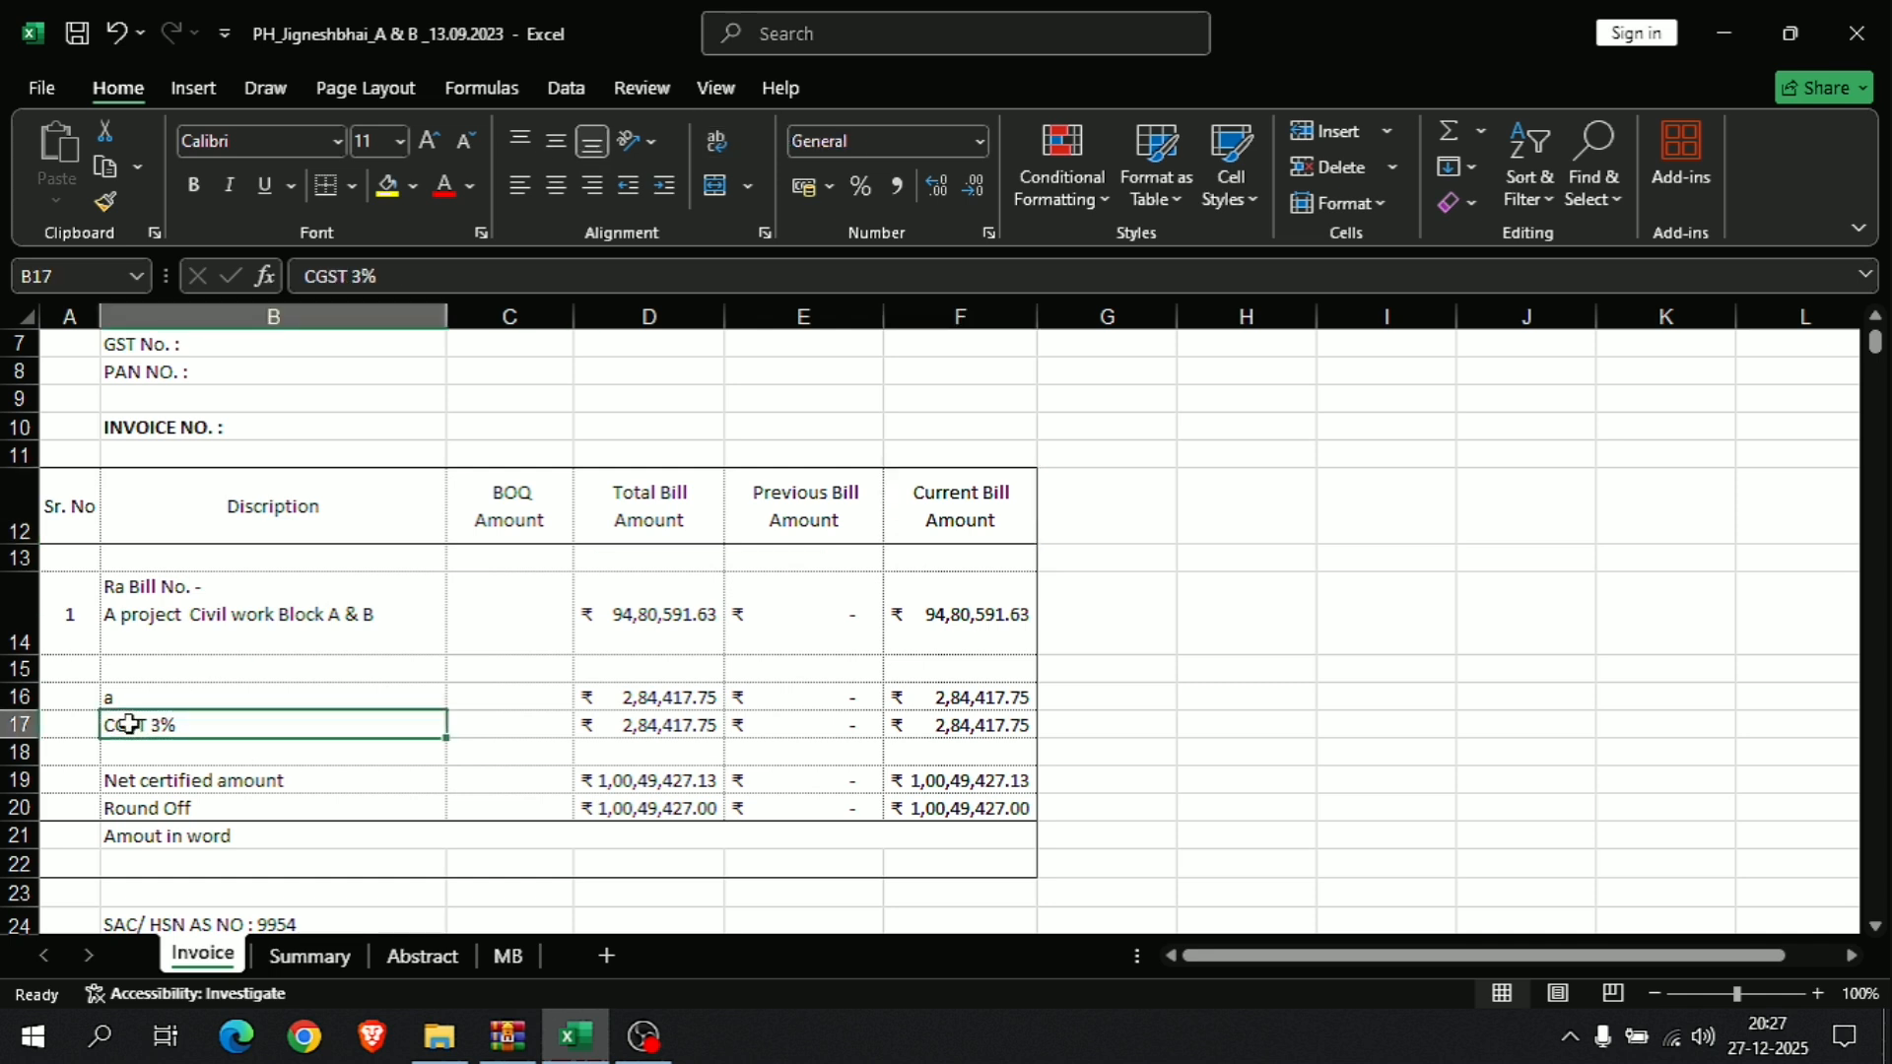
{"action": "key", "text": "ctrl+c"}
{"action": "left_click", "coordinate": [196, 697]}
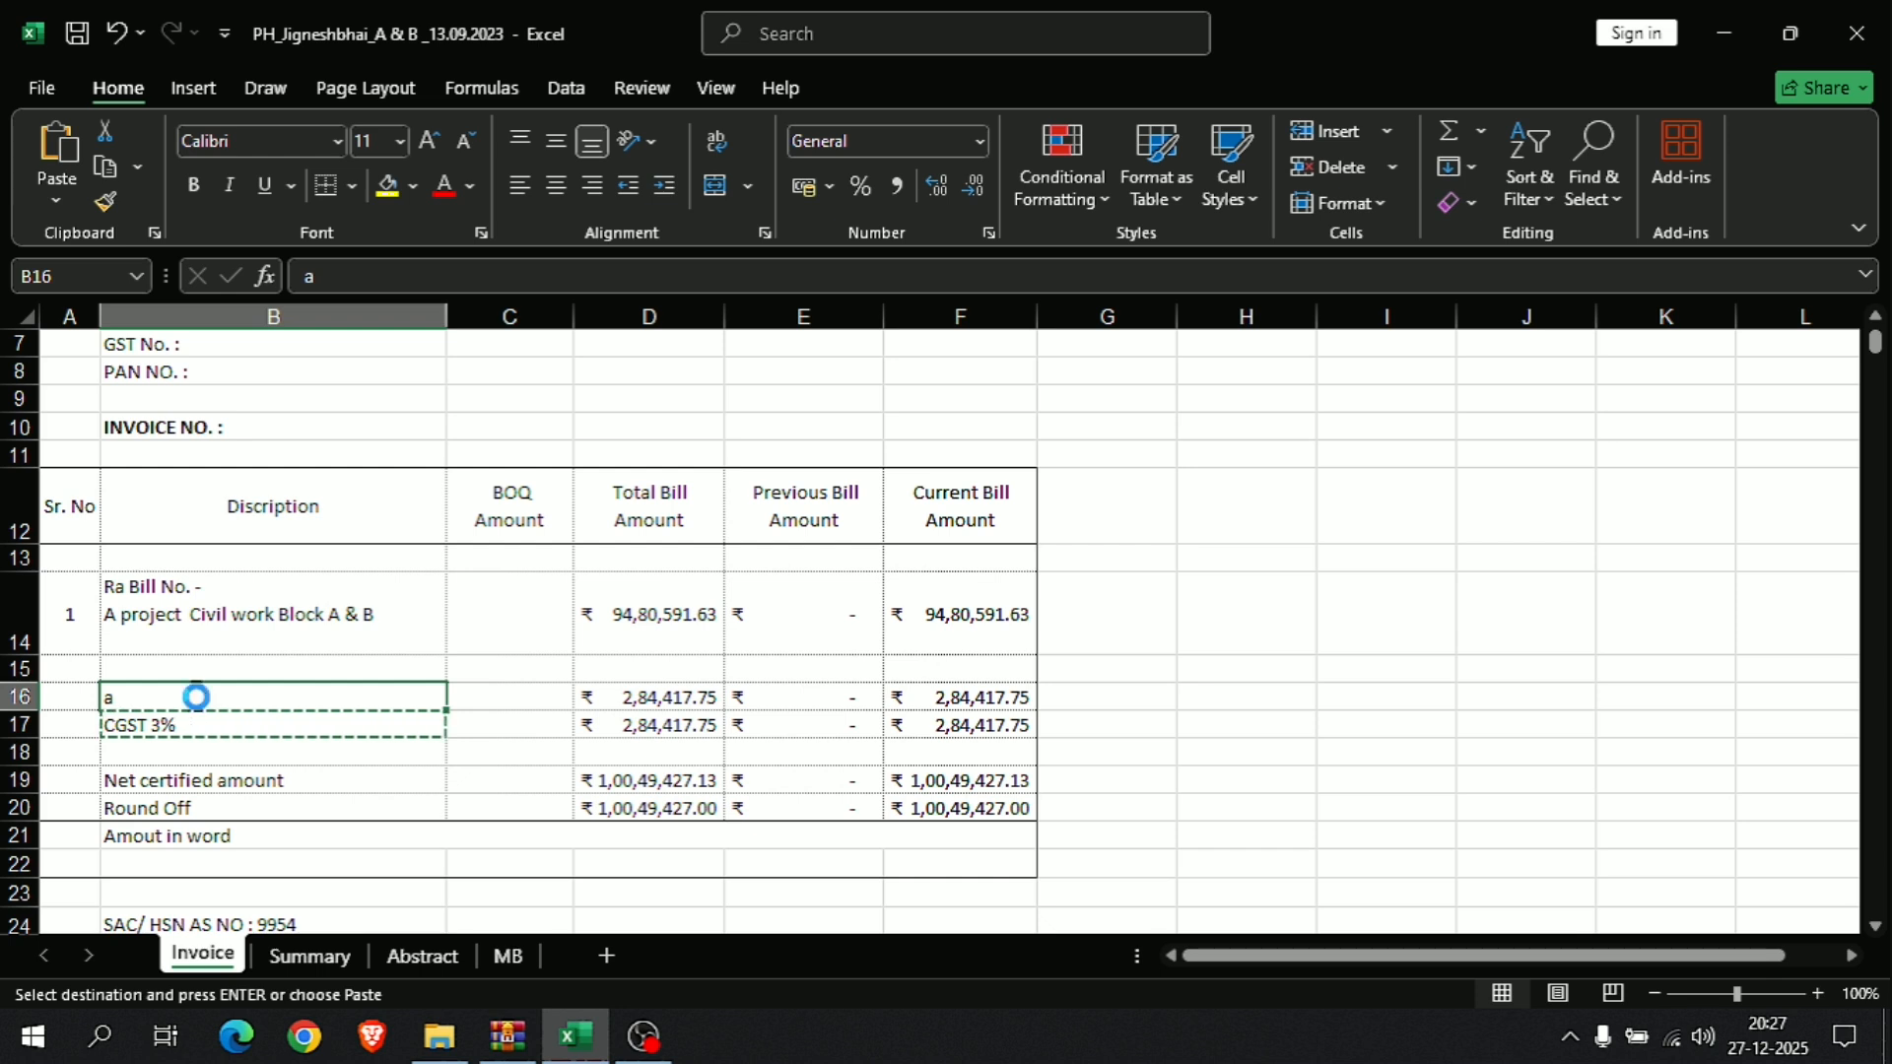
{"action": "key", "text": "ctrl+v"}
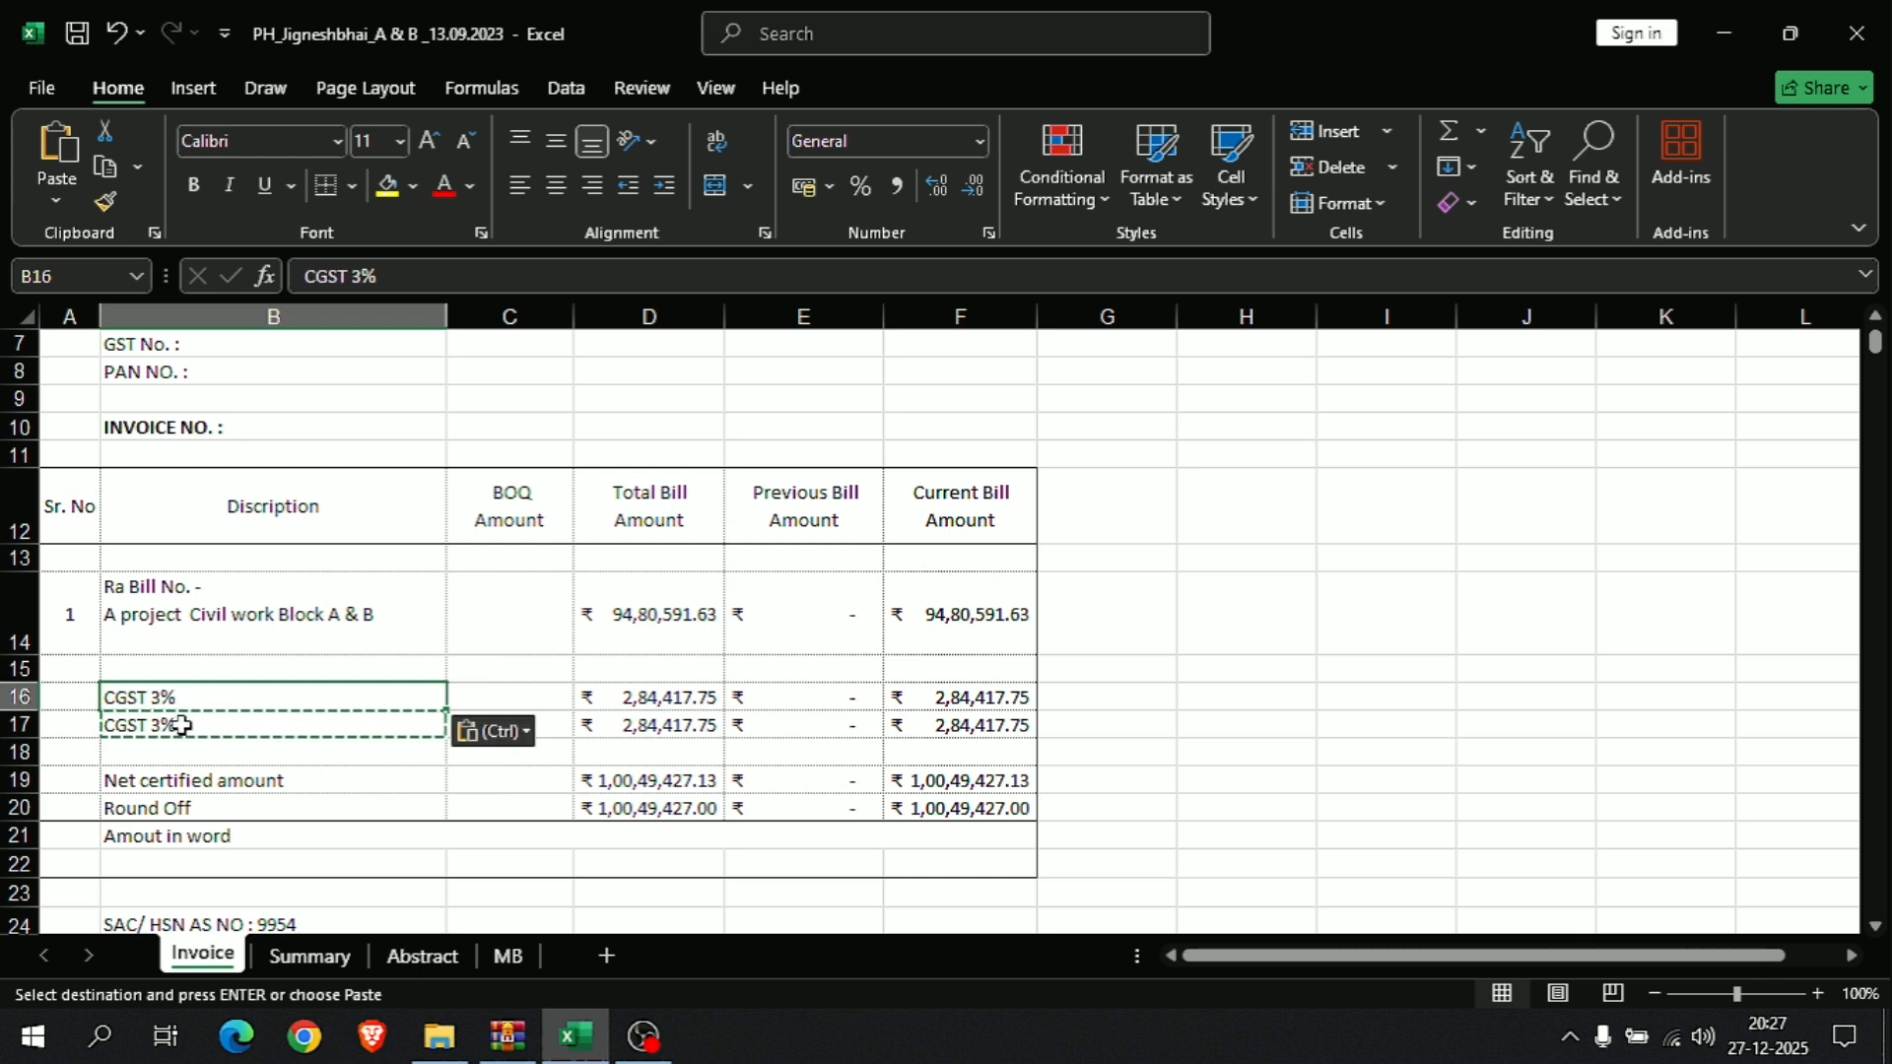
Step: Change the tax label in B17 to SGST 3%
{"action": "double_click", "coordinate": [114, 725]}
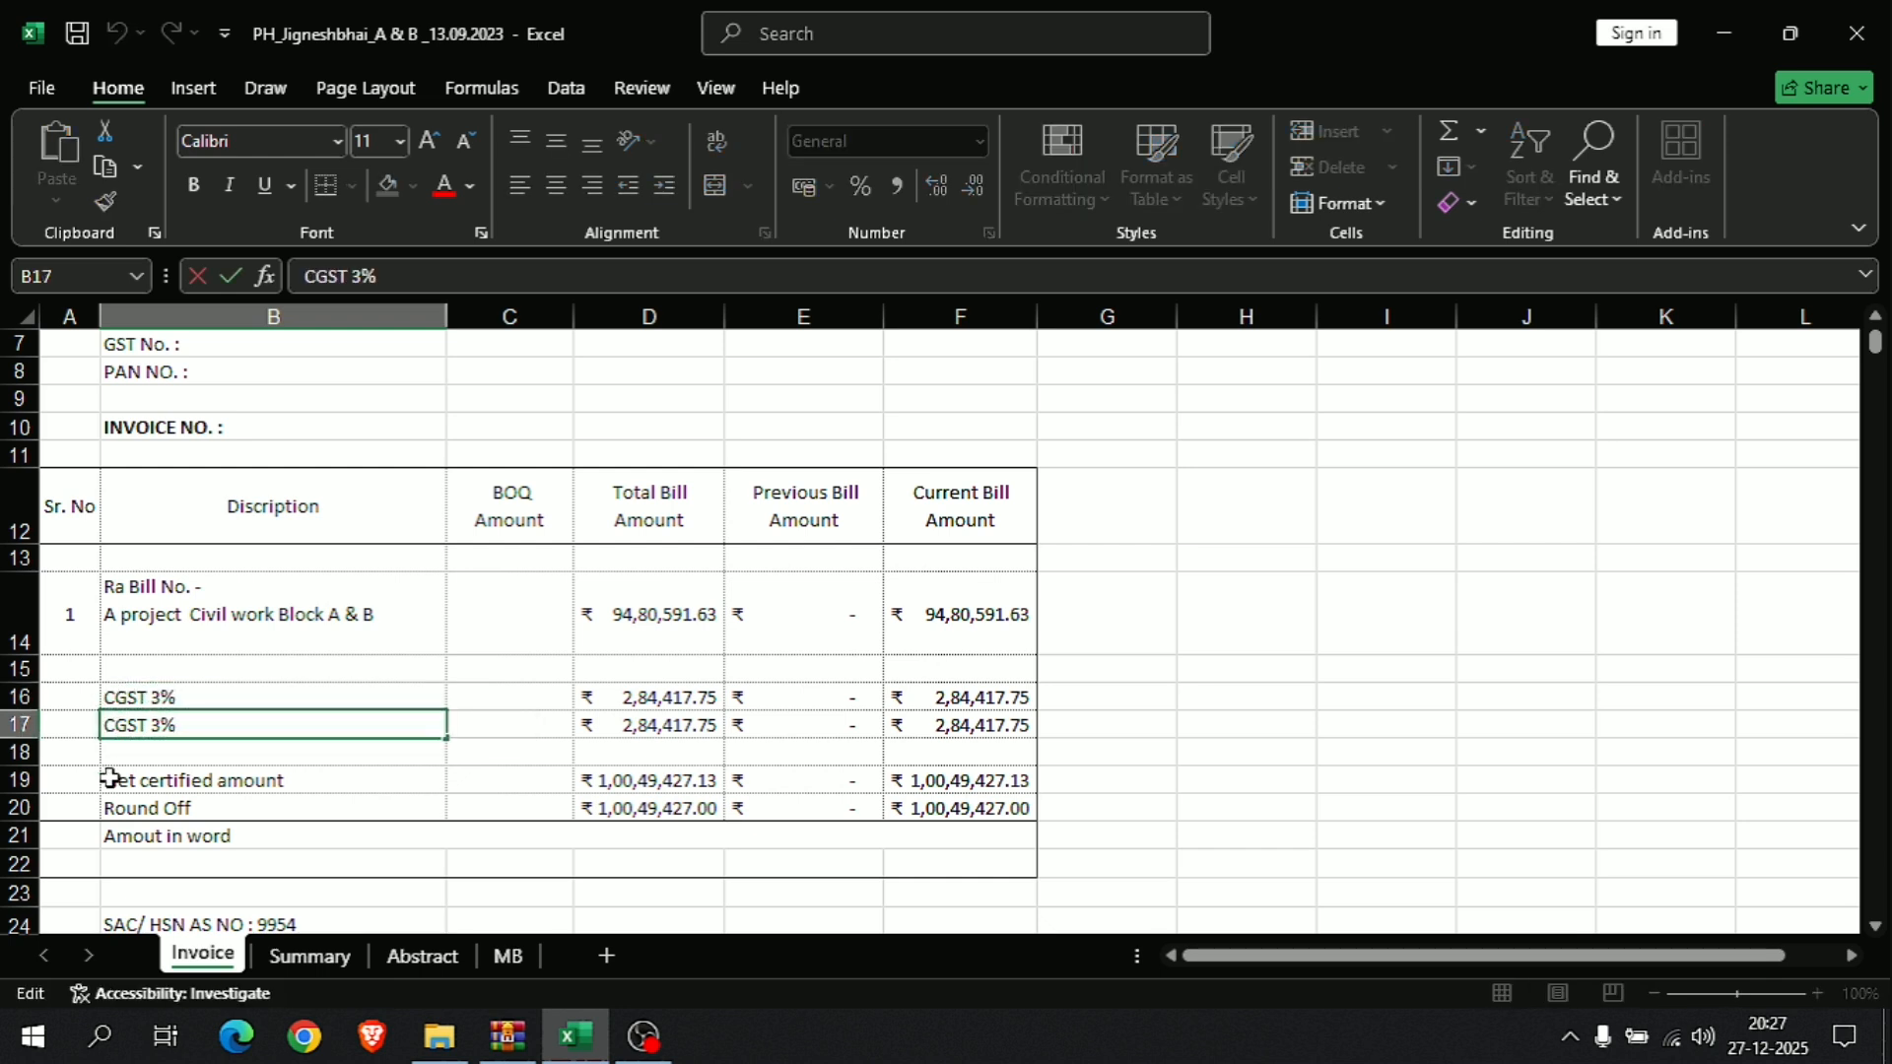
{"action": "key", "text": "BackSpace"}
{"action": "type", "text": "S"}
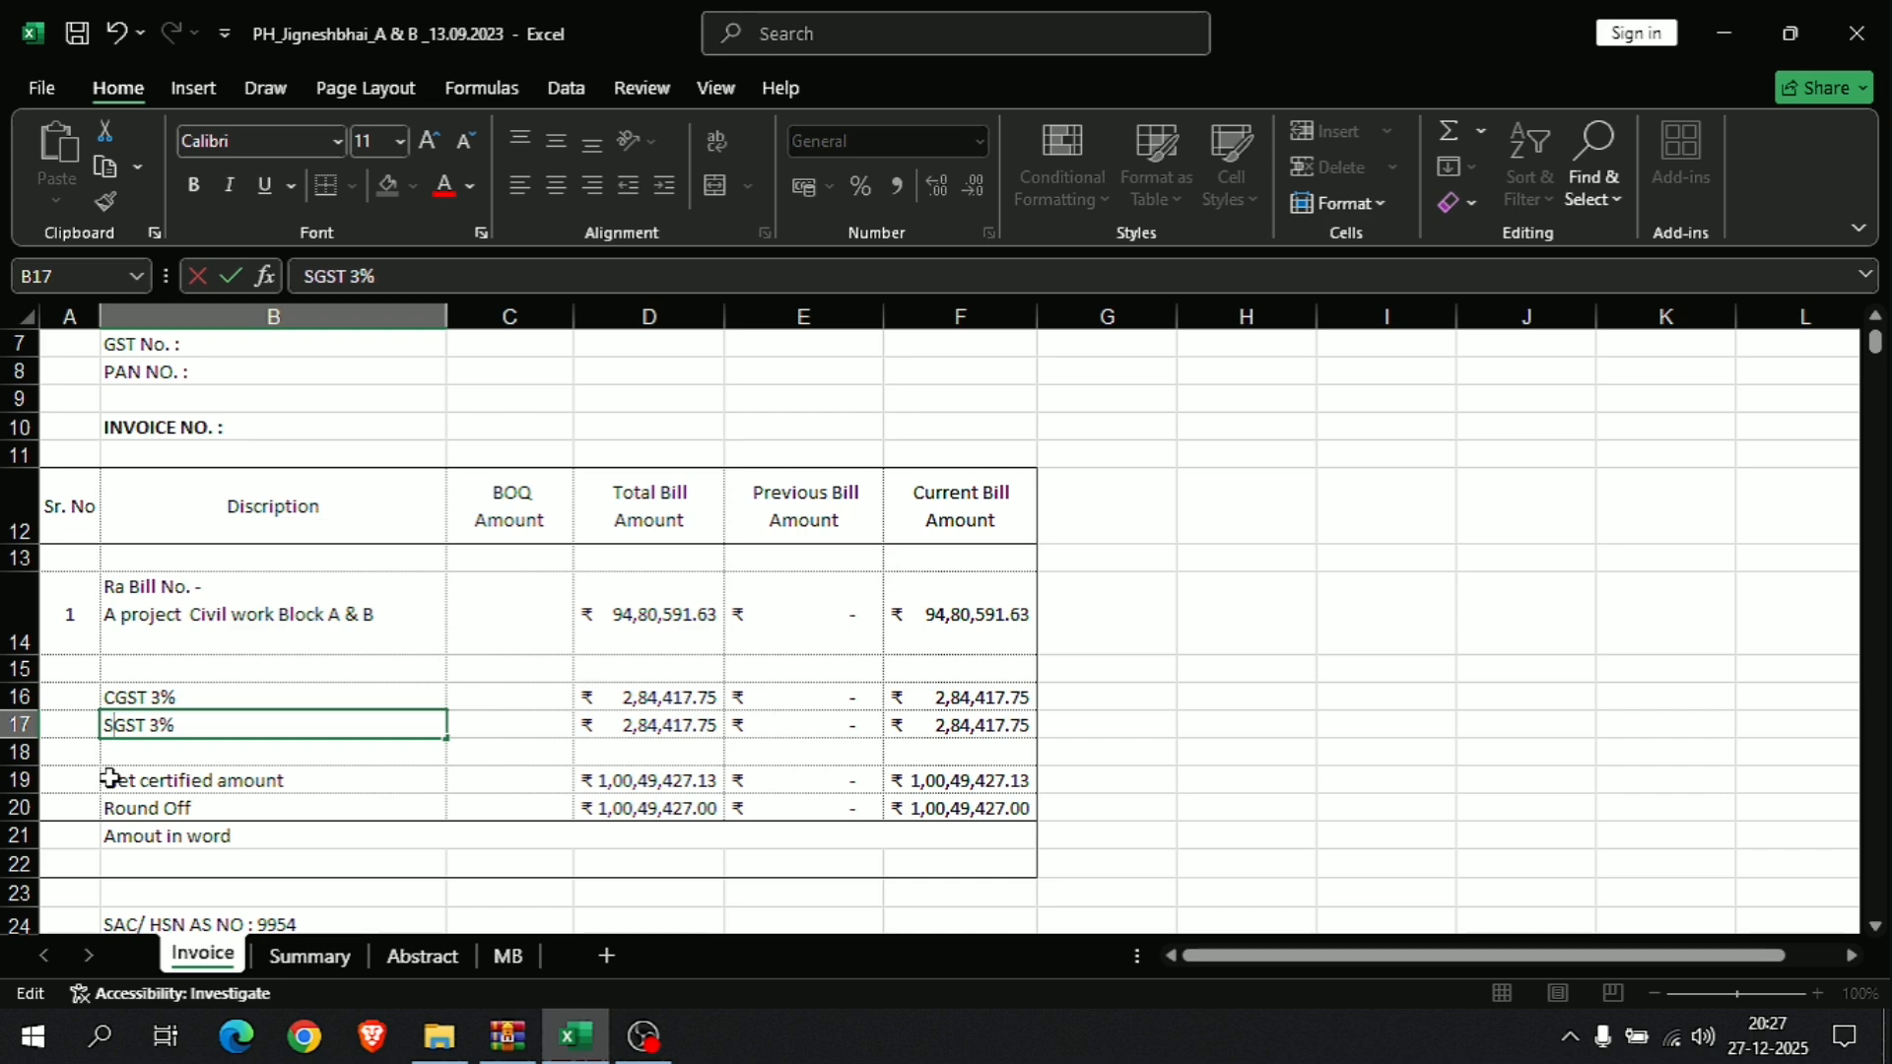
{"action": "left_click", "coordinate": [468, 698]}
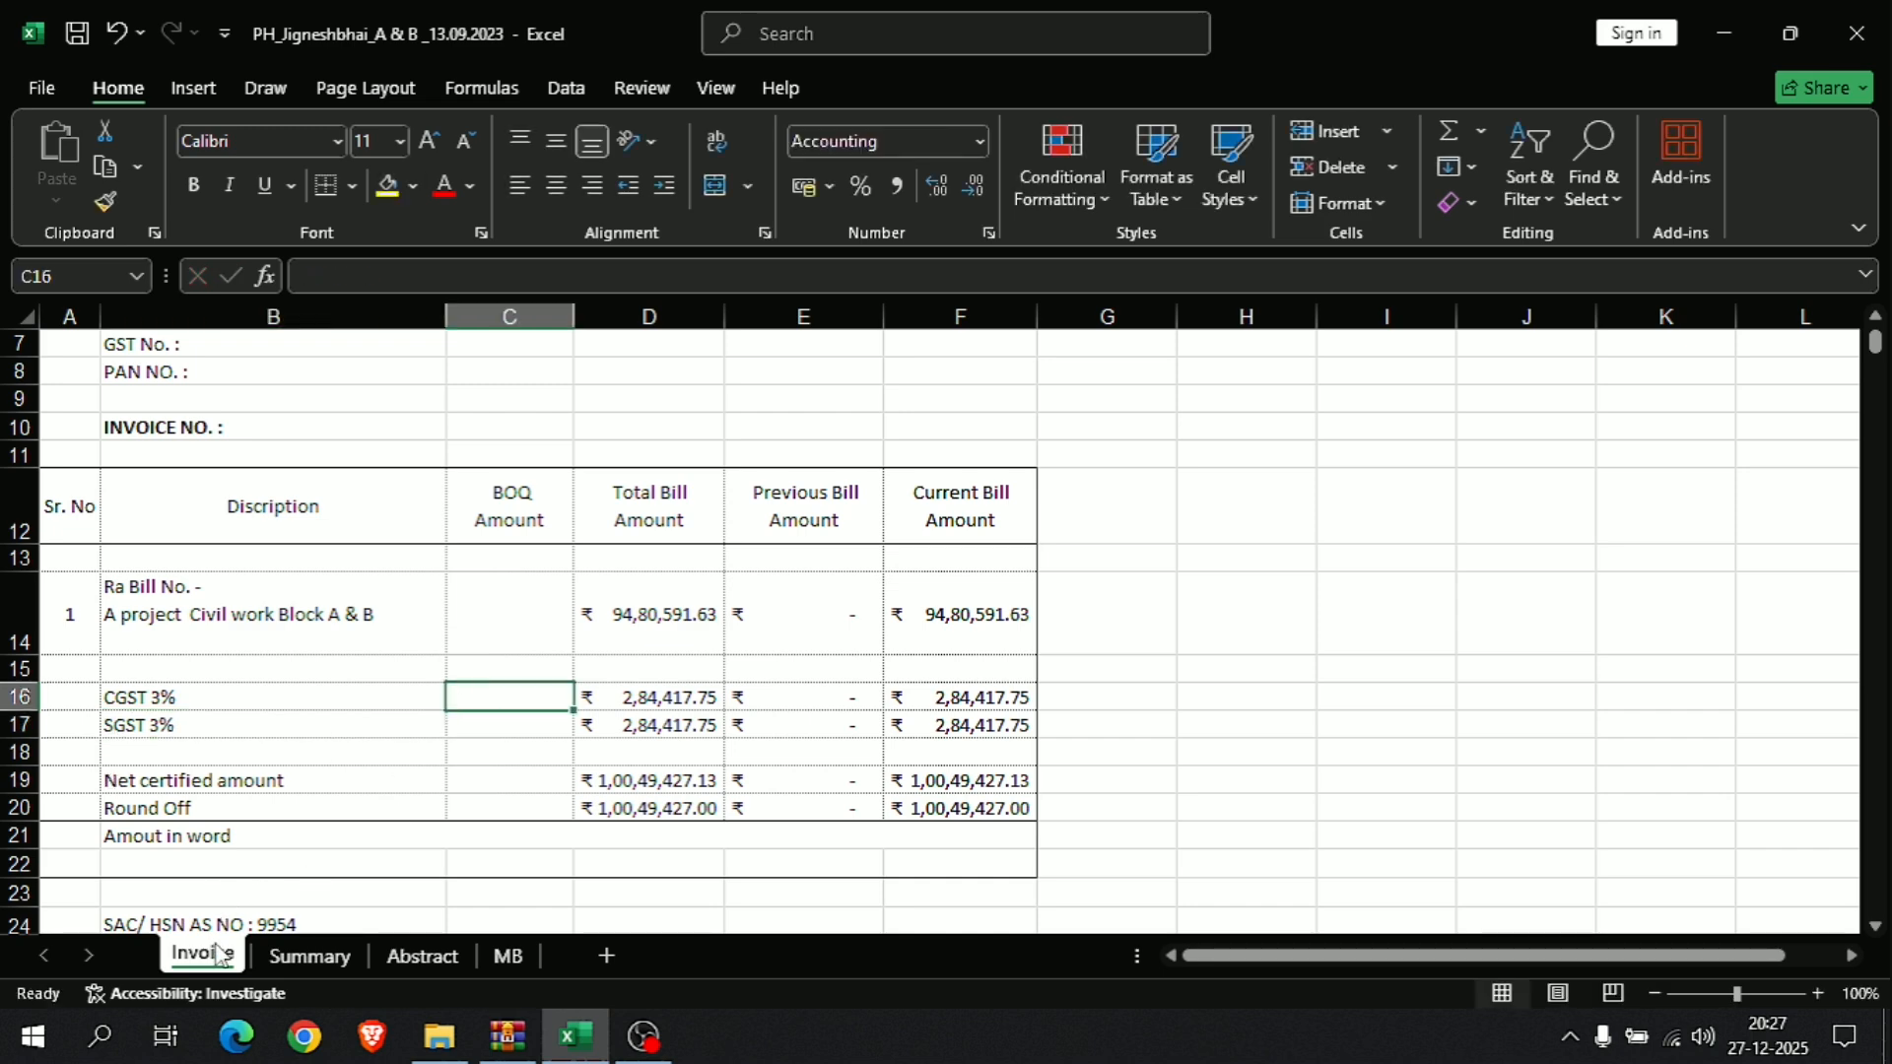
Step: Review the Summary sheet's title and its customer, project and contractor address fields
{"action": "left_click", "coordinate": [305, 956]}
{"action": "scroll", "coordinate": [705, 660], "scroll_direction": "up", "scroll_amount": 5}
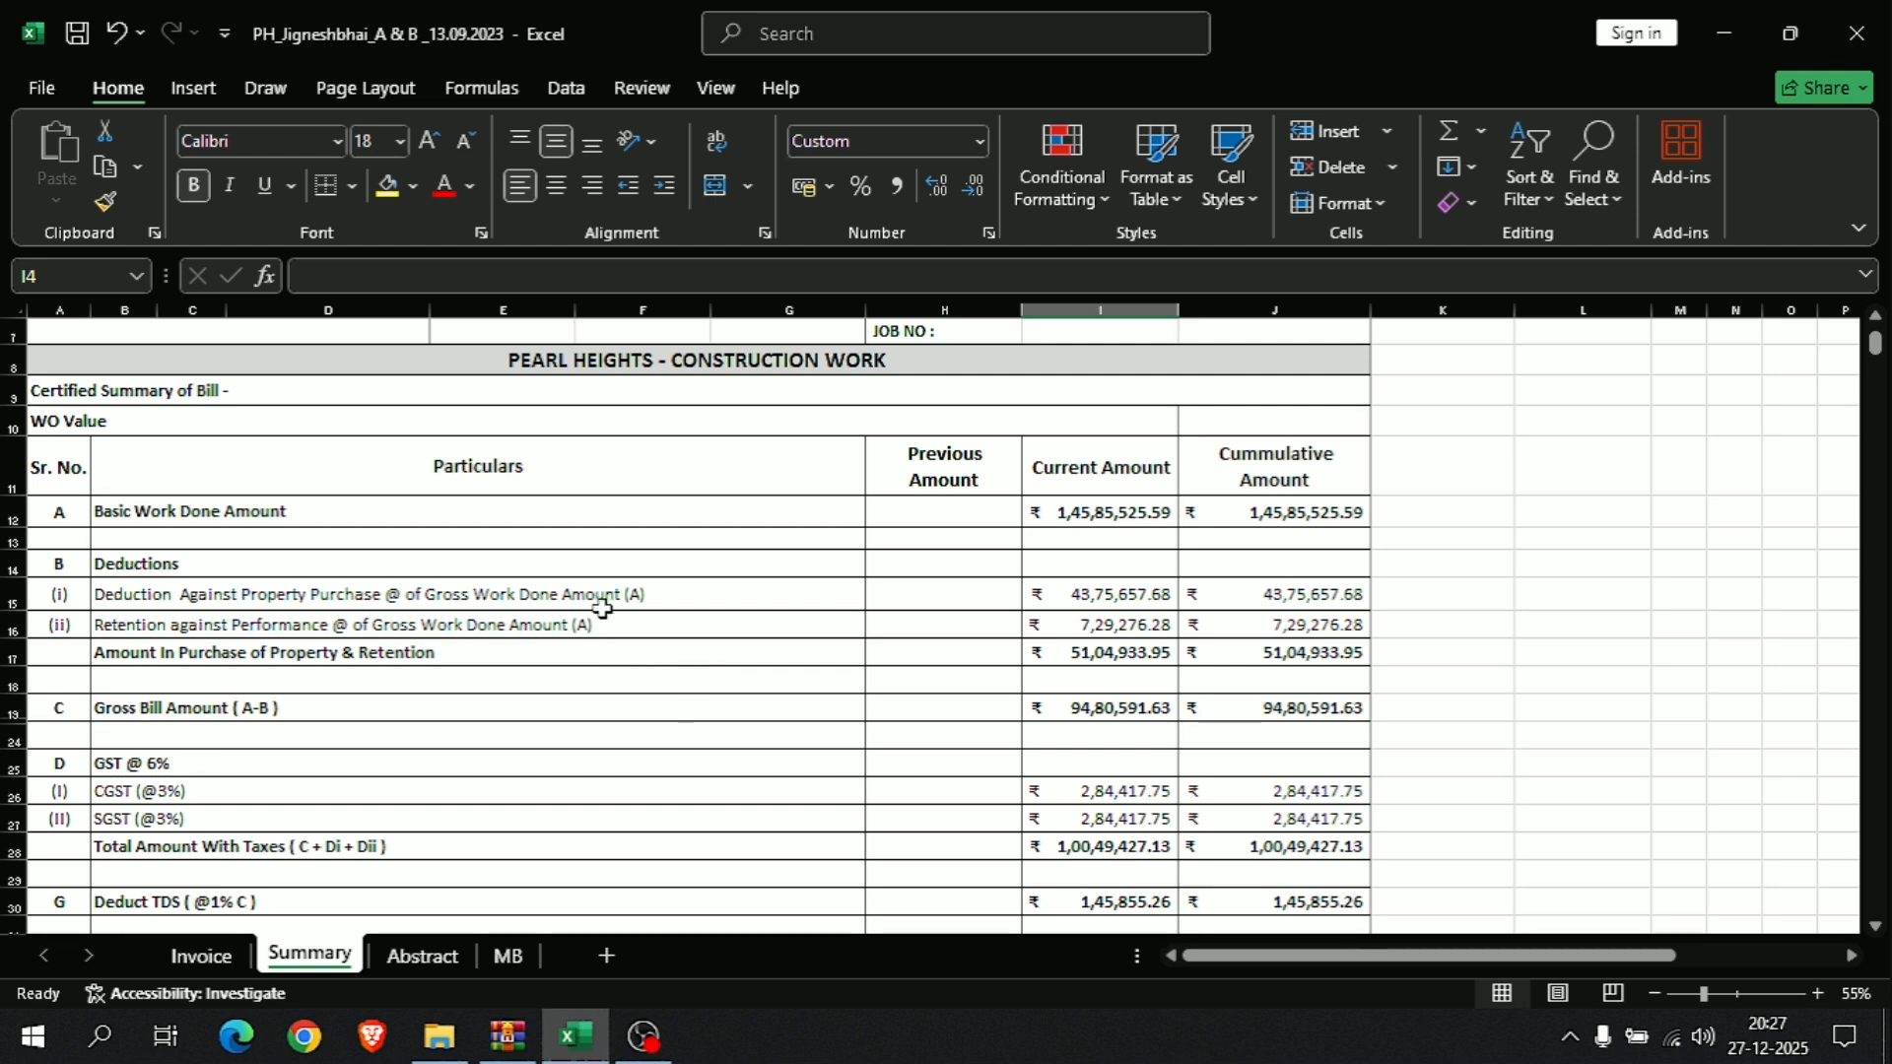
{"action": "scroll", "coordinate": [882, 399], "scroll_direction": "up", "scroll_amount": 2}
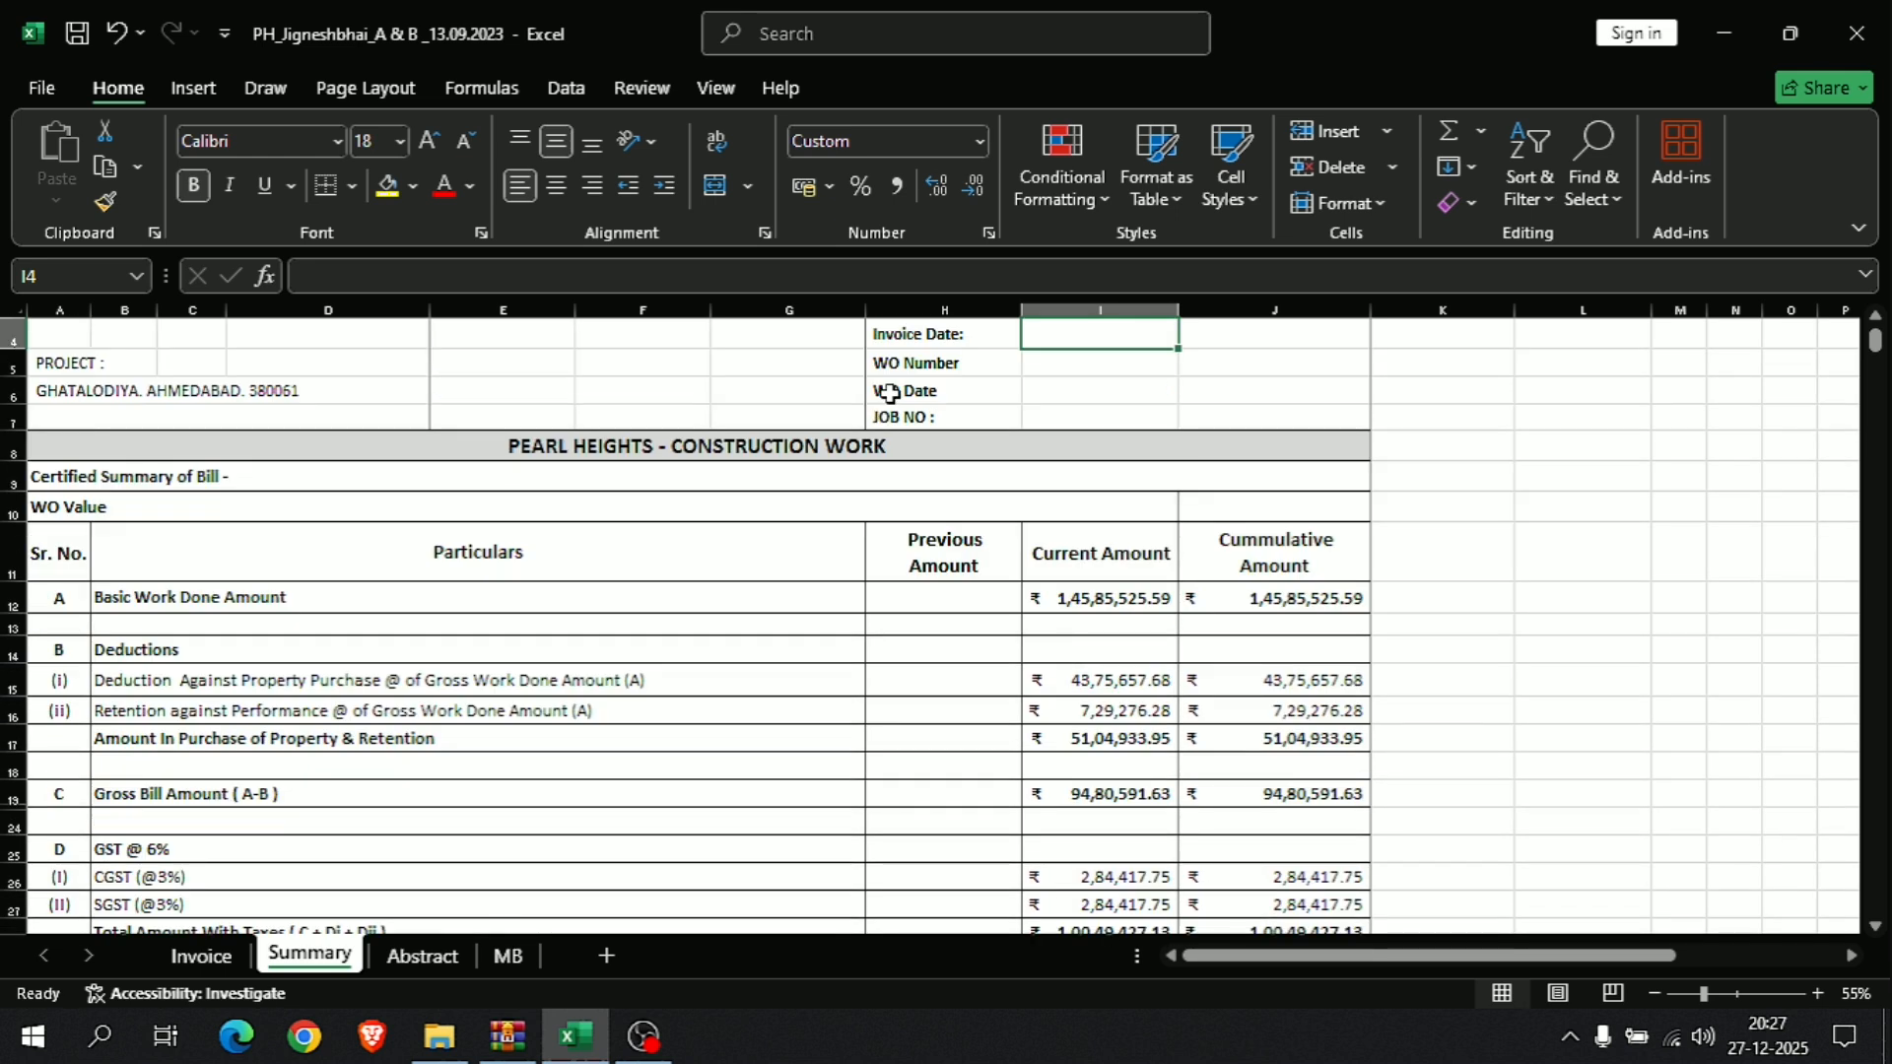
{"action": "scroll", "coordinate": [894, 393], "scroll_direction": "up", "scroll_amount": 1}
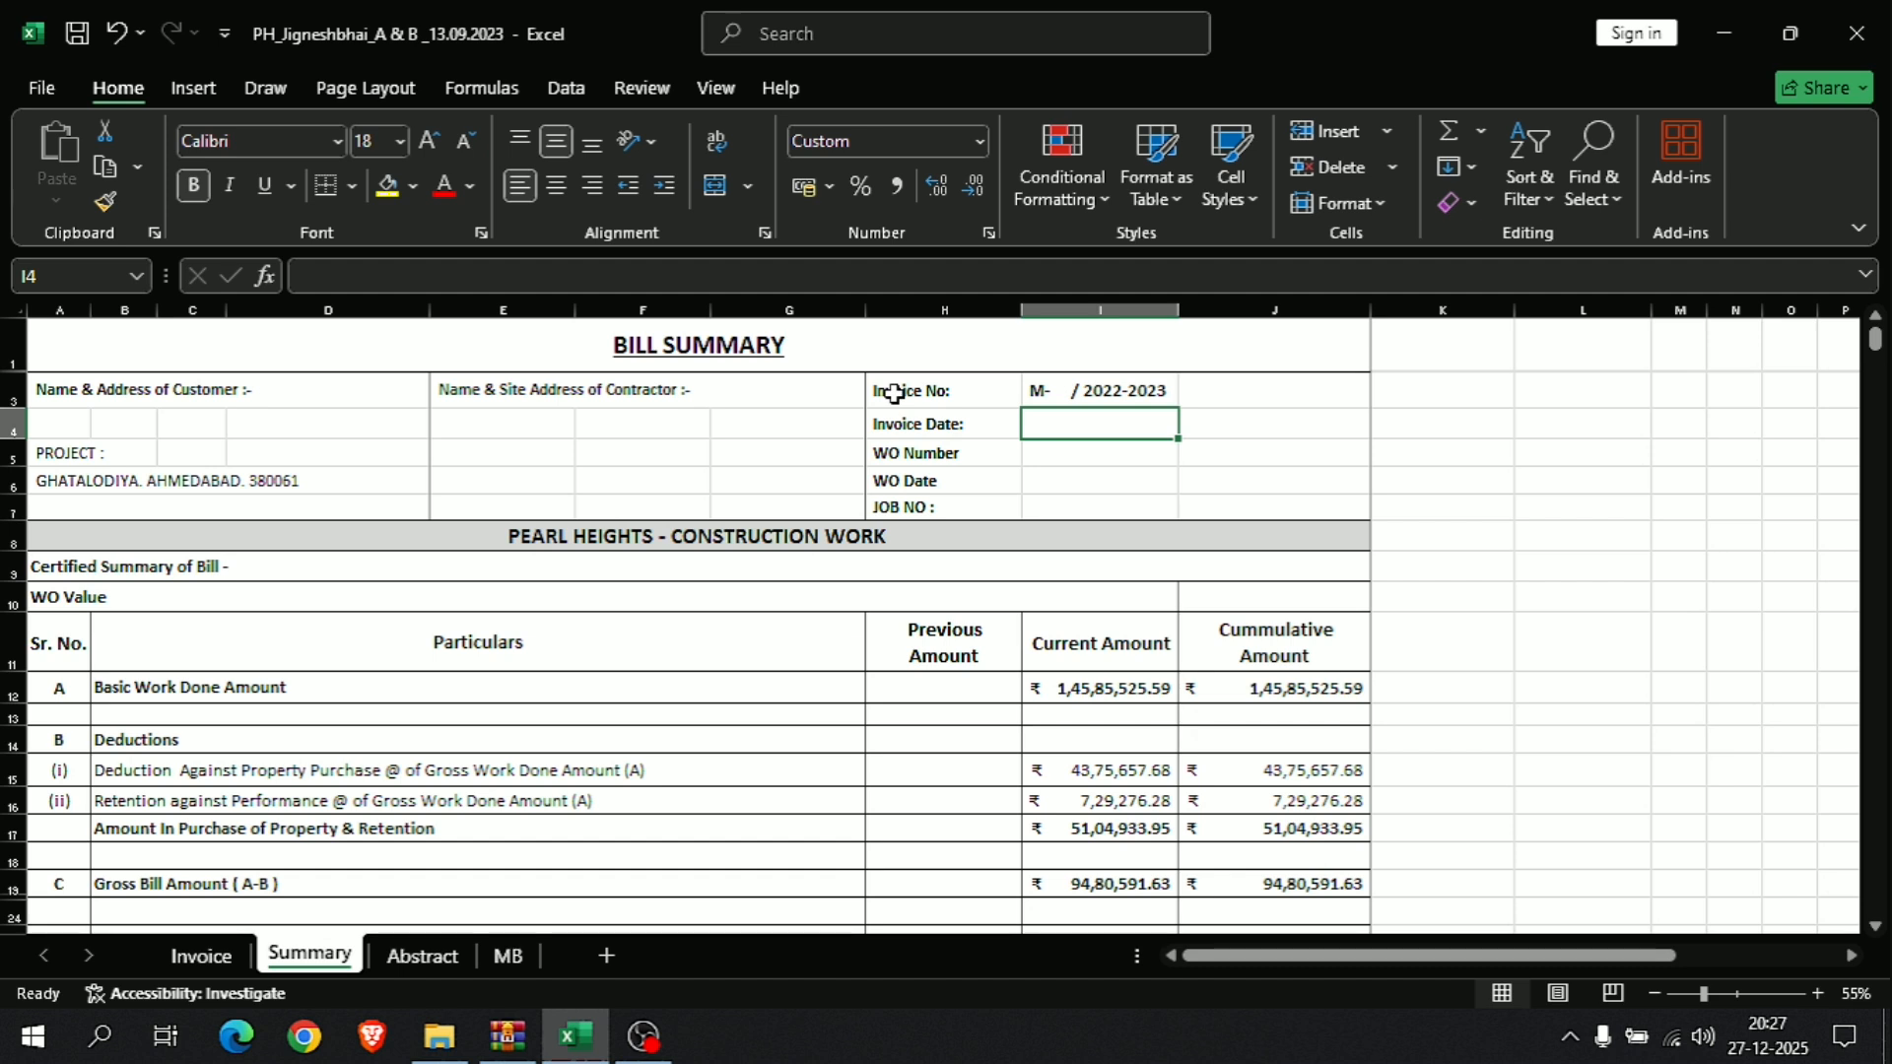
{"action": "left_click", "coordinate": [735, 347]}
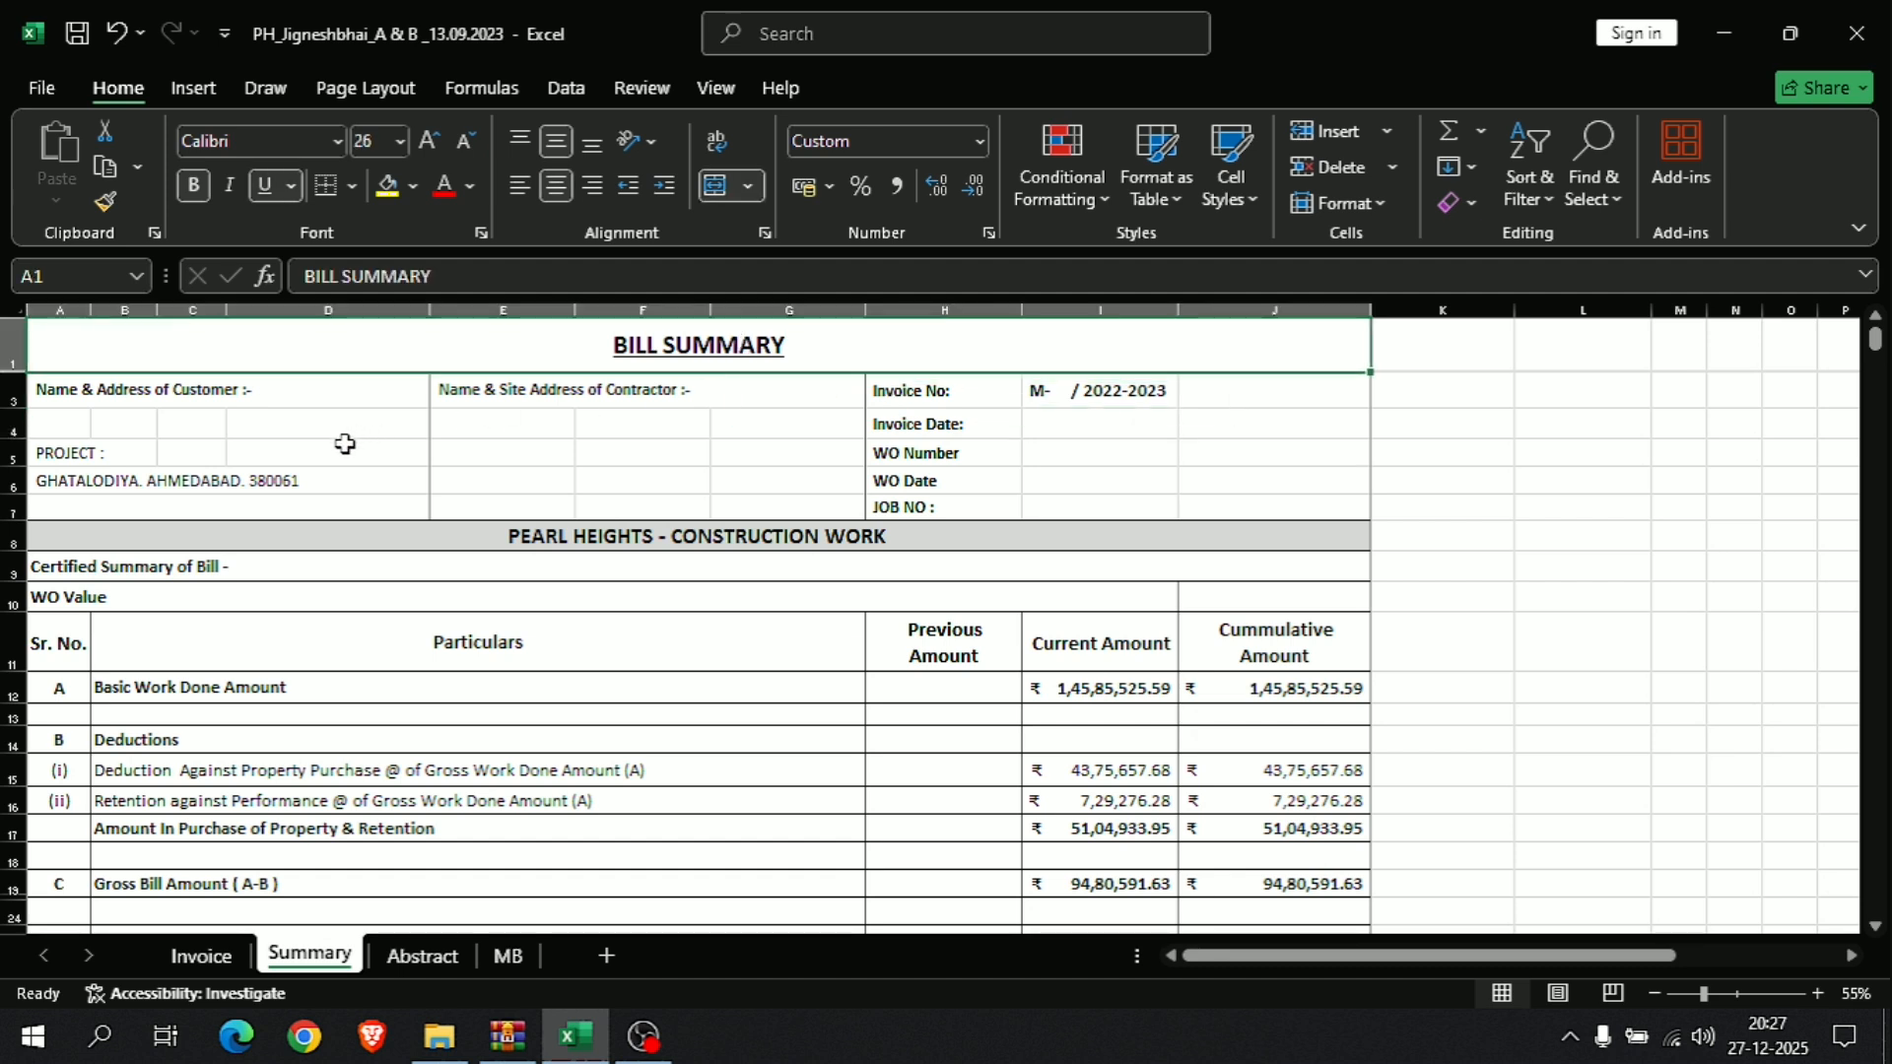
{"action": "left_click", "coordinate": [316, 399]}
{"action": "left_click", "coordinate": [309, 458]}
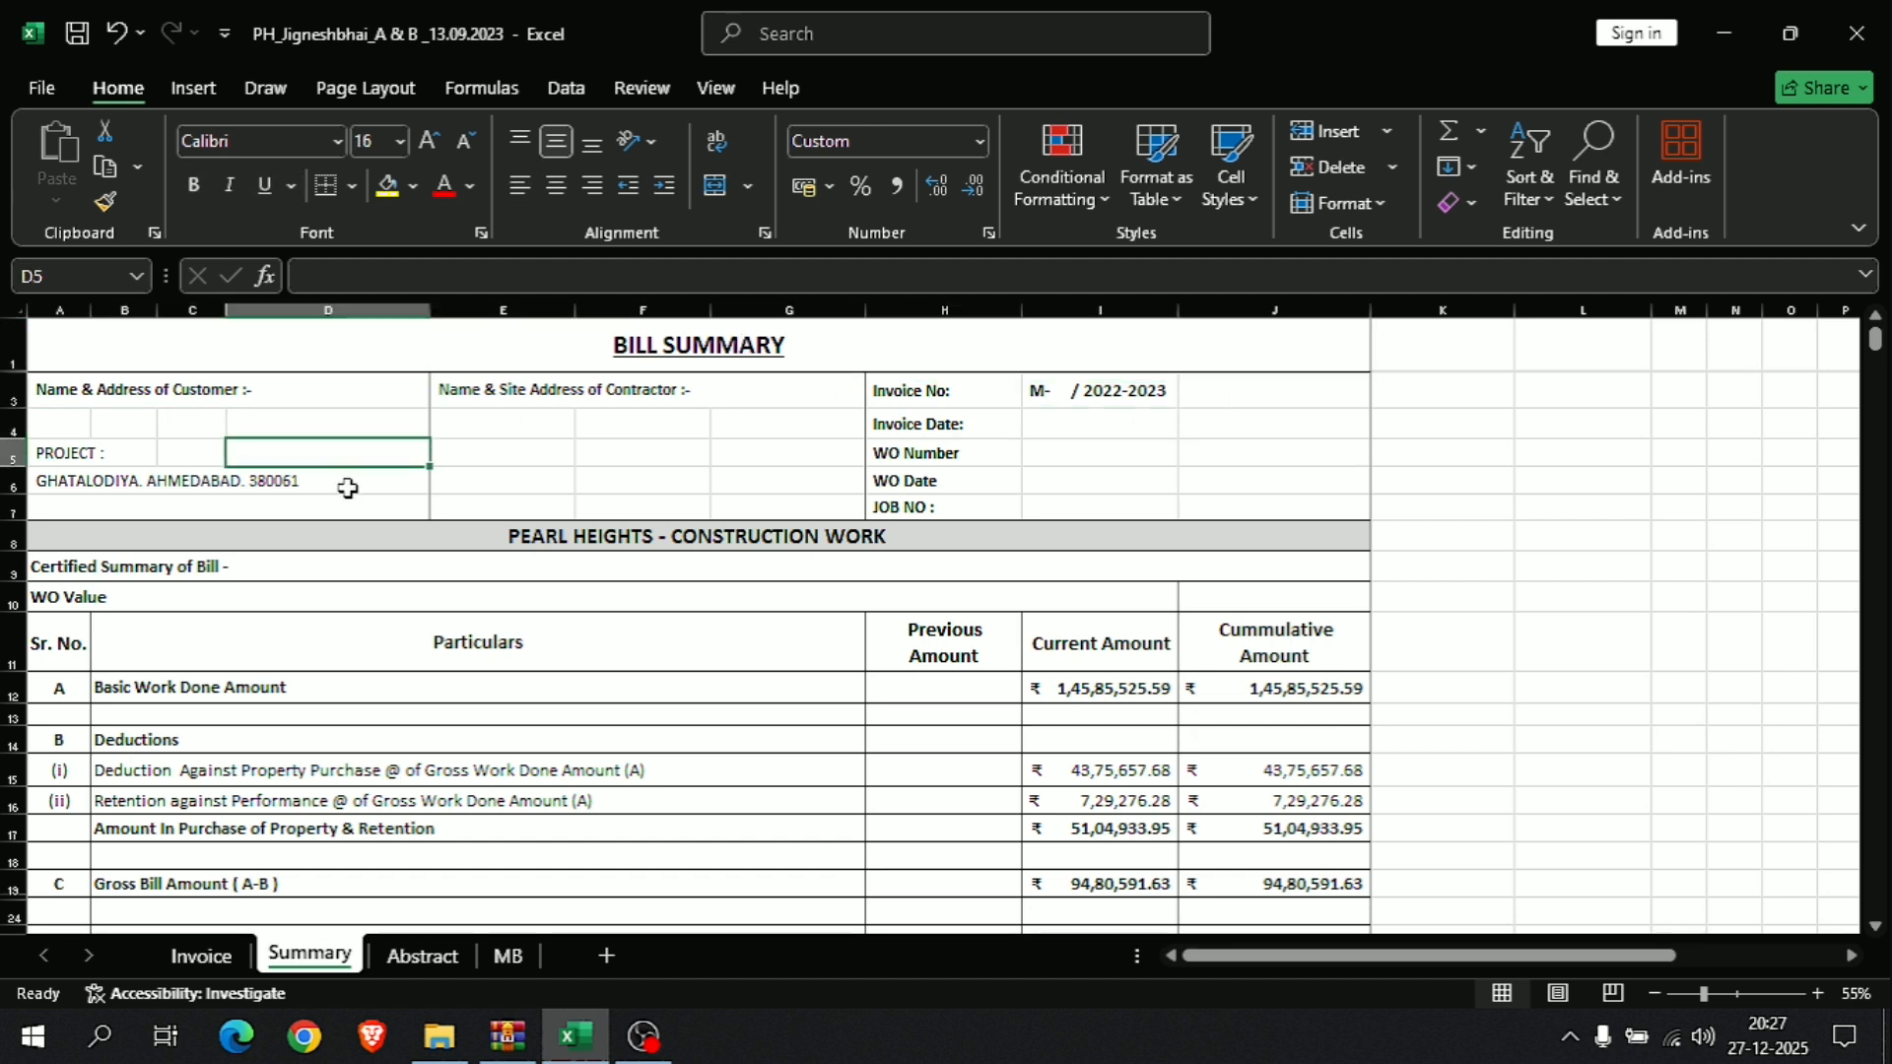
{"action": "left_click", "coordinate": [567, 388]}
{"action": "left_click", "coordinate": [623, 423]}
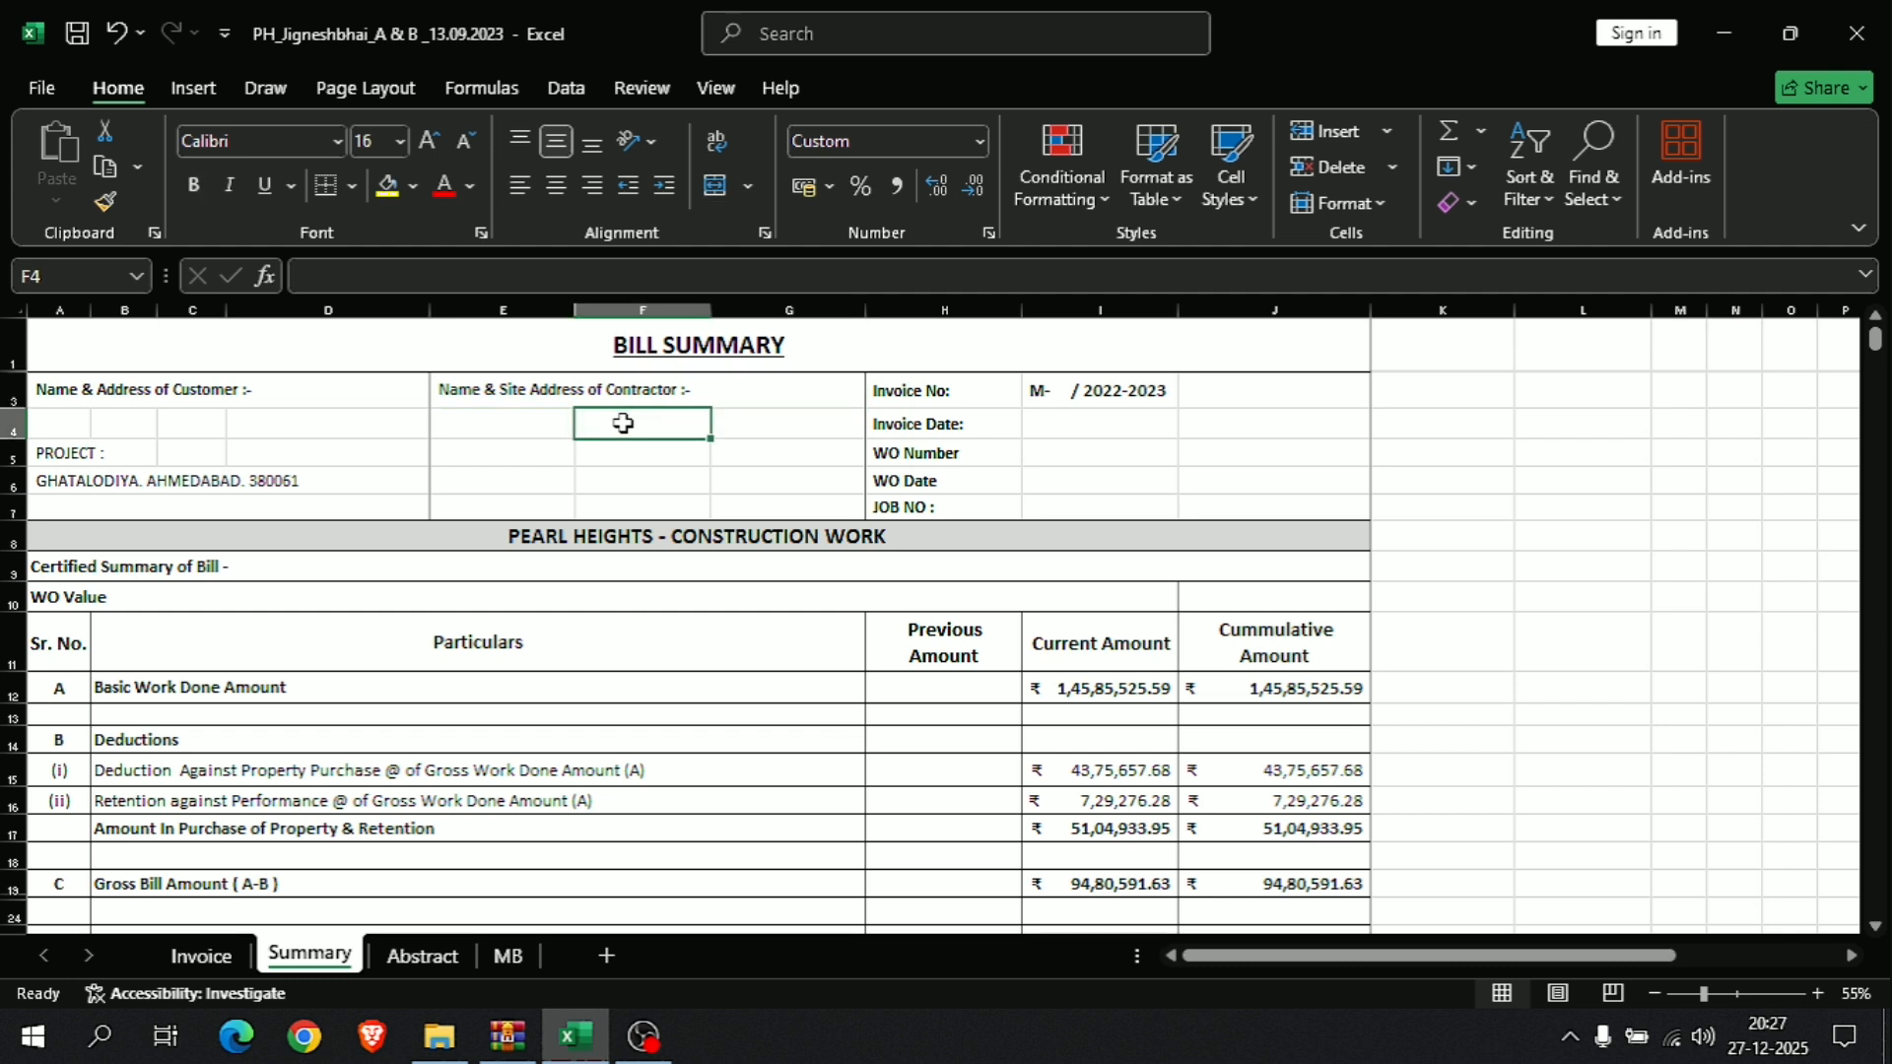
Step: Examine the bill summary's invoice number format, invoice date, WO number, WO date and job number fields
{"action": "left_click", "coordinate": [948, 391]}
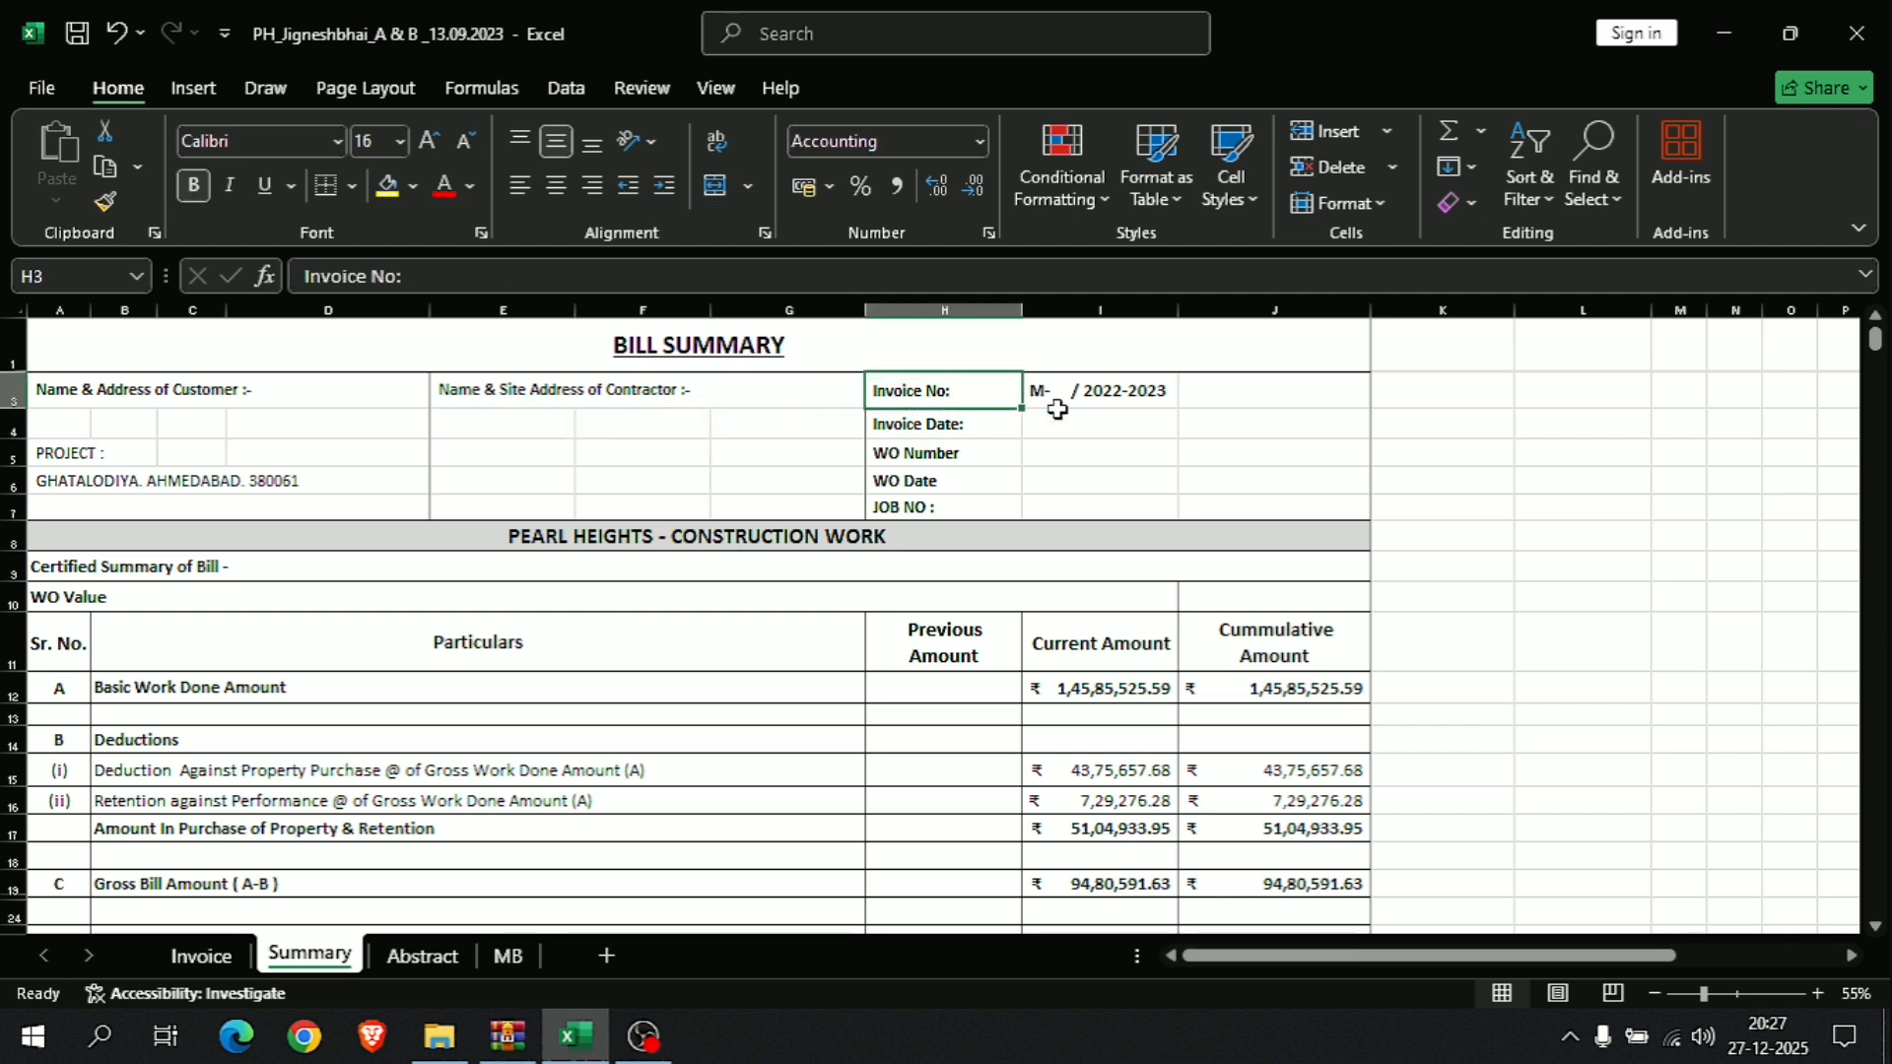
{"action": "double_click", "coordinate": [1092, 396]}
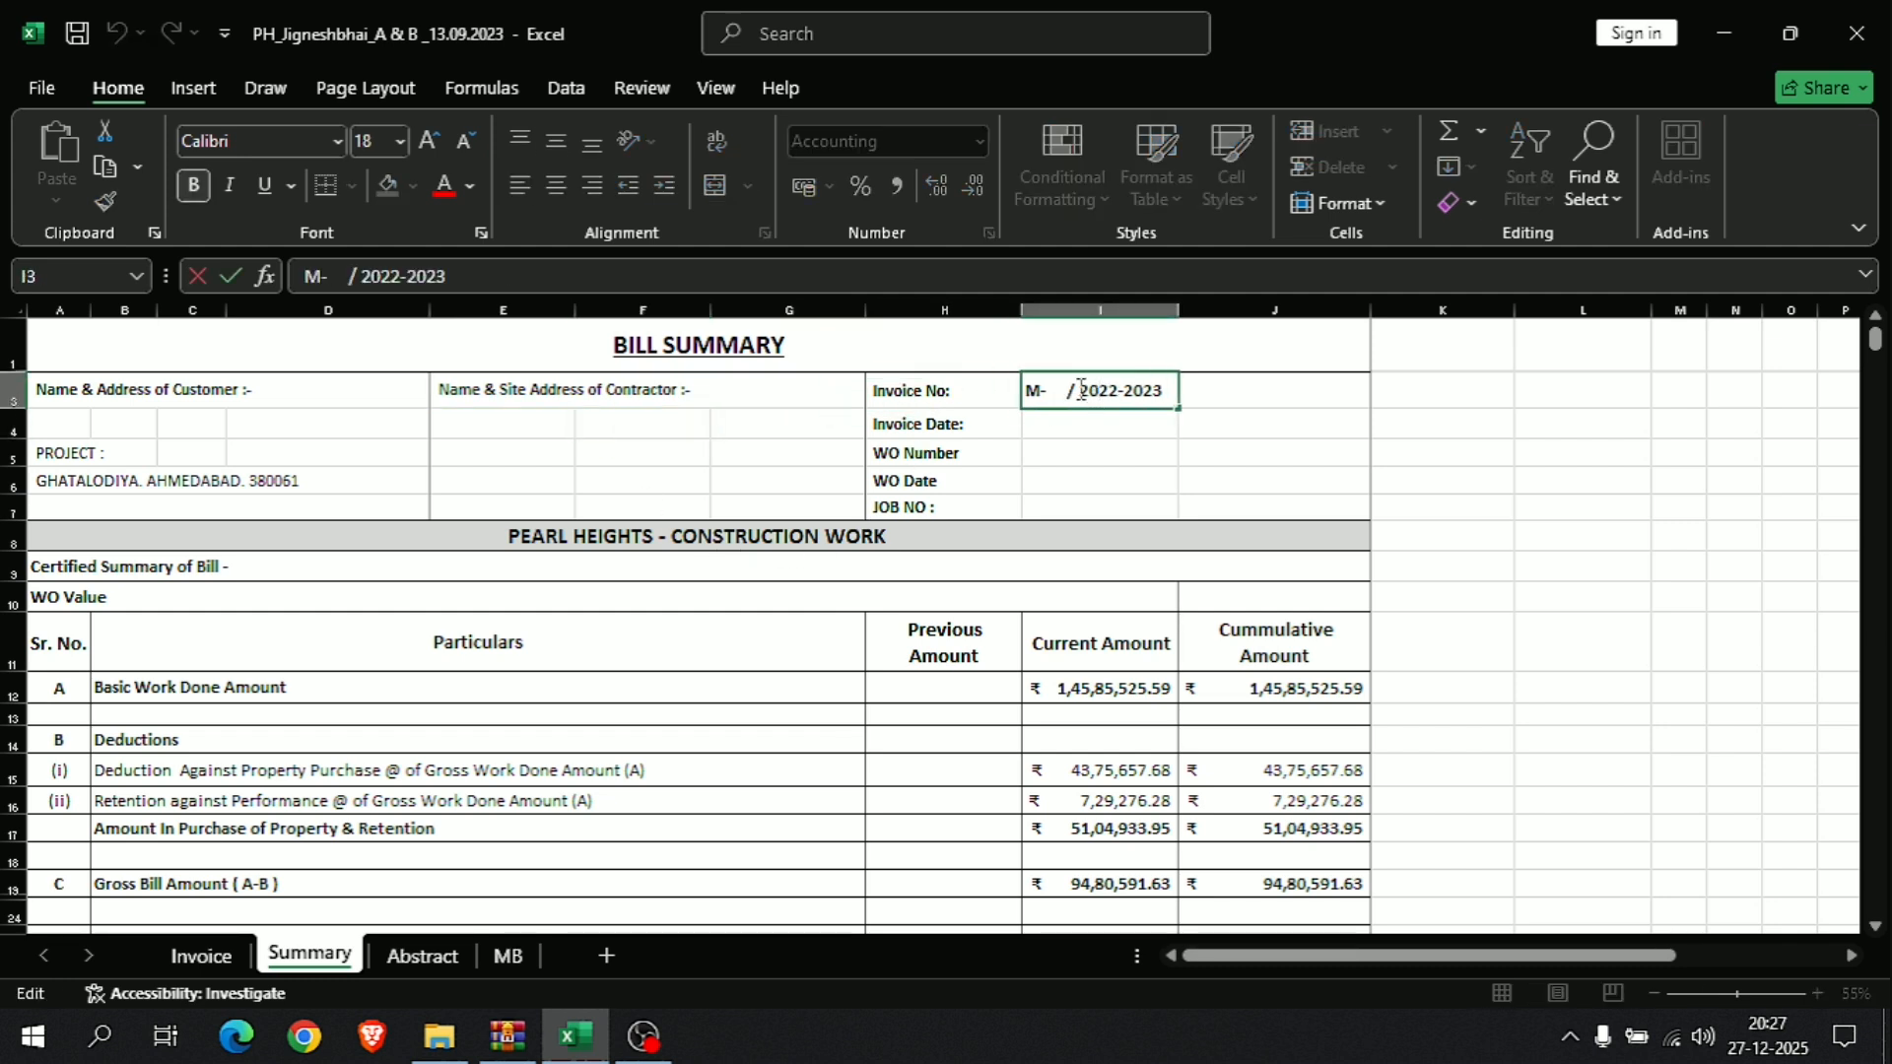
{"action": "left_click_drag", "start_coordinate": [1081, 389], "coordinate": [1250, 380]}
{"action": "left_click", "coordinate": [958, 429]}
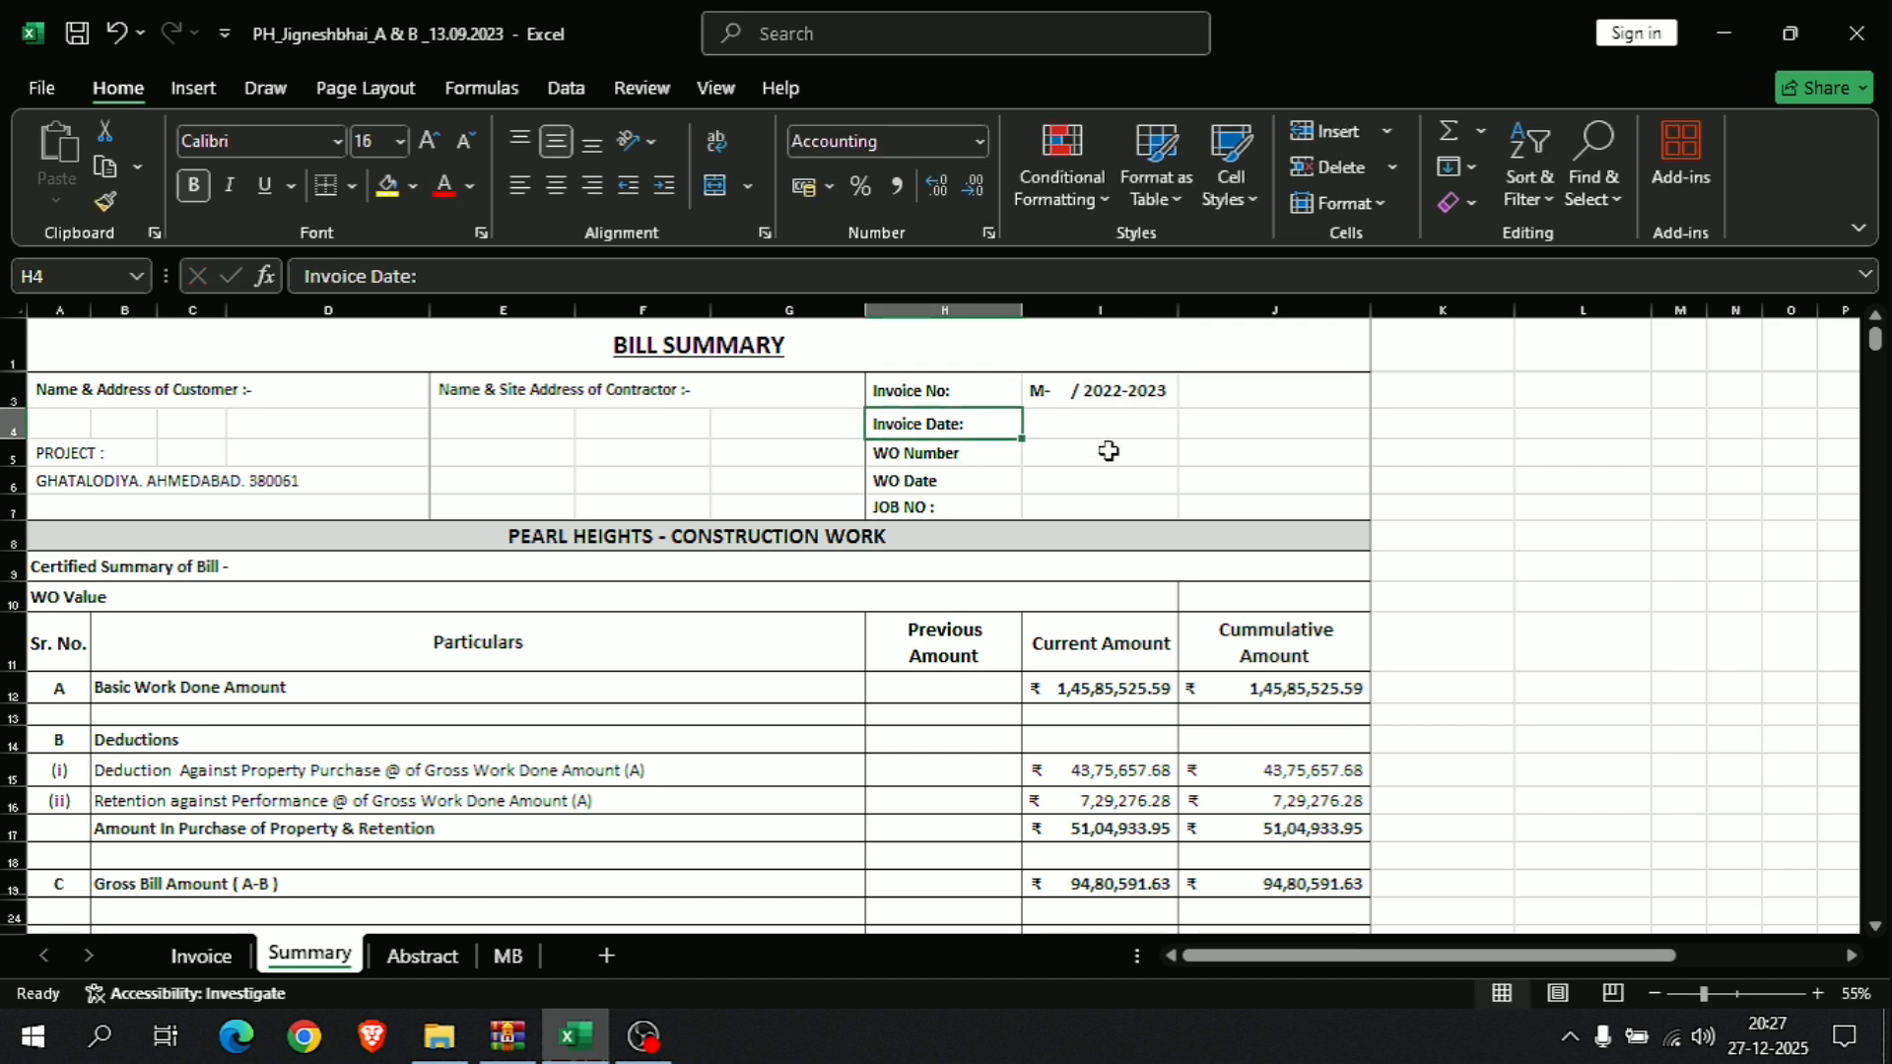
{"action": "left_click", "coordinate": [1013, 455]}
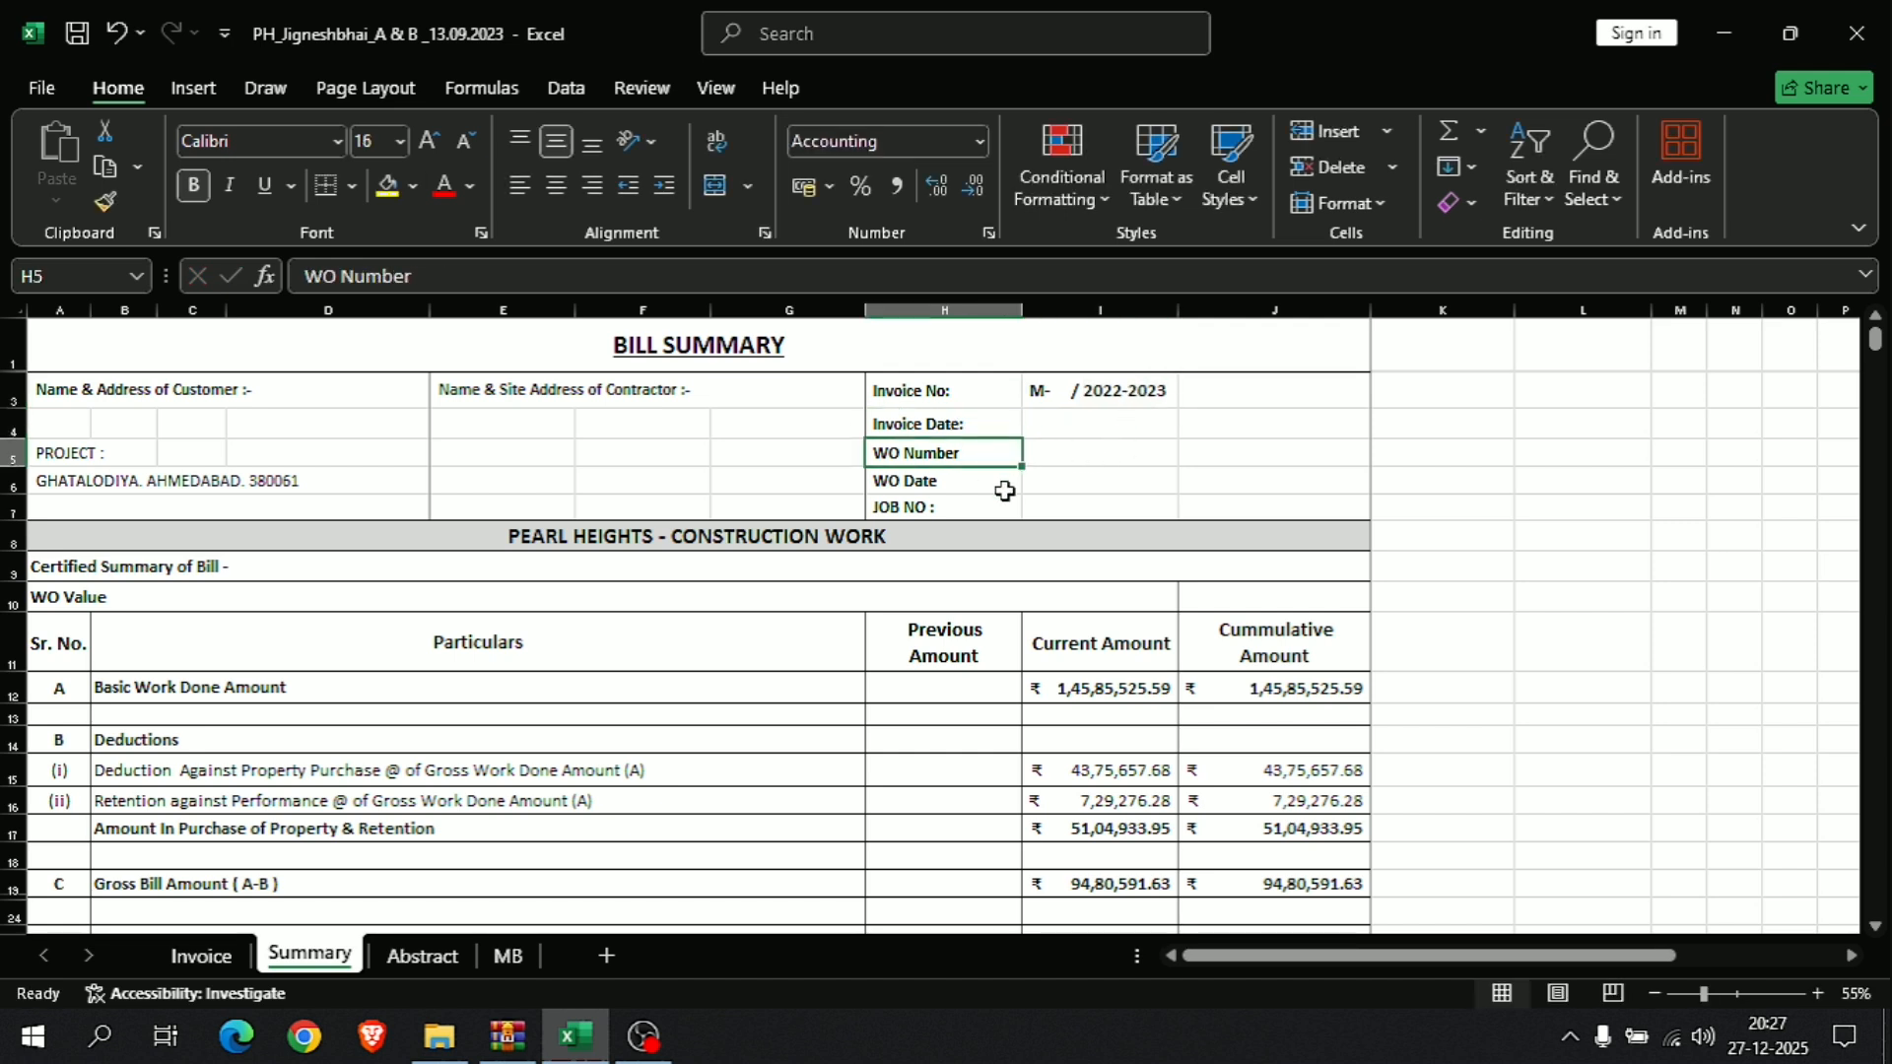
{"action": "left_click", "coordinate": [1005, 488]}
{"action": "left_click", "coordinate": [1005, 513]}
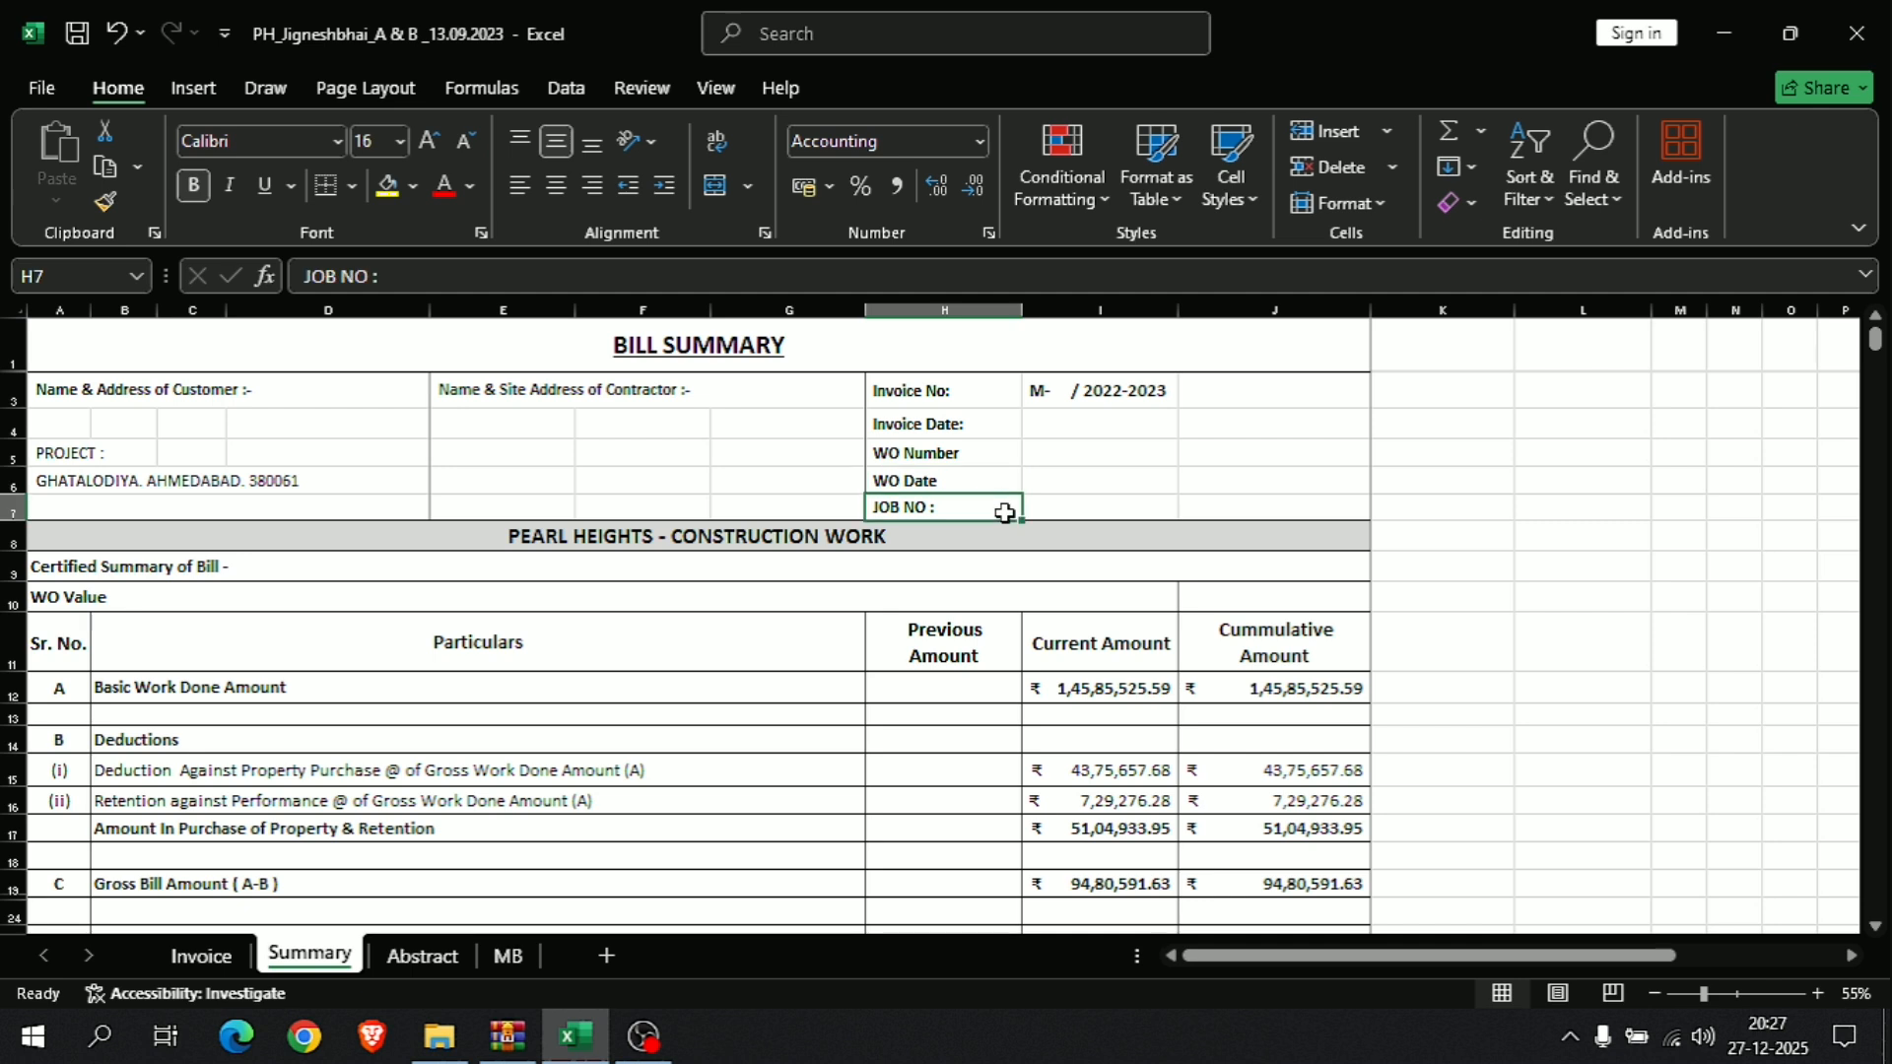
Step: Try clearing the Certified Summary of Bill label in A9, and undo the deletion
{"action": "left_click", "coordinate": [636, 537]}
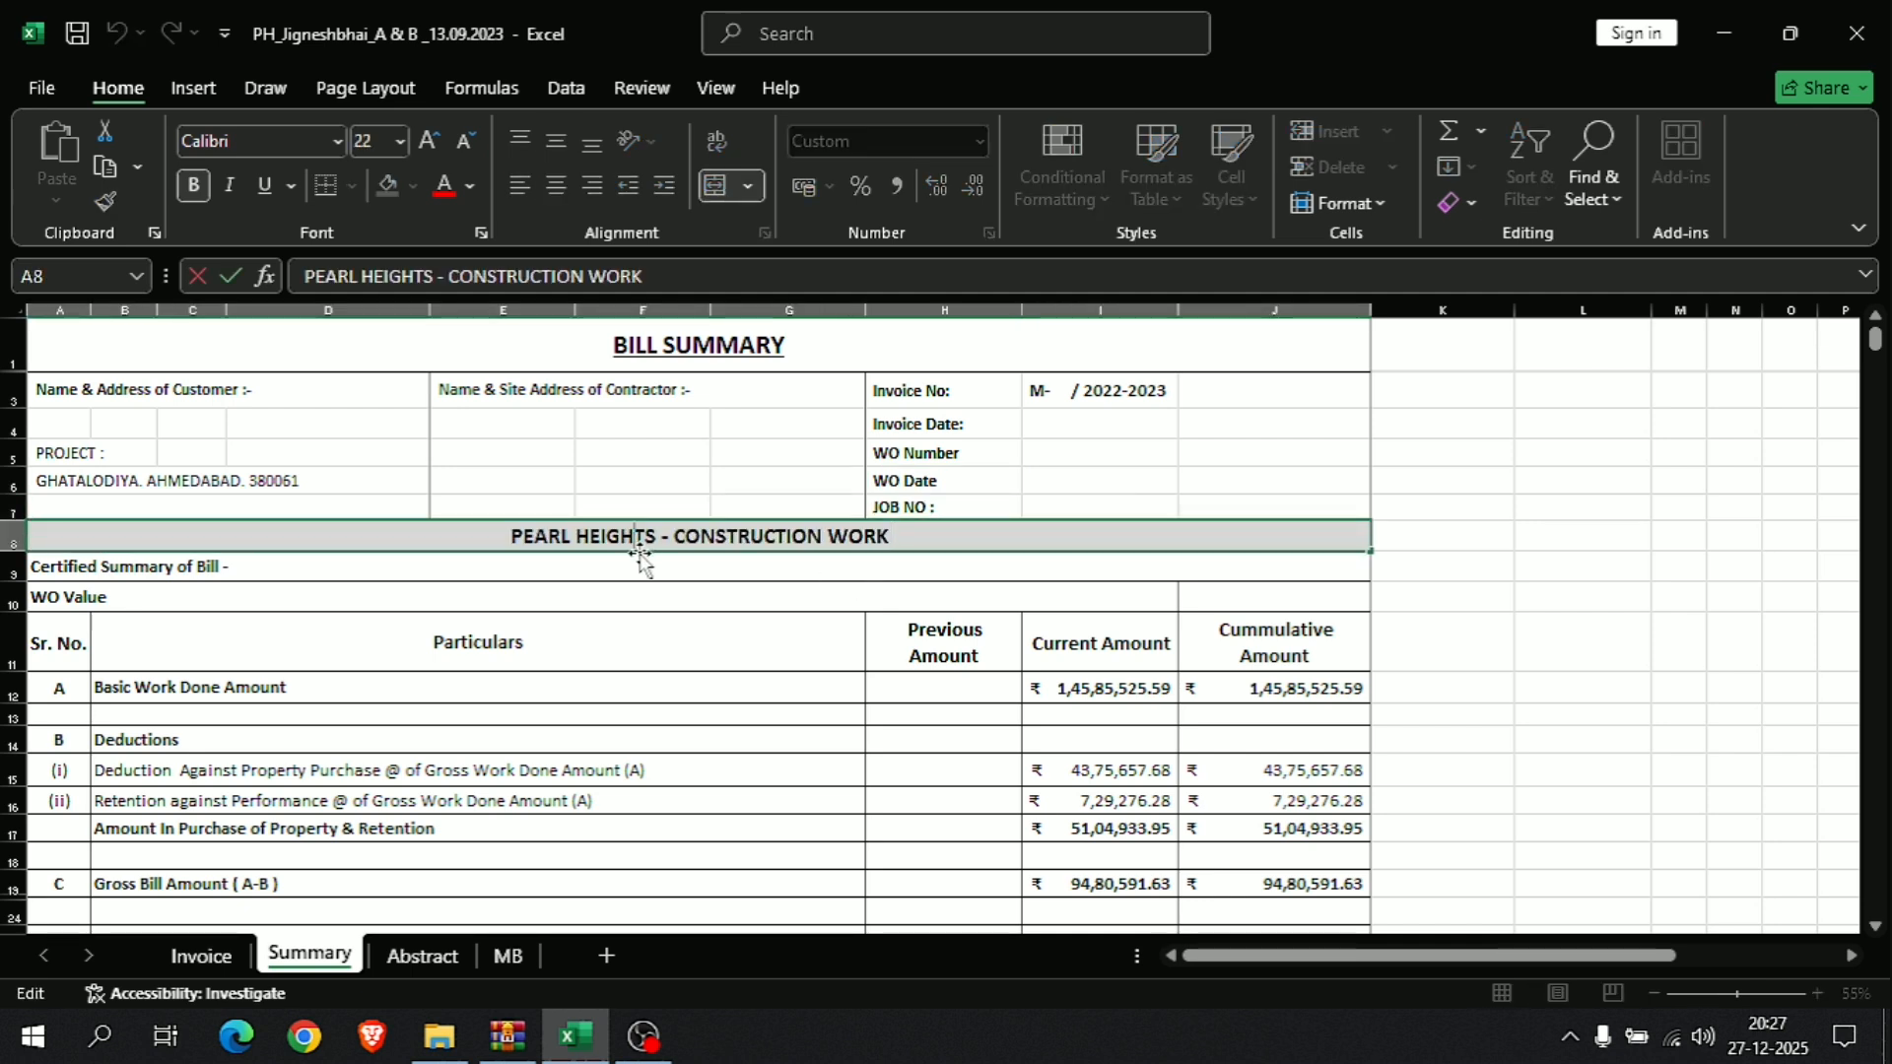
{"action": "left_click", "coordinate": [465, 565]}
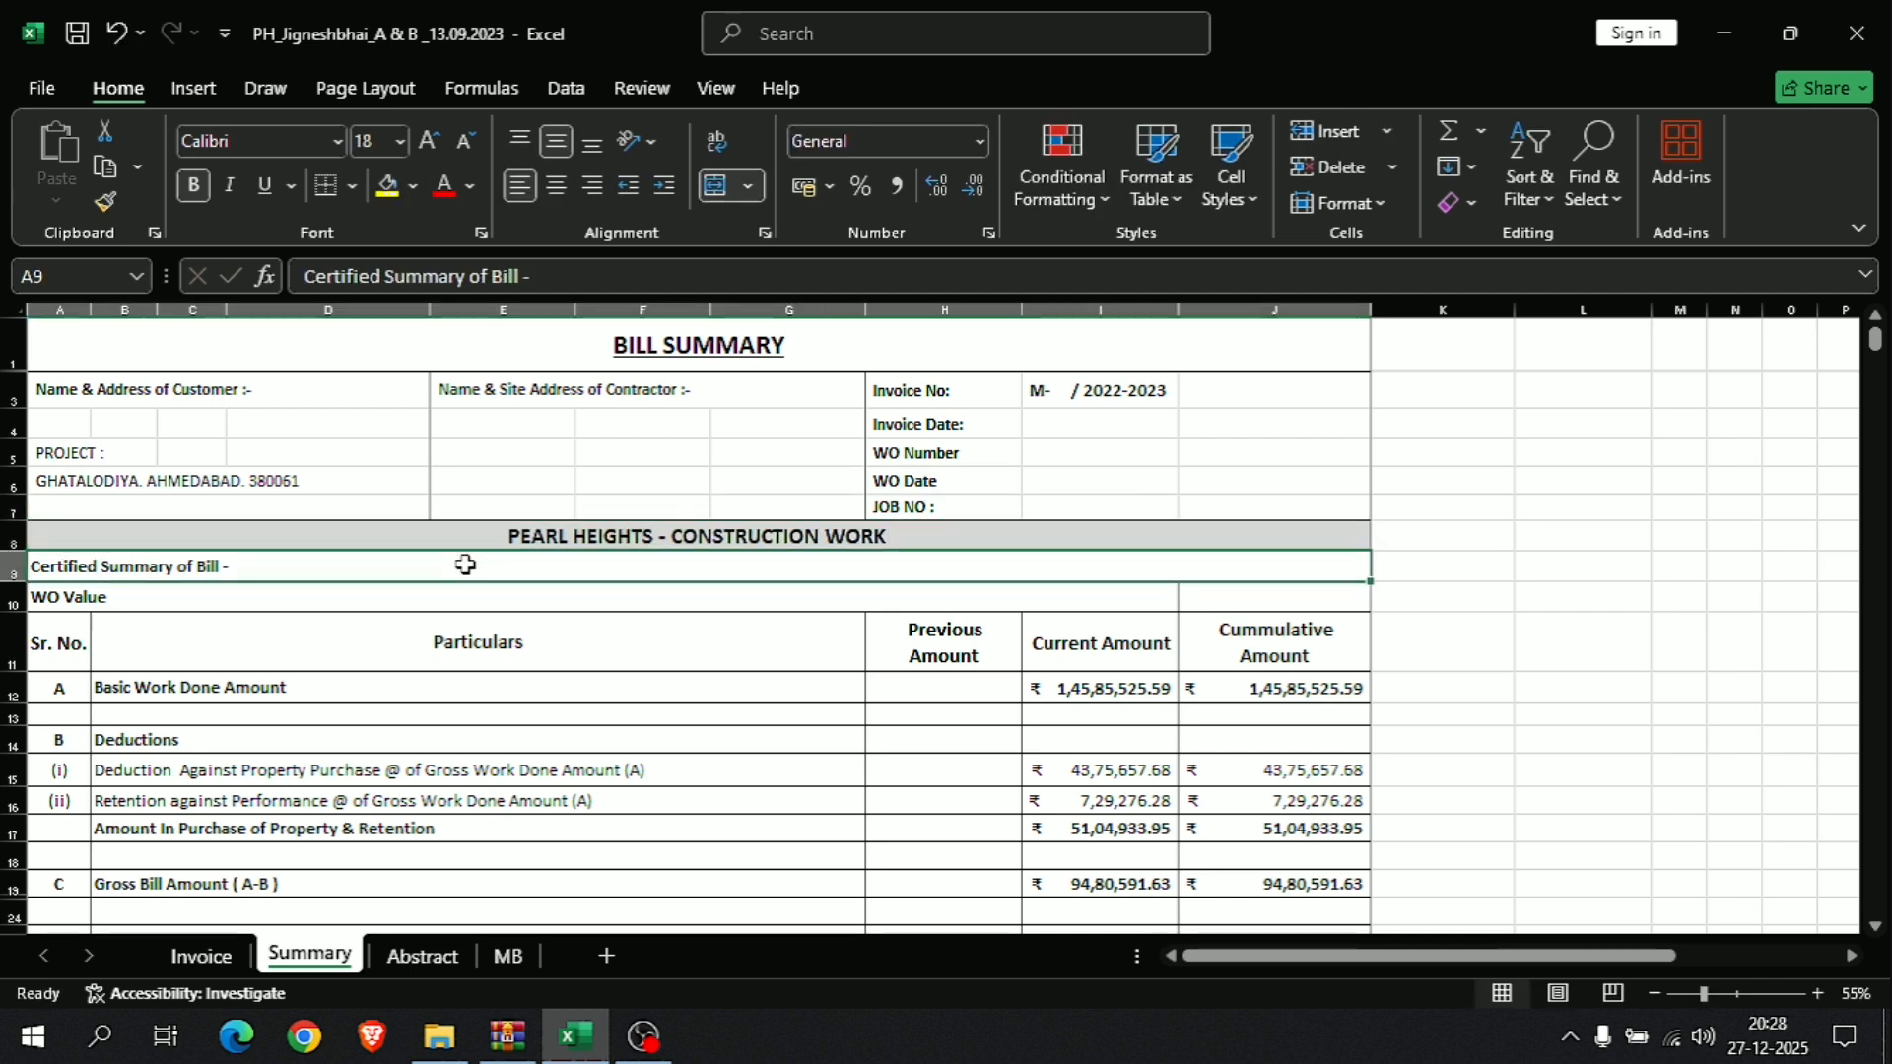
{"action": "key", "text": "Delete"}
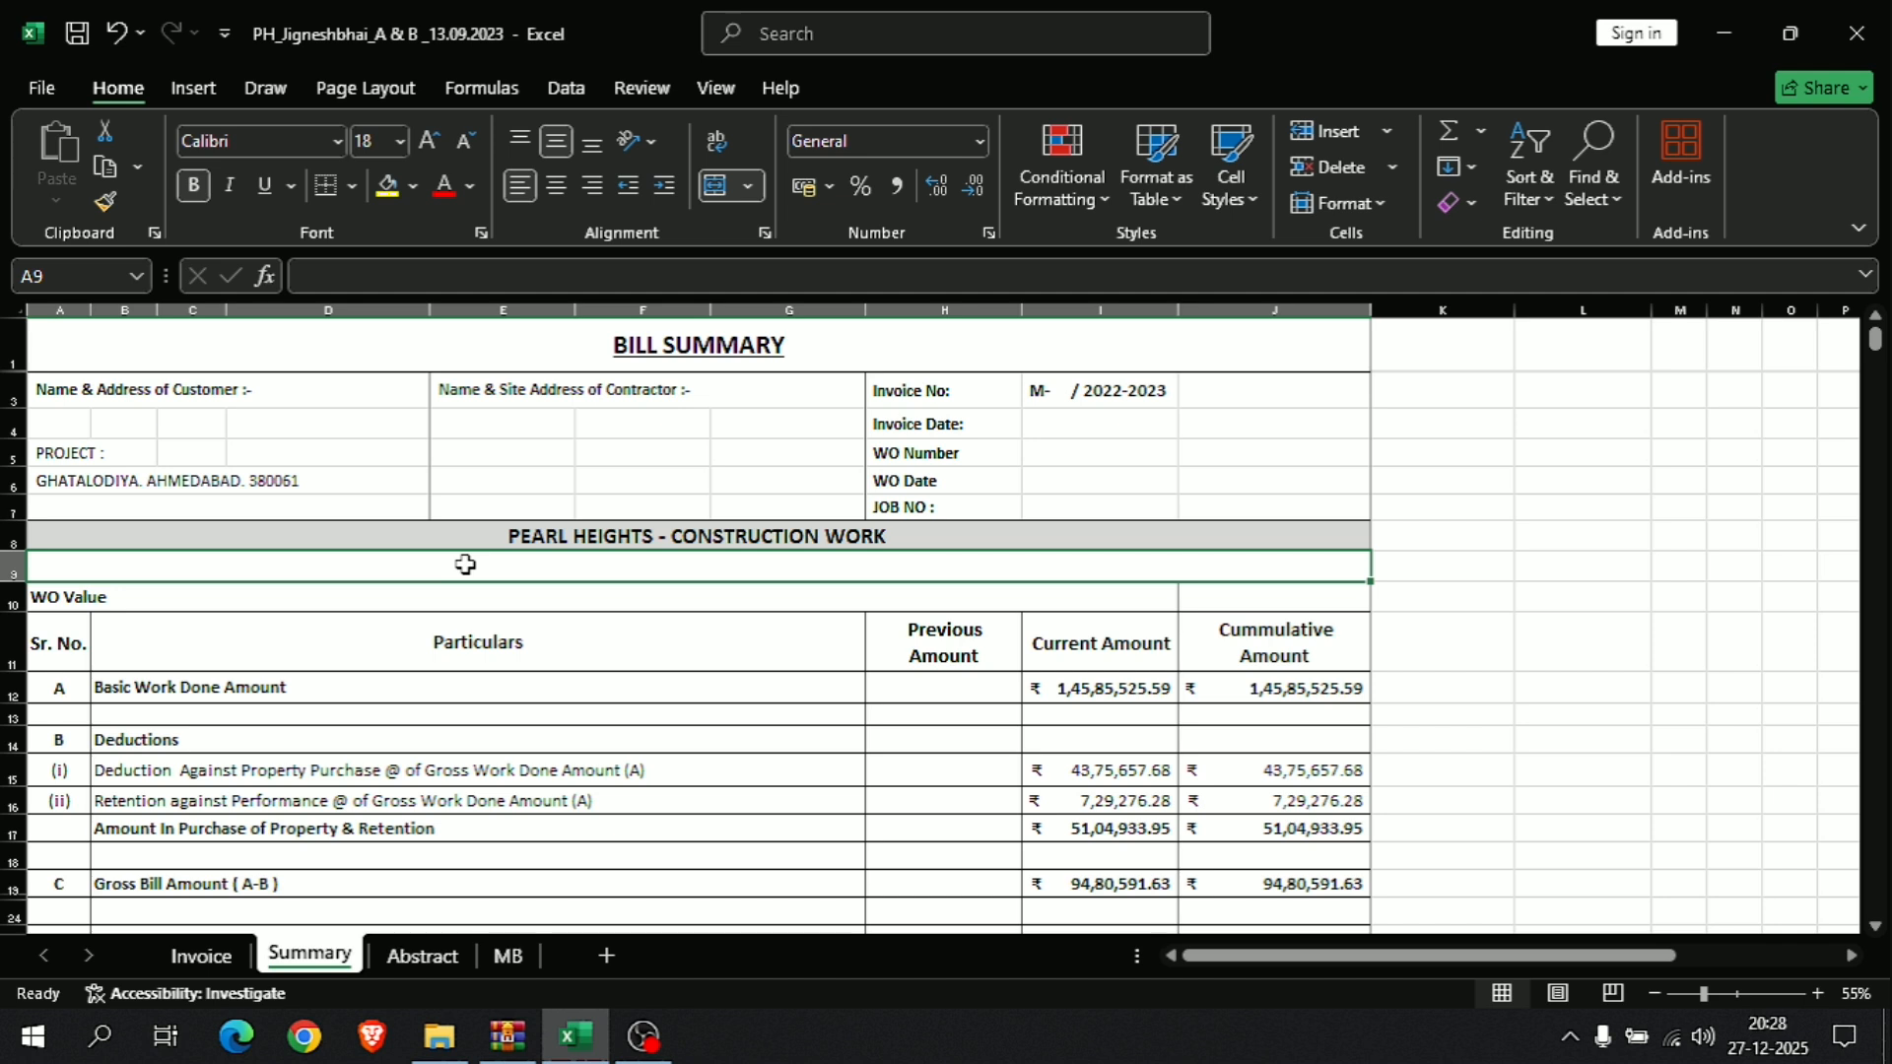
{"action": "key", "text": "ctrl+z"}
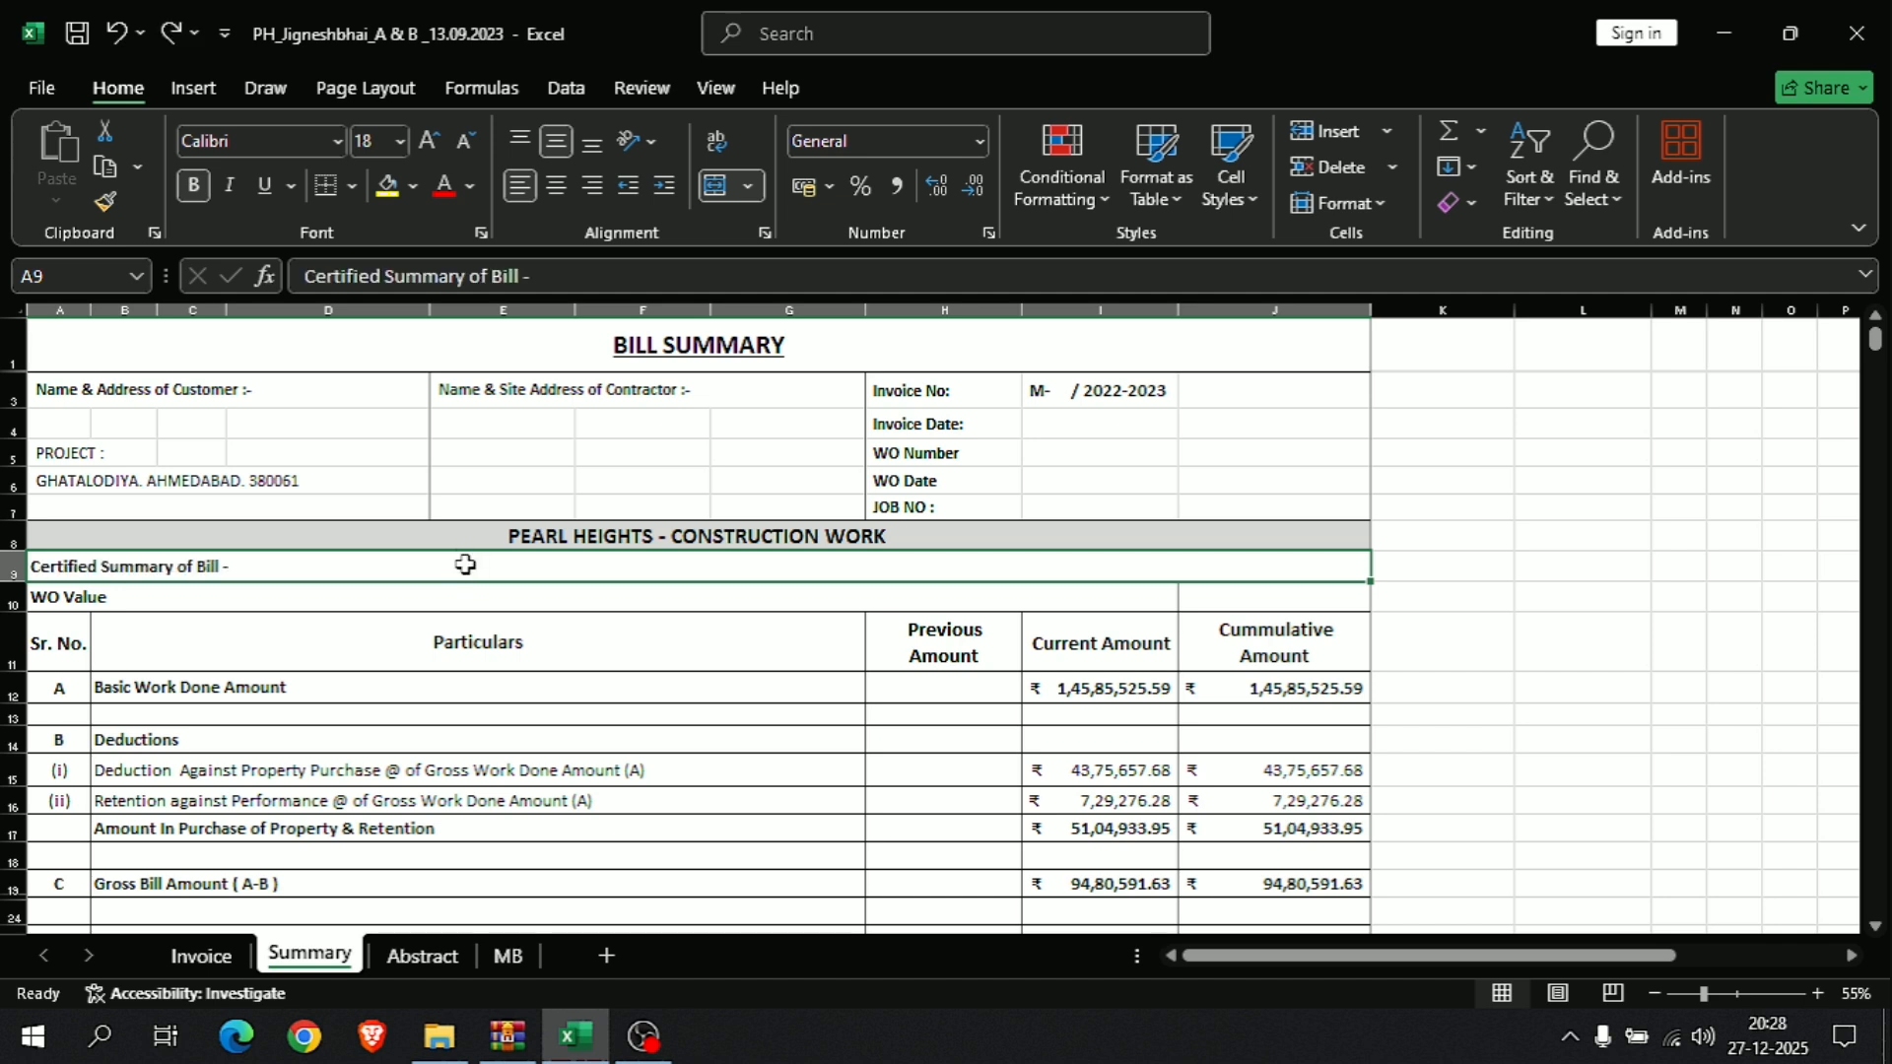
Step: Try removing PEARL HEIGHTS from the construction work heading in A8, and undo that edit
{"action": "left_click", "coordinate": [545, 527]}
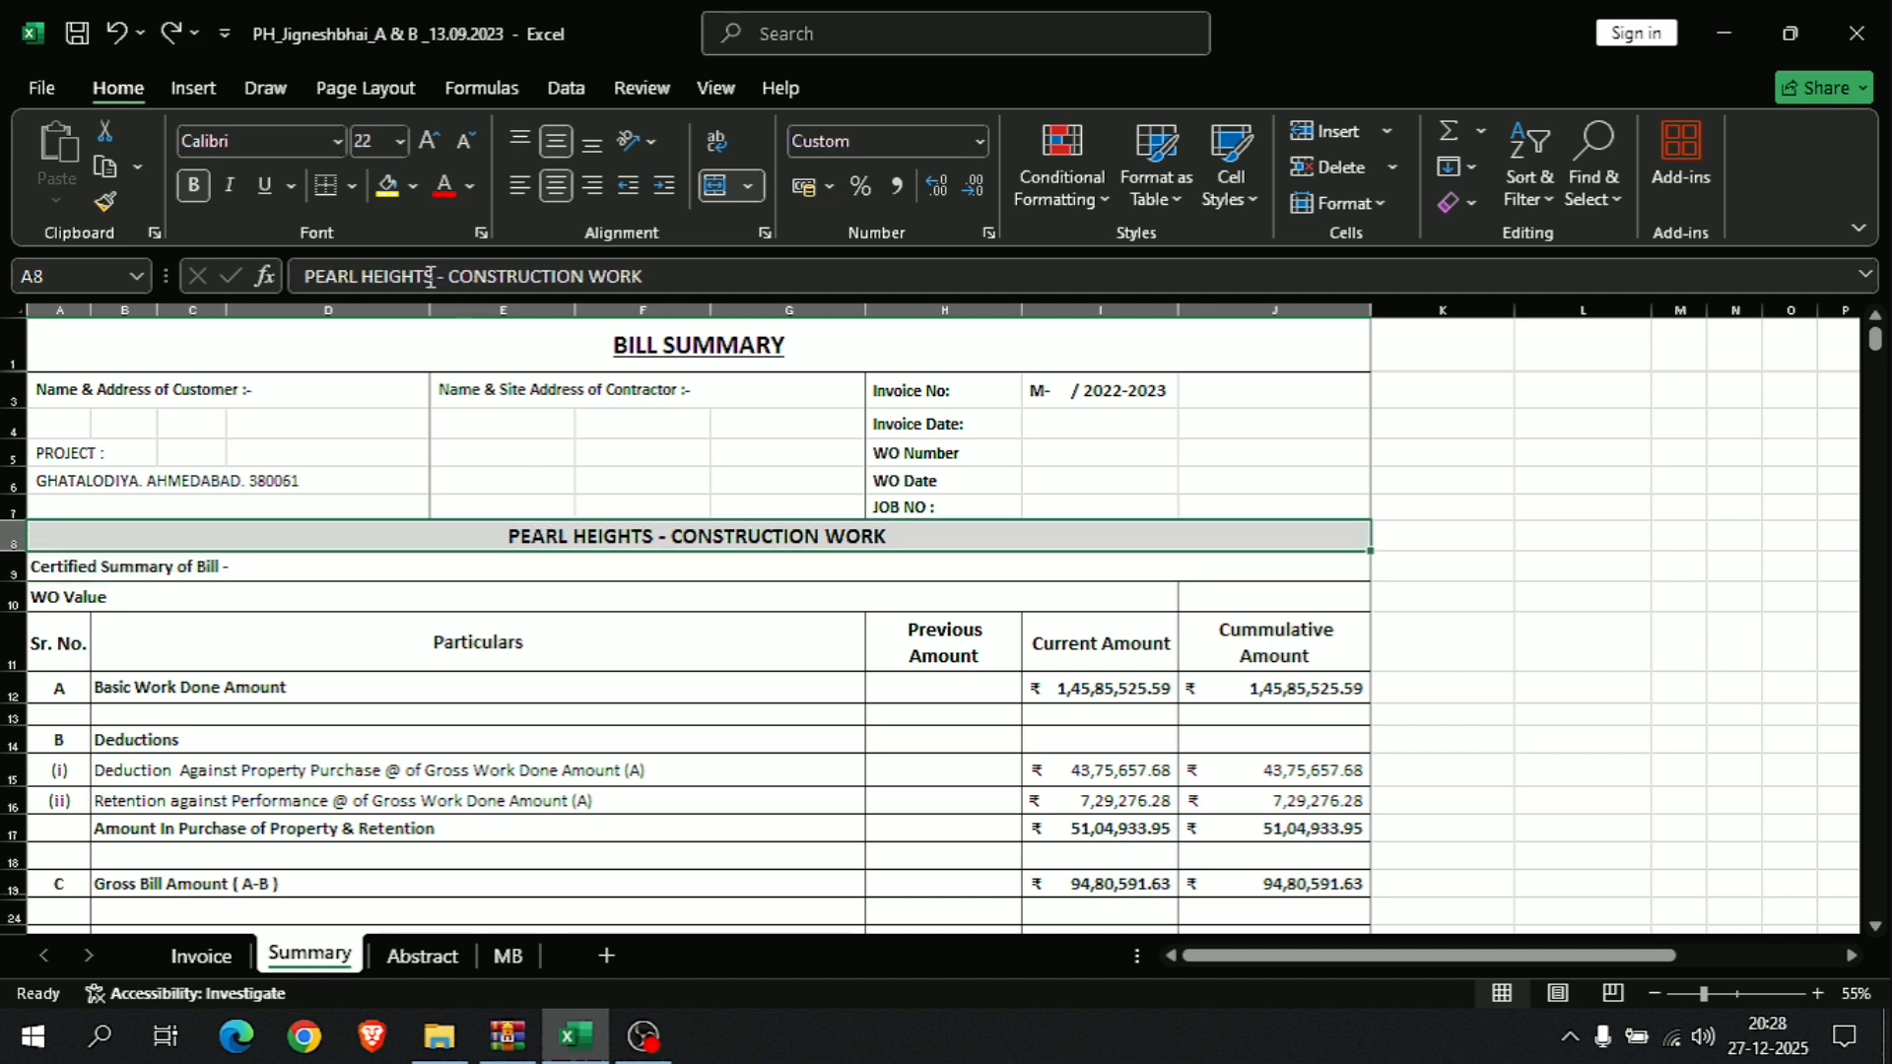
{"action": "left_click_drag", "start_coordinate": [441, 275], "coordinate": [288, 286]}
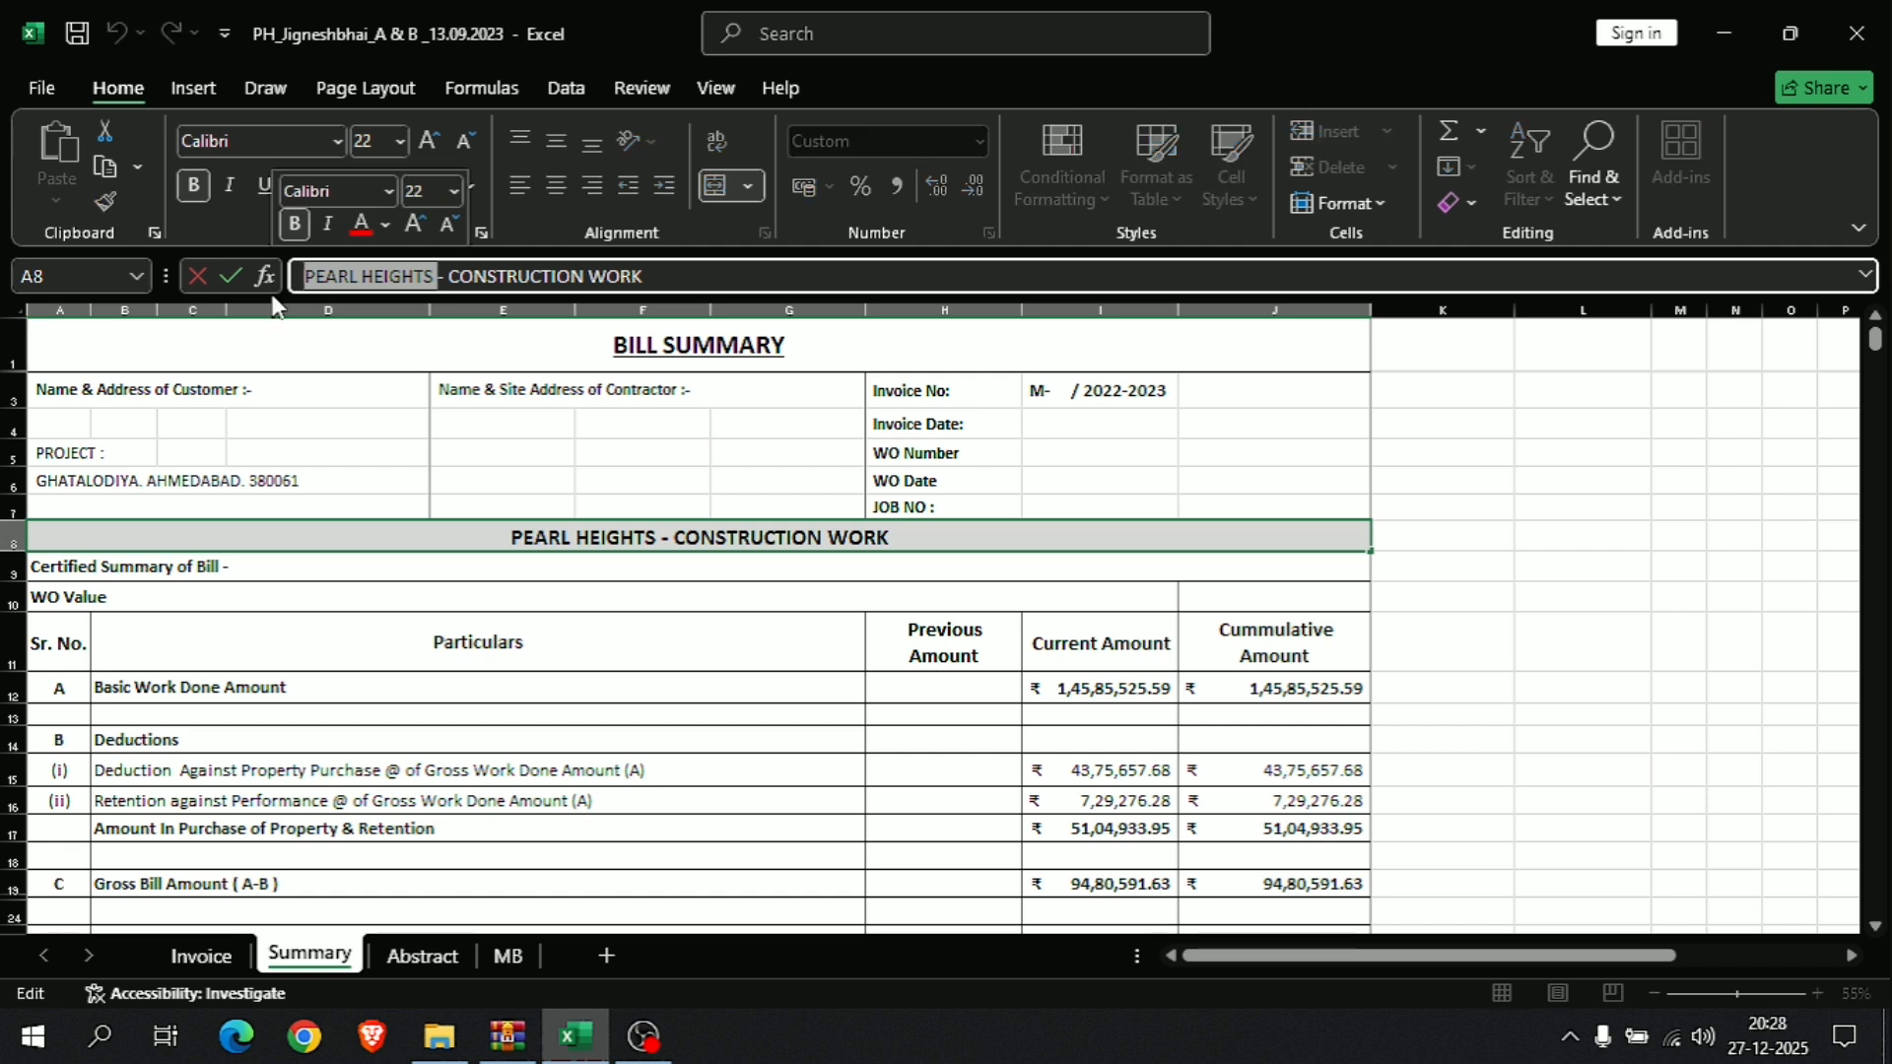
{"action": "key", "text": "BackSpace"}
{"action": "key", "text": "Return"}
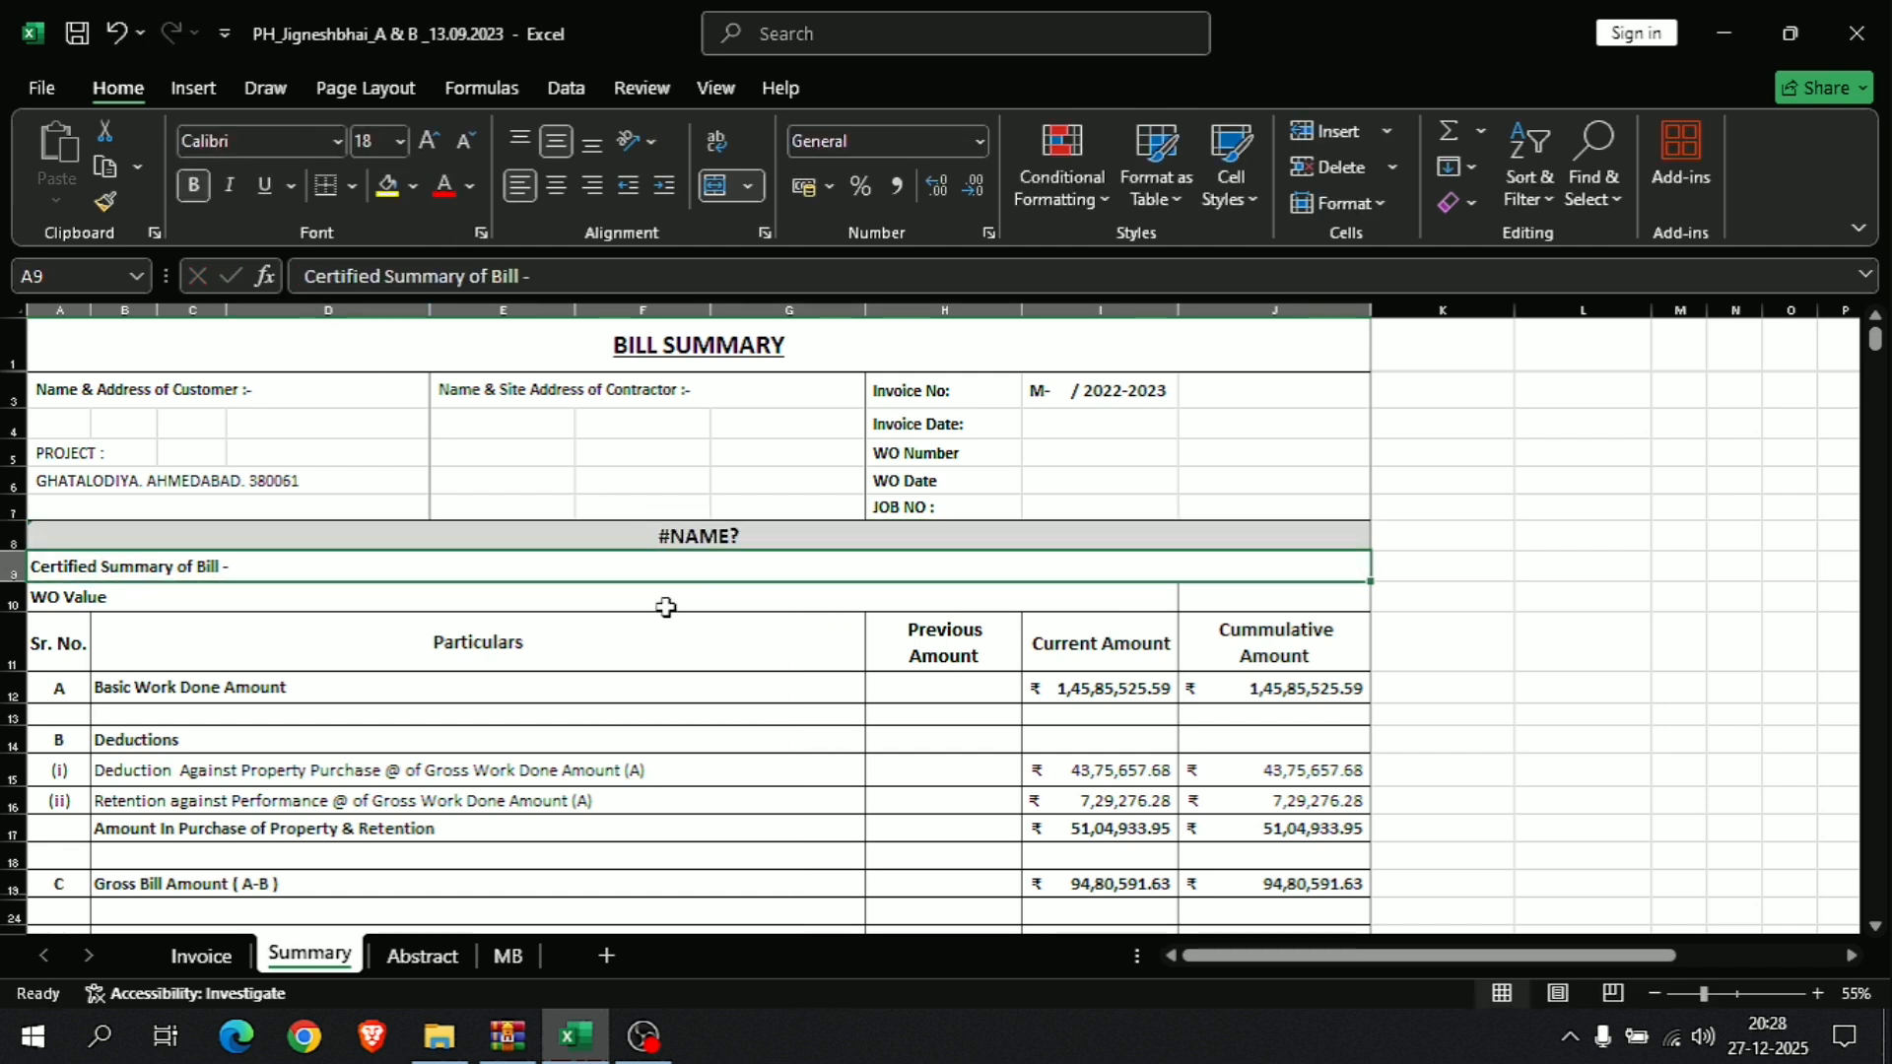
{"action": "left_click", "coordinate": [664, 603]}
{"action": "left_click", "coordinate": [715, 535]}
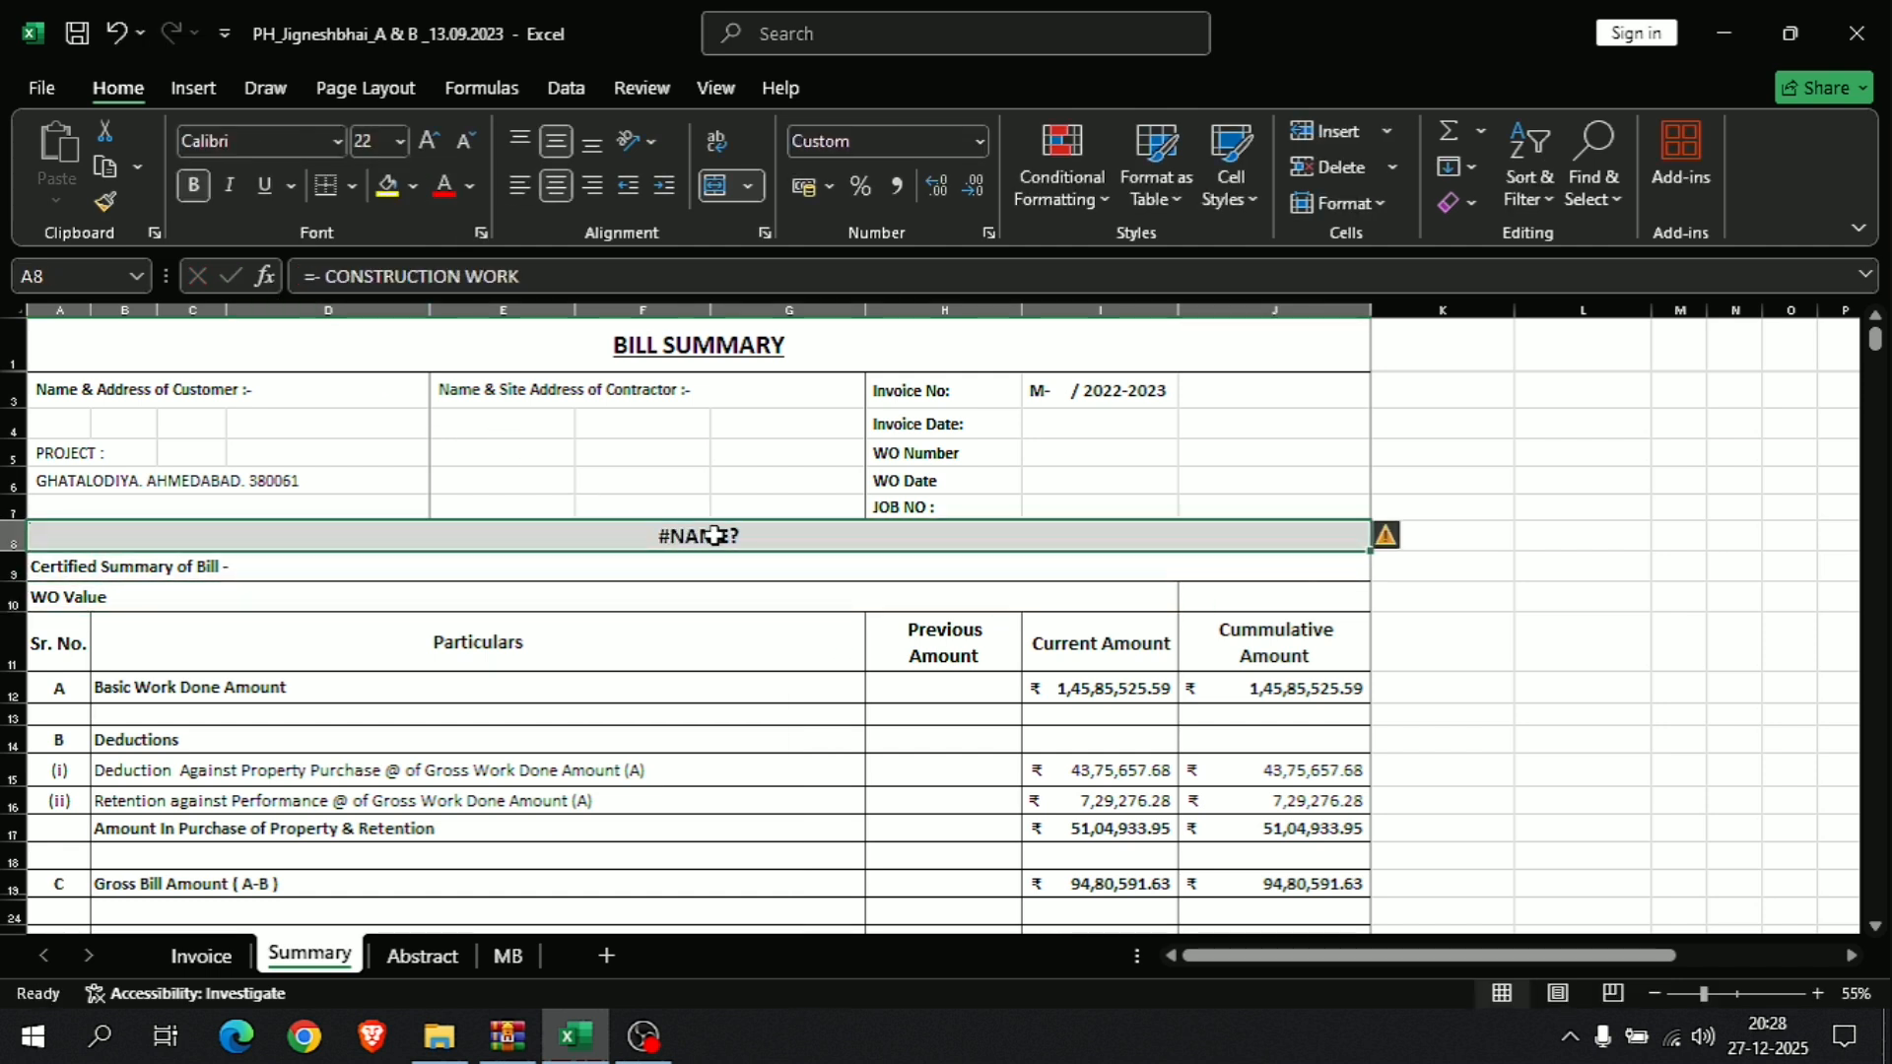
{"action": "key", "text": "ctrl+z"}
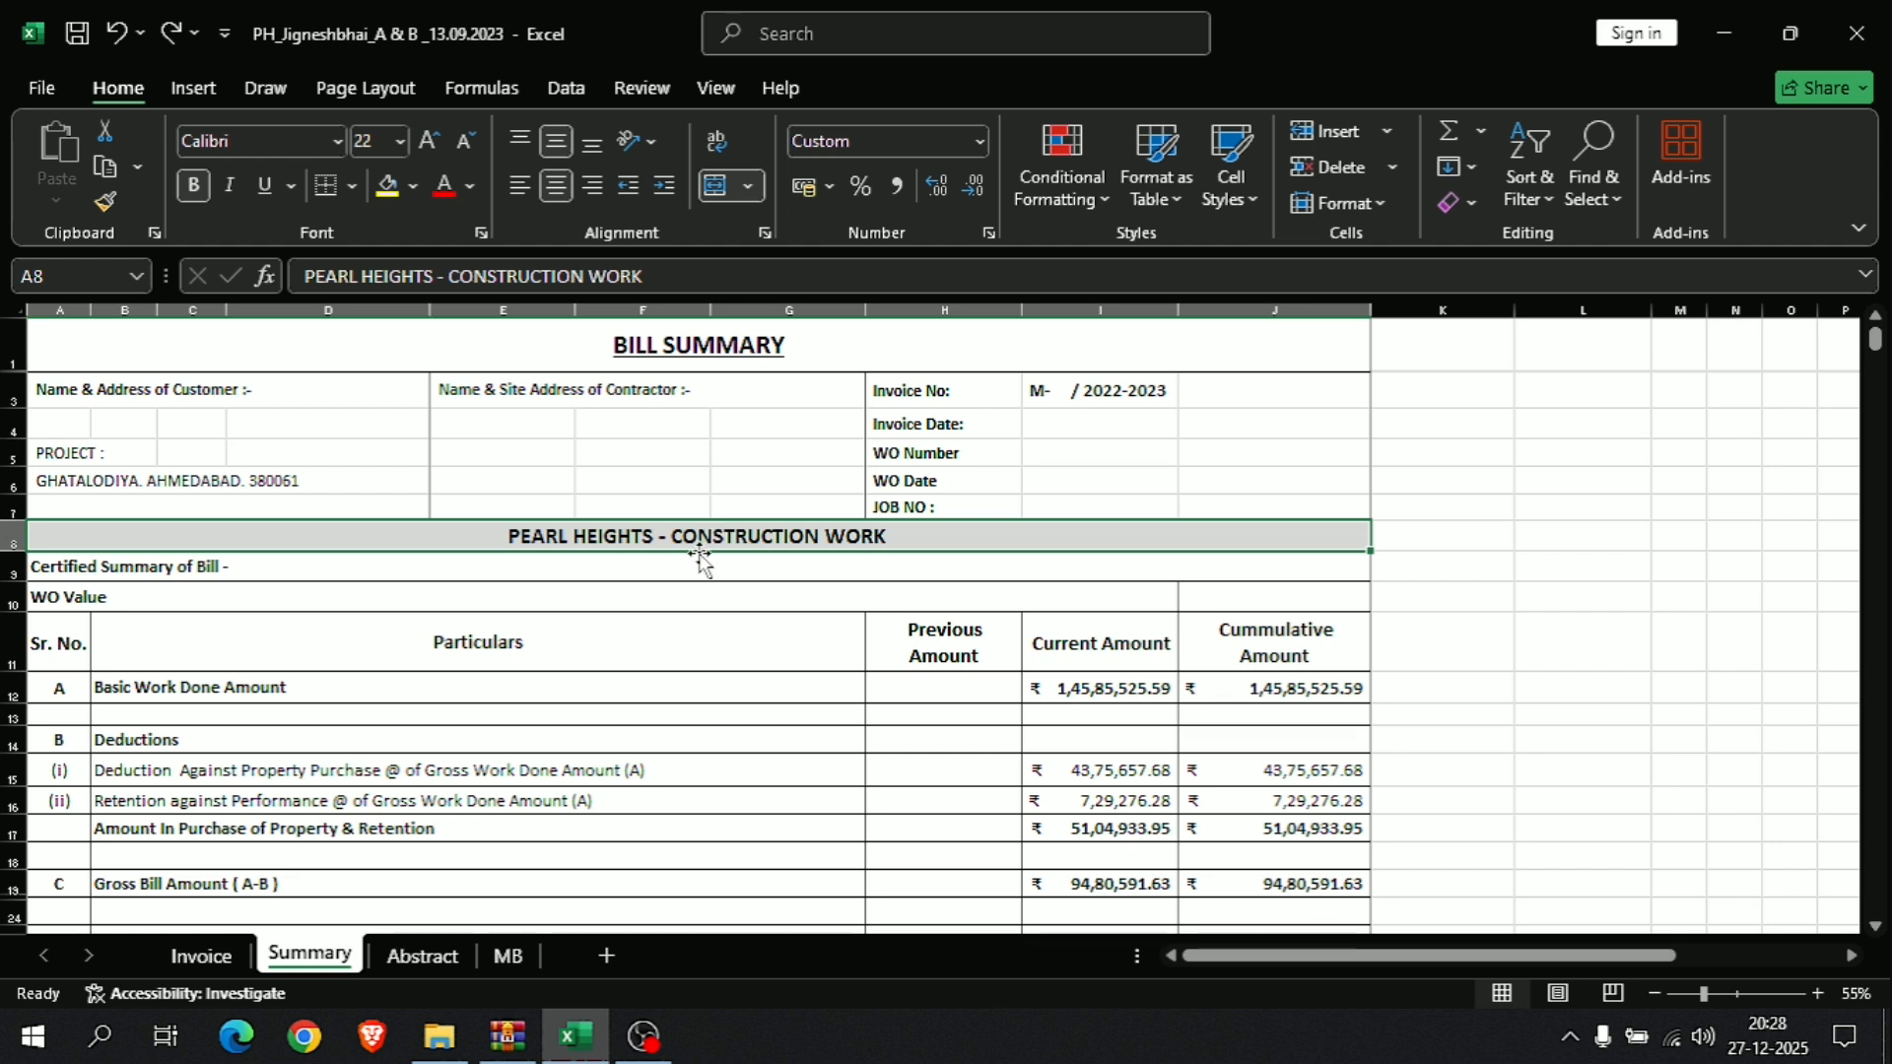
Step: Shorten the project heading in A8 to PEARL - CONSTRUCTION WORK
{"action": "double_click", "coordinate": [634, 537]}
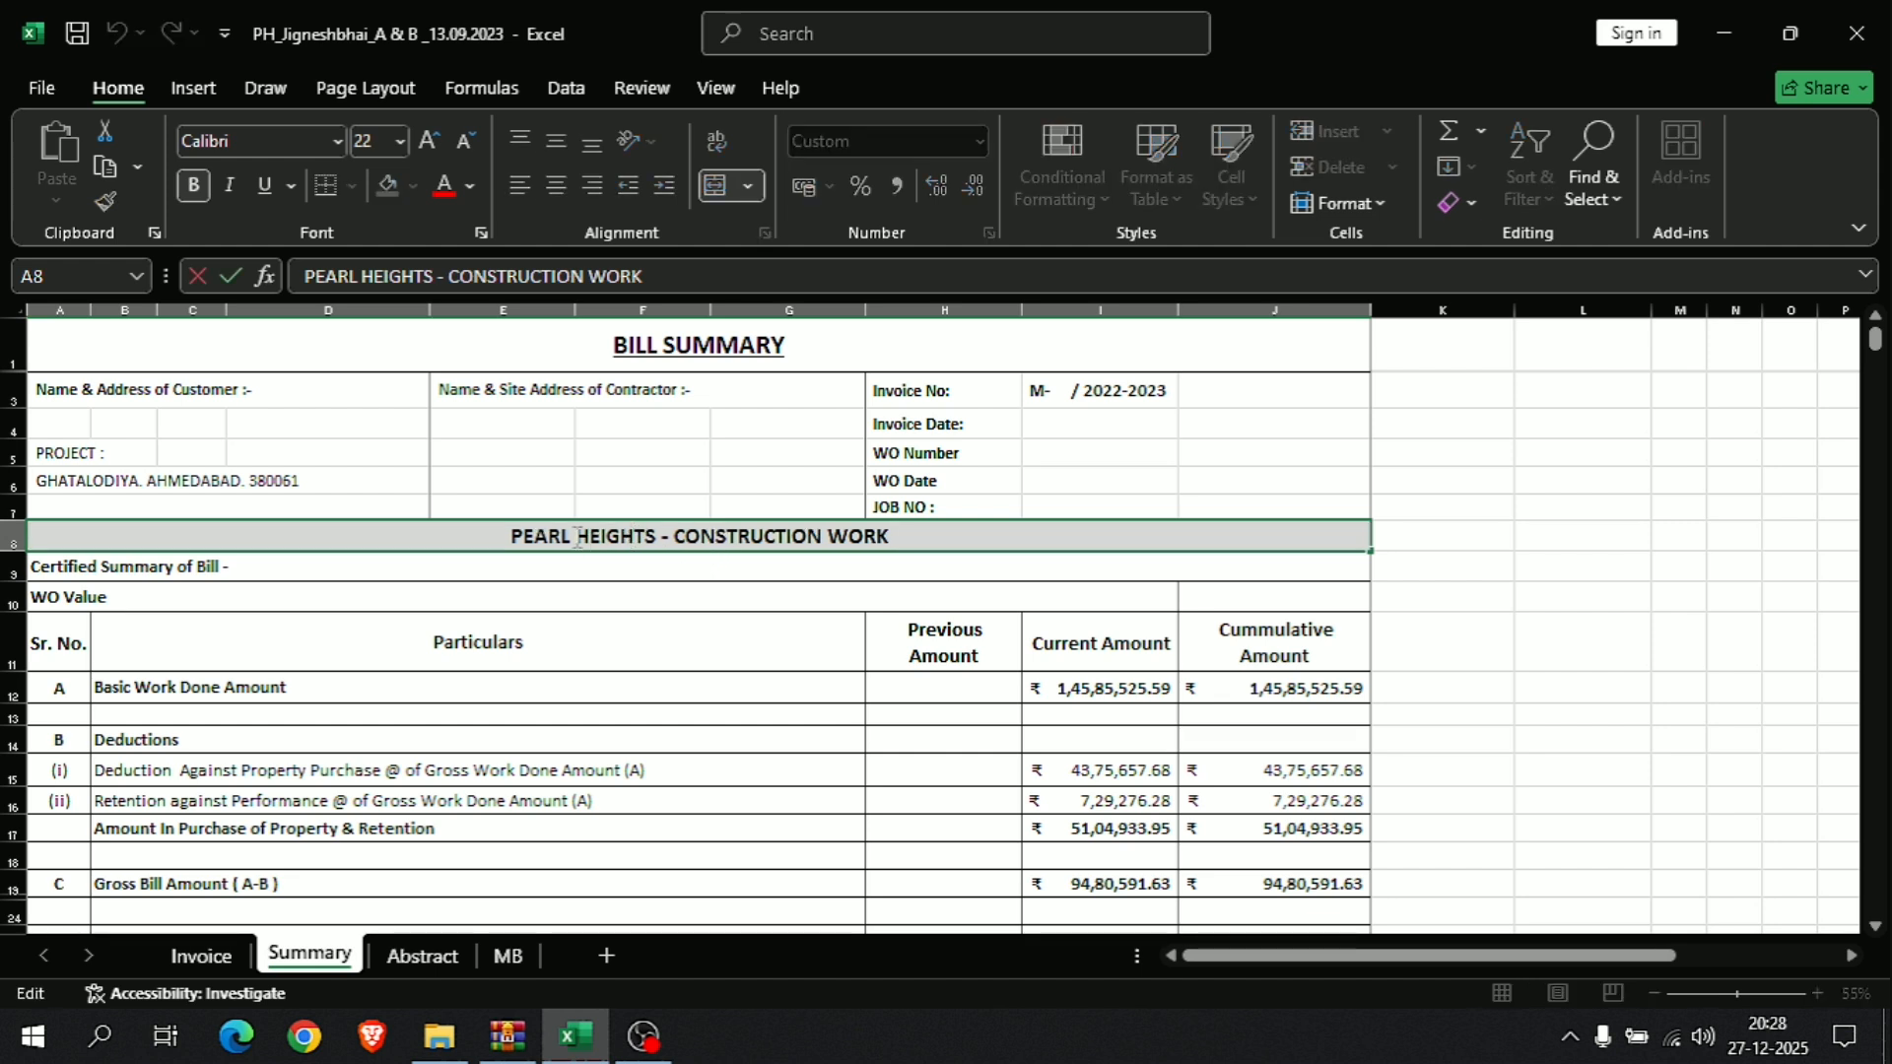
{"action": "left_click_drag", "start_coordinate": [578, 537], "coordinate": [667, 541]}
{"action": "key", "text": "BackSpace"}
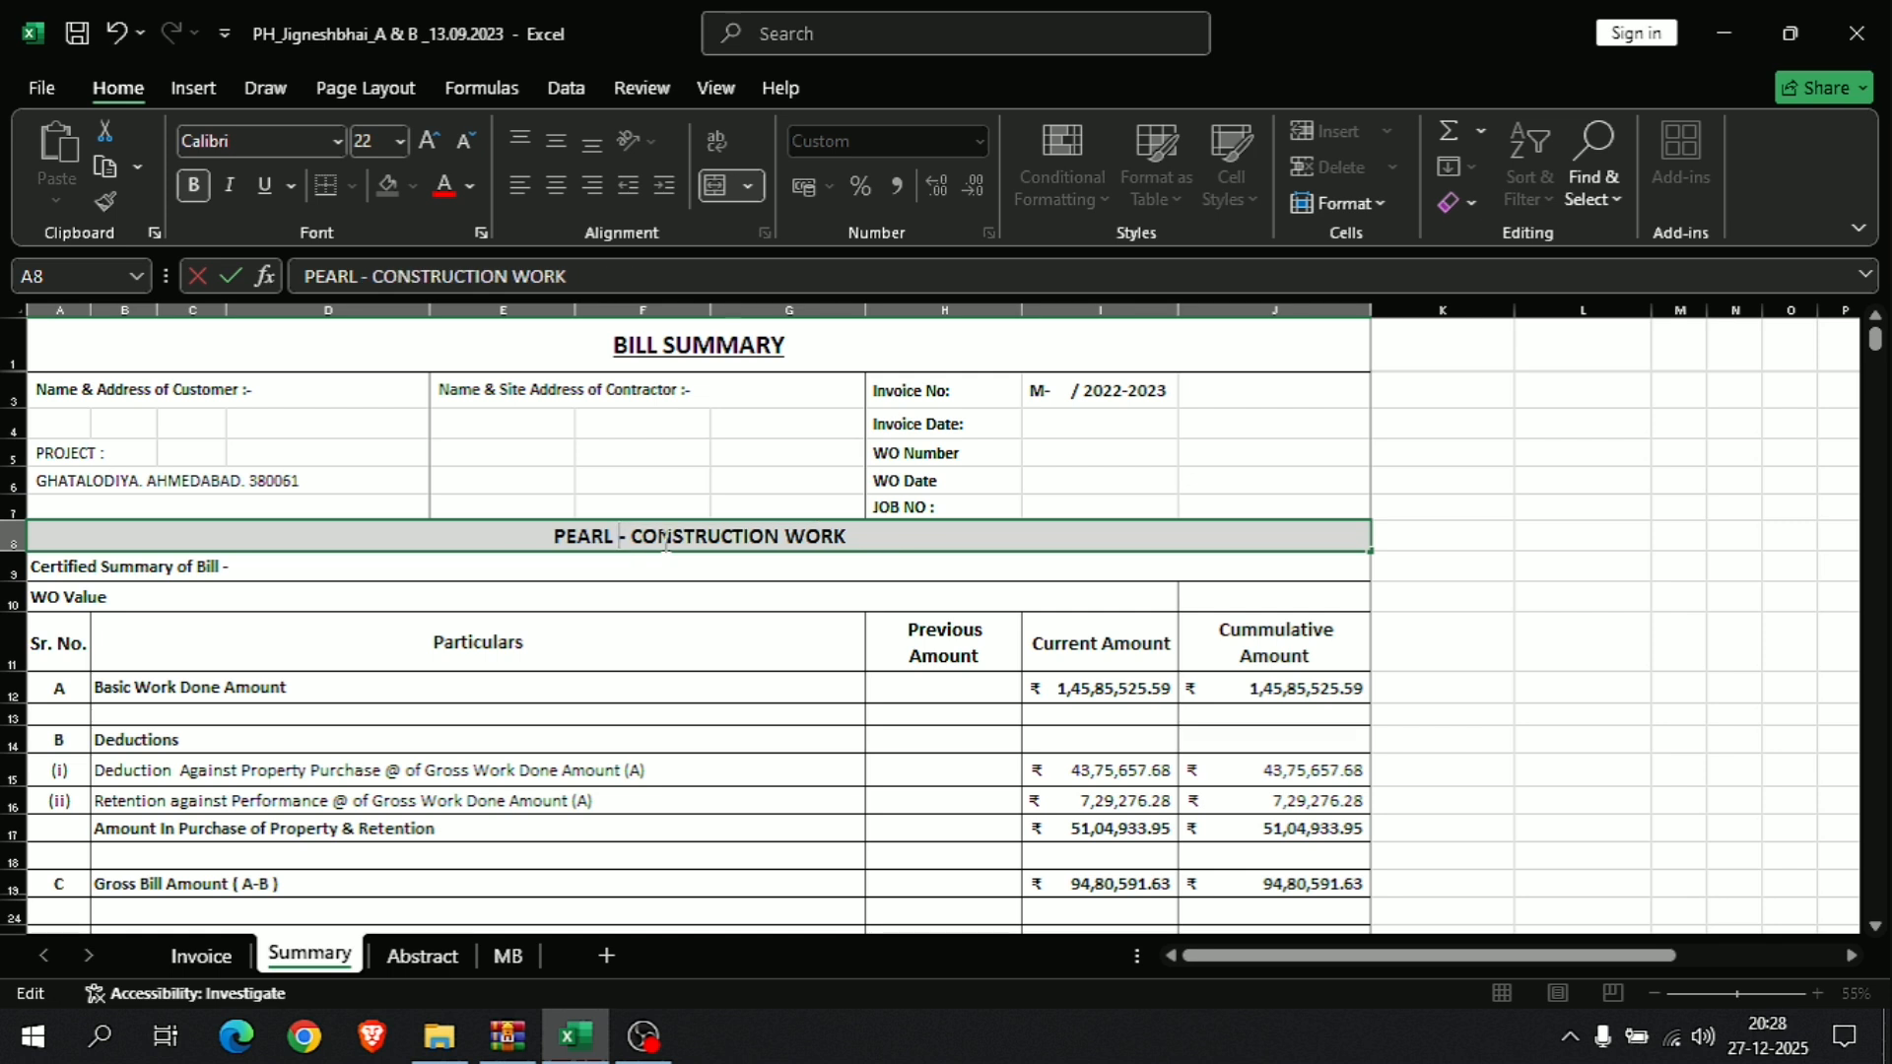
{"action": "left_click", "coordinate": [651, 601]}
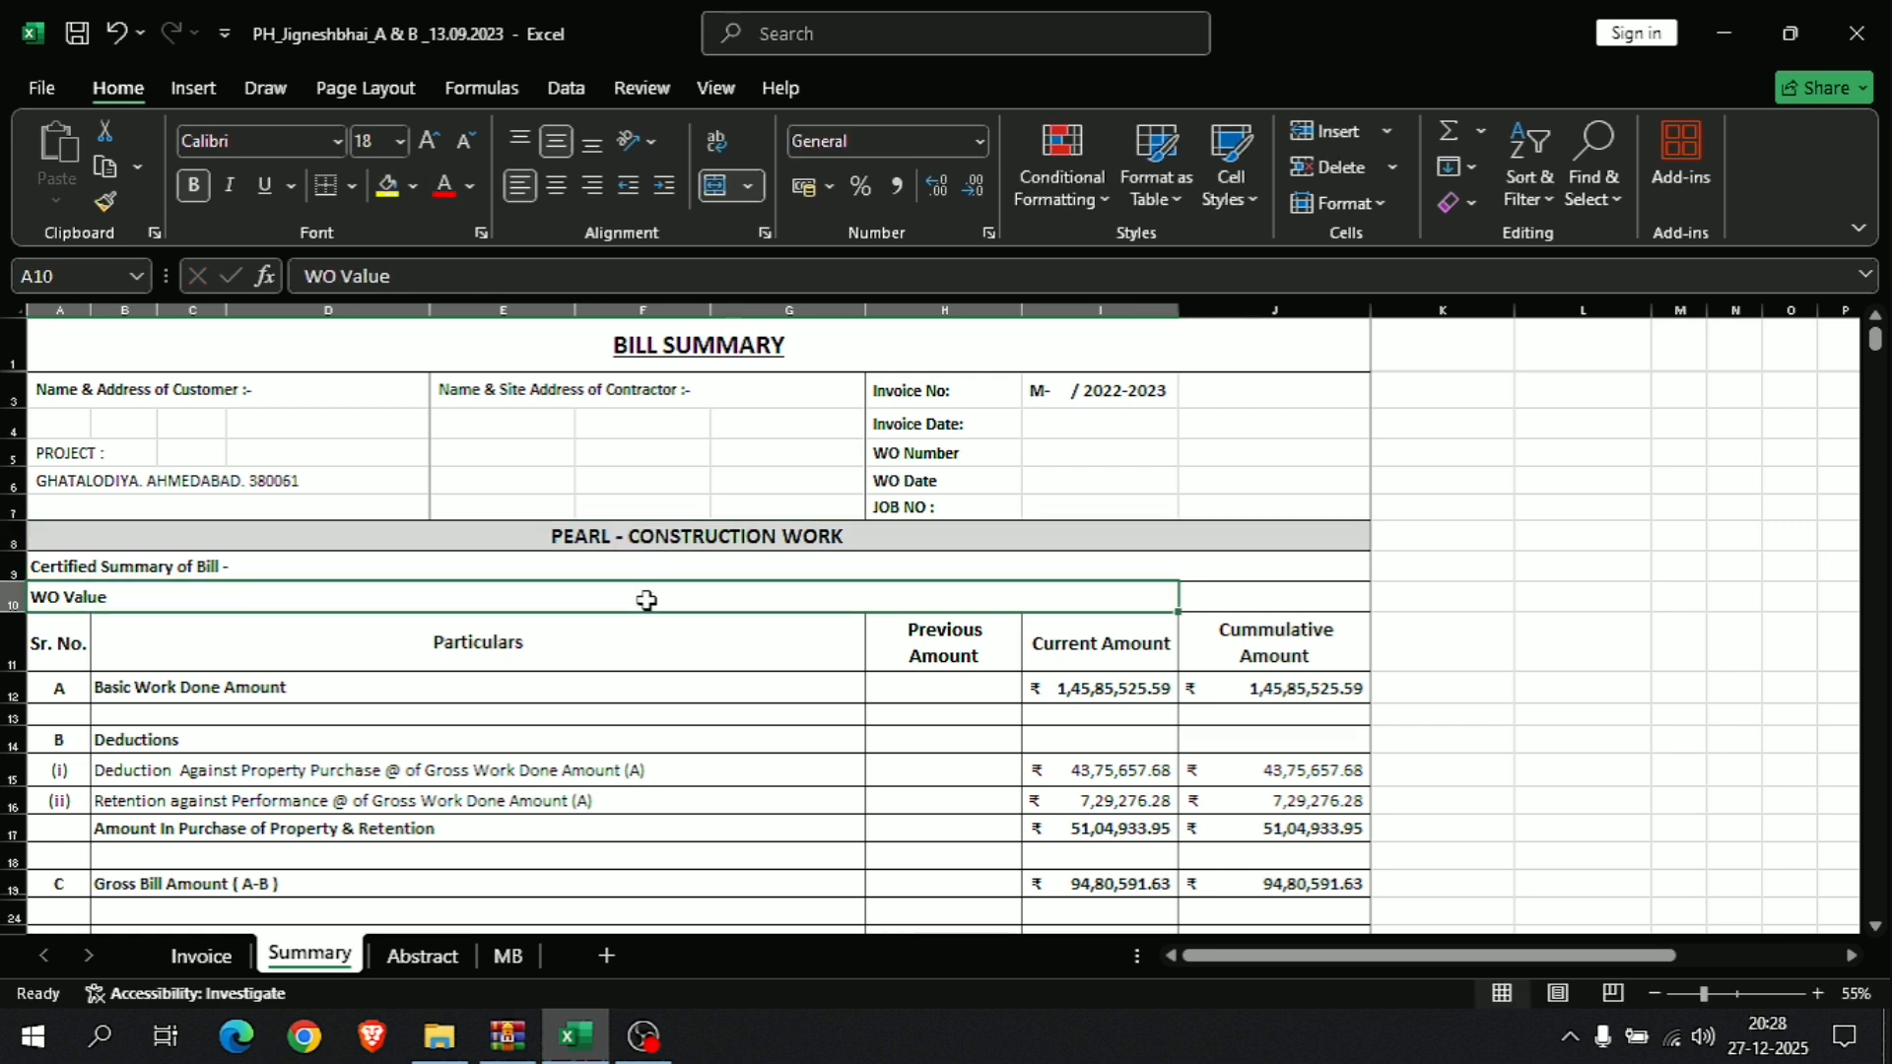
Step: Examine the certified summary and WO value rows, and the previous, current and cumulative amounts for basic work done
{"action": "left_click", "coordinate": [205, 569]}
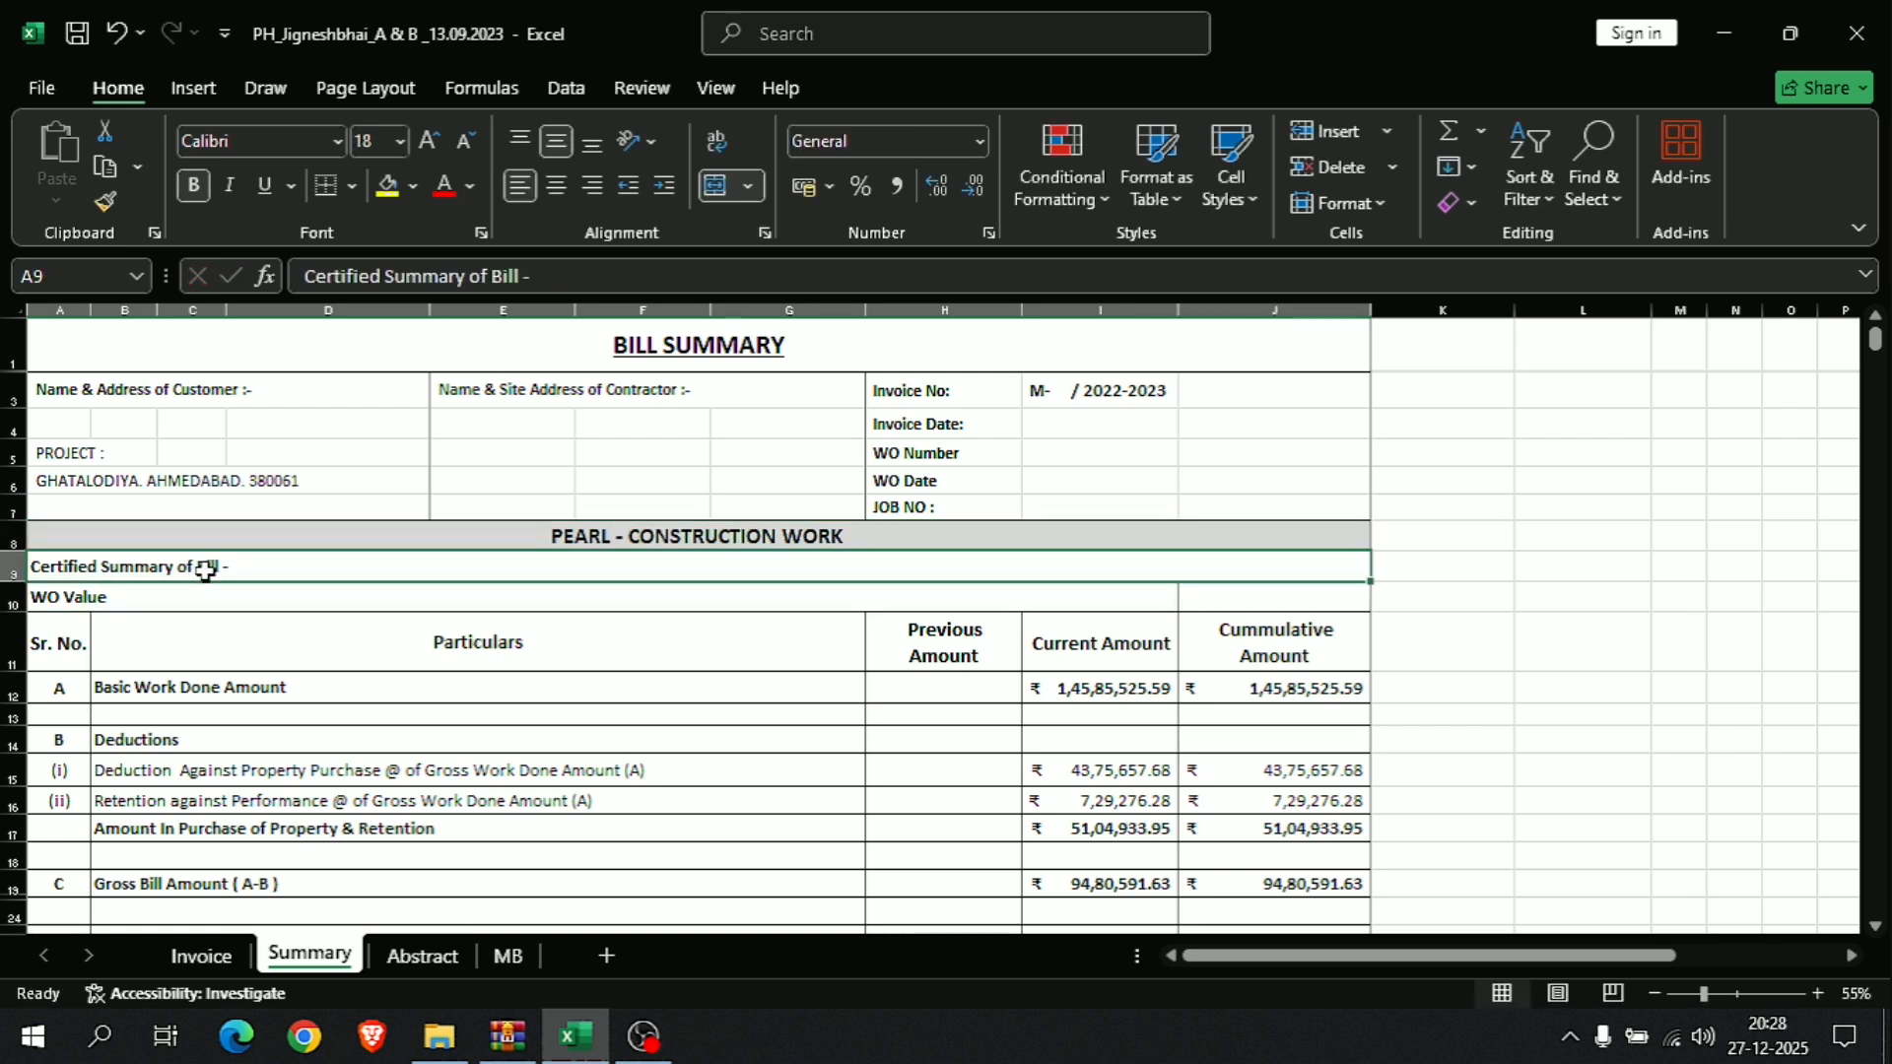
{"action": "left_click", "coordinate": [295, 602]}
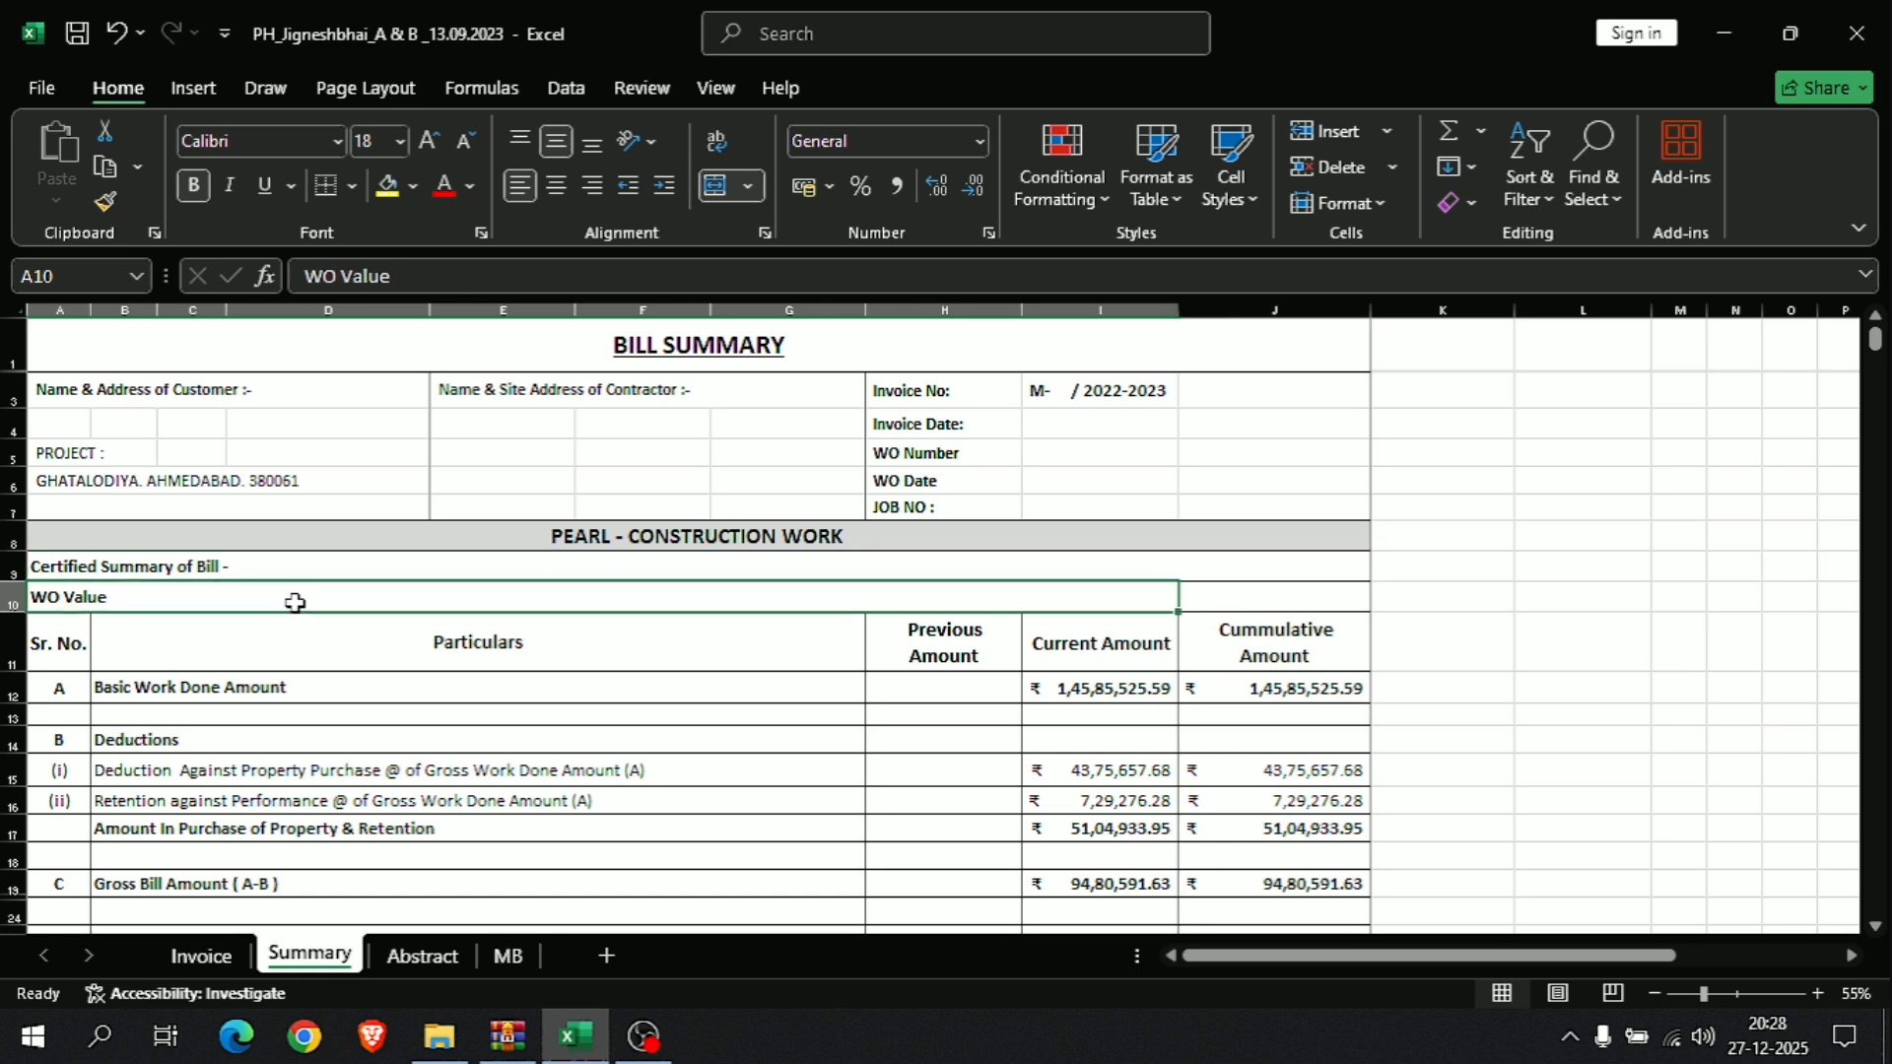
{"action": "scroll", "coordinate": [295, 602], "scroll_direction": "down", "scroll_amount": 1}
{"action": "scroll", "coordinate": [327, 643], "scroll_direction": "down", "scroll_amount": 1}
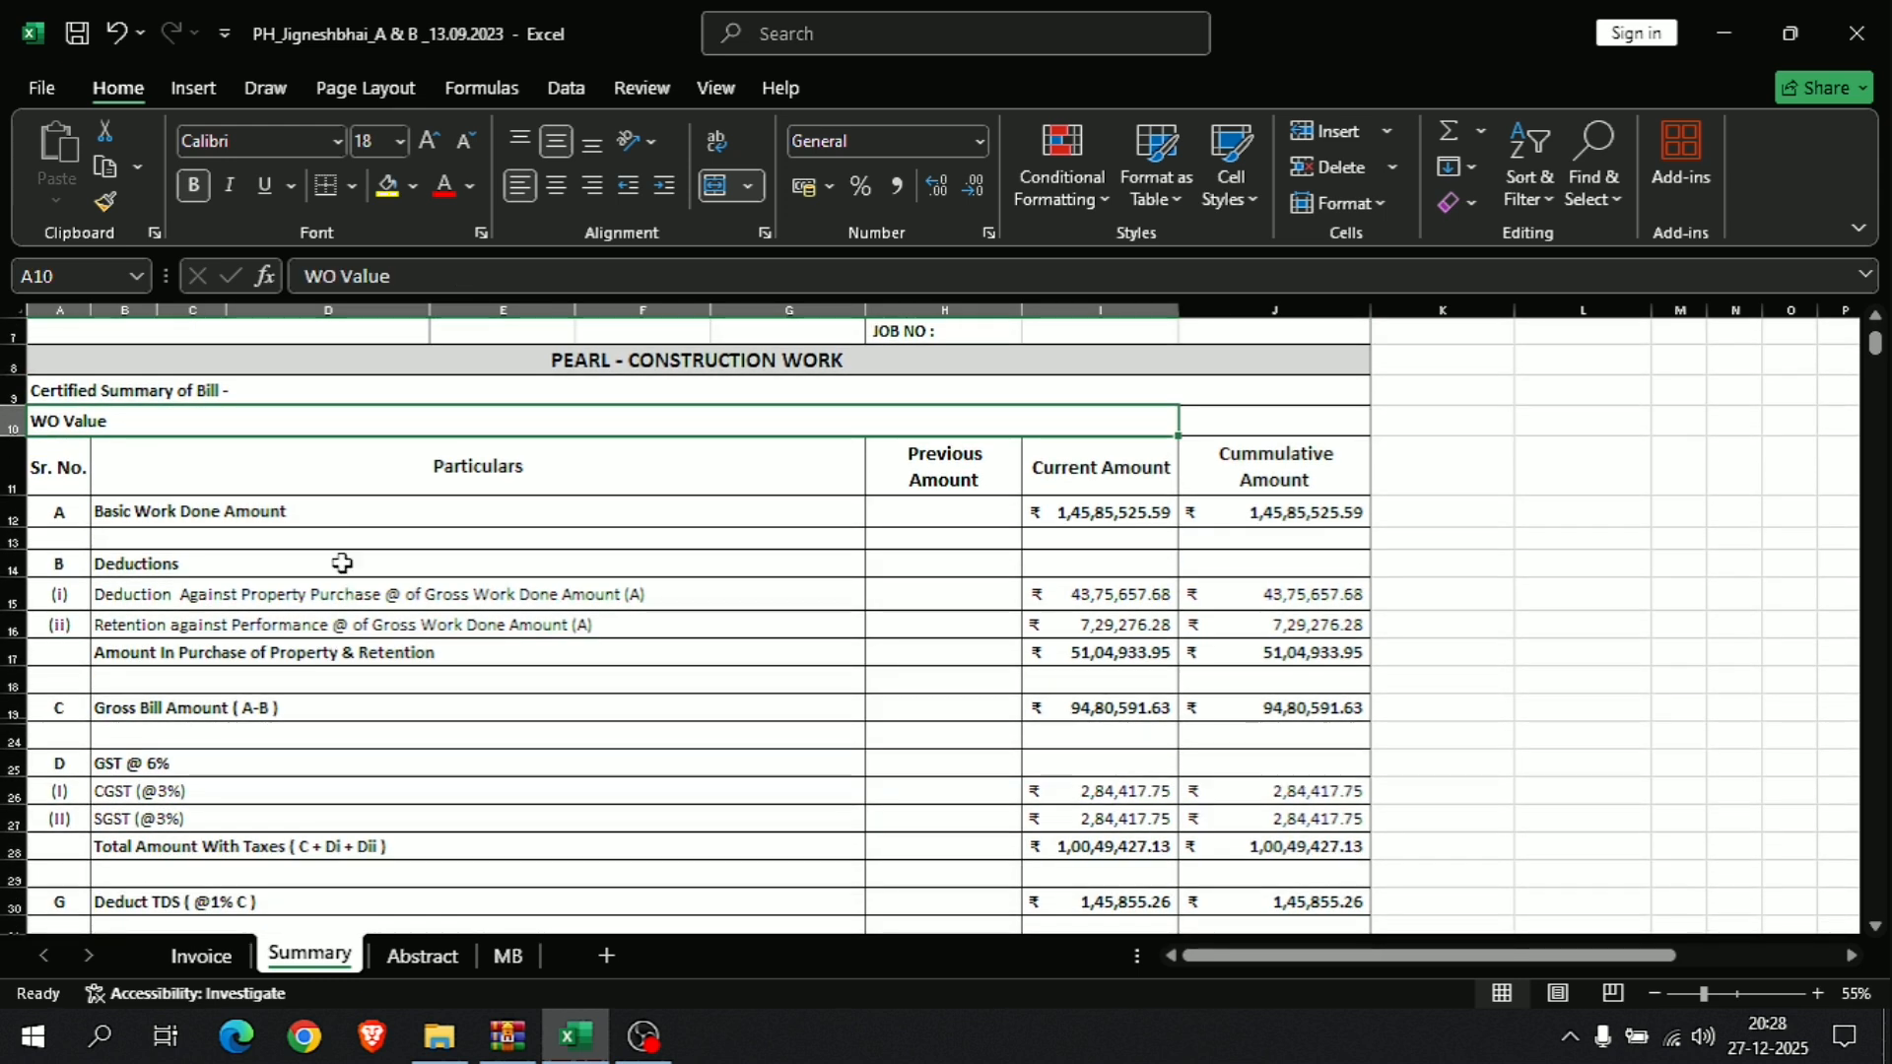
{"action": "left_click", "coordinate": [342, 512]}
{"action": "left_click", "coordinate": [1111, 522]}
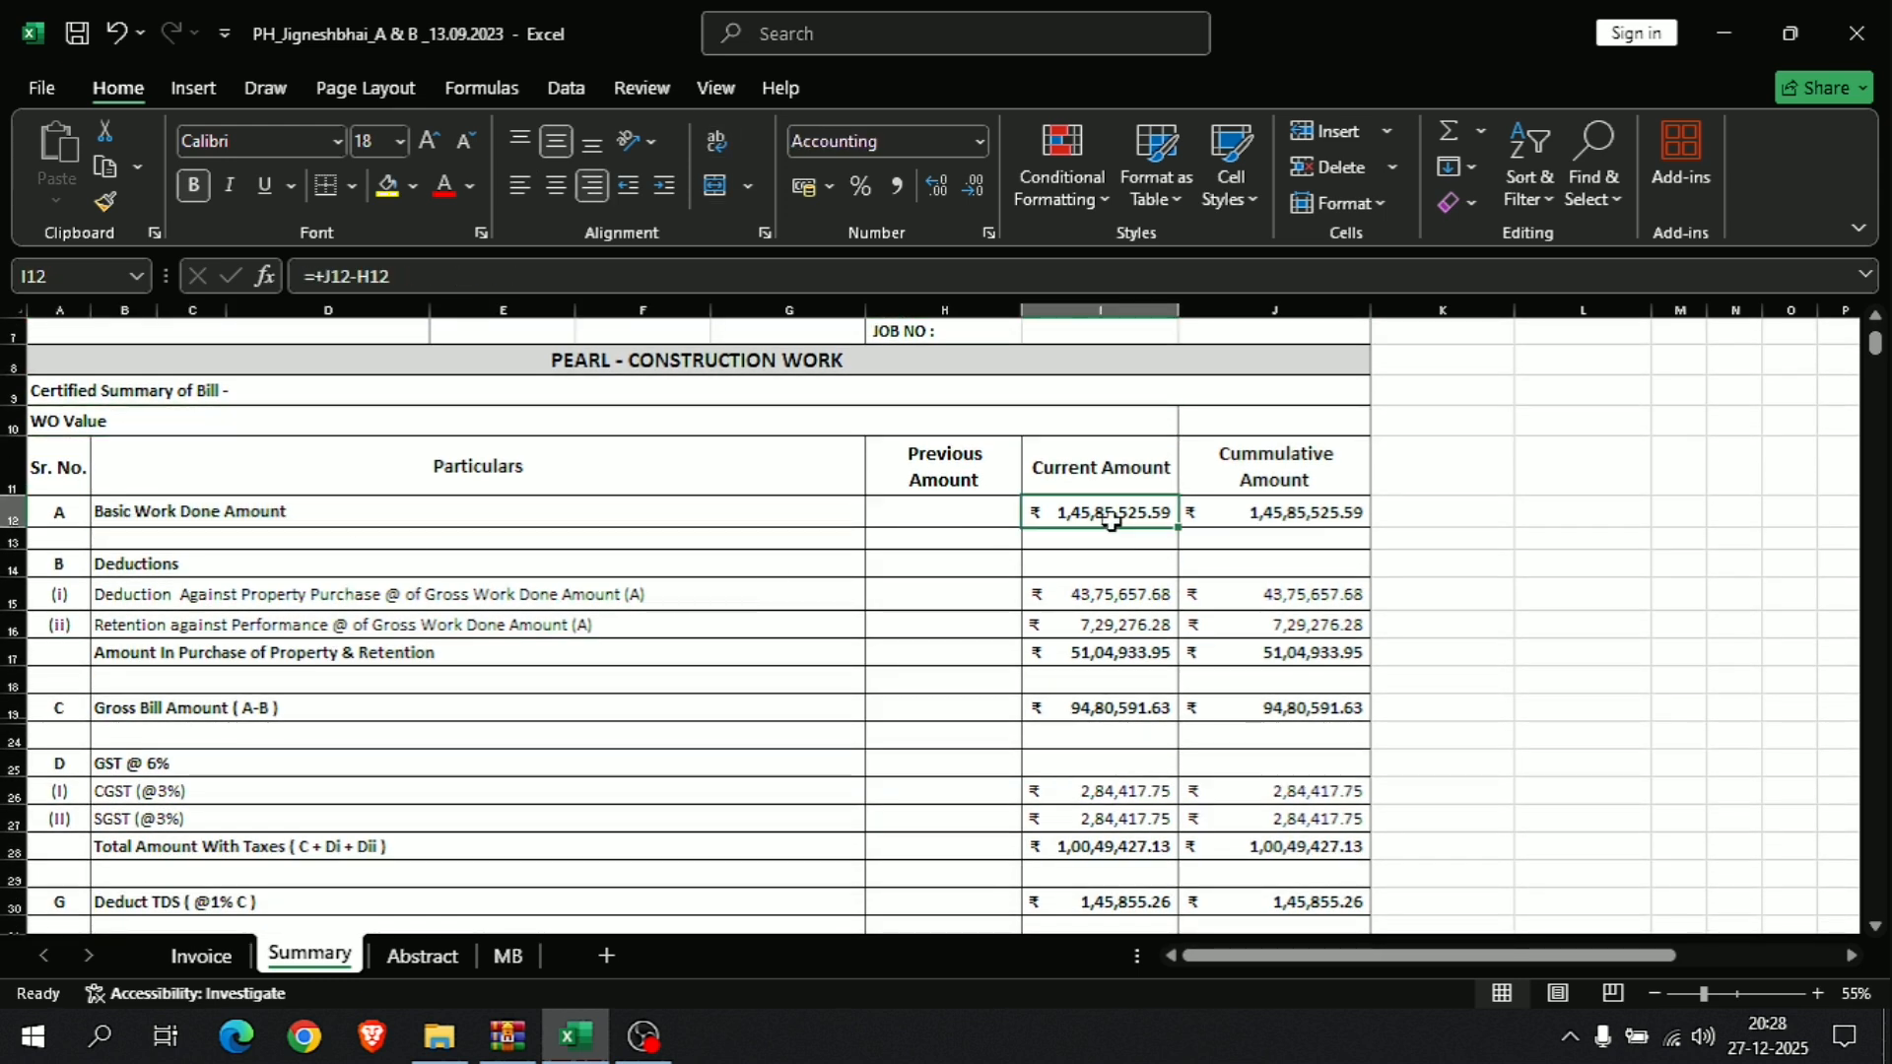
{"action": "left_click", "coordinate": [1006, 519]}
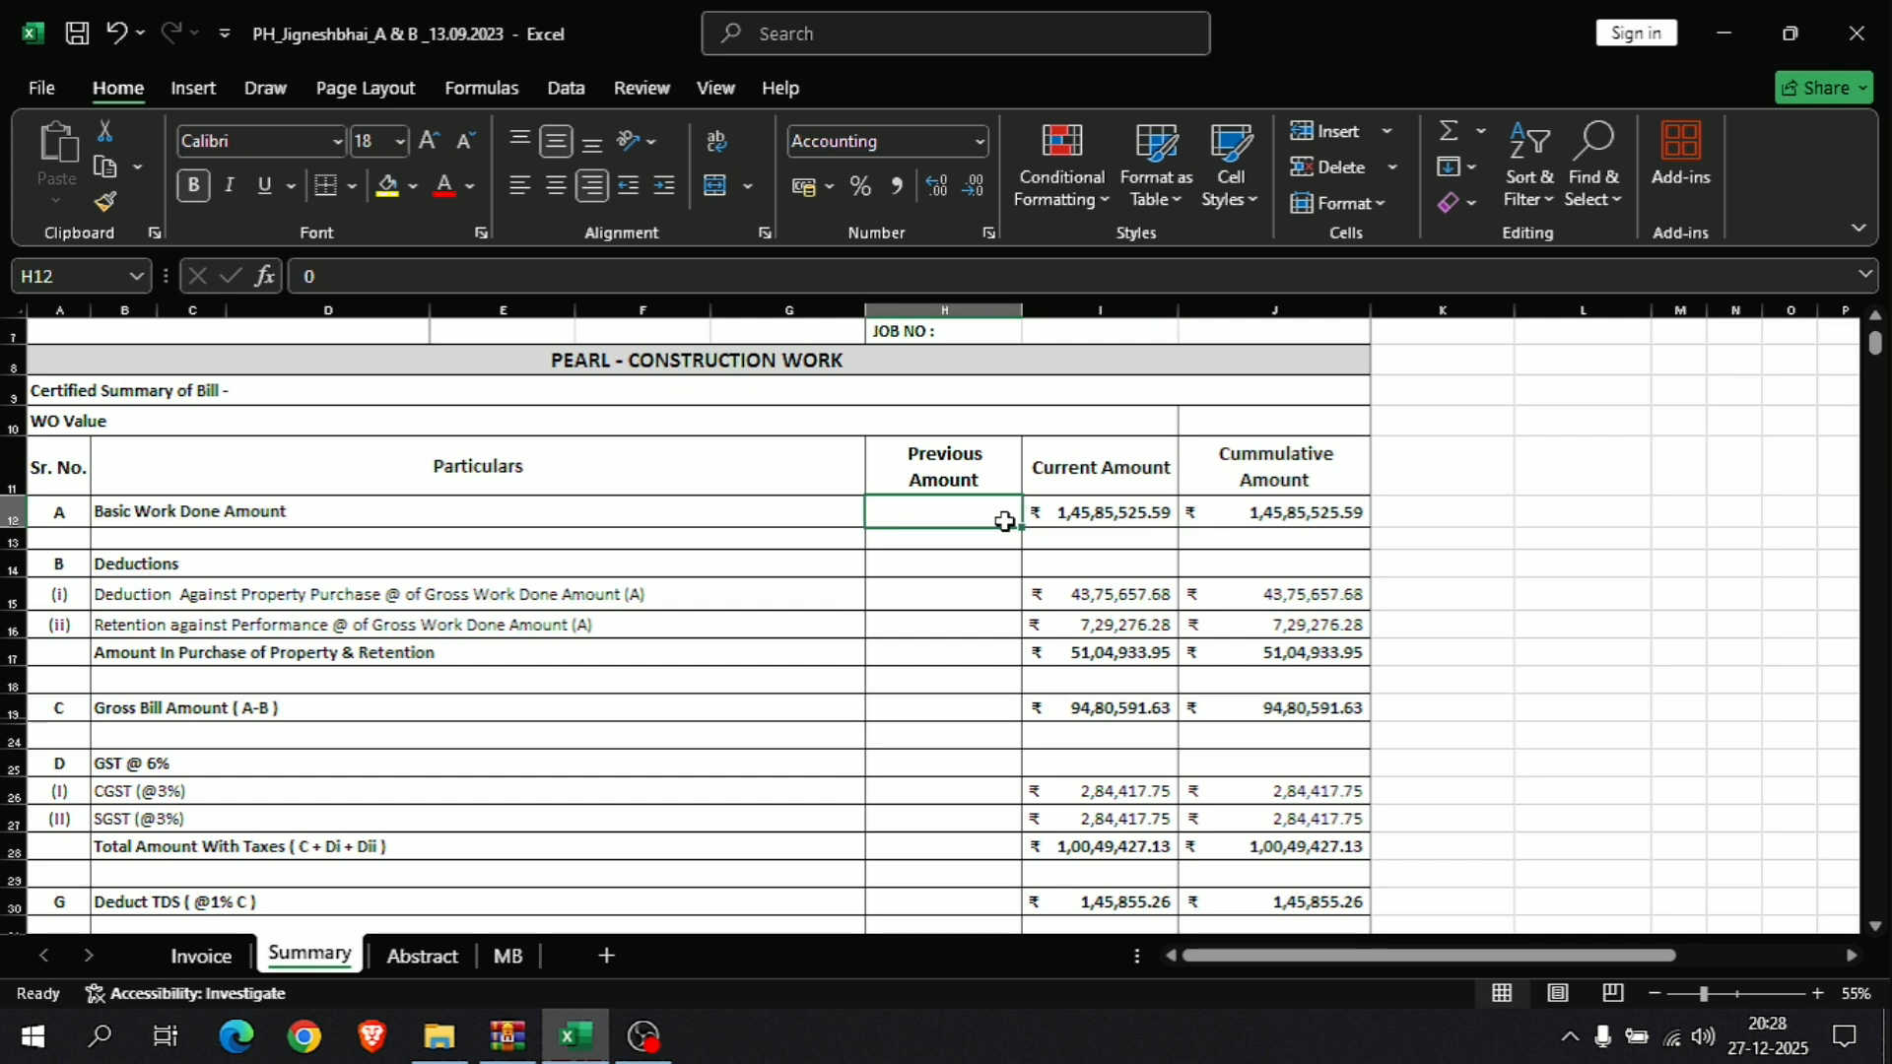
{"action": "left_click", "coordinate": [1283, 519]}
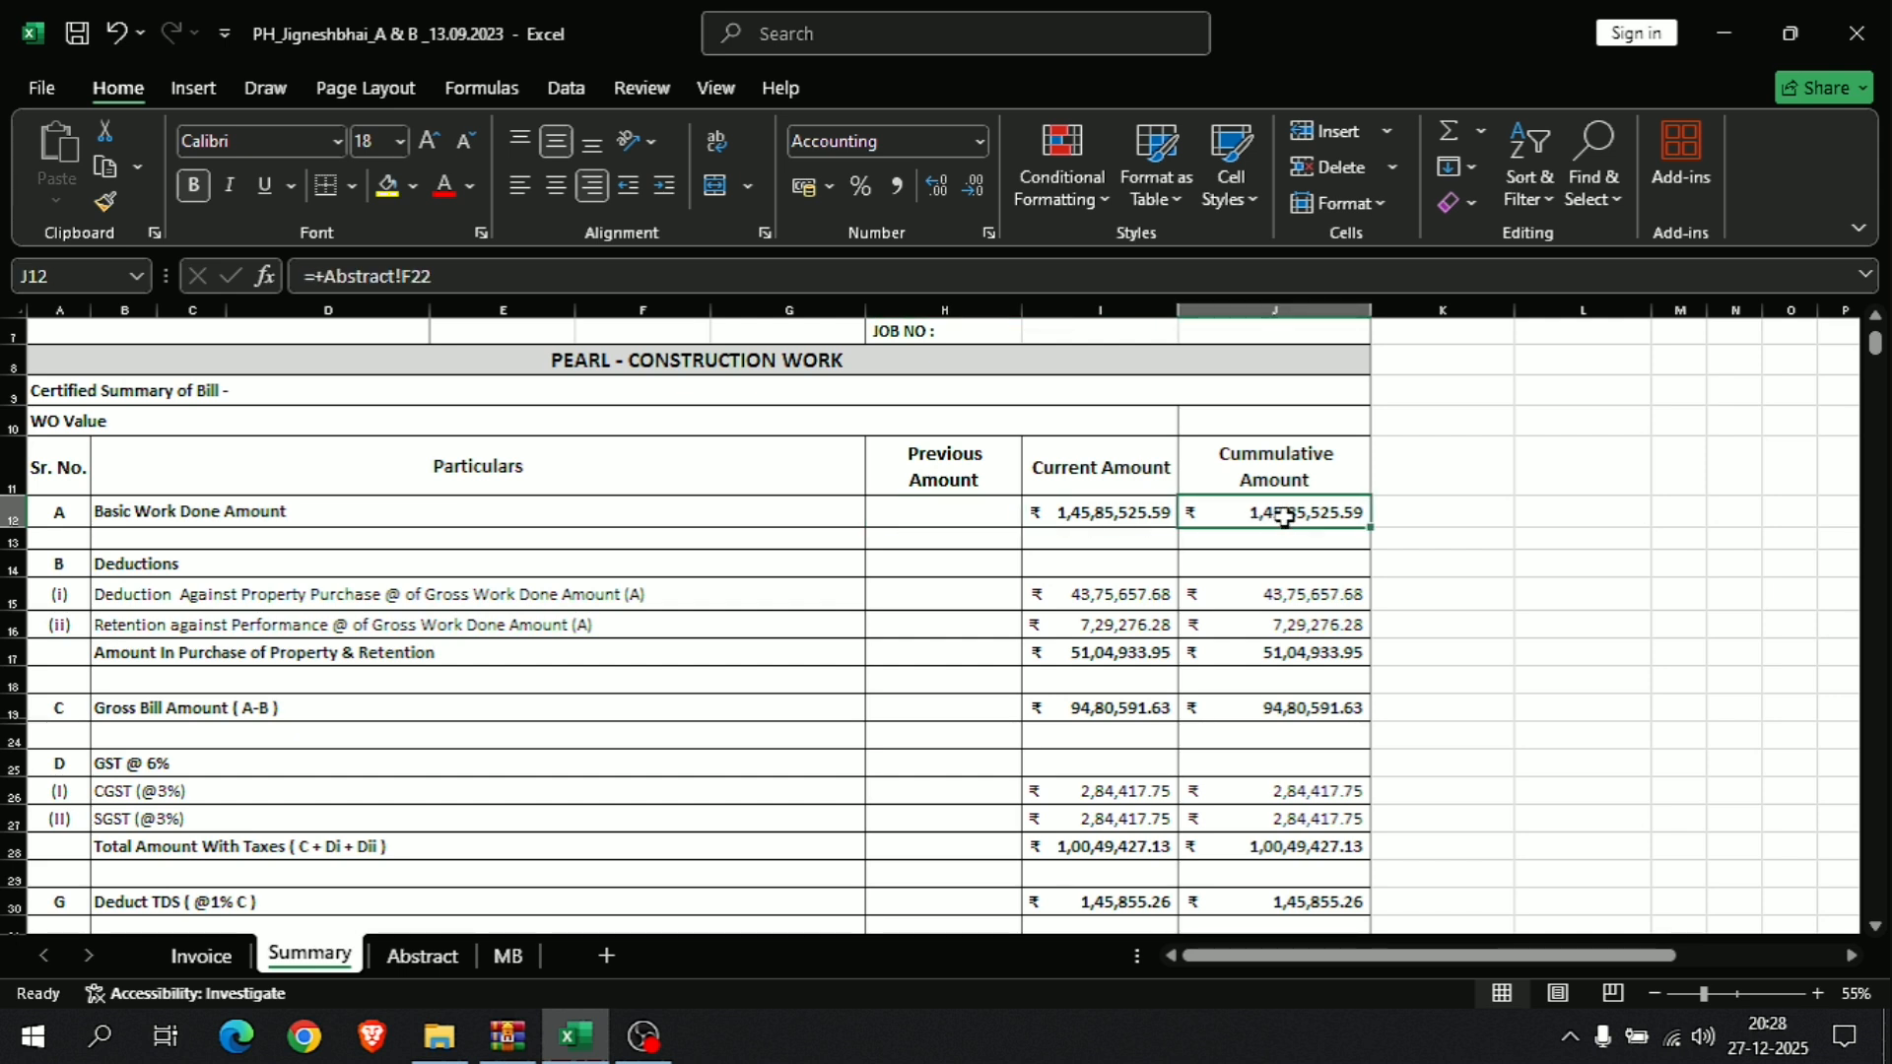
Step: Examine the property purchase deduction formula and the GST, TDS and net payable rows, comparing them with the Invoice sheet
{"action": "left_click", "coordinate": [264, 601]}
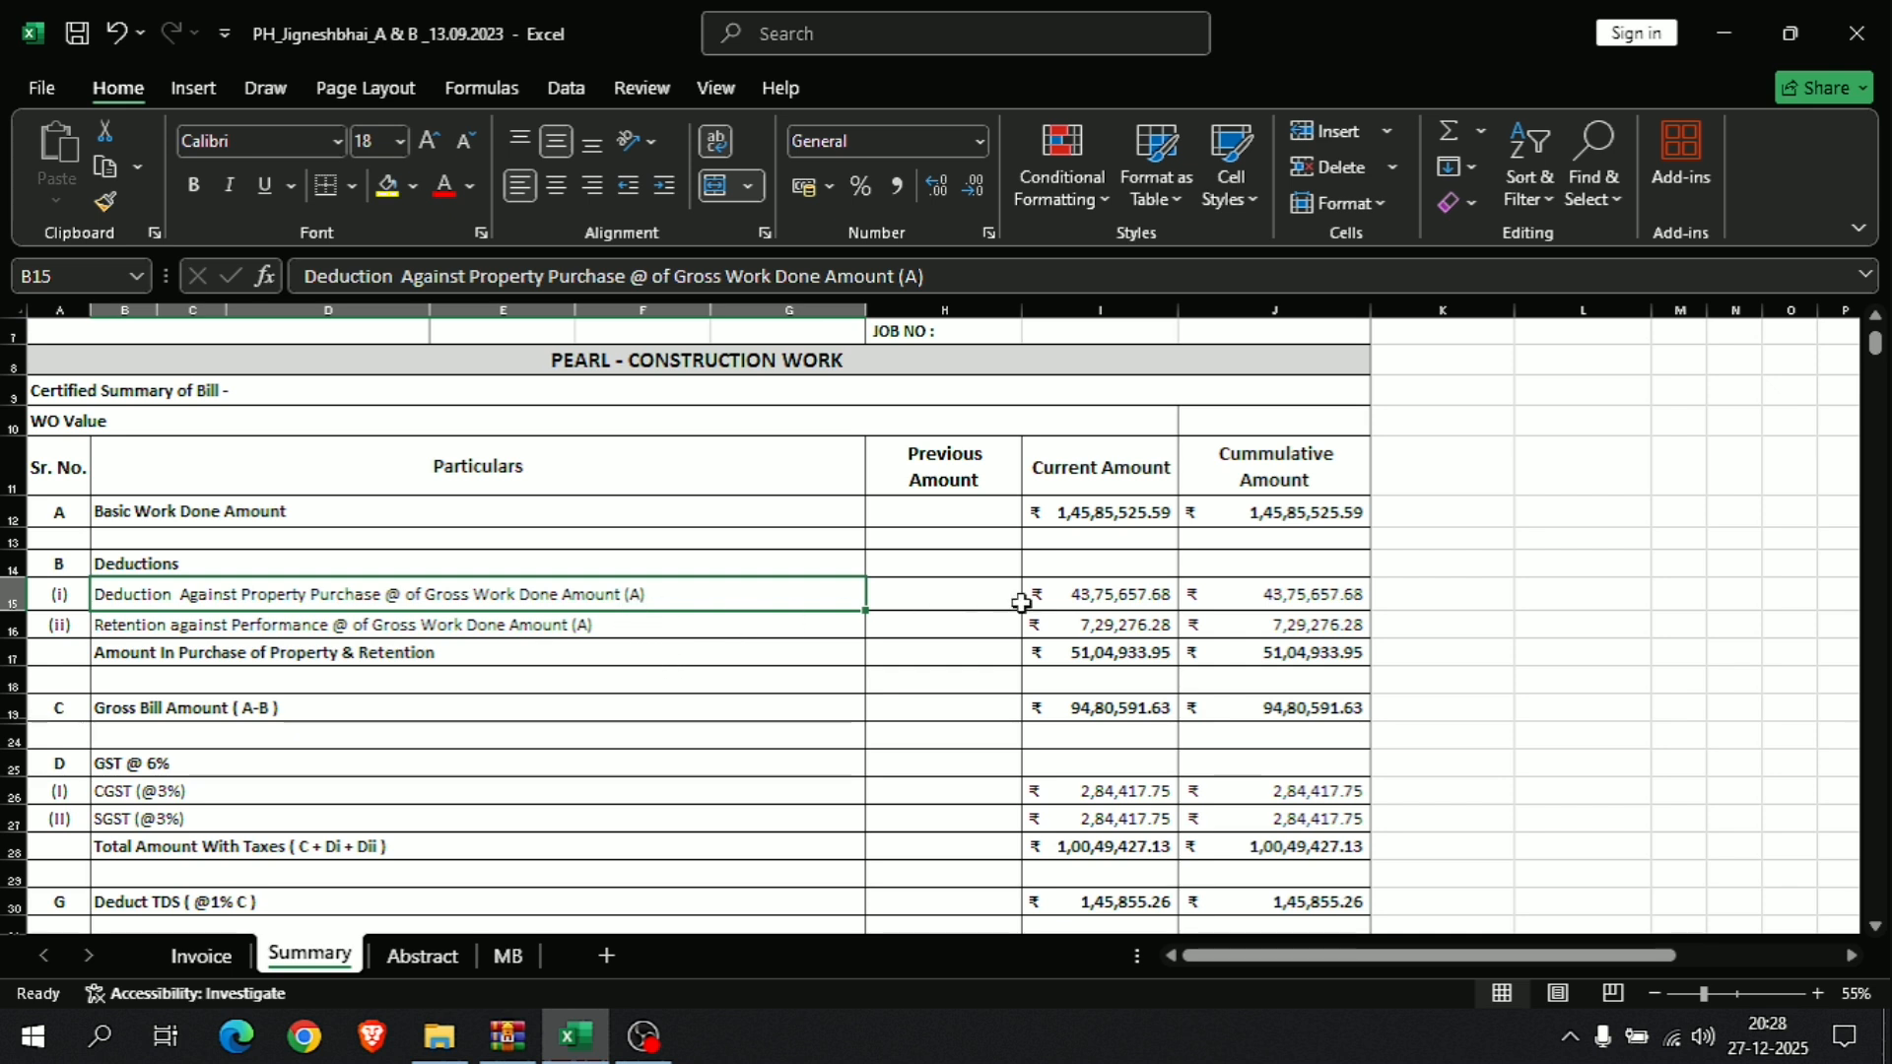
{"action": "left_click", "coordinate": [1076, 603]}
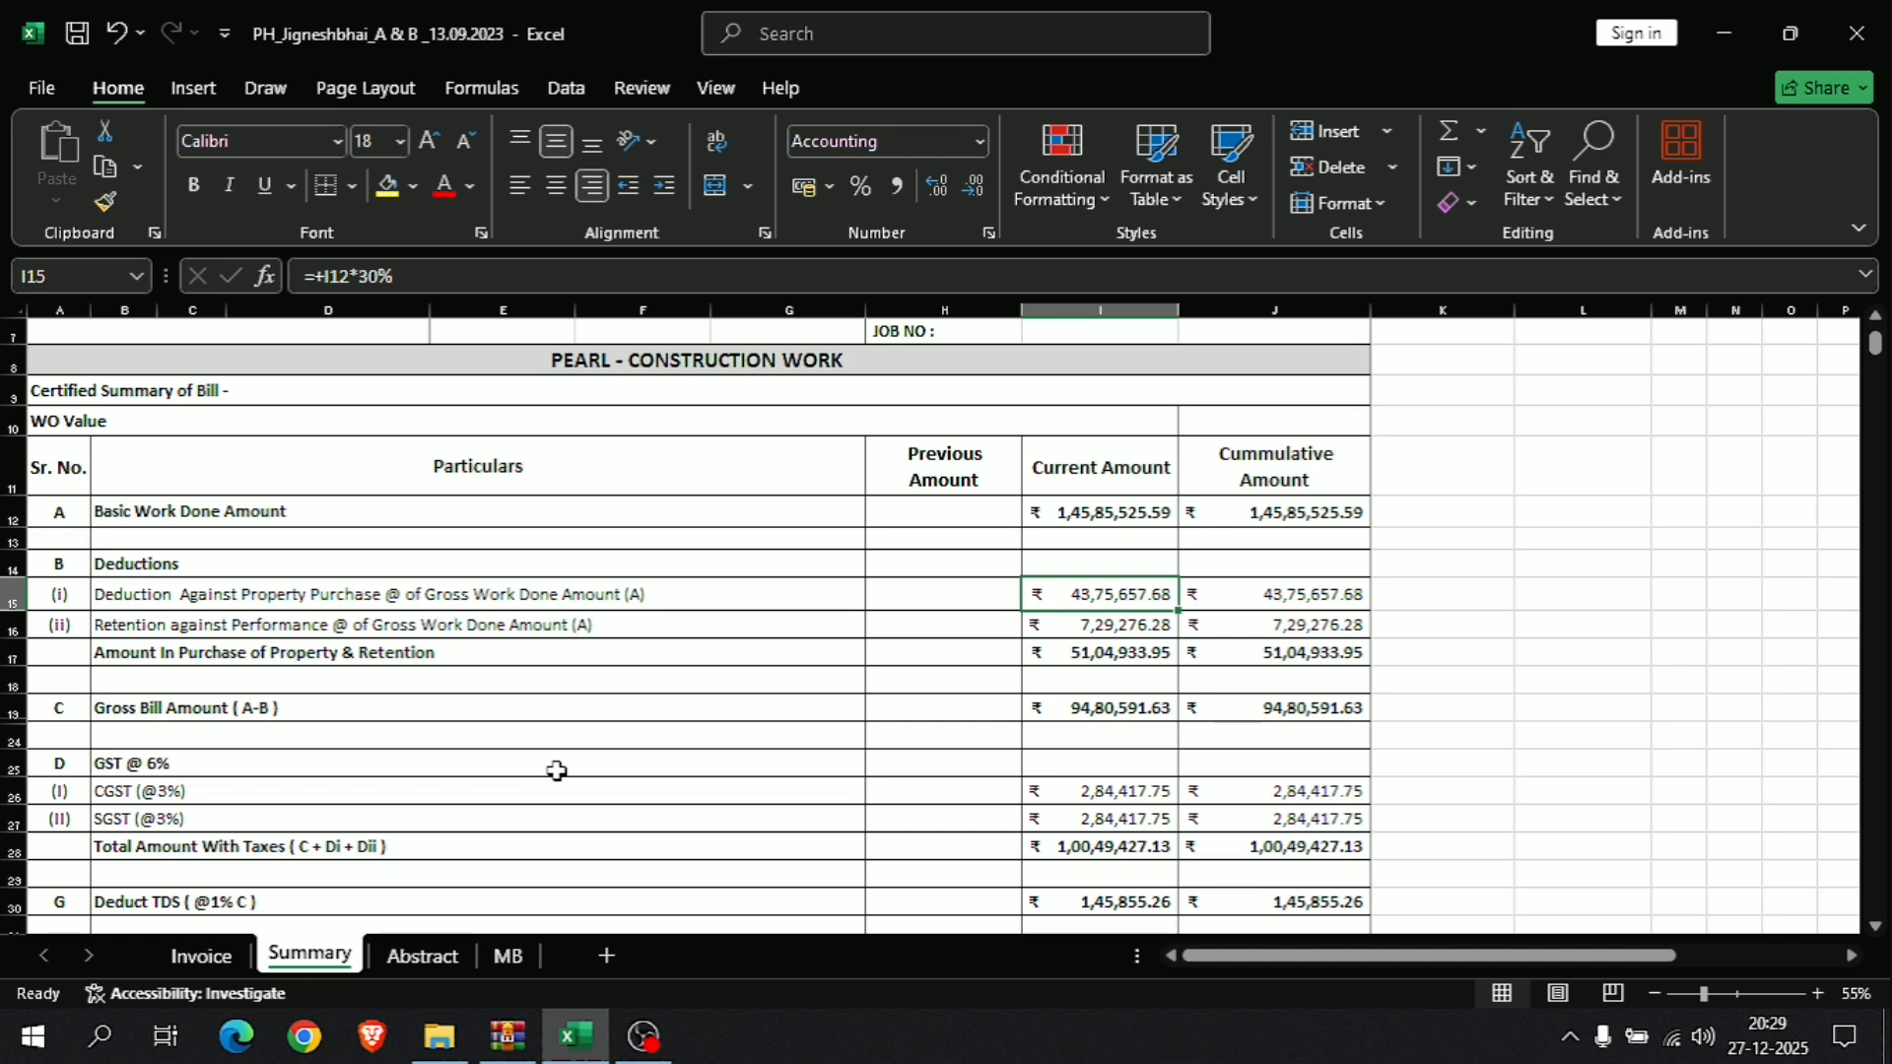
{"action": "scroll", "coordinate": [591, 710], "scroll_direction": "down", "scroll_amount": 1}
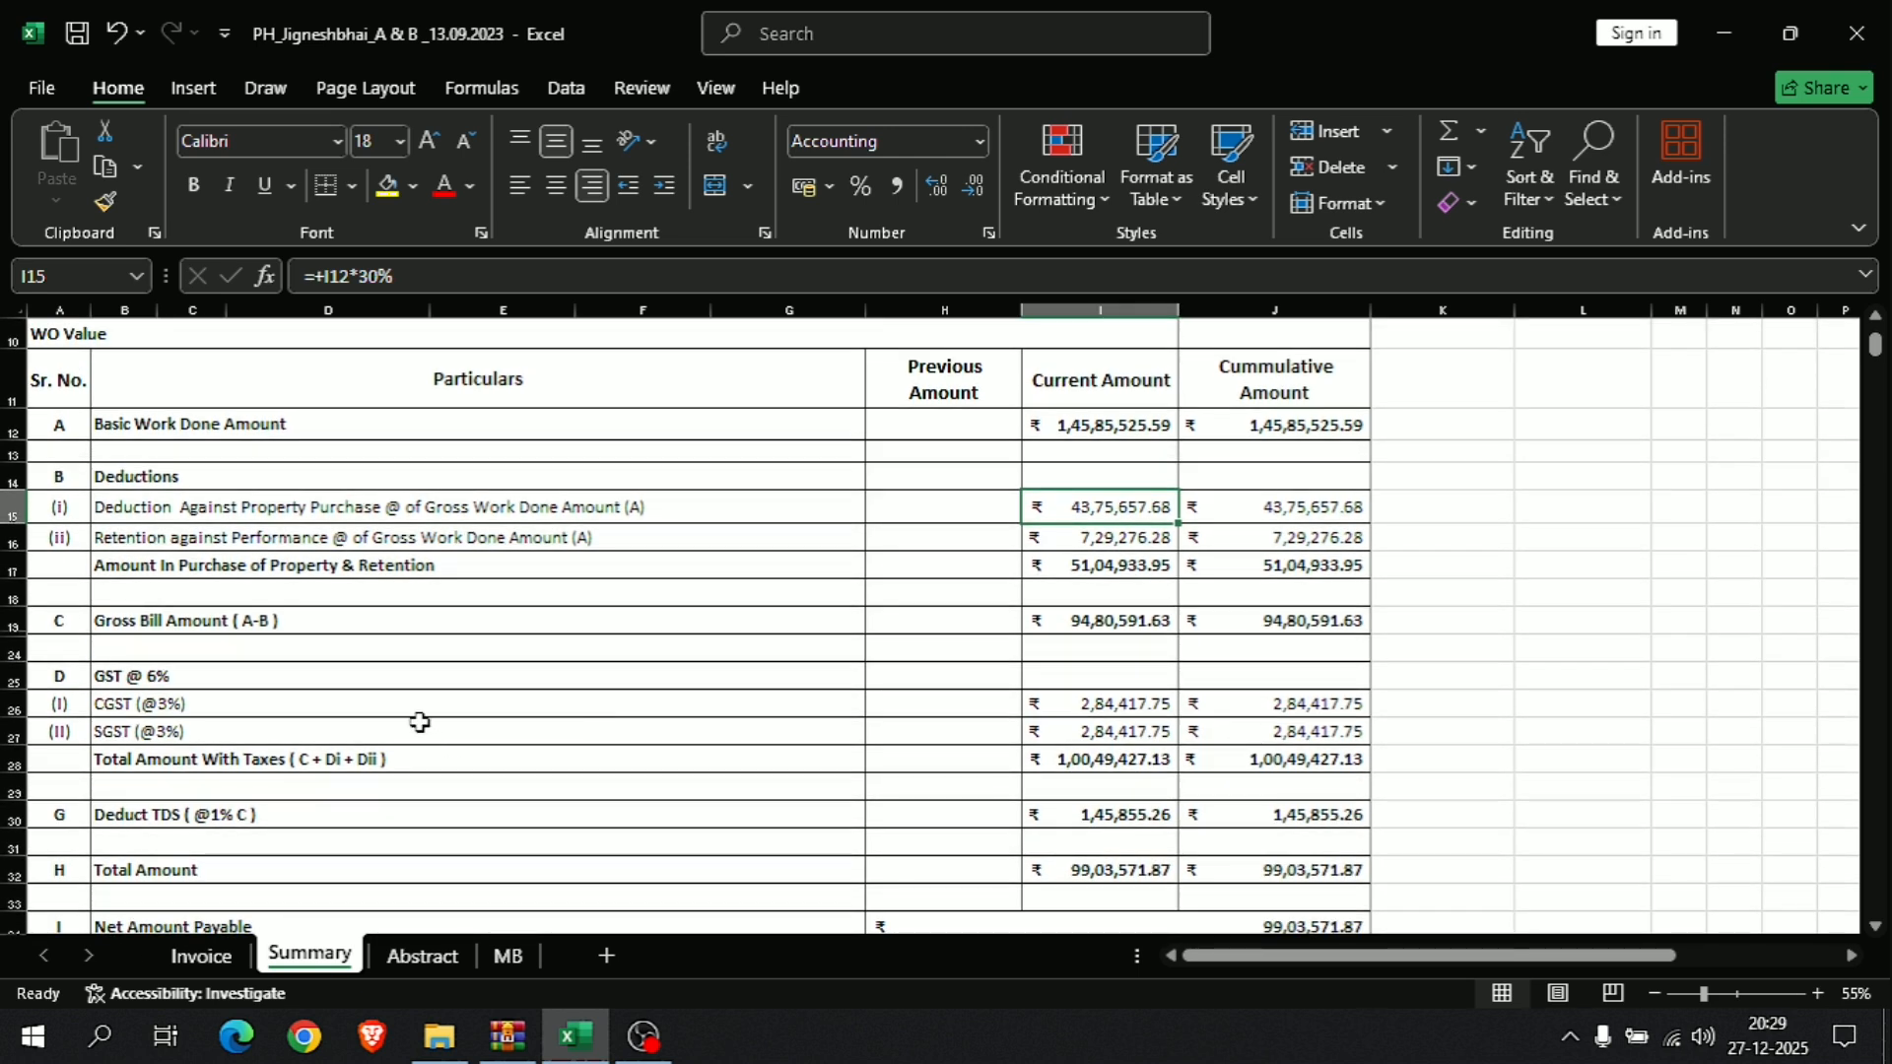
{"action": "scroll", "coordinate": [652, 708], "scroll_direction": "down", "scroll_amount": 2}
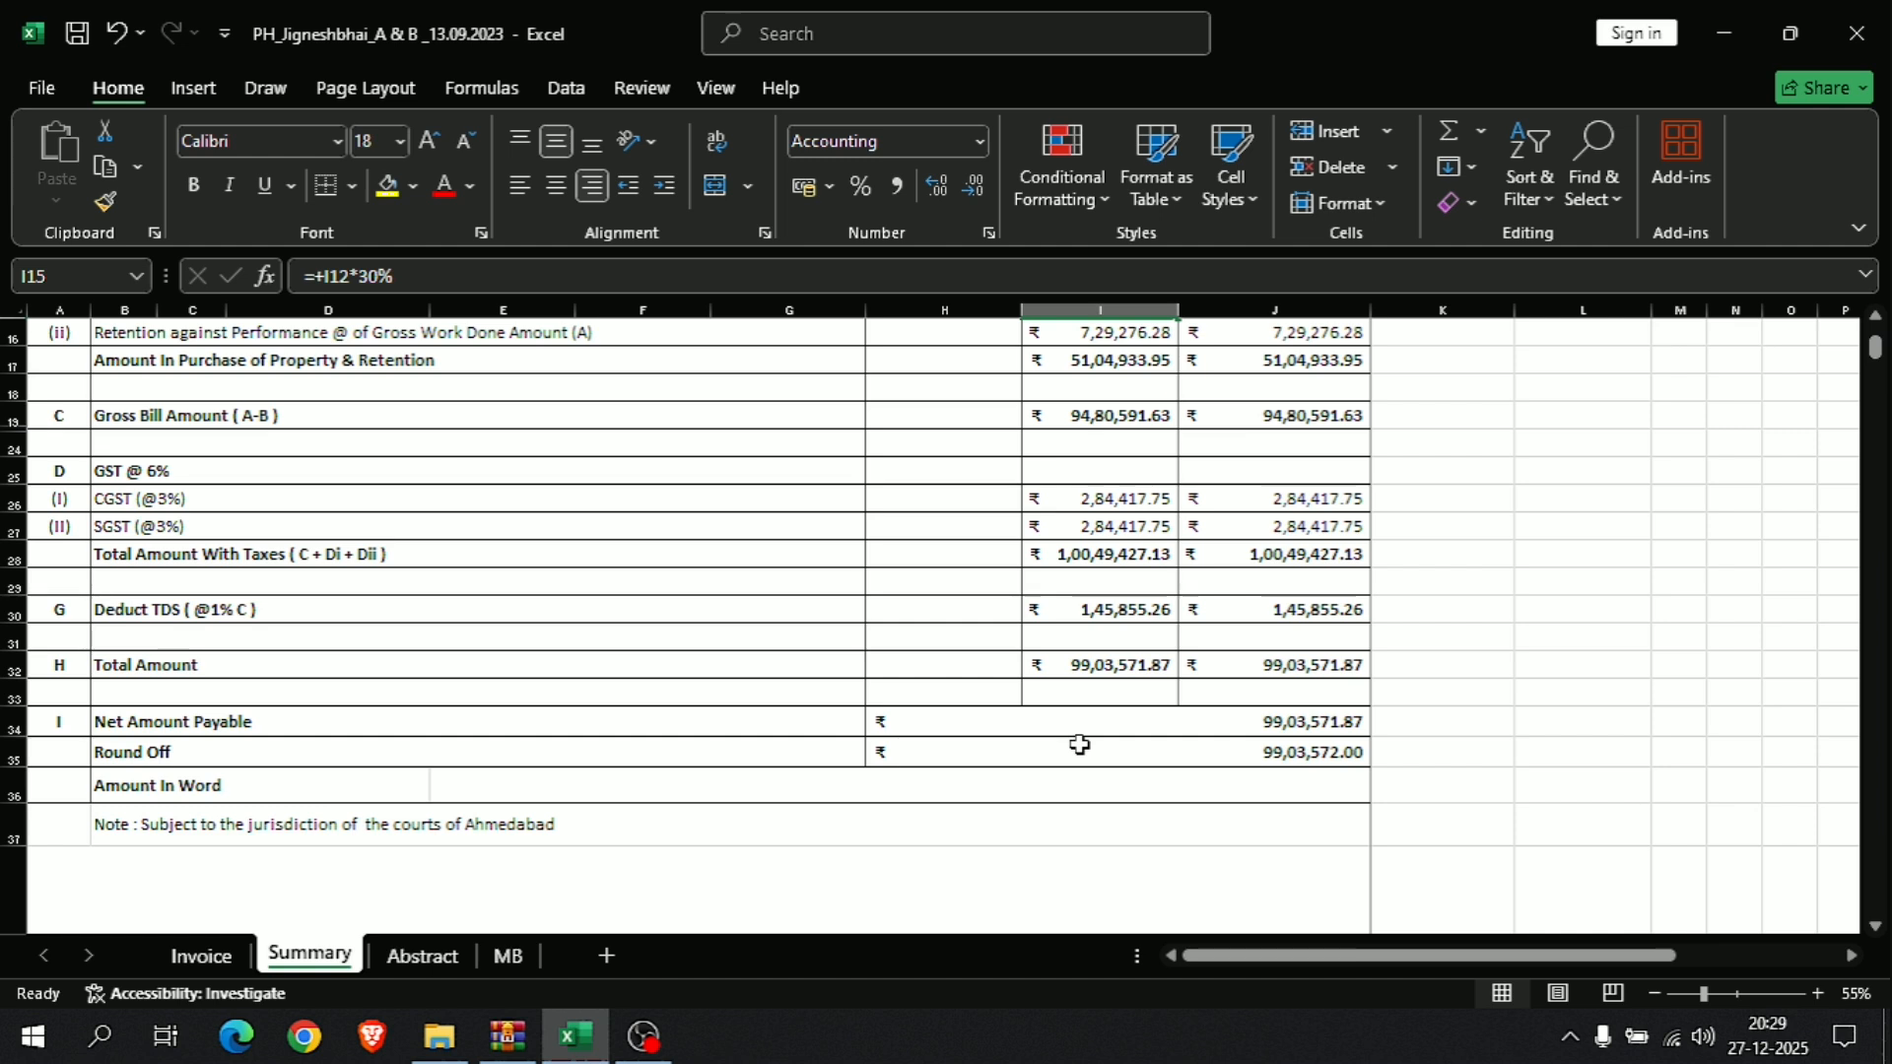
{"action": "left_click", "coordinate": [193, 960]}
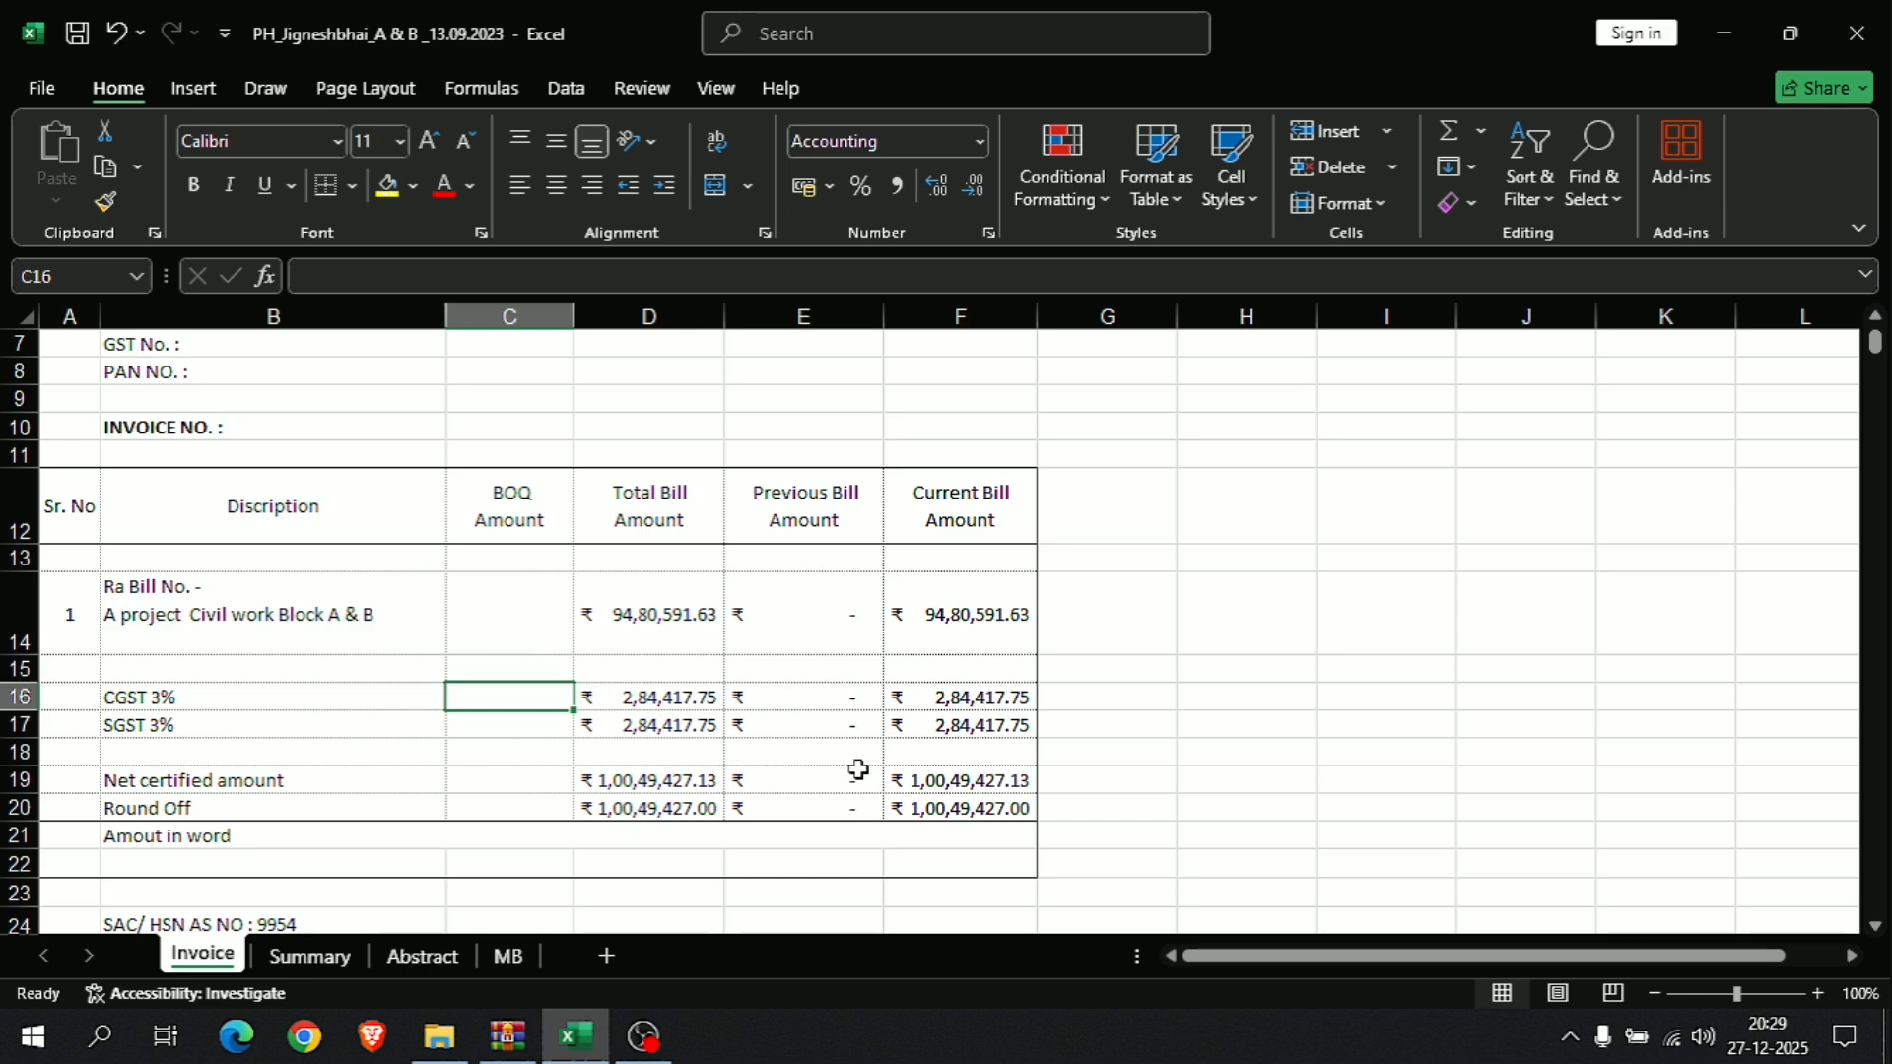
{"action": "left_click", "coordinate": [334, 962]}
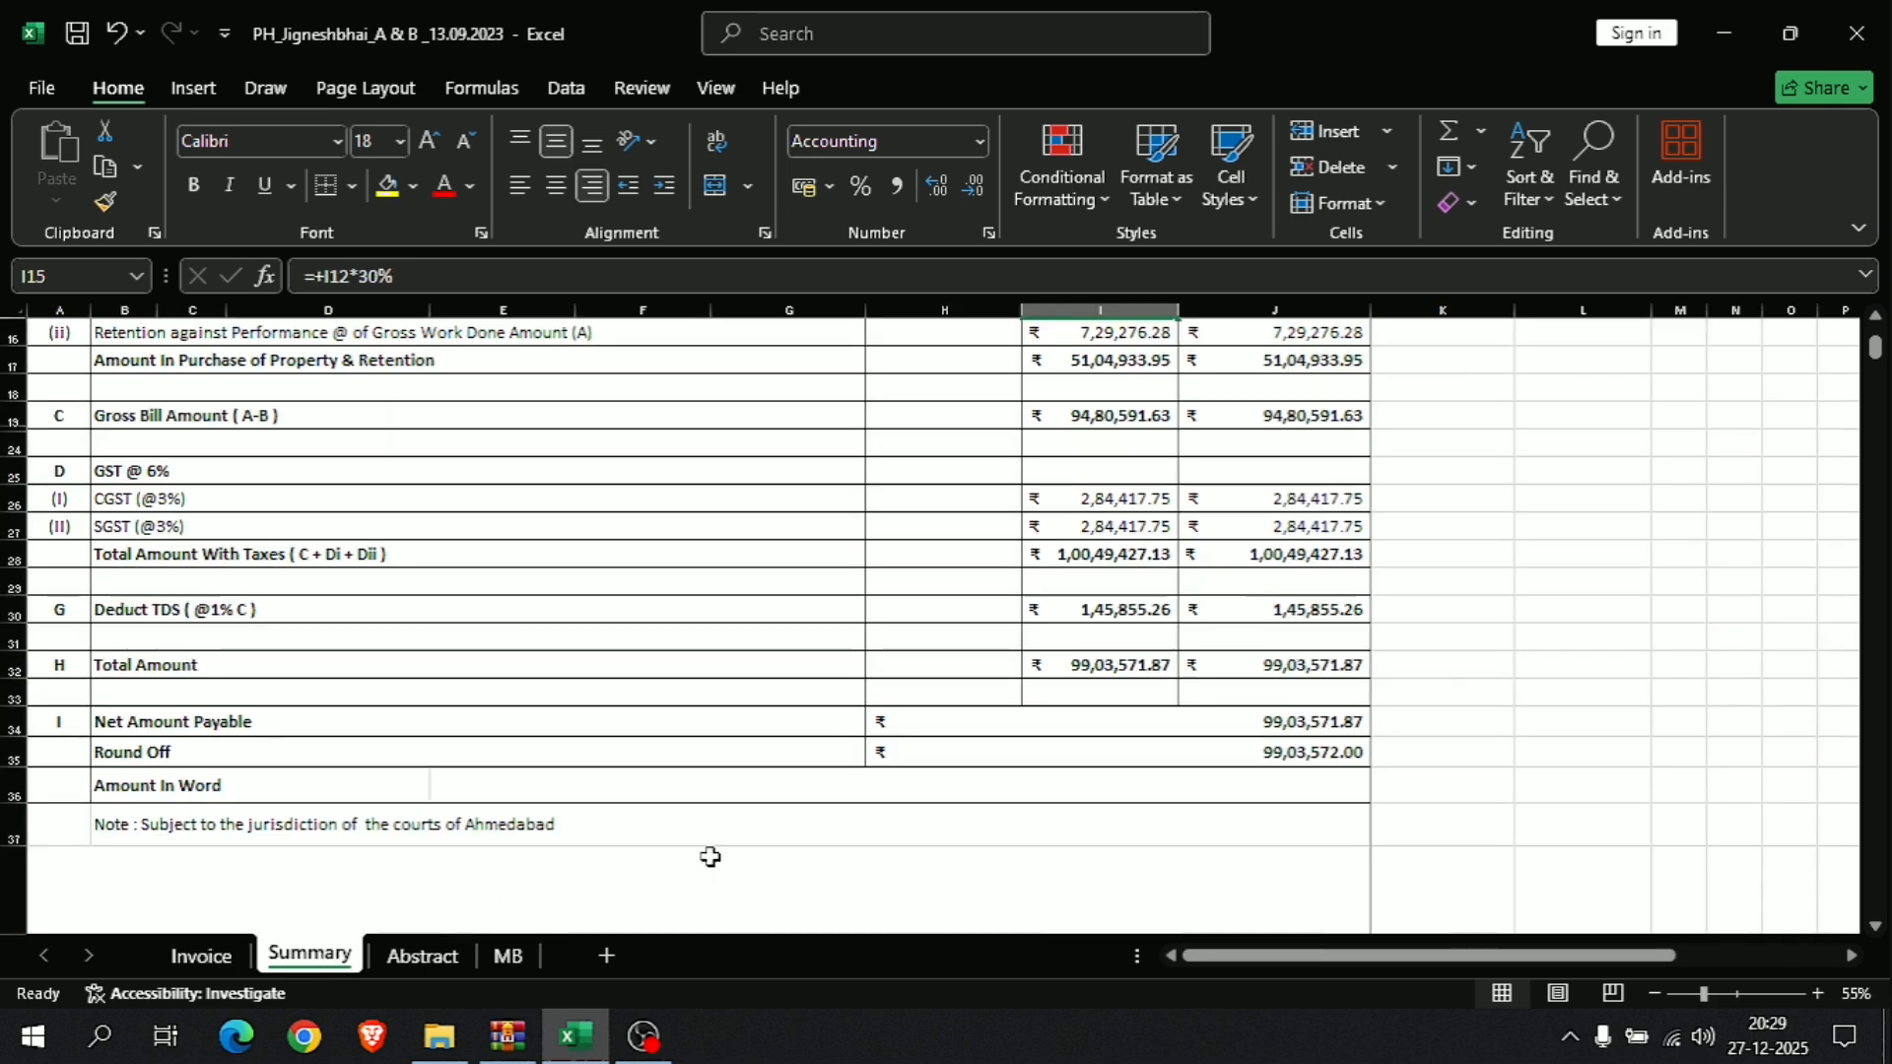
{"action": "scroll", "coordinate": [1267, 712], "scroll_direction": "down", "scroll_amount": 1}
{"action": "scroll", "coordinate": [1268, 710], "scroll_direction": "up", "scroll_amount": 1}
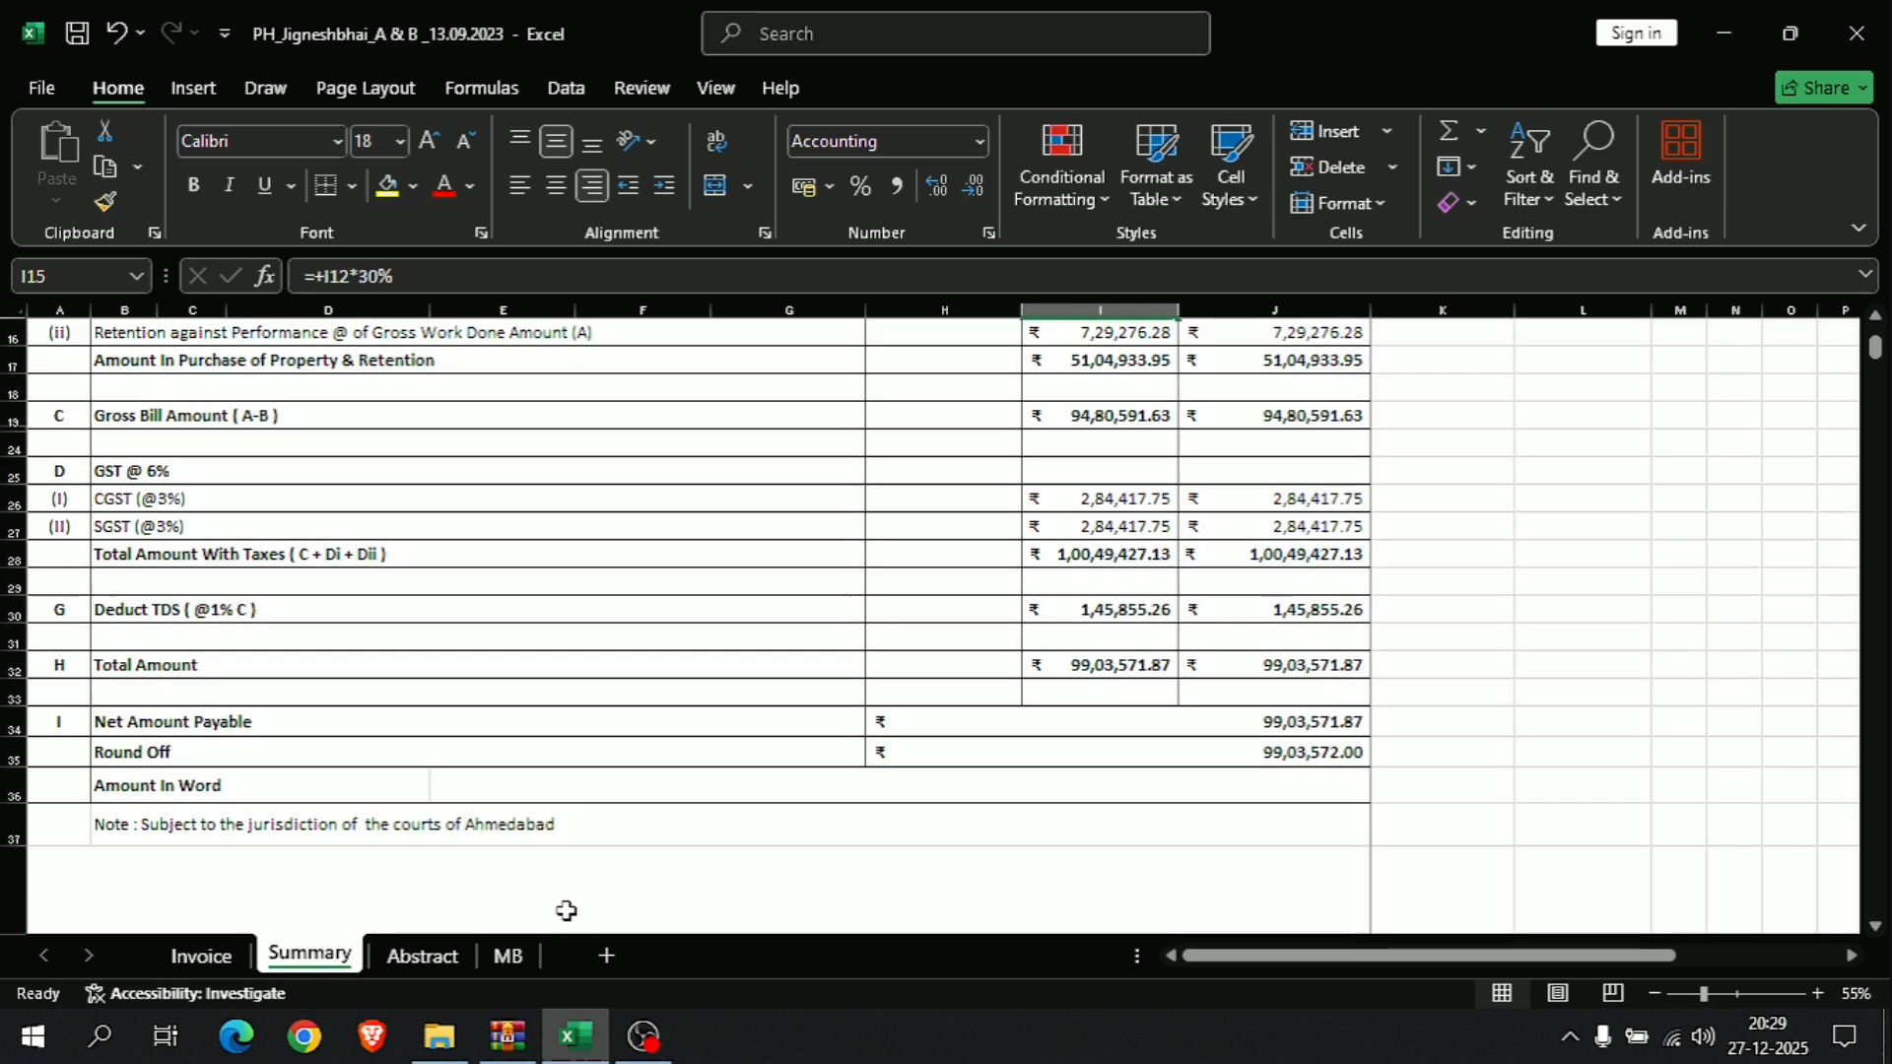
Step: Review the Abstract sheet's header, its RCC wall, UGWT and RCC slab items, and the slab's rate, checking against the Invoice sheet
{"action": "left_click", "coordinate": [441, 960]}
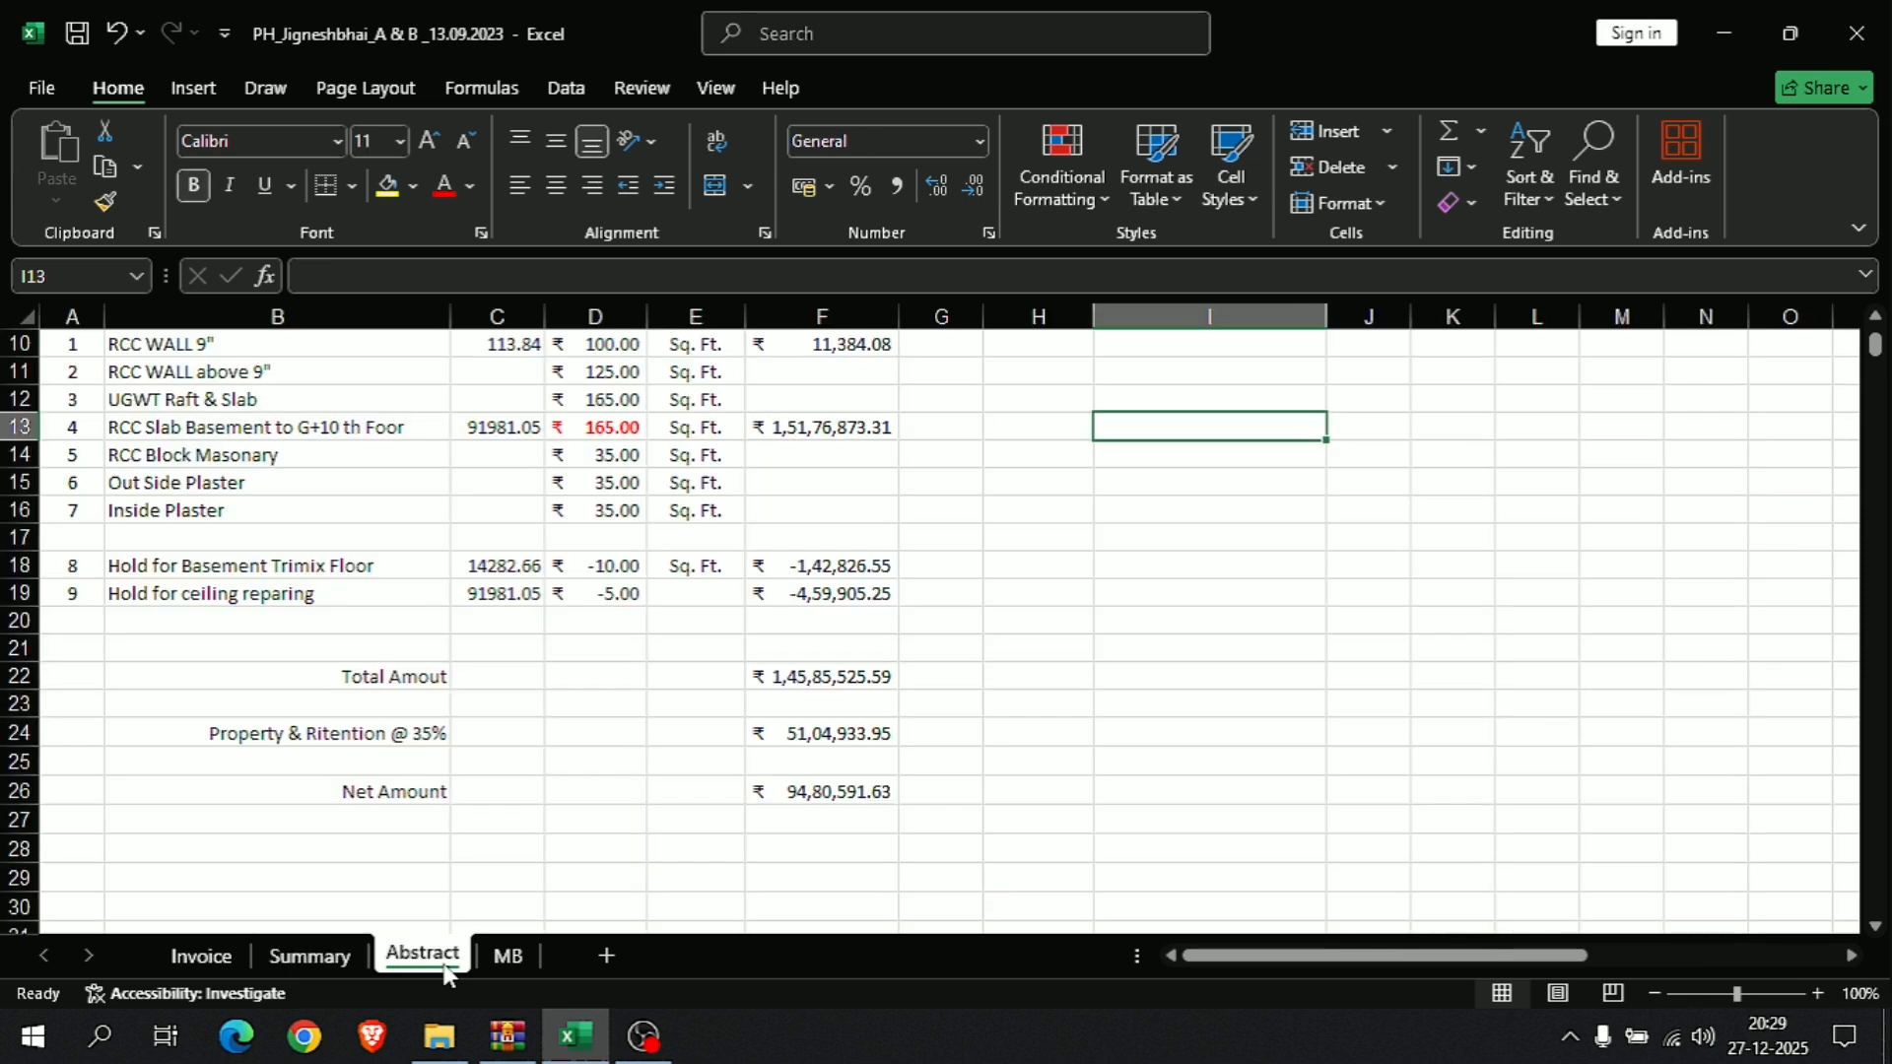
{"action": "scroll", "coordinate": [686, 785], "scroll_direction": "up", "scroll_amount": 2}
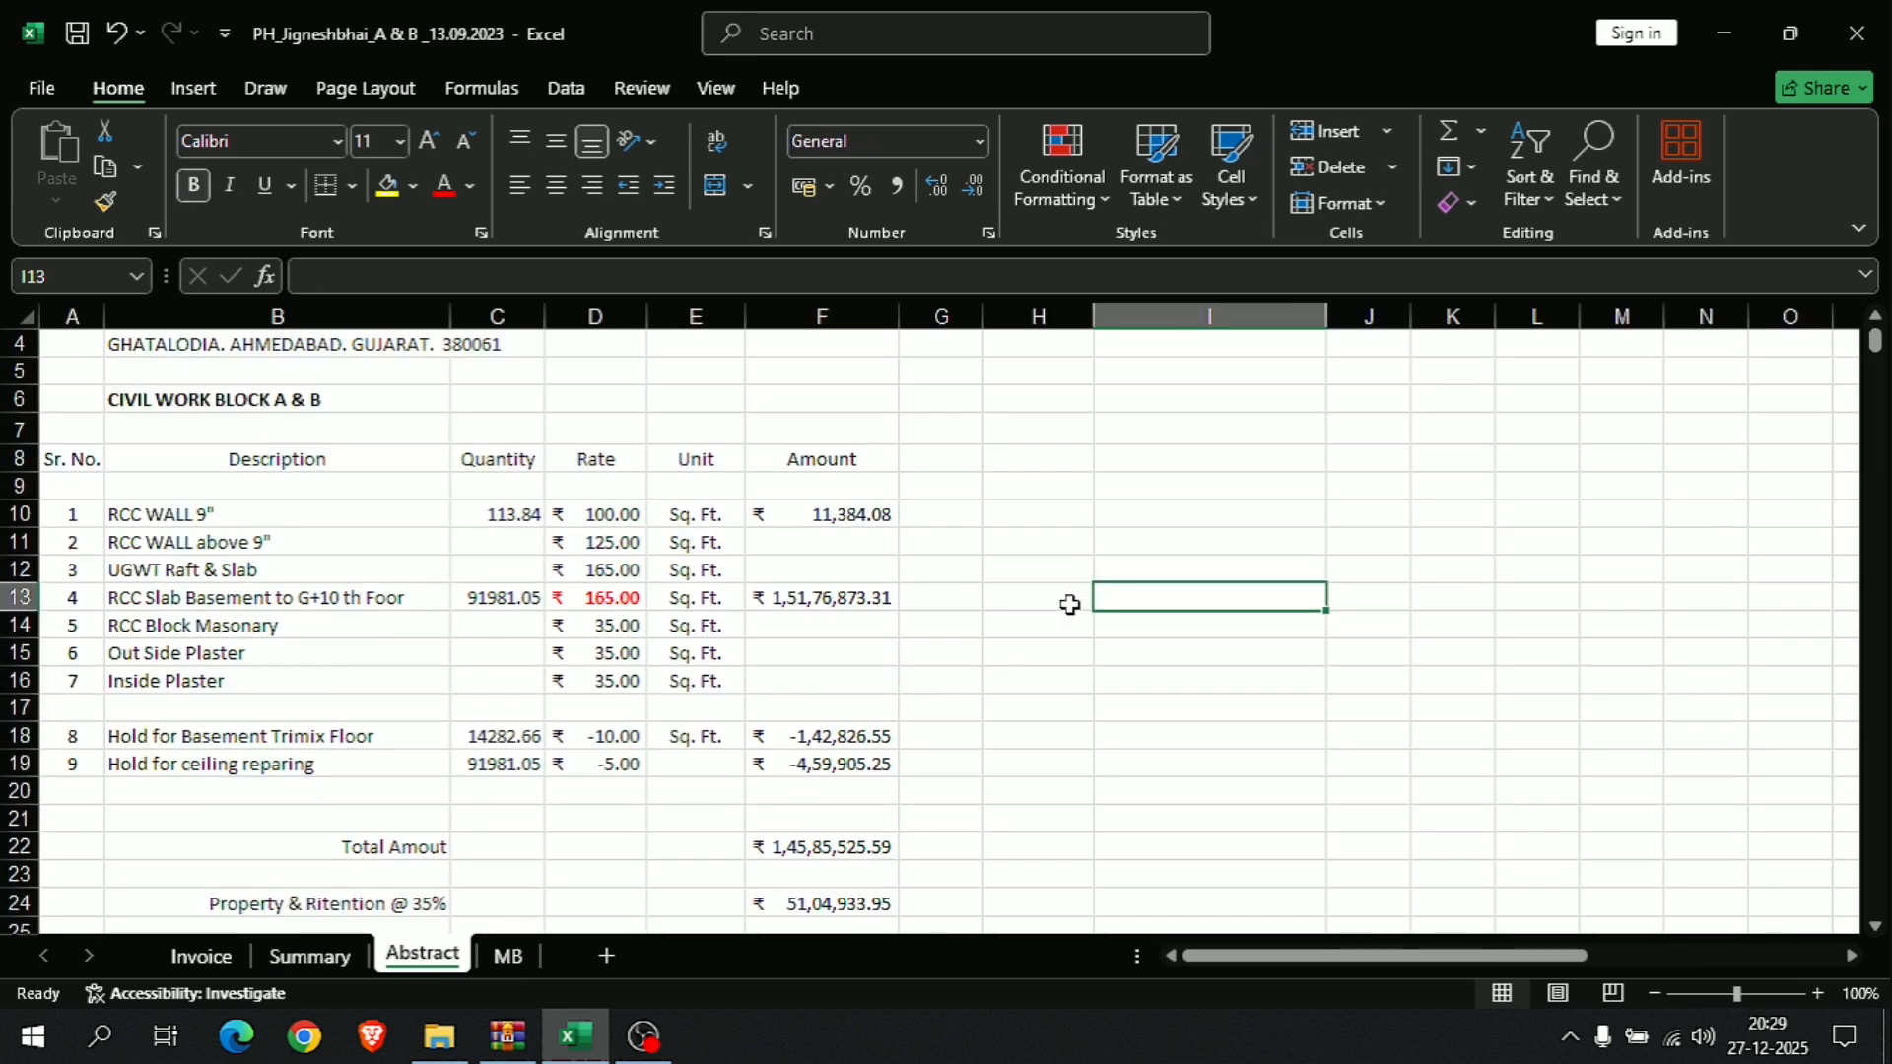
{"action": "scroll", "coordinate": [1084, 595], "scroll_direction": "up", "scroll_amount": 1}
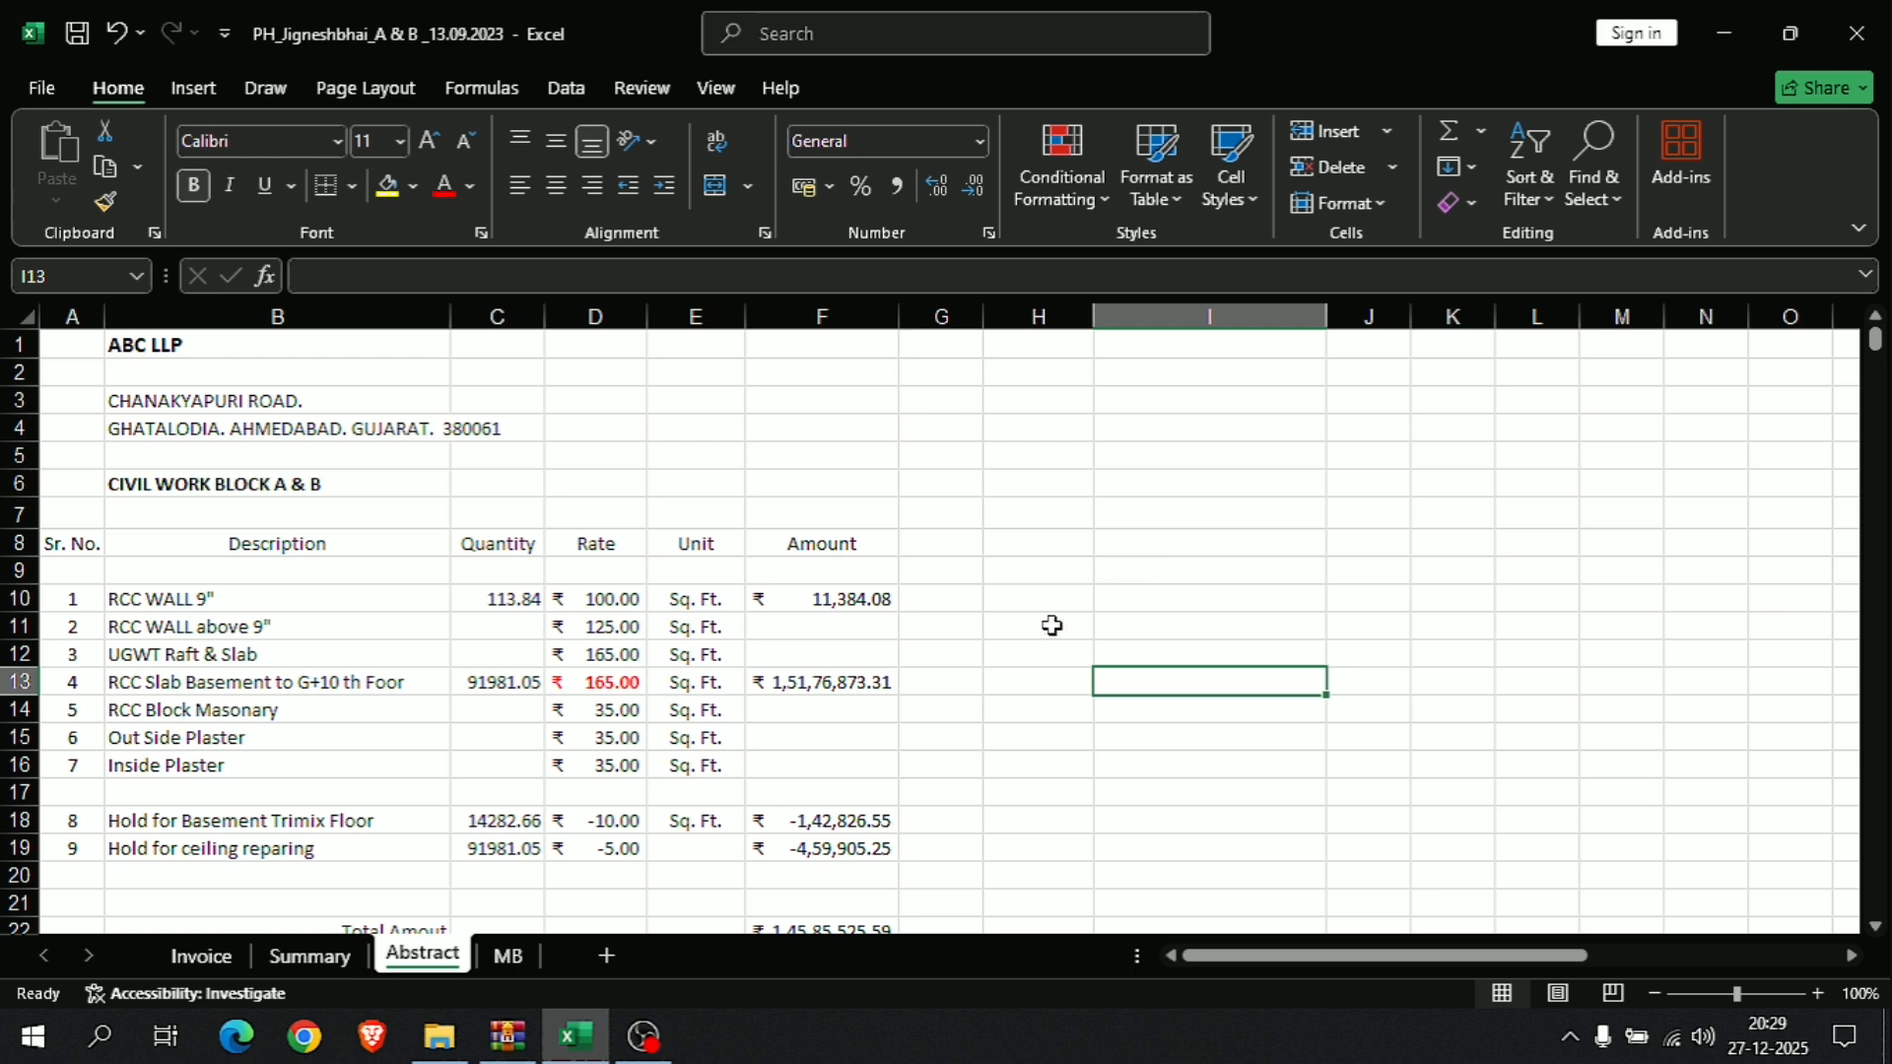
{"action": "left_click", "coordinate": [205, 956]}
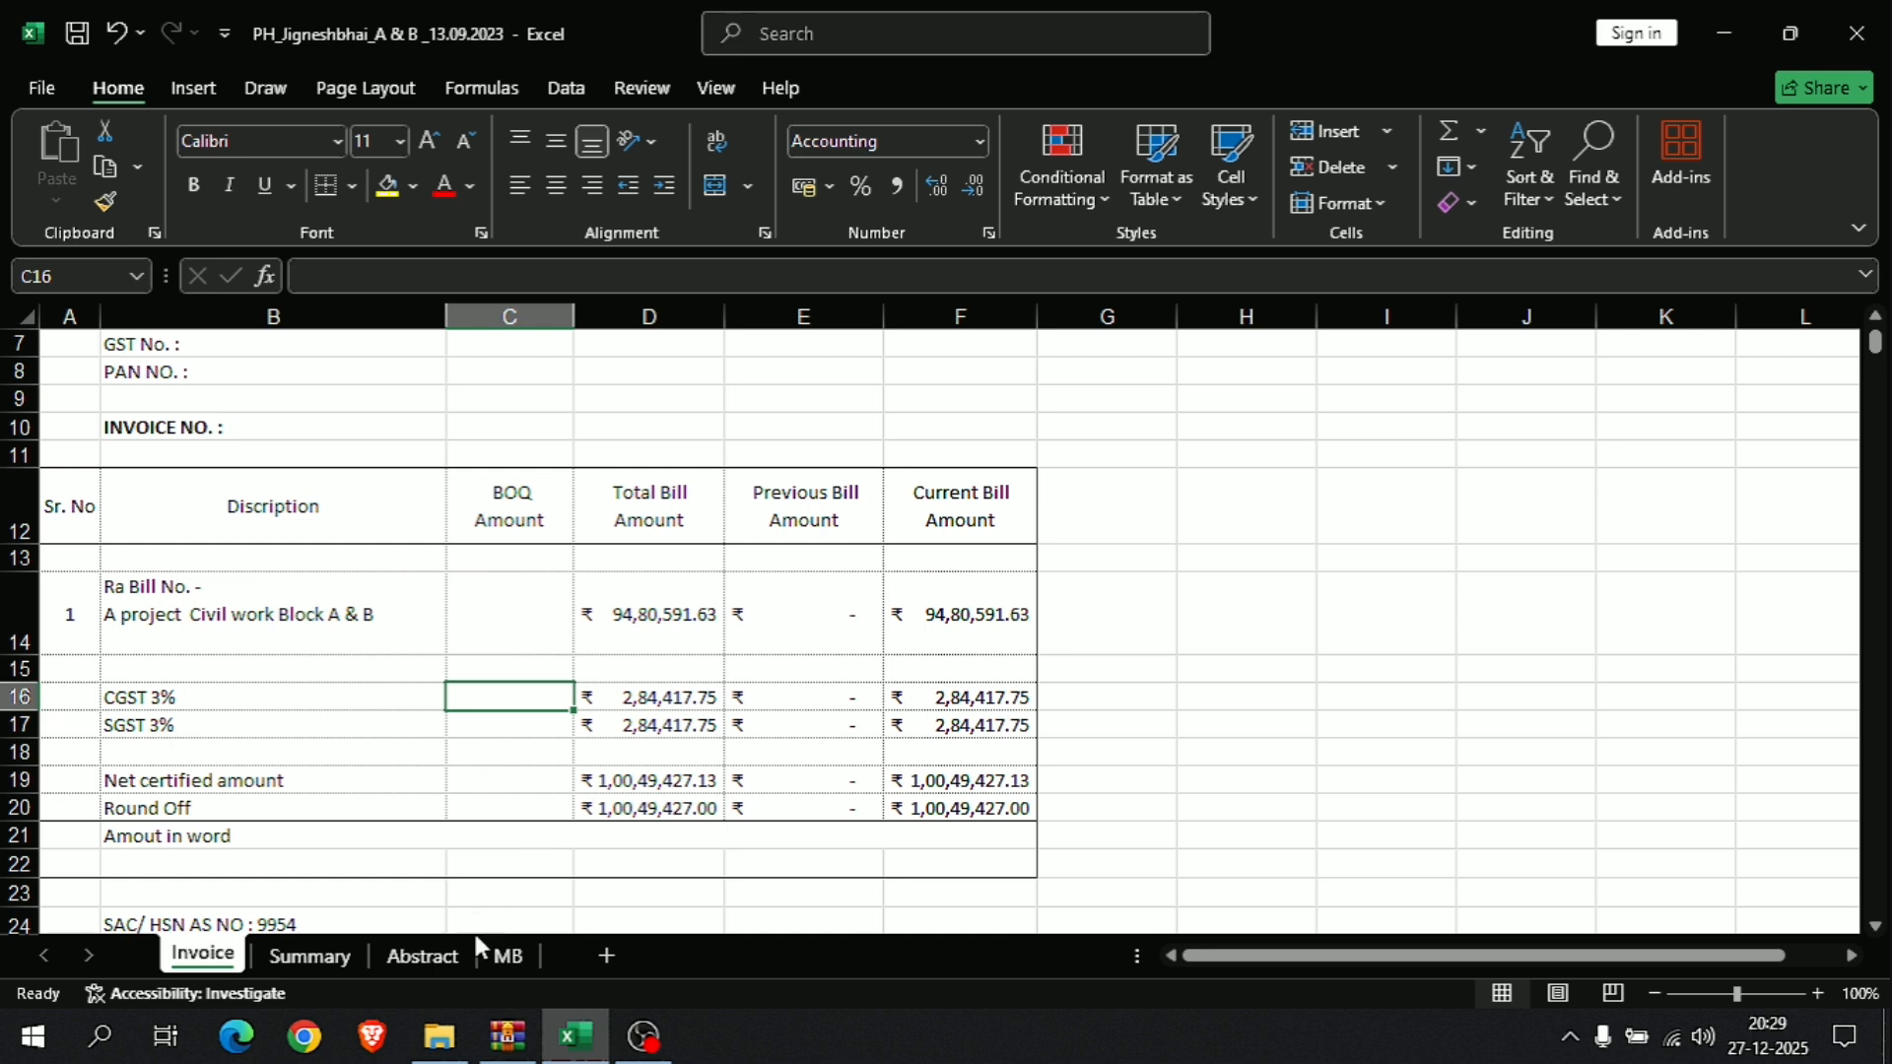
{"action": "left_click", "coordinate": [452, 956]}
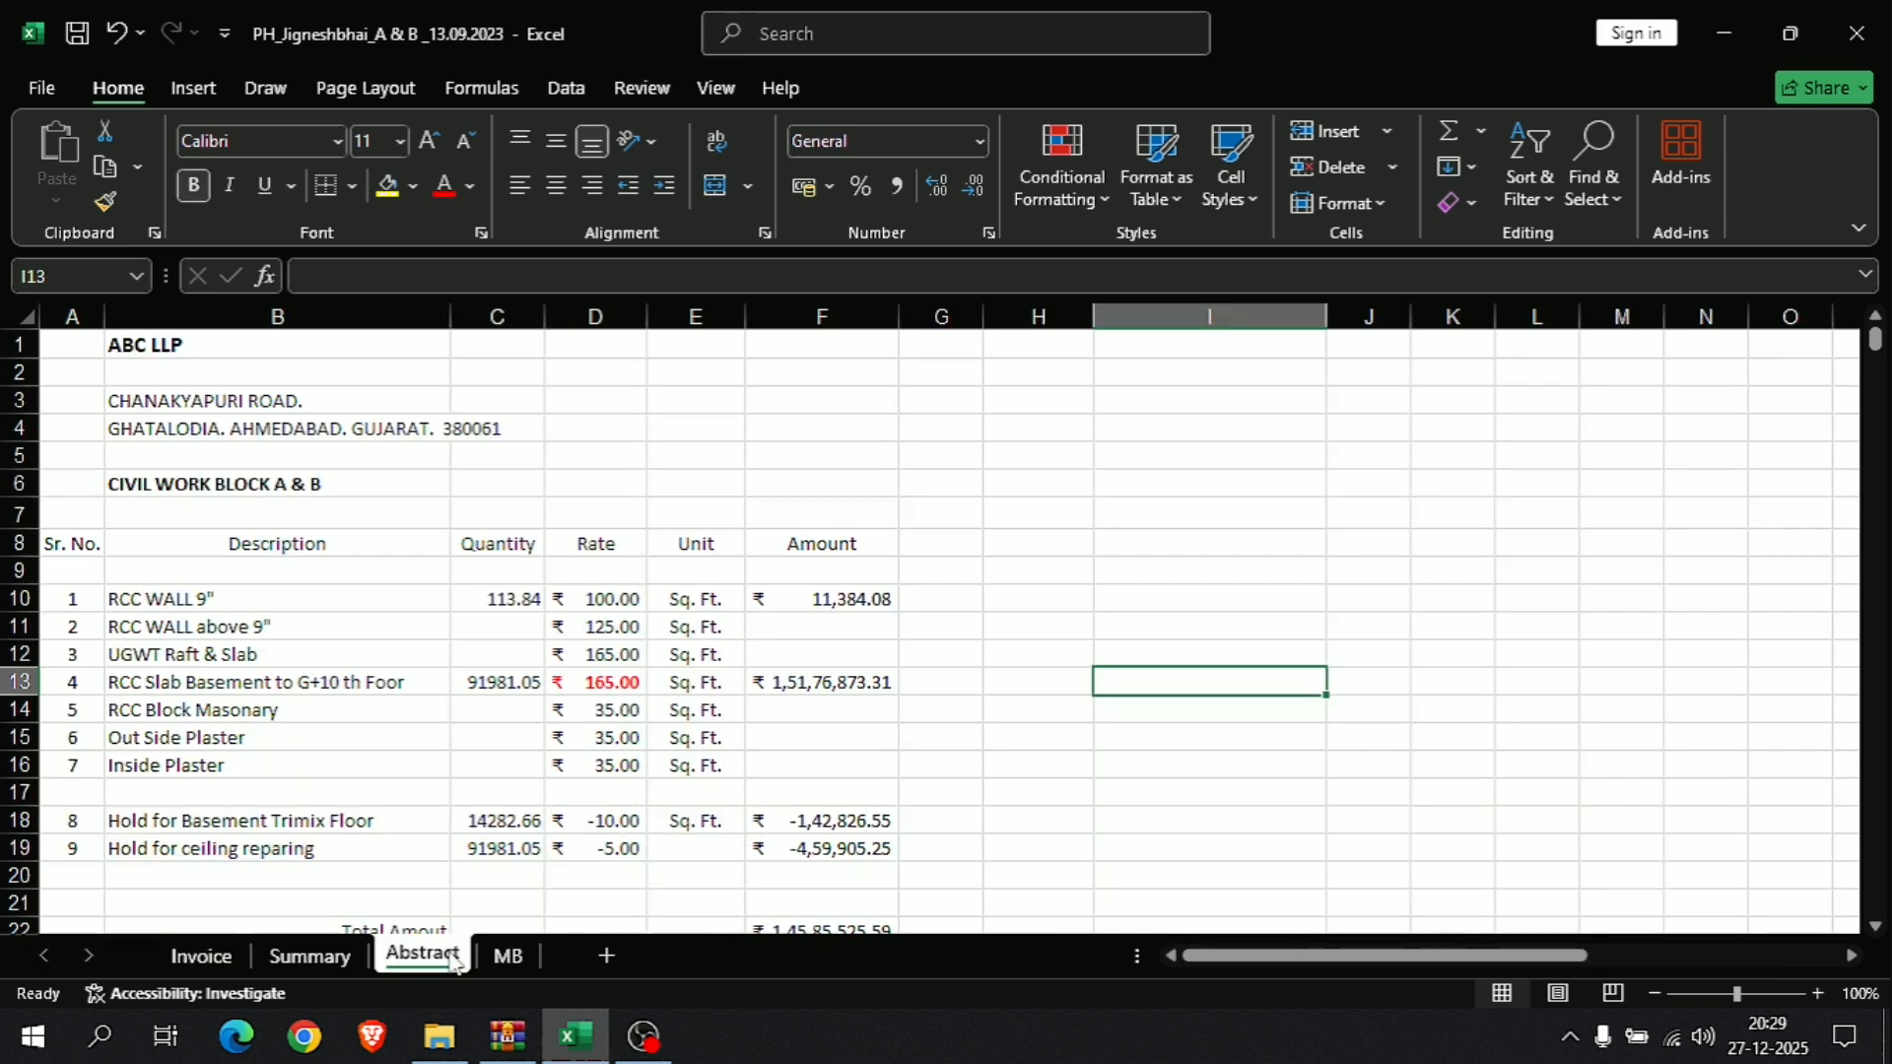
{"action": "left_click", "coordinate": [296, 598]}
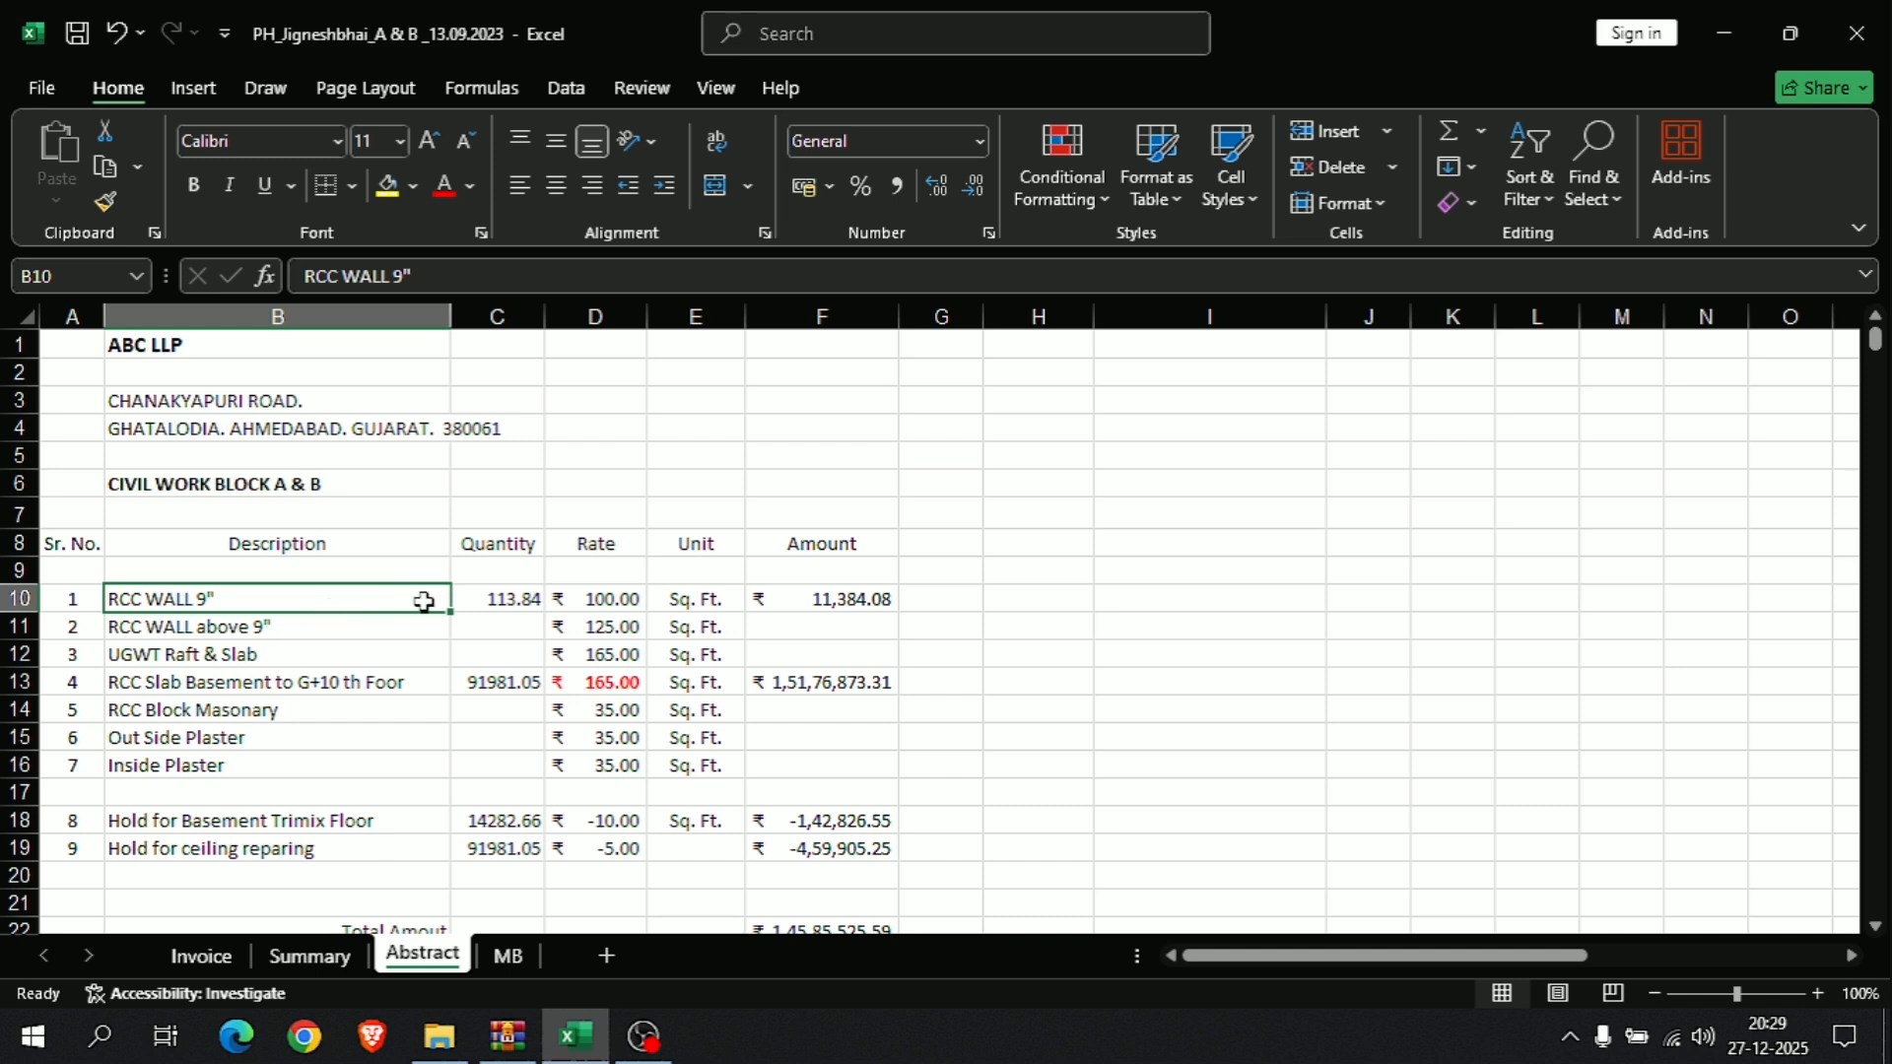
{"action": "left_click", "coordinate": [345, 633]}
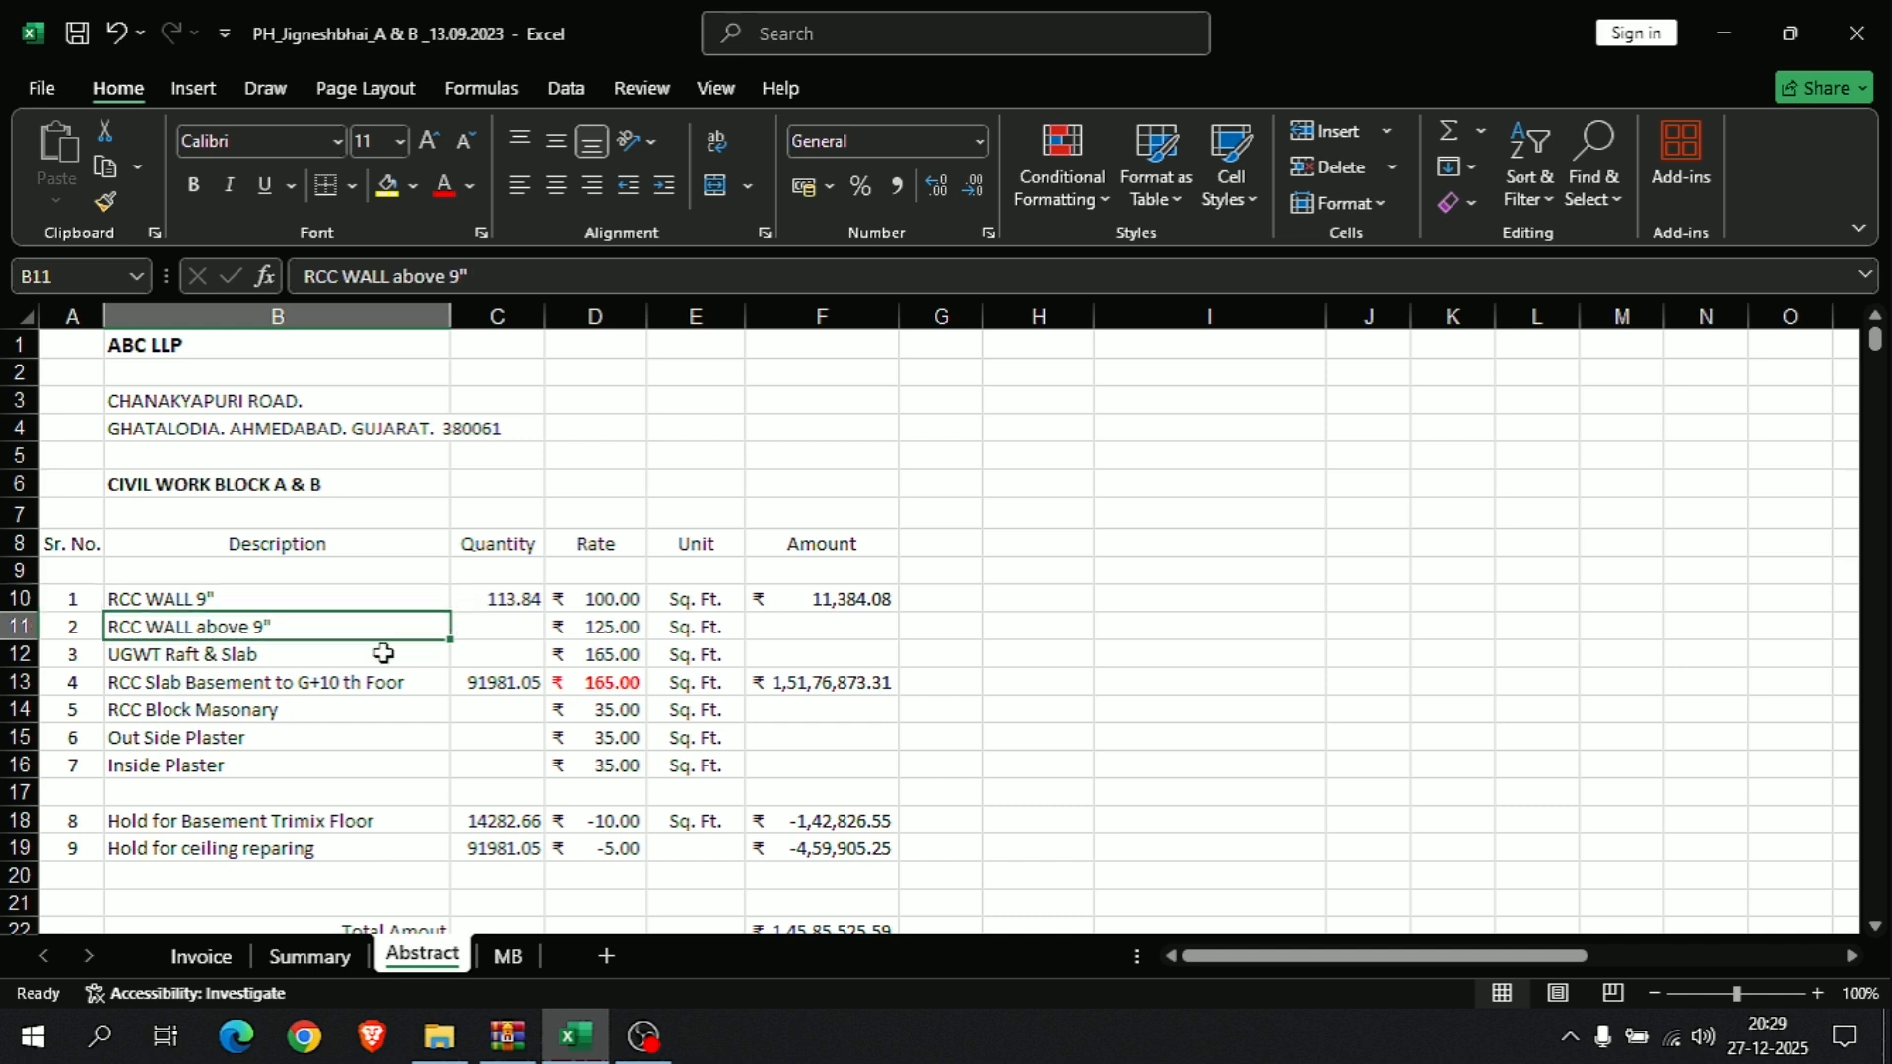
{"action": "left_click", "coordinate": [285, 658]}
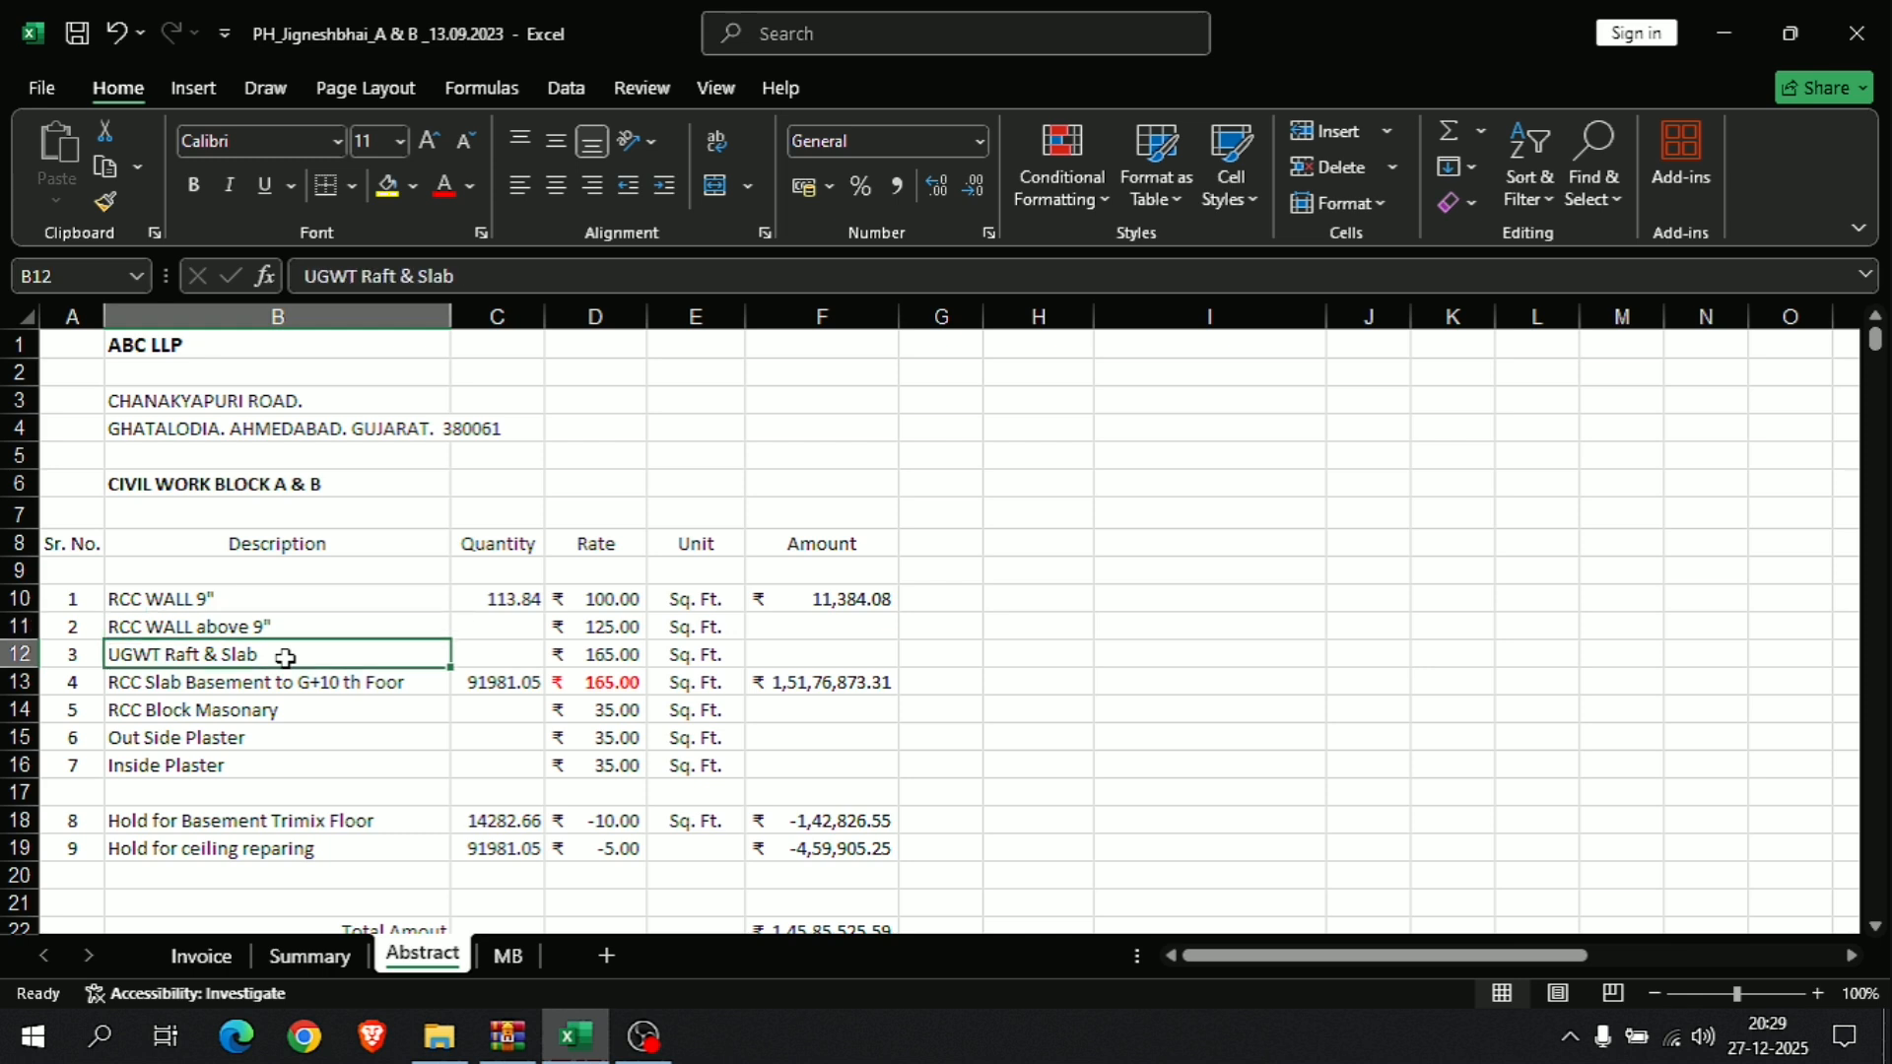
{"action": "left_click", "coordinate": [313, 685]}
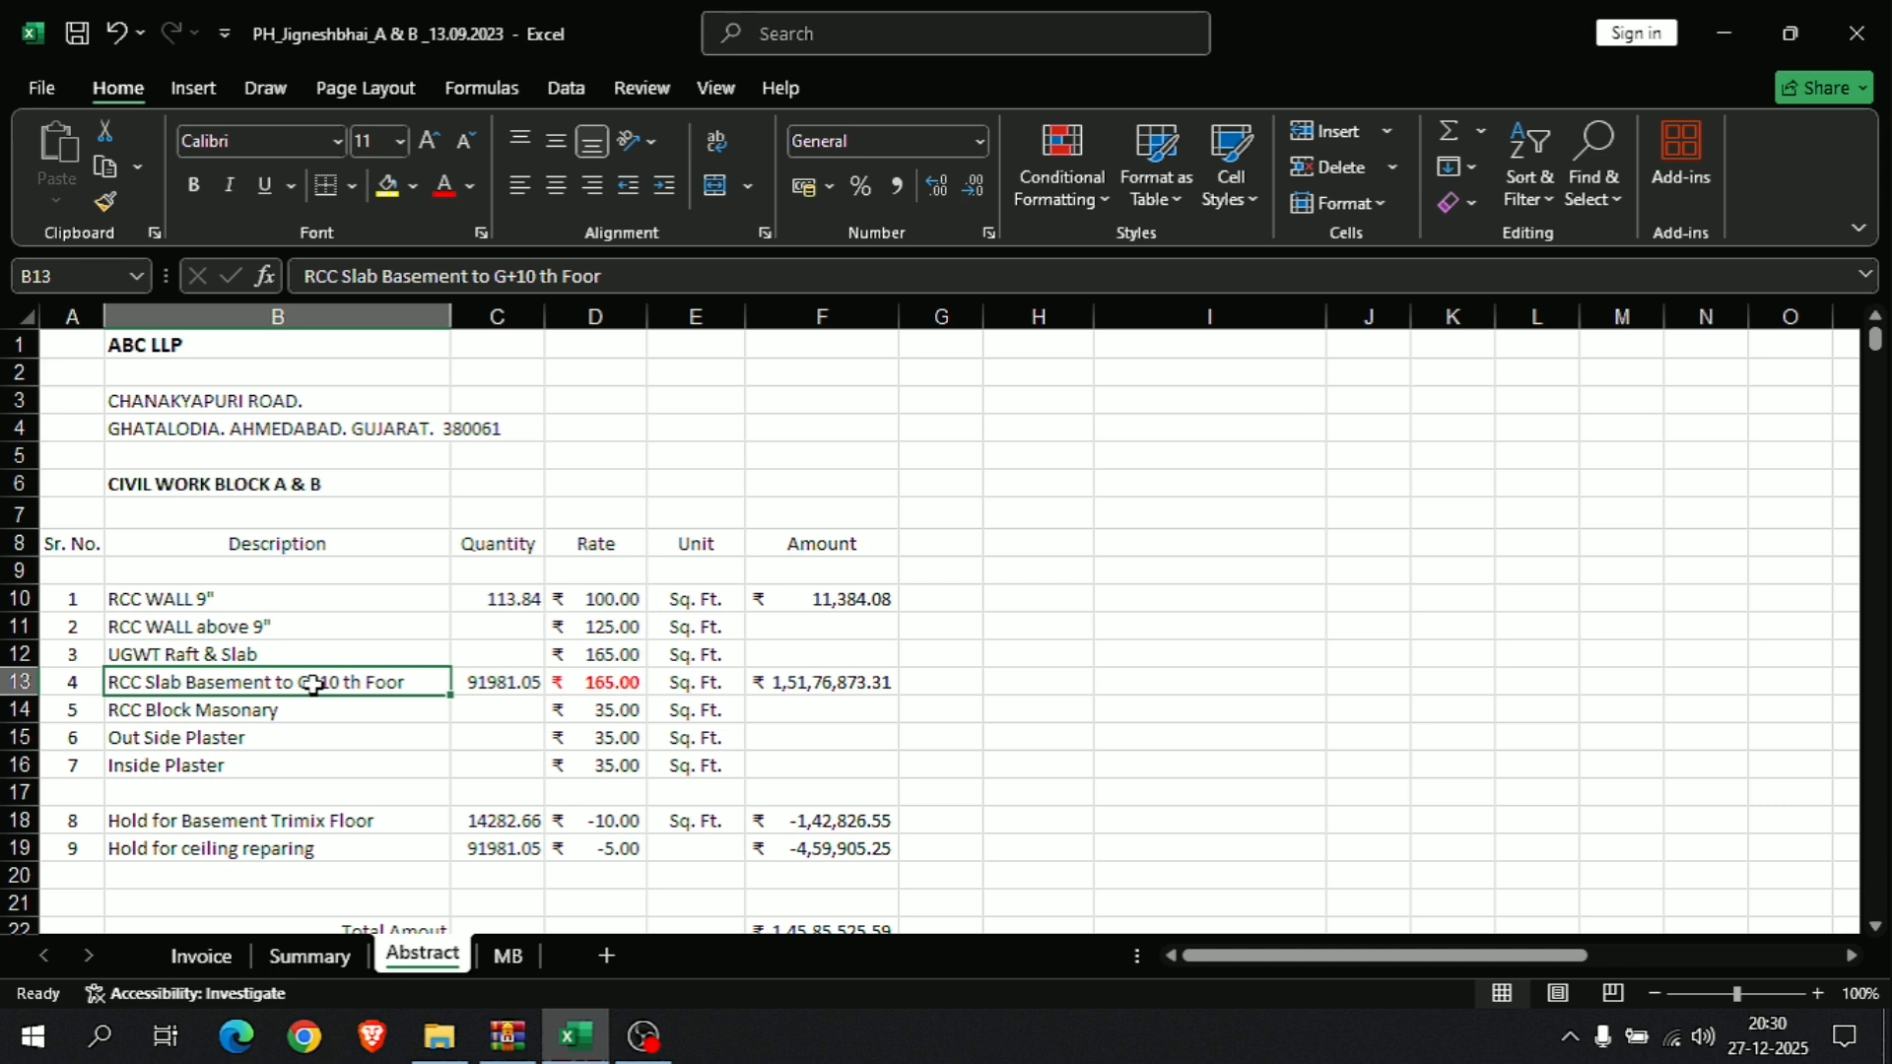
{"action": "left_click", "coordinate": [575, 690]}
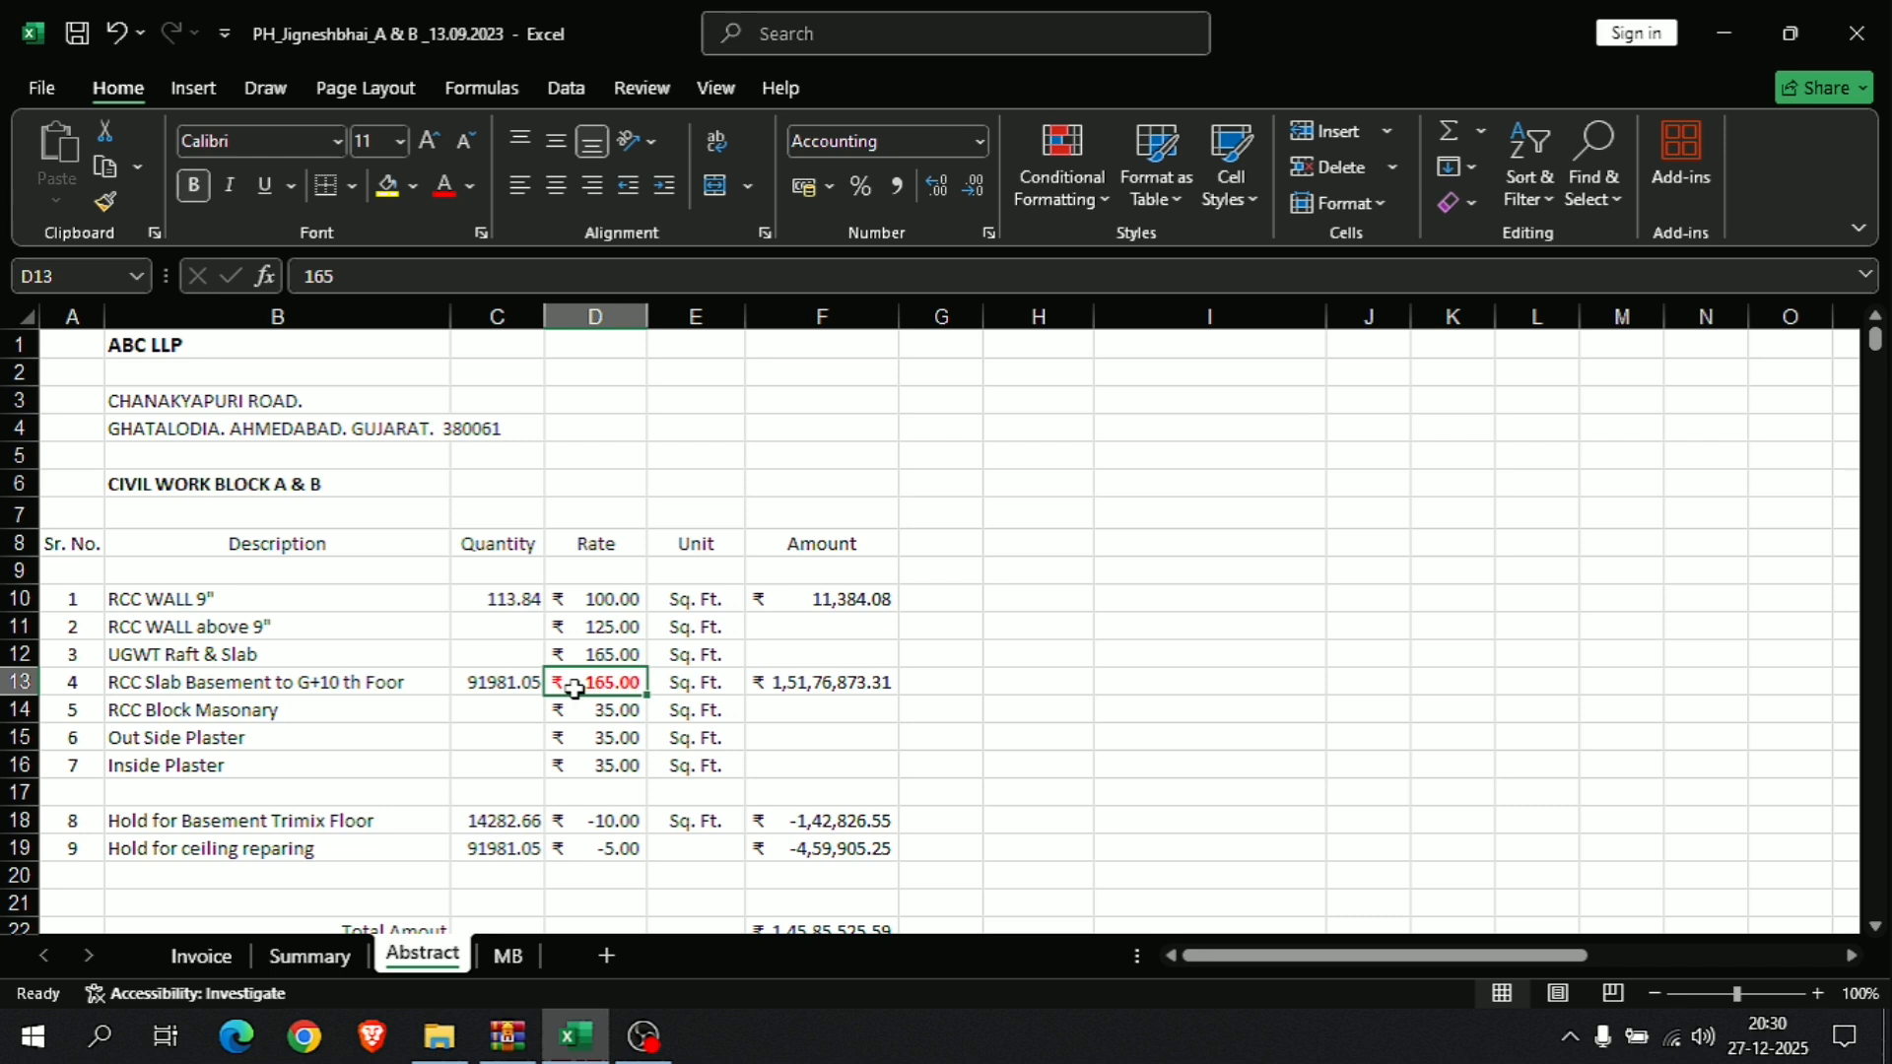
Step: Examine the RCC slab's quantity reference, the block masonry and plaster items, and the quantity and rate of the two hold items
{"action": "left_click", "coordinate": [519, 690]}
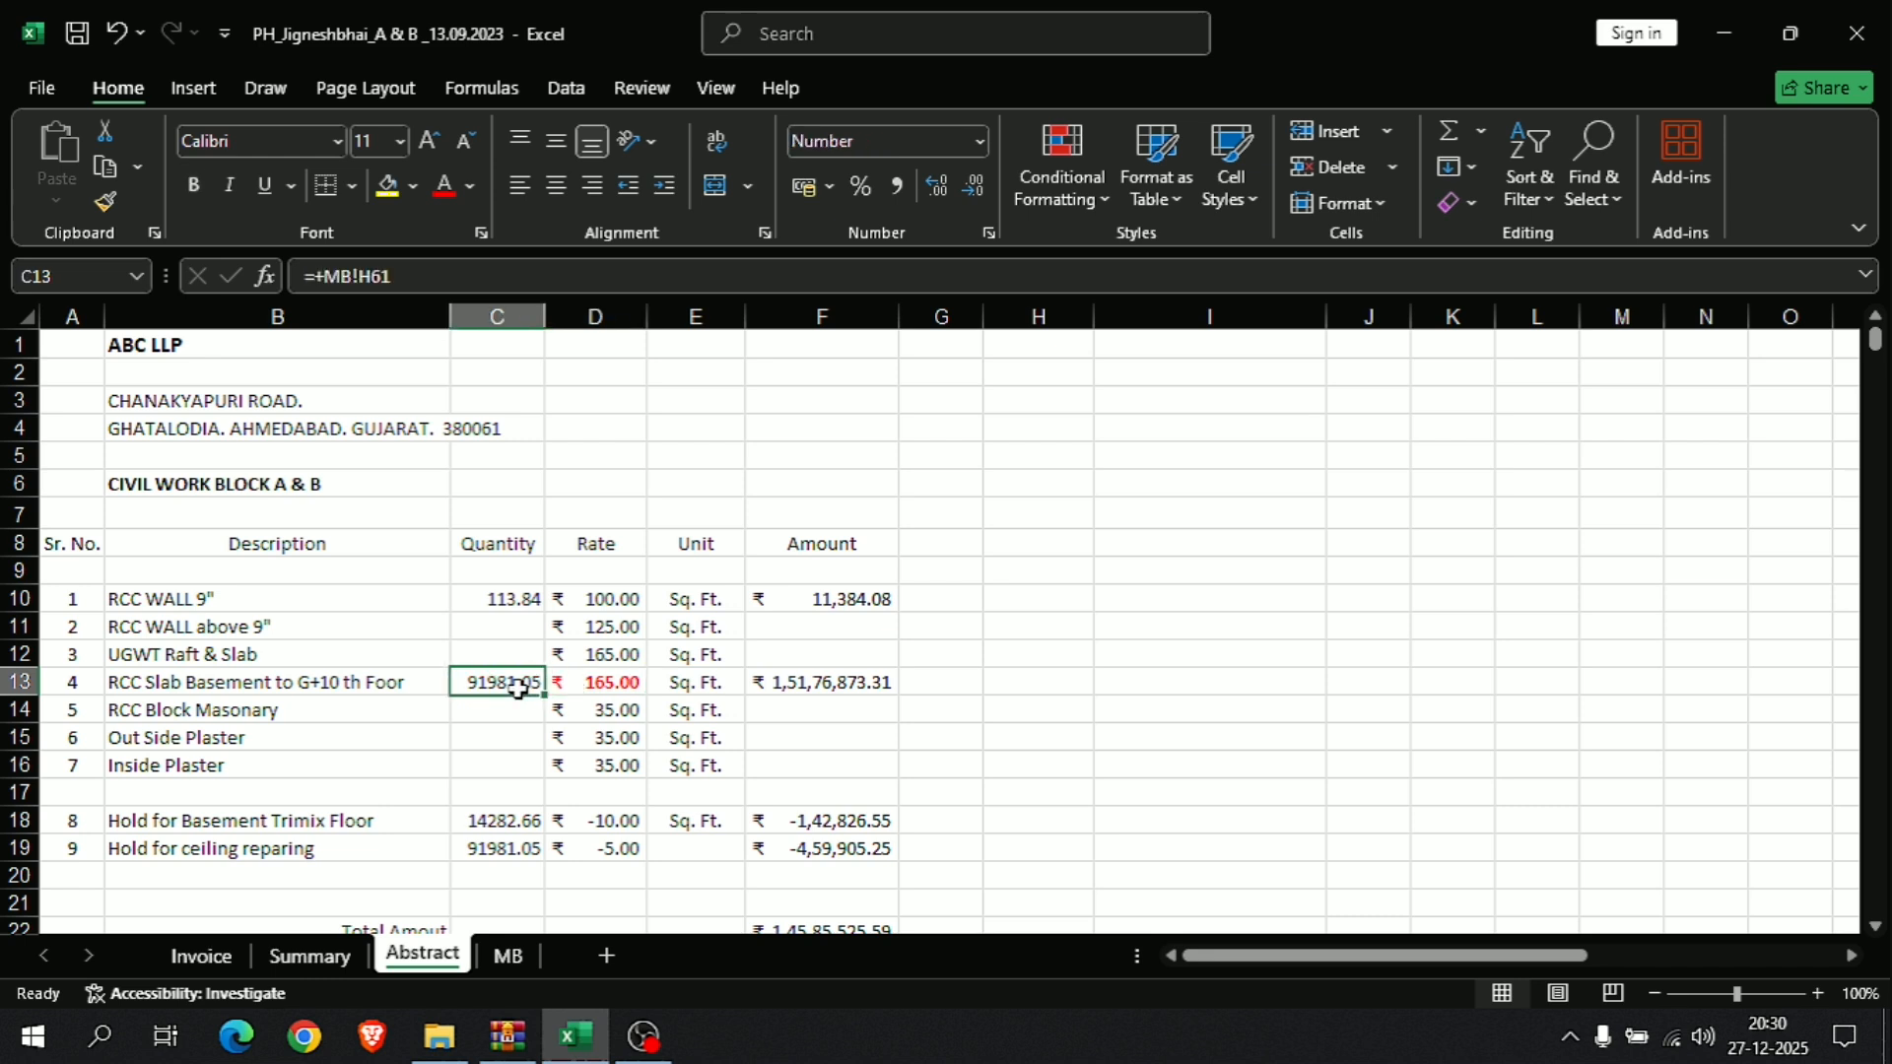
{"action": "left_click", "coordinate": [351, 720]}
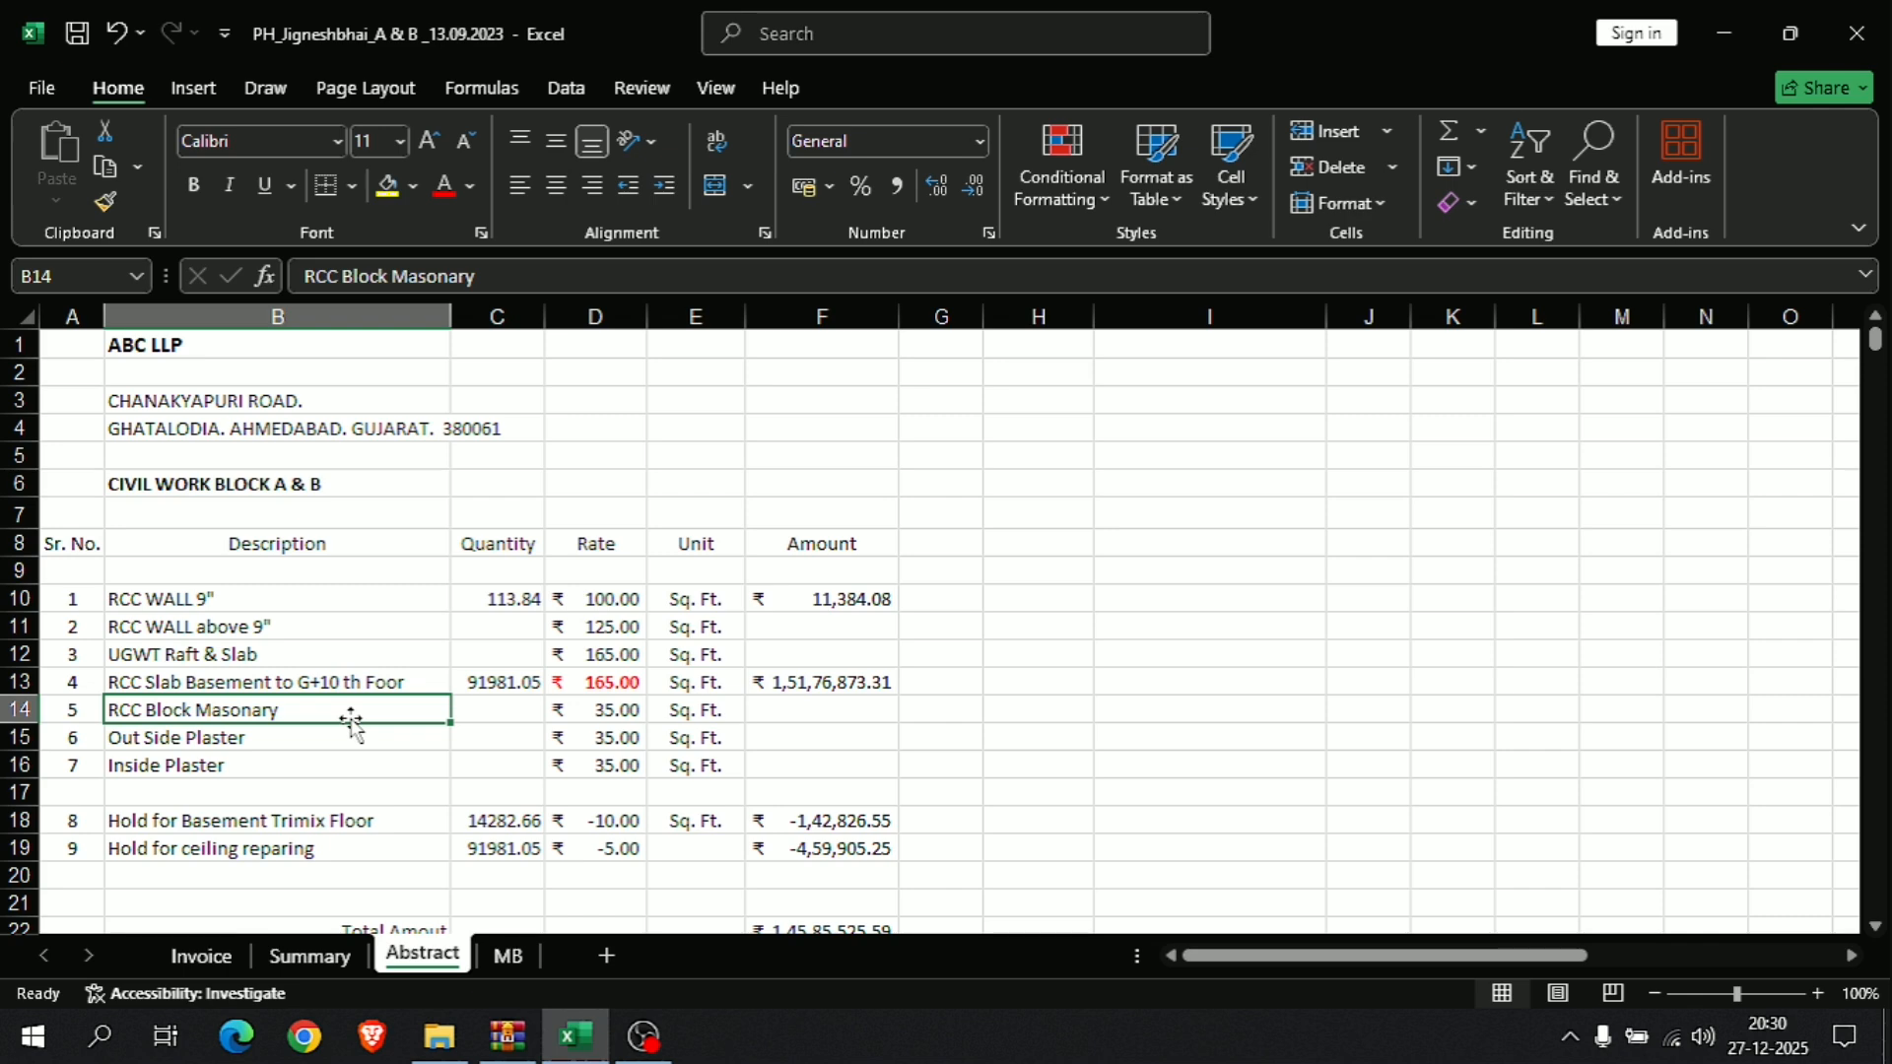
{"action": "left_click", "coordinate": [281, 743]}
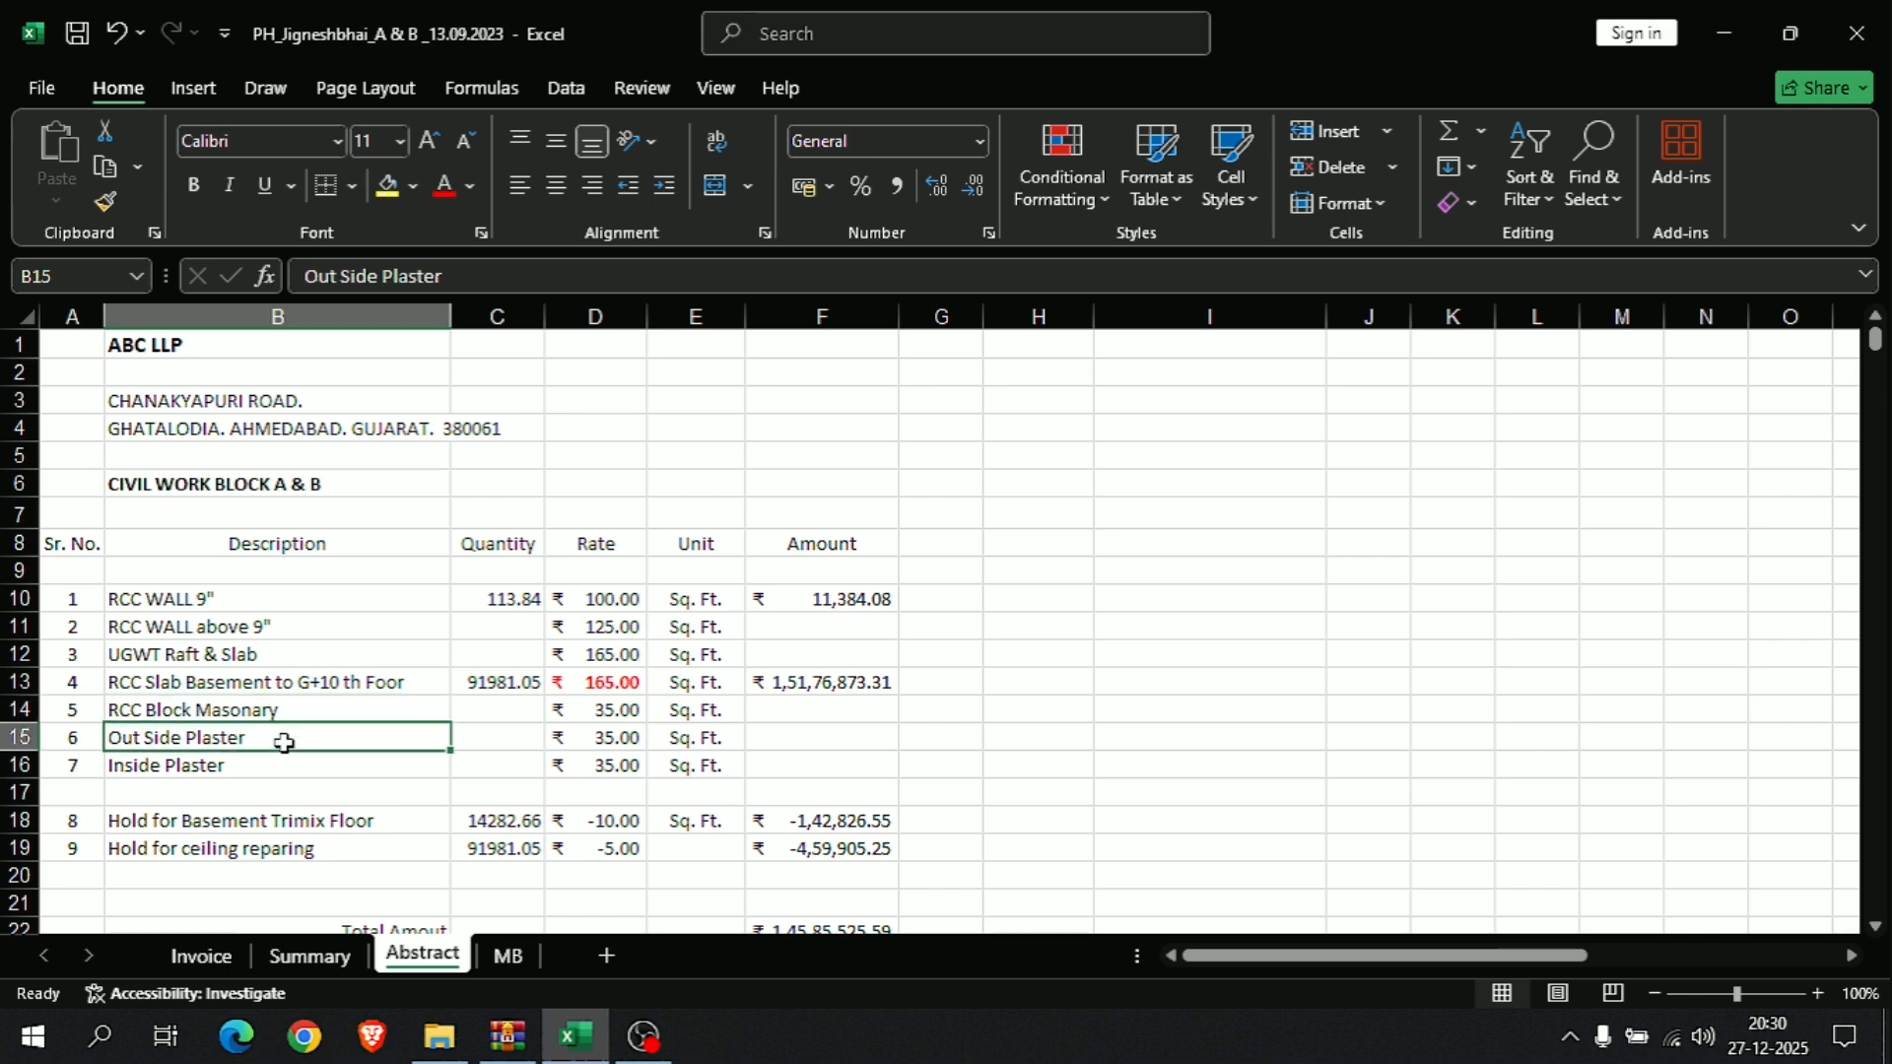
{"action": "left_click", "coordinate": [274, 769]}
{"action": "scroll", "coordinate": [483, 739], "scroll_direction": "down", "scroll_amount": 1}
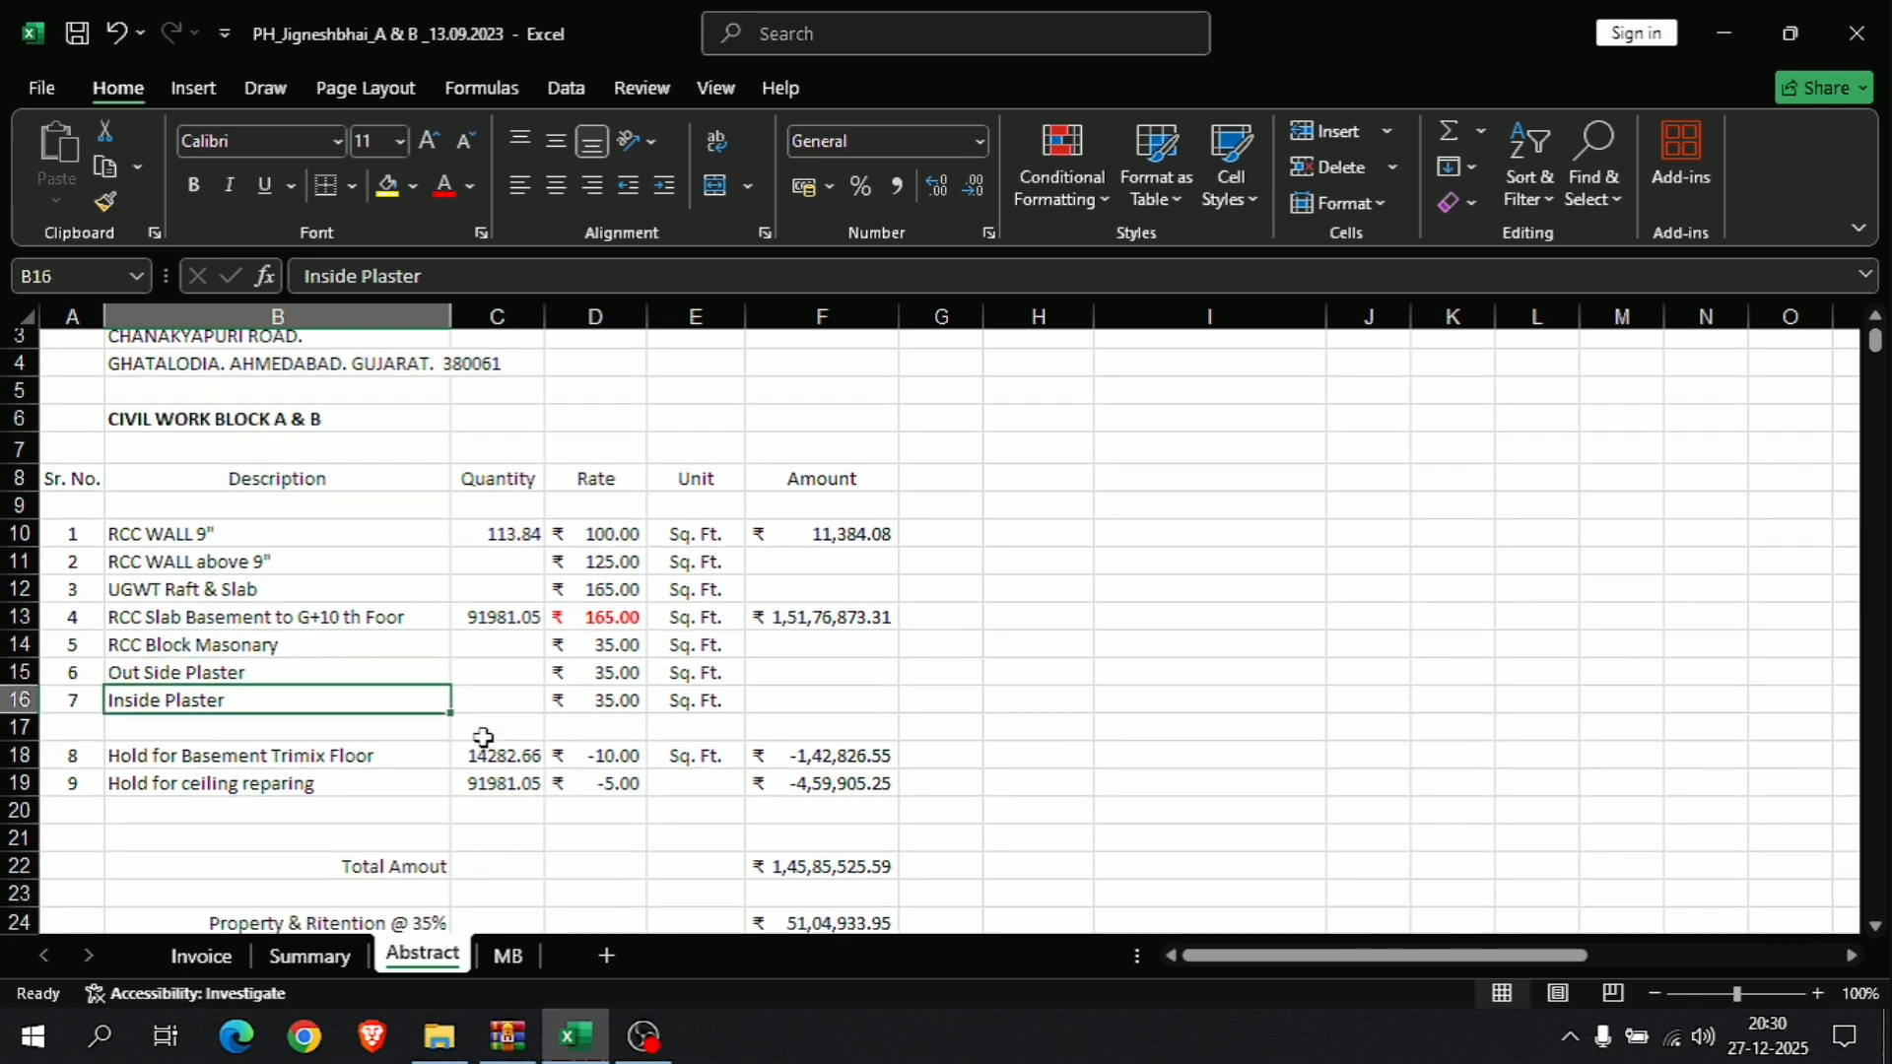
{"action": "scroll", "coordinate": [482, 737], "scroll_direction": "down", "scroll_amount": 1}
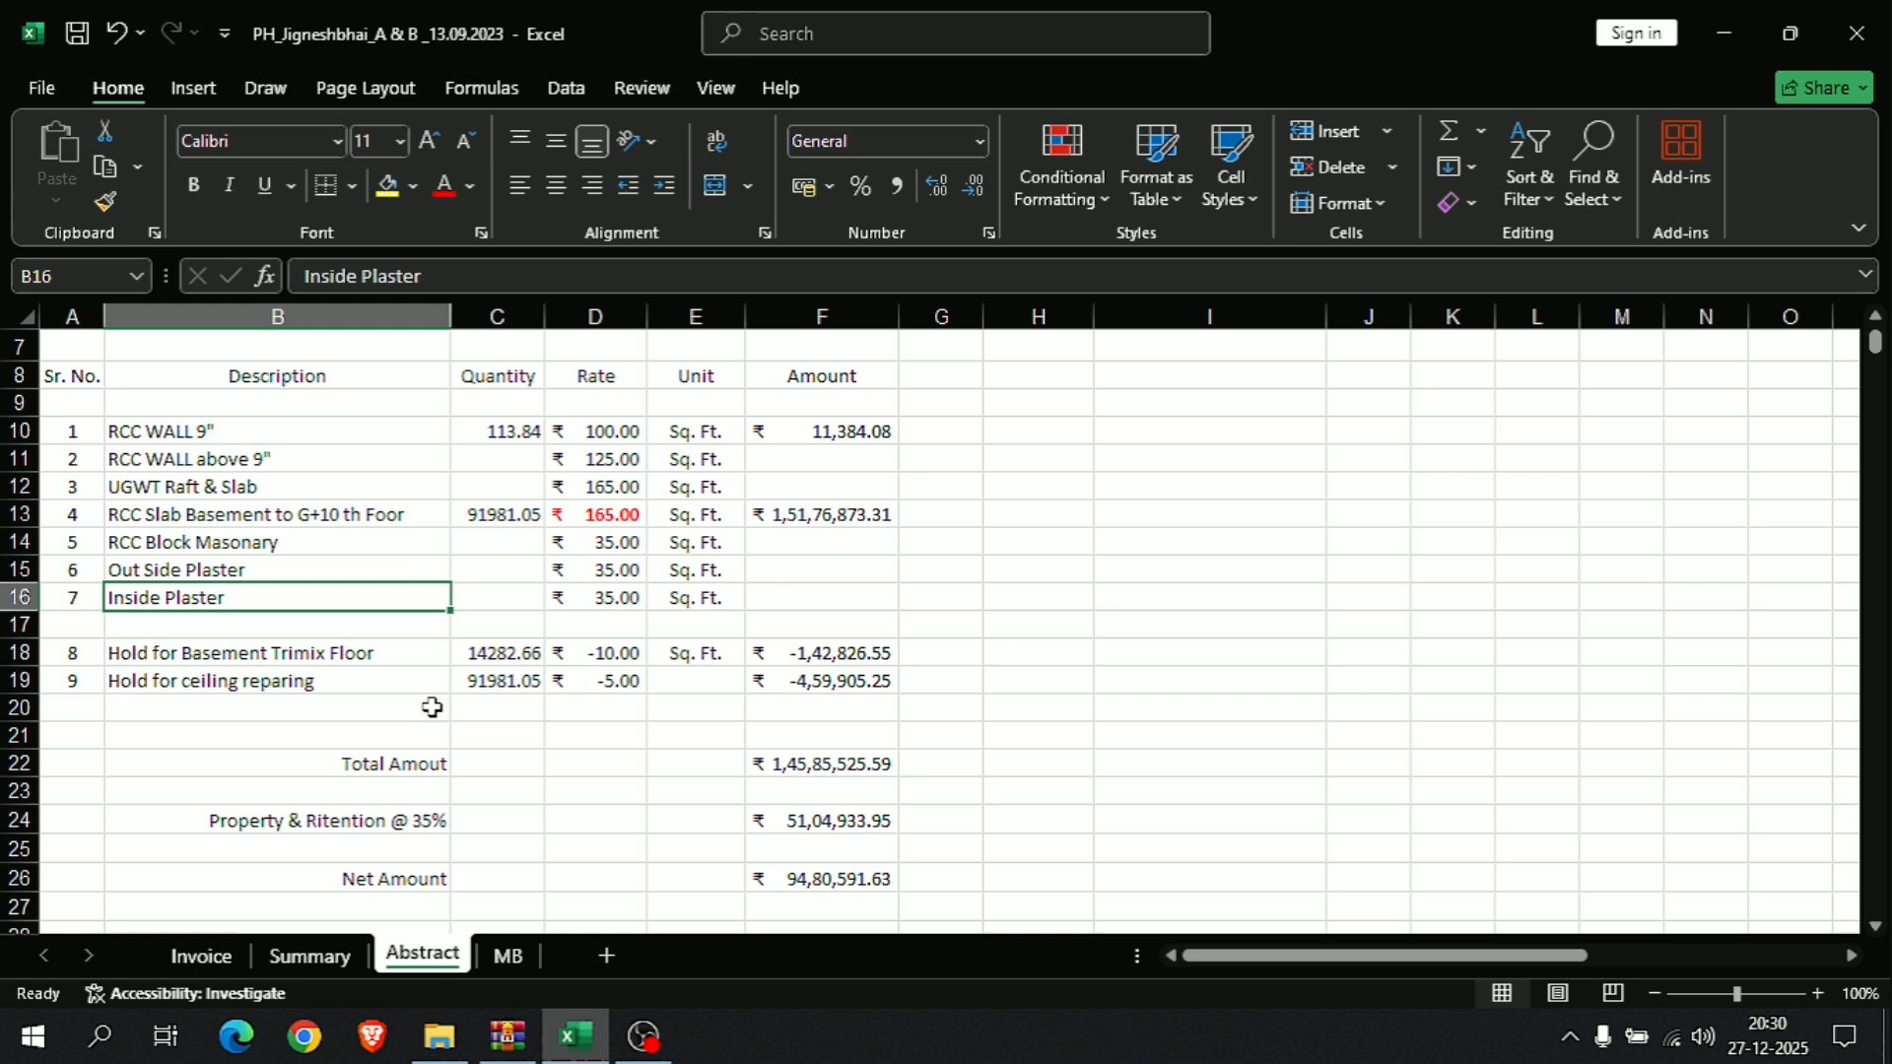
{"action": "left_click", "coordinate": [503, 672]}
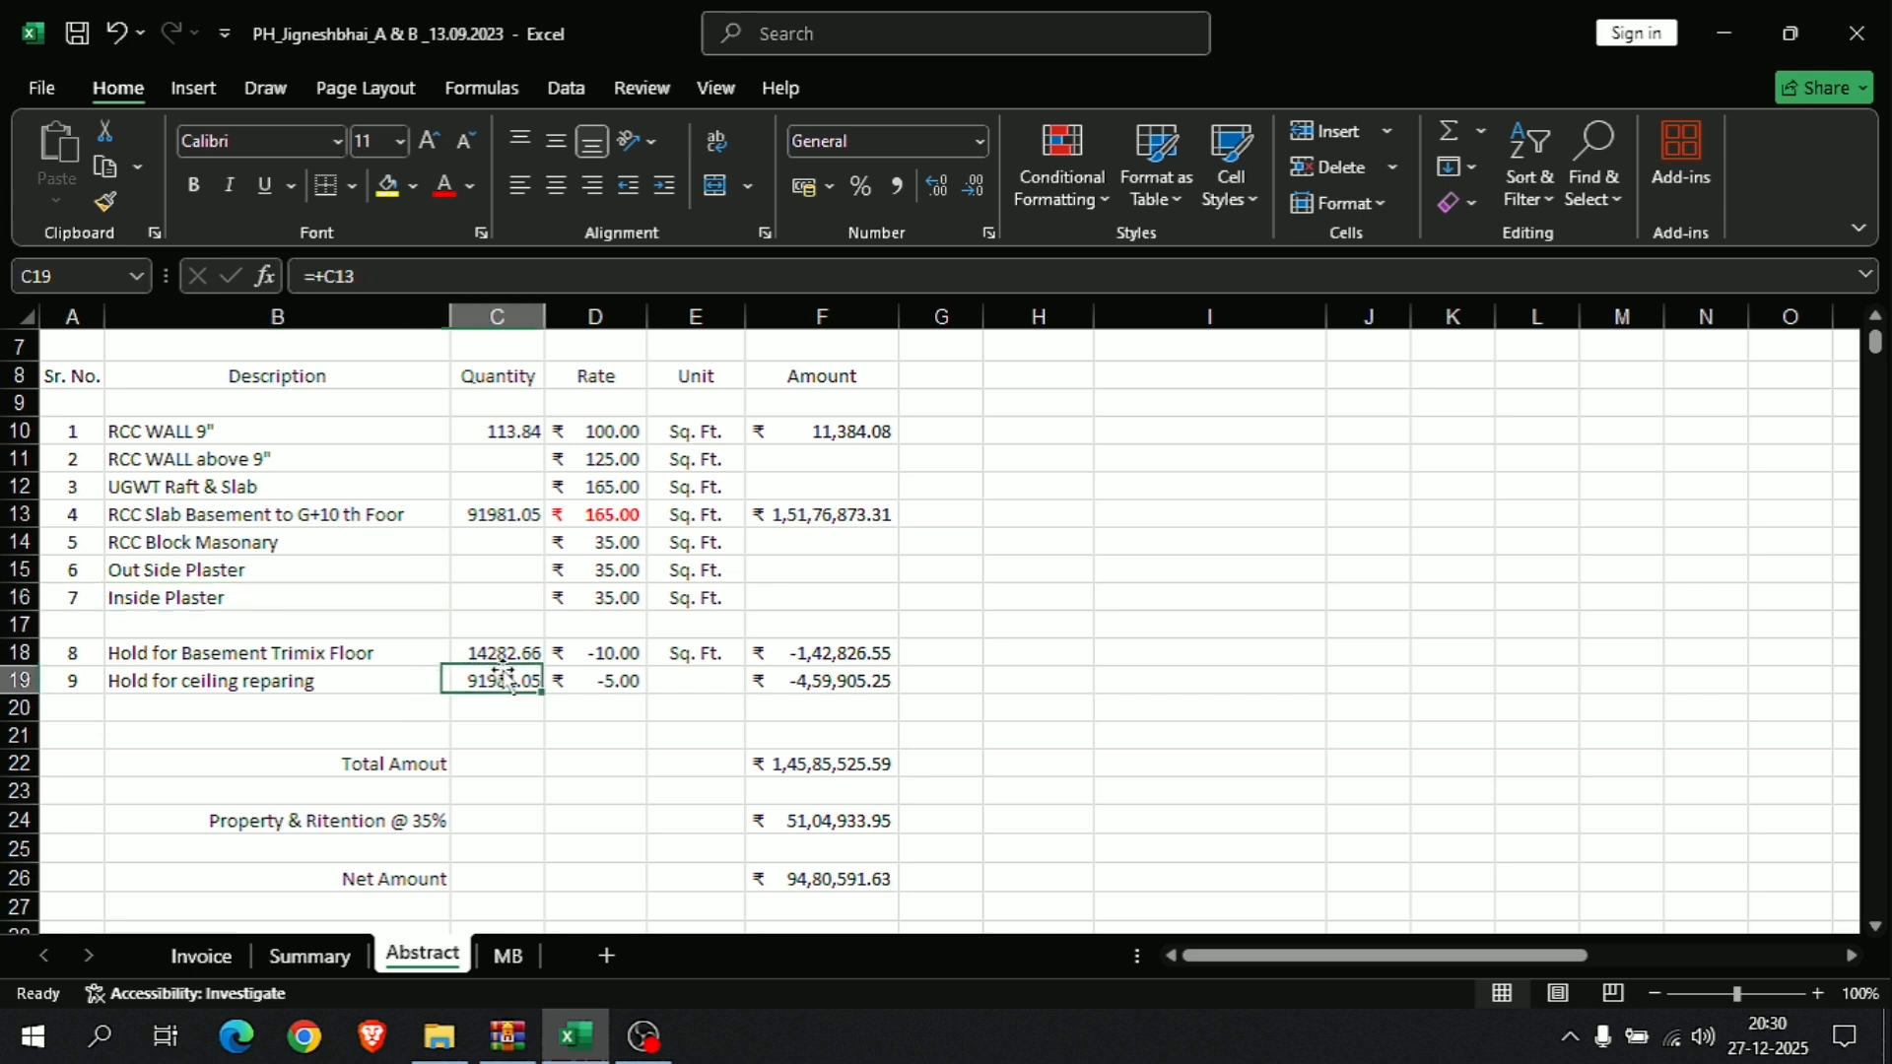
{"action": "left_click", "coordinate": [598, 652]}
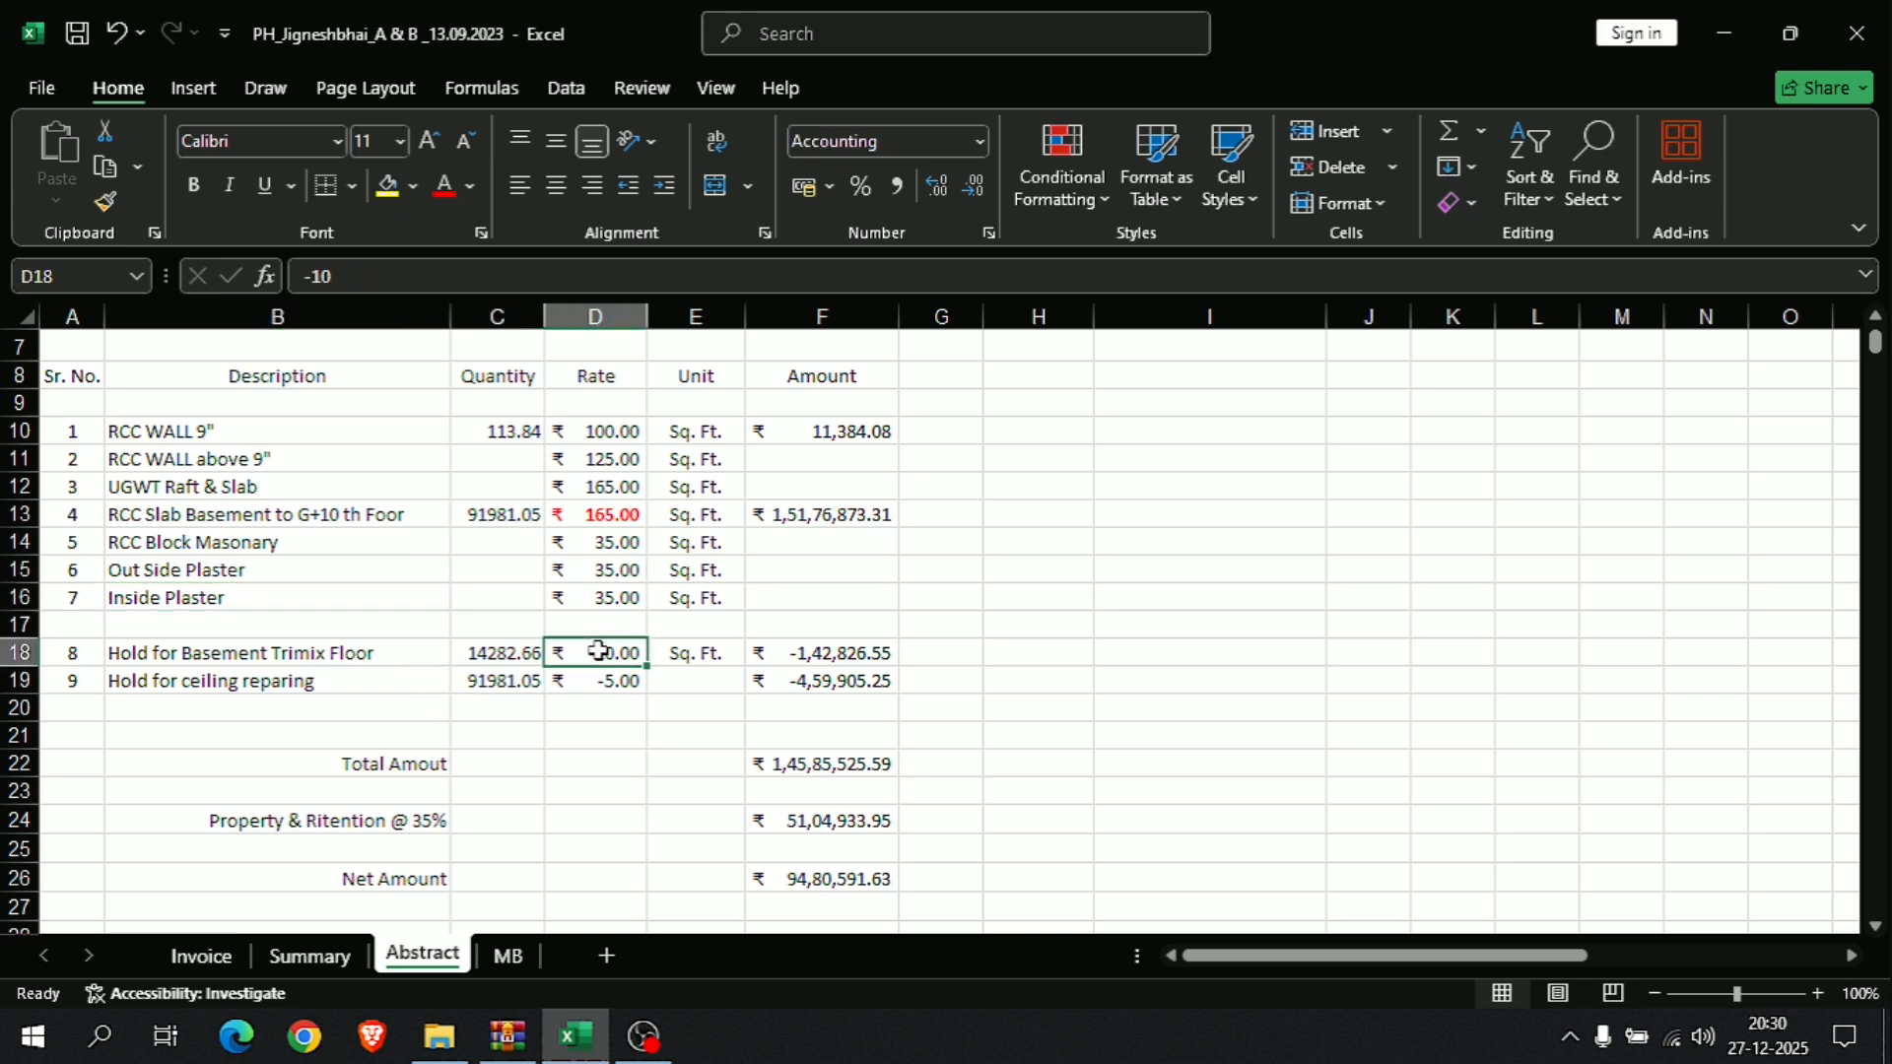
Step: Colour the text of the Basement Trimix Floor and ceiling repairing hold rows, 18 and 19, red
{"action": "left_click", "coordinate": [24, 655]}
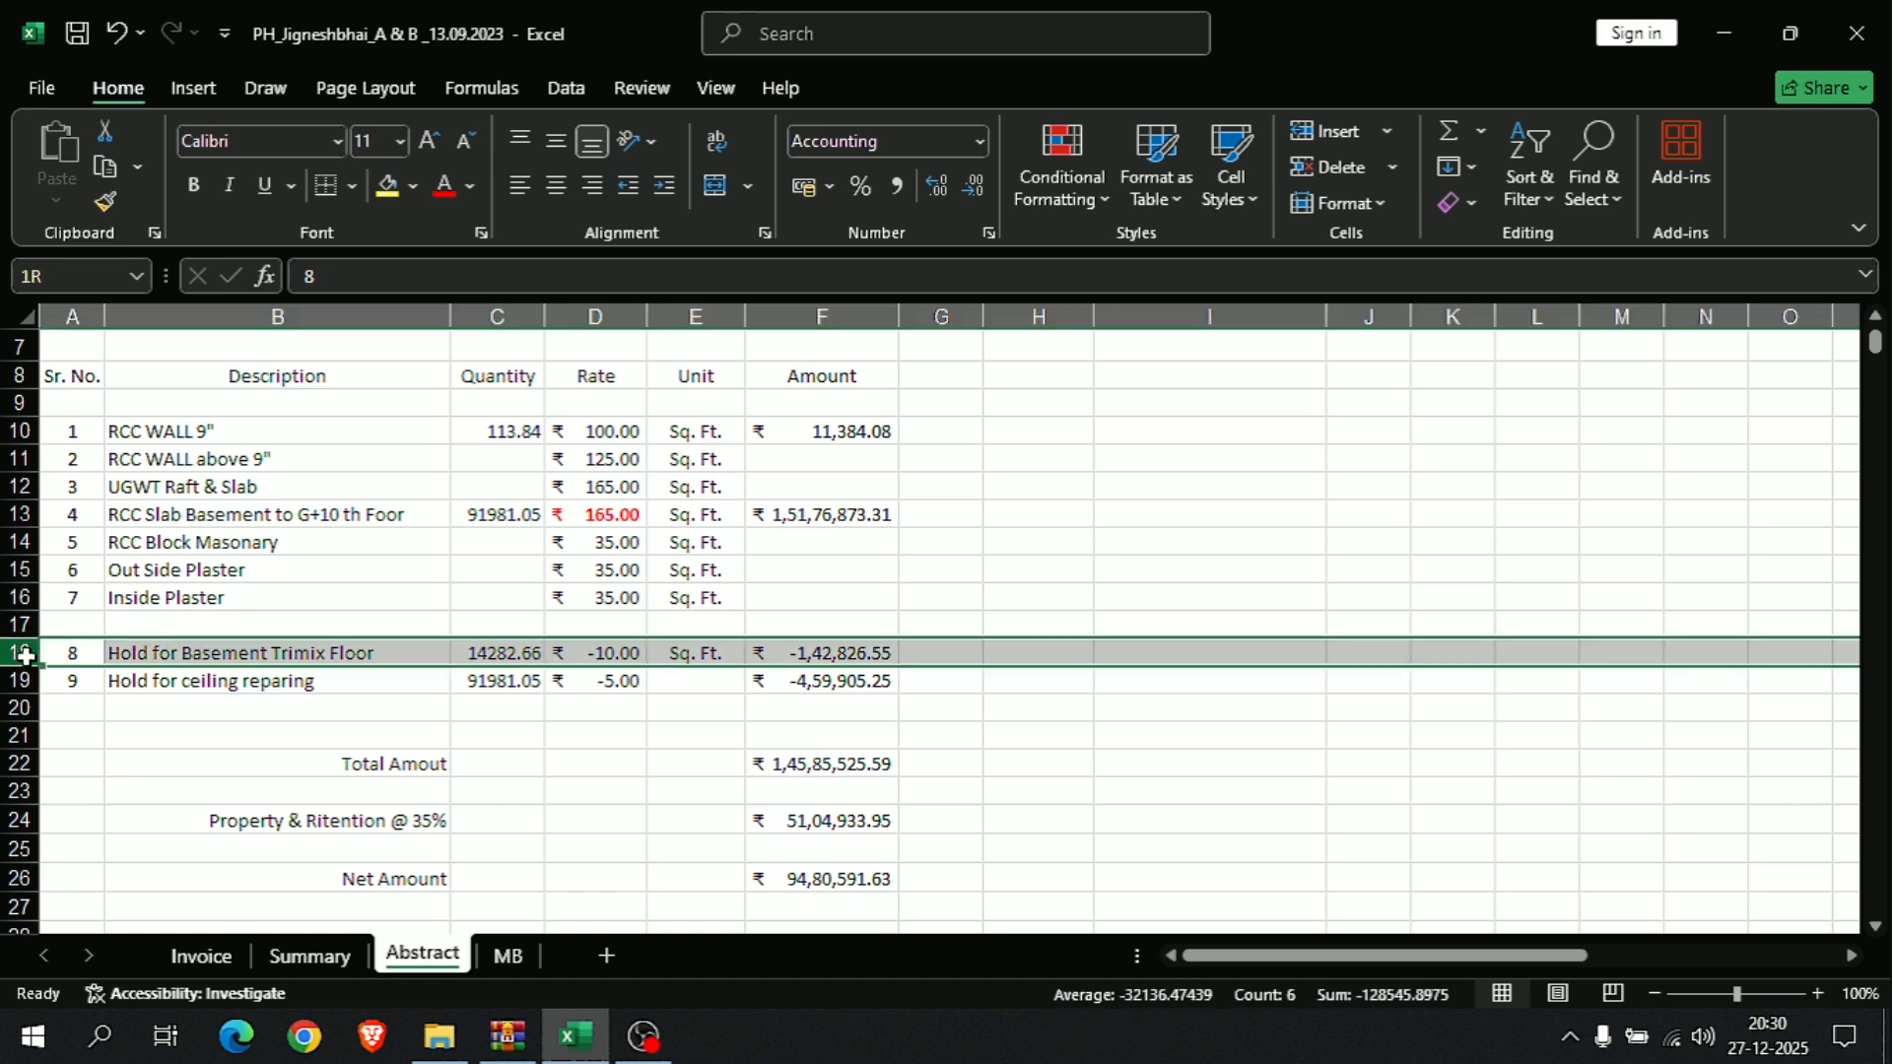
{"action": "left_click_drag", "start_coordinate": [24, 655], "coordinate": [24, 682]}
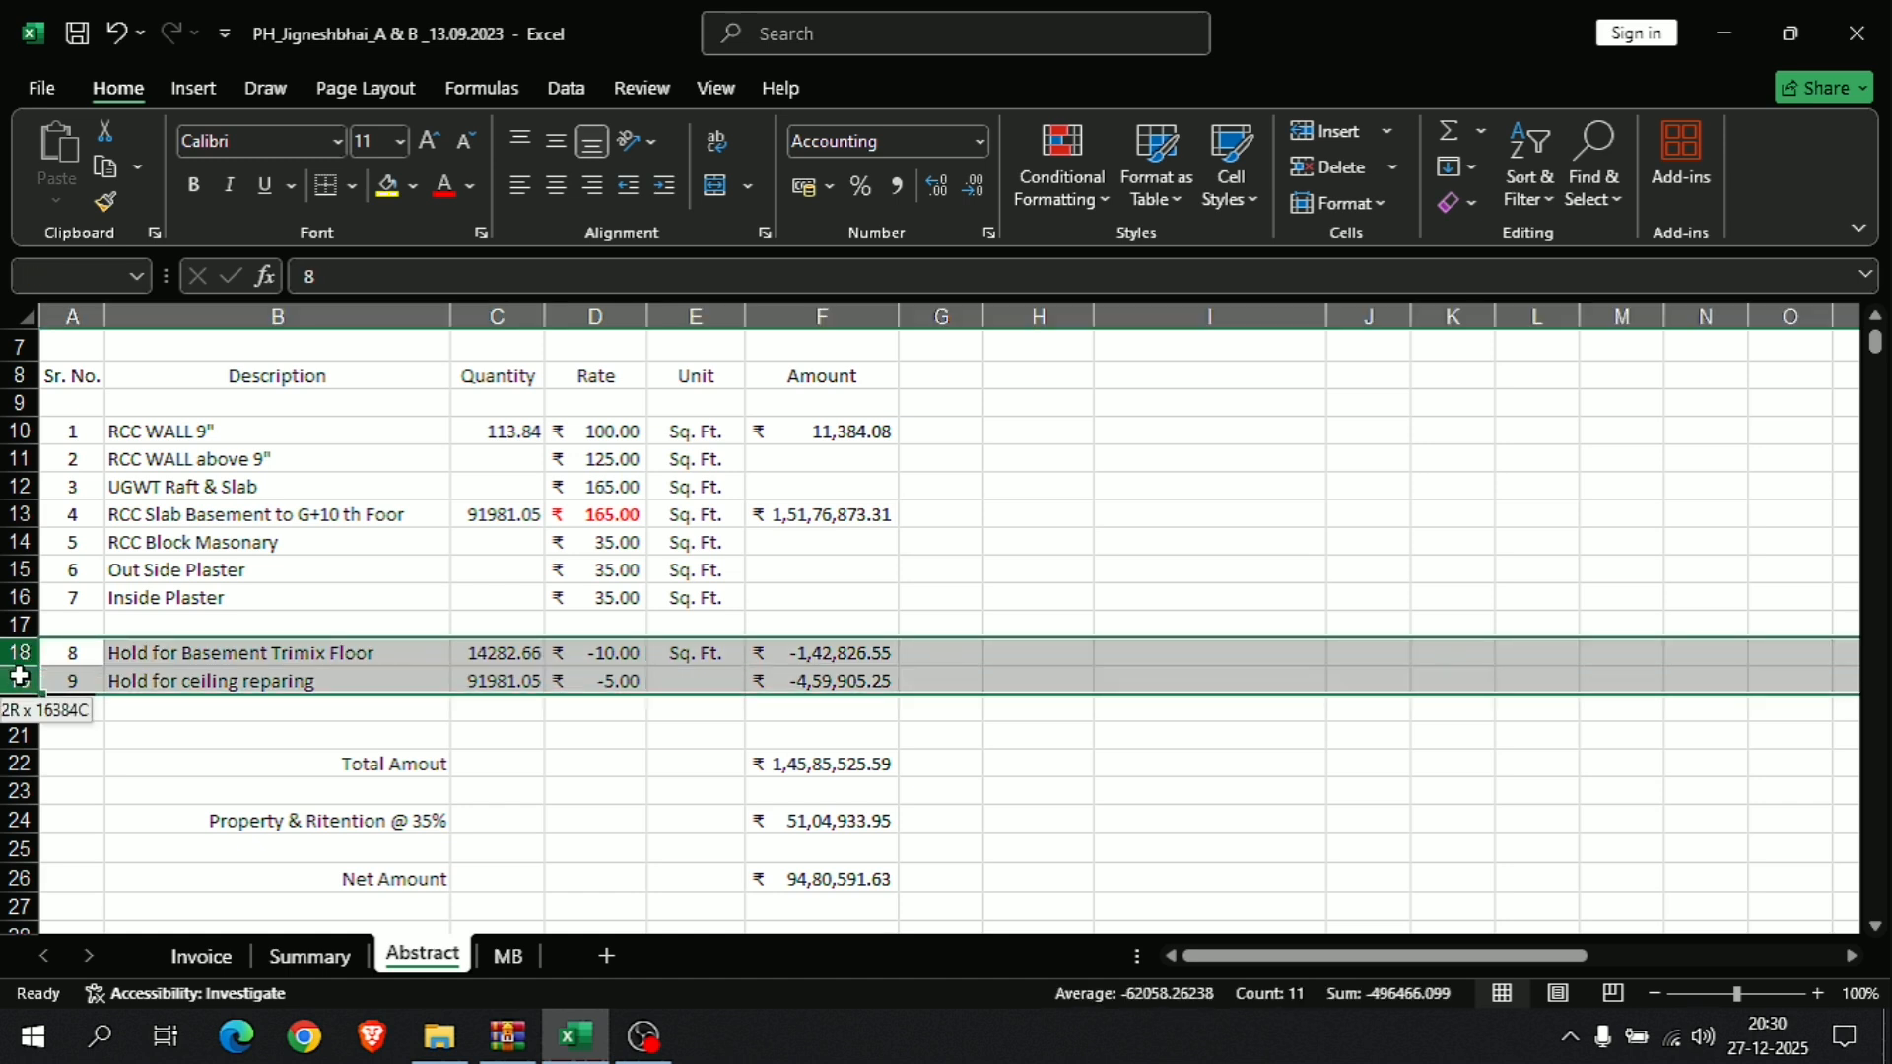
{"action": "left_click", "coordinate": [442, 187]}
{"action": "left_click", "coordinate": [1173, 749]}
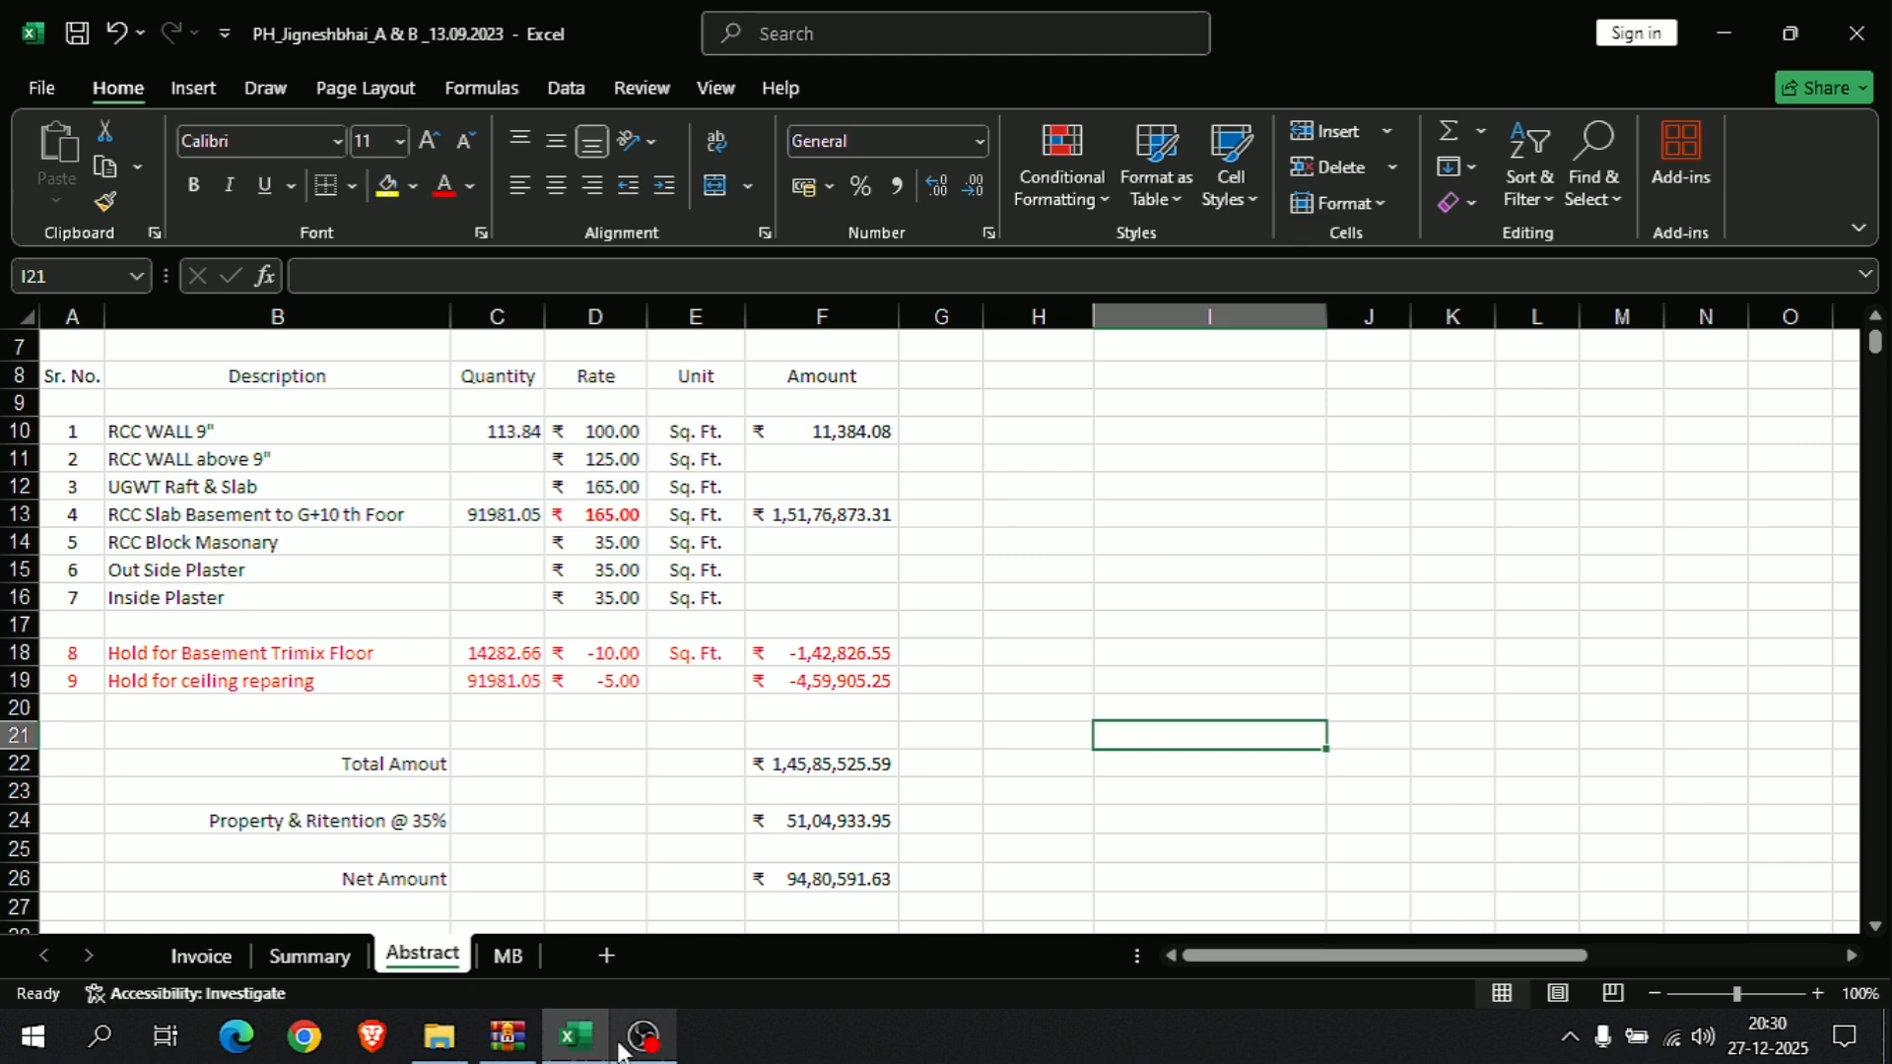
Step: Look over the MB sheet's measurement layout, from the RCC wall sections down to the RCC slab section
{"action": "left_click", "coordinate": [520, 956]}
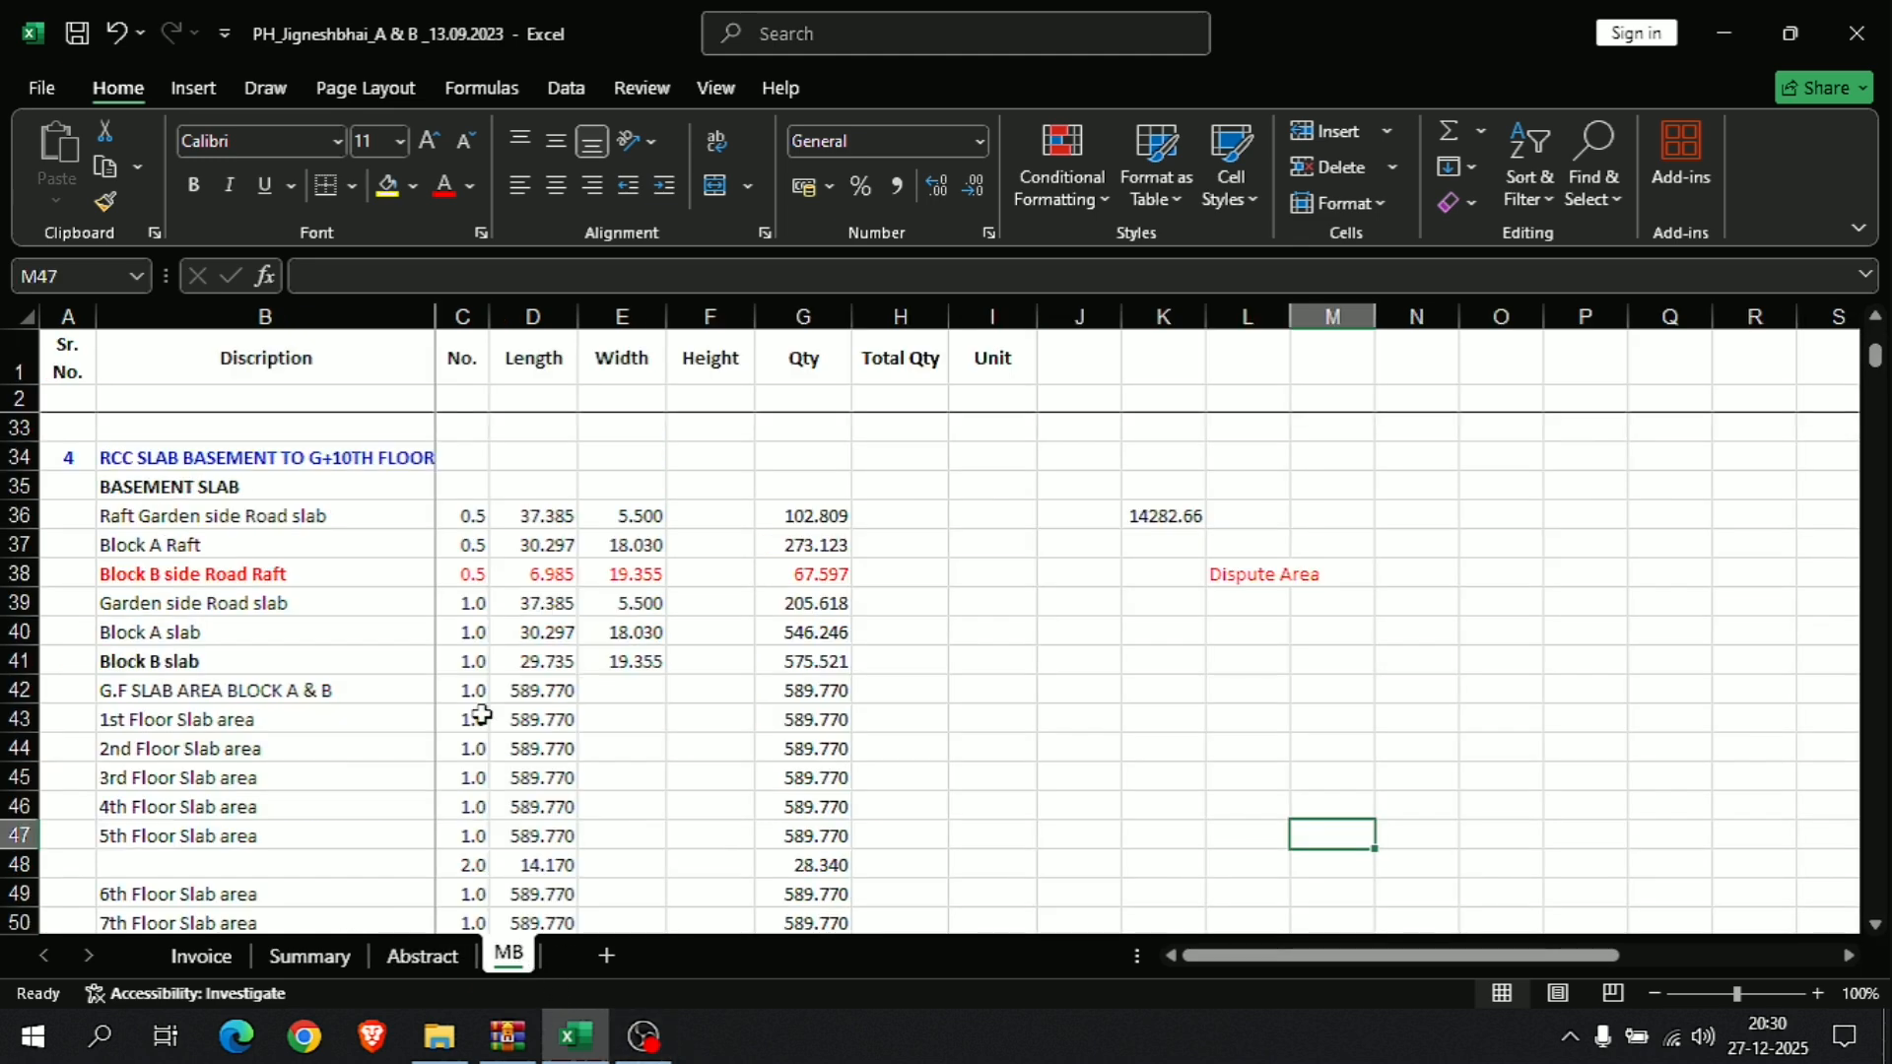
{"action": "scroll", "coordinate": [482, 714], "scroll_direction": "up", "scroll_amount": 10}
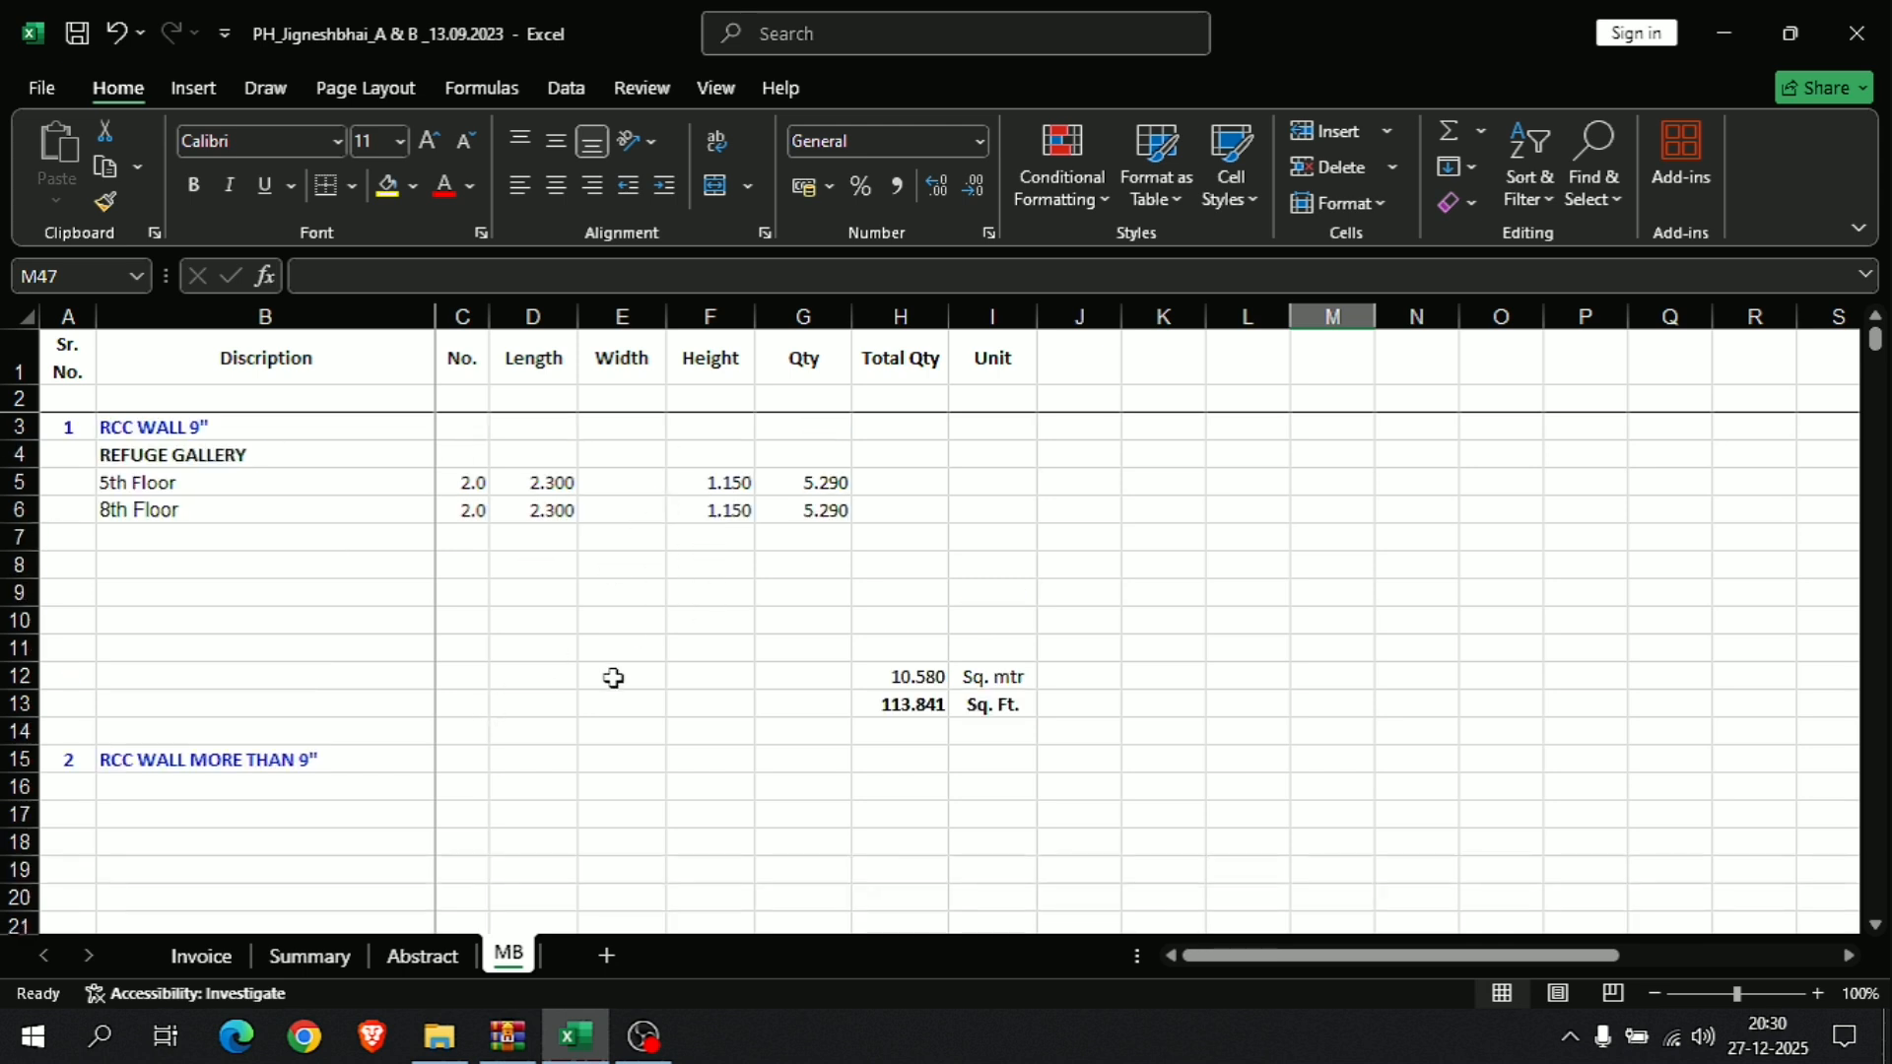
{"action": "scroll", "coordinate": [613, 678], "scroll_direction": "down", "scroll_amount": 3}
{"action": "scroll", "coordinate": [613, 678], "scroll_direction": "down", "scroll_amount": 6}
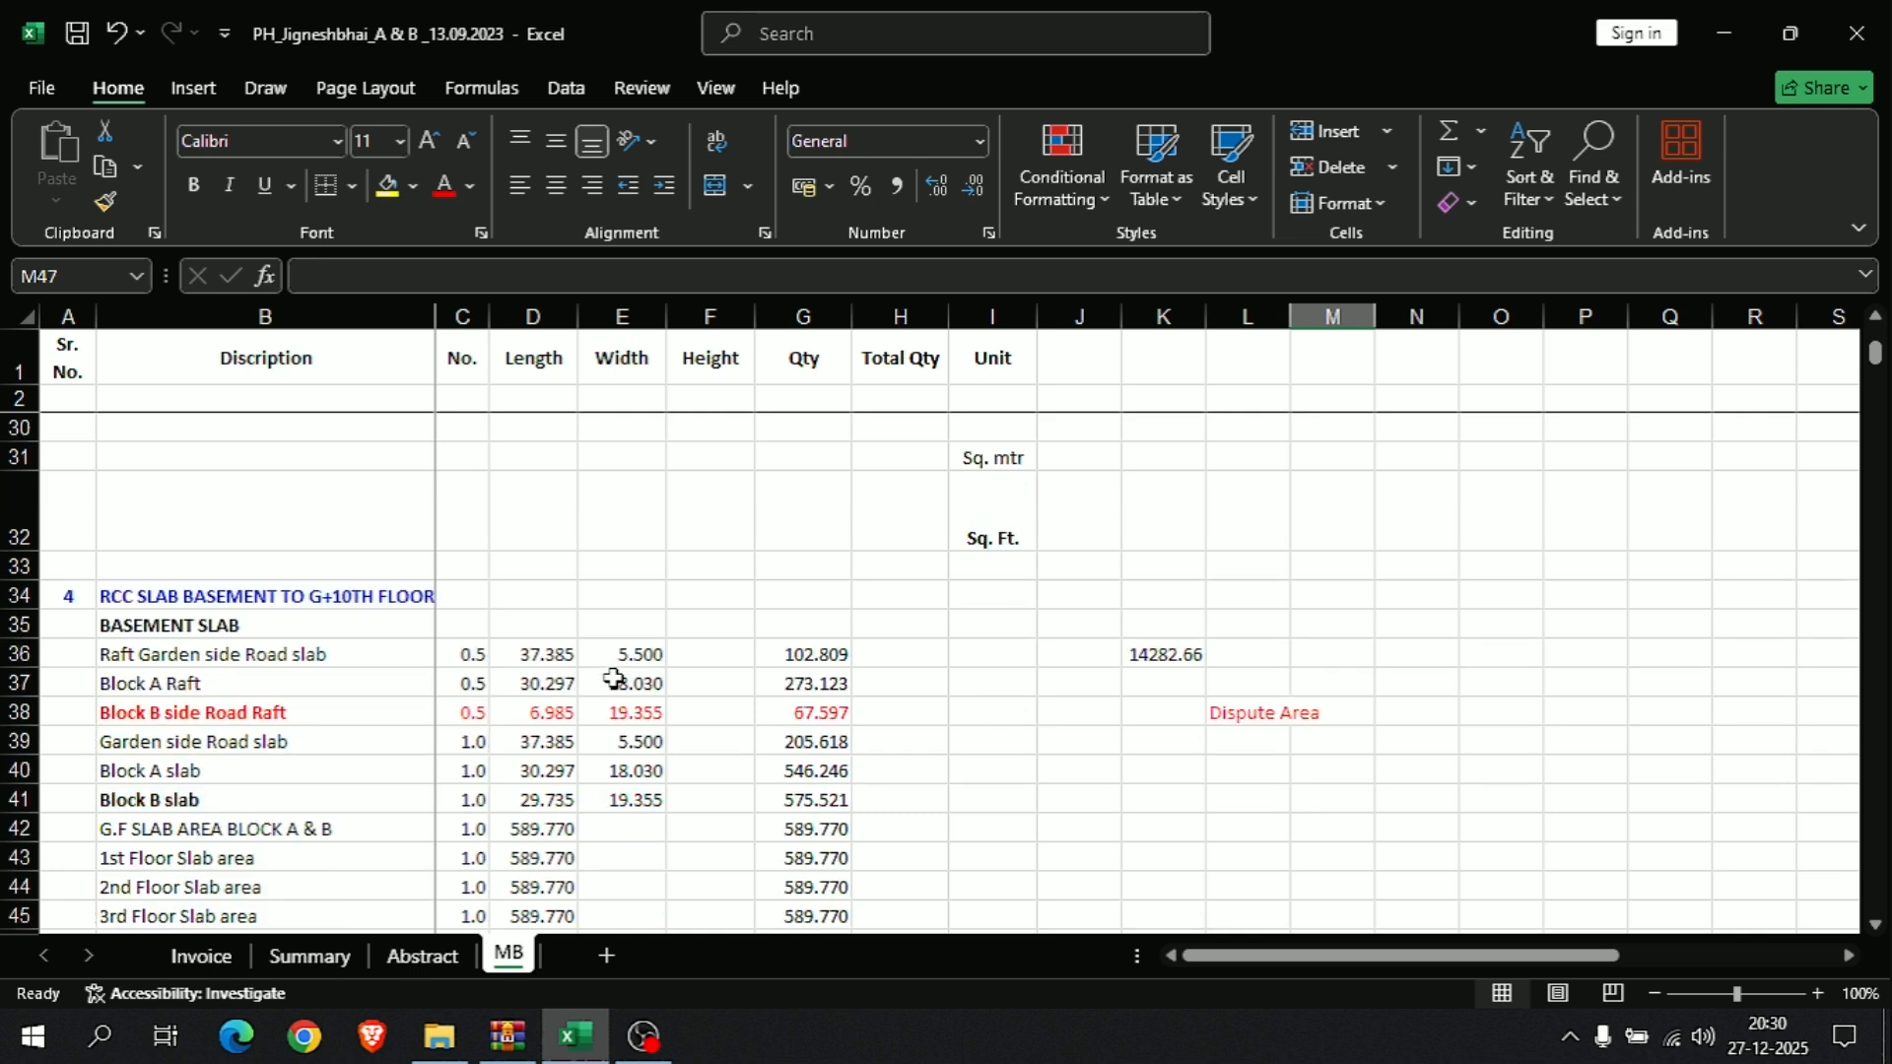
Step: Go through the descriptions of the raft, basement and floor slab entries under the RCC slab item
{"action": "left_click", "coordinate": [222, 654]}
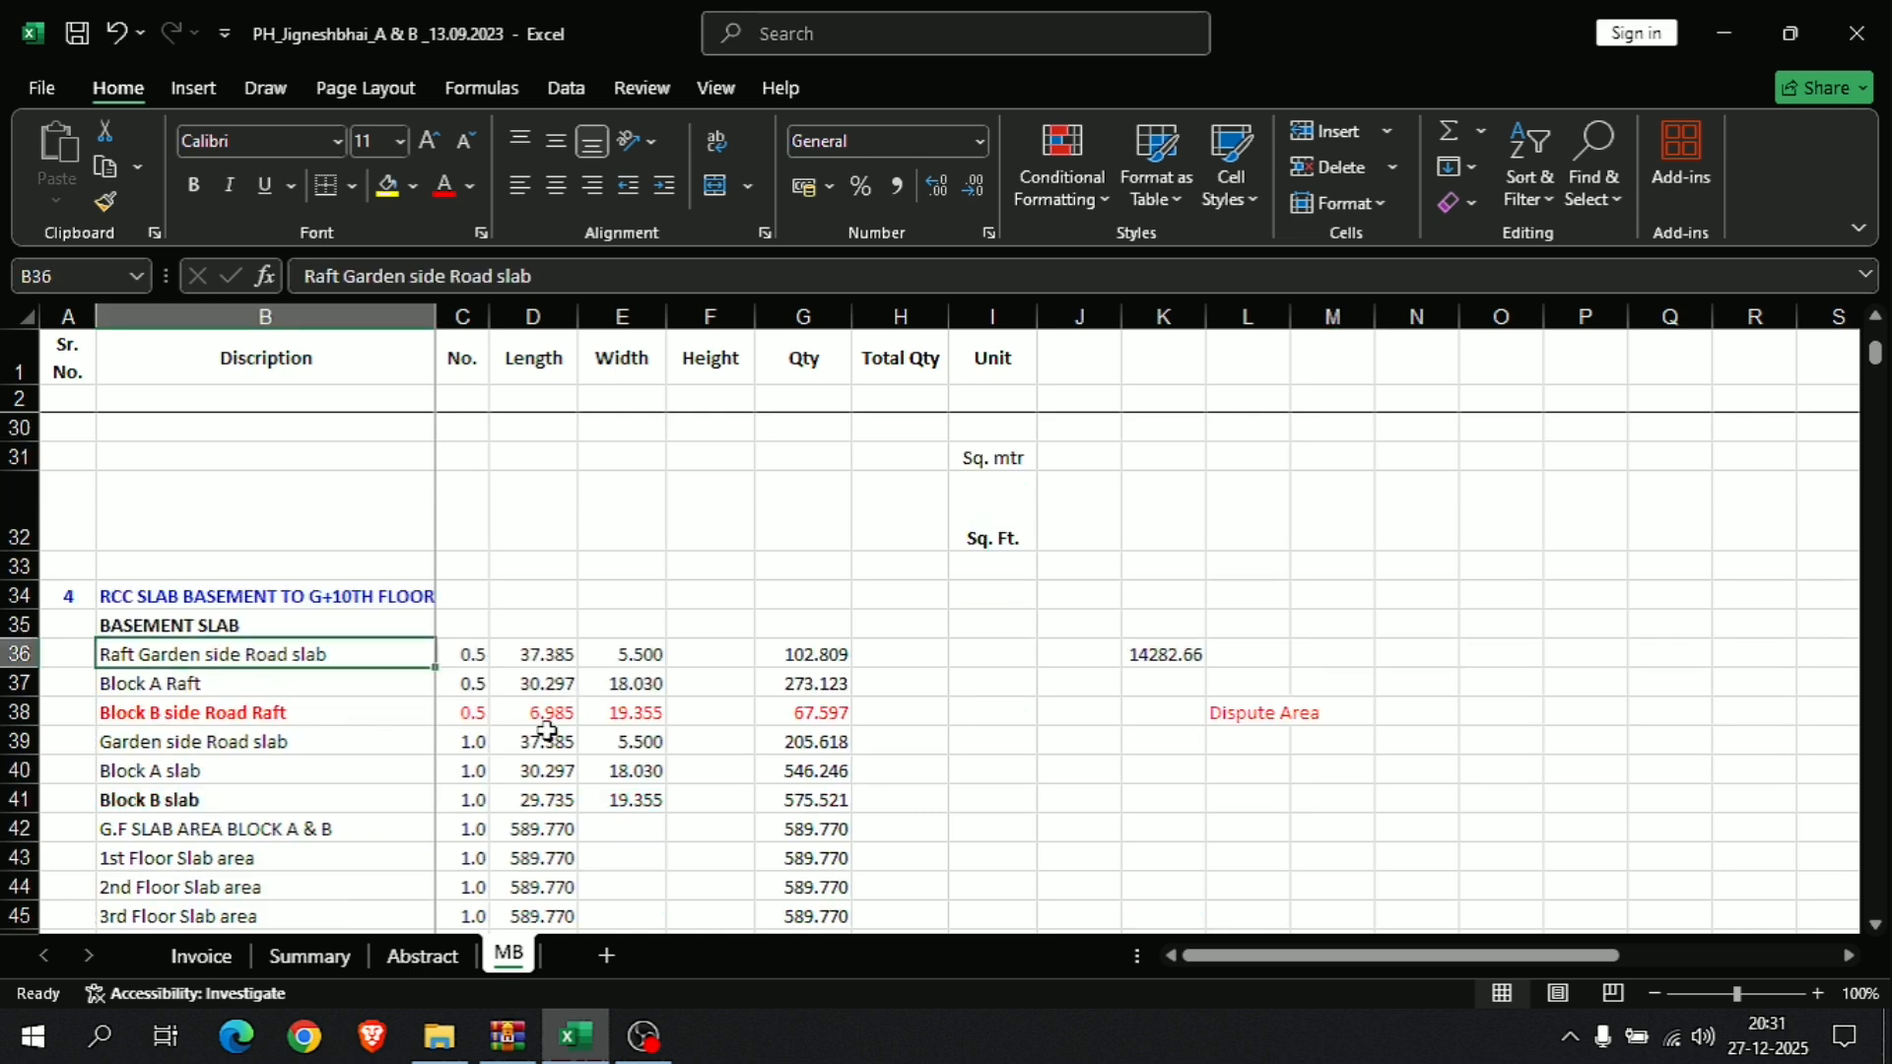
{"action": "key", "text": "Down"}
{"action": "key", "text": "Down"}
{"action": "key", "text": "Down"}
{"action": "key", "text": "Down"}
{"action": "key", "text": "Down"}
{"action": "key", "text": "Down"}
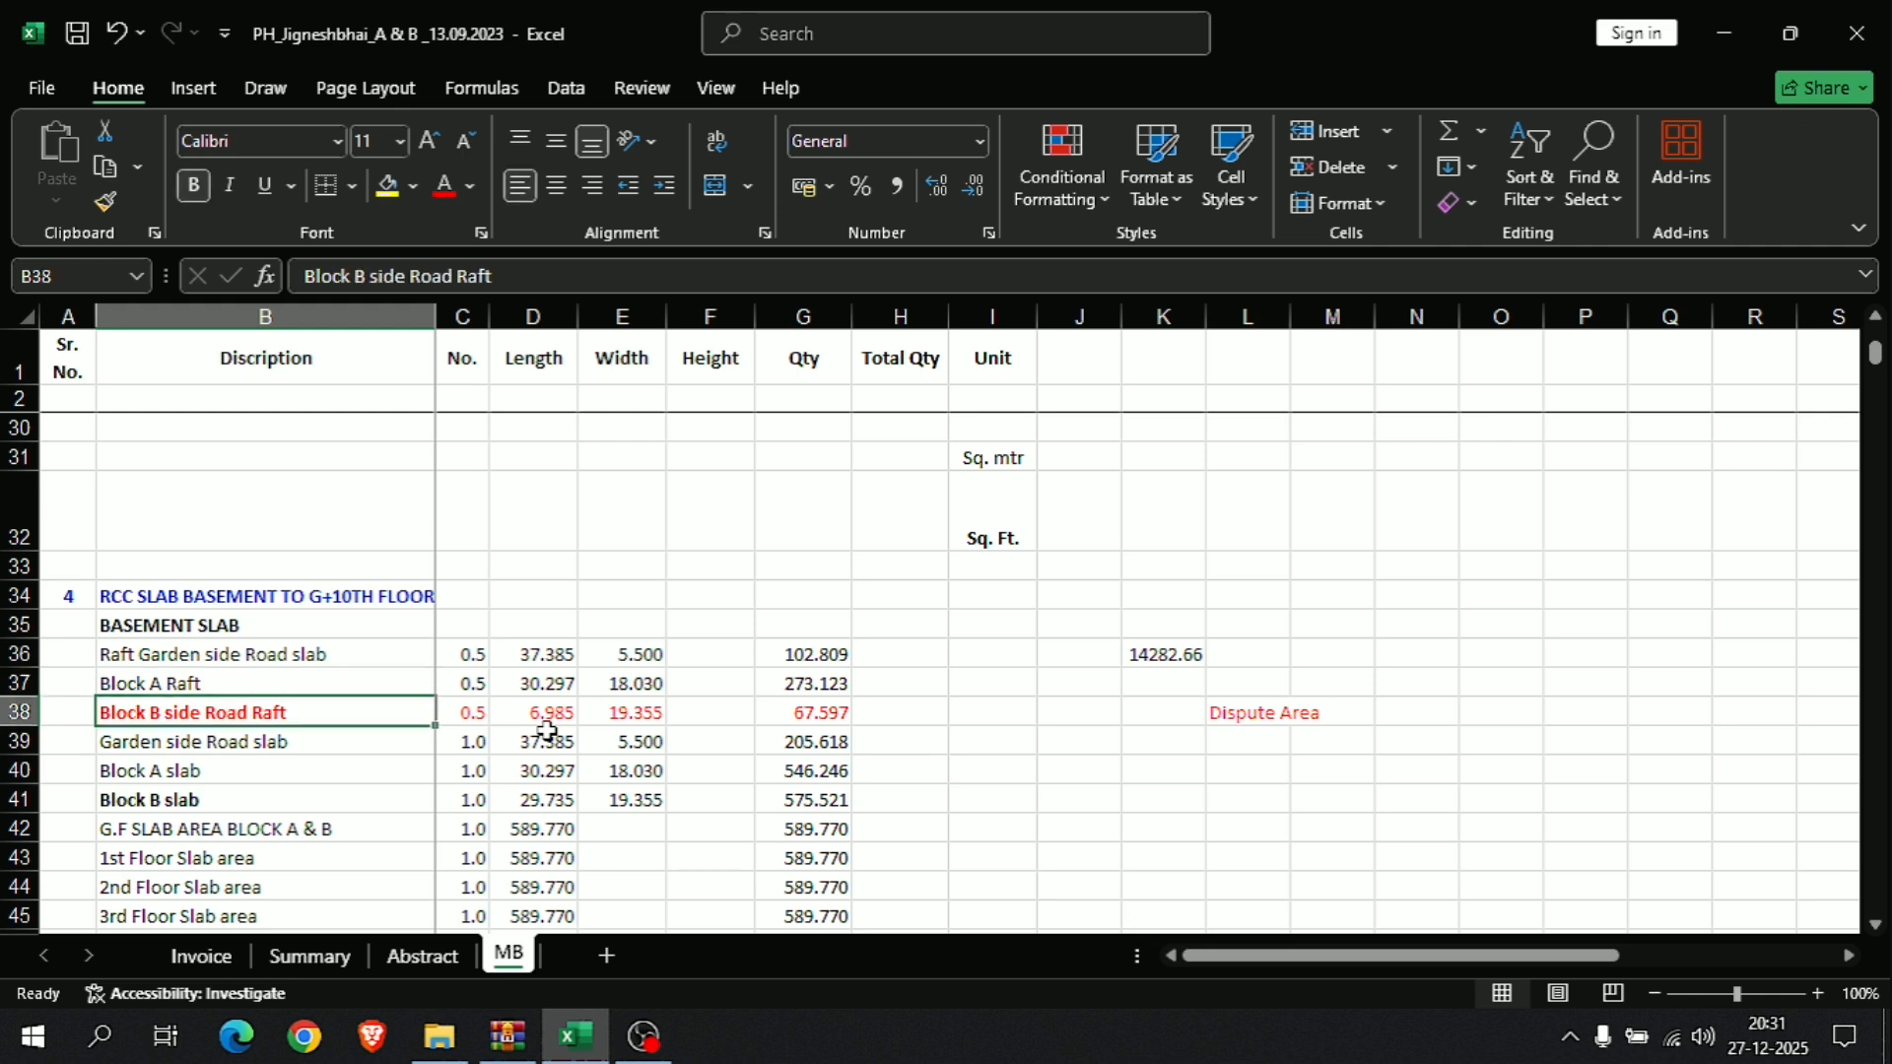
{"action": "key", "text": "Down"}
{"action": "key", "text": "Down"}
{"action": "key", "text": "Down"}
{"action": "key", "text": "Down"}
{"action": "key", "text": "Down"}
{"action": "key", "text": "Down"}
{"action": "key", "text": "Down"}
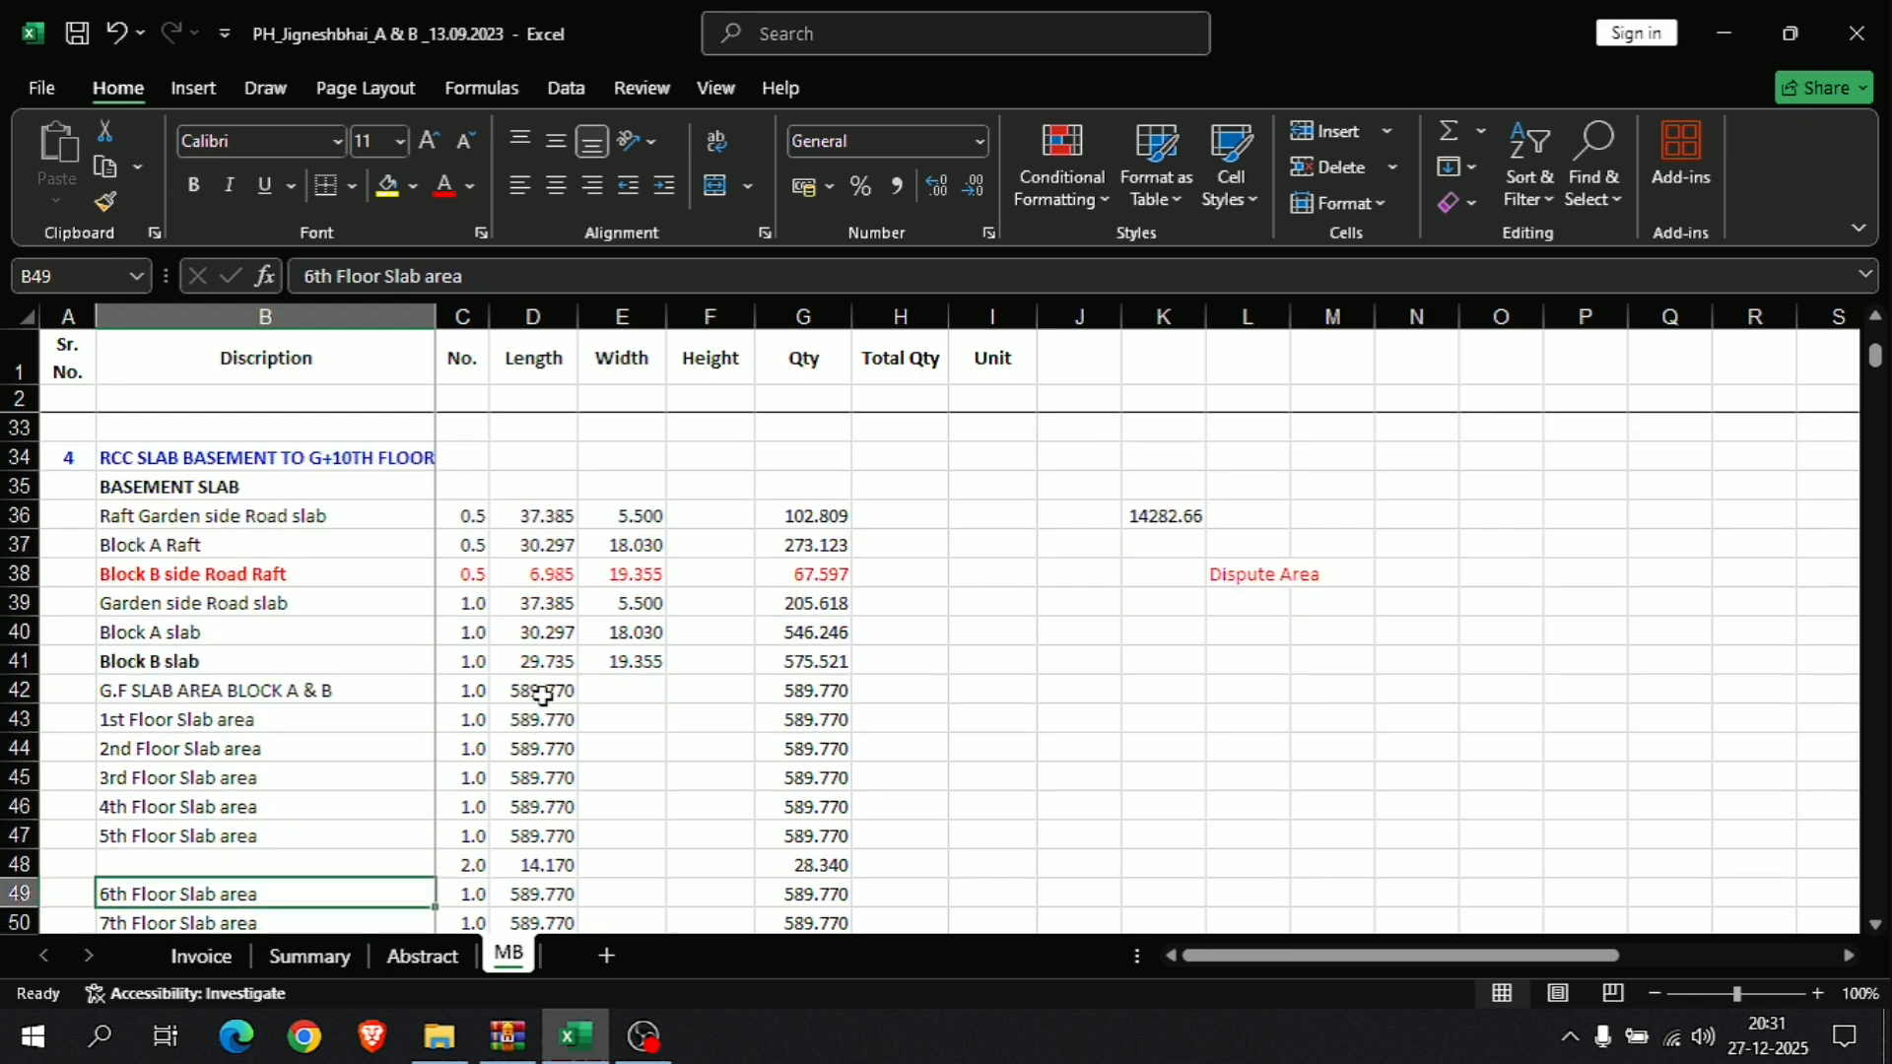
Step: Examine the length values and formulas of the ground floor slab and the raft and basement slab entries above it
{"action": "left_click", "coordinate": [375, 697]}
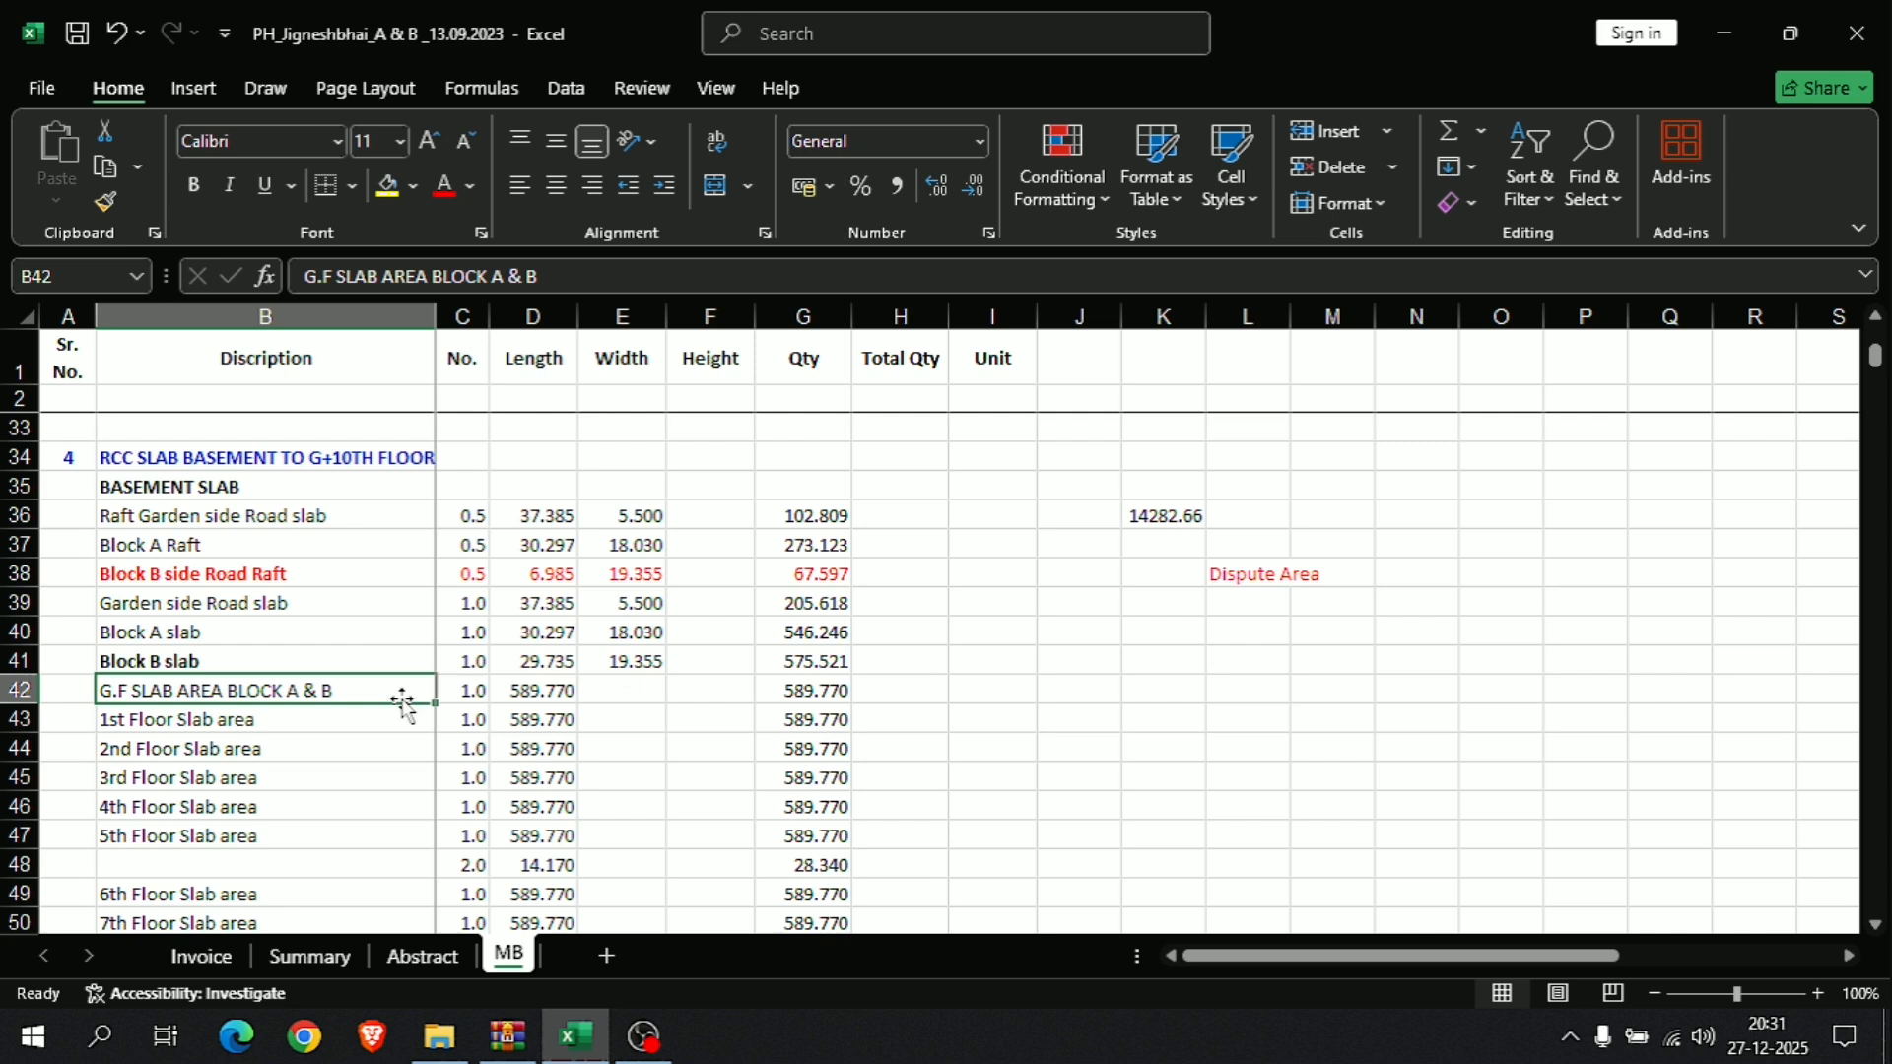
{"action": "left_click", "coordinate": [523, 706]}
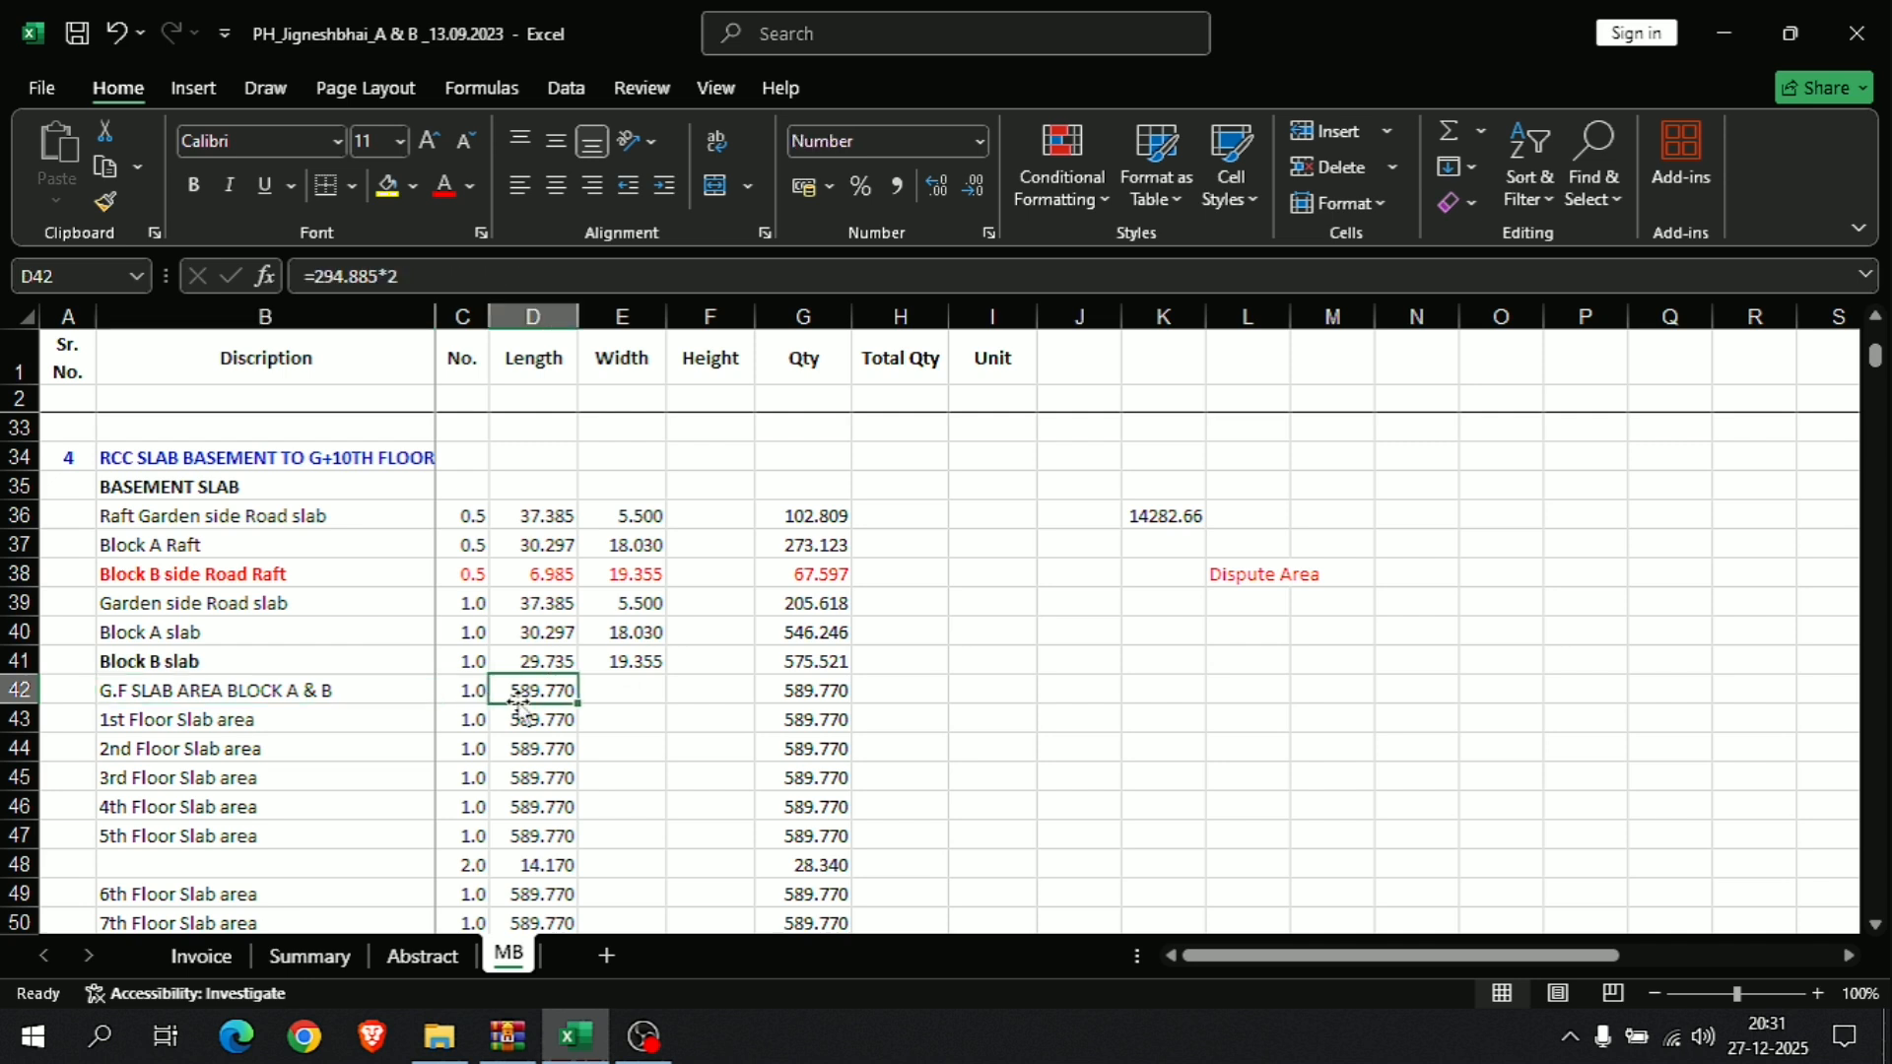
{"action": "key", "text": "Up"}
{"action": "key", "text": "Up"}
{"action": "key", "text": "Up"}
{"action": "key", "text": "Up"}
{"action": "key", "text": "Up"}
{"action": "key", "text": "Up"}
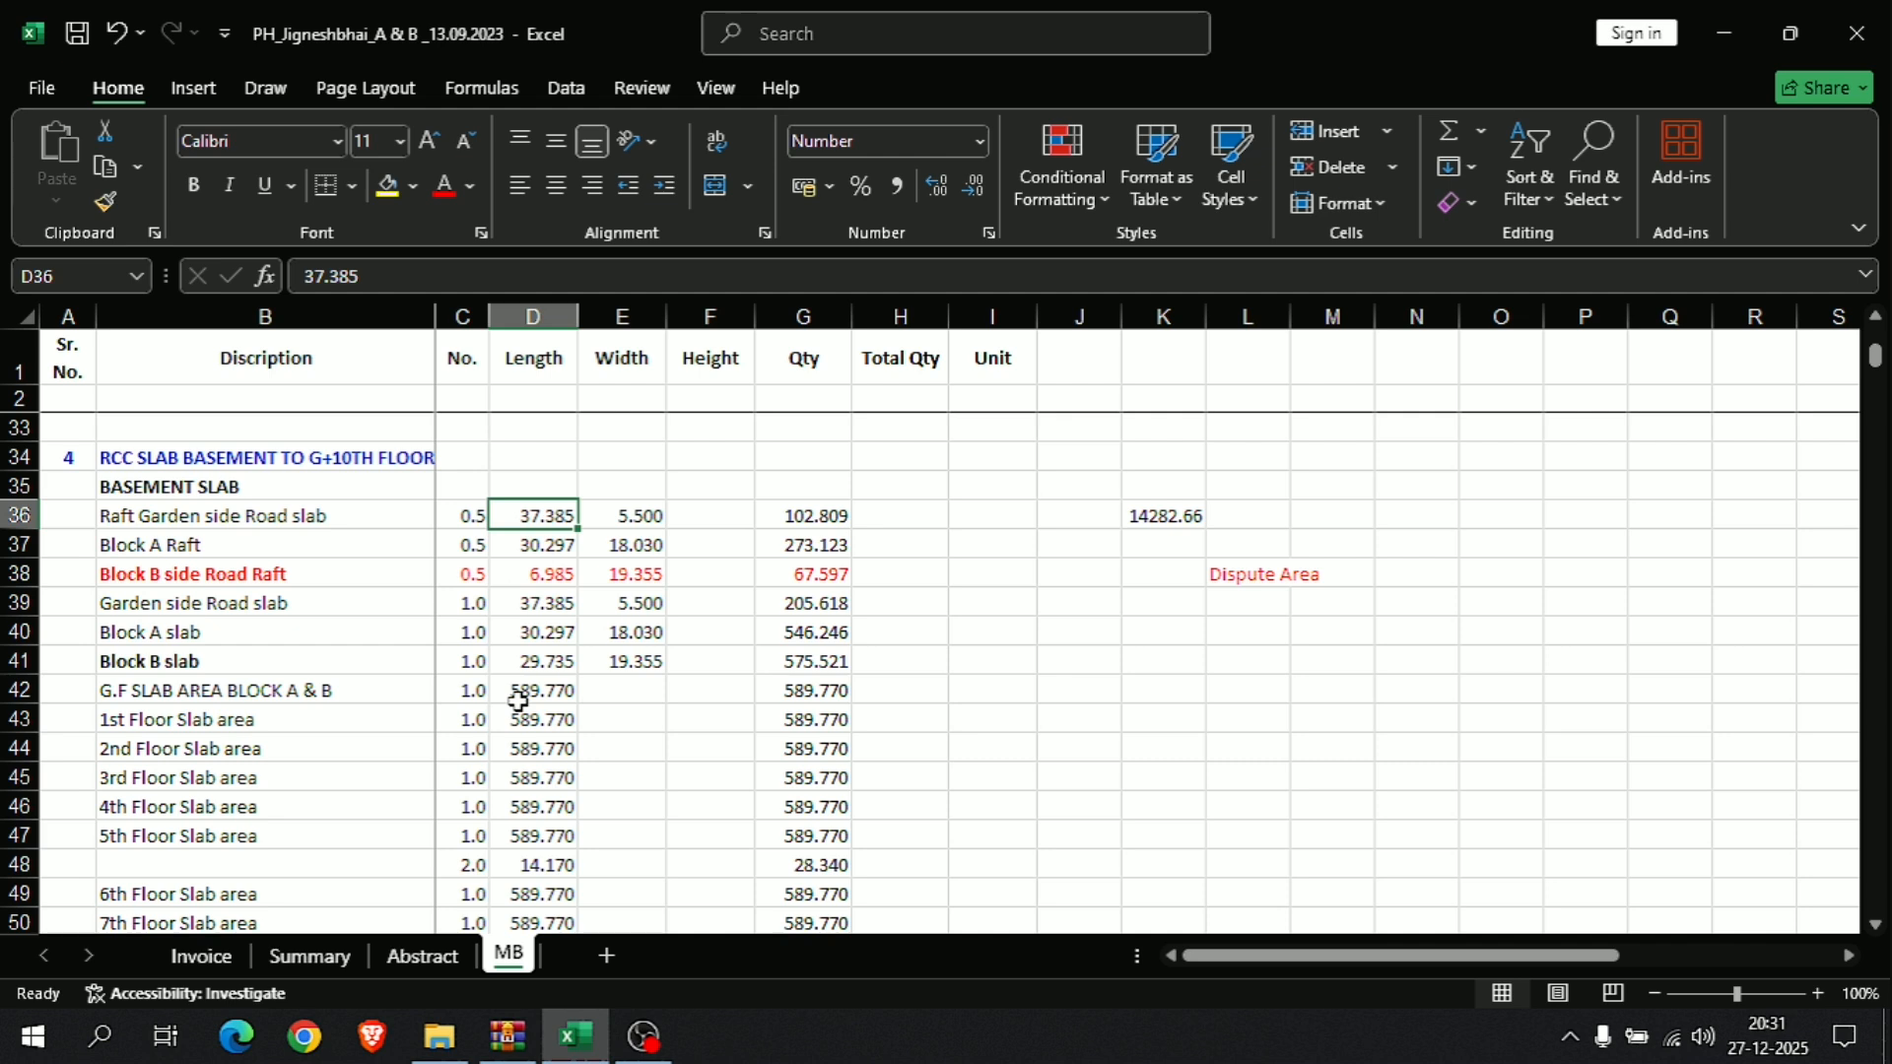
{"action": "key", "text": "Down"}
{"action": "key", "text": "Down"}
{"action": "key", "text": "Down"}
{"action": "key", "text": "Down"}
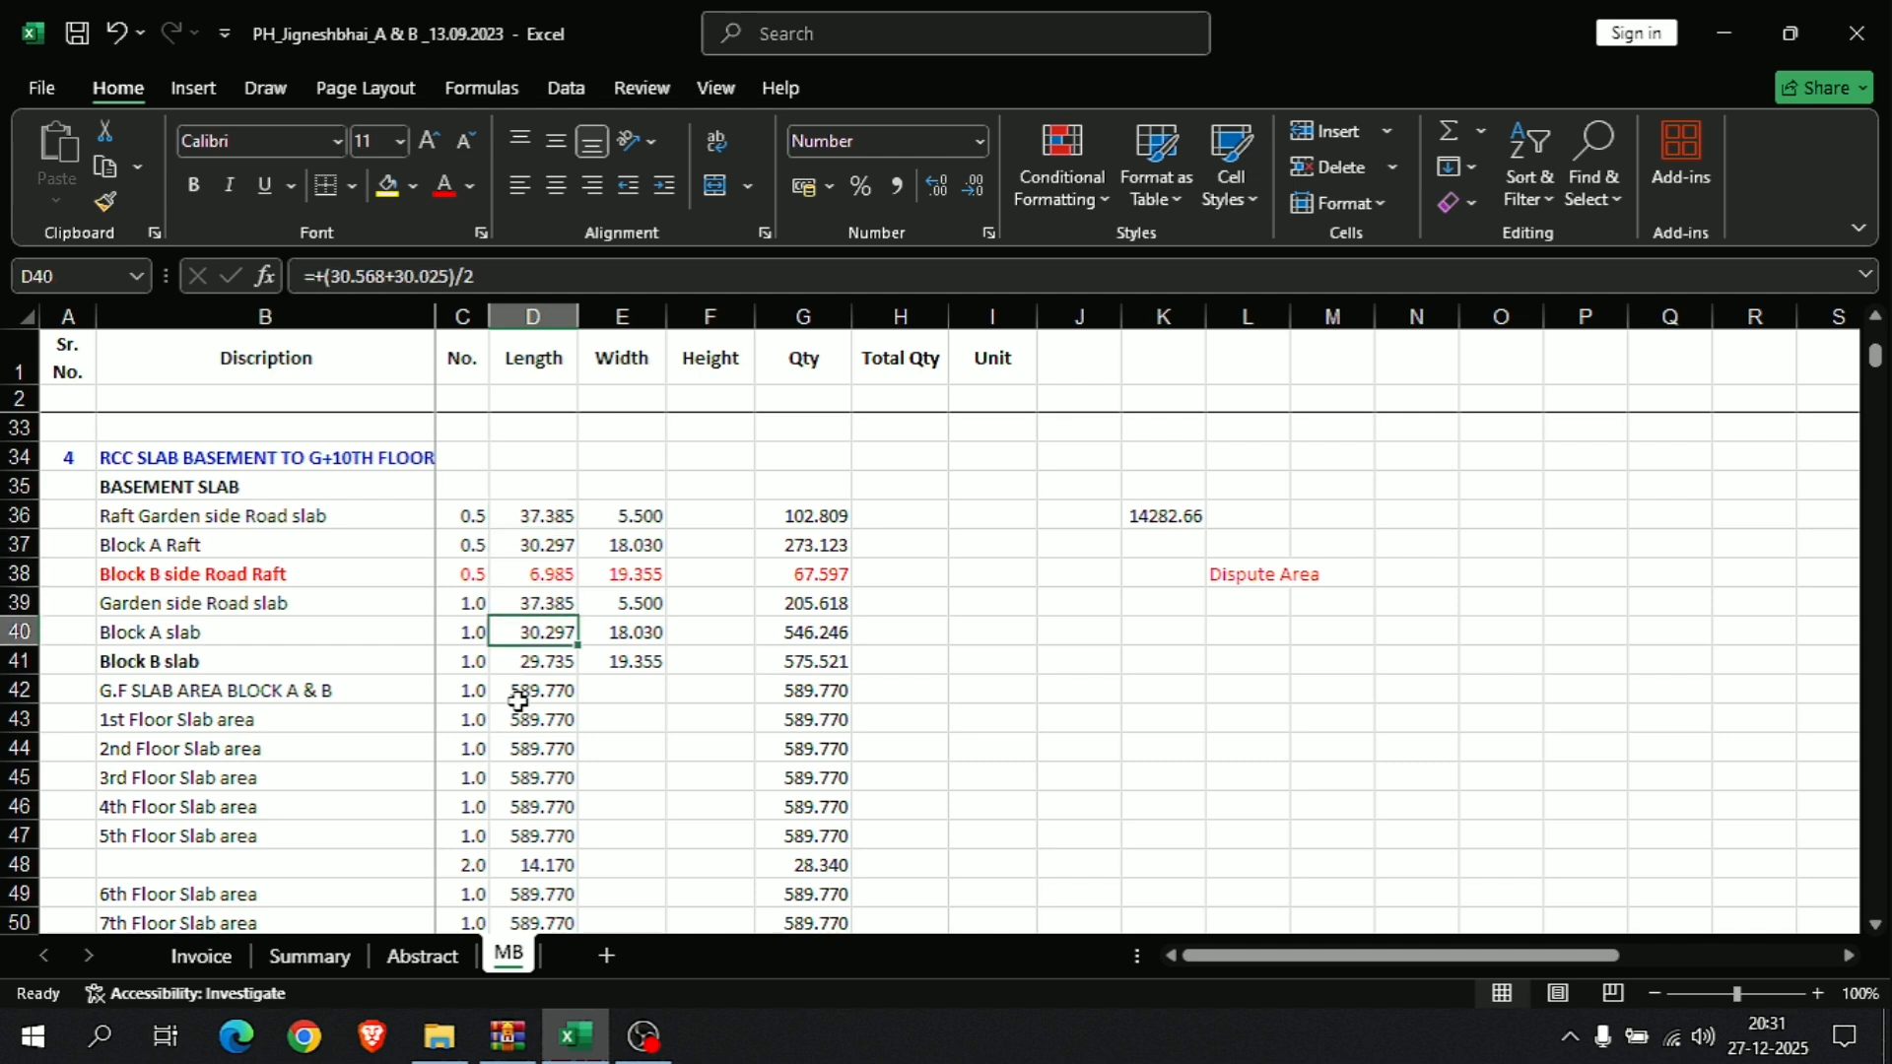
{"action": "key", "text": "Up"}
{"action": "key", "text": "Up"}
{"action": "key", "text": "Up"}
{"action": "key", "text": "Up"}
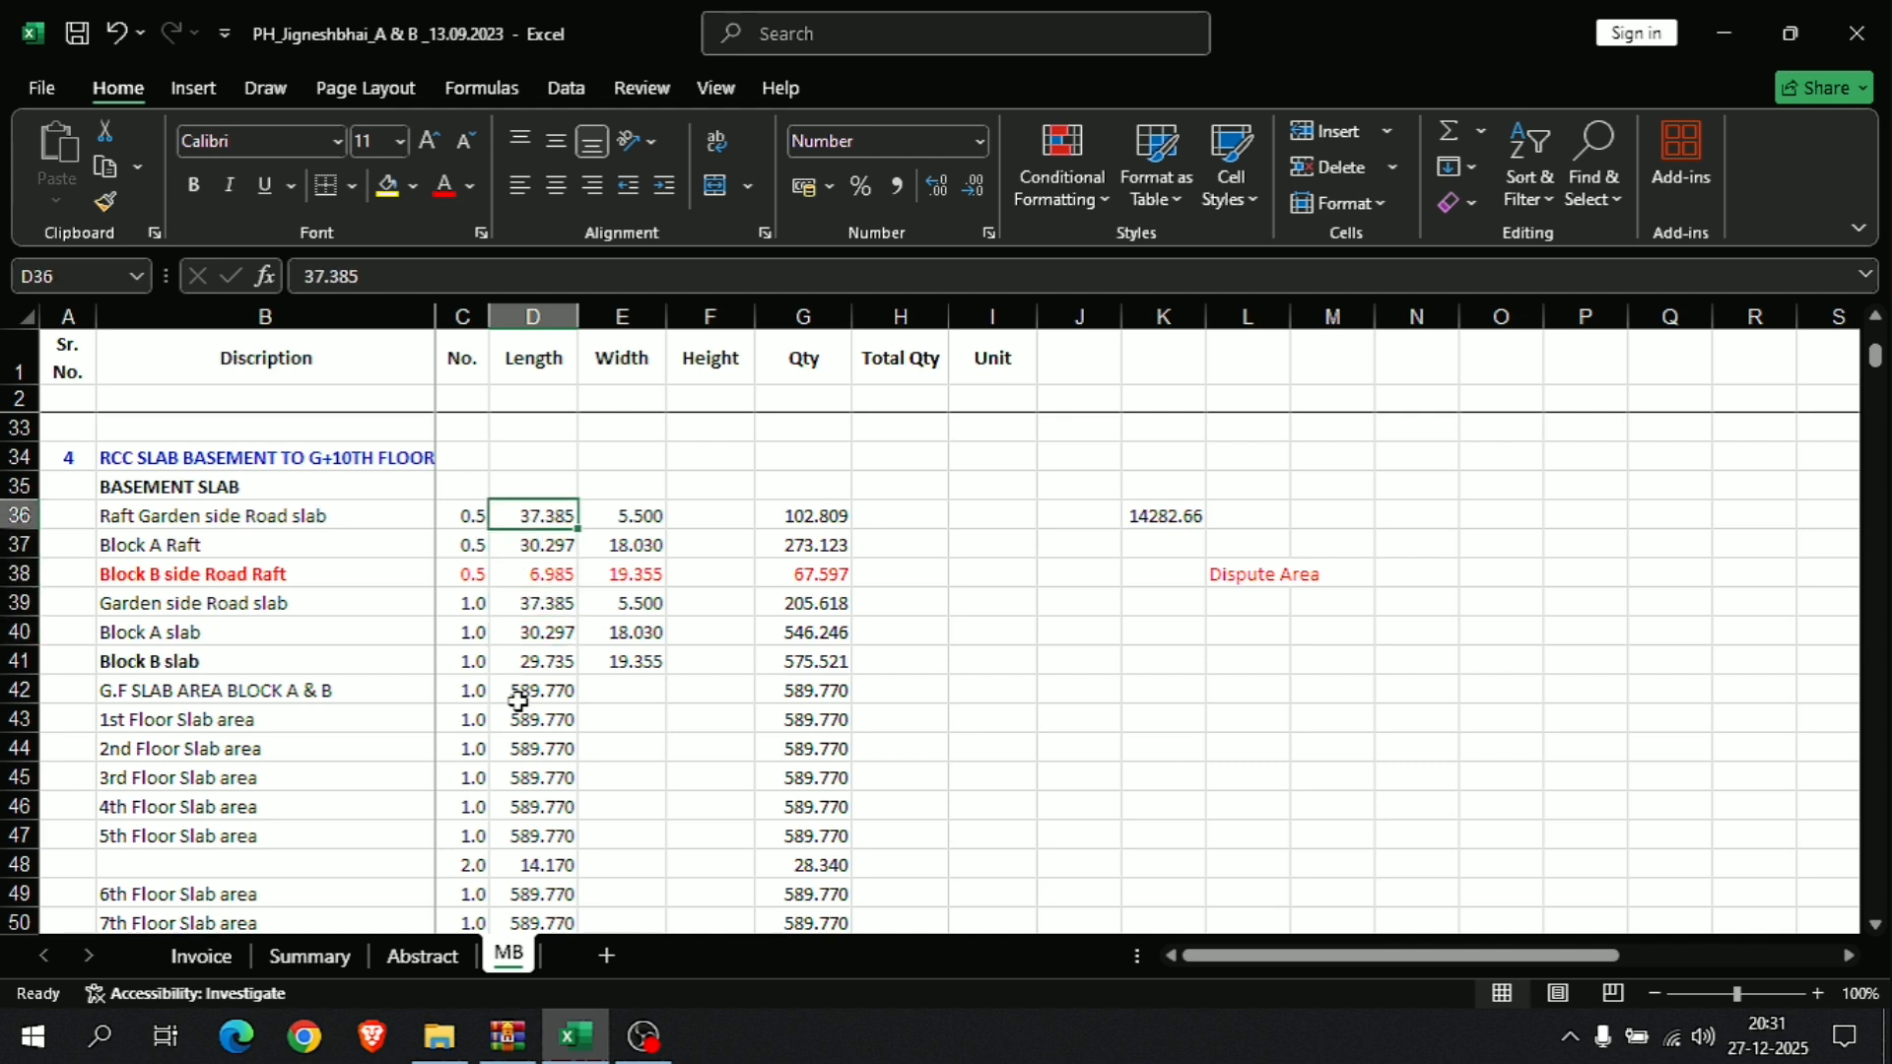
Step: Compare the No. factors of the raft entries with those of the basement and ground floor slabs
{"action": "key", "text": "Left"}
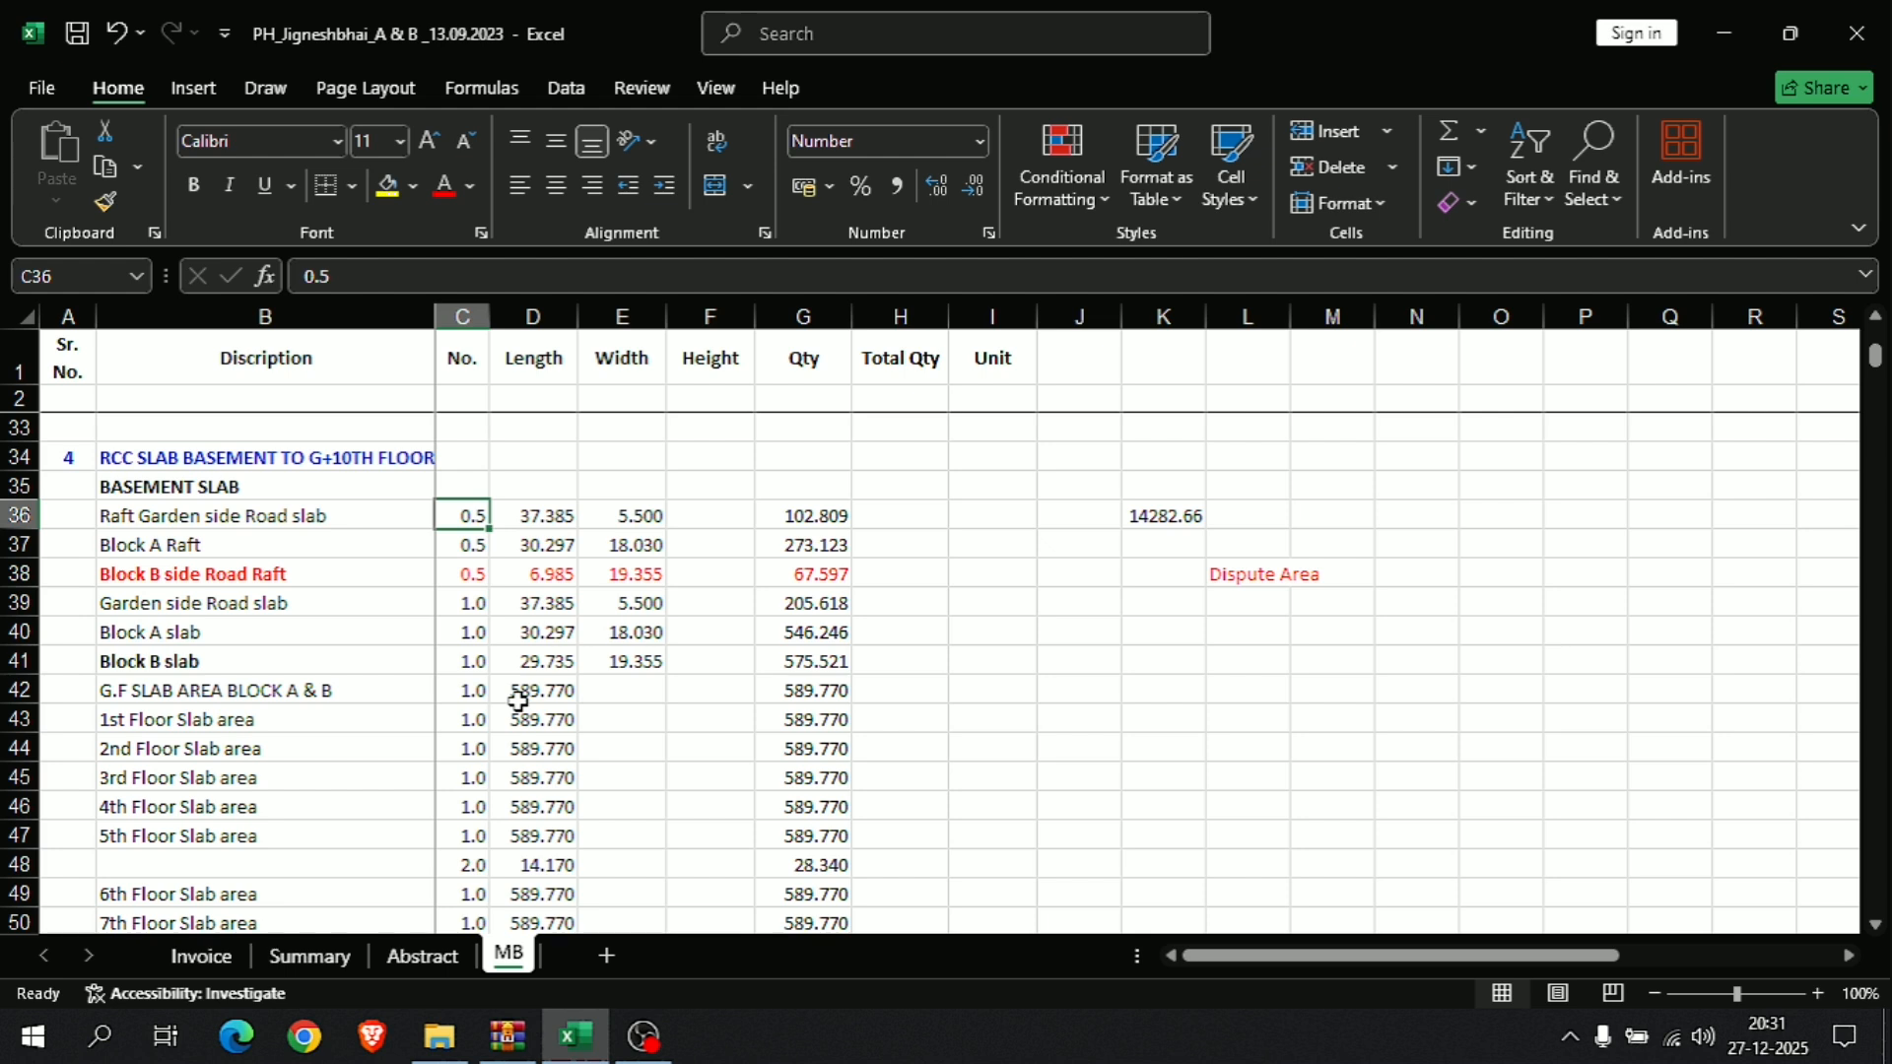
{"action": "key", "text": "Down"}
{"action": "key", "text": "Down"}
{"action": "key", "text": "Down"}
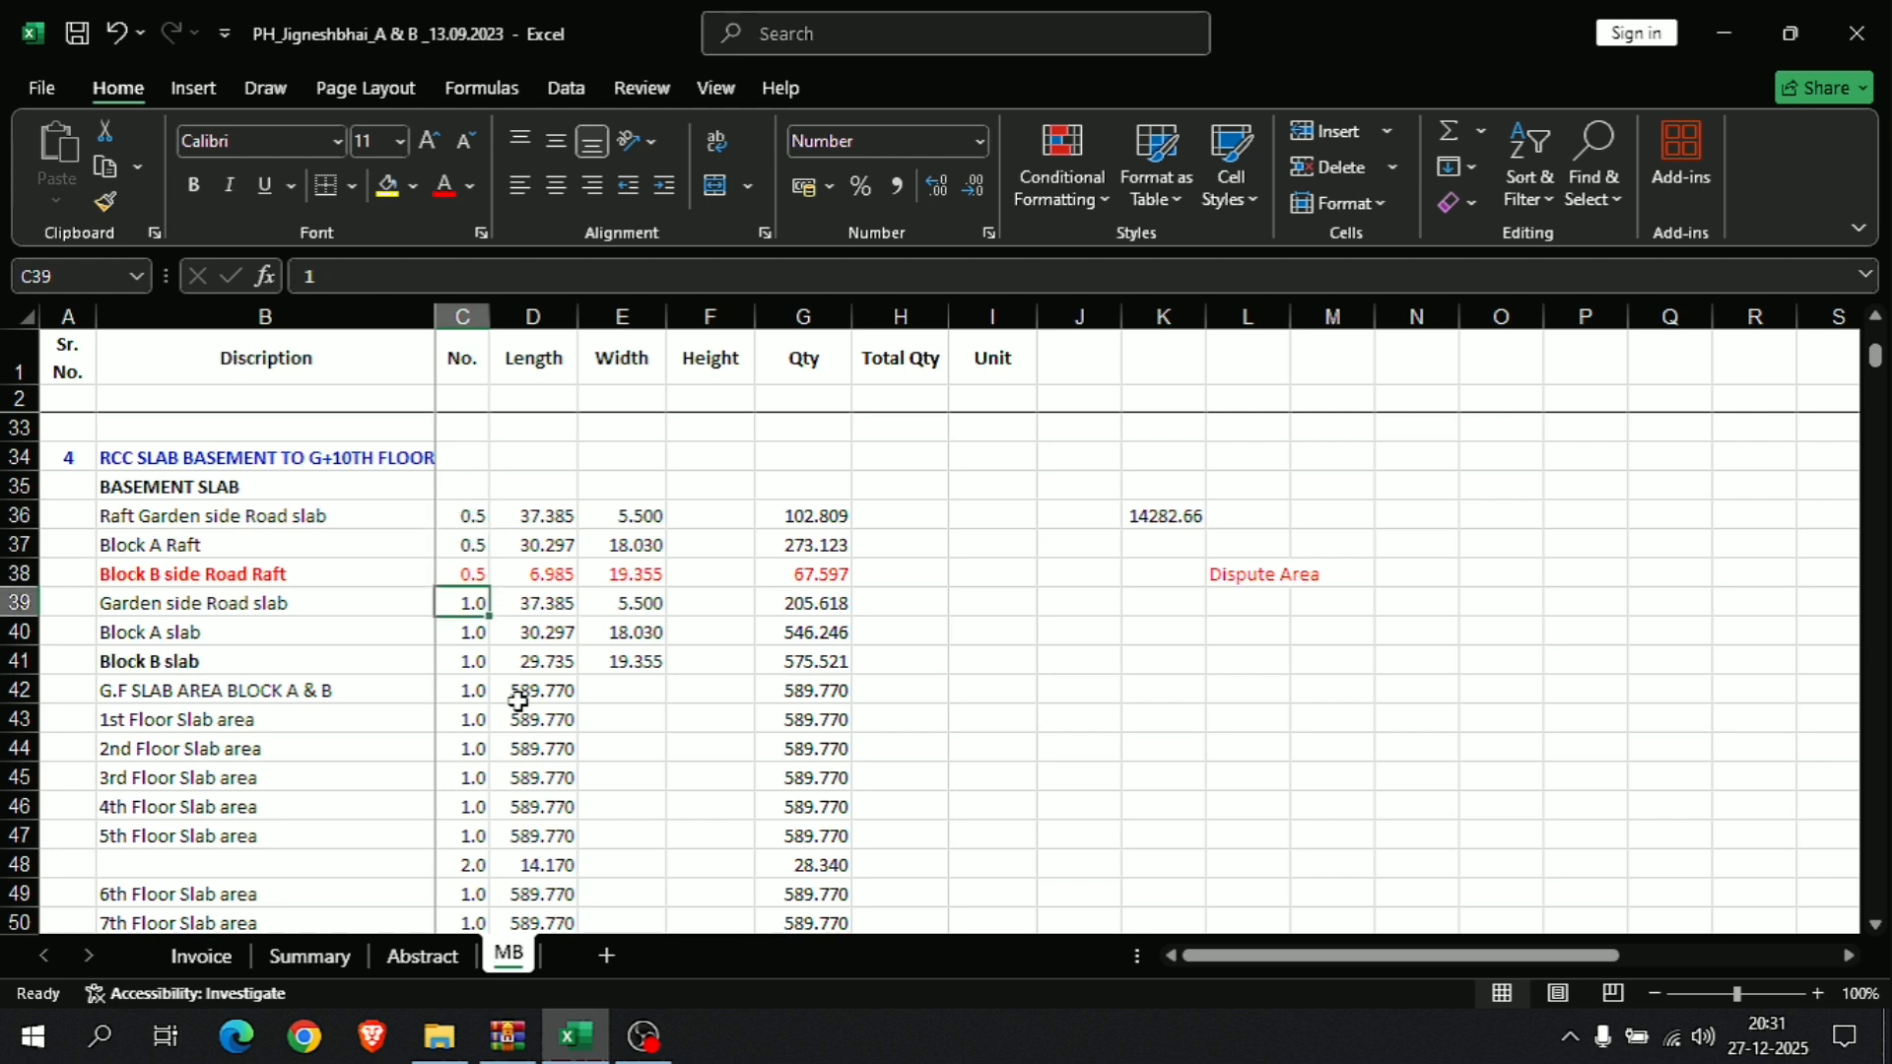
{"action": "key", "text": "Down"}
{"action": "key", "text": "Down"}
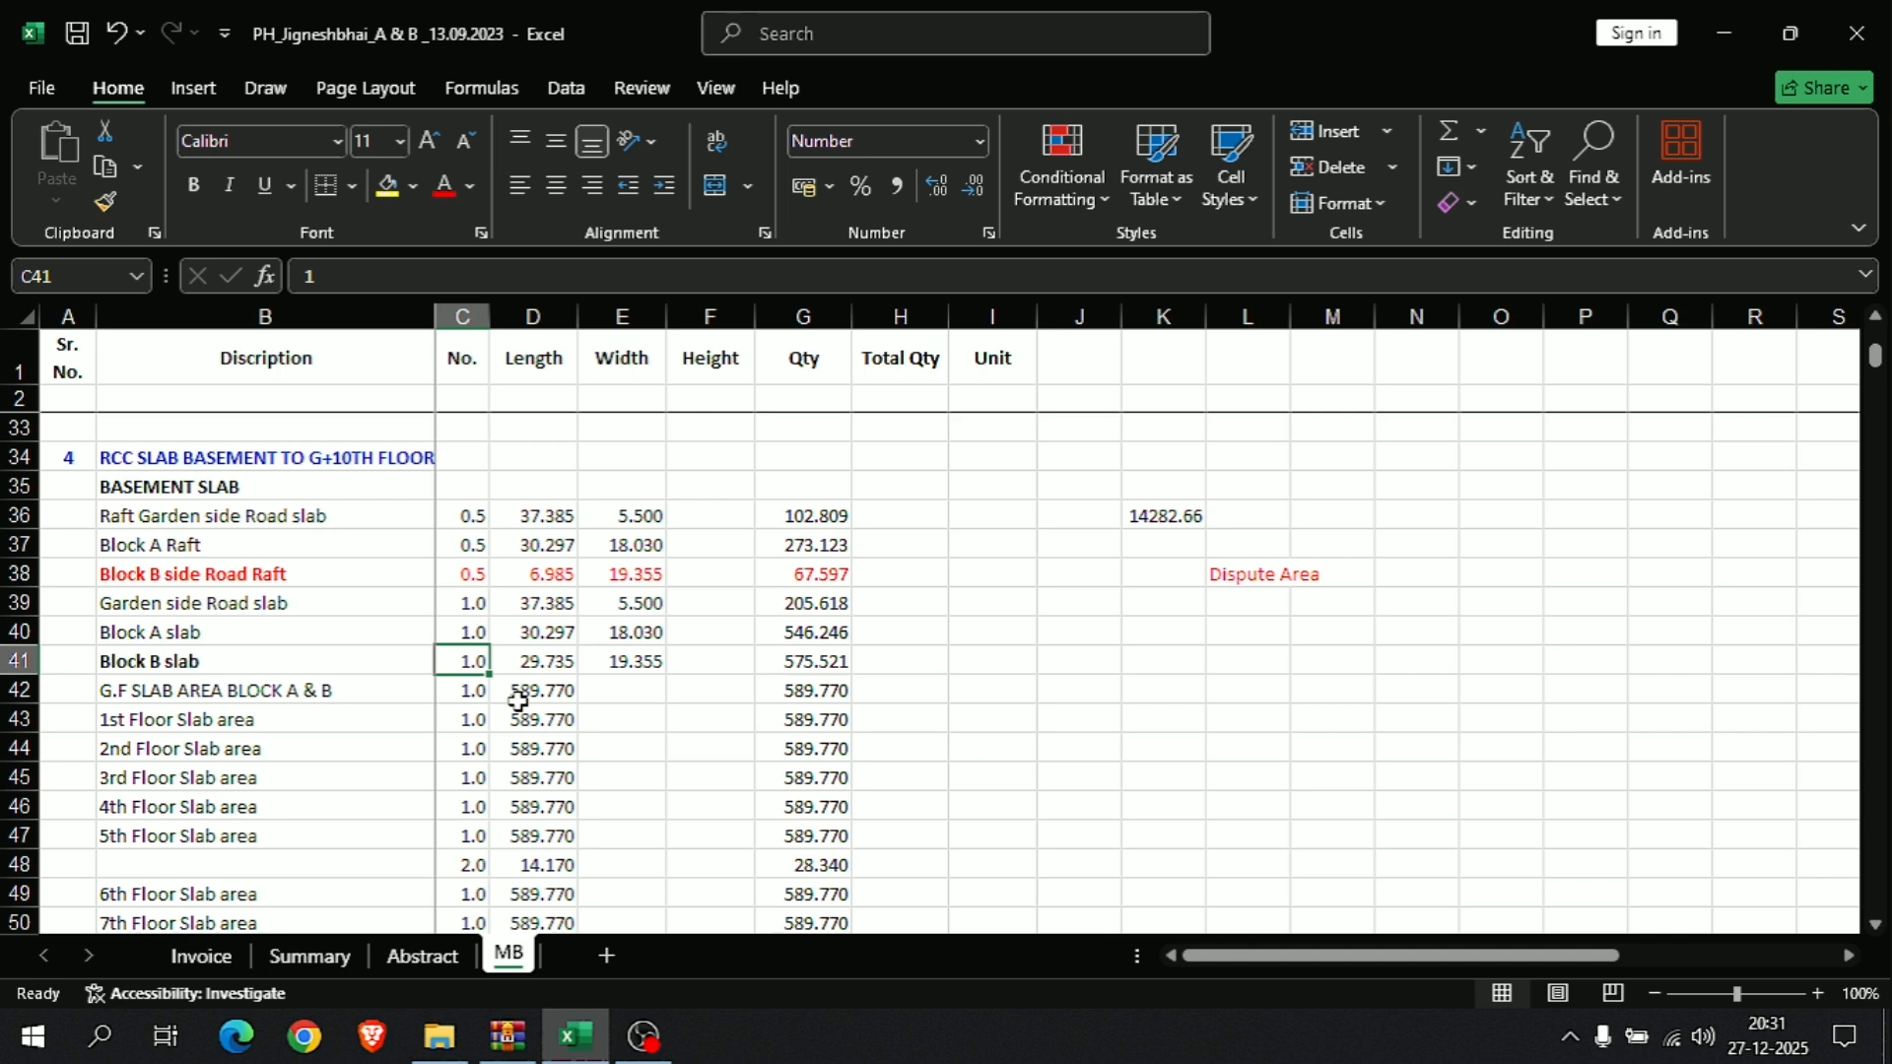
{"action": "key", "text": "Down"}
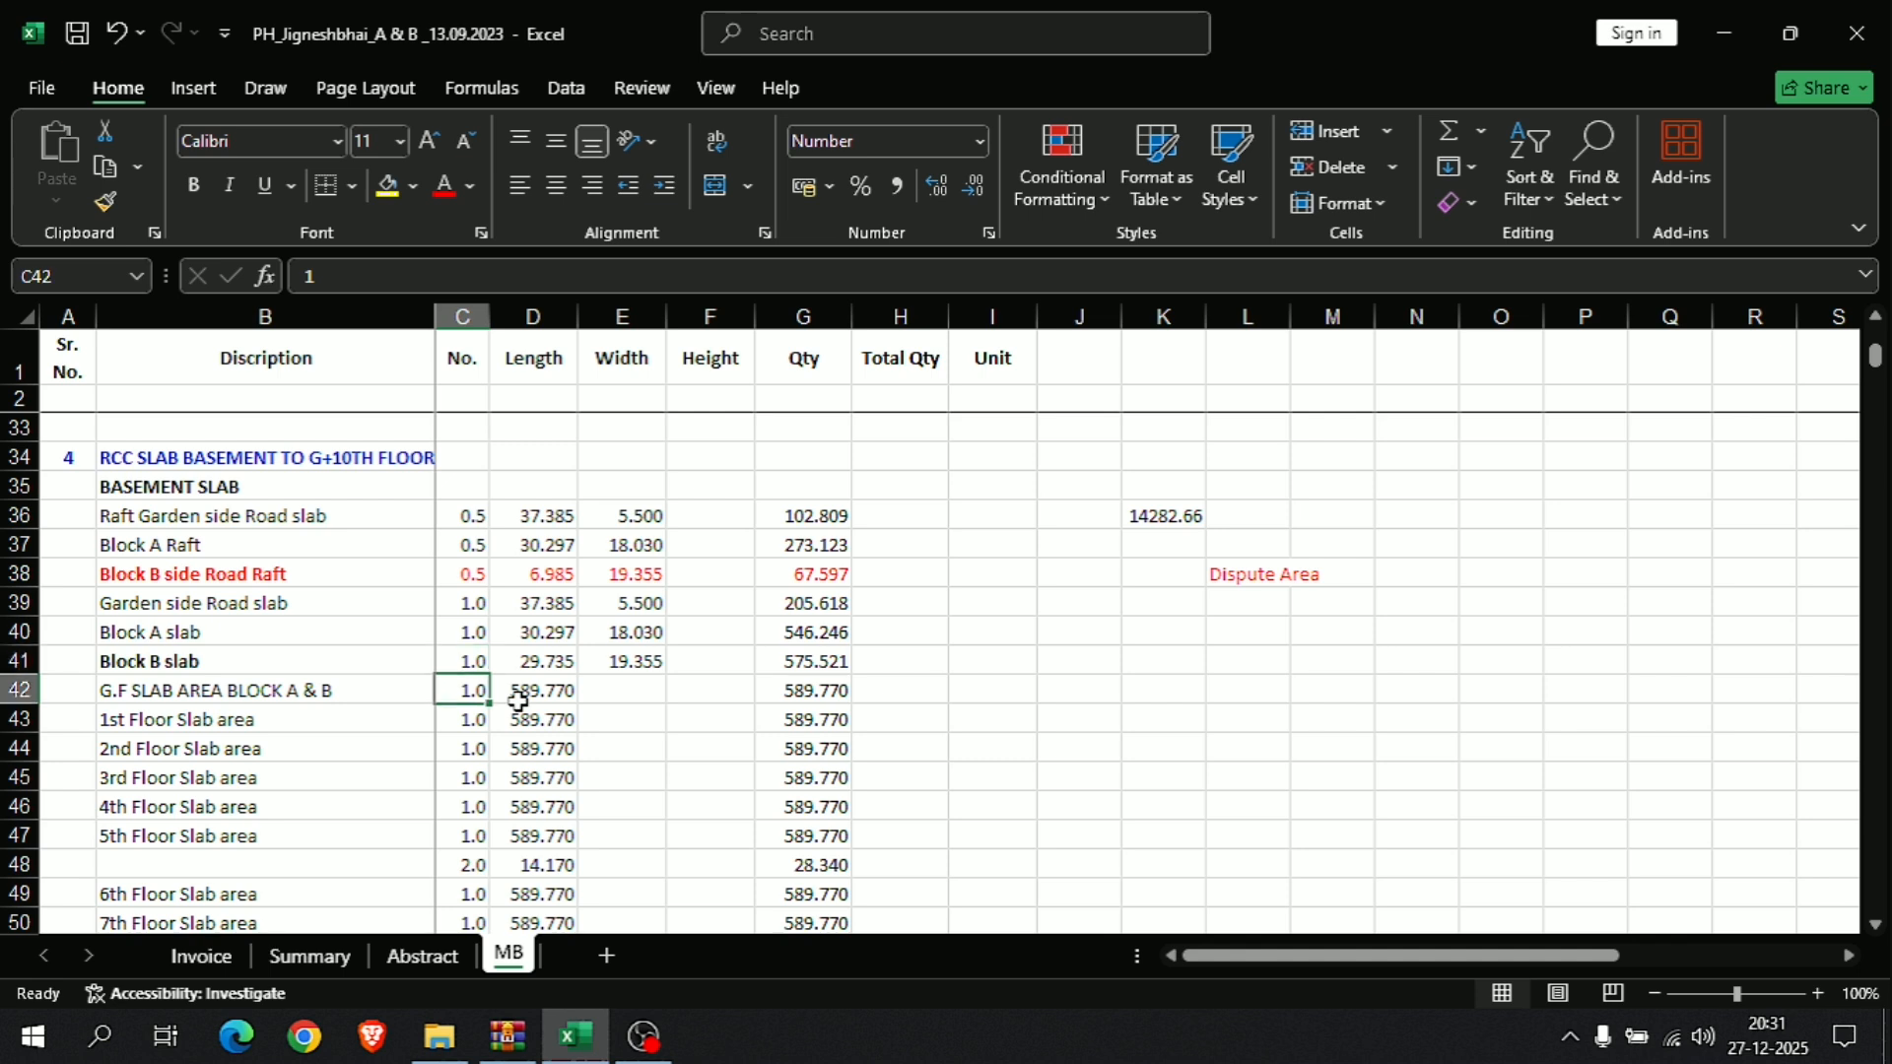
Step: Check the lengths from the ground floor slab through the upper floors, stair cabin, OHWT and lift machine room
{"action": "key", "text": "Right"}
{"action": "key", "text": "Down"}
{"action": "key", "text": "Down"}
{"action": "key", "text": "Down"}
{"action": "key", "text": "Down"}
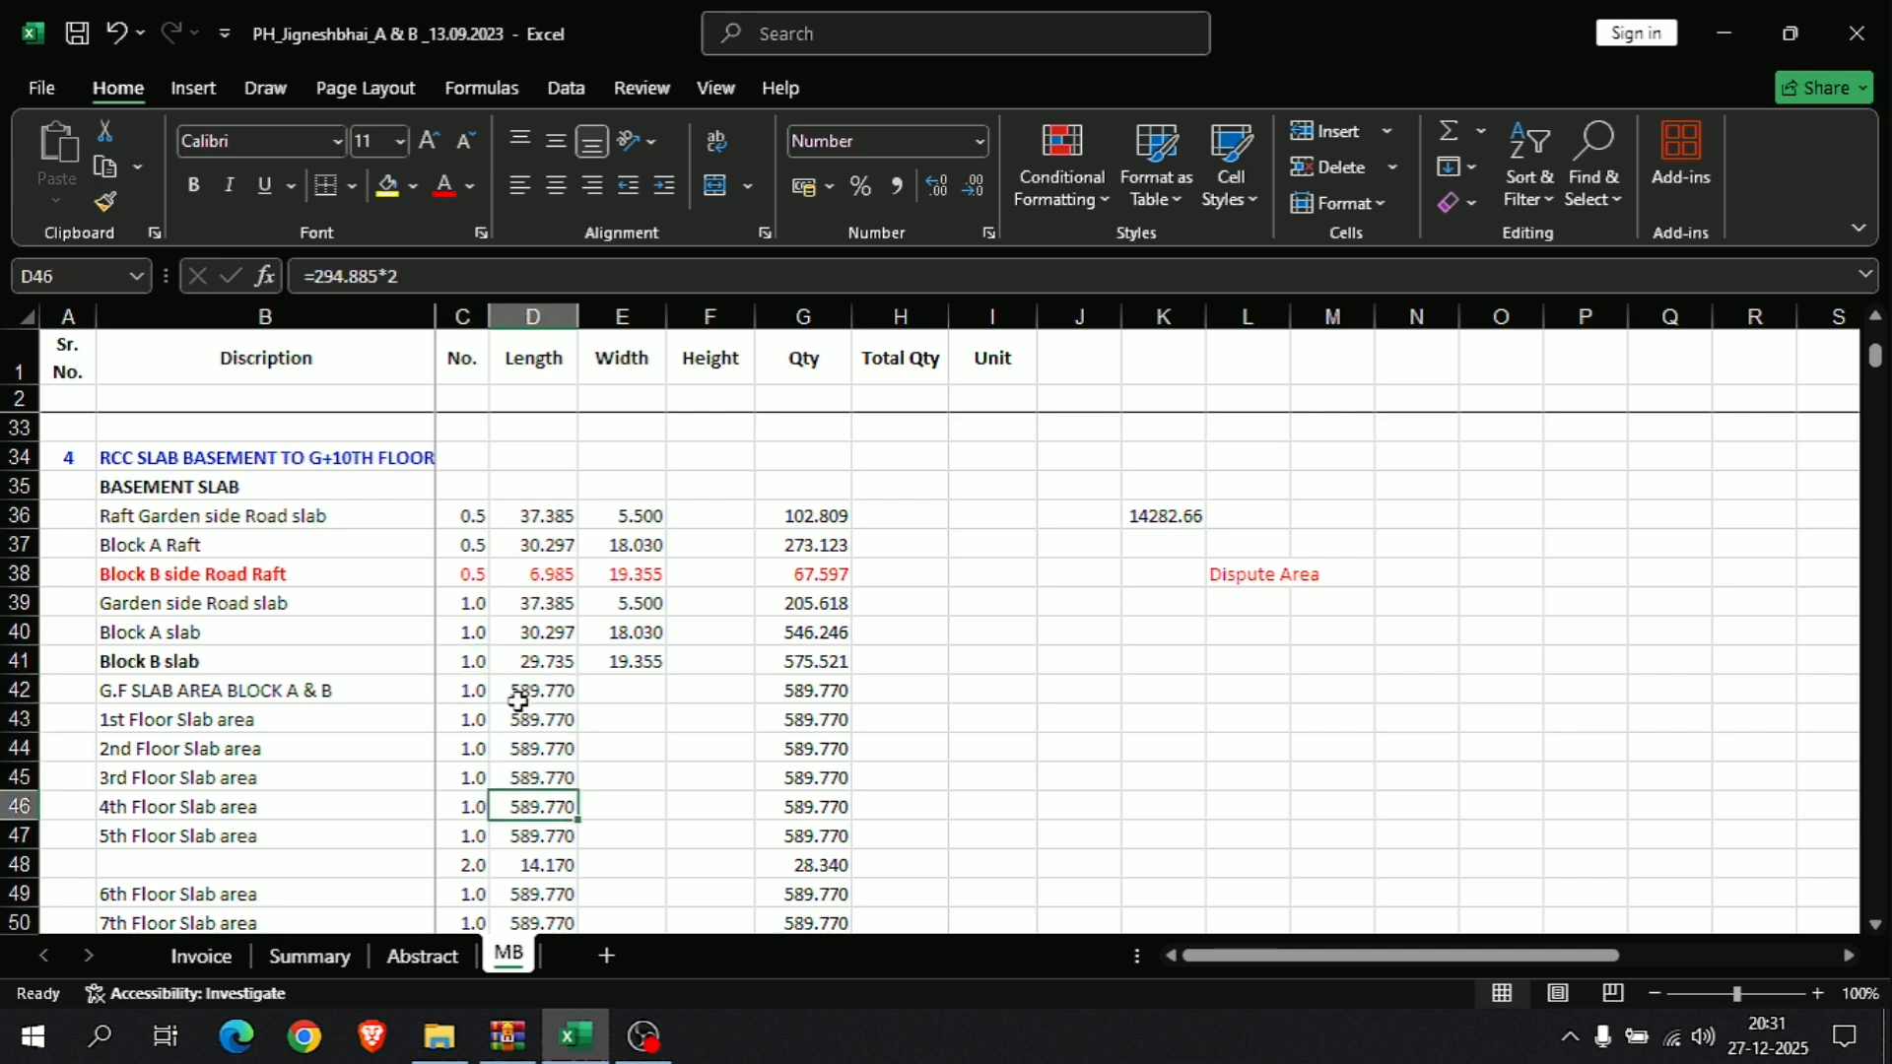
{"action": "key", "text": "Down"}
{"action": "key", "text": "Down"}
{"action": "key", "text": "Down"}
{"action": "key", "text": "Down"}
{"action": "key", "text": "Down"}
{"action": "key", "text": "Down"}
{"action": "key", "text": "Down"}
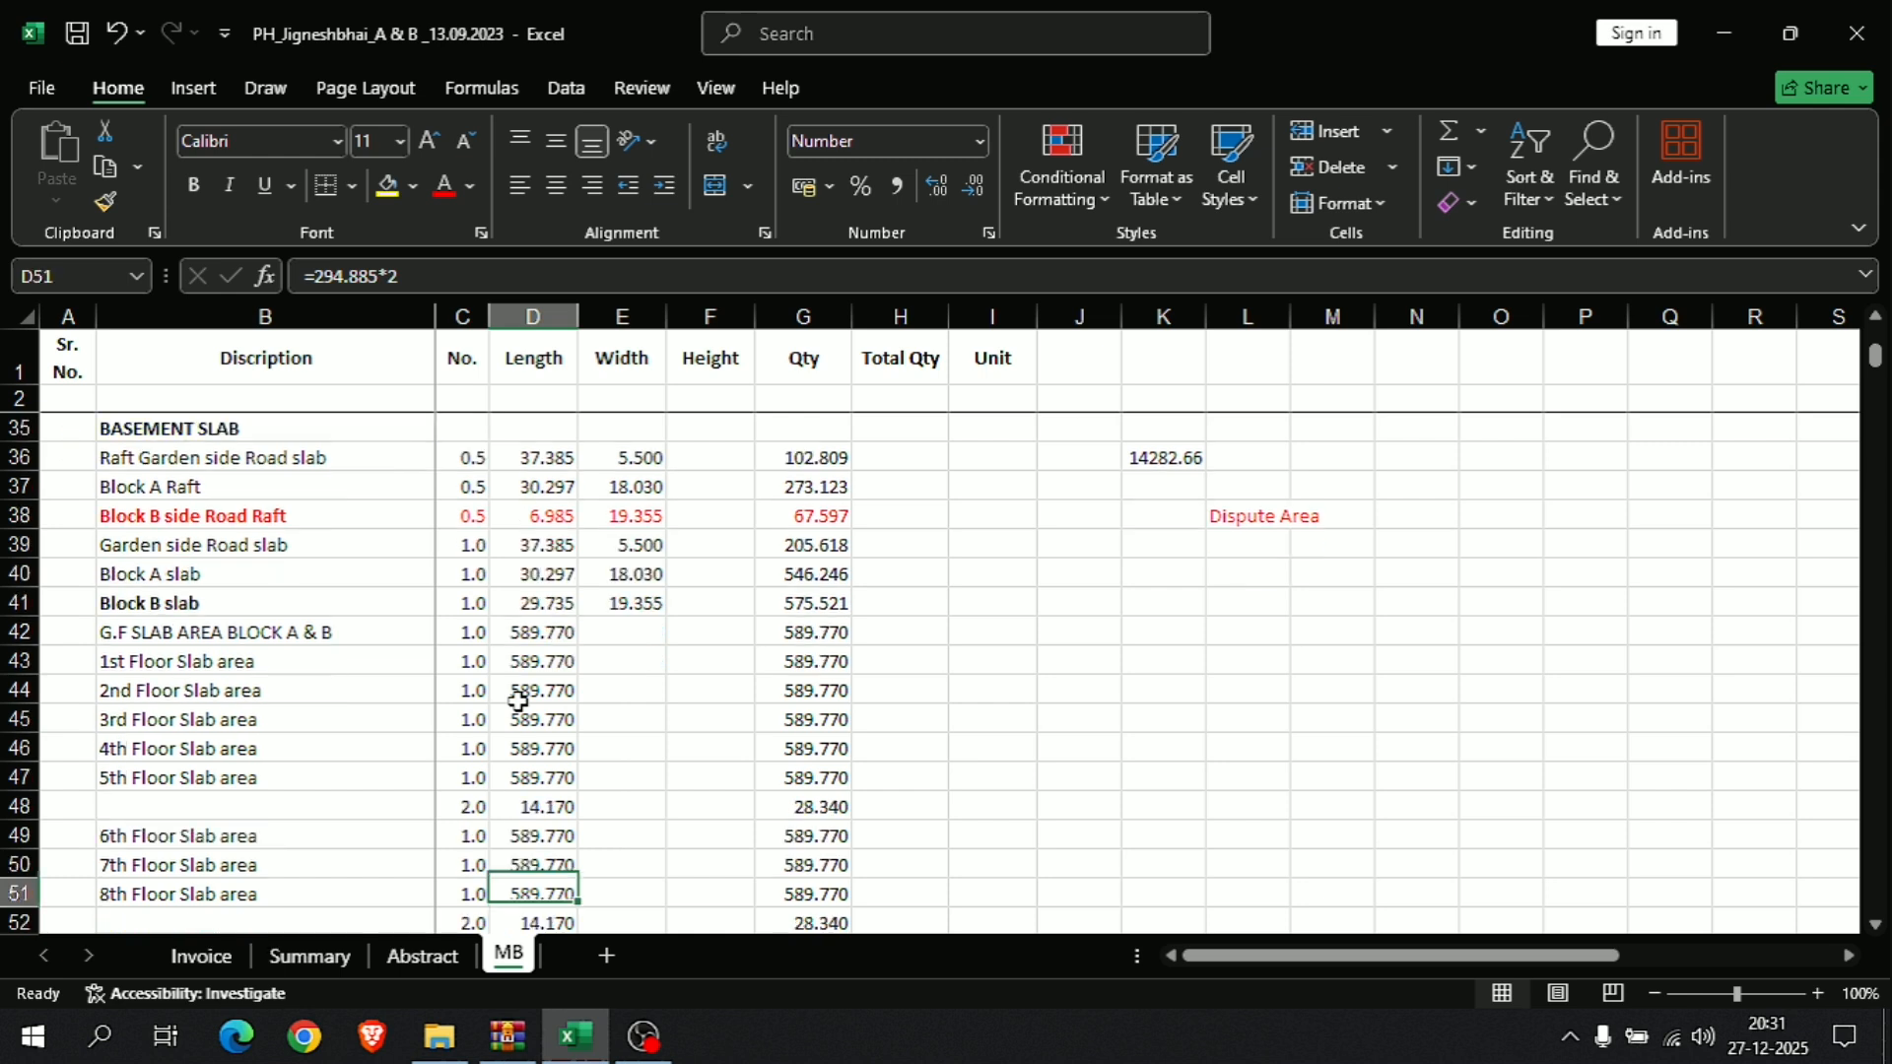
{"action": "key", "text": "Down"}
{"action": "key", "text": "Down"}
{"action": "key", "text": "Down"}
{"action": "key", "text": "Down"}
{"action": "key", "text": "Down"}
{"action": "key", "text": "Down"}
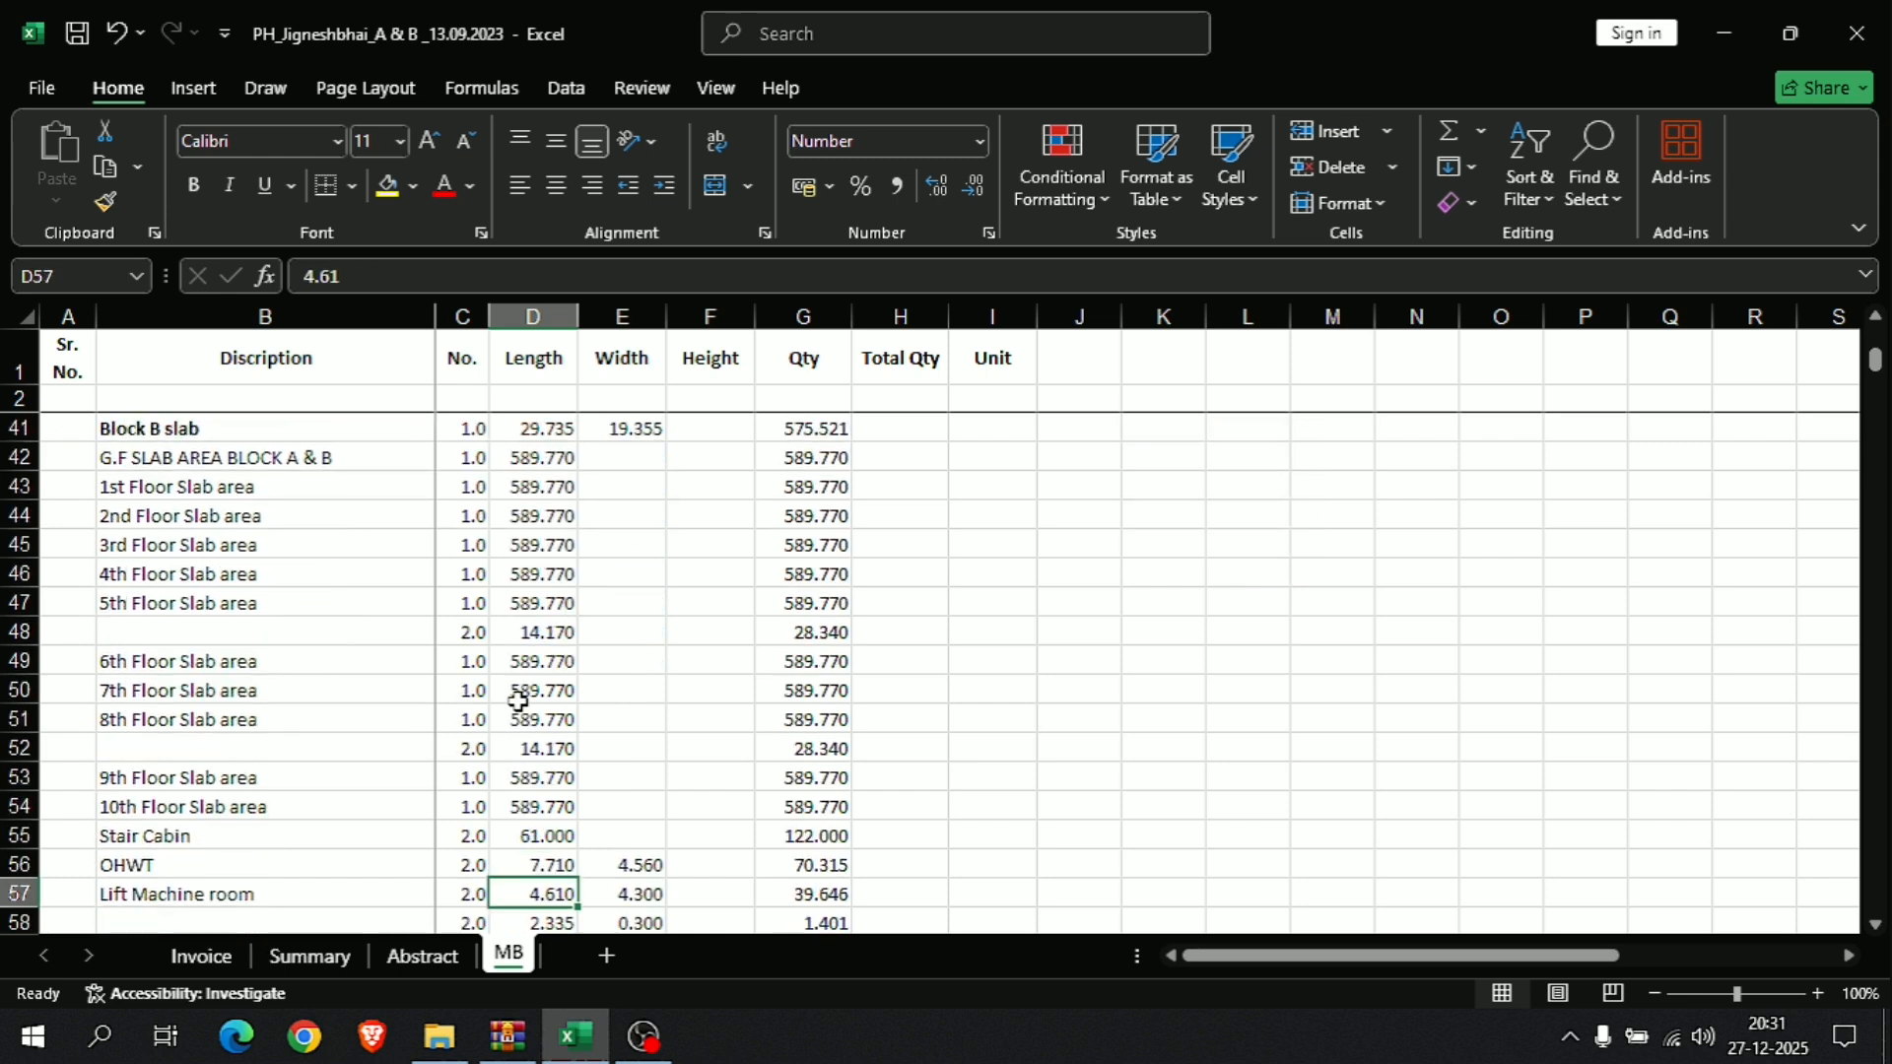
{"action": "key", "text": "Down"}
{"action": "key", "text": "Down"}
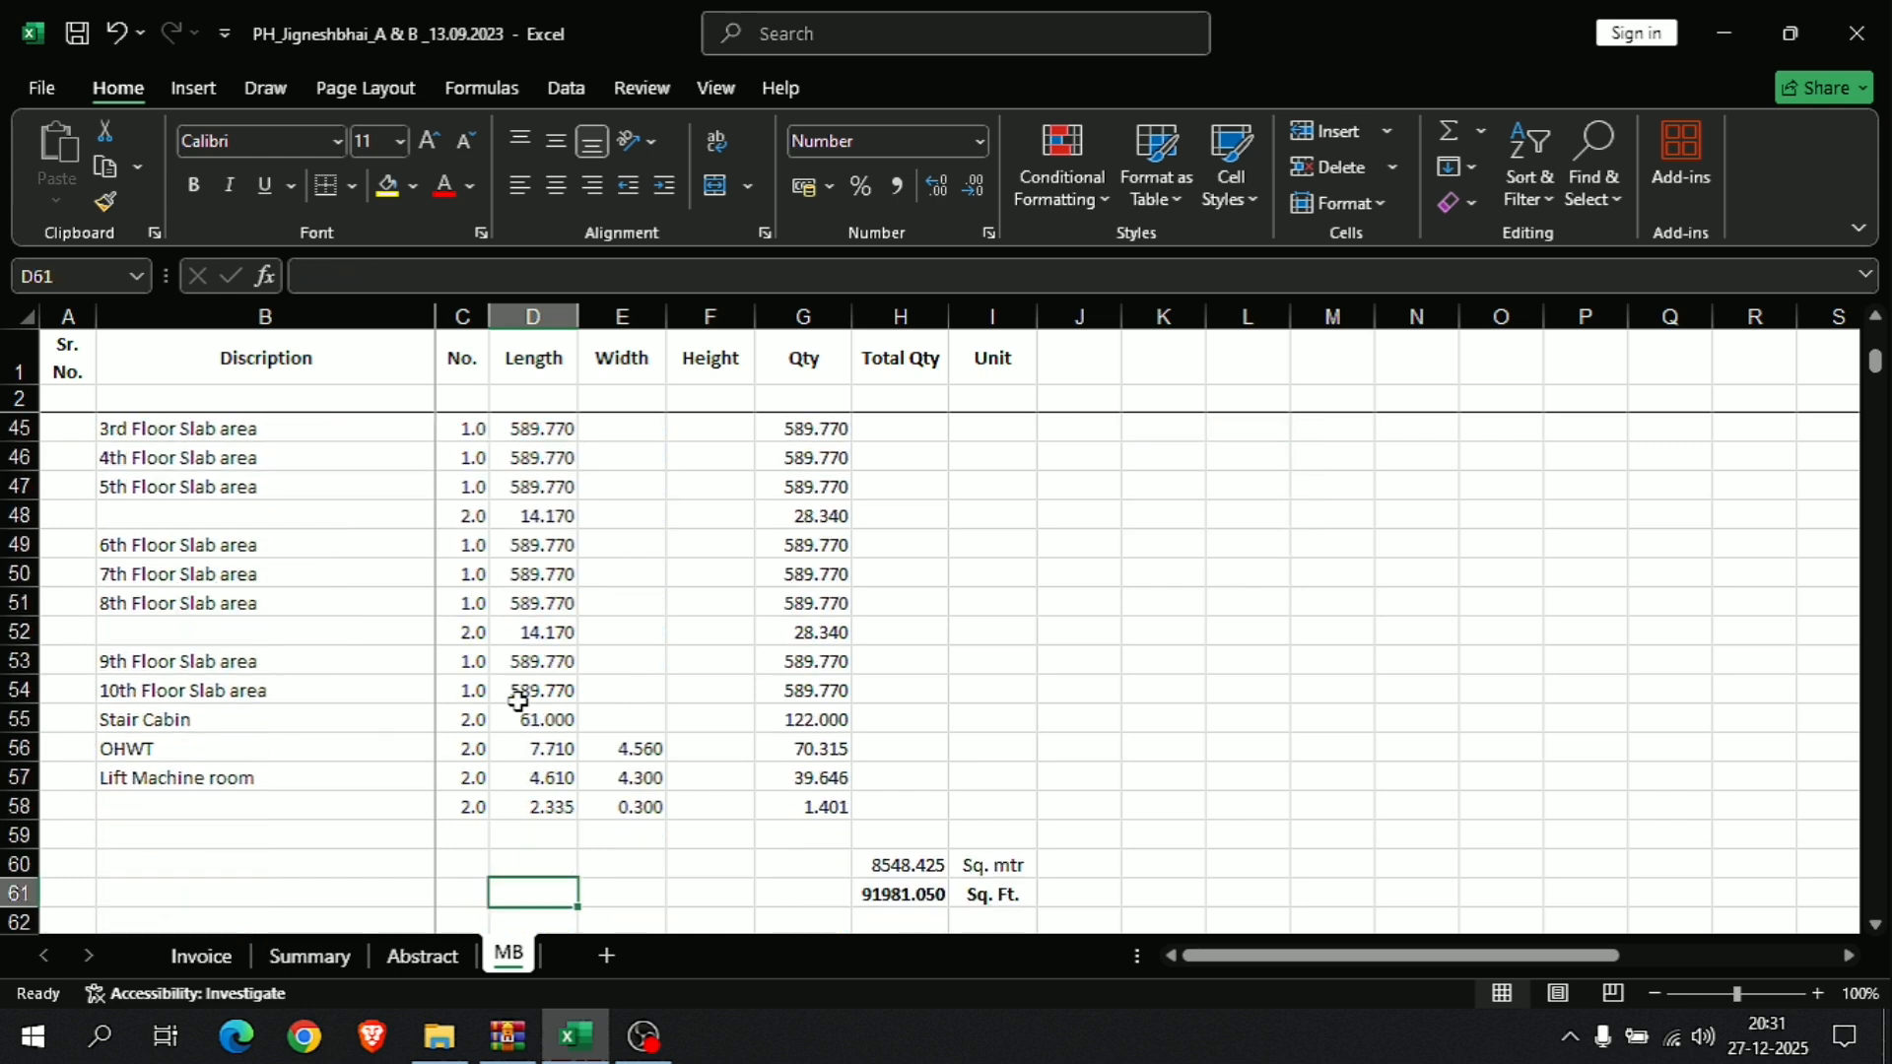
Step: Inspect the RCC slab's total quantity rows and the formula in H61 that converts square metres to square feet
{"action": "key", "text": "Up"}
{"action": "key", "text": "Right"}
{"action": "key", "text": "Right"}
{"action": "key", "text": "Right"}
{"action": "key", "text": "Right"}
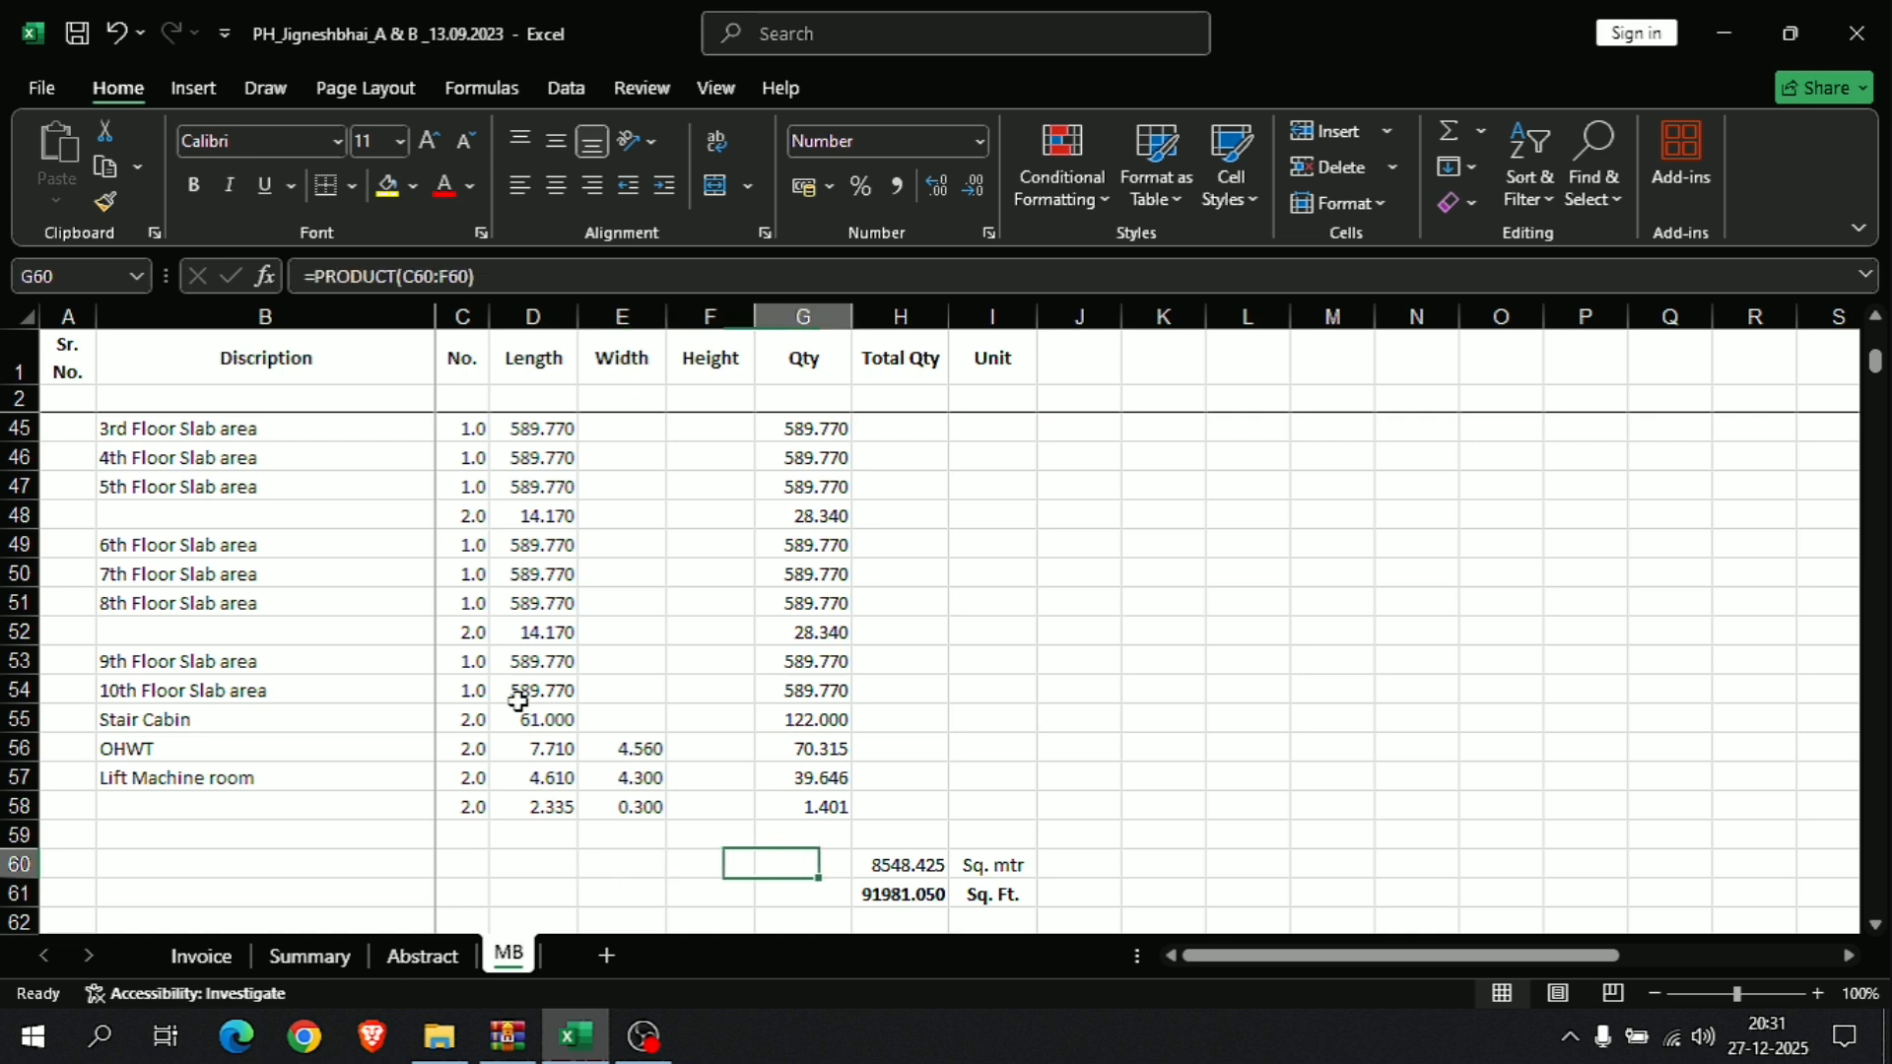
{"action": "key", "text": "Down"}
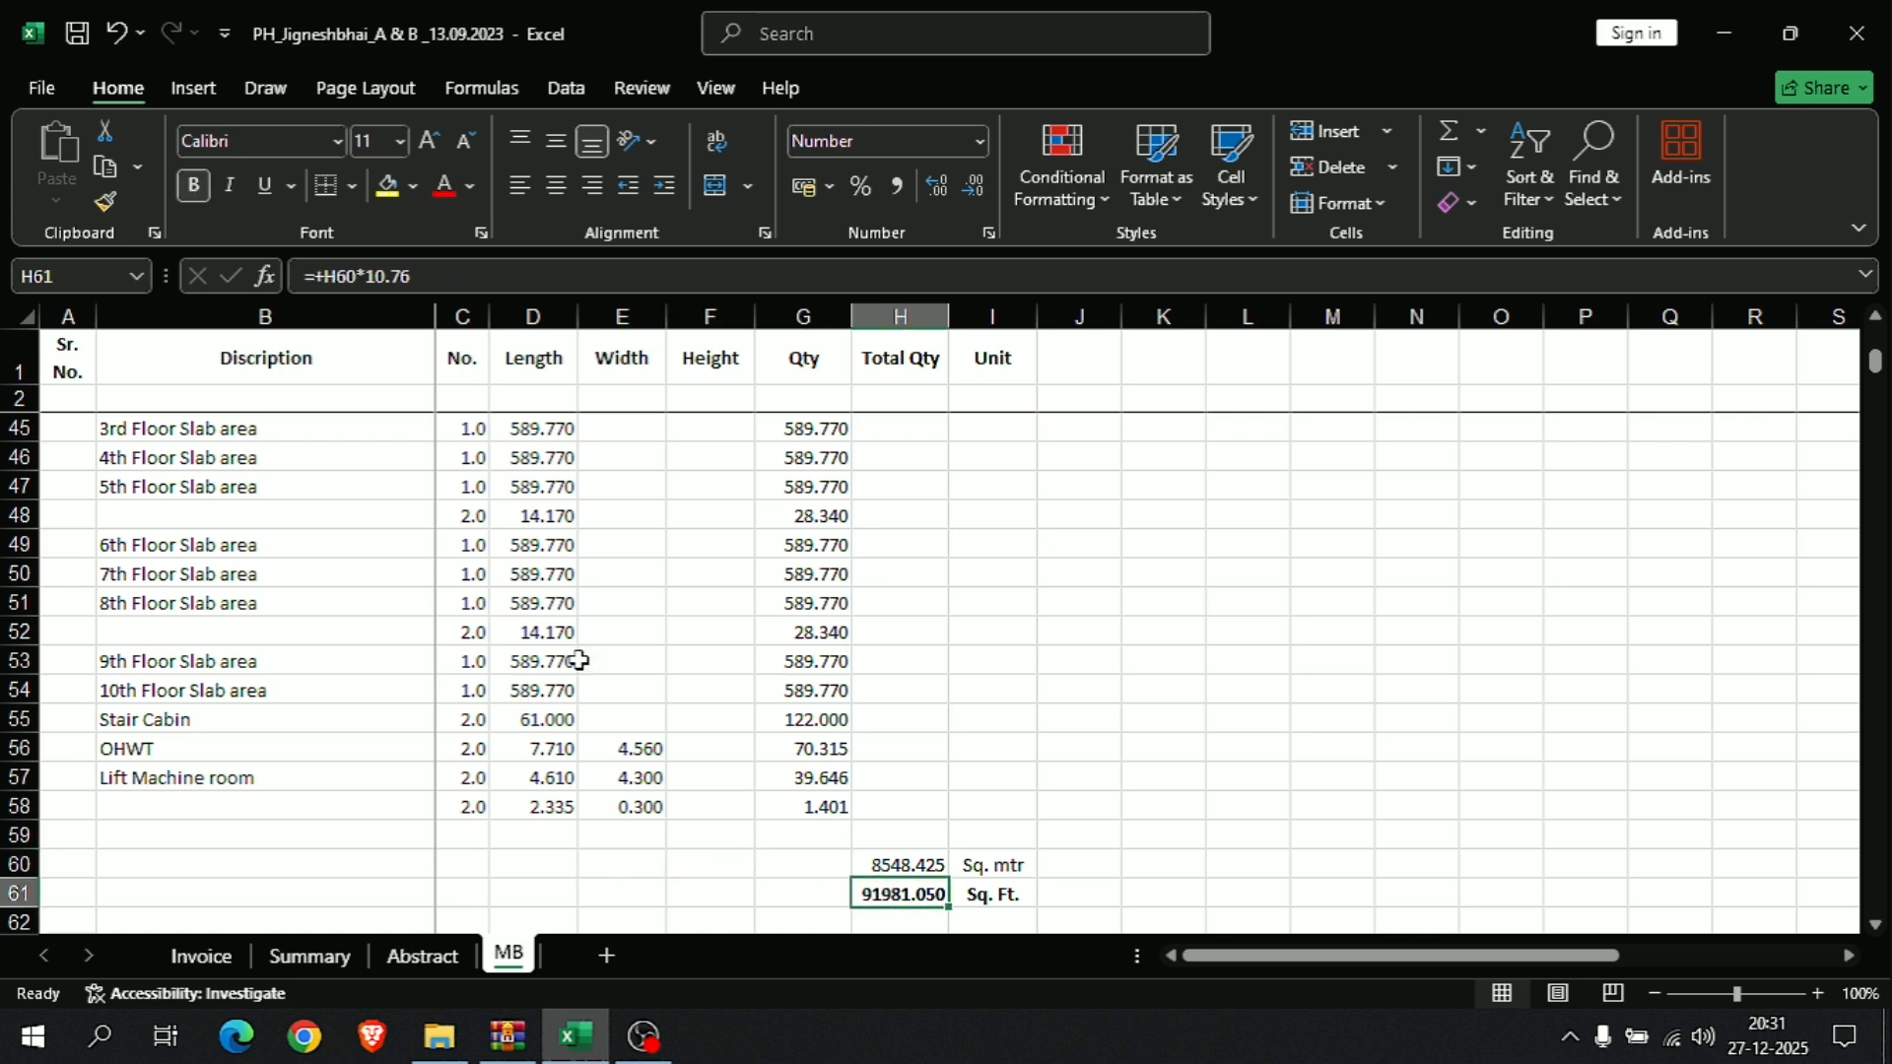
Step: Look through the Sand Lime Block Masonary section's floor-wise entries and its quantity rows
{"action": "key", "text": "Down"}
{"action": "key", "text": "Down"}
{"action": "key", "text": "Down"}
{"action": "key", "text": "Down"}
{"action": "key", "text": "Down"}
{"action": "key", "text": "Down"}
{"action": "key", "text": "Down"}
{"action": "key", "text": "Down"}
{"action": "key", "text": "Down"}
{"action": "key", "text": "Down"}
{"action": "key", "text": "Down"}
{"action": "key", "text": "Down"}
{"action": "key", "text": "Down"}
{"action": "key", "text": "Down"}
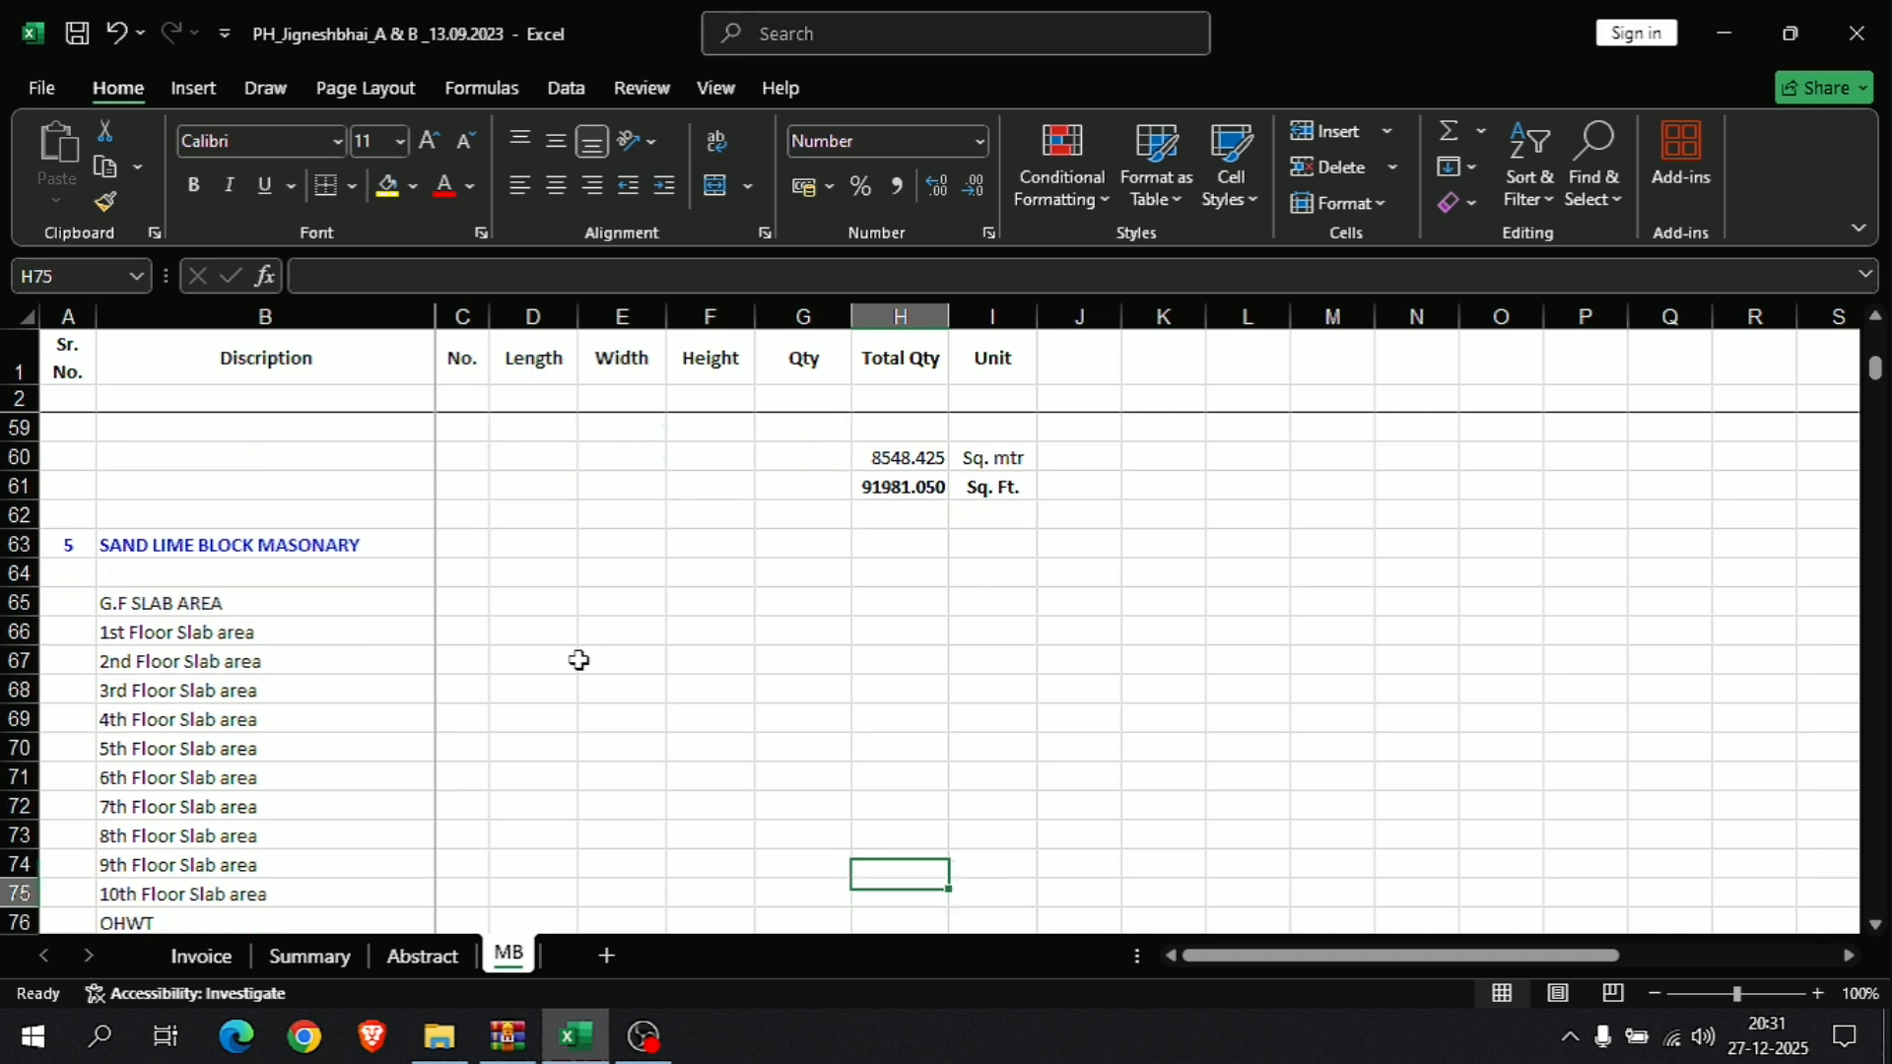
{"action": "key", "text": "Down"}
{"action": "key", "text": "Down"}
{"action": "key", "text": "Down"}
{"action": "key", "text": "Down"}
{"action": "key", "text": "Down"}
{"action": "key", "text": "Down"}
{"action": "key", "text": "Down"}
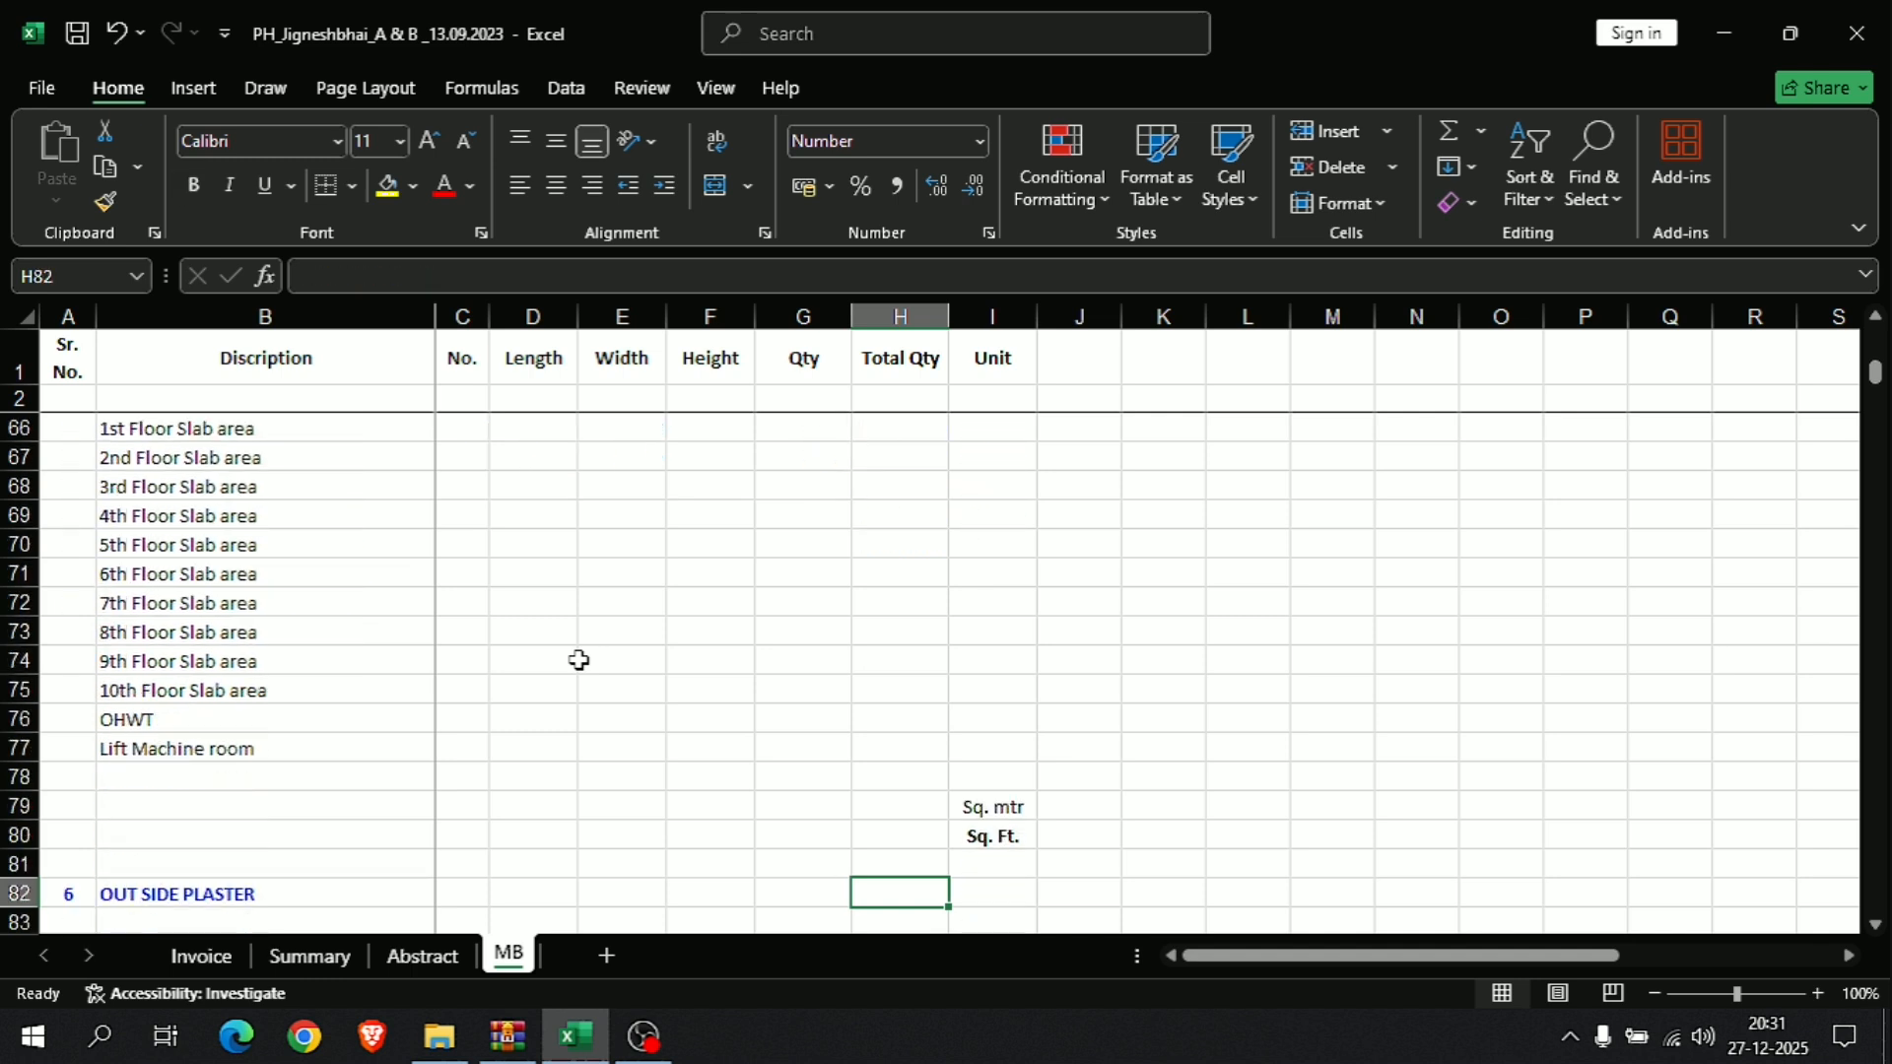
Step: Look through the Out Side Plaster section's slab-wise entries and its quantity rows in the MB sheet
{"action": "key", "text": "Down"}
{"action": "key", "text": "Down"}
{"action": "key", "text": "Down"}
{"action": "key", "text": "Down"}
{"action": "key", "text": "Down"}
{"action": "key", "text": "Down"}
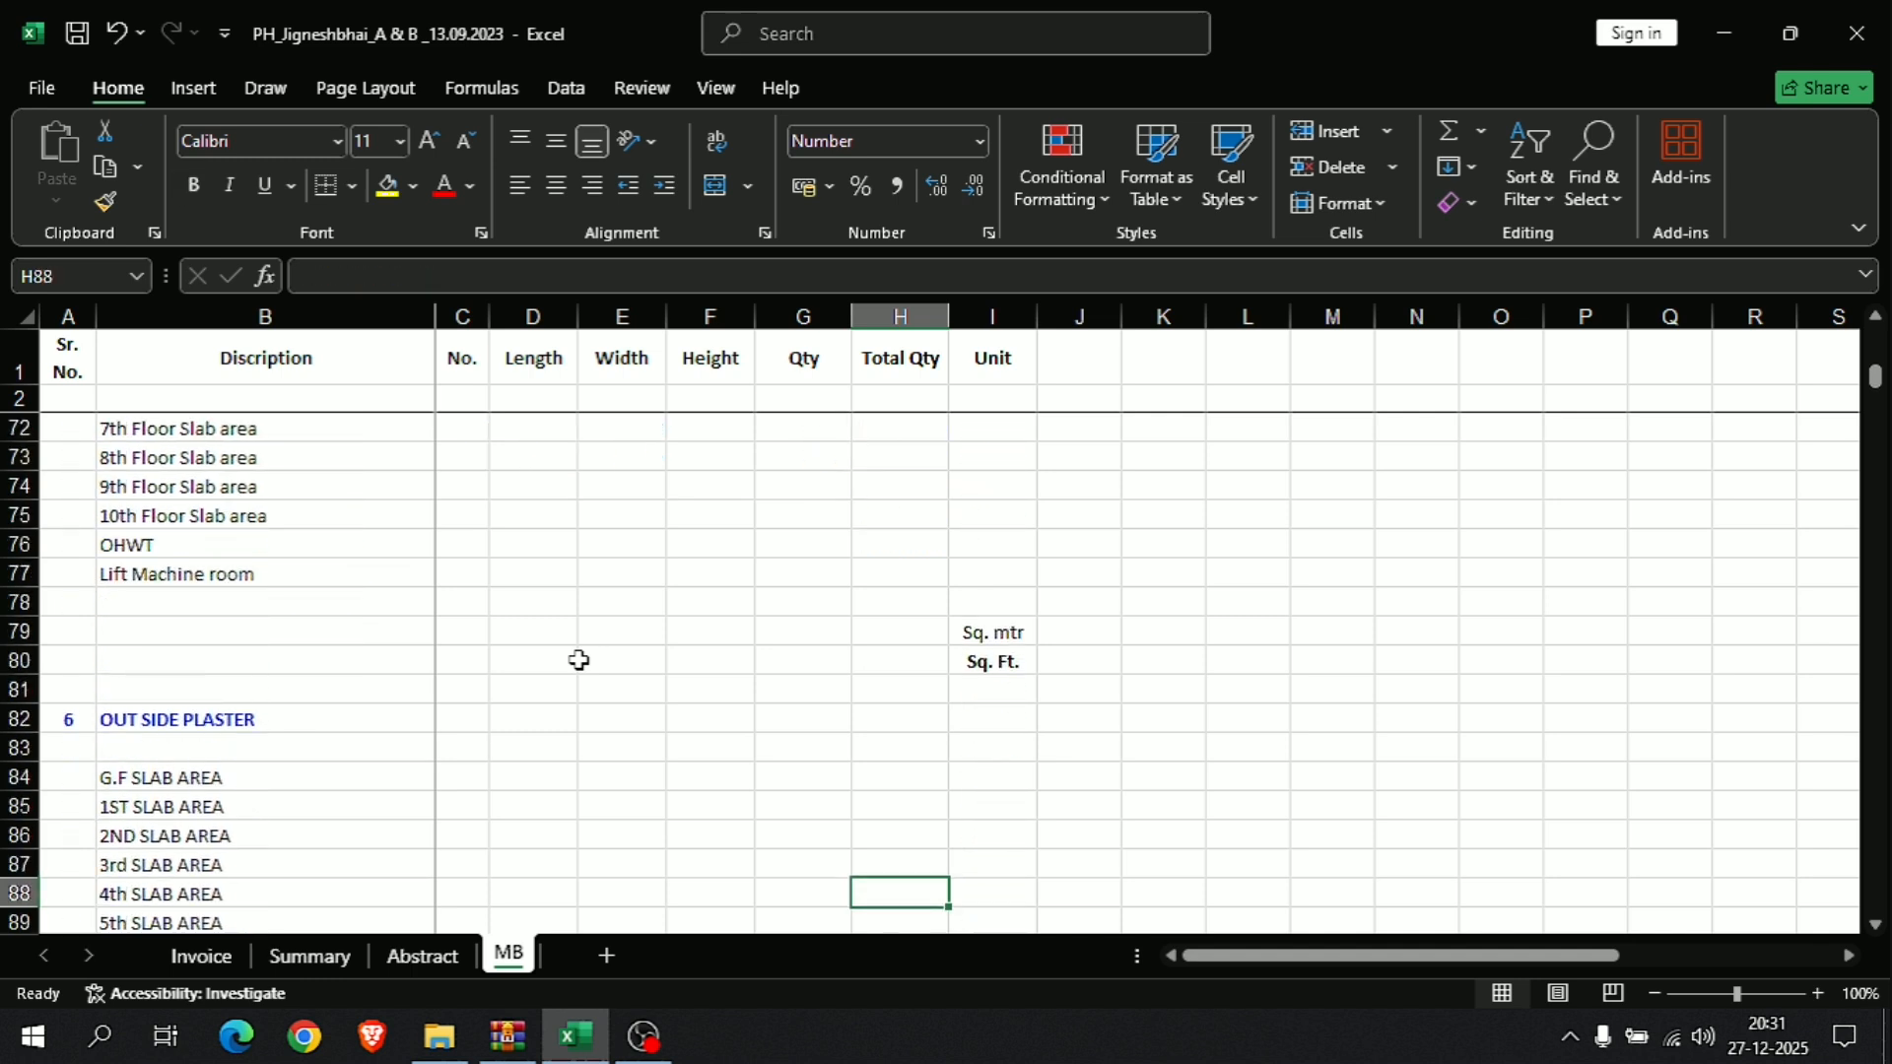
{"action": "key", "text": "Down"}
{"action": "key", "text": "Down"}
{"action": "key", "text": "Down"}
{"action": "key", "text": "Left"}
{"action": "key", "text": "Down"}
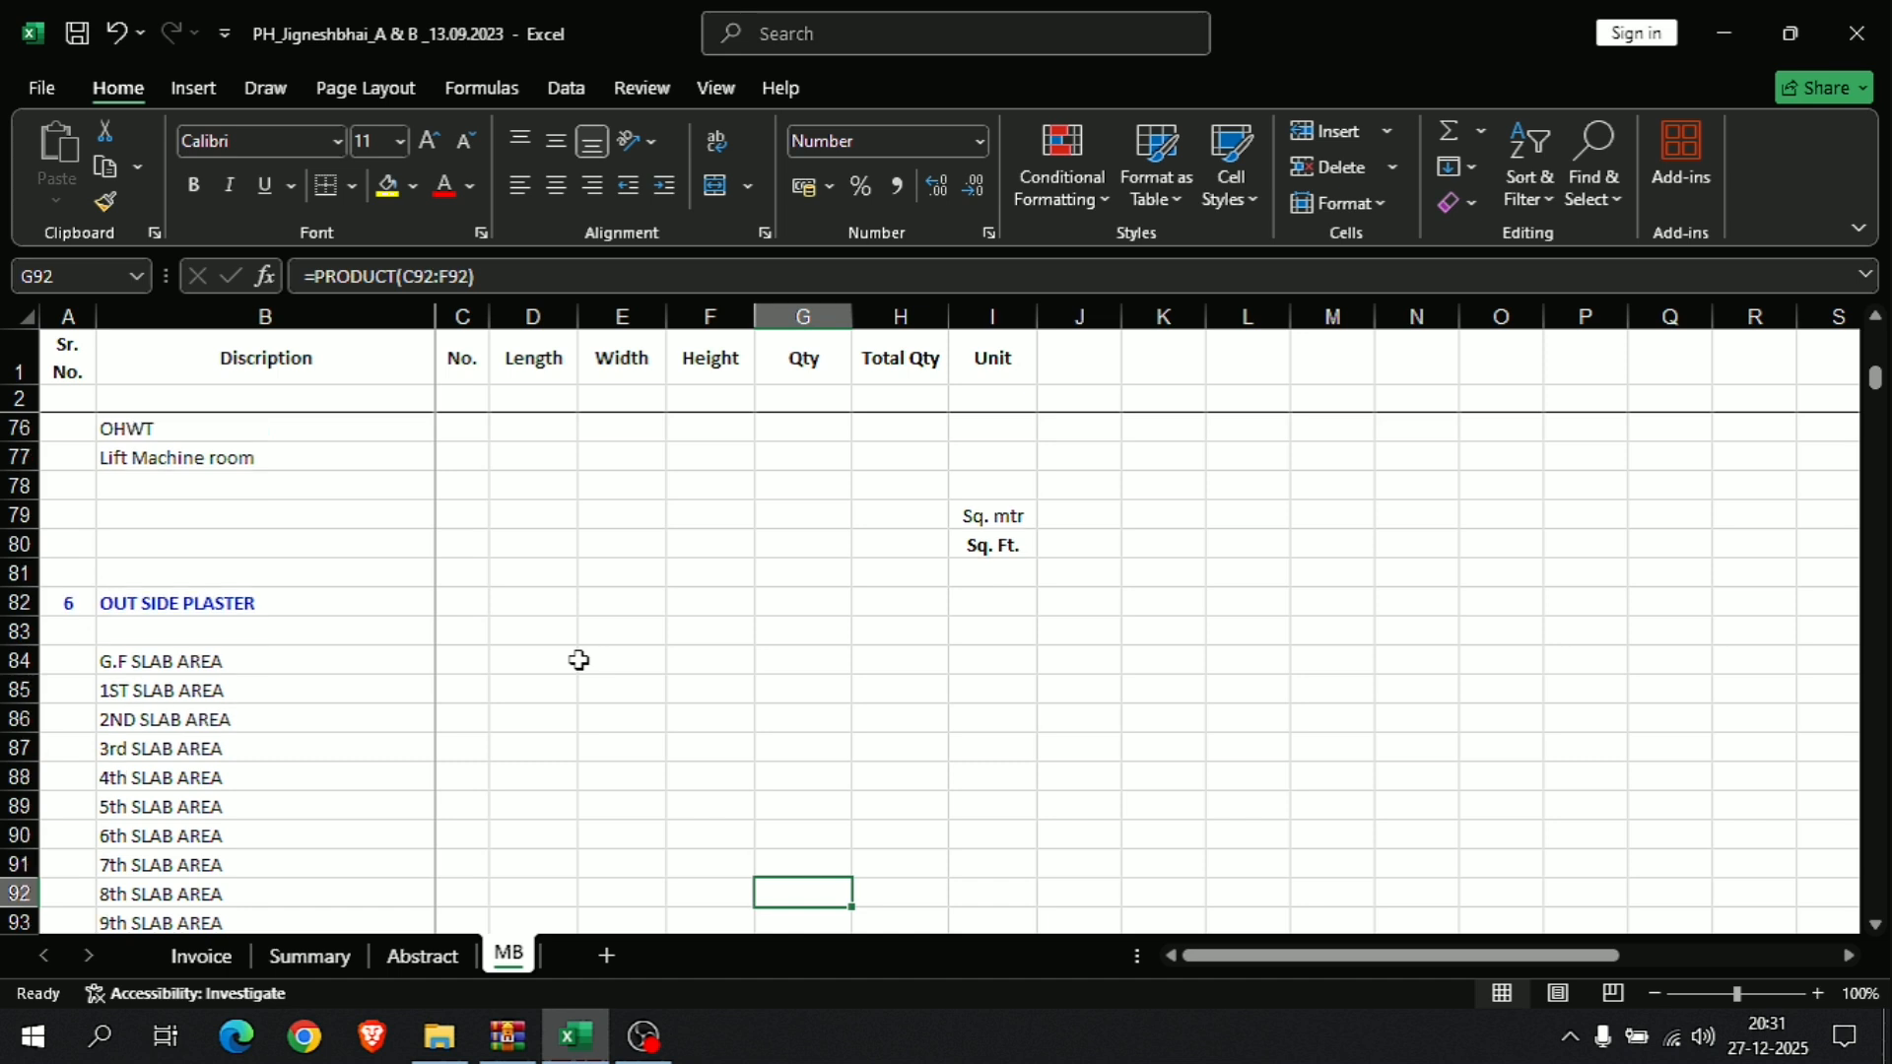
{"action": "key", "text": "Down"}
{"action": "key", "text": "Down"}
{"action": "key", "text": "Down"}
{"action": "key", "text": "Down"}
{"action": "key", "text": "Down"}
{"action": "key", "text": "Down"}
Step: Review the In Side Plaster section's entries from the ground floor slab to the 10th slab
{"action": "key", "text": "Down"}
{"action": "key", "text": "Down"}
{"action": "key", "text": "Down"}
{"action": "key", "text": "Down"}
{"action": "key", "text": "Down"}
{"action": "key", "text": "Down"}
{"action": "key", "text": "Down"}
{"action": "key", "text": "Down"}
{"action": "key", "text": "Down"}
{"action": "key", "text": "Down"}
{"action": "key", "text": "Down"}
{"action": "key", "text": "Down"}
{"action": "key", "text": "Down"}
{"action": "key", "text": "Down"}
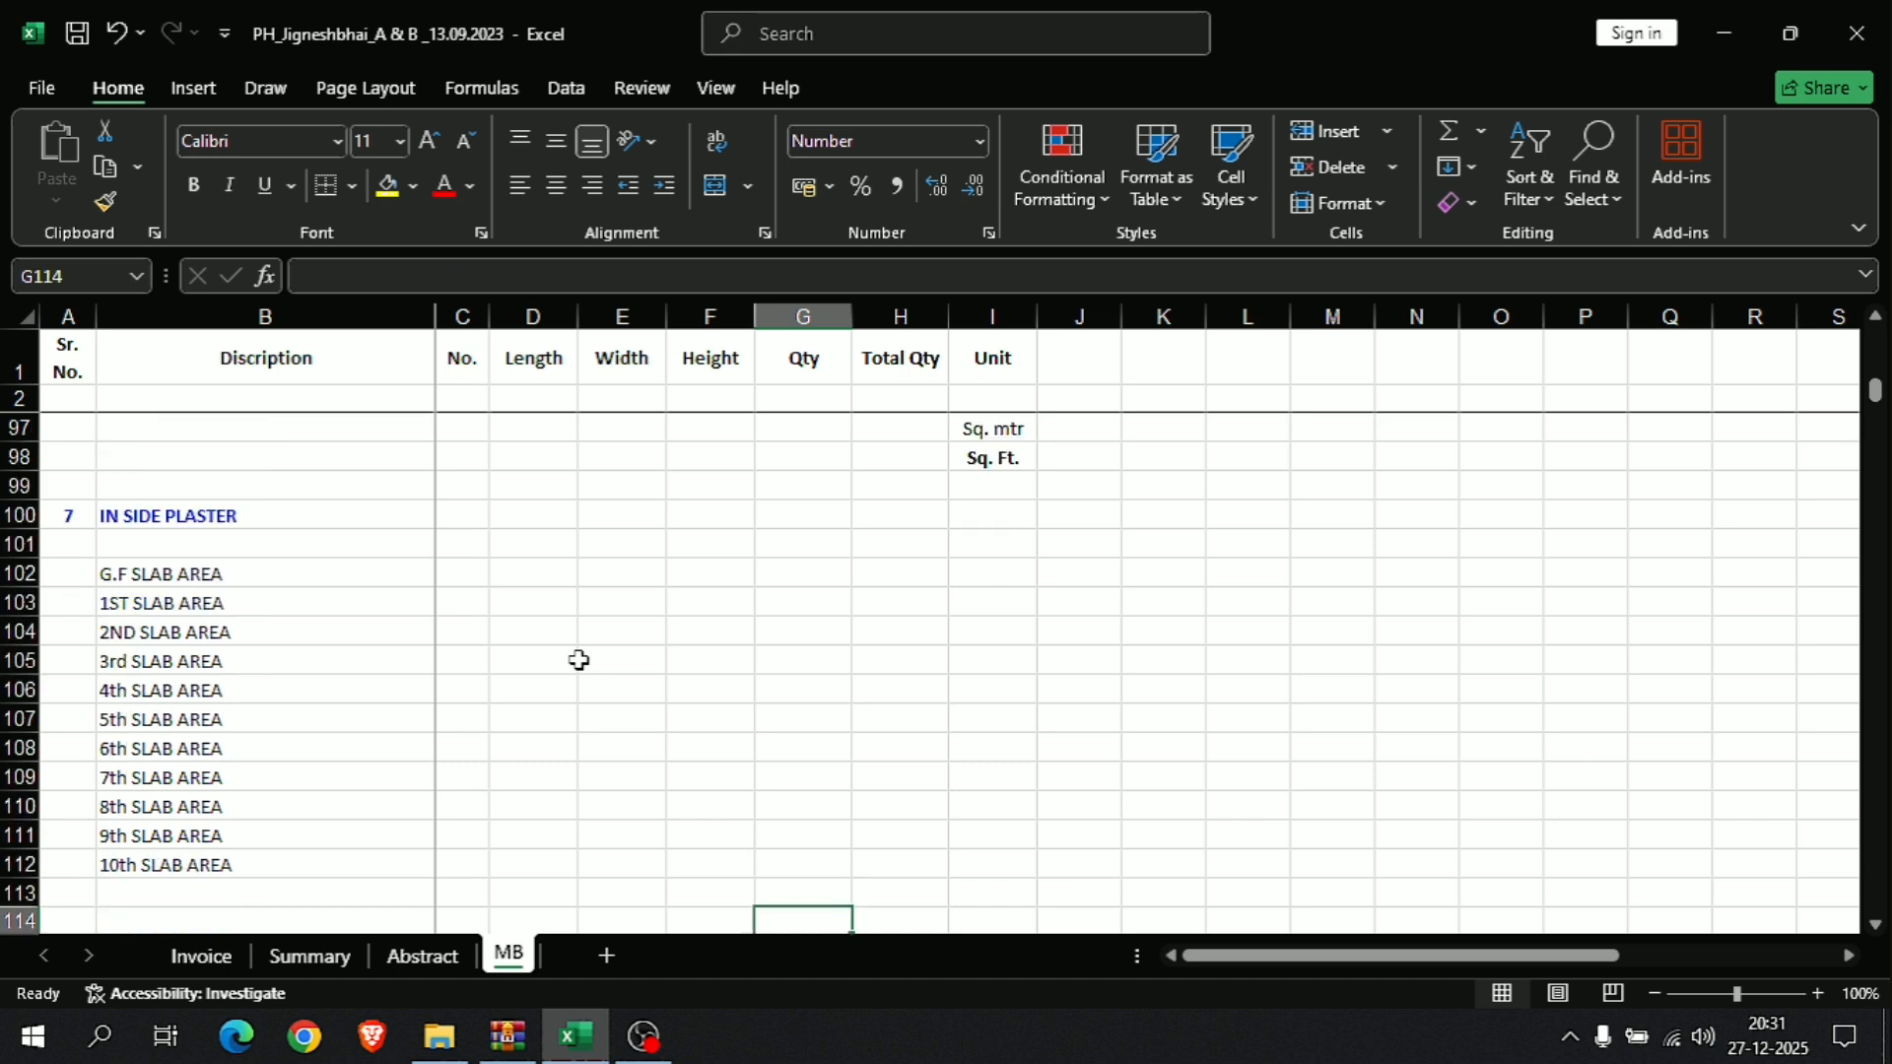
{"action": "key", "text": "Up"}
{"action": "key", "text": "Up"}
{"action": "key", "text": "Up"}
{"action": "key", "text": "Up"}
{"action": "key", "text": "Up"}
{"action": "key", "text": "Up"}
{"action": "key", "text": "Up"}
{"action": "key", "text": "Up"}
{"action": "key", "text": "Up"}
{"action": "key", "text": "Up"}
{"action": "key", "text": "Up"}
{"action": "key", "text": "Down"}
{"action": "key", "text": "Down"}
{"action": "key", "text": "Down"}
{"action": "key", "text": "Down"}
{"action": "key", "text": "Down"}
{"action": "key", "text": "Down"}
{"action": "key", "text": "Down"}
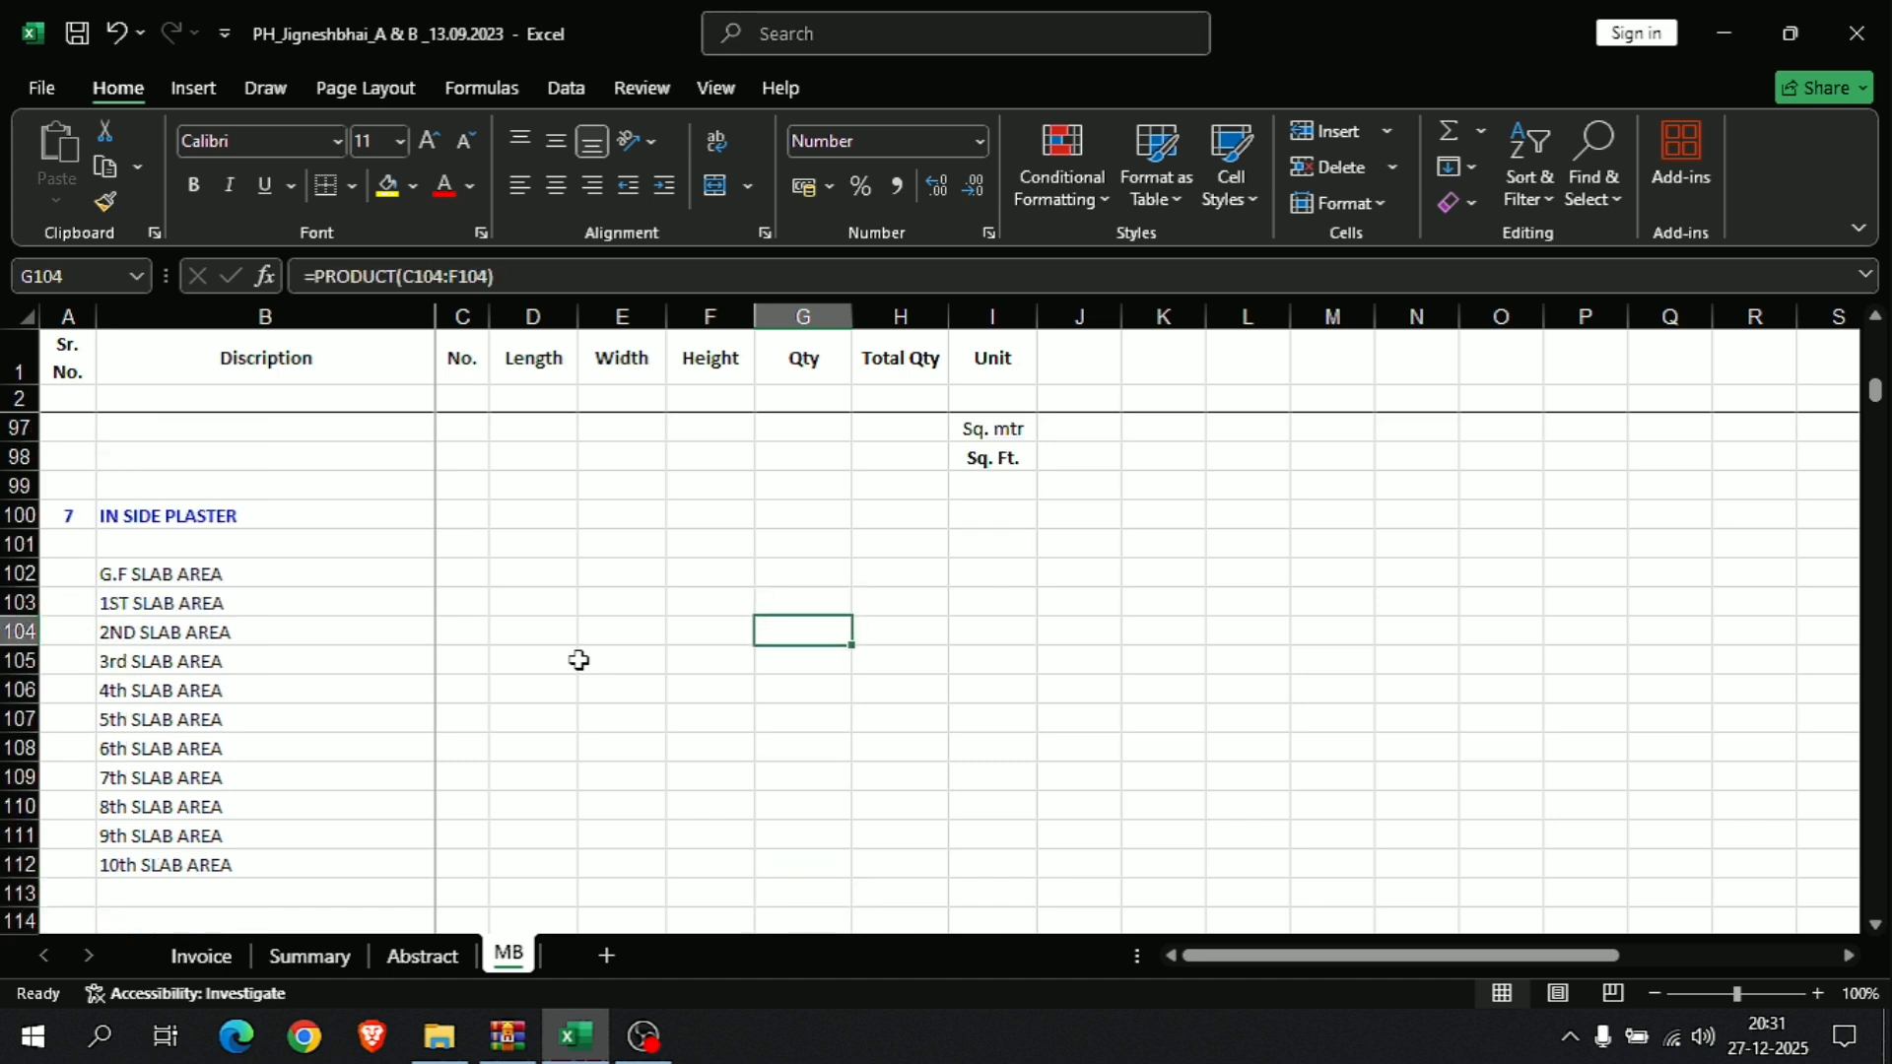
Step: Check the In Side Plaster section's square metre and square foot rows and the rows below them
{"action": "key", "text": "Down"}
{"action": "key", "text": "Down"}
{"action": "key", "text": "Down"}
{"action": "key", "text": "Down"}
{"action": "key", "text": "Down"}
{"action": "key", "text": "Down"}
{"action": "key", "text": "Down"}
{"action": "key", "text": "Down"}
{"action": "key", "text": "Down"}
{"action": "key", "text": "Down"}
{"action": "key", "text": "Down"}
{"action": "key", "text": "Down"}
{"action": "key", "text": "Down"}
{"action": "key", "text": "Down"}
{"action": "key", "text": "Down"}
{"action": "key", "text": "Down"}
{"action": "key", "text": "Down"}
{"action": "key", "text": "Down"}
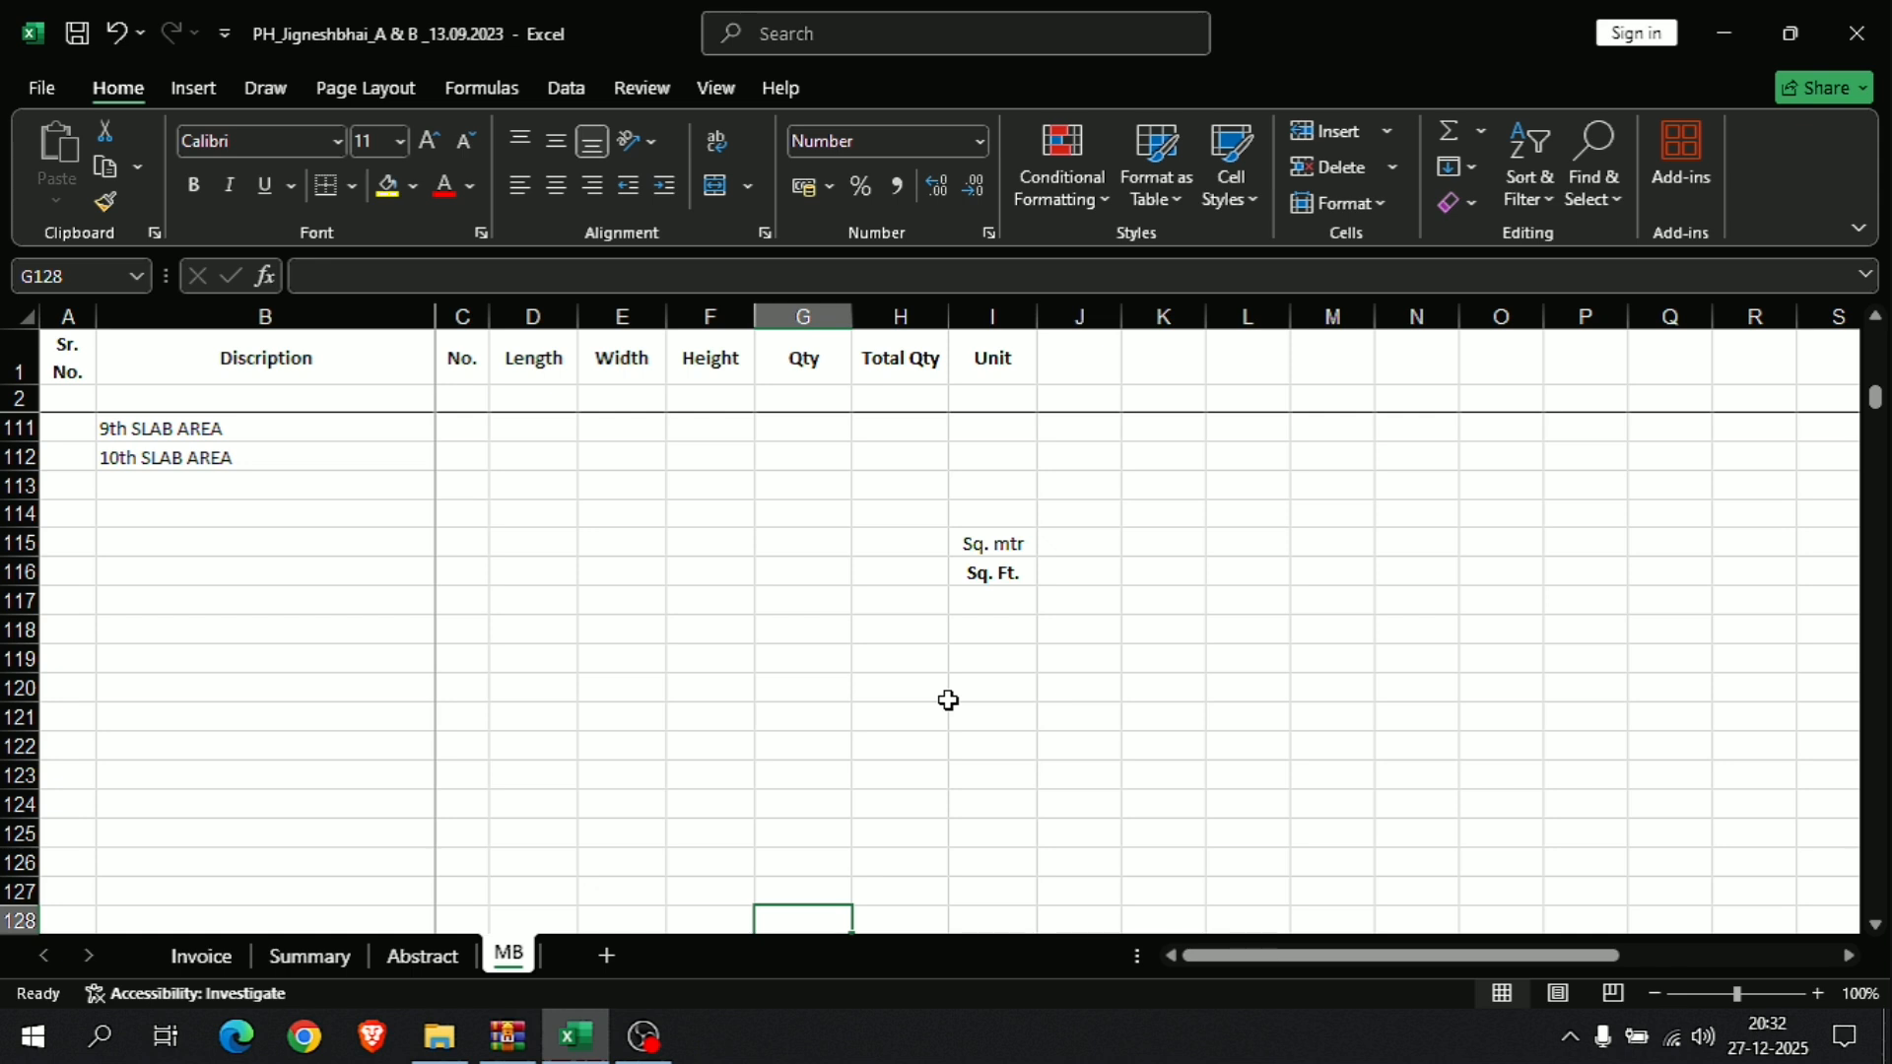
Step: Inspect the PRODUCT formula in G5 that calculates the 5th floor quantity under RCC Wall 9"
{"action": "scroll", "coordinate": [948, 700], "scroll_direction": "up", "scroll_amount": 17}
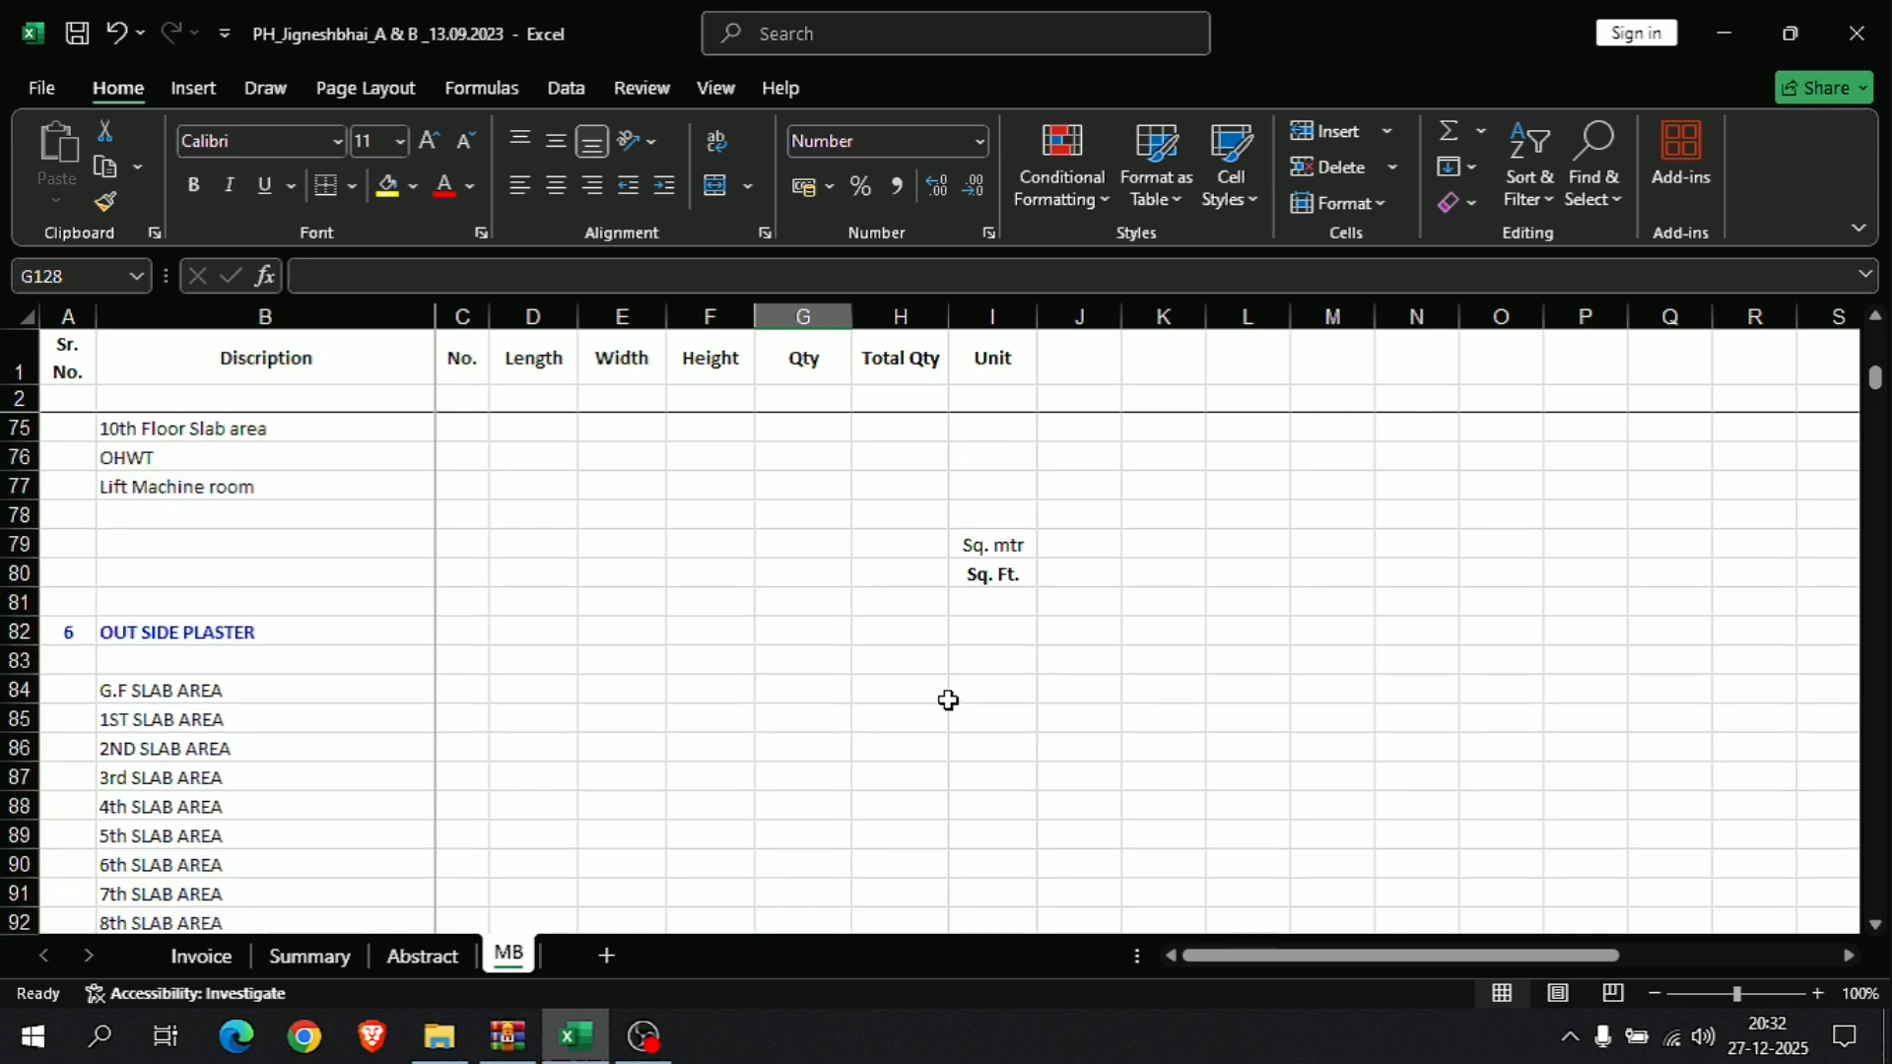
{"action": "scroll", "coordinate": [948, 699], "scroll_direction": "up", "scroll_amount": 19}
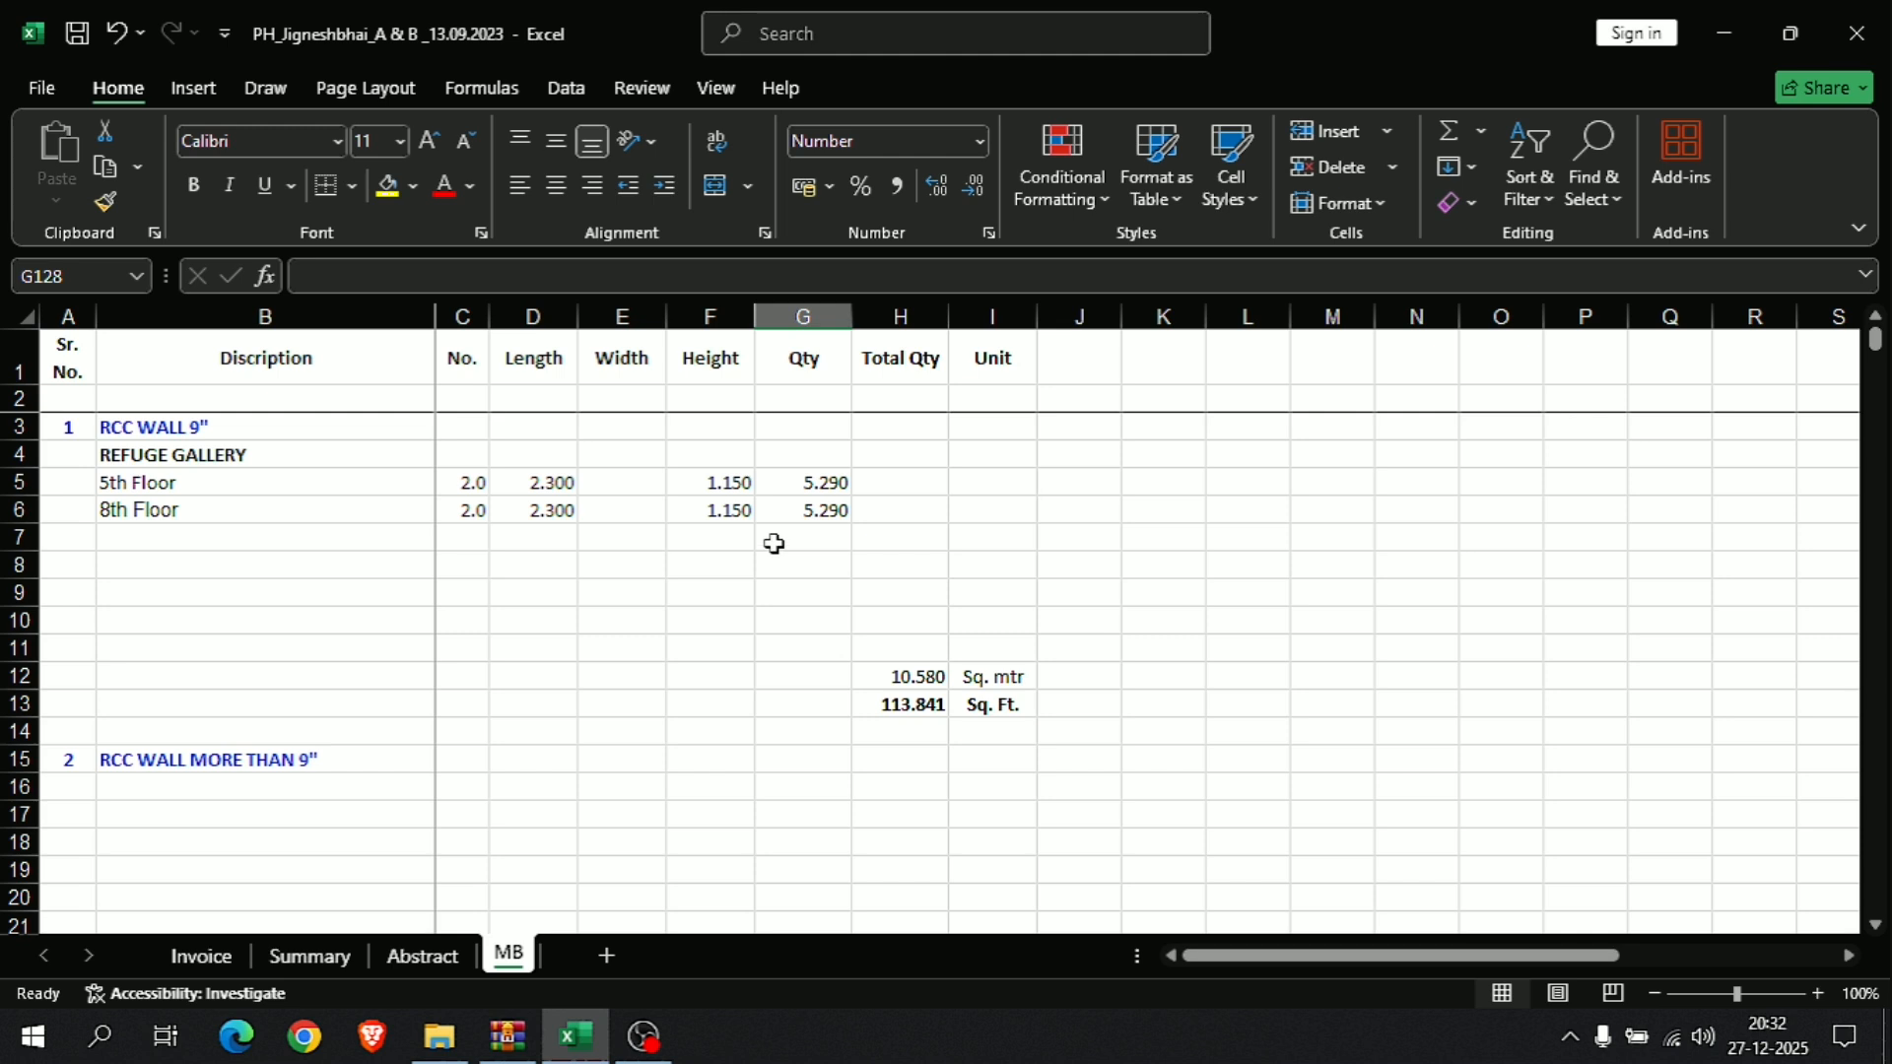
{"action": "left_click", "coordinate": [825, 463]}
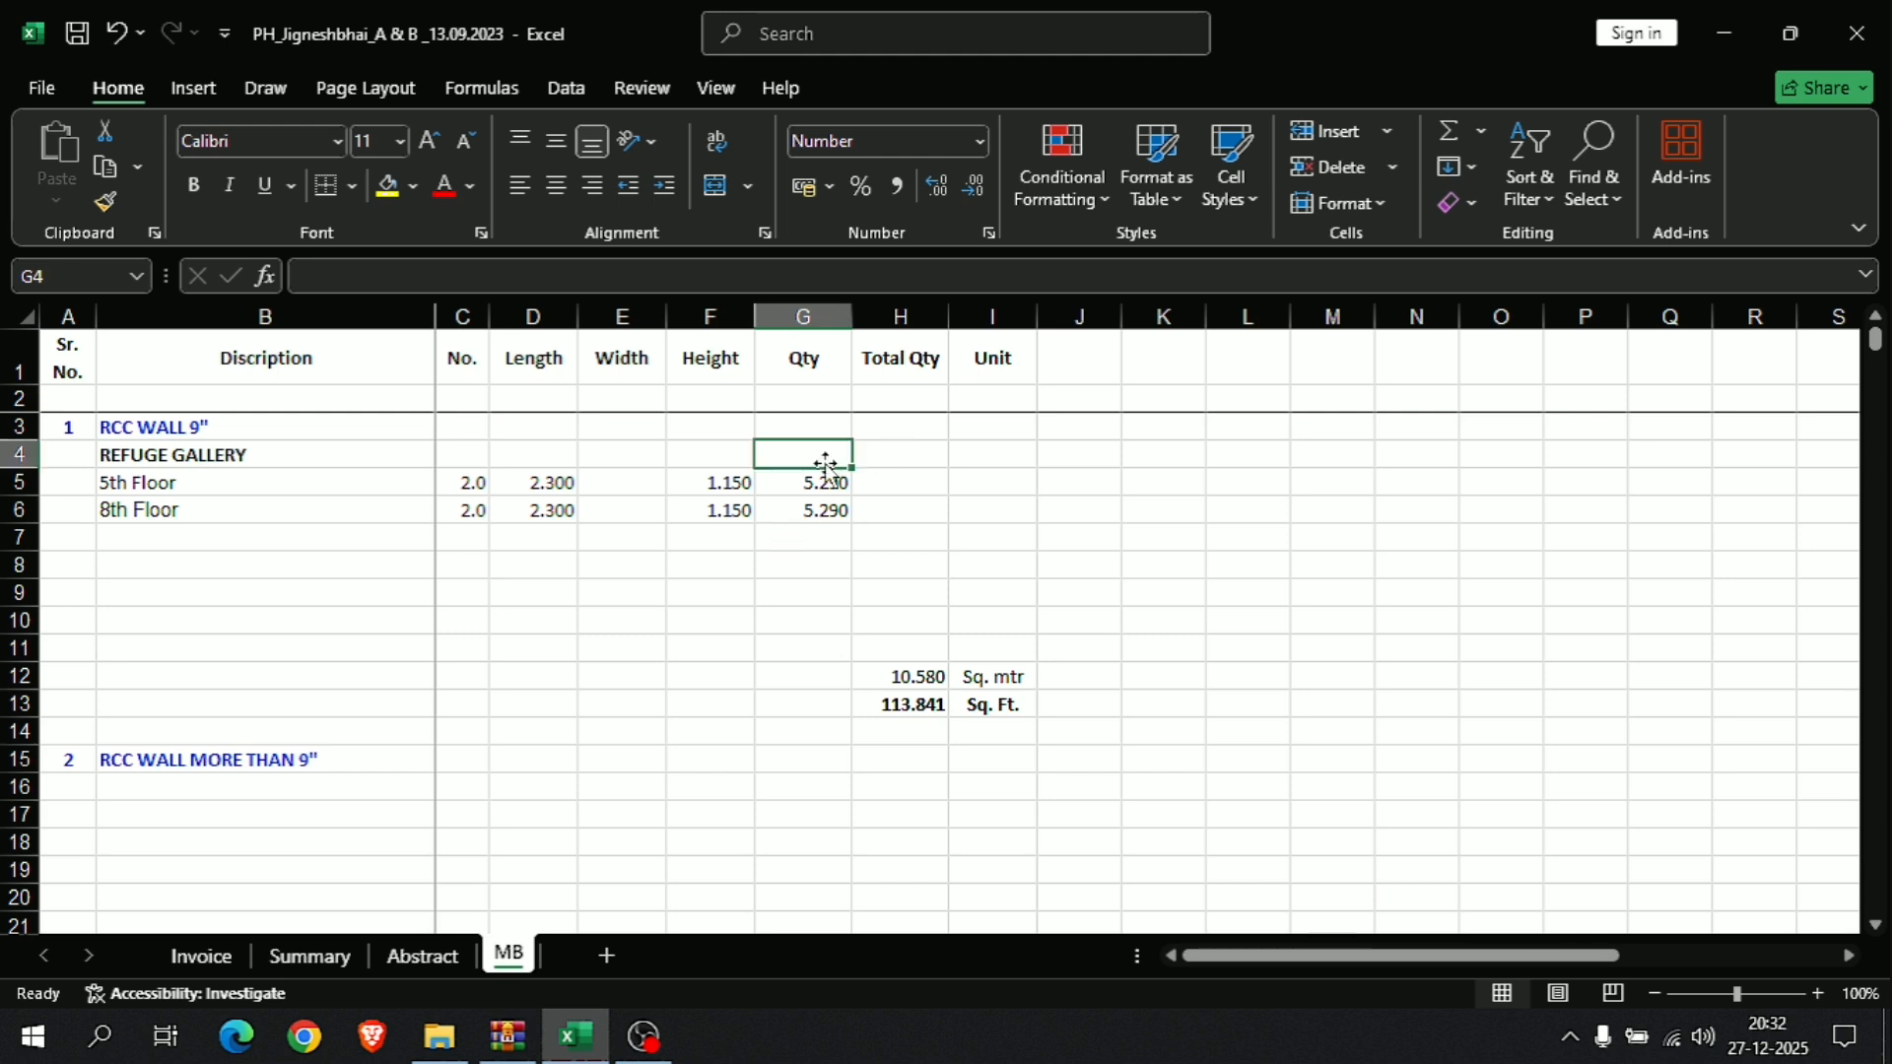
{"action": "left_click", "coordinate": [821, 489]}
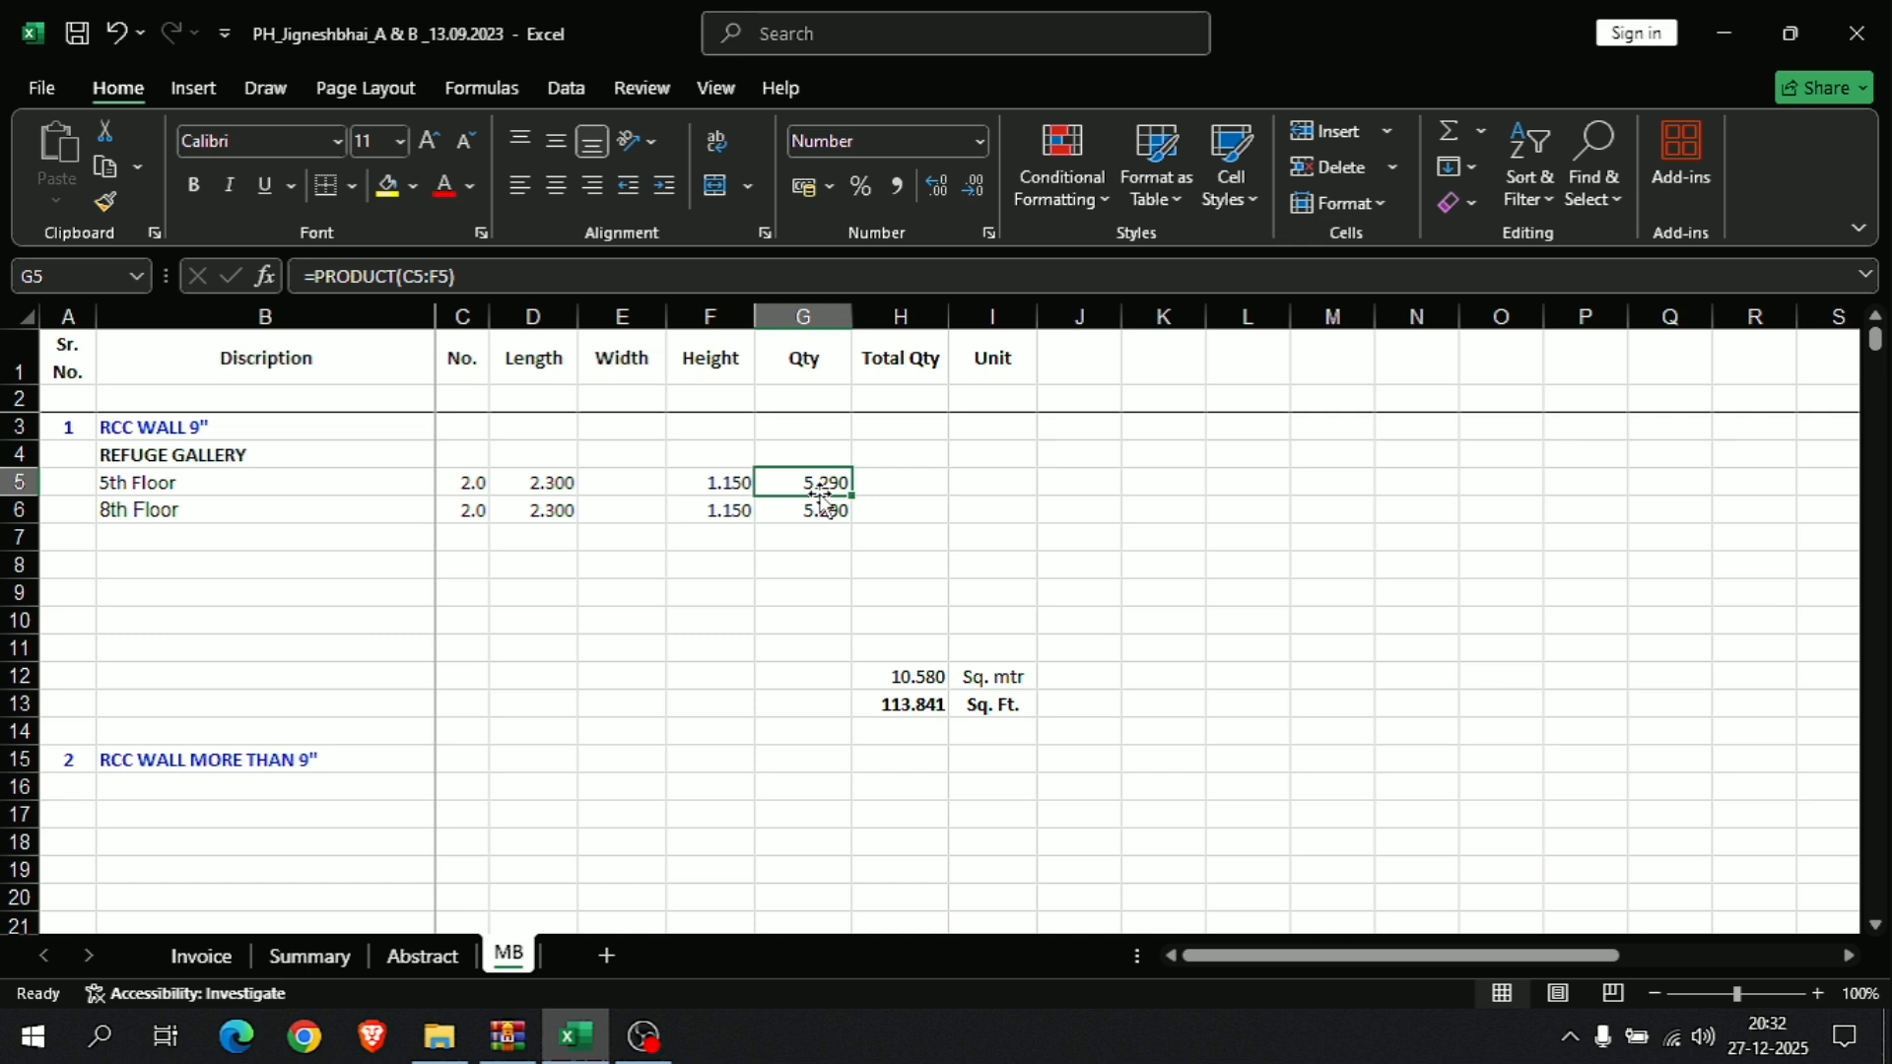
{"action": "key", "text": "F2"}
{"action": "key", "text": "Escape"}
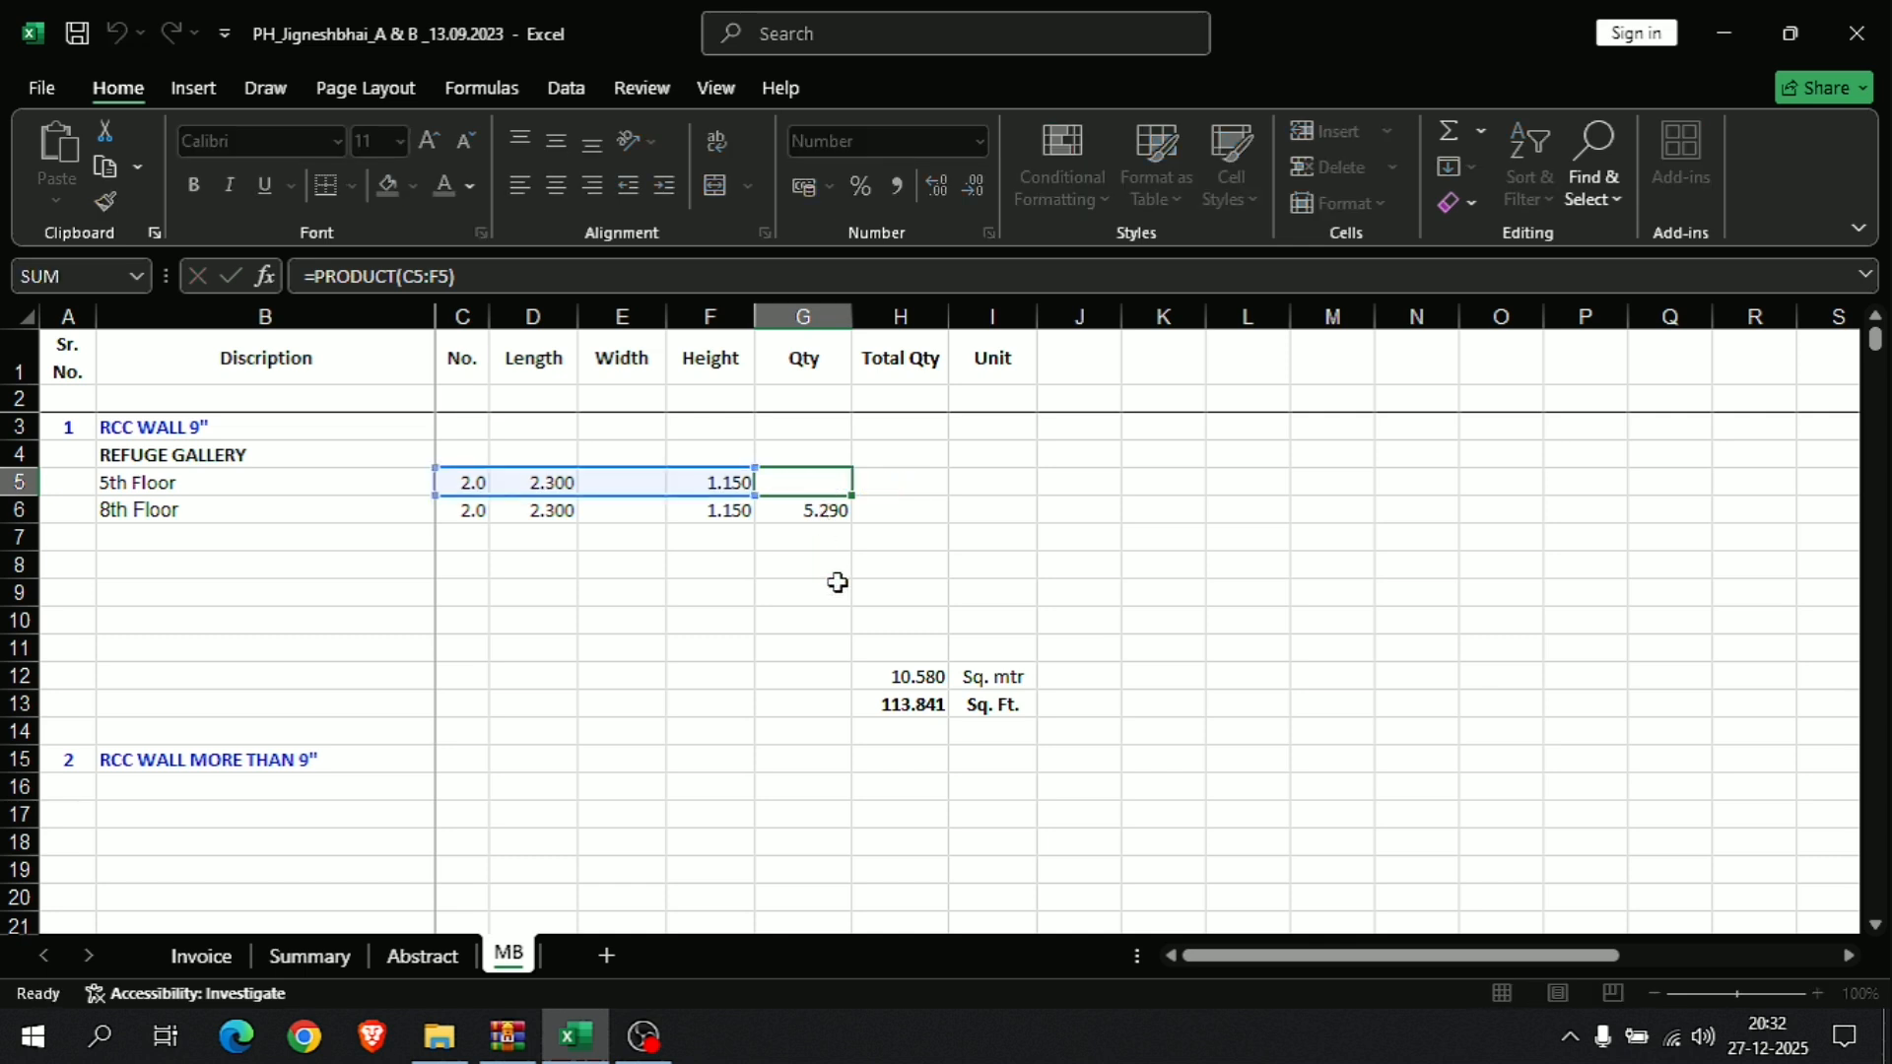
Step: Inspect the SUM formula in H12 that adds up the RCC Wall 9" quantities
{"action": "left_click", "coordinate": [926, 679]}
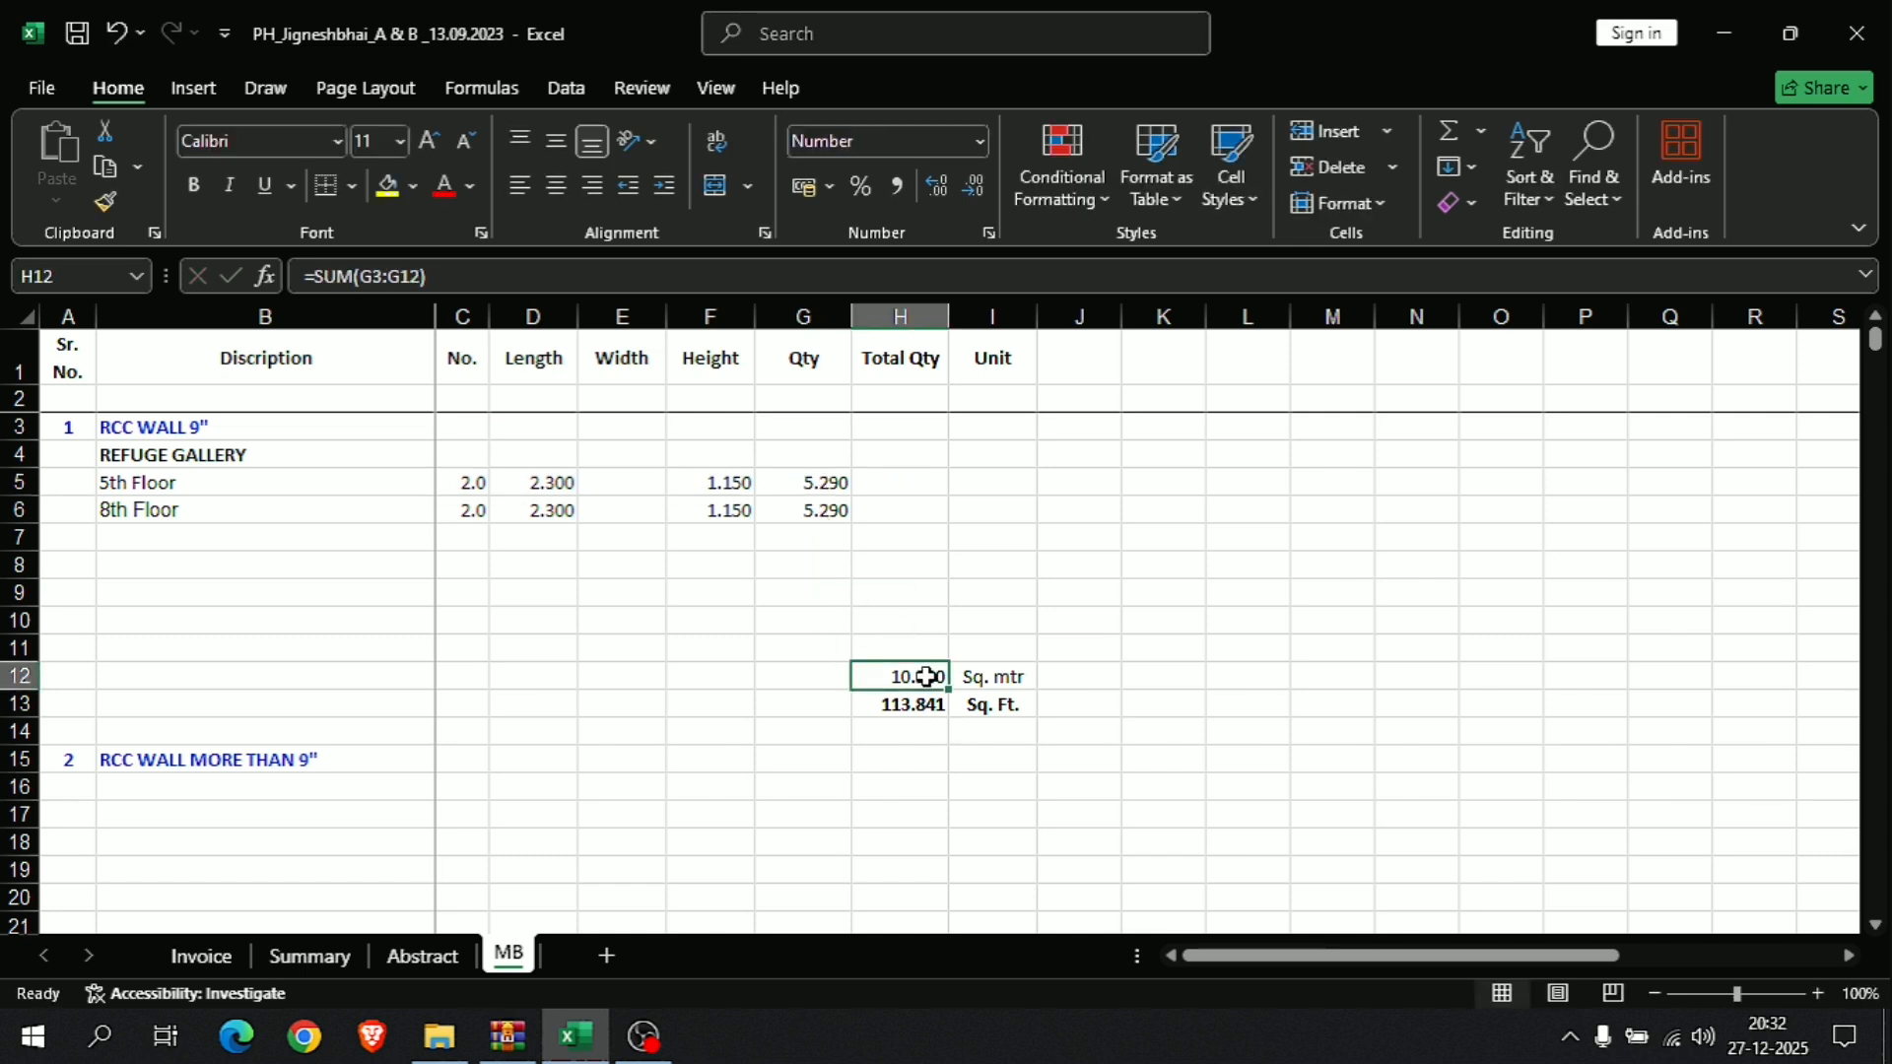
{"action": "key", "text": "F2"}
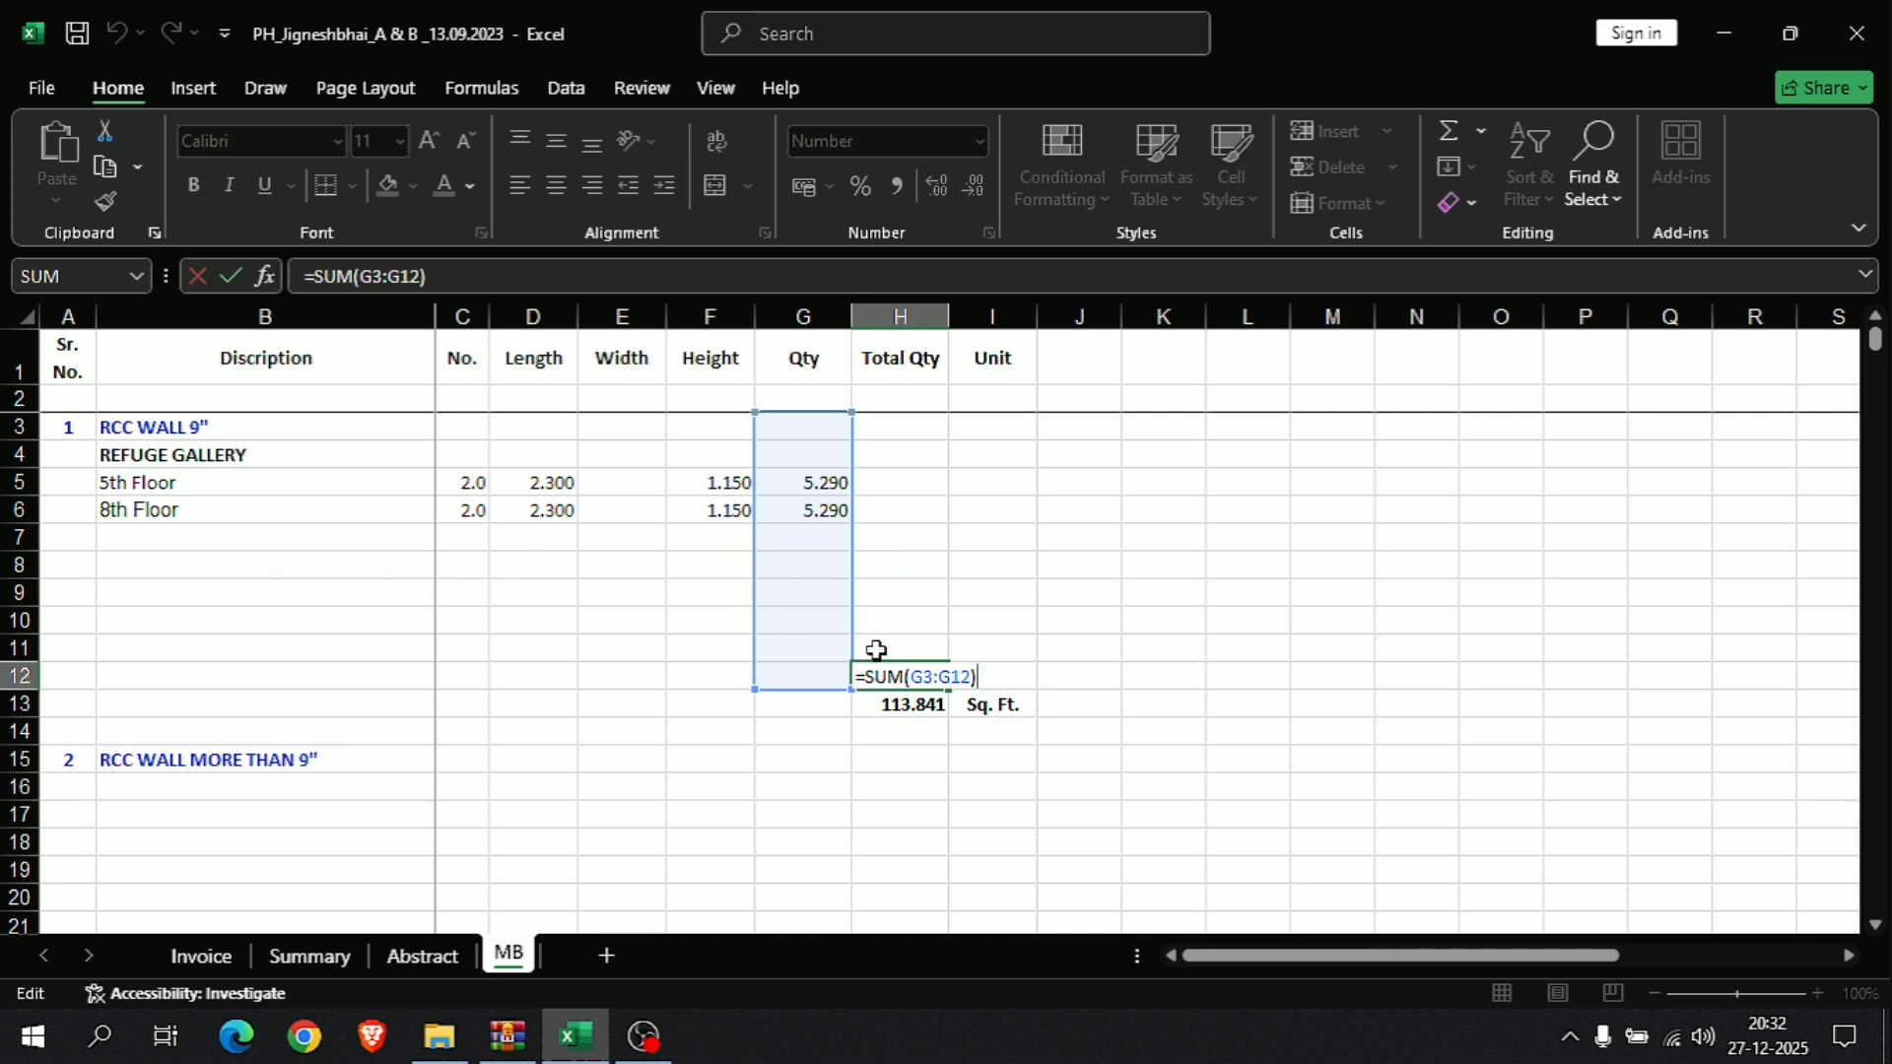
{"action": "left_click", "coordinate": [1082, 628]}
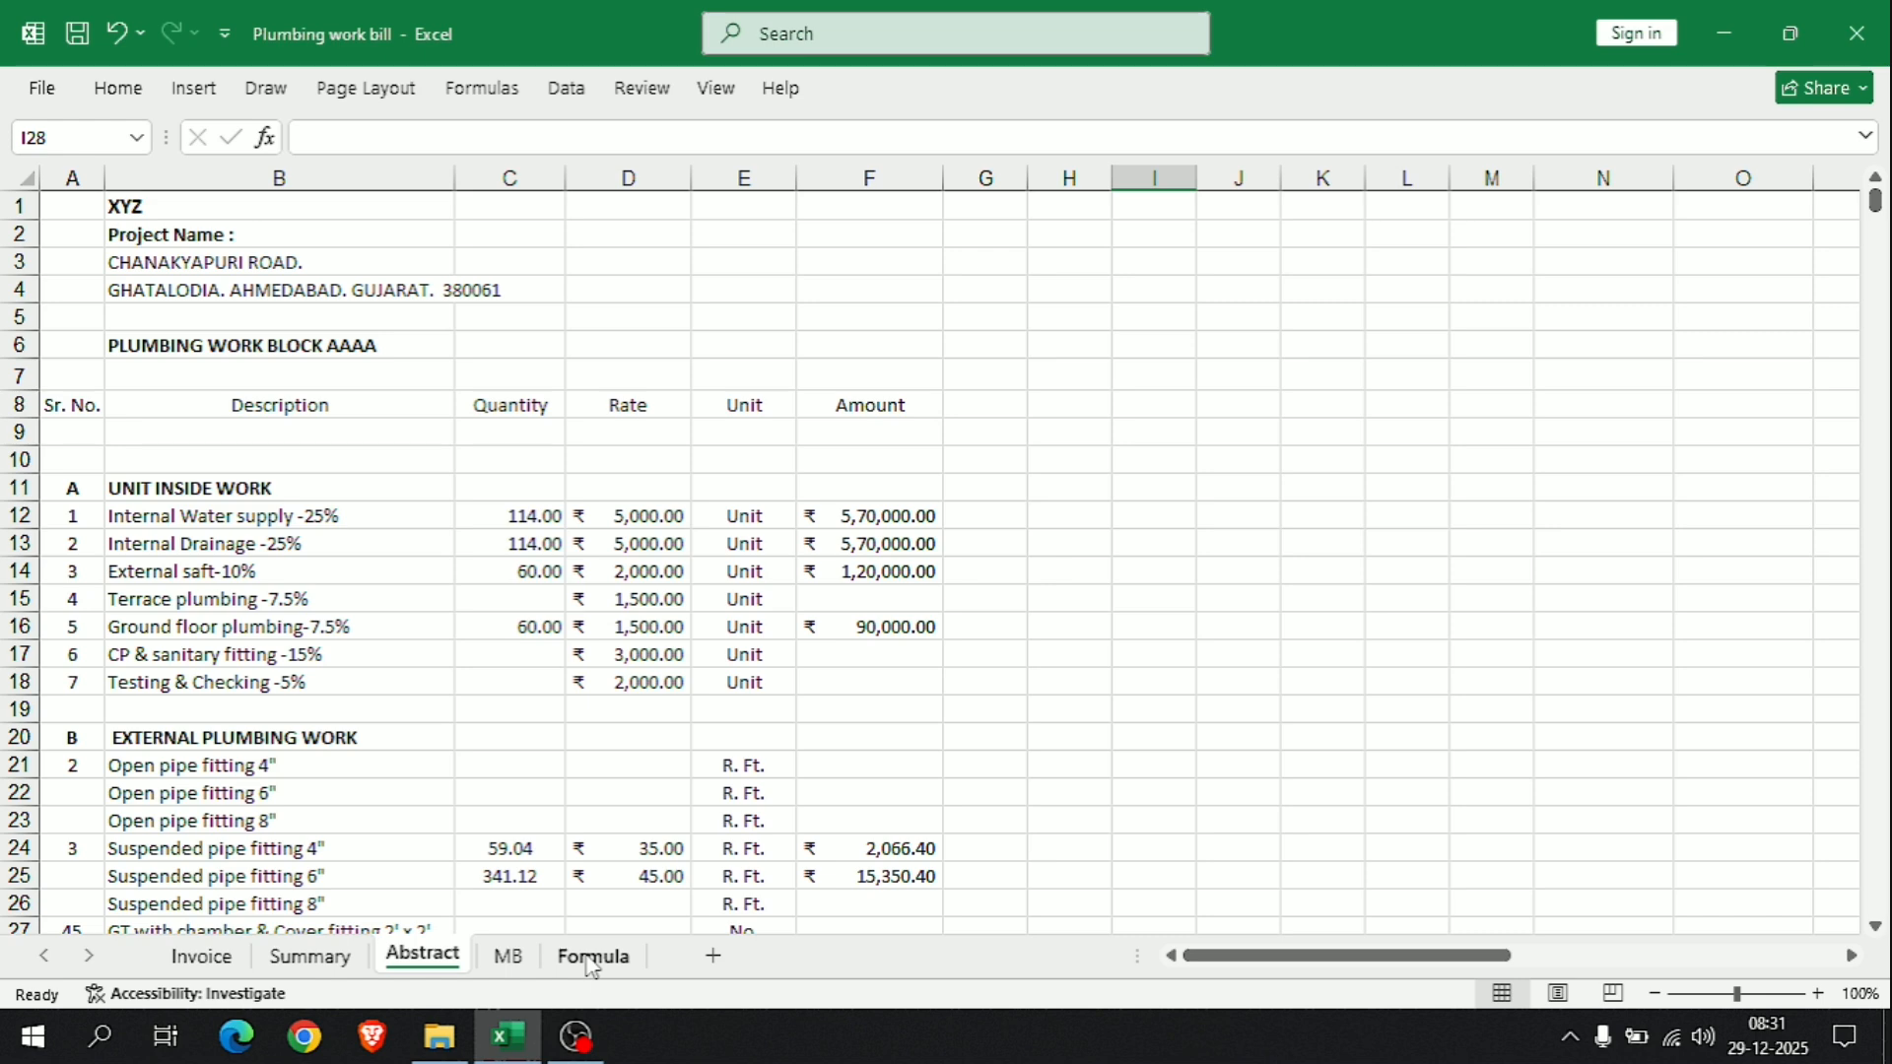
Step: Open the Invoice sheet of the Plumbing work bill workbook and review the heading, company name and specialist line
{"action": "left_click", "coordinate": [202, 956]}
{"action": "scroll", "coordinate": [677, 576], "scroll_direction": "up", "scroll_amount": 3}
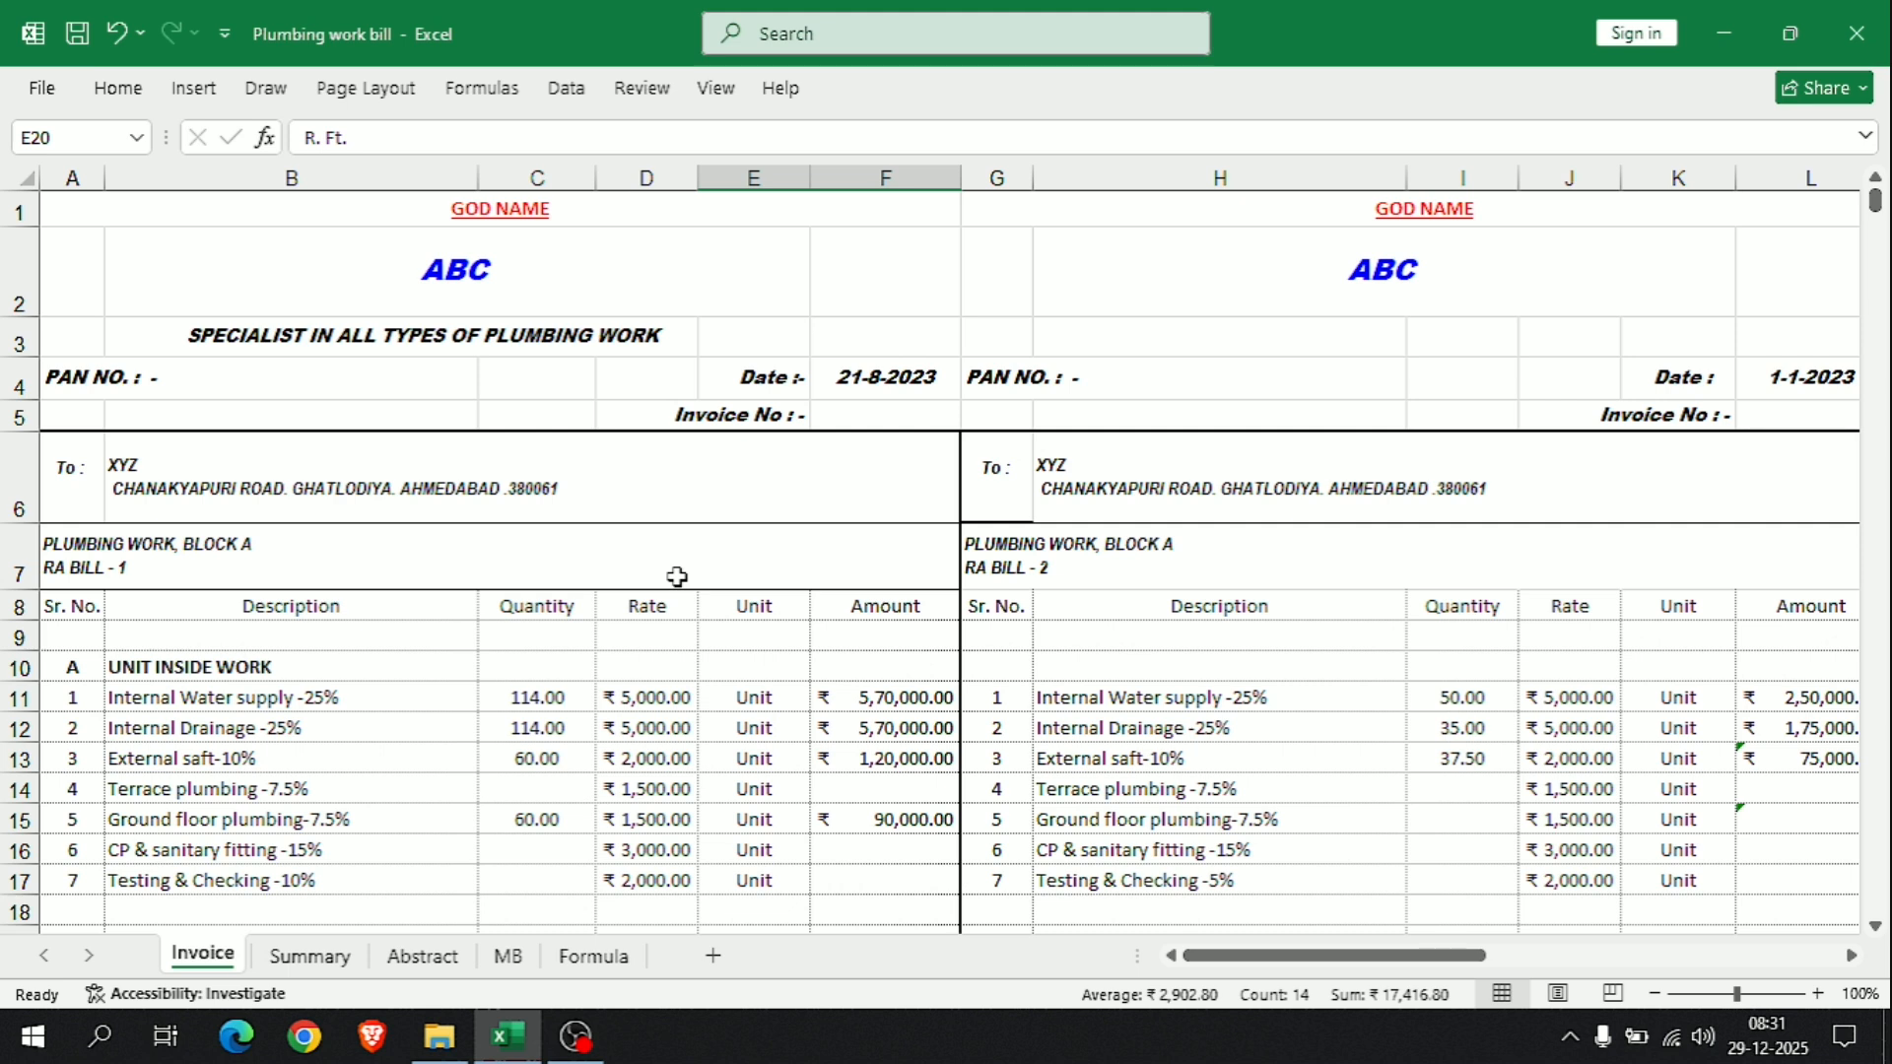
{"action": "left_click", "coordinate": [561, 212]}
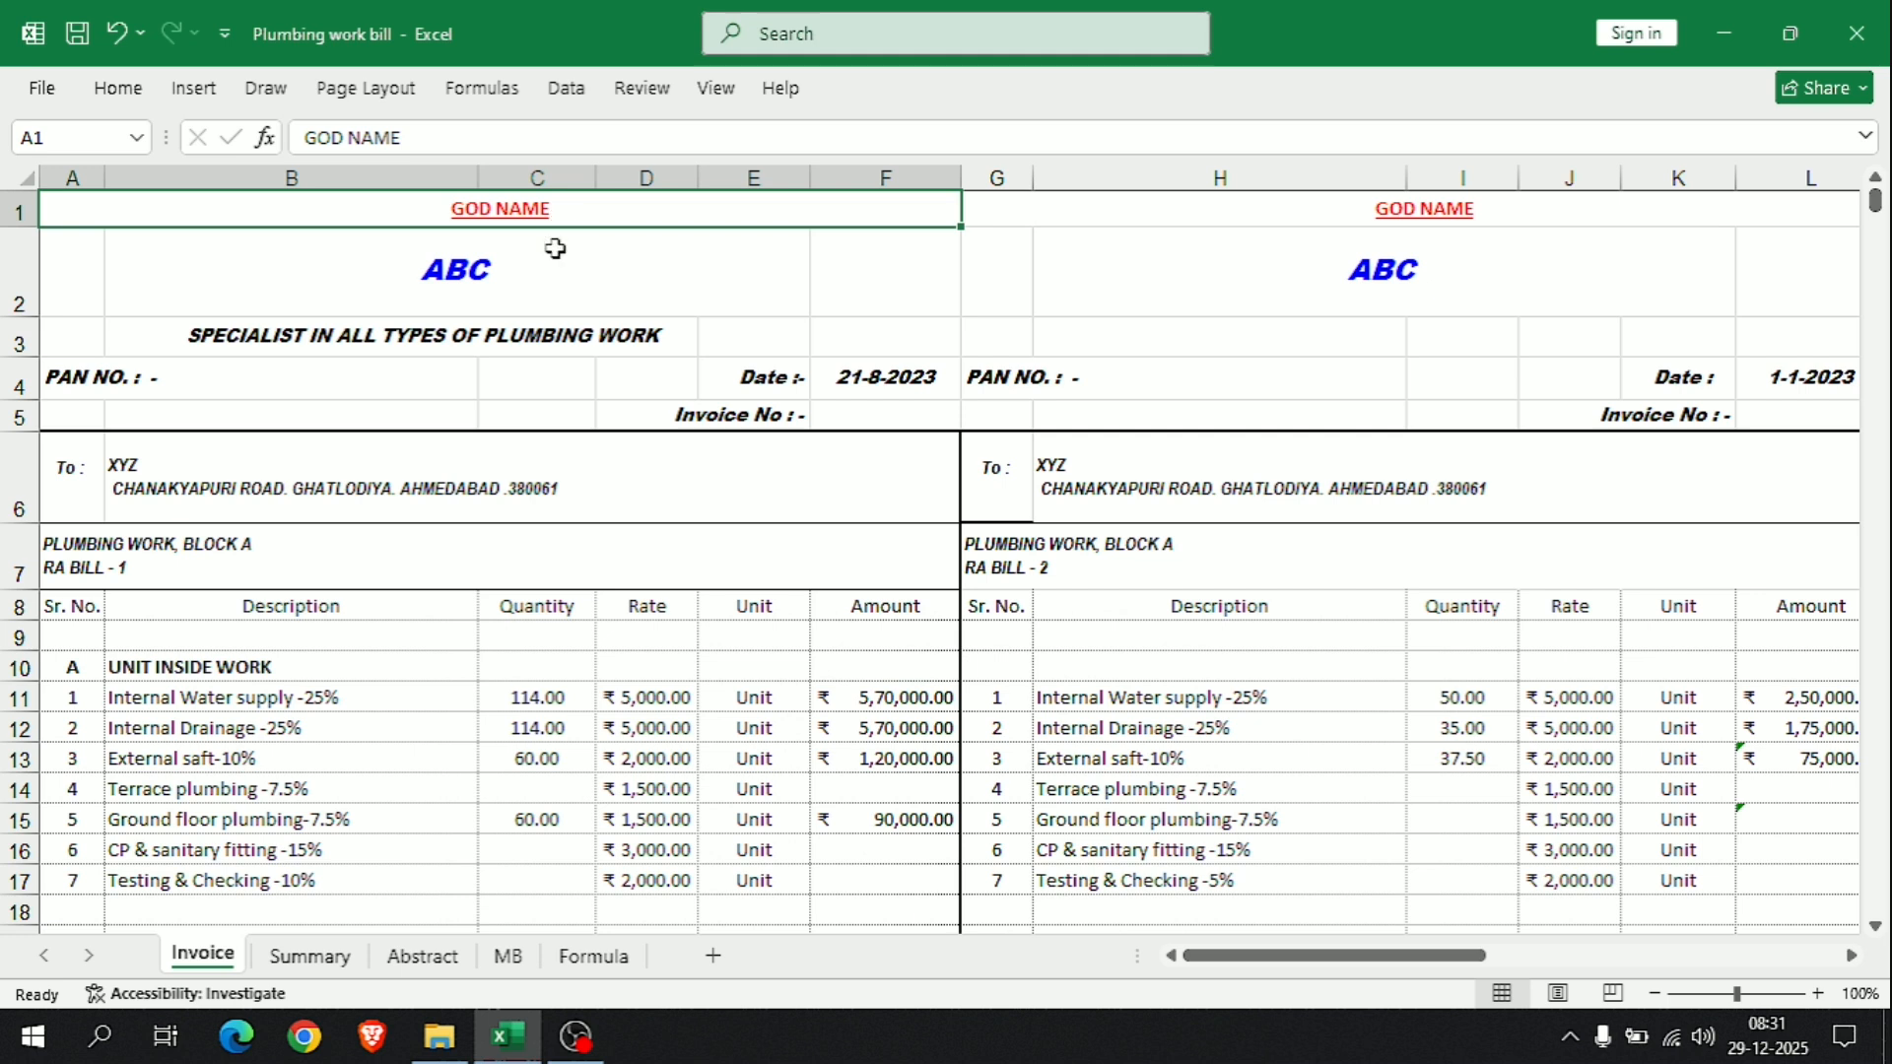
{"action": "left_click", "coordinate": [541, 276]}
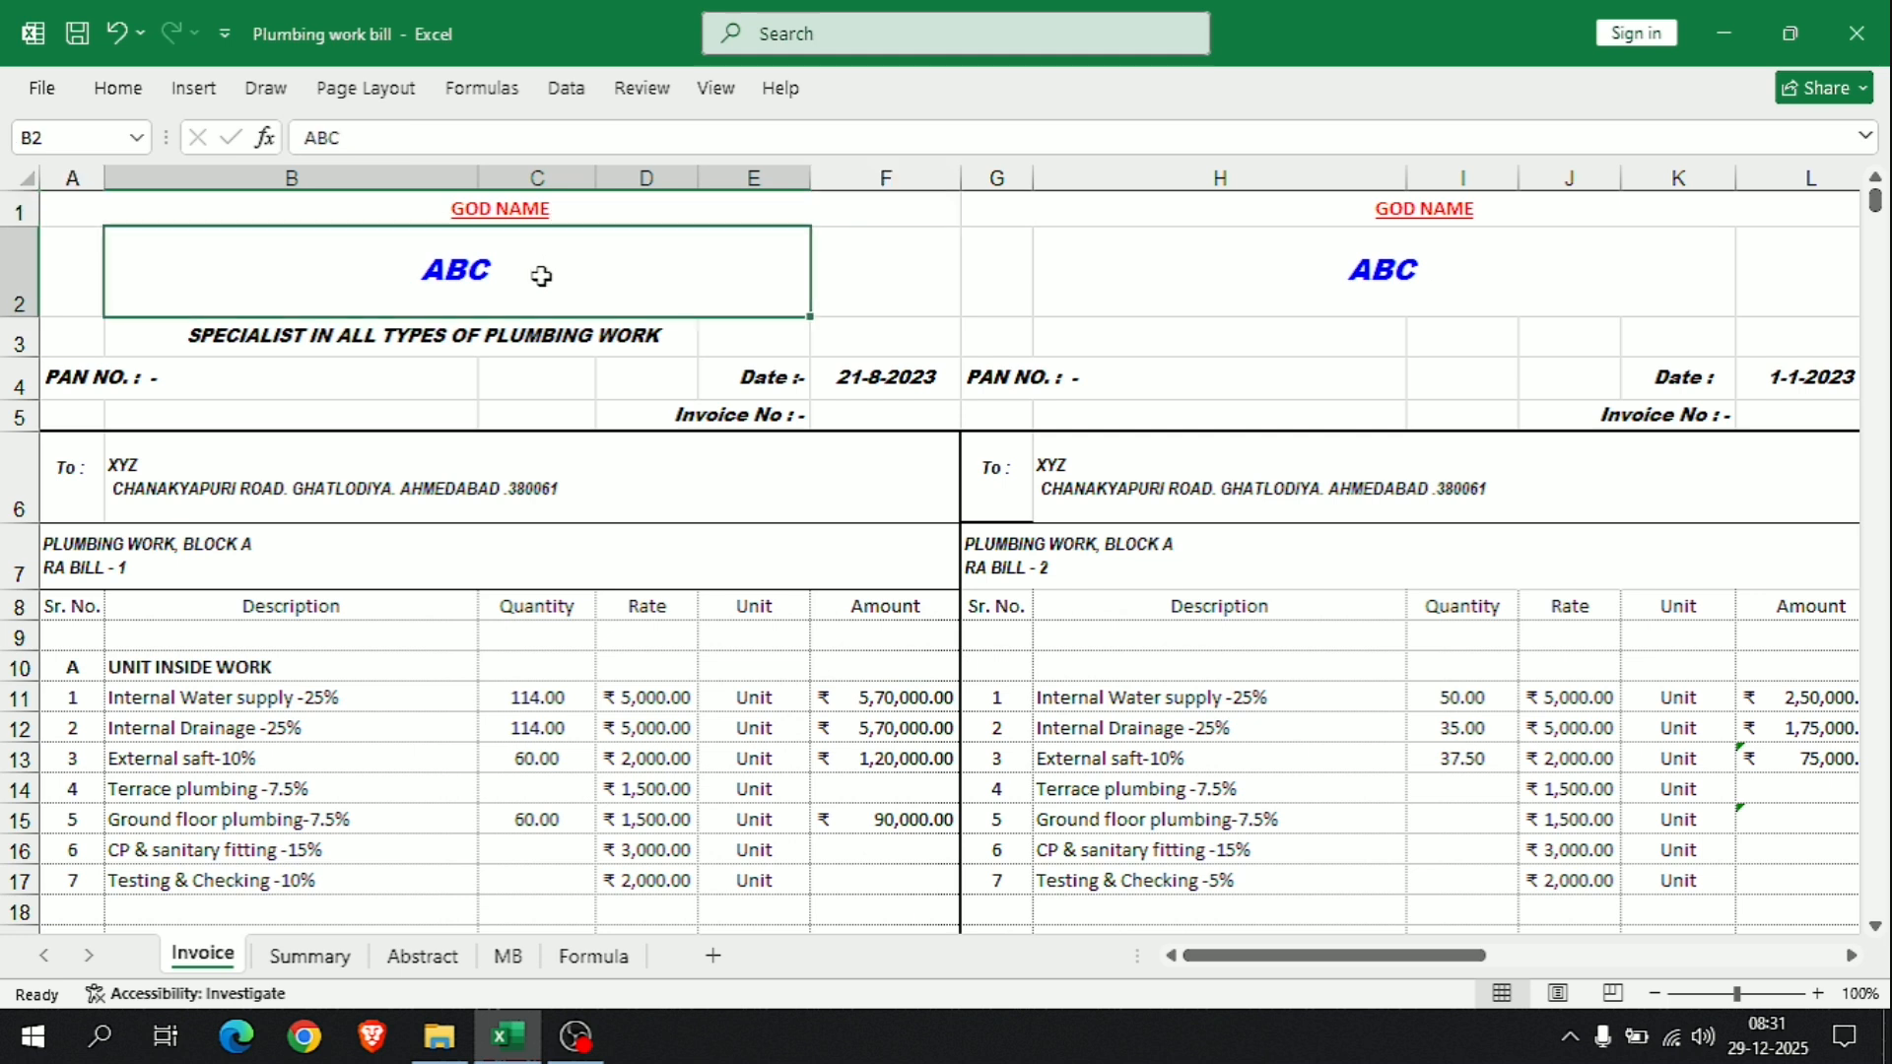
{"action": "left_click", "coordinate": [540, 347]}
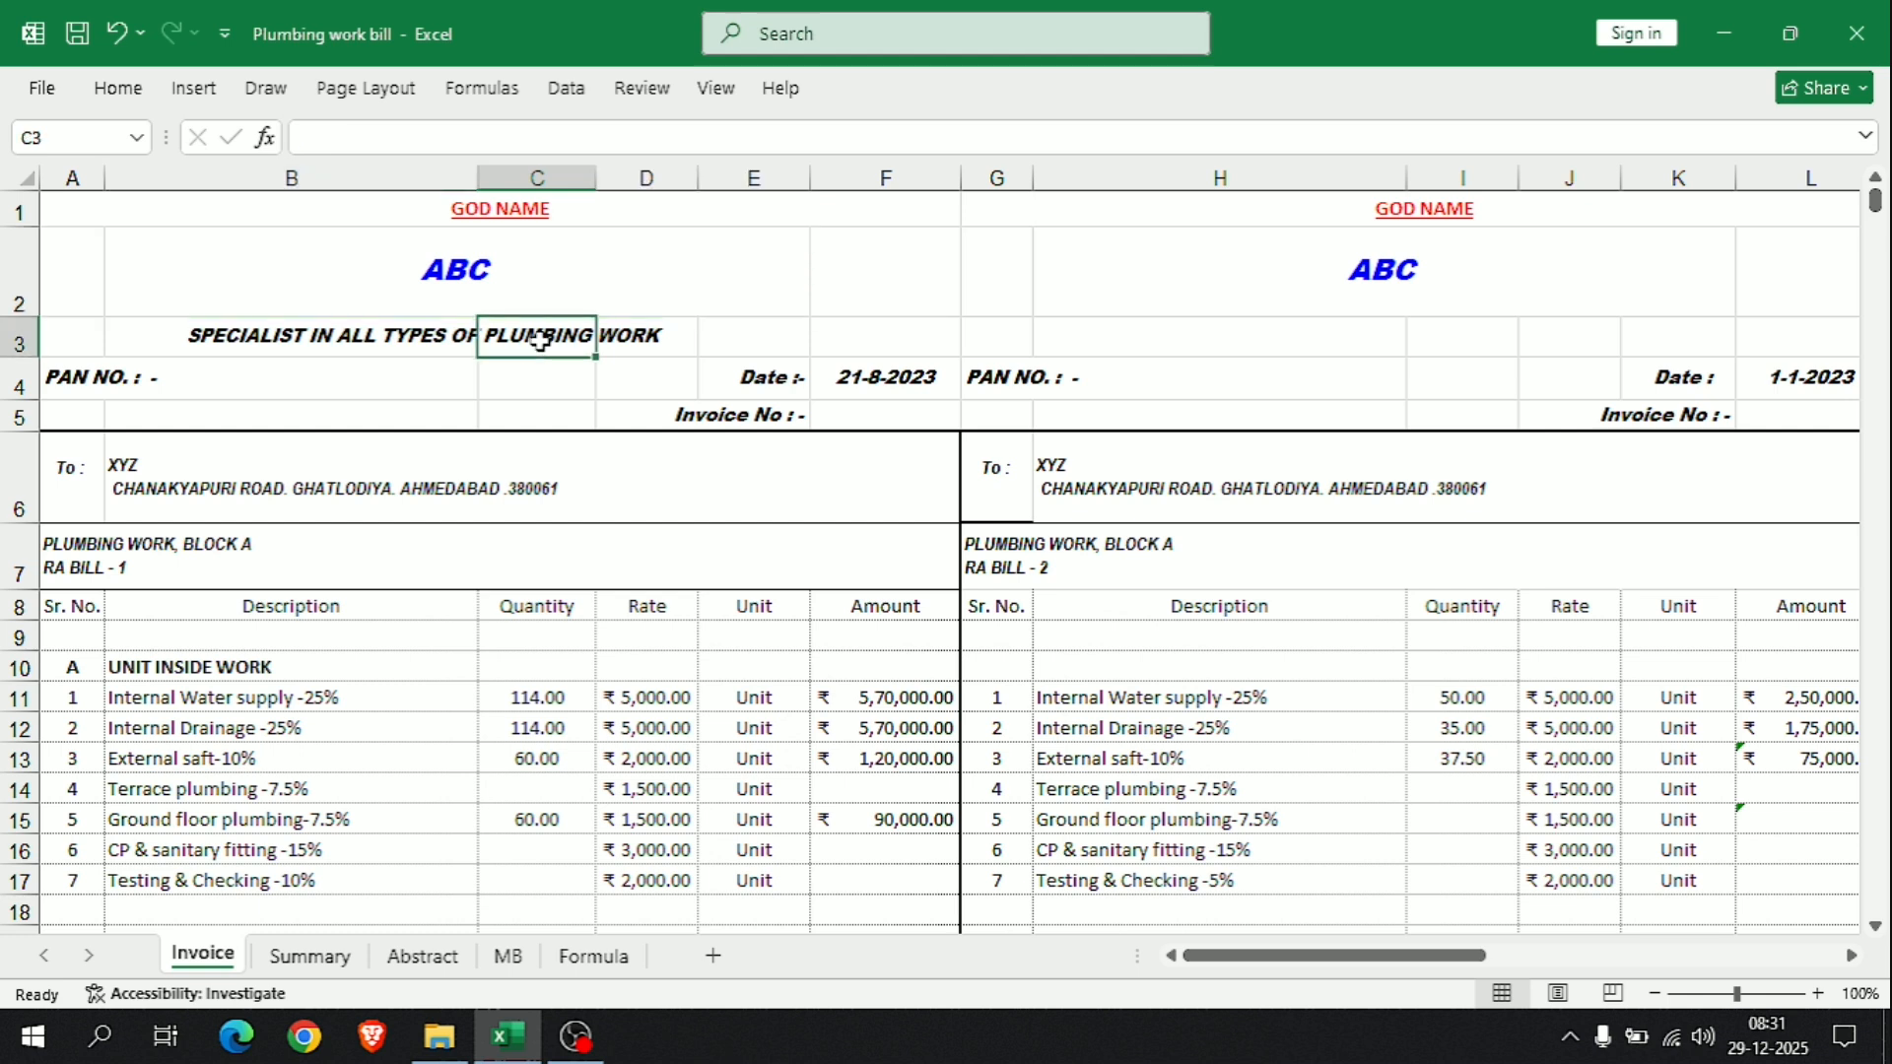
Step: Check the PAN No. line and clear the invoice date of RA Bill 1 in F4
{"action": "left_click", "coordinate": [126, 384]}
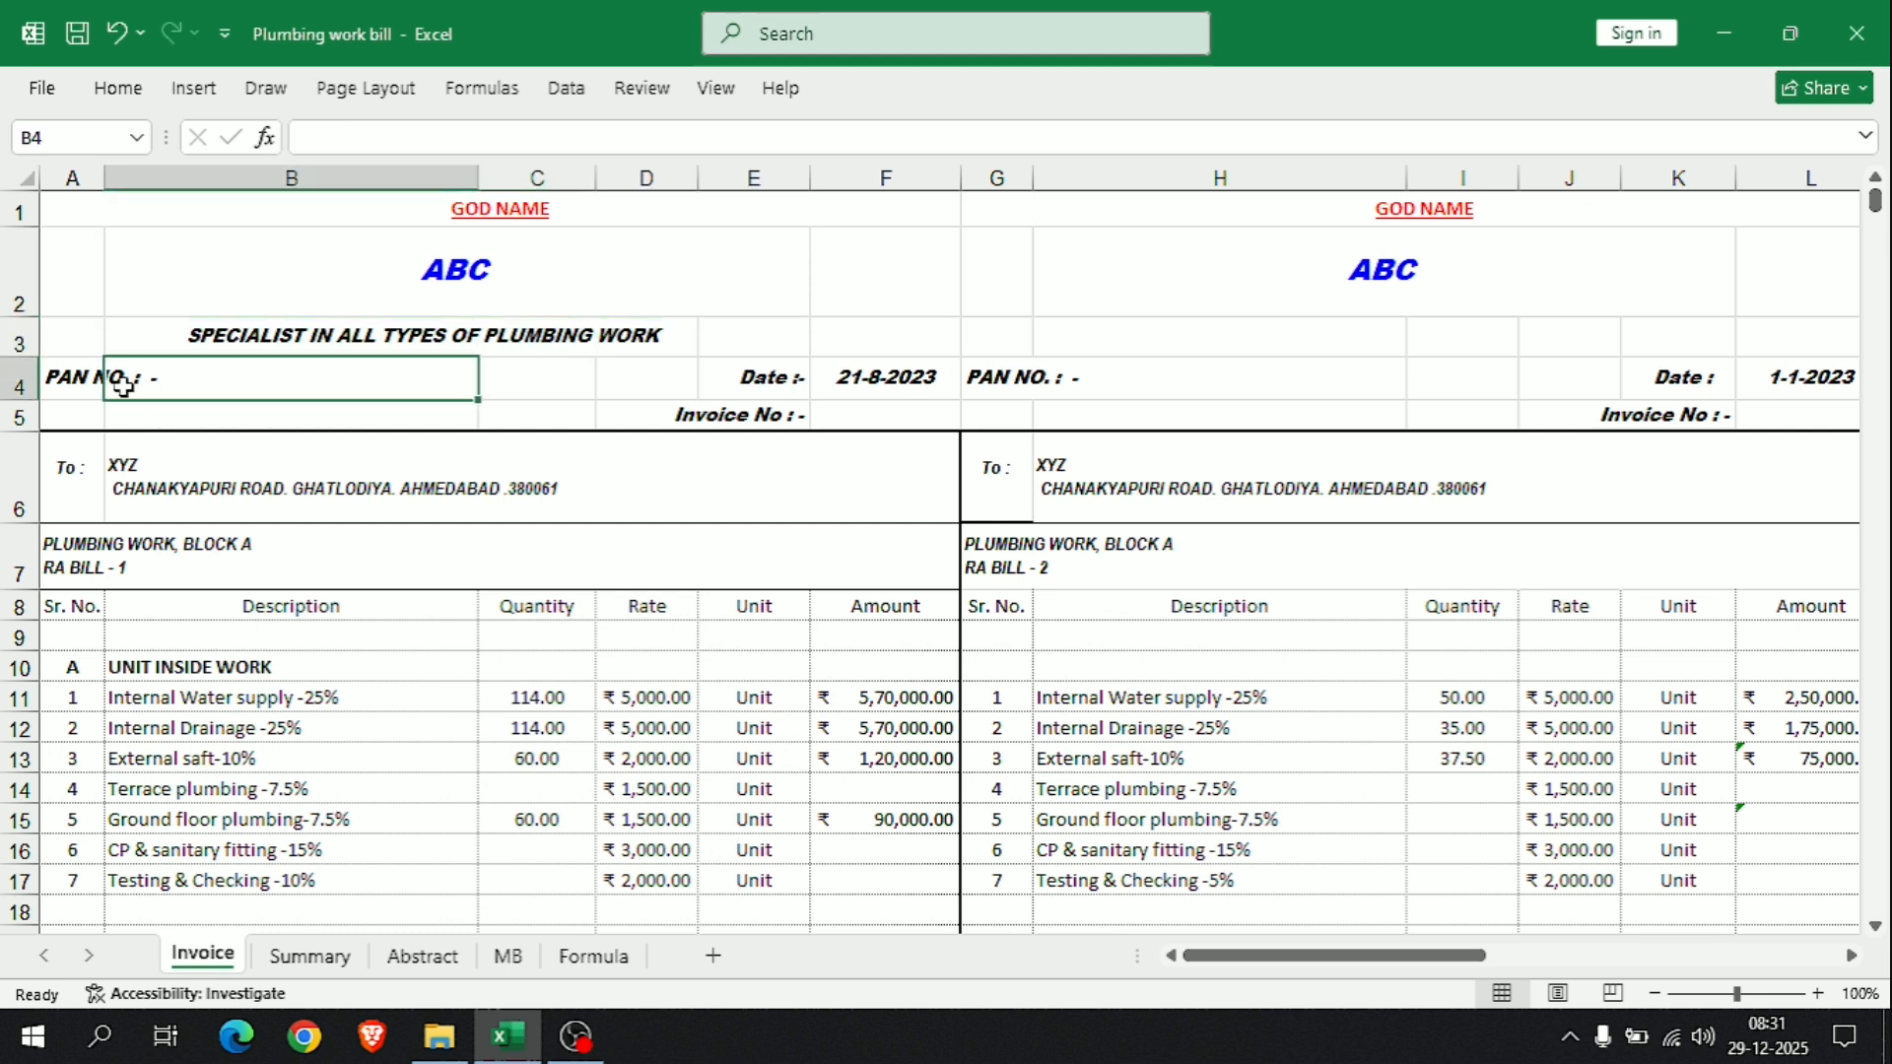
{"action": "left_click", "coordinate": [868, 382]}
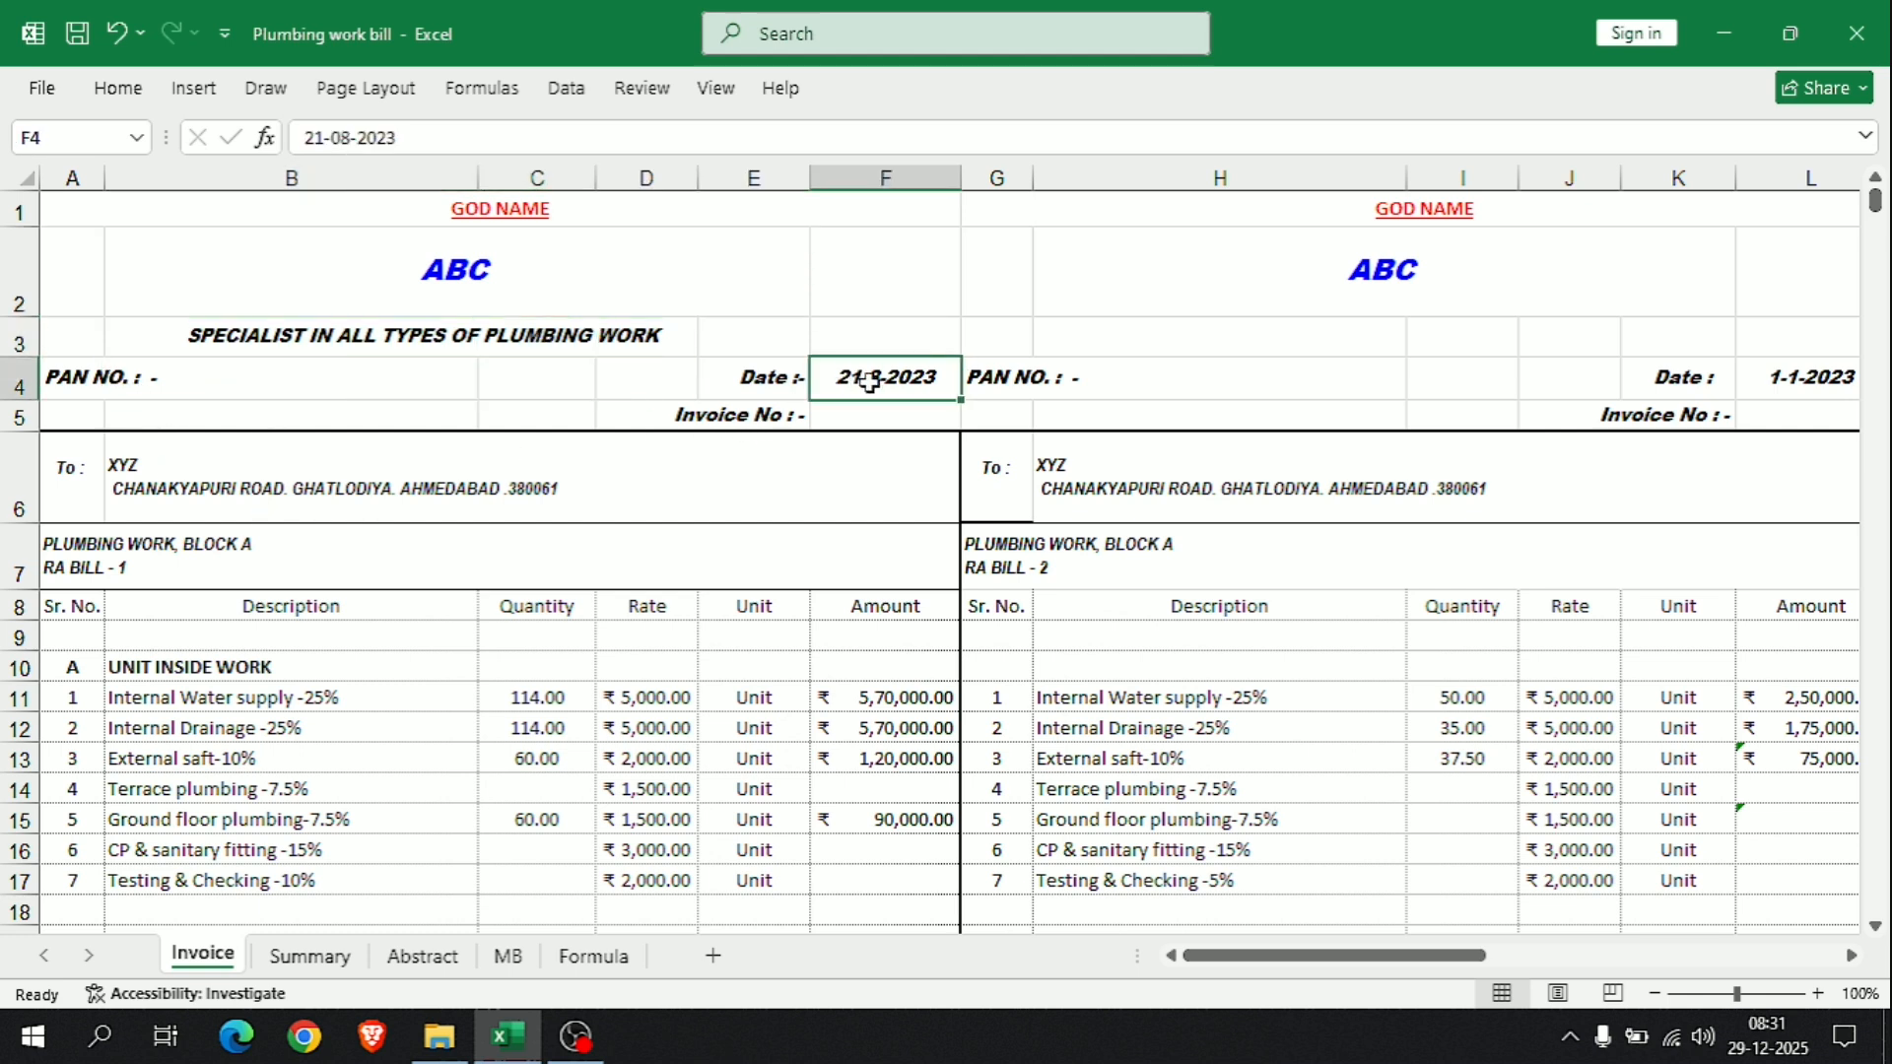
{"action": "key", "text": "Delete"}
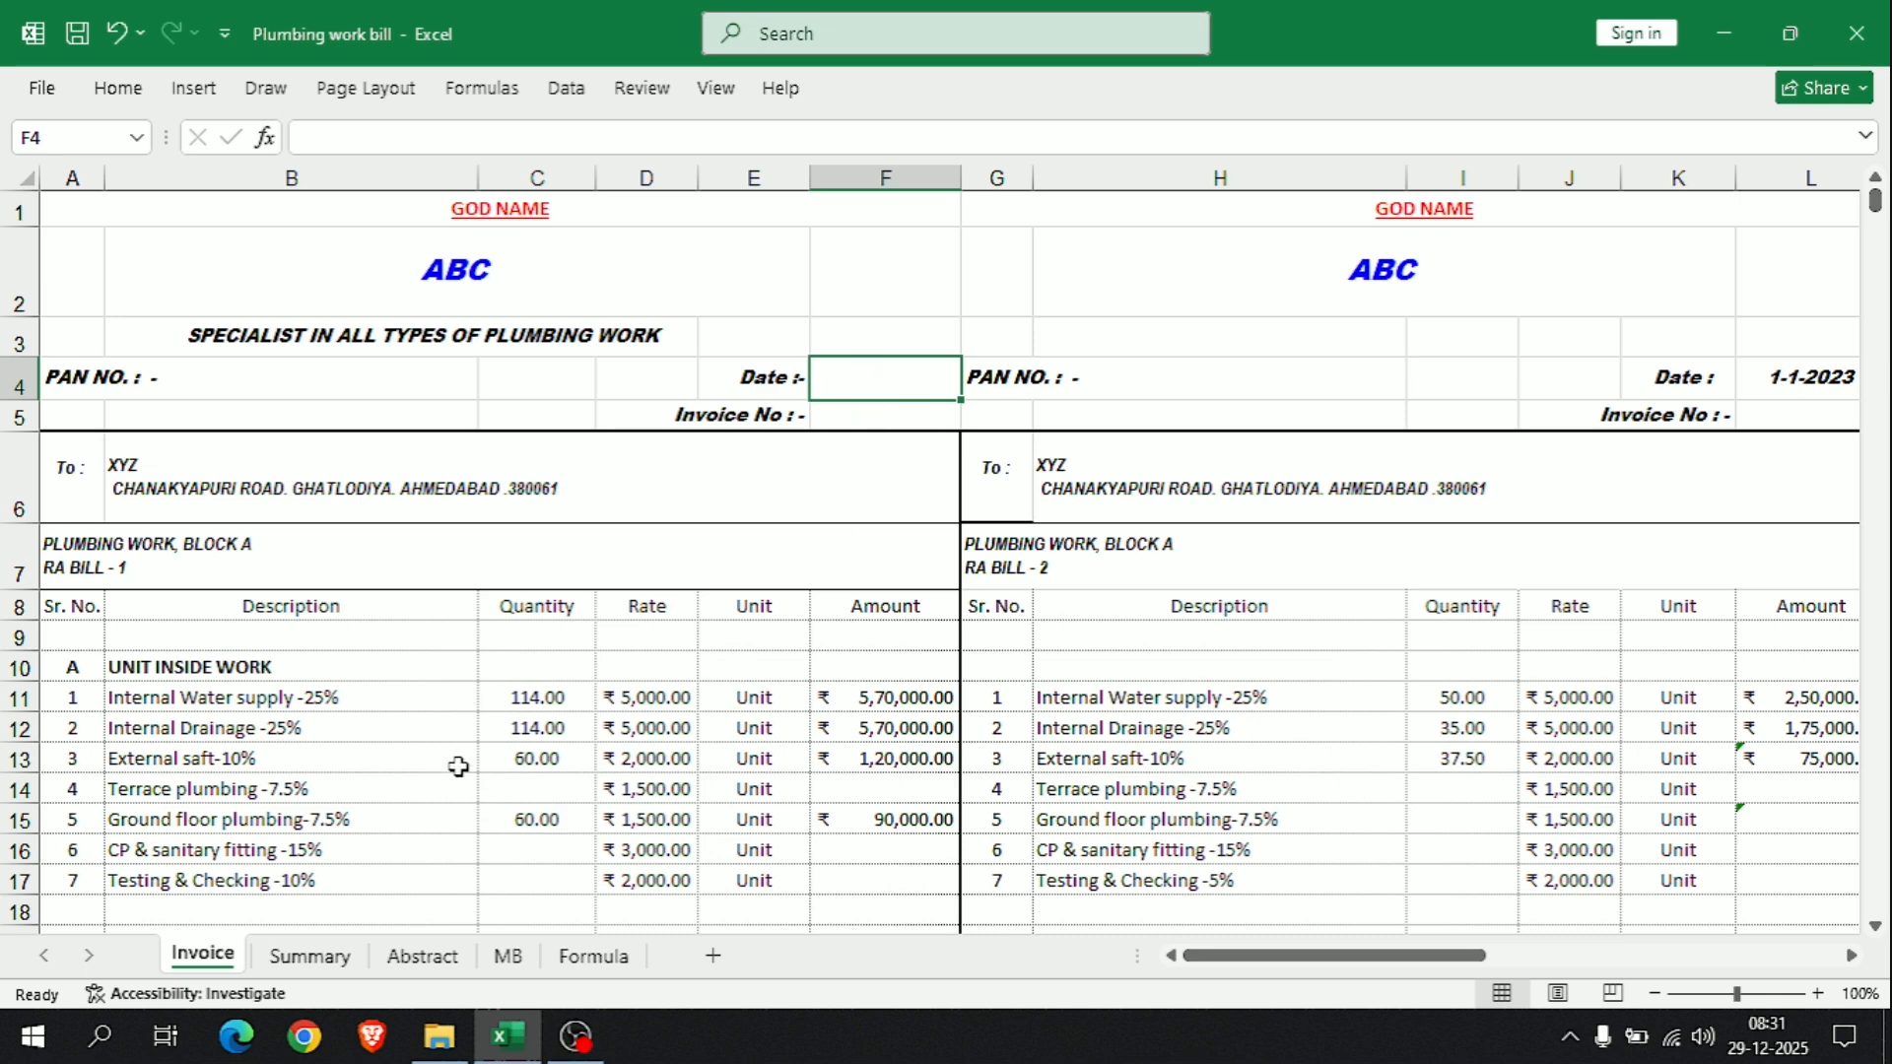
Step: Check the recipient address block and the work title with bill number of RA Bill 1
{"action": "scroll", "coordinate": [469, 626], "scroll_direction": "down", "scroll_amount": 1}
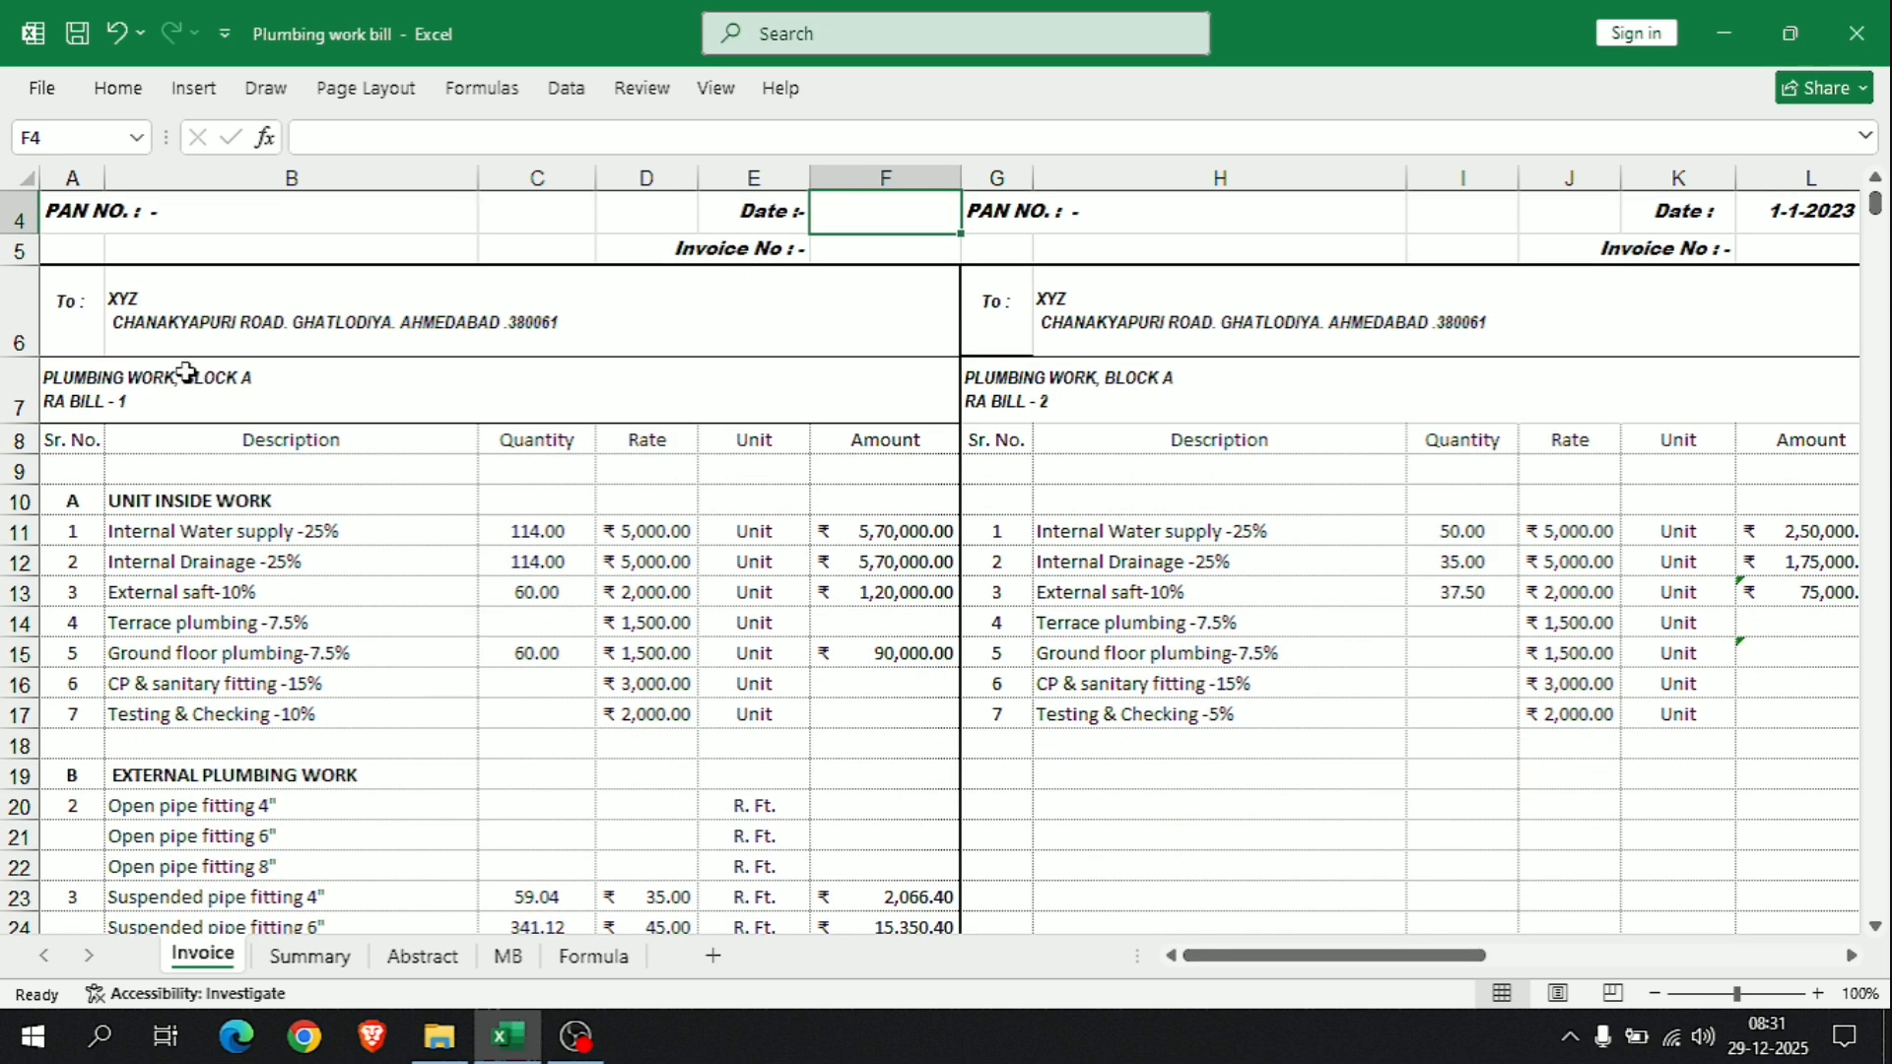
{"action": "left_click", "coordinate": [221, 309]}
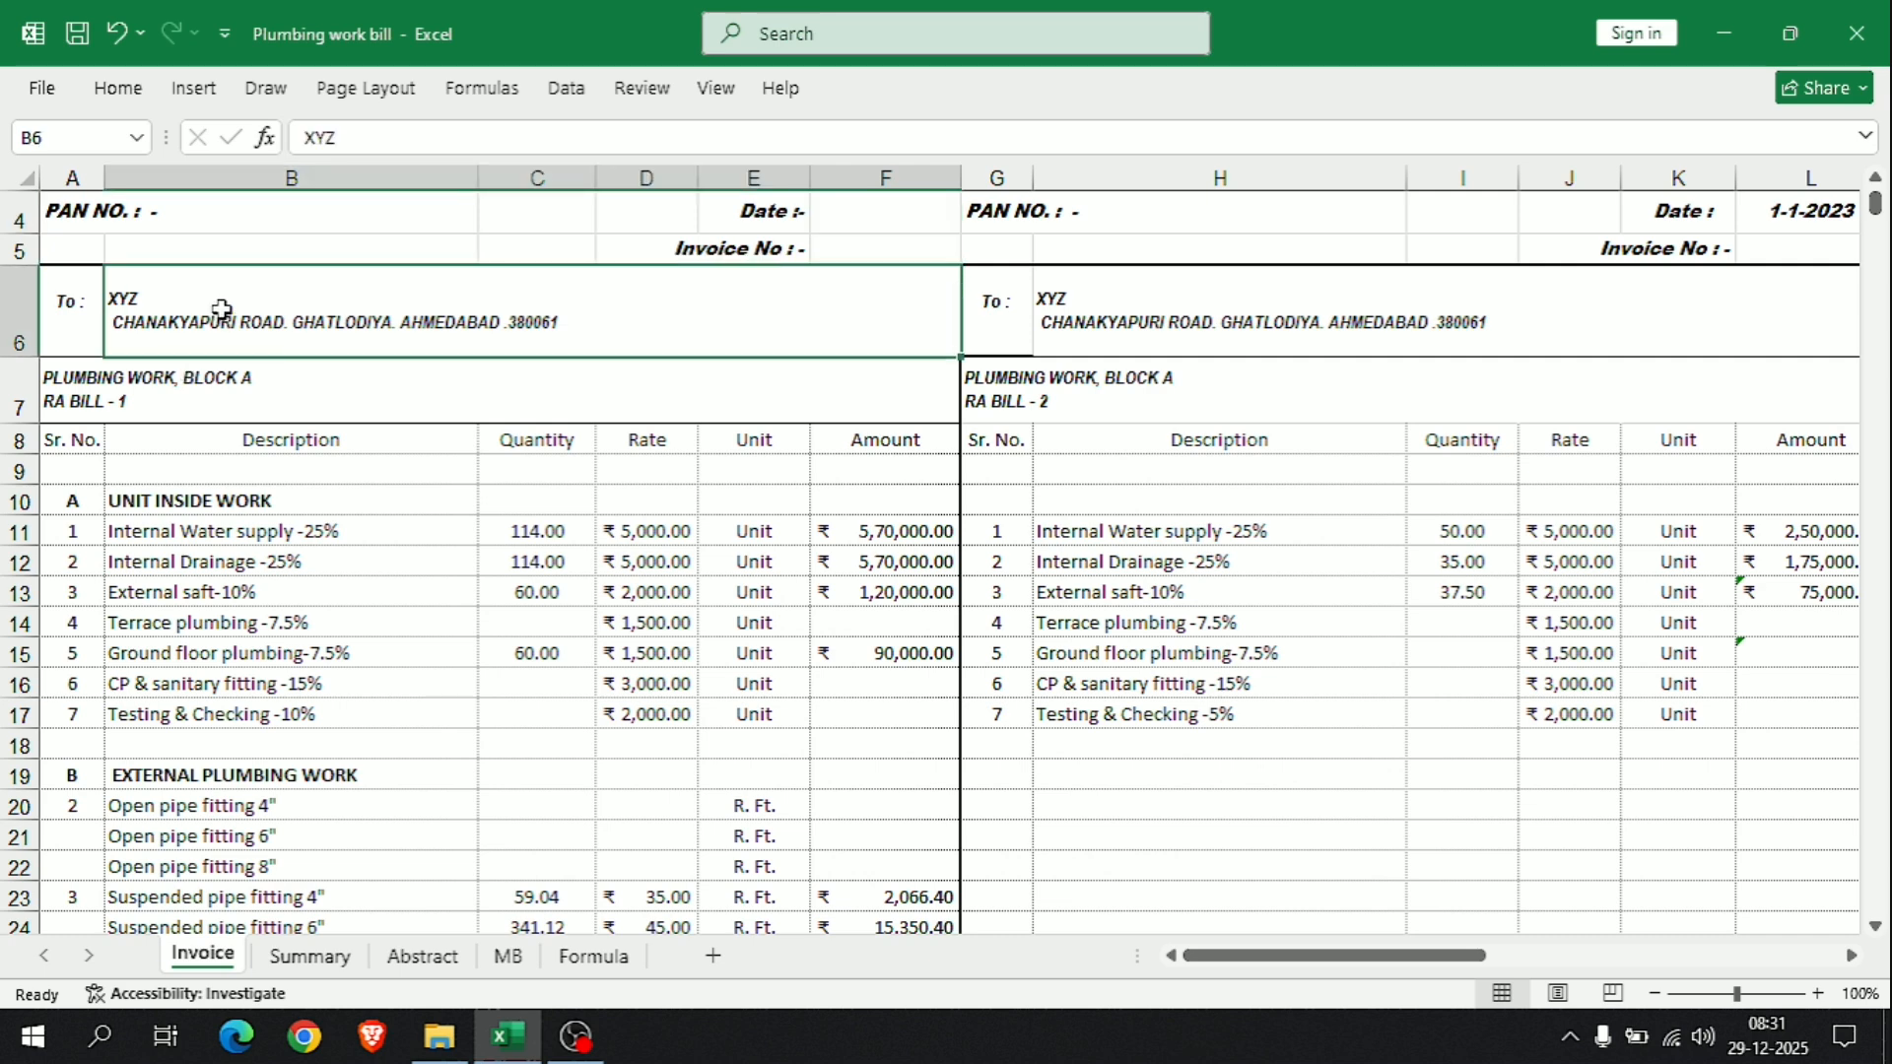
{"action": "left_click", "coordinate": [223, 390]}
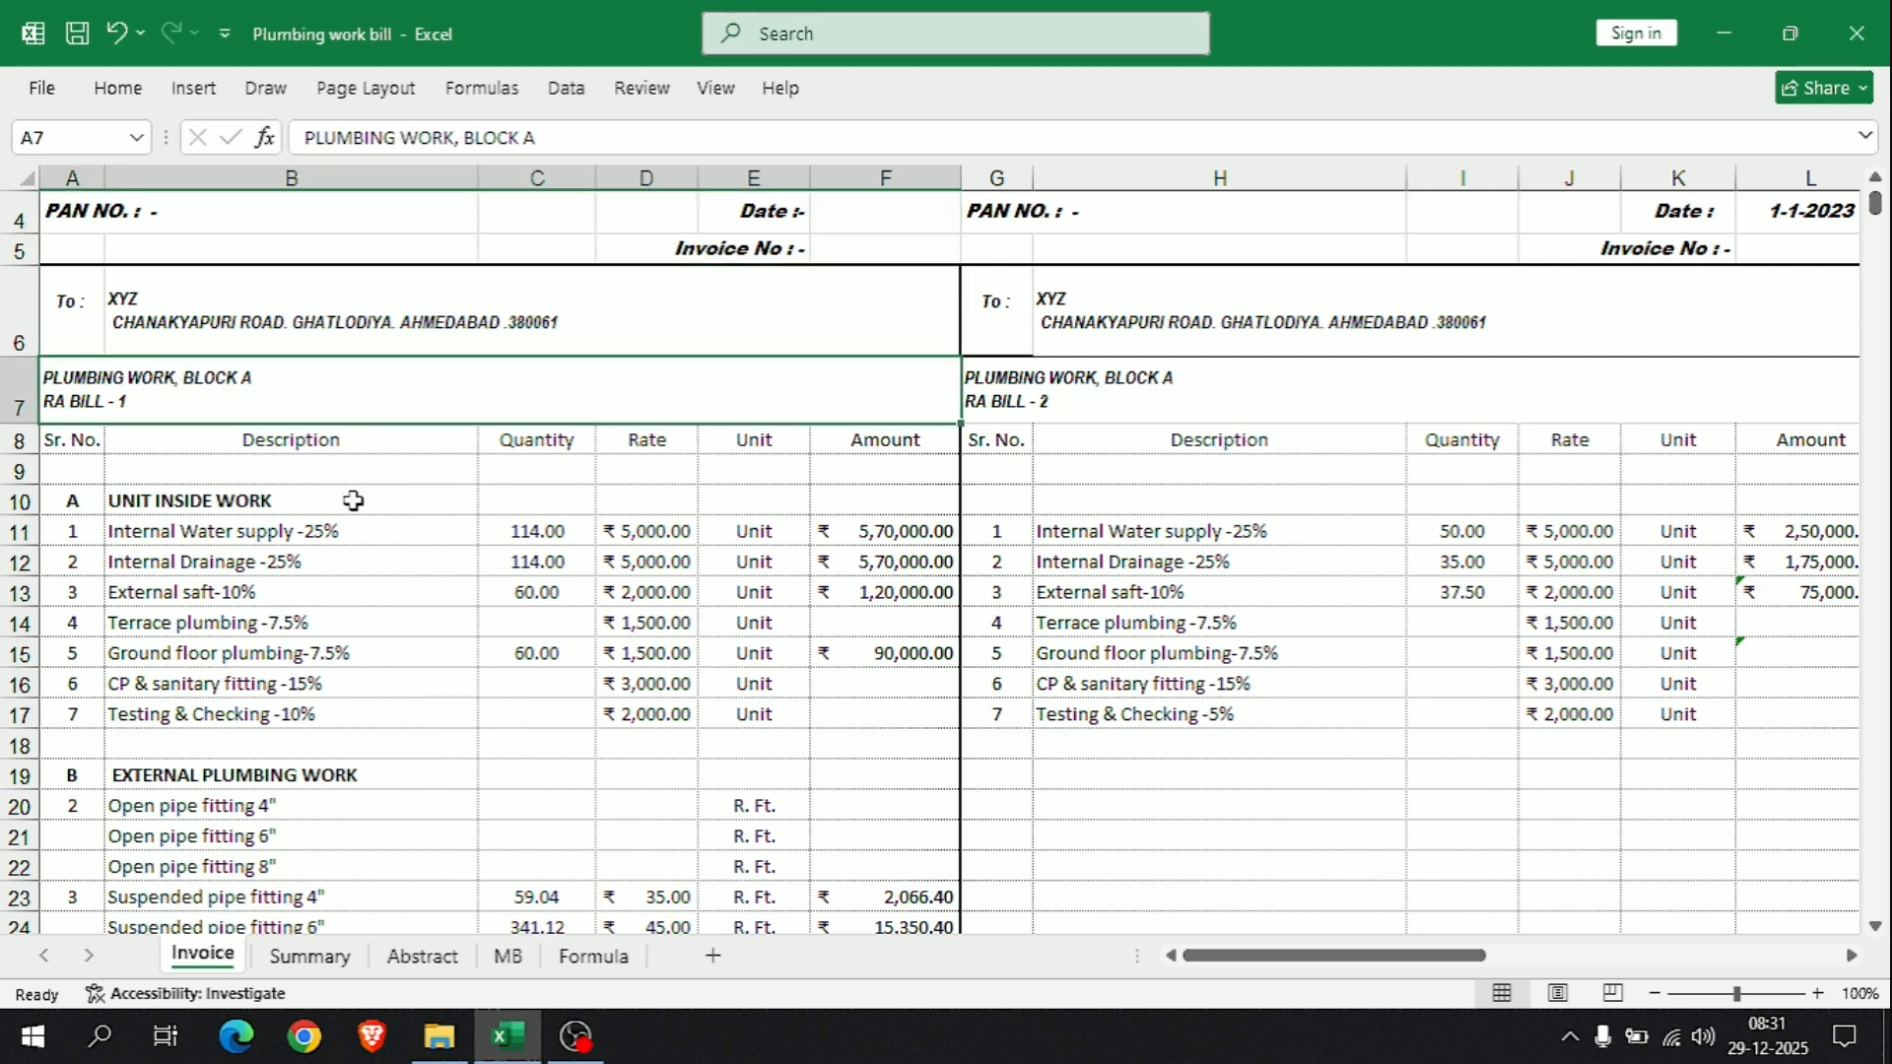
Step: Examine the Unit Inside Work rates in D11:D17, which are linked to the Formula sheet
{"action": "scroll", "coordinate": [353, 501], "scroll_direction": "down", "scroll_amount": 1}
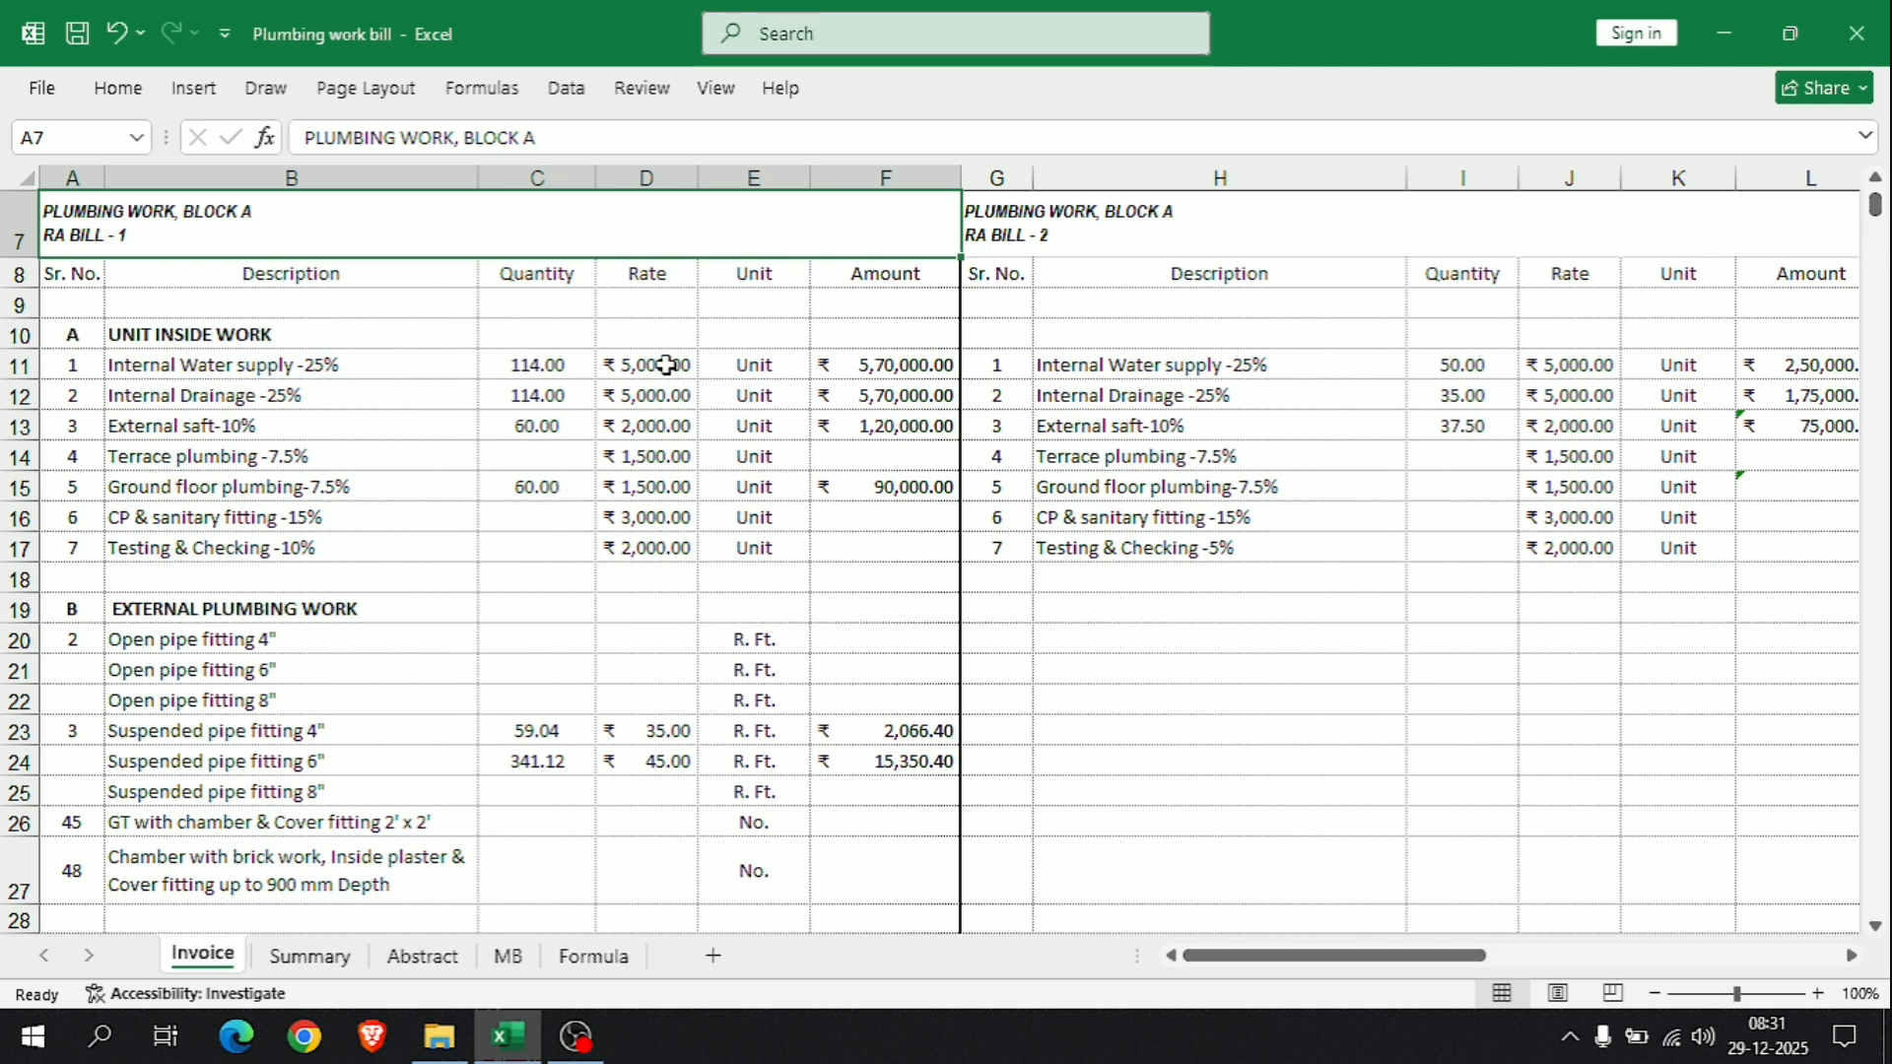
{"action": "left_click_drag", "start_coordinate": [666, 368], "coordinate": [682, 557]}
{"action": "left_click", "coordinate": [681, 557]}
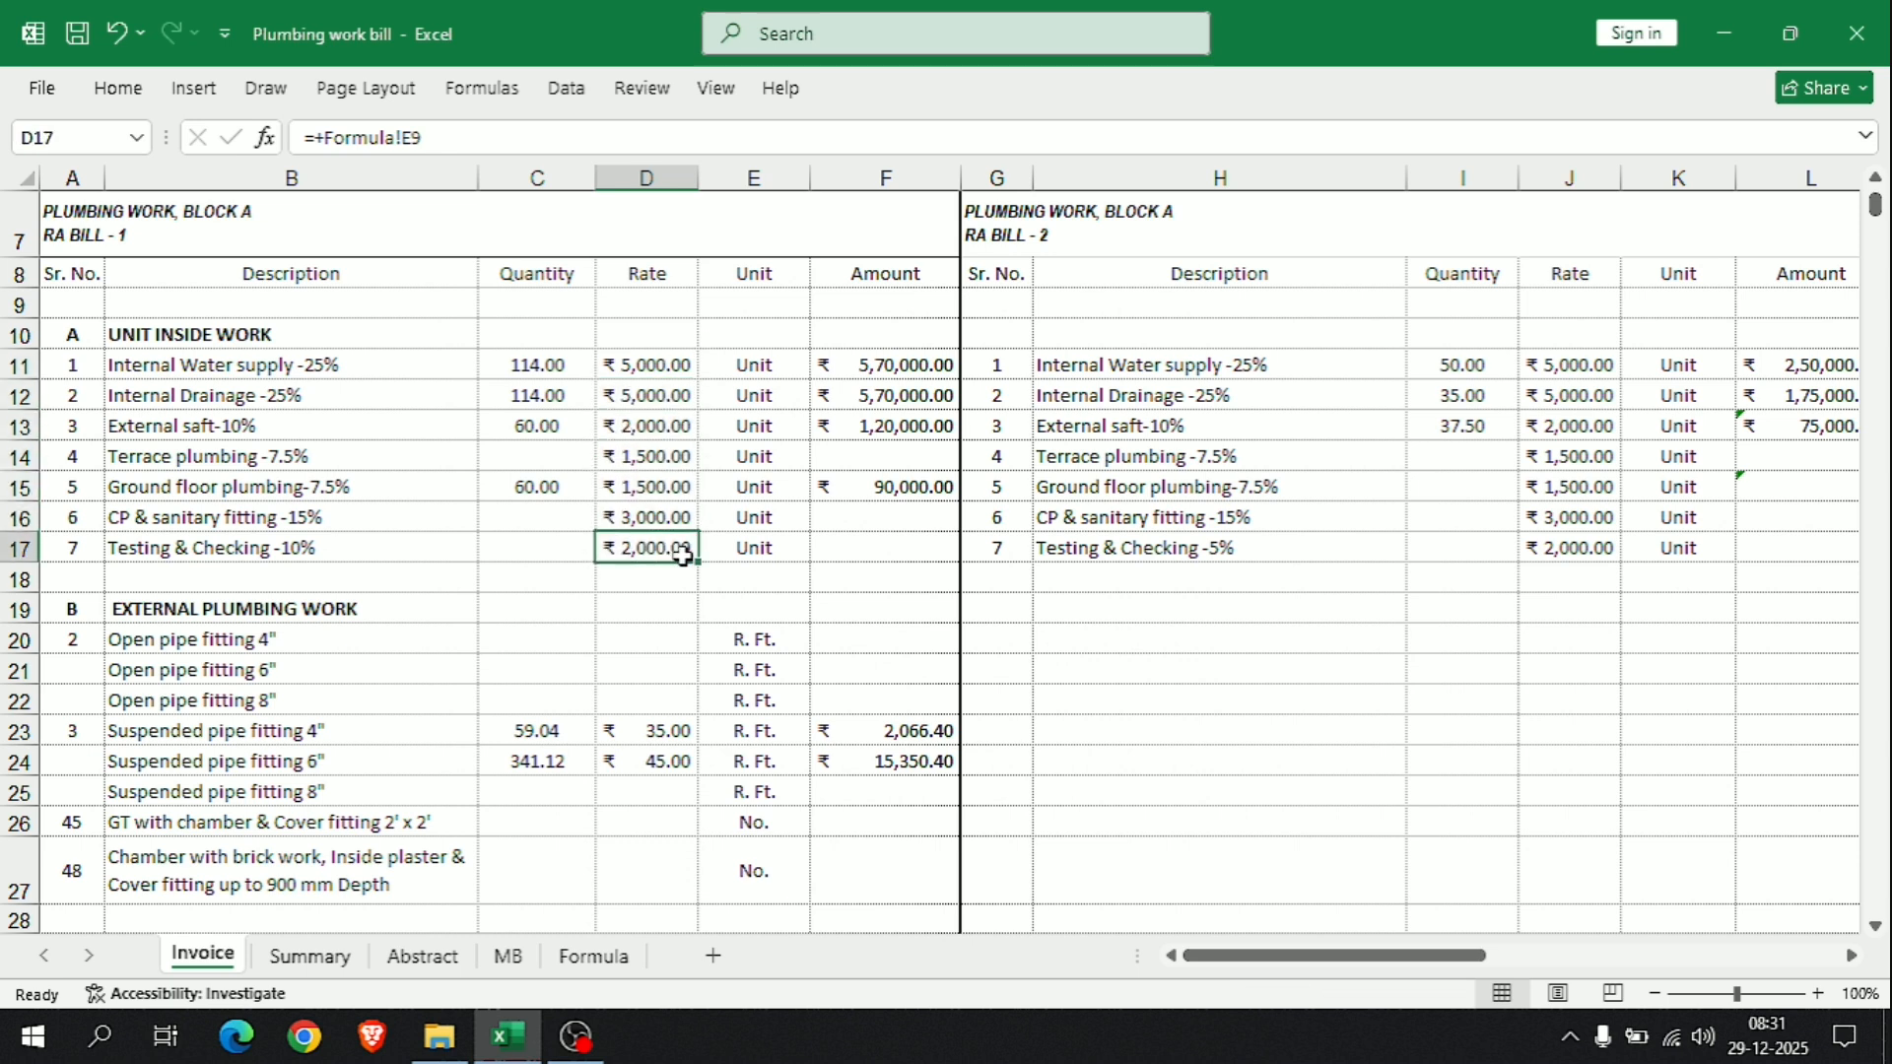
{"action": "left_click_drag", "start_coordinate": [657, 372], "coordinate": [636, 548]}
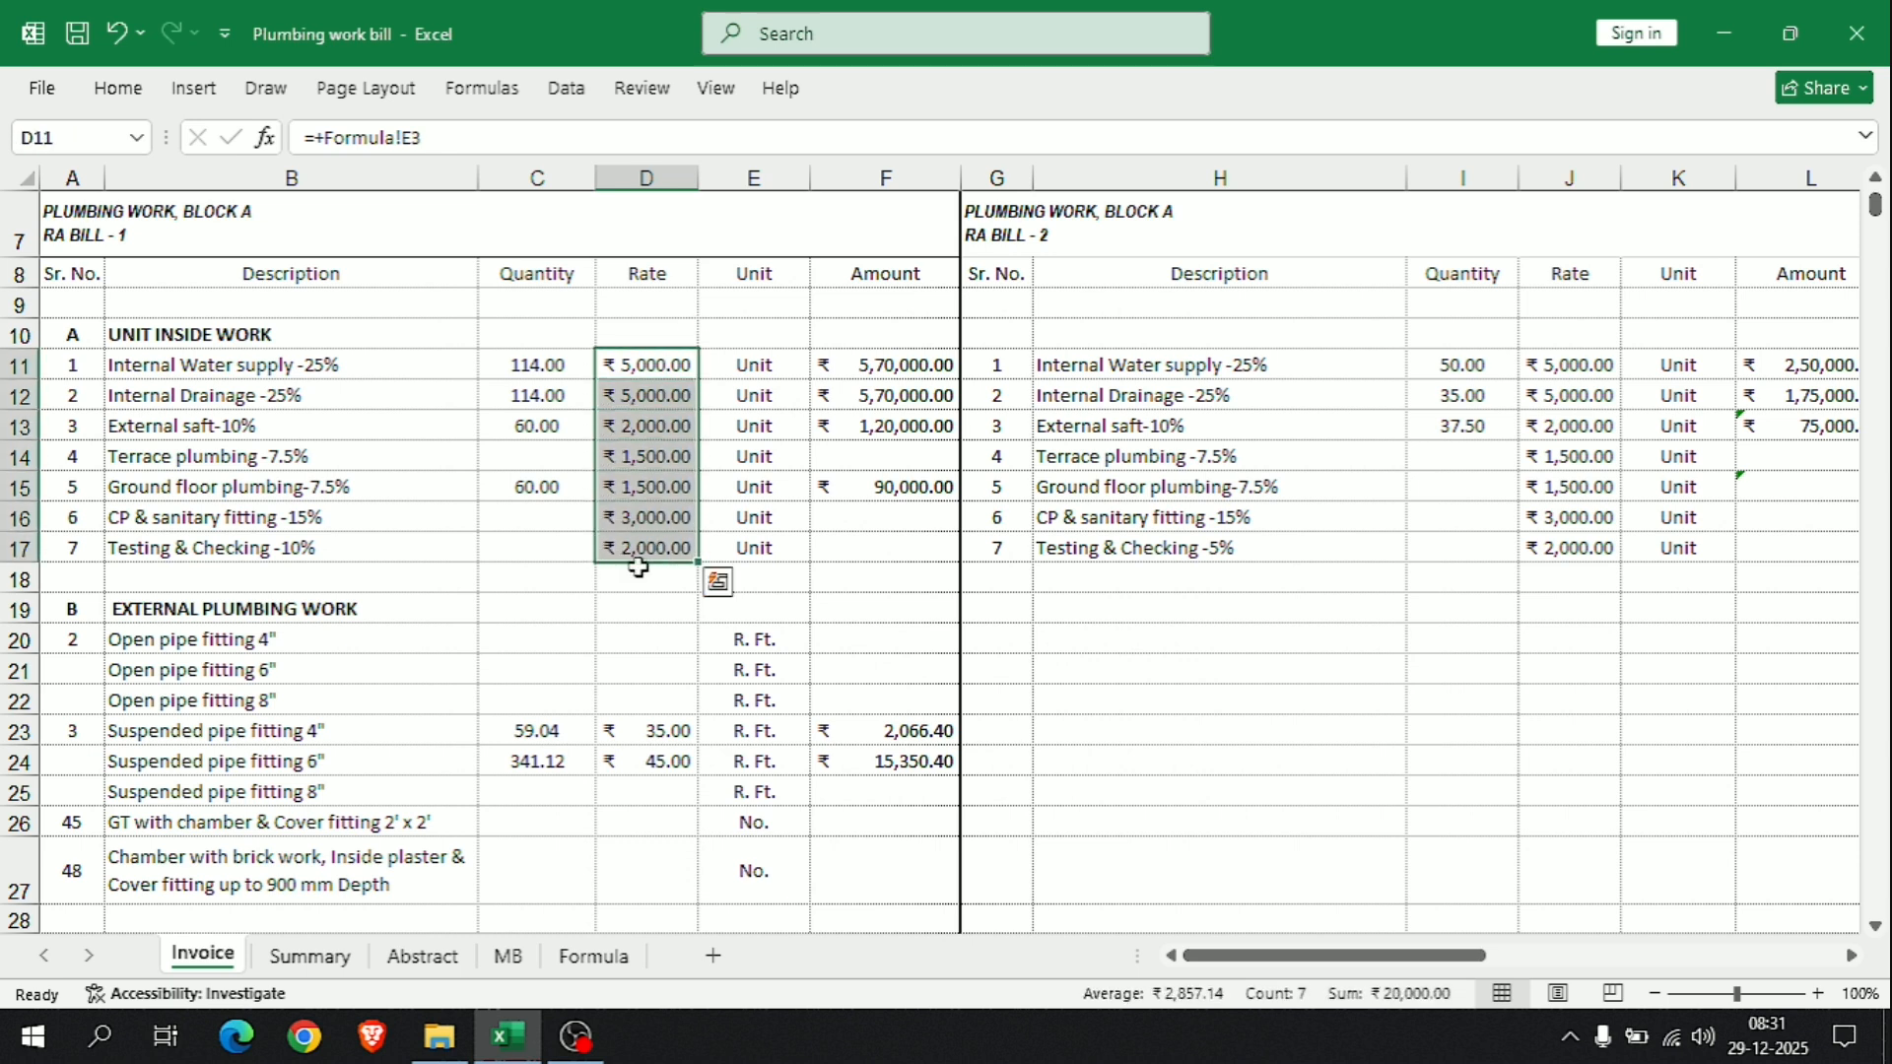
Step: Go through the Unit Inside Work descriptions and their percentages from Internal Drainage to Testing & Checking
{"action": "left_click", "coordinate": [366, 395]}
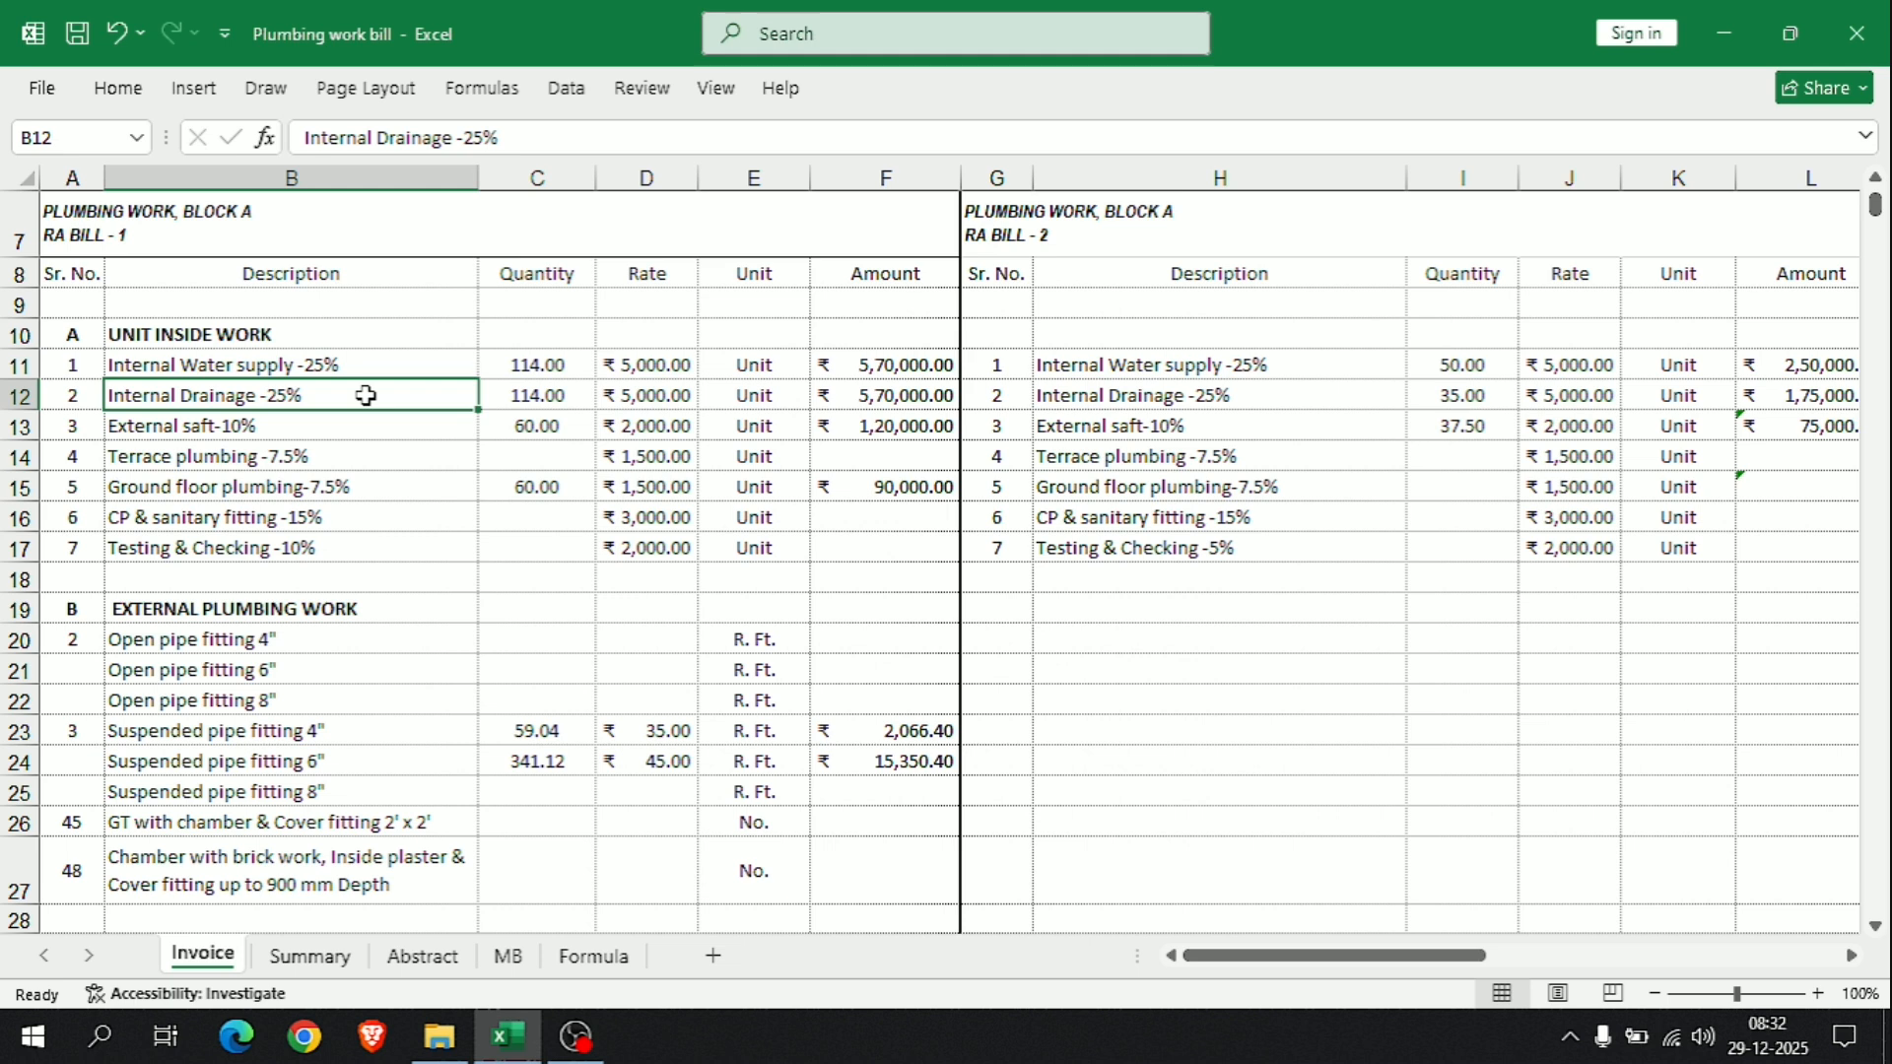
{"action": "left_click", "coordinate": [370, 428]}
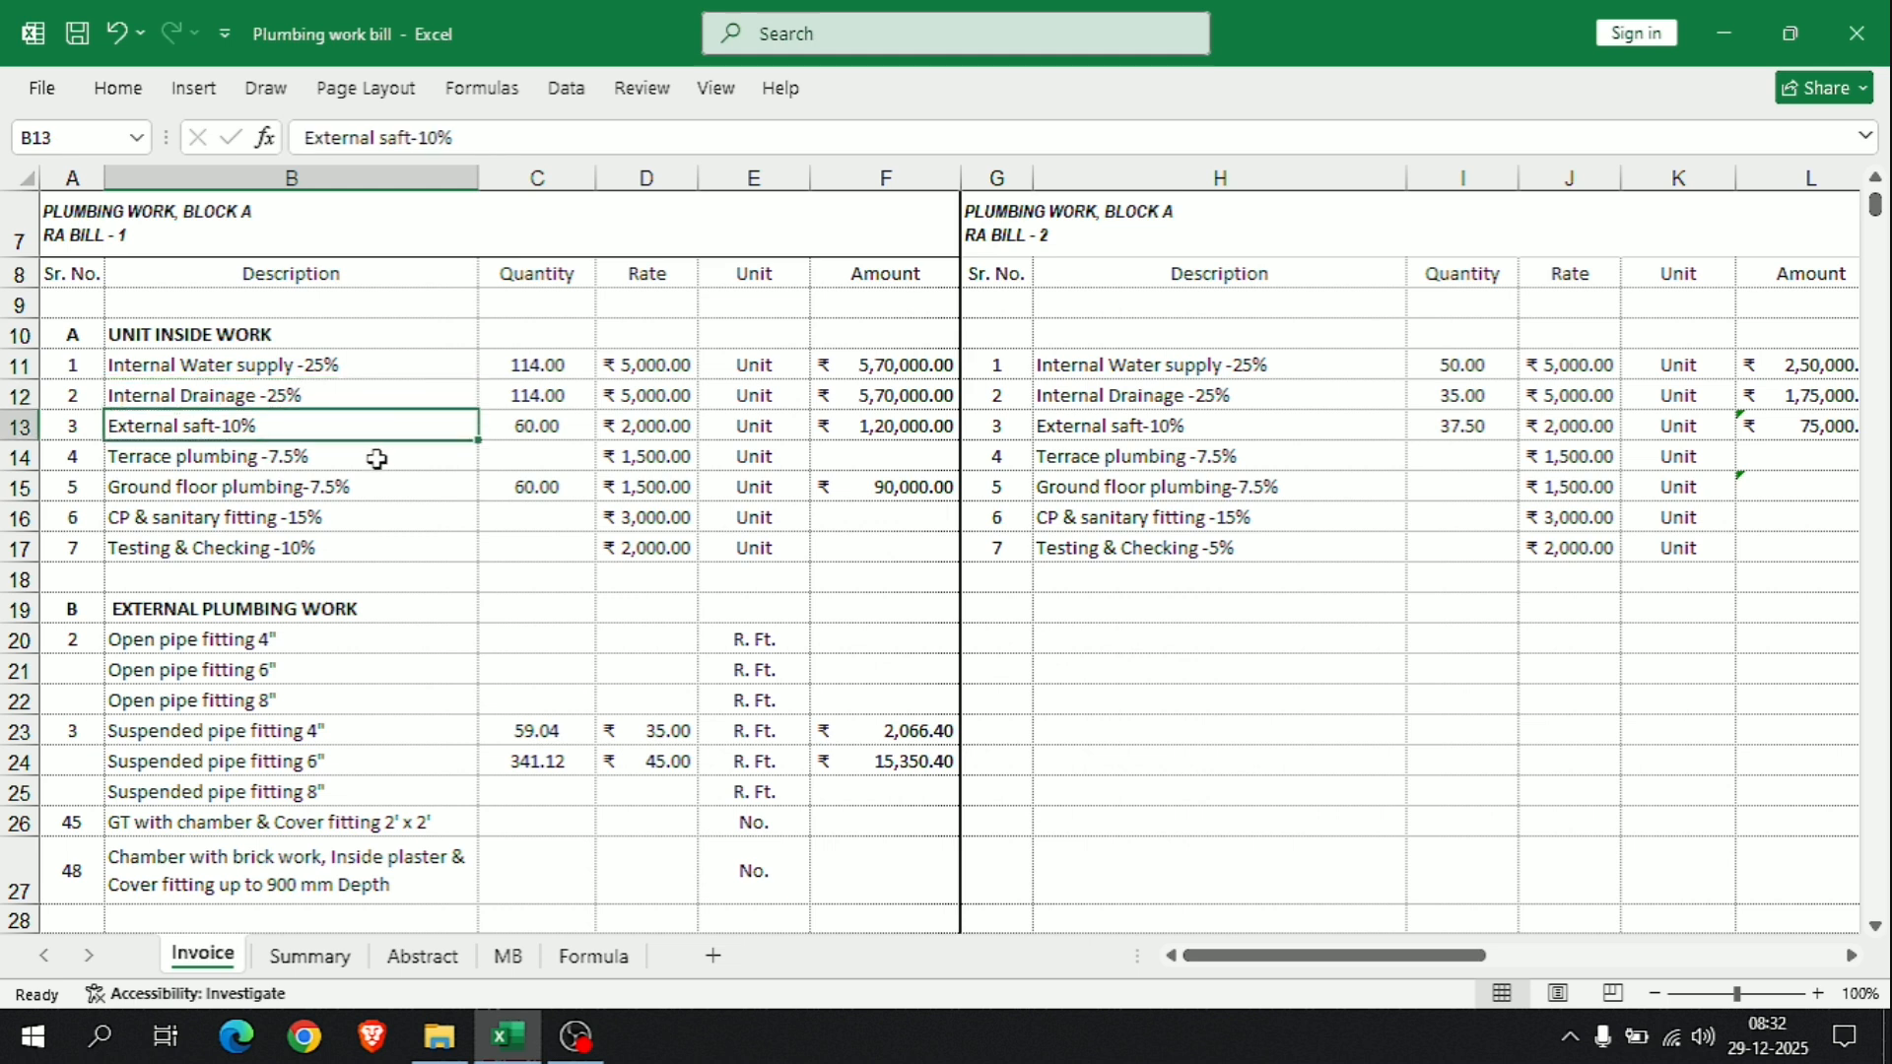
{"action": "left_click", "coordinate": [376, 464]}
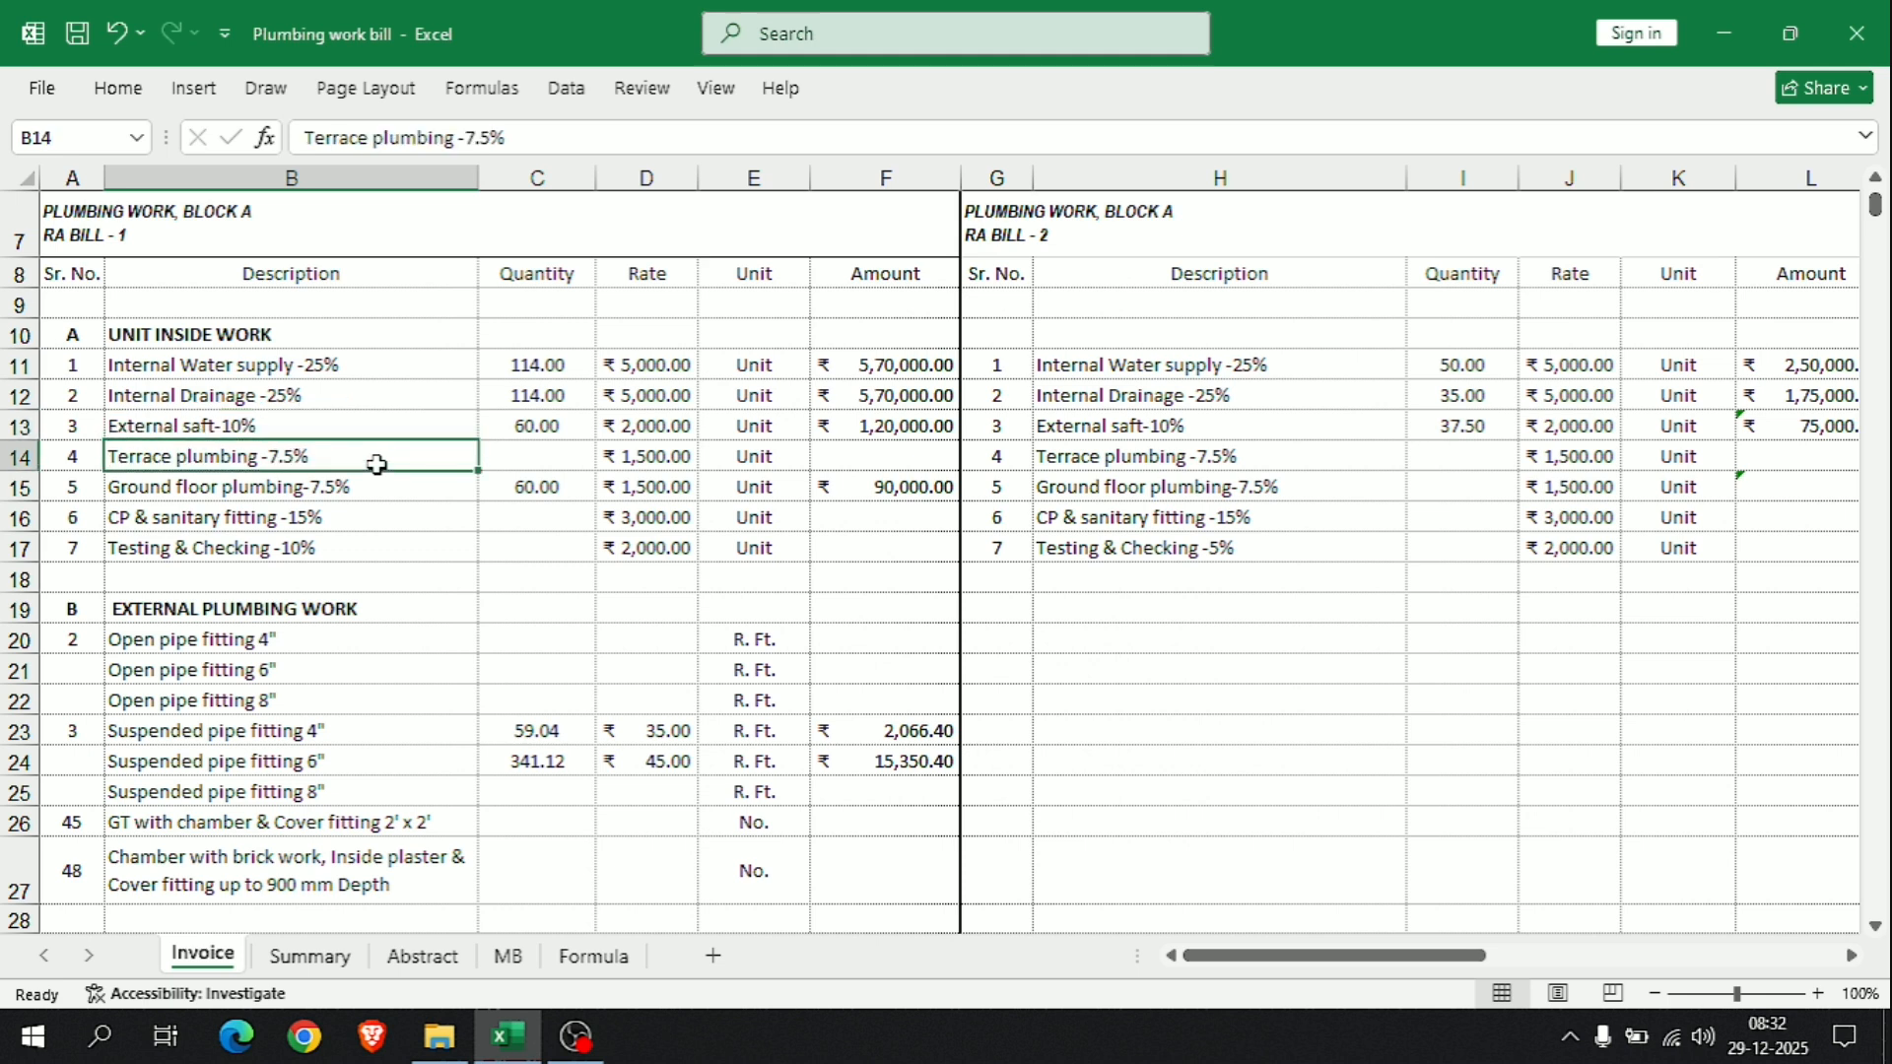
{"action": "left_click", "coordinate": [397, 487]}
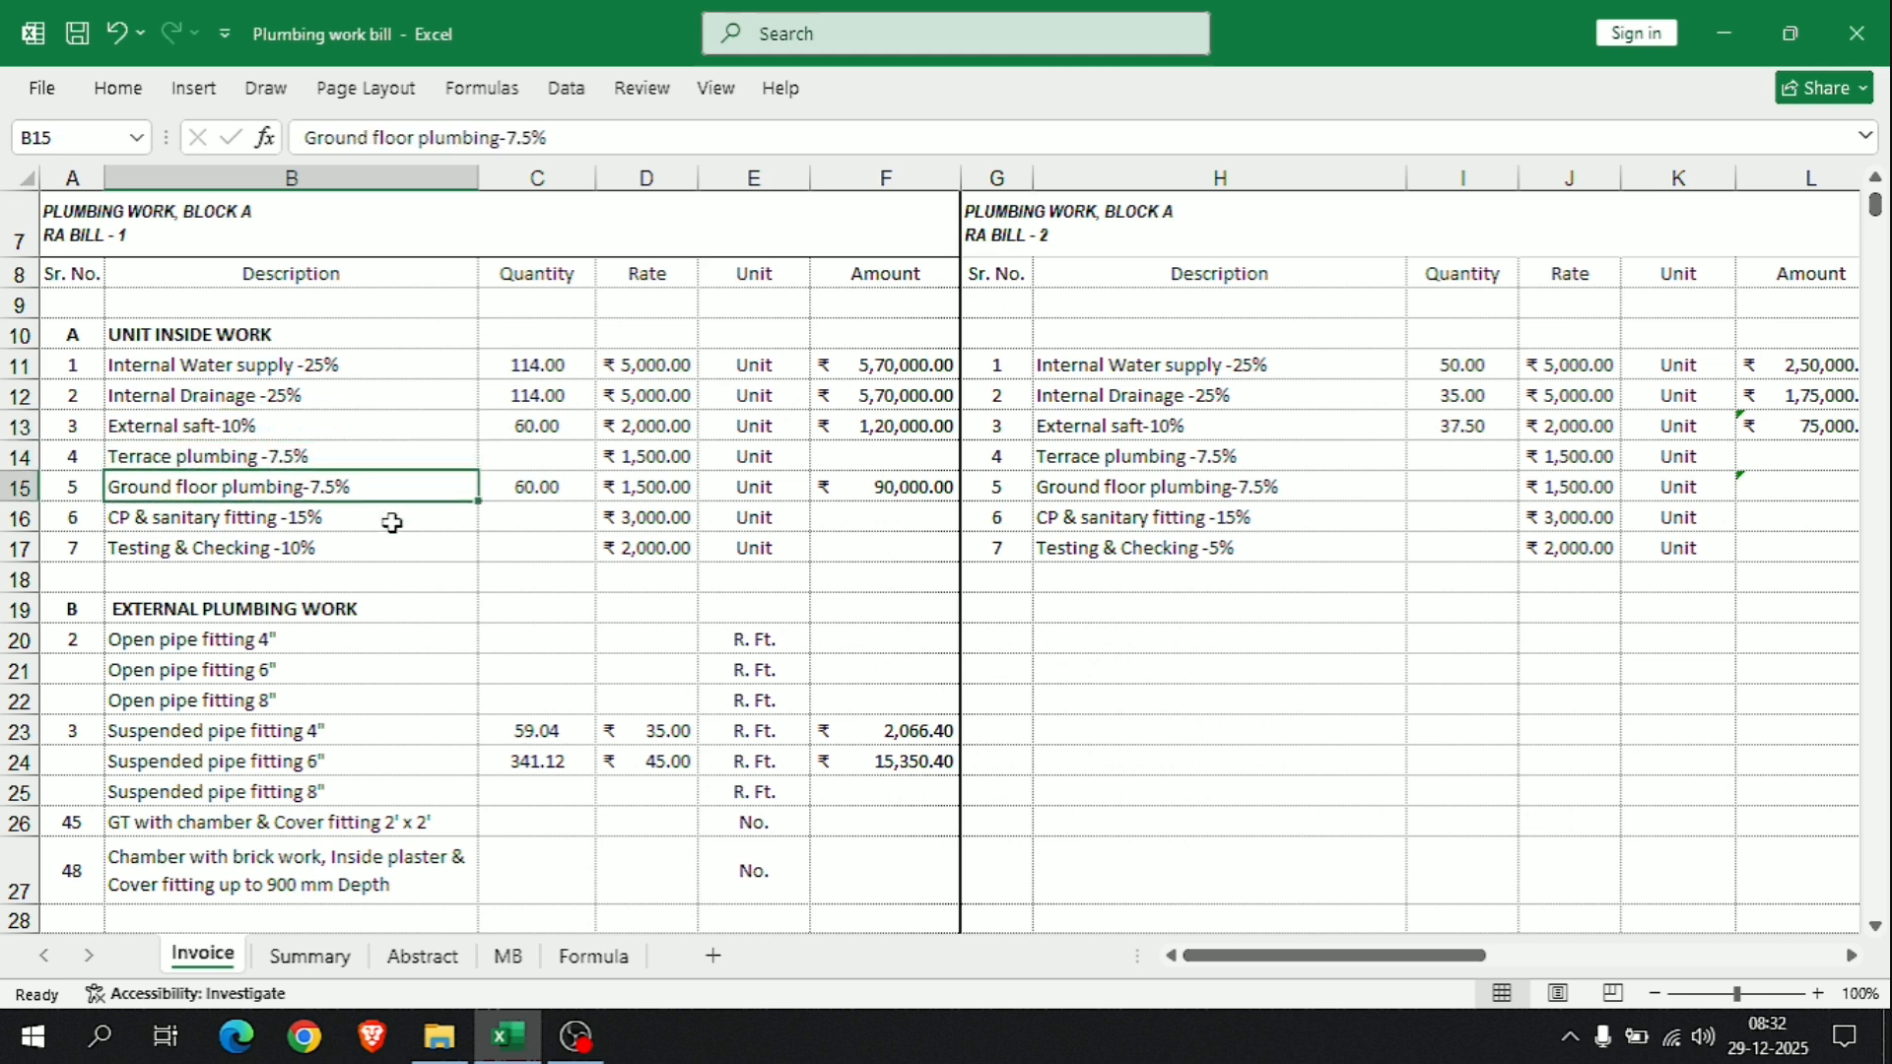
{"action": "left_click", "coordinate": [392, 523]}
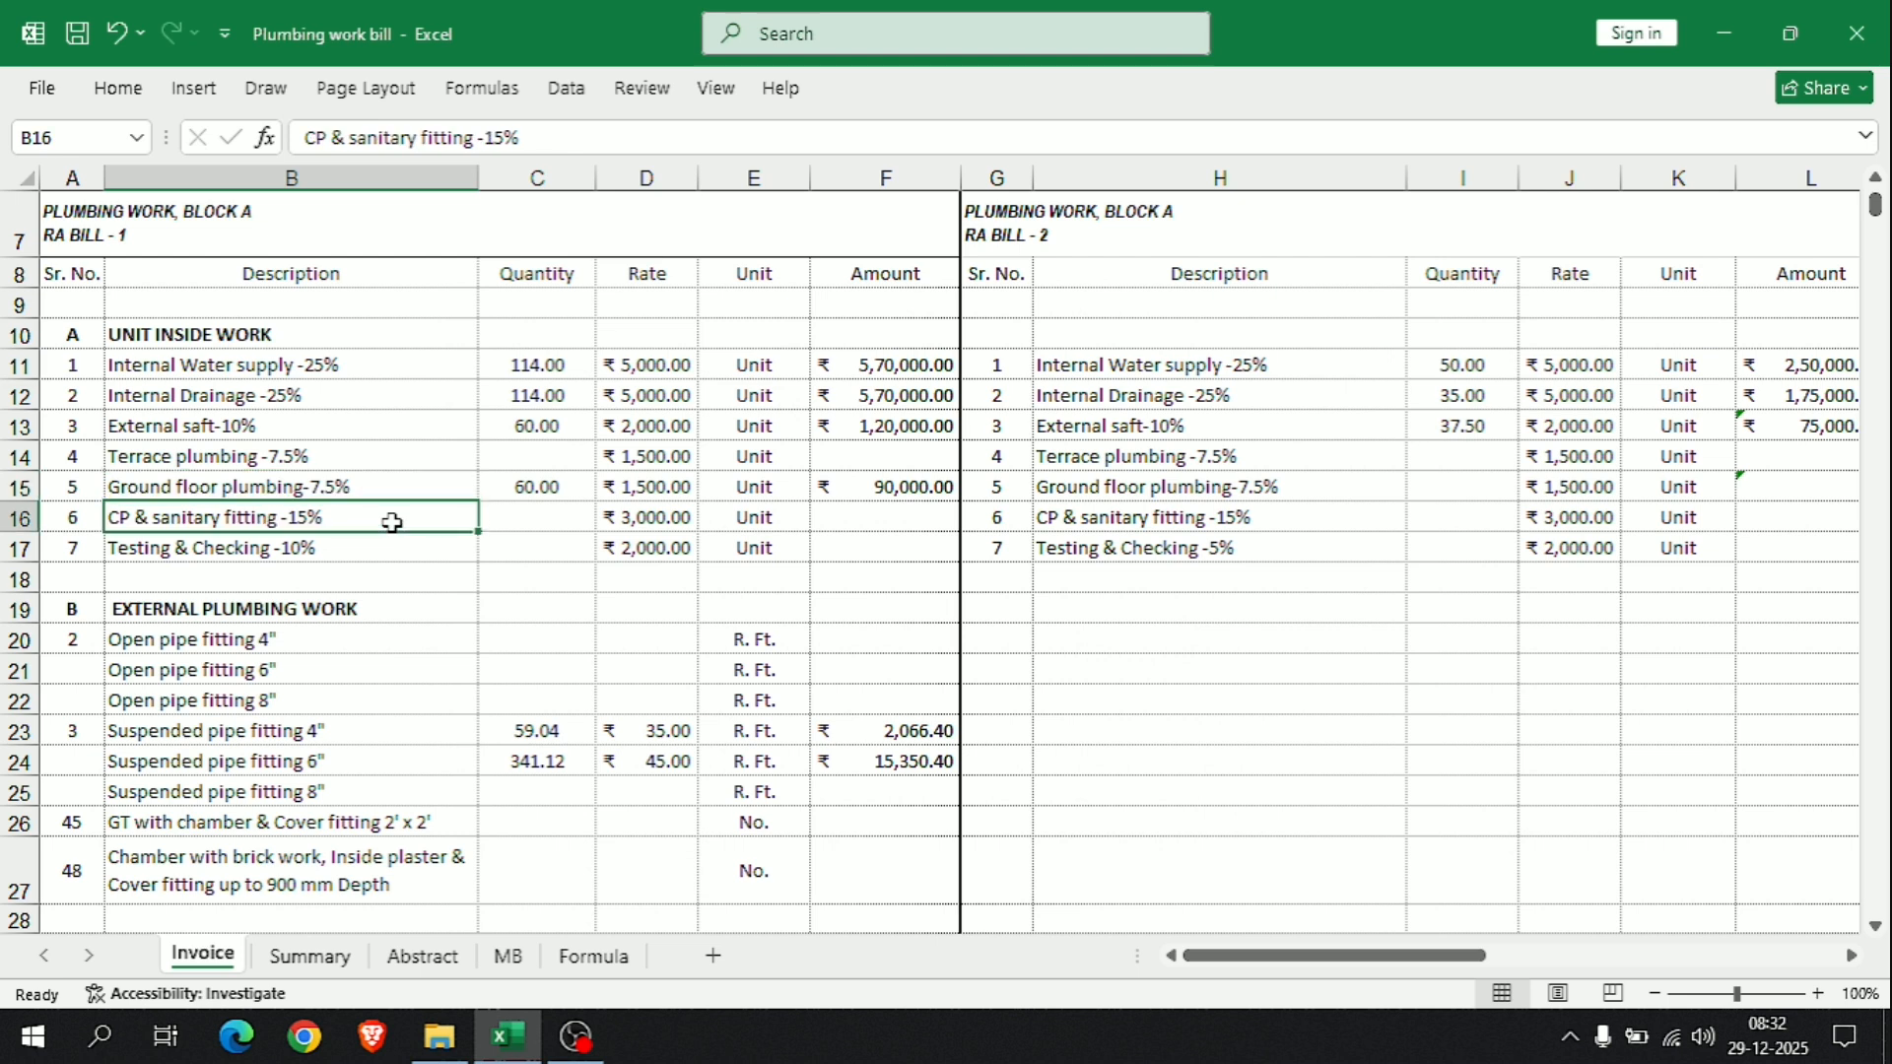
{"action": "left_click", "coordinate": [392, 548]}
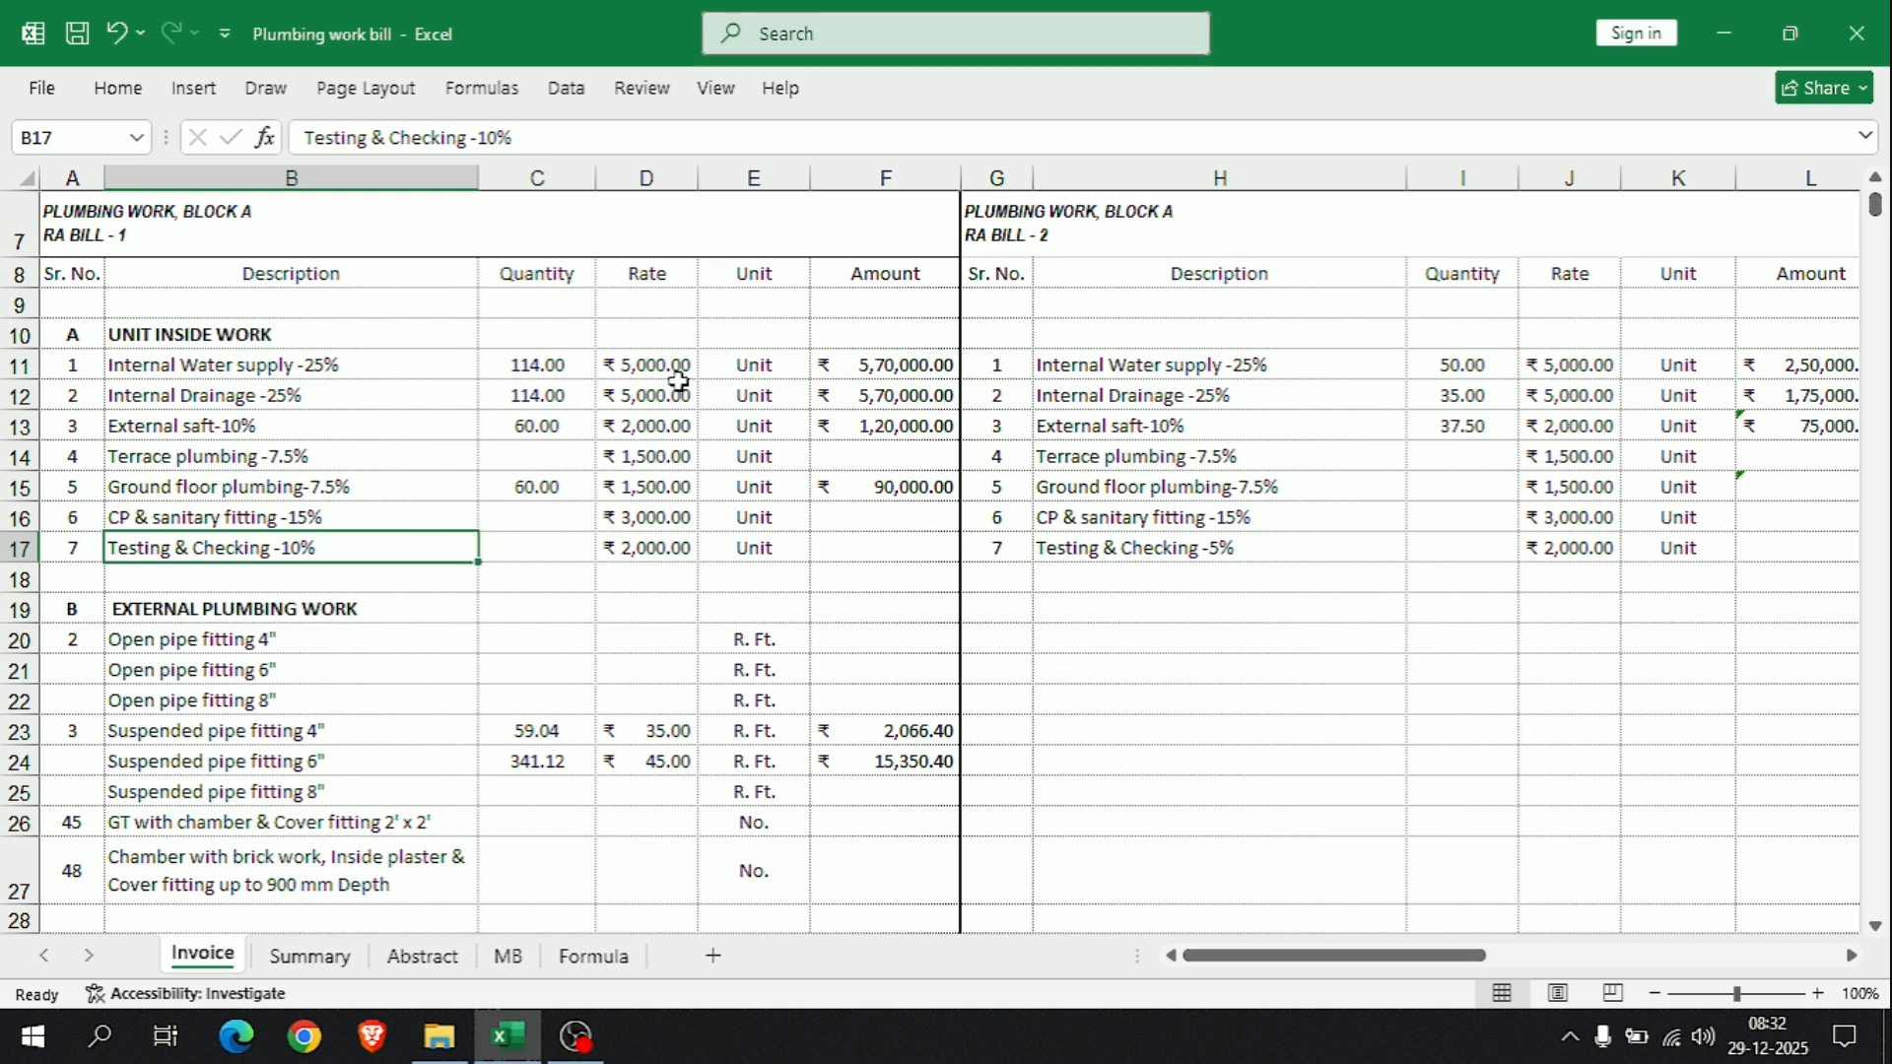
Step: Compare the D11:D17 rates again and view the External Plumbing Work items with the total and retention rows
{"action": "left_click_drag", "start_coordinate": [658, 361], "coordinate": [657, 535]}
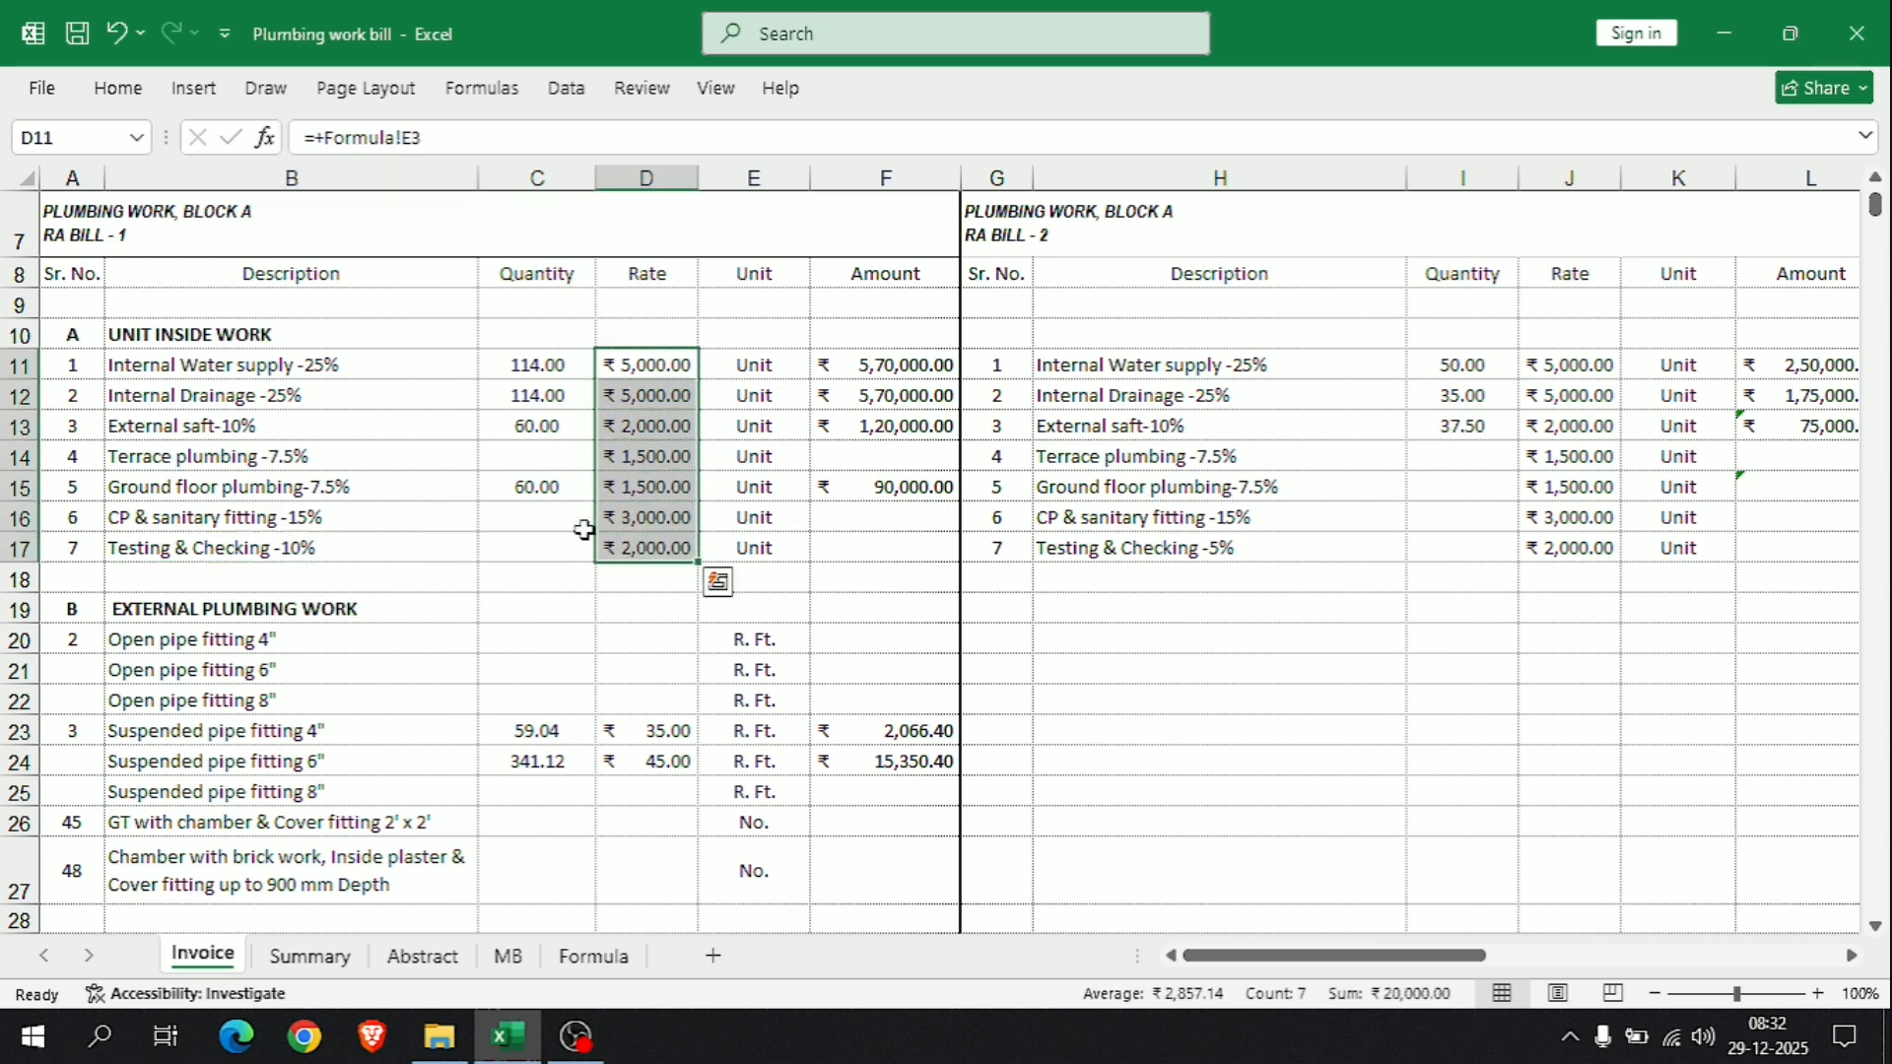
{"action": "scroll", "coordinate": [440, 545], "scroll_direction": "down", "scroll_amount": 2}
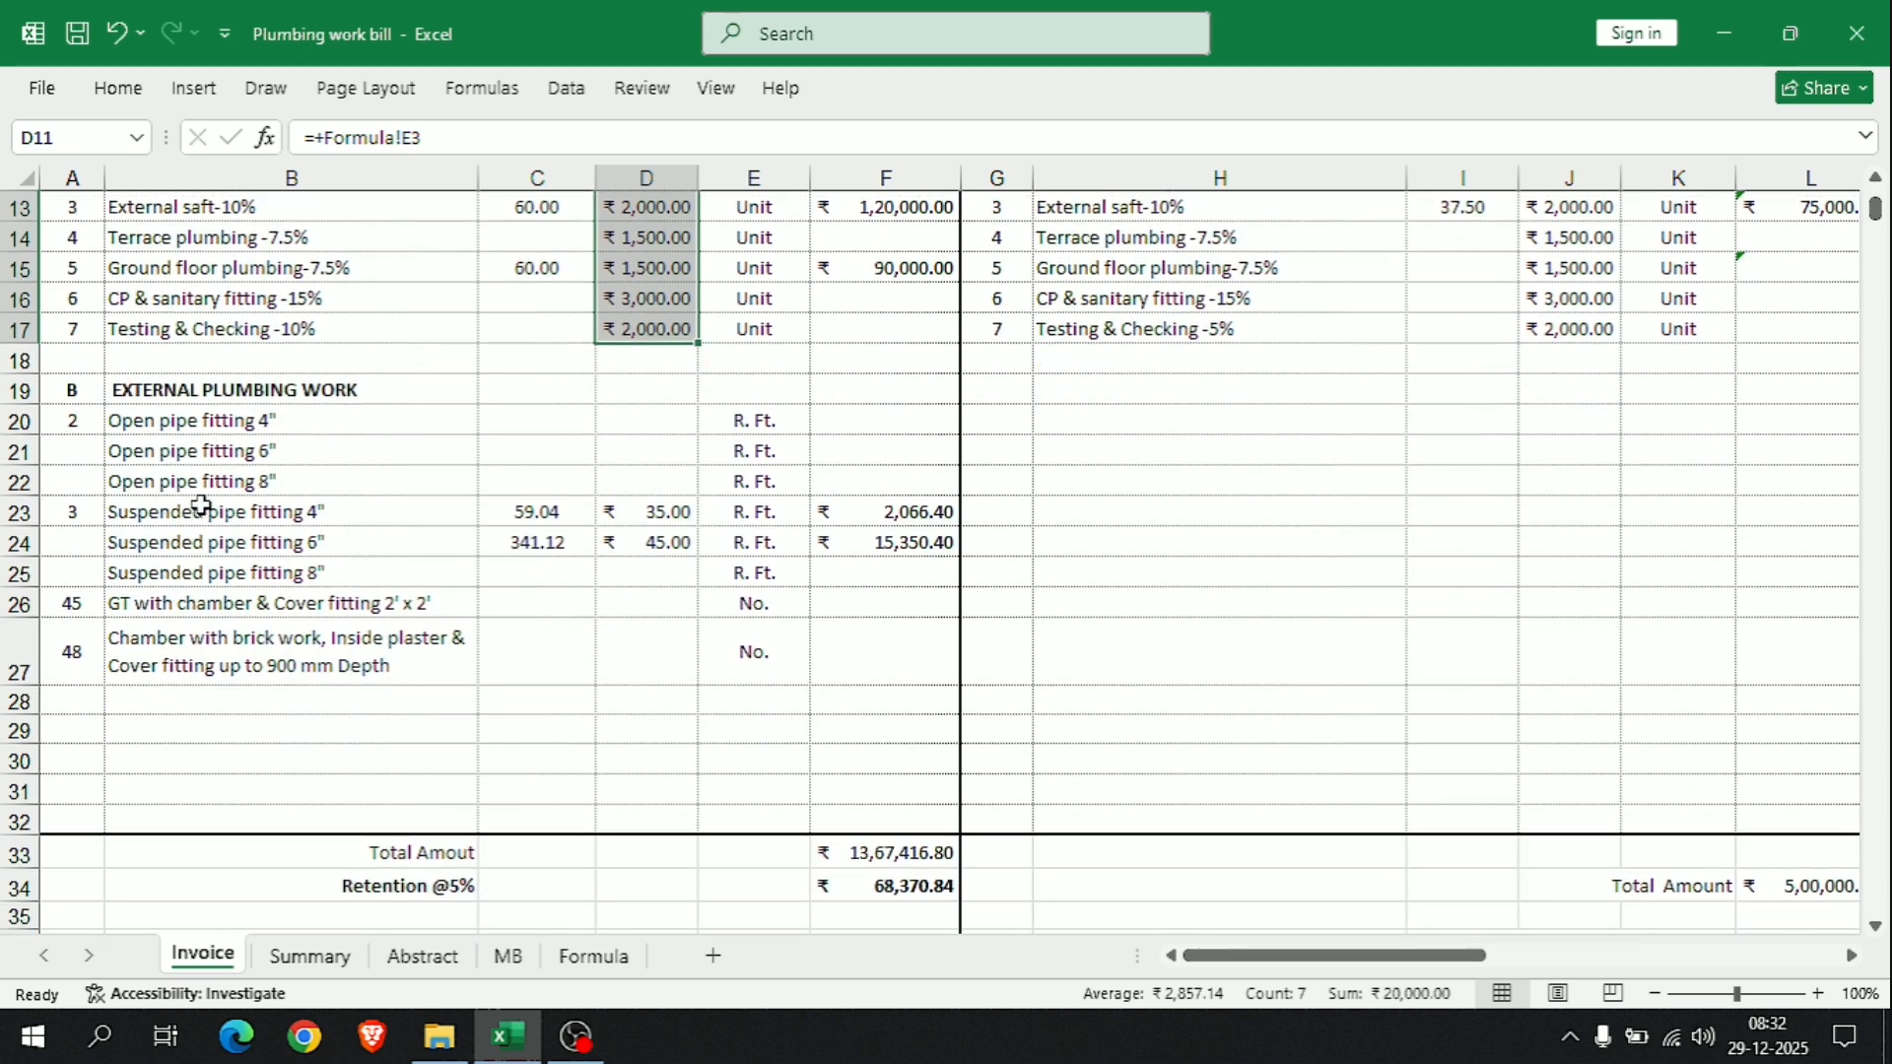
{"action": "scroll", "coordinate": [167, 493], "scroll_direction": "up", "scroll_amount": 3}
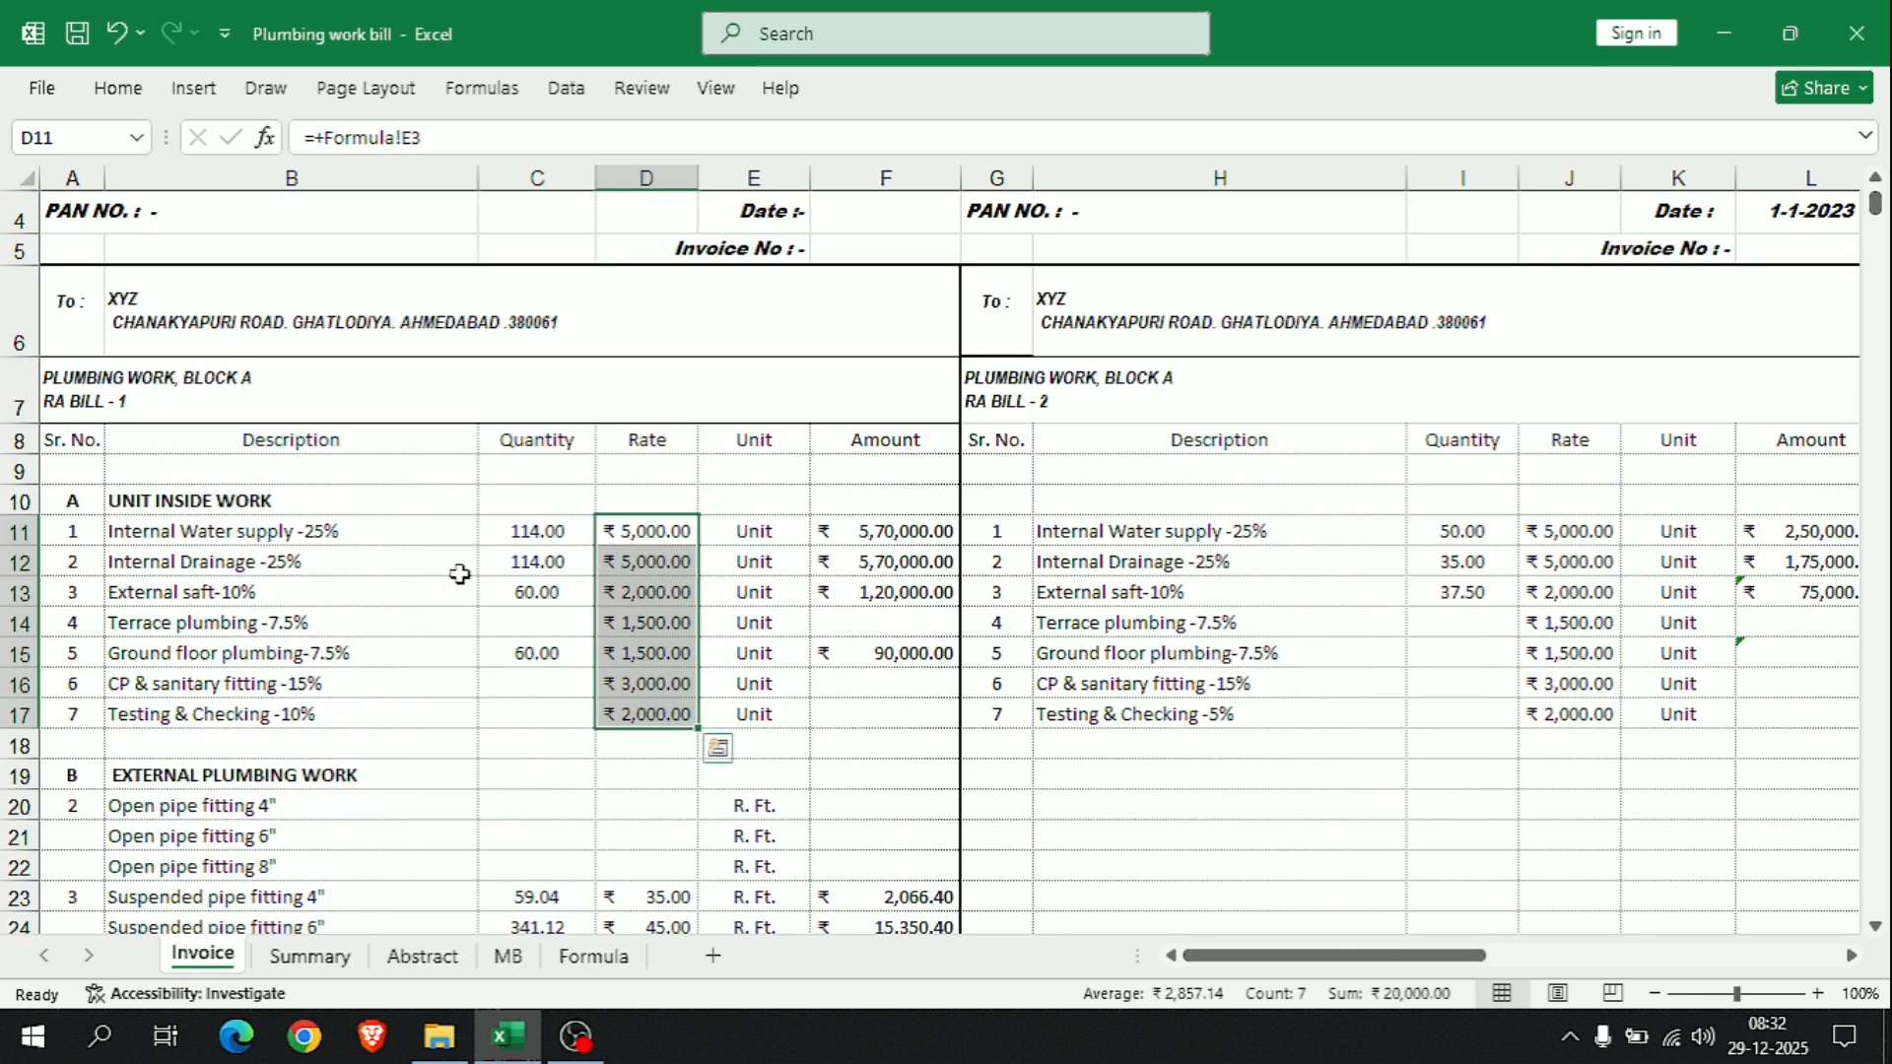
Step: Review the External Plumbing Work items of RA Bill 1, from open pipe fittings down to the total and retention rows
{"action": "scroll", "coordinate": [479, 533], "scroll_direction": "down", "scroll_amount": 1}
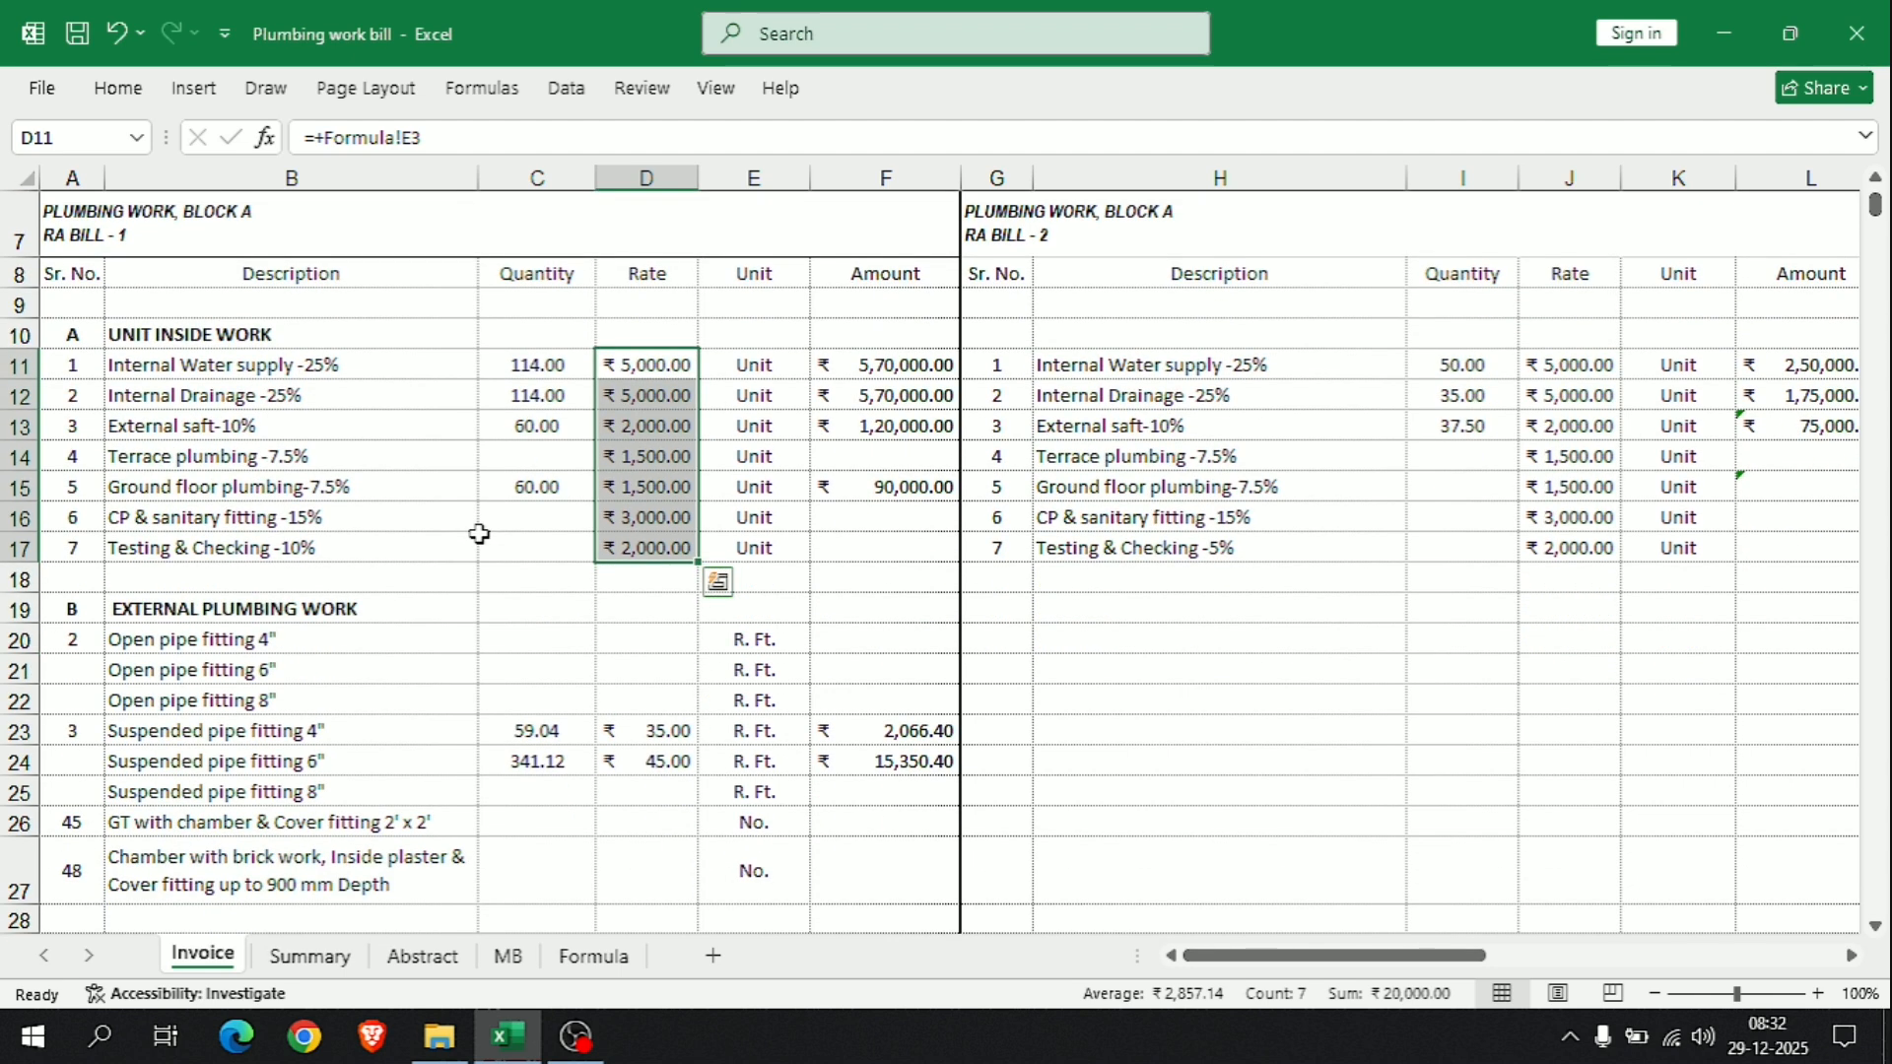
{"action": "left_click", "coordinate": [87, 614]}
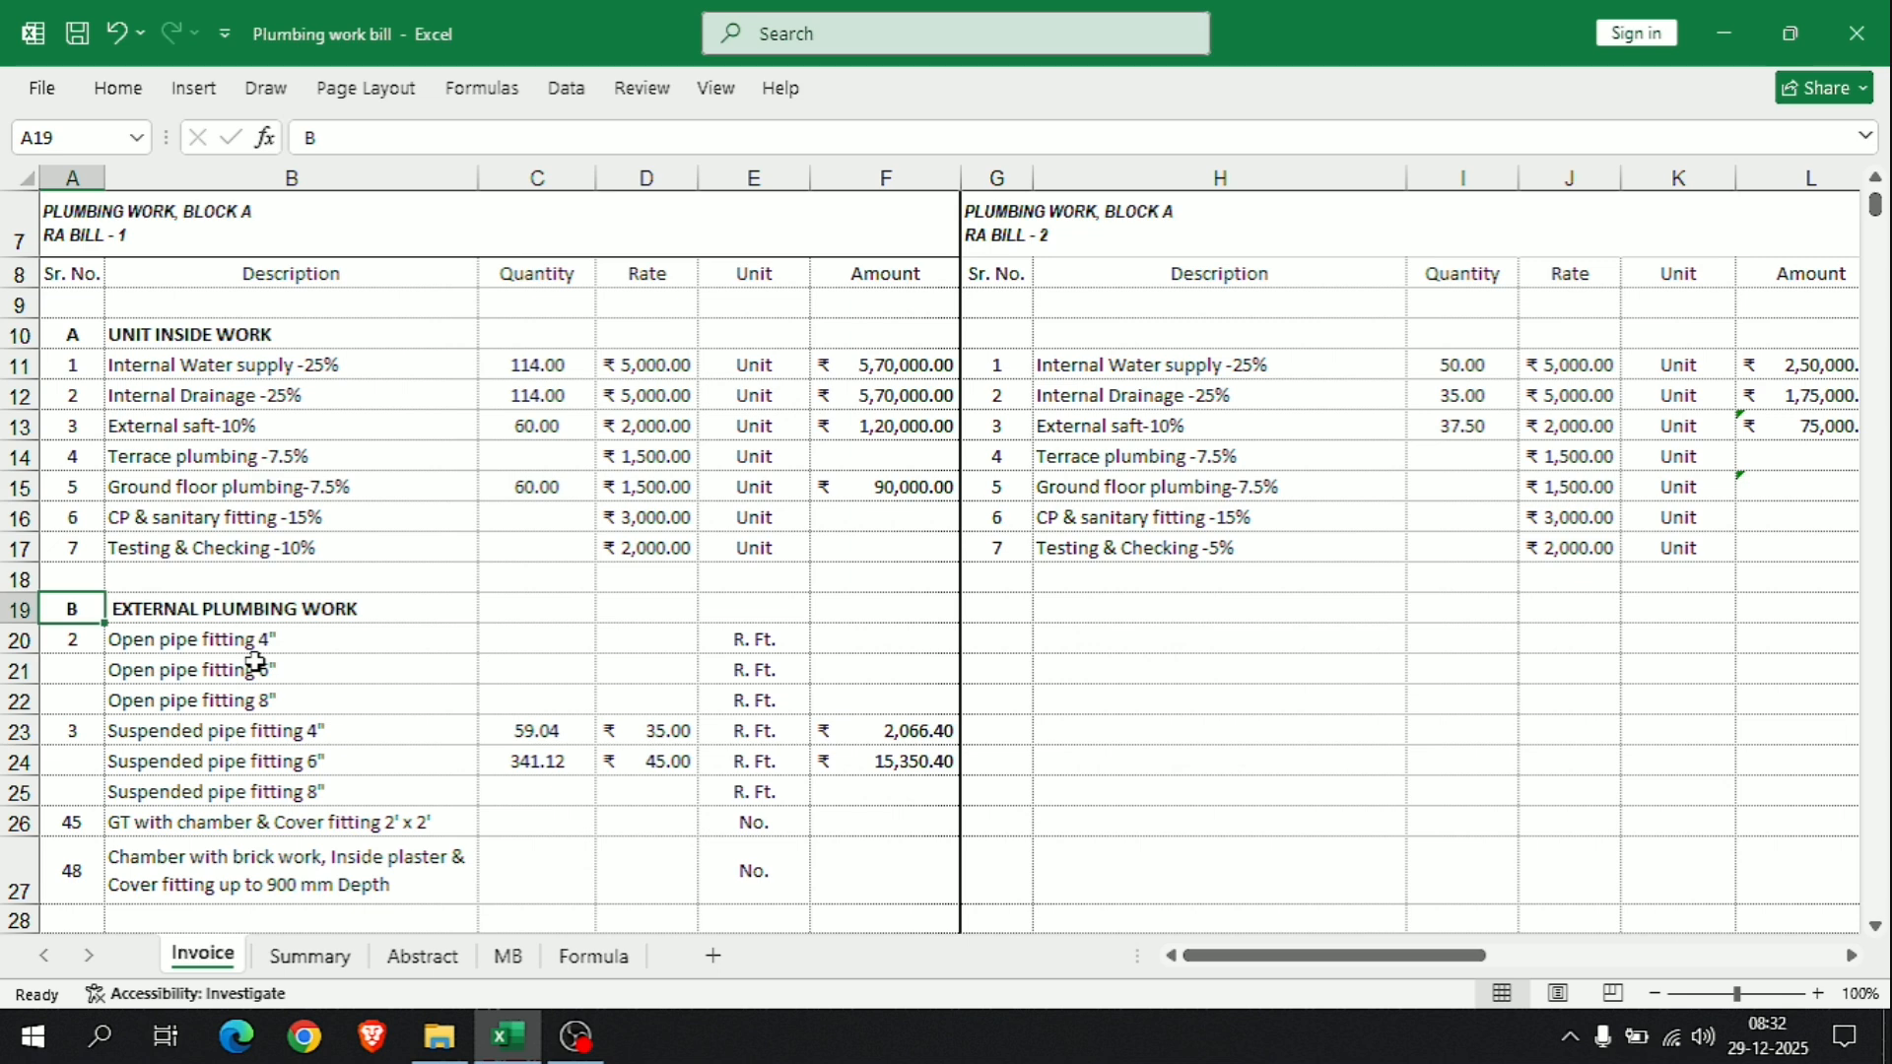
{"action": "scroll", "coordinate": [245, 654], "scroll_direction": "down", "scroll_amount": 1}
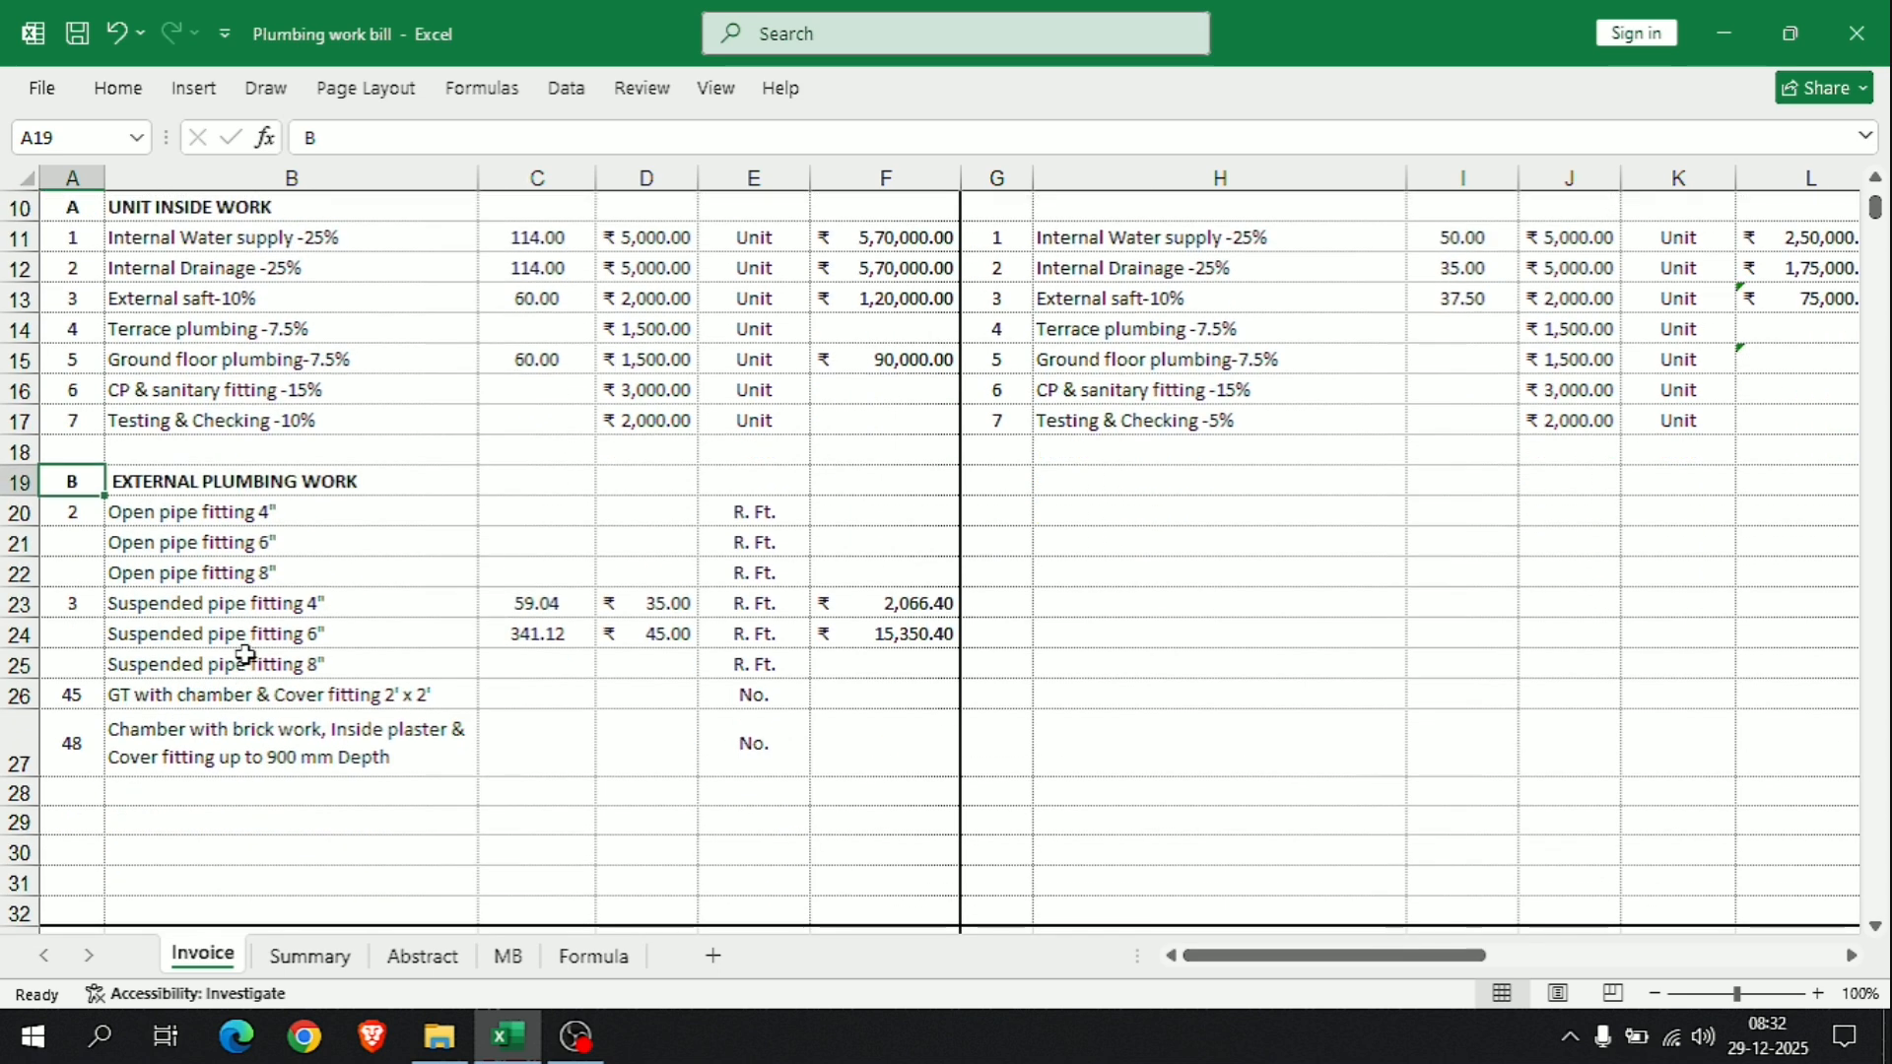
{"action": "scroll", "coordinate": [244, 654], "scroll_direction": "down", "scroll_amount": 1}
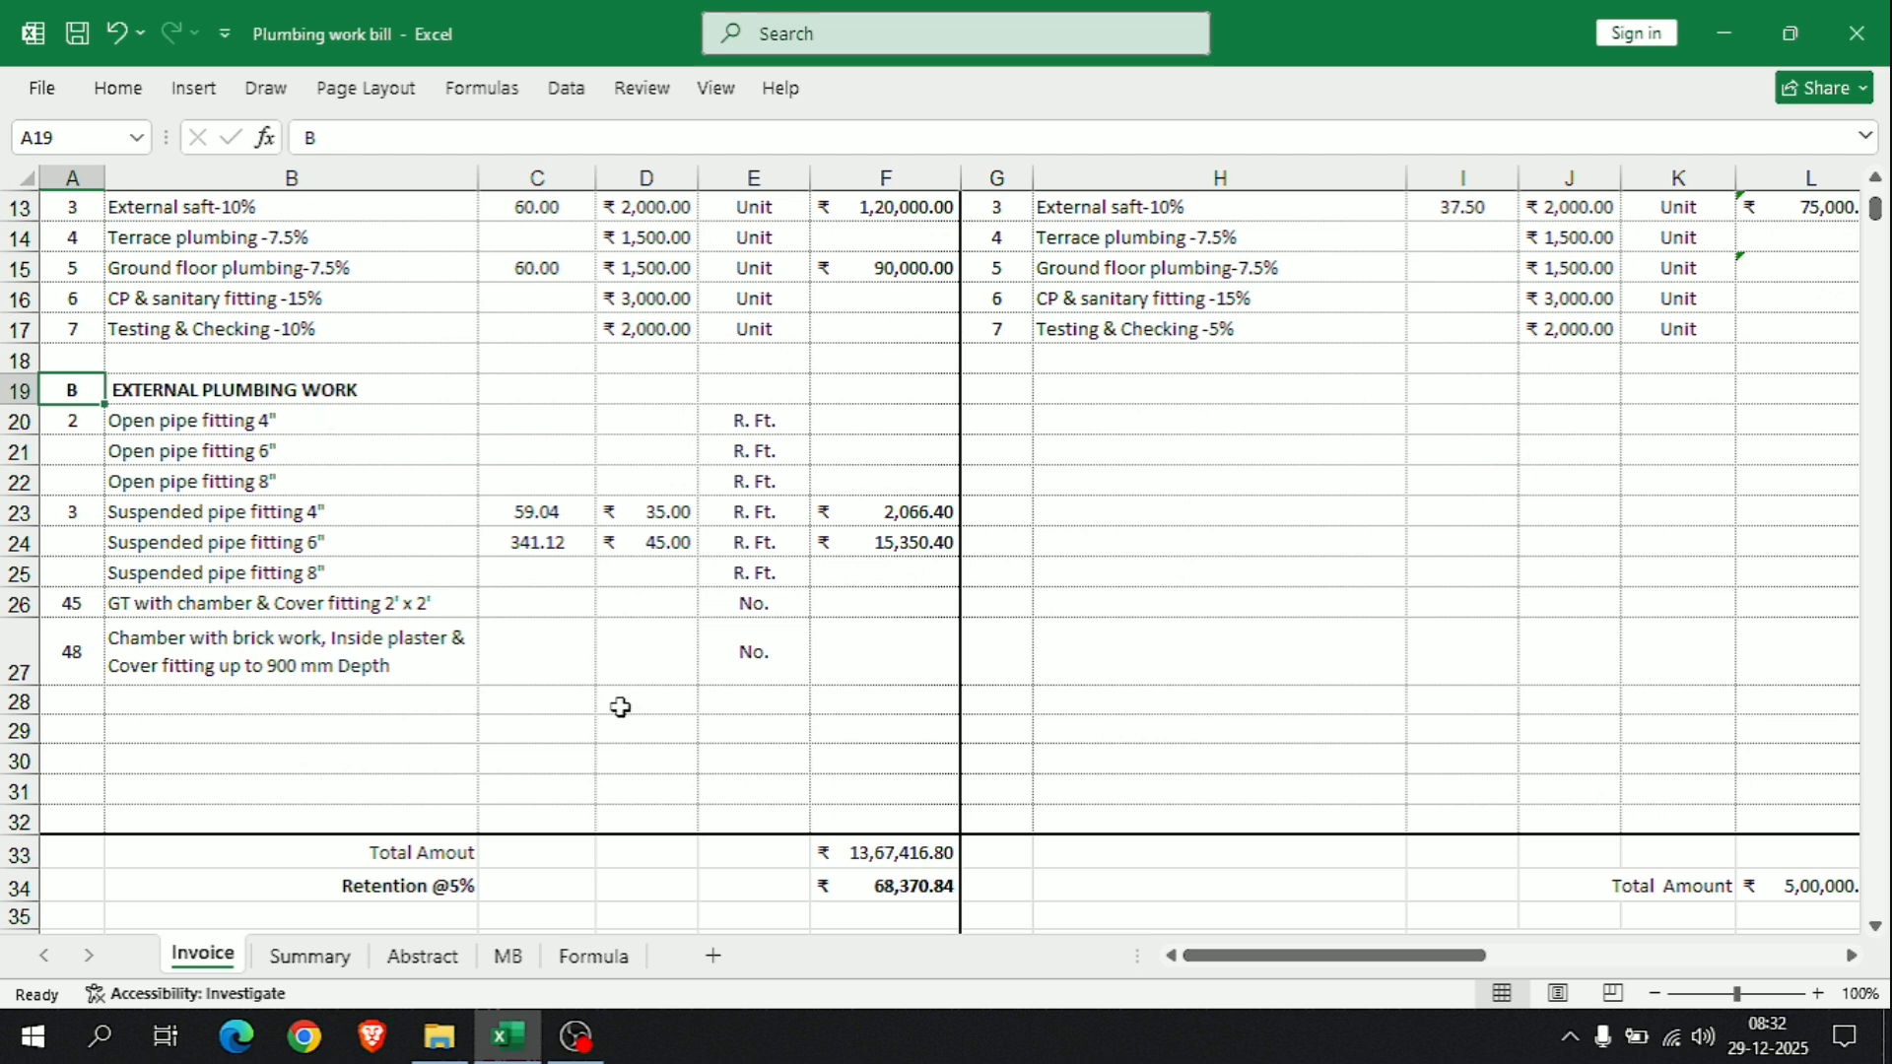
{"action": "scroll", "coordinate": [575, 646], "scroll_direction": "up", "scroll_amount": 1}
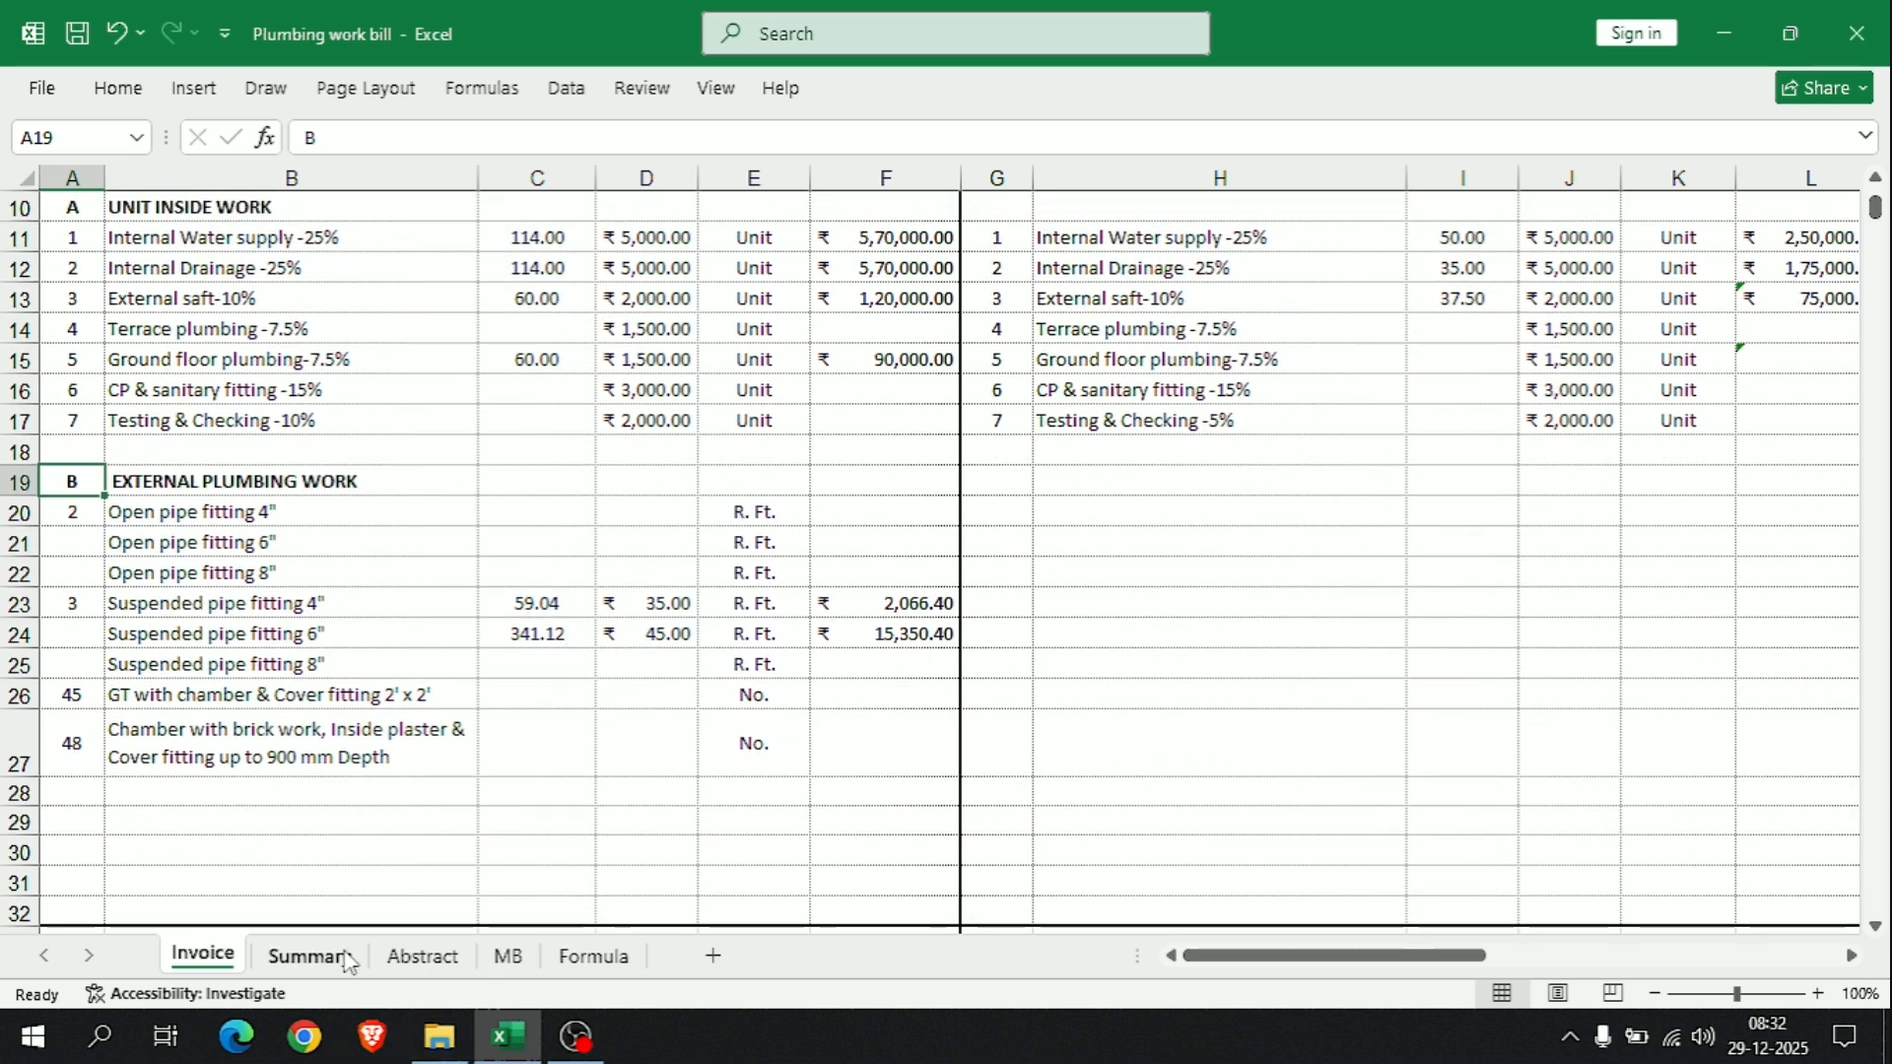
Step: View the Summary sheet's bill header with the customer, contractor and invoice details
{"action": "left_click", "coordinate": [307, 956]}
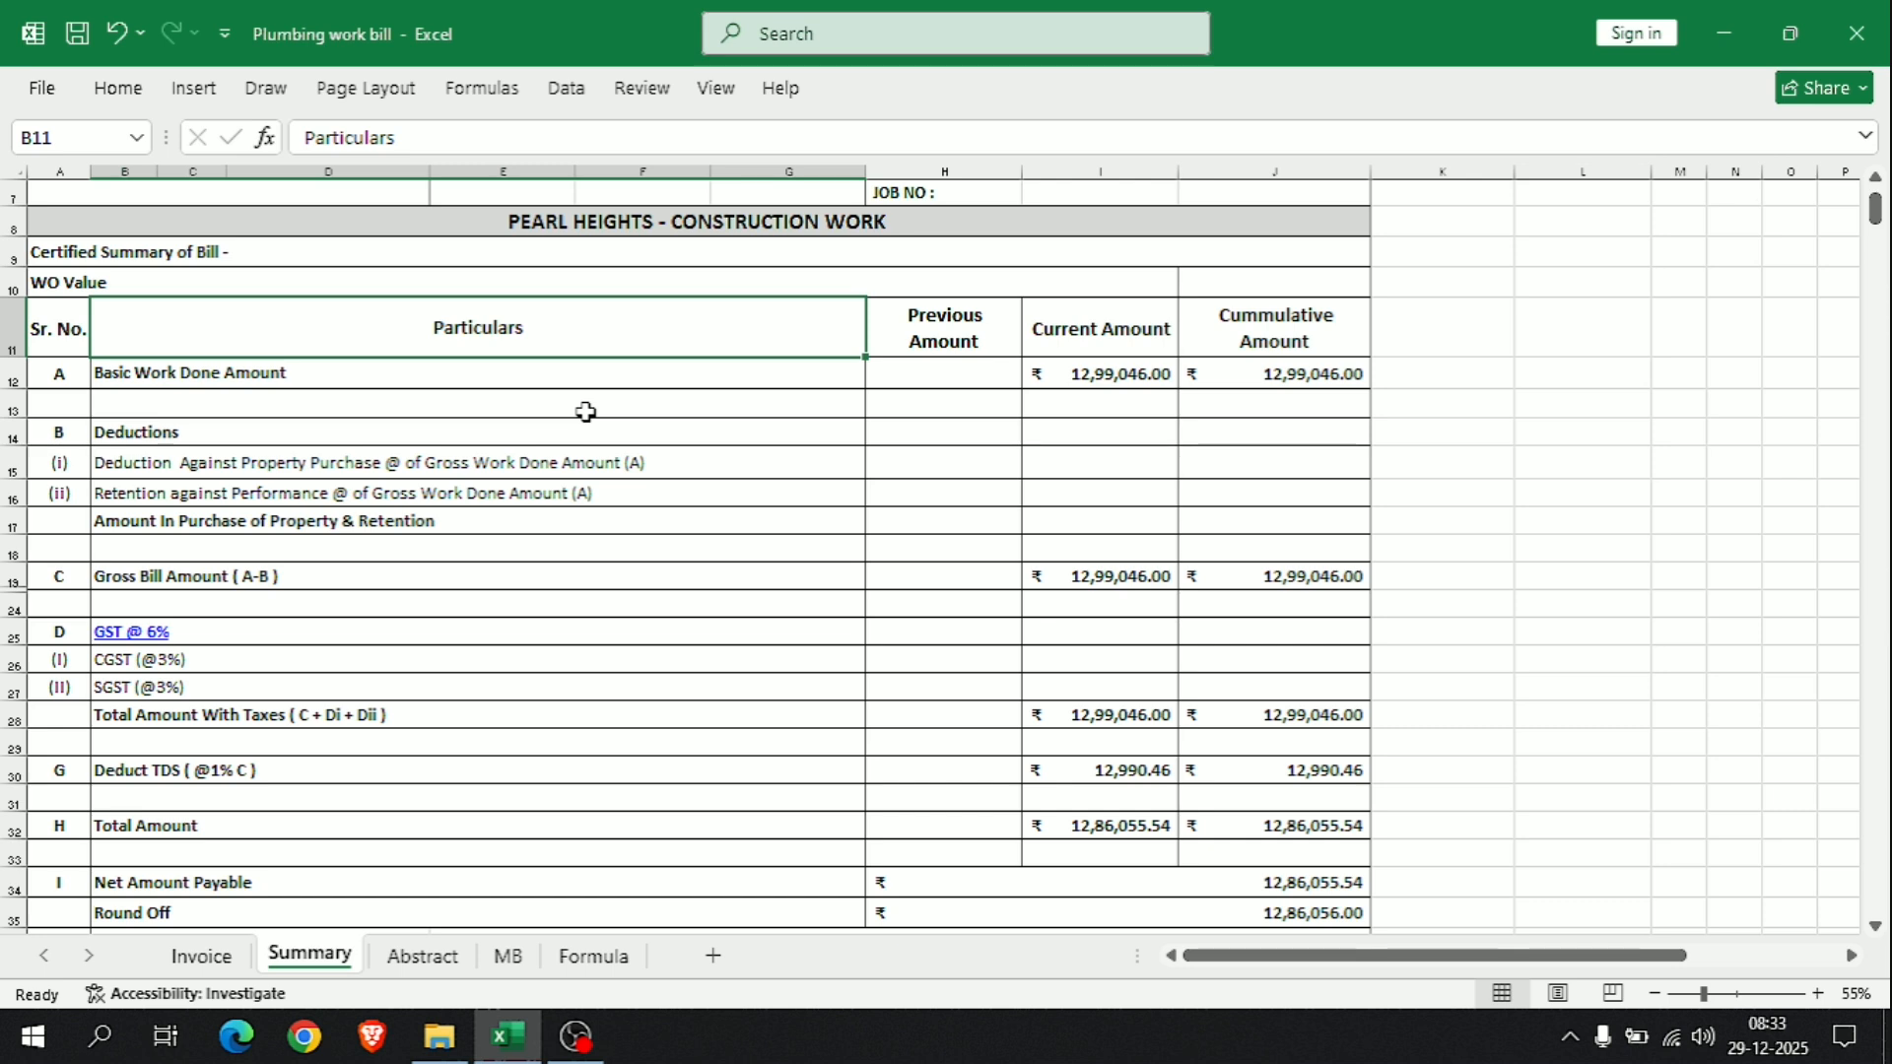
{"action": "scroll", "coordinate": [585, 412], "scroll_direction": "up", "scroll_amount": 2}
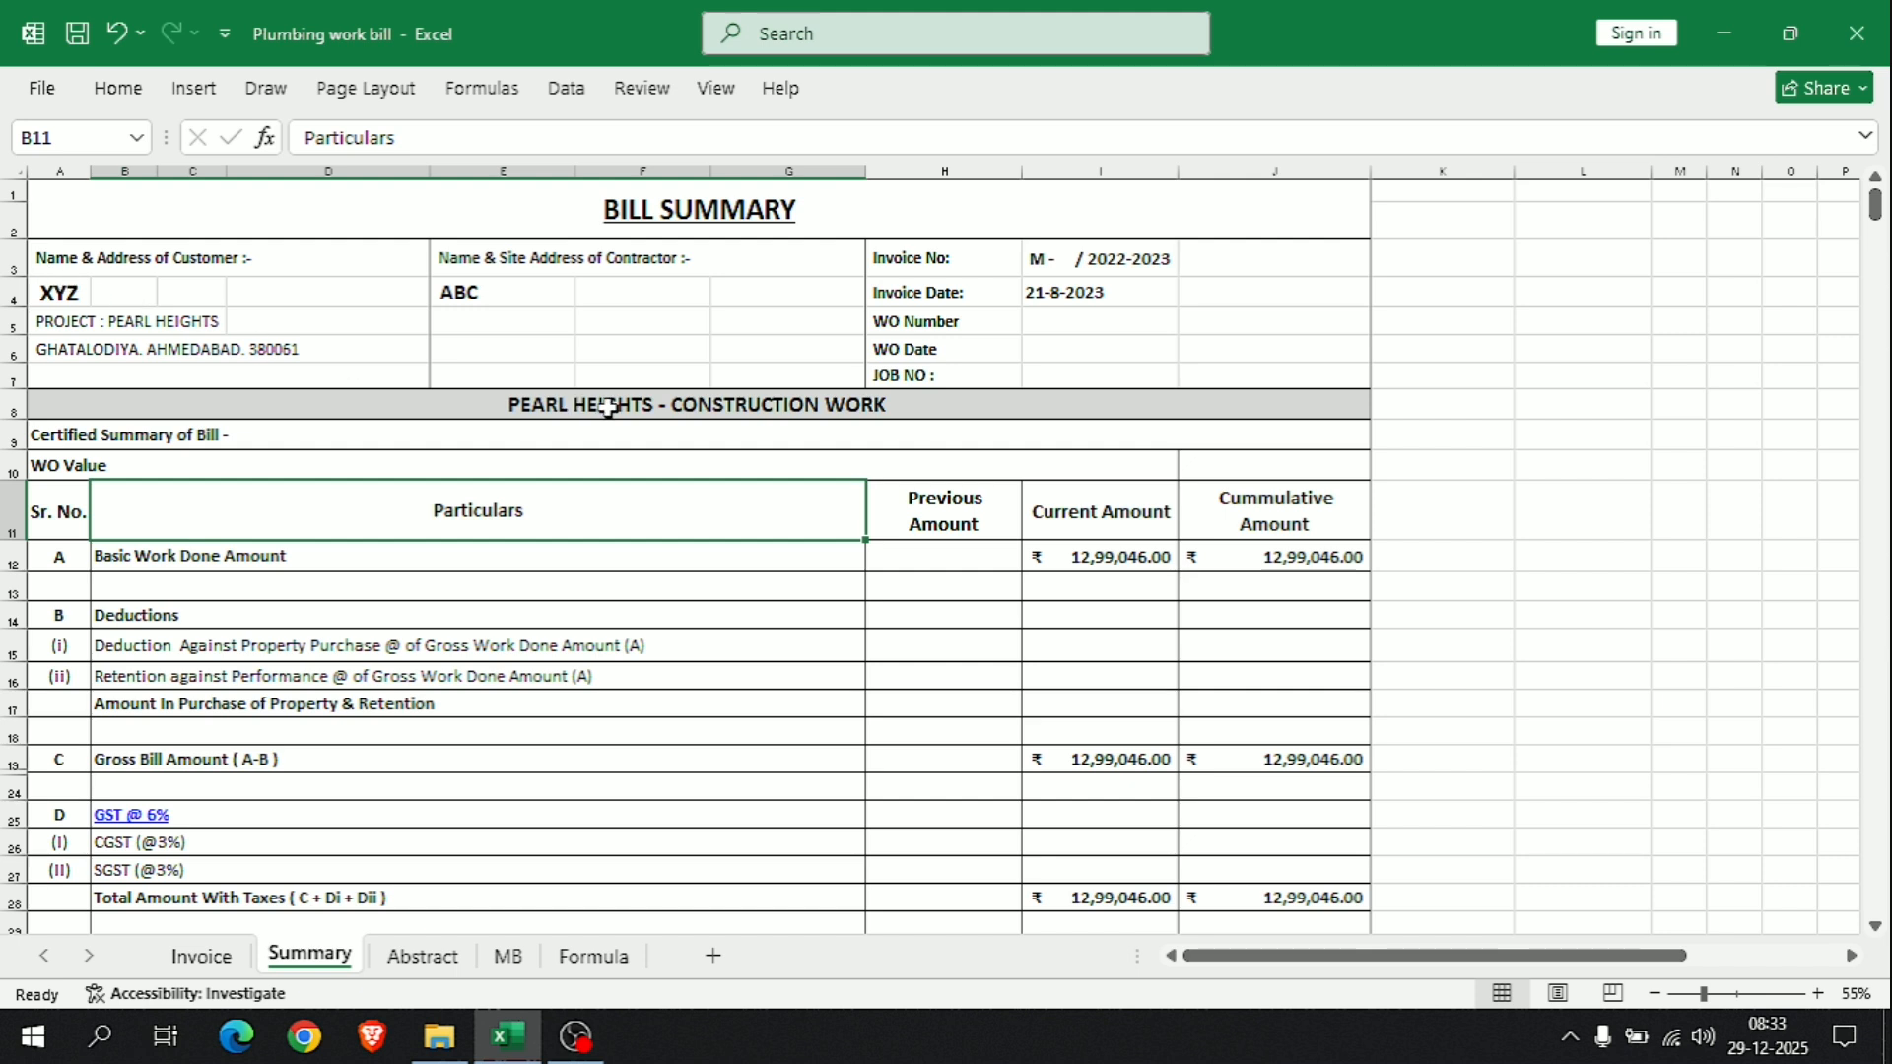
{"action": "left_click", "coordinate": [587, 301]}
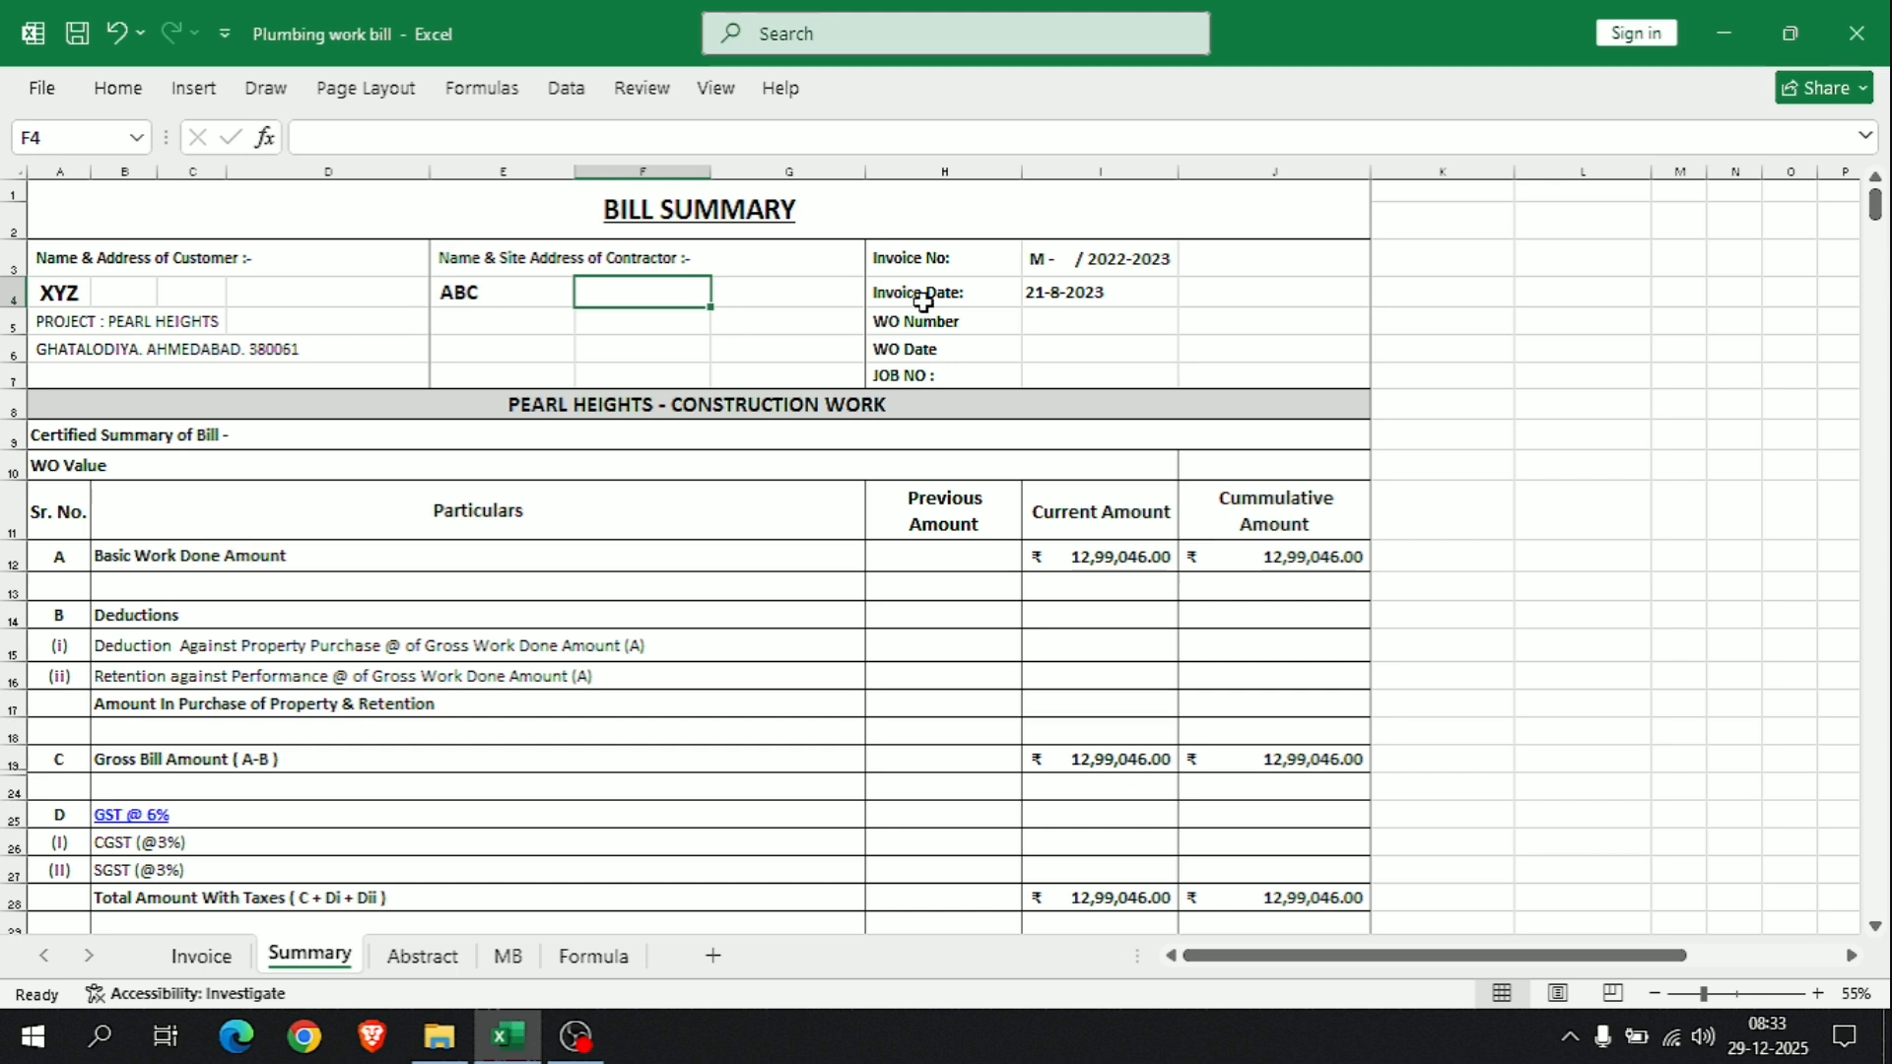
Step: Remove the project name from the Summary sheet's work heading in A8, leaving CONSTRUCTION WORK
{"action": "left_click", "coordinate": [668, 400]}
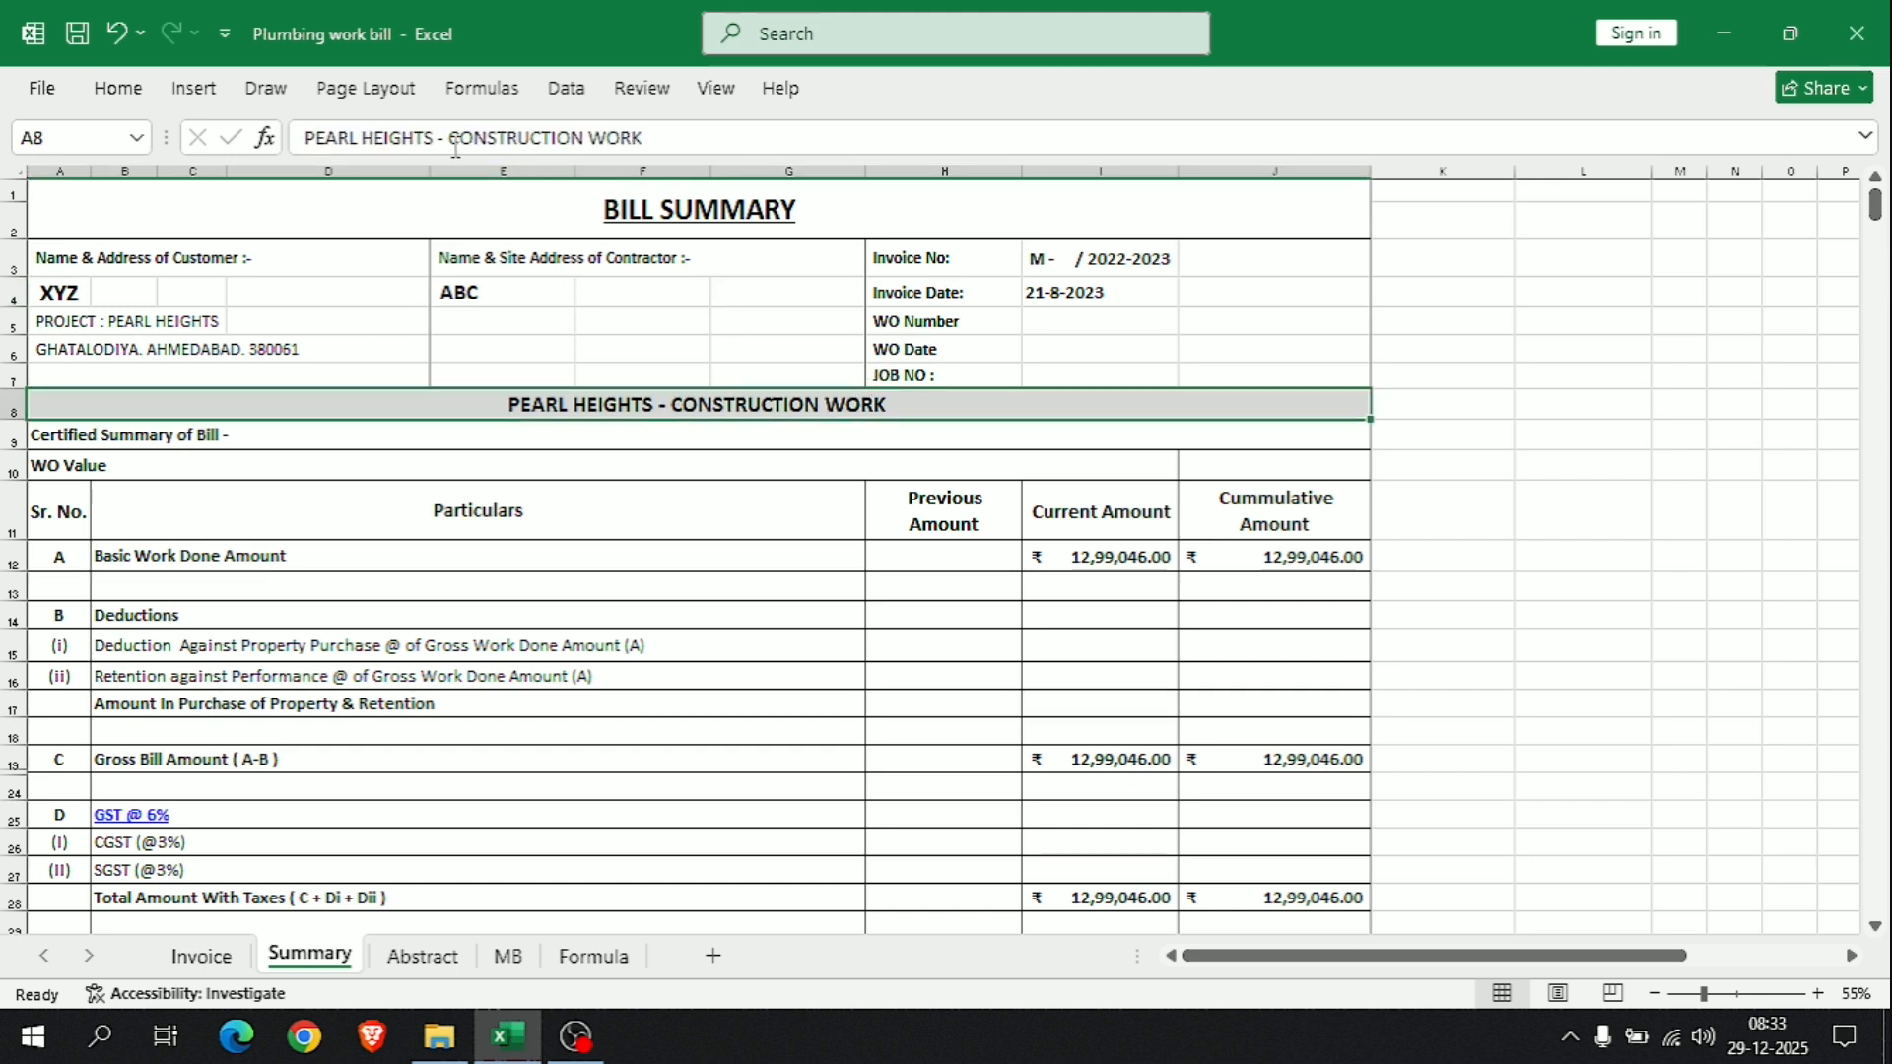
{"action": "left_click_drag", "start_coordinate": [448, 139], "coordinate": [296, 139]}
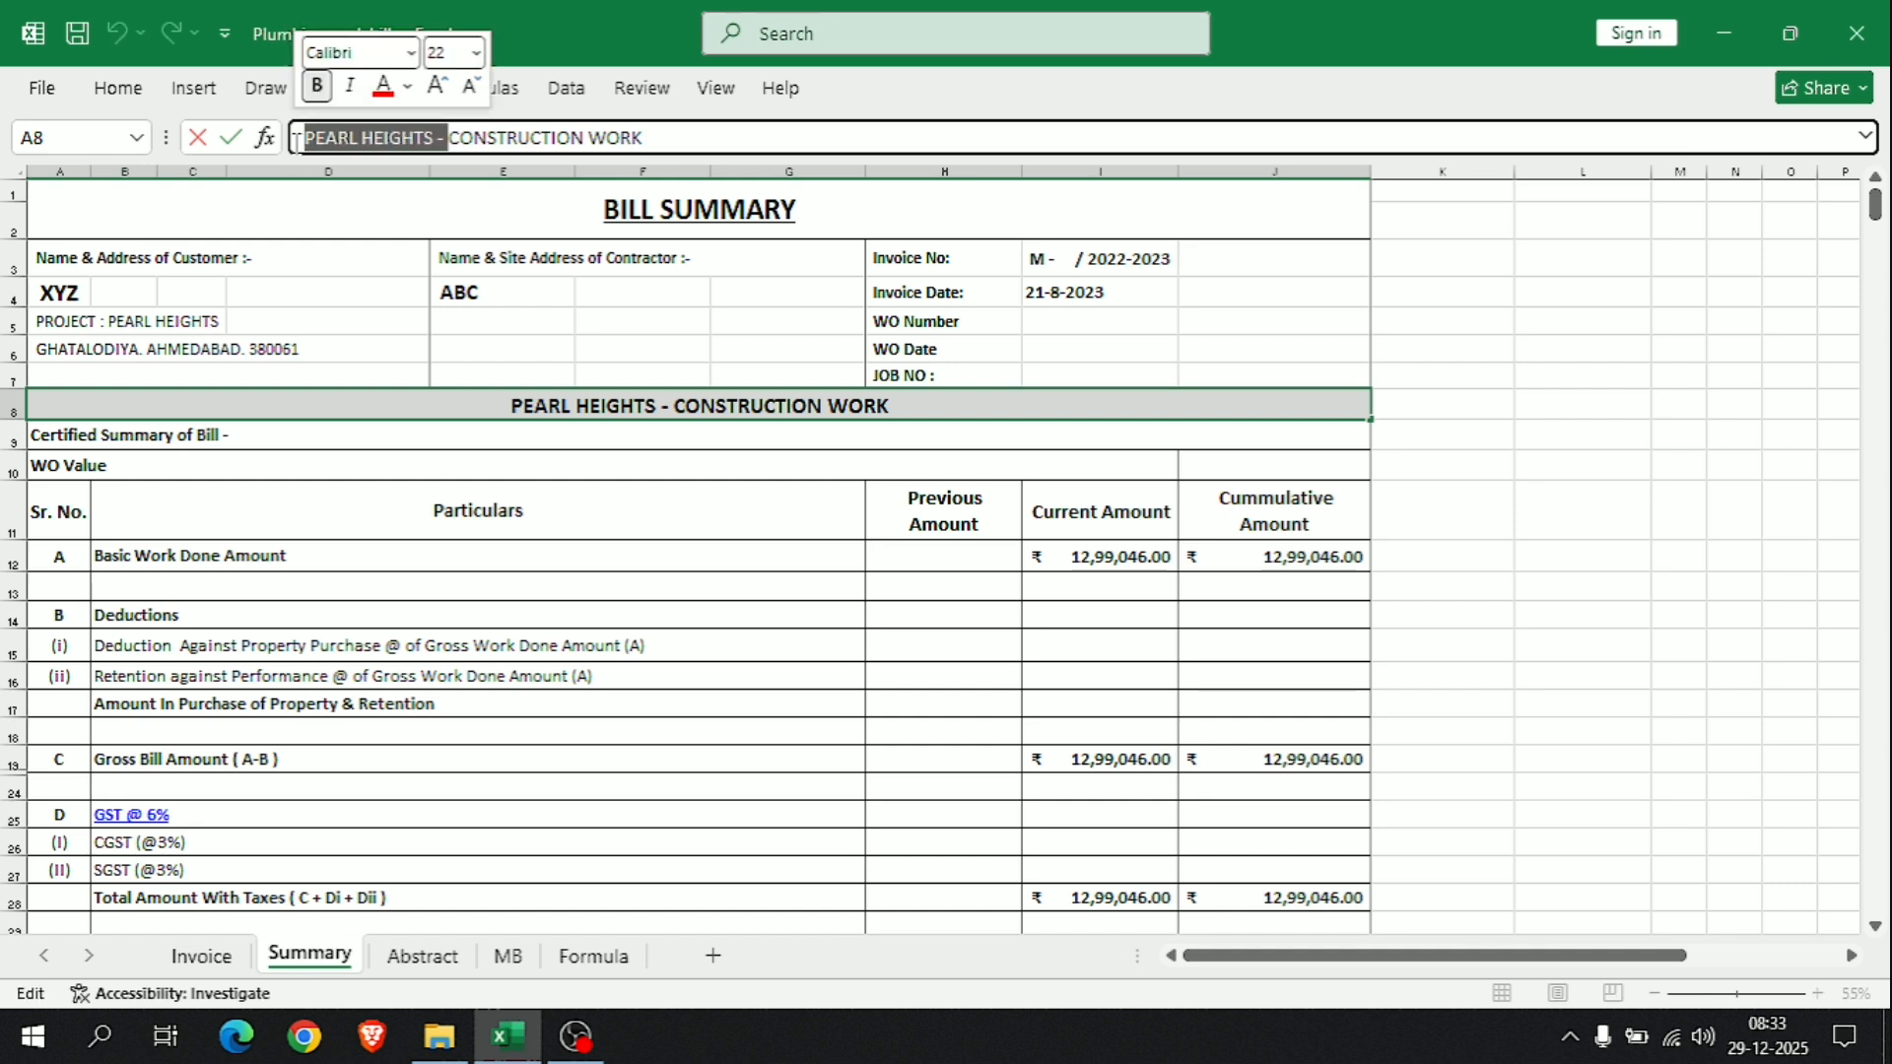
{"action": "key", "text": "BackSpace"}
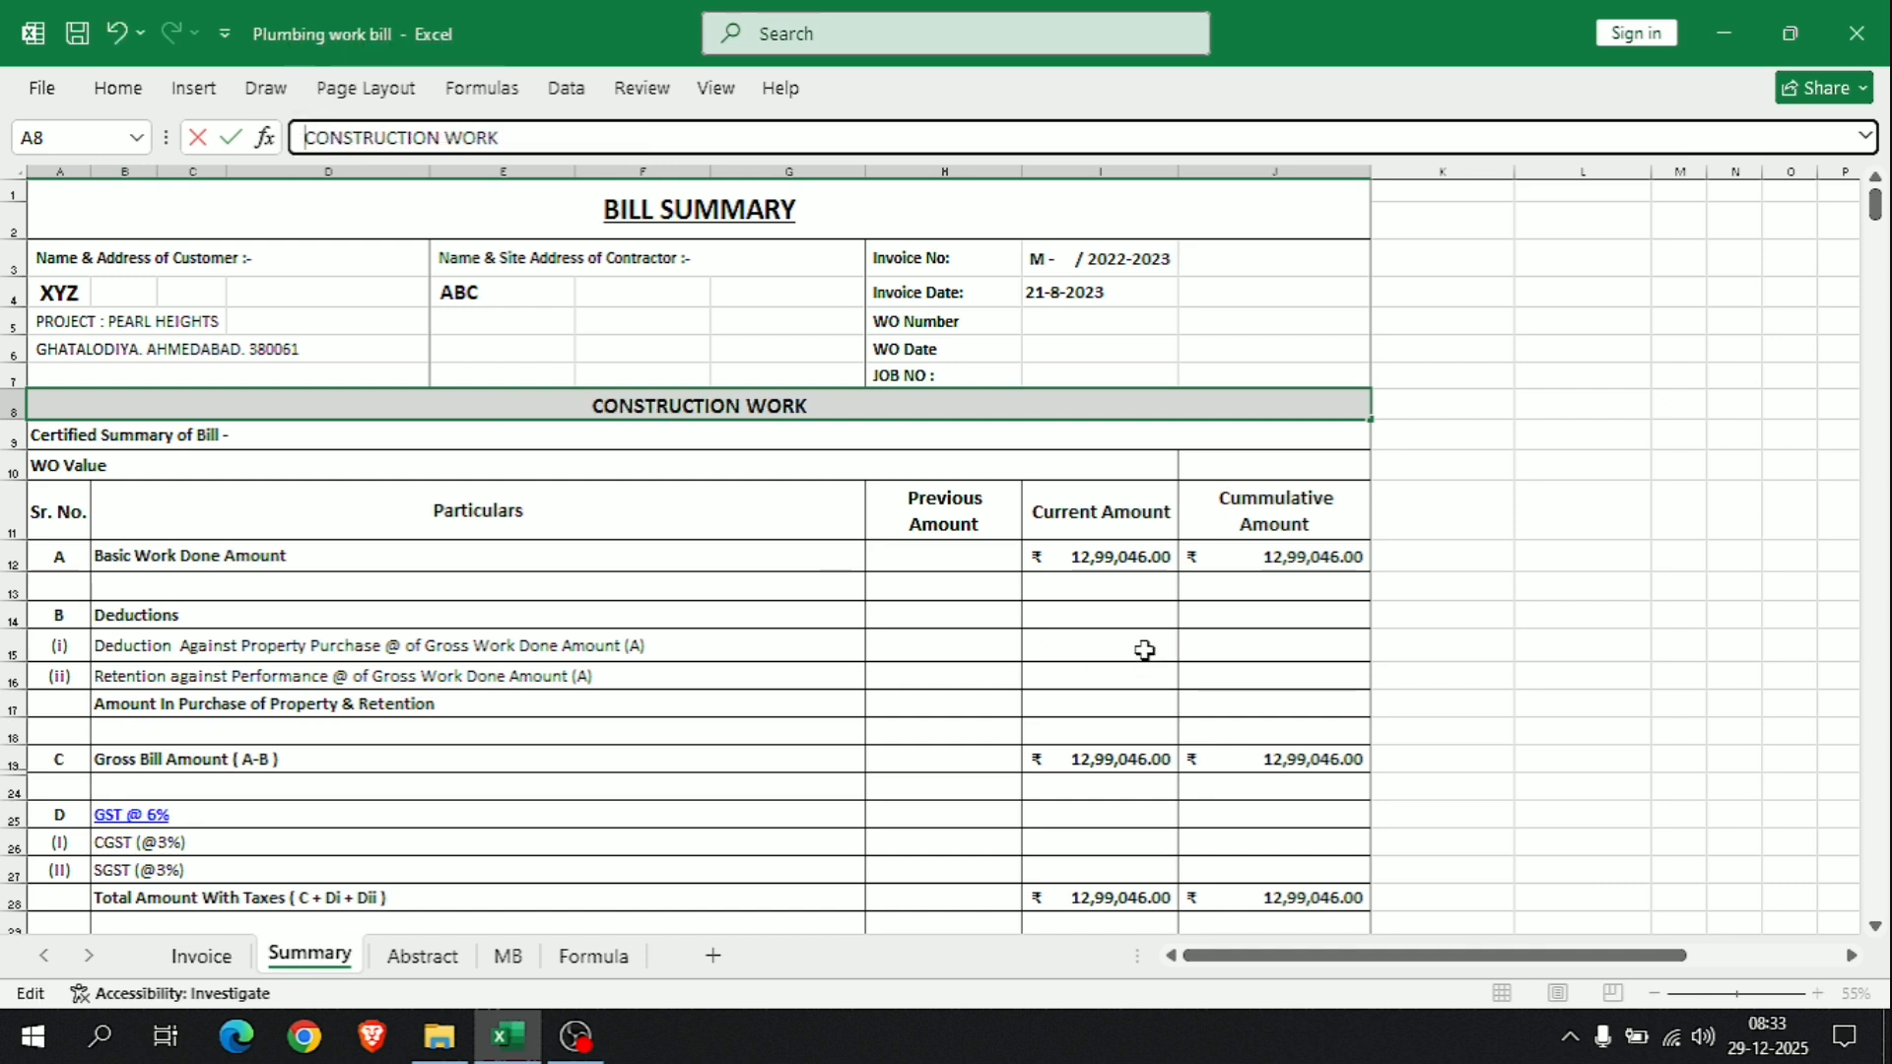
{"action": "left_click", "coordinate": [818, 598]}
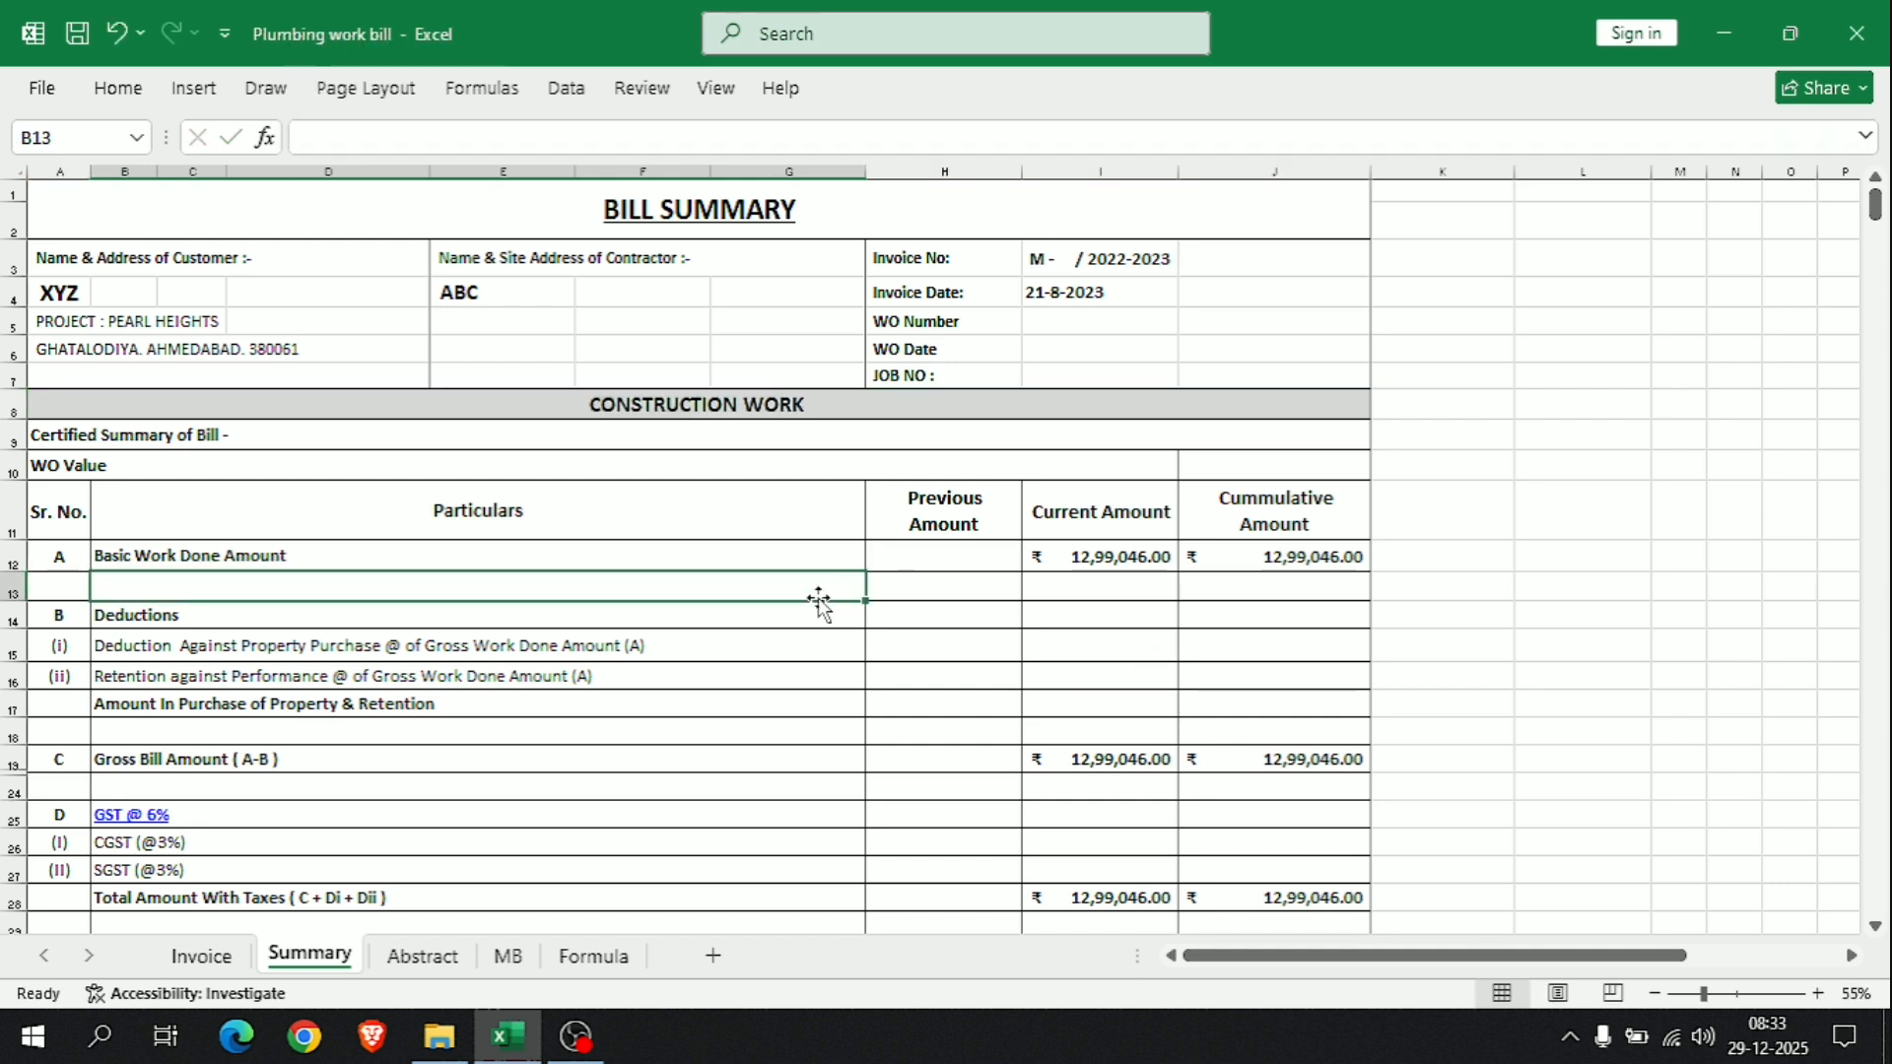
{"action": "left_click", "coordinate": [660, 408]}
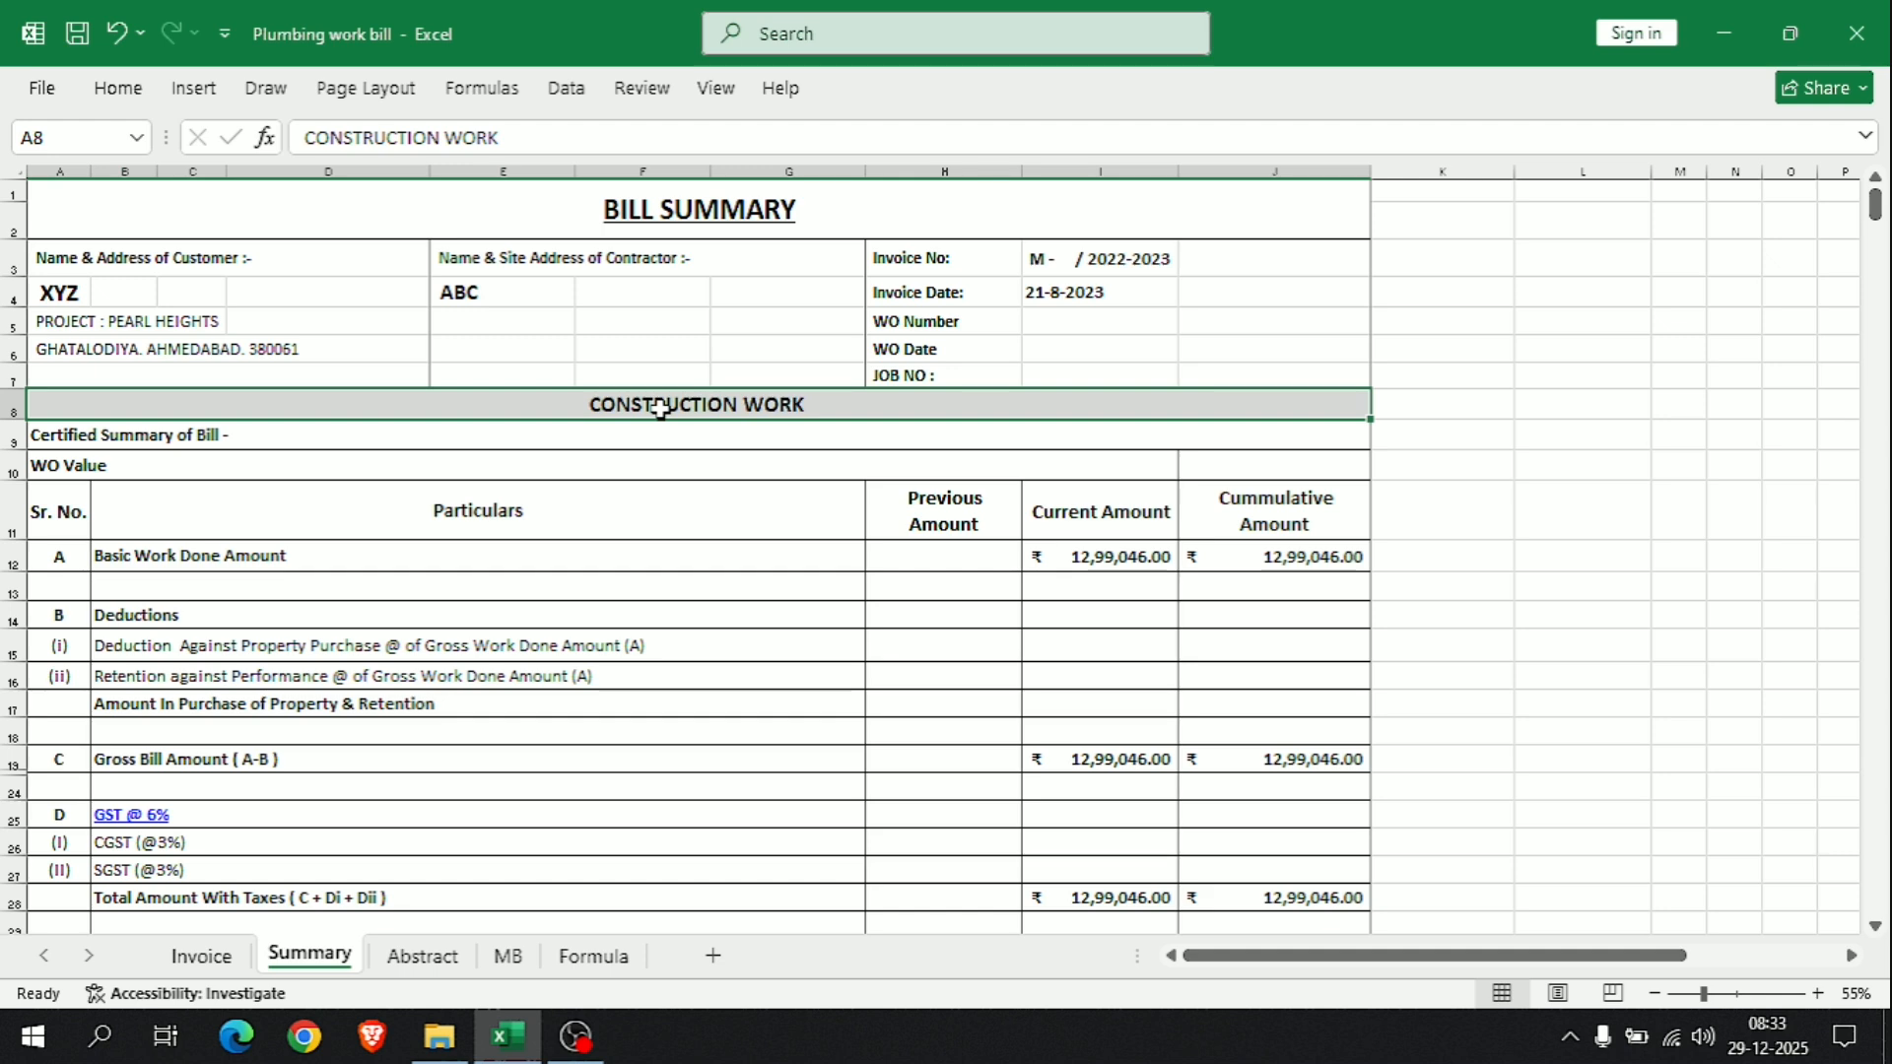
Step: Go through the Summary particulars from Basic Work Done Amount and Deductions to GST, TDS, Net Amount Payable and Round Off
{"action": "scroll", "coordinate": [588, 552], "scroll_direction": "down", "scroll_amount": 1}
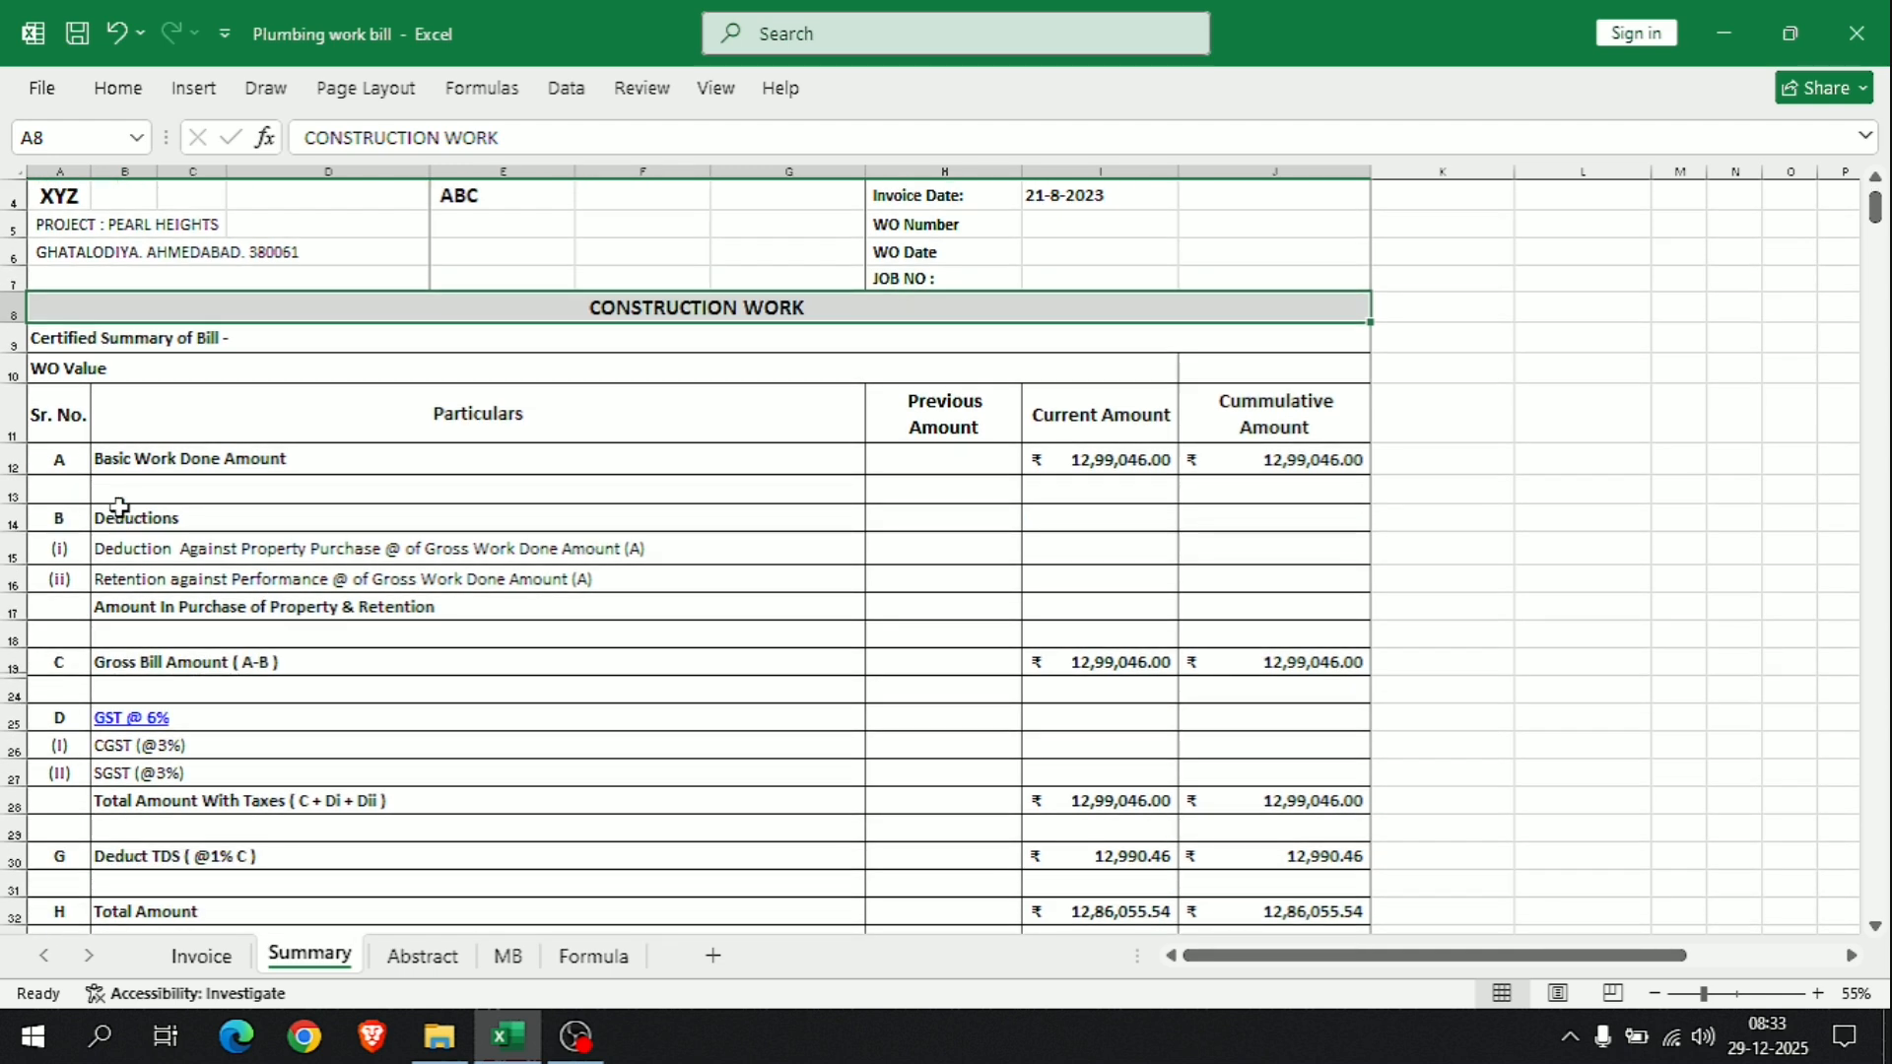
{"action": "left_click", "coordinate": [284, 470]}
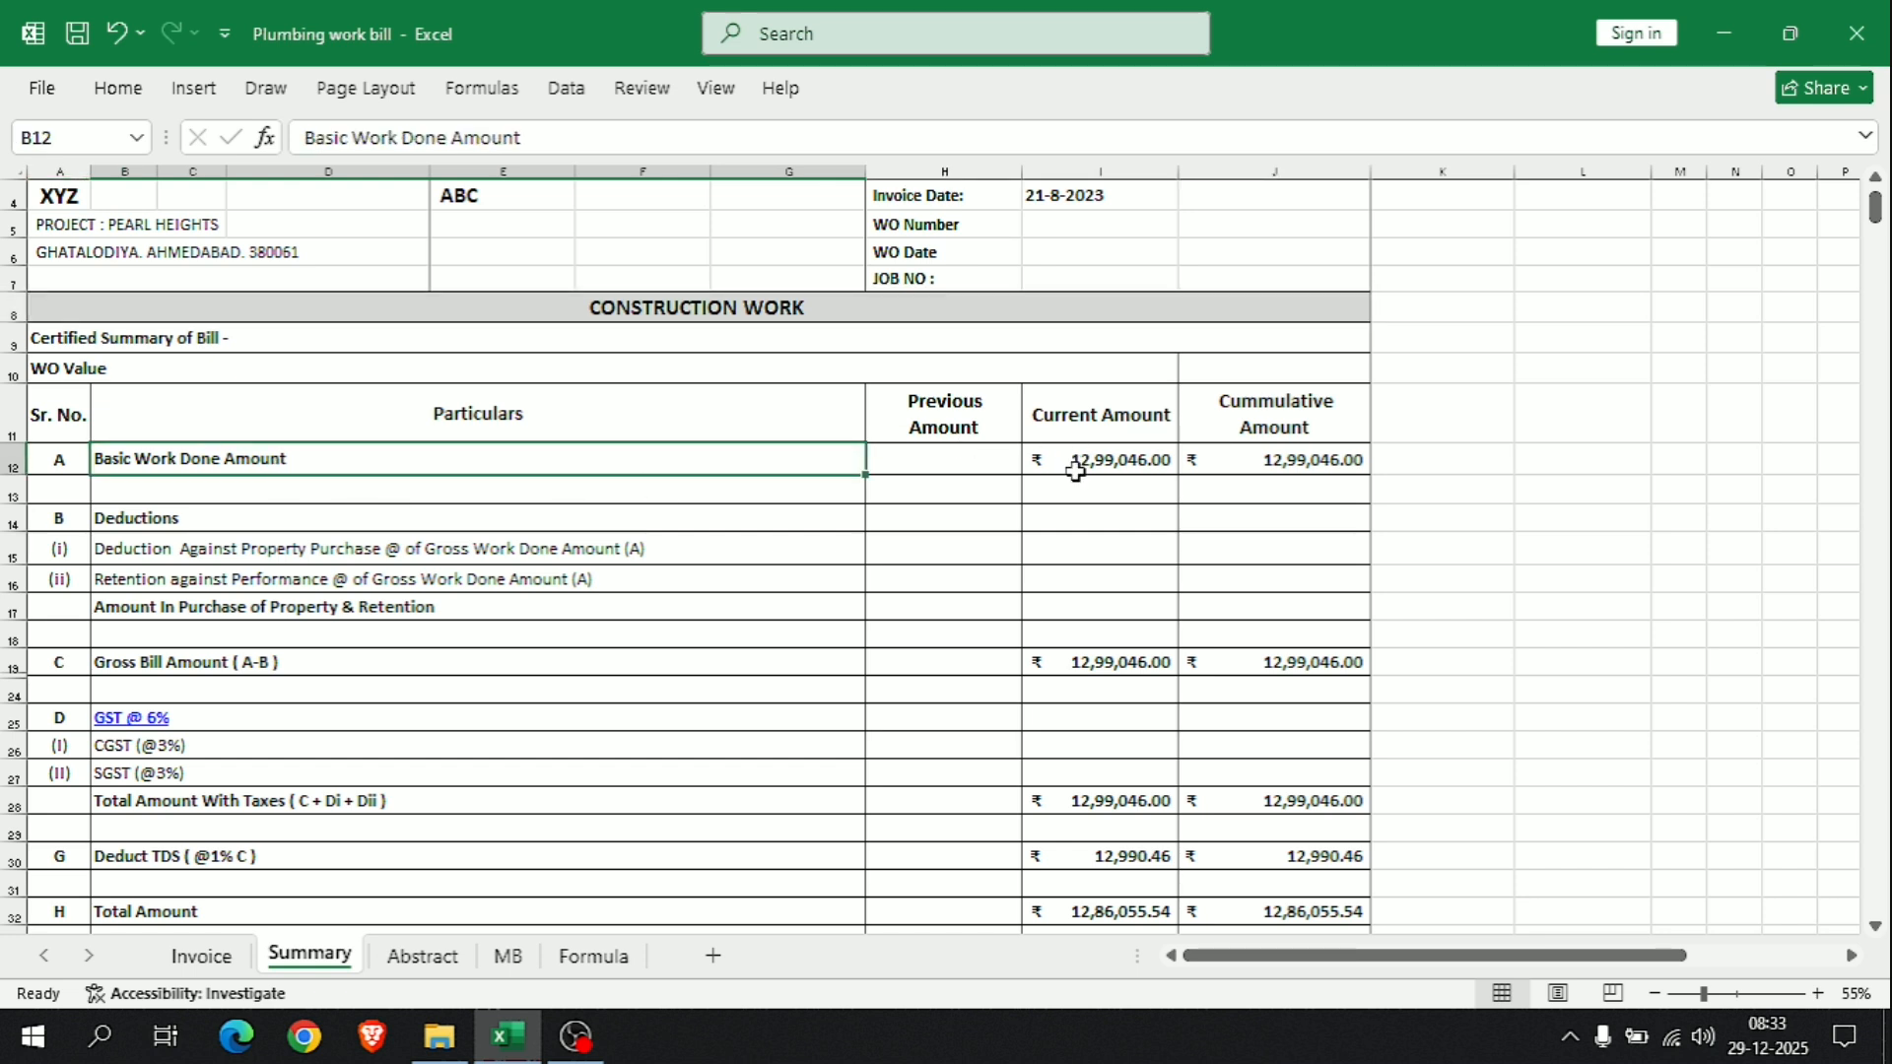
{"action": "left_click", "coordinate": [657, 560]}
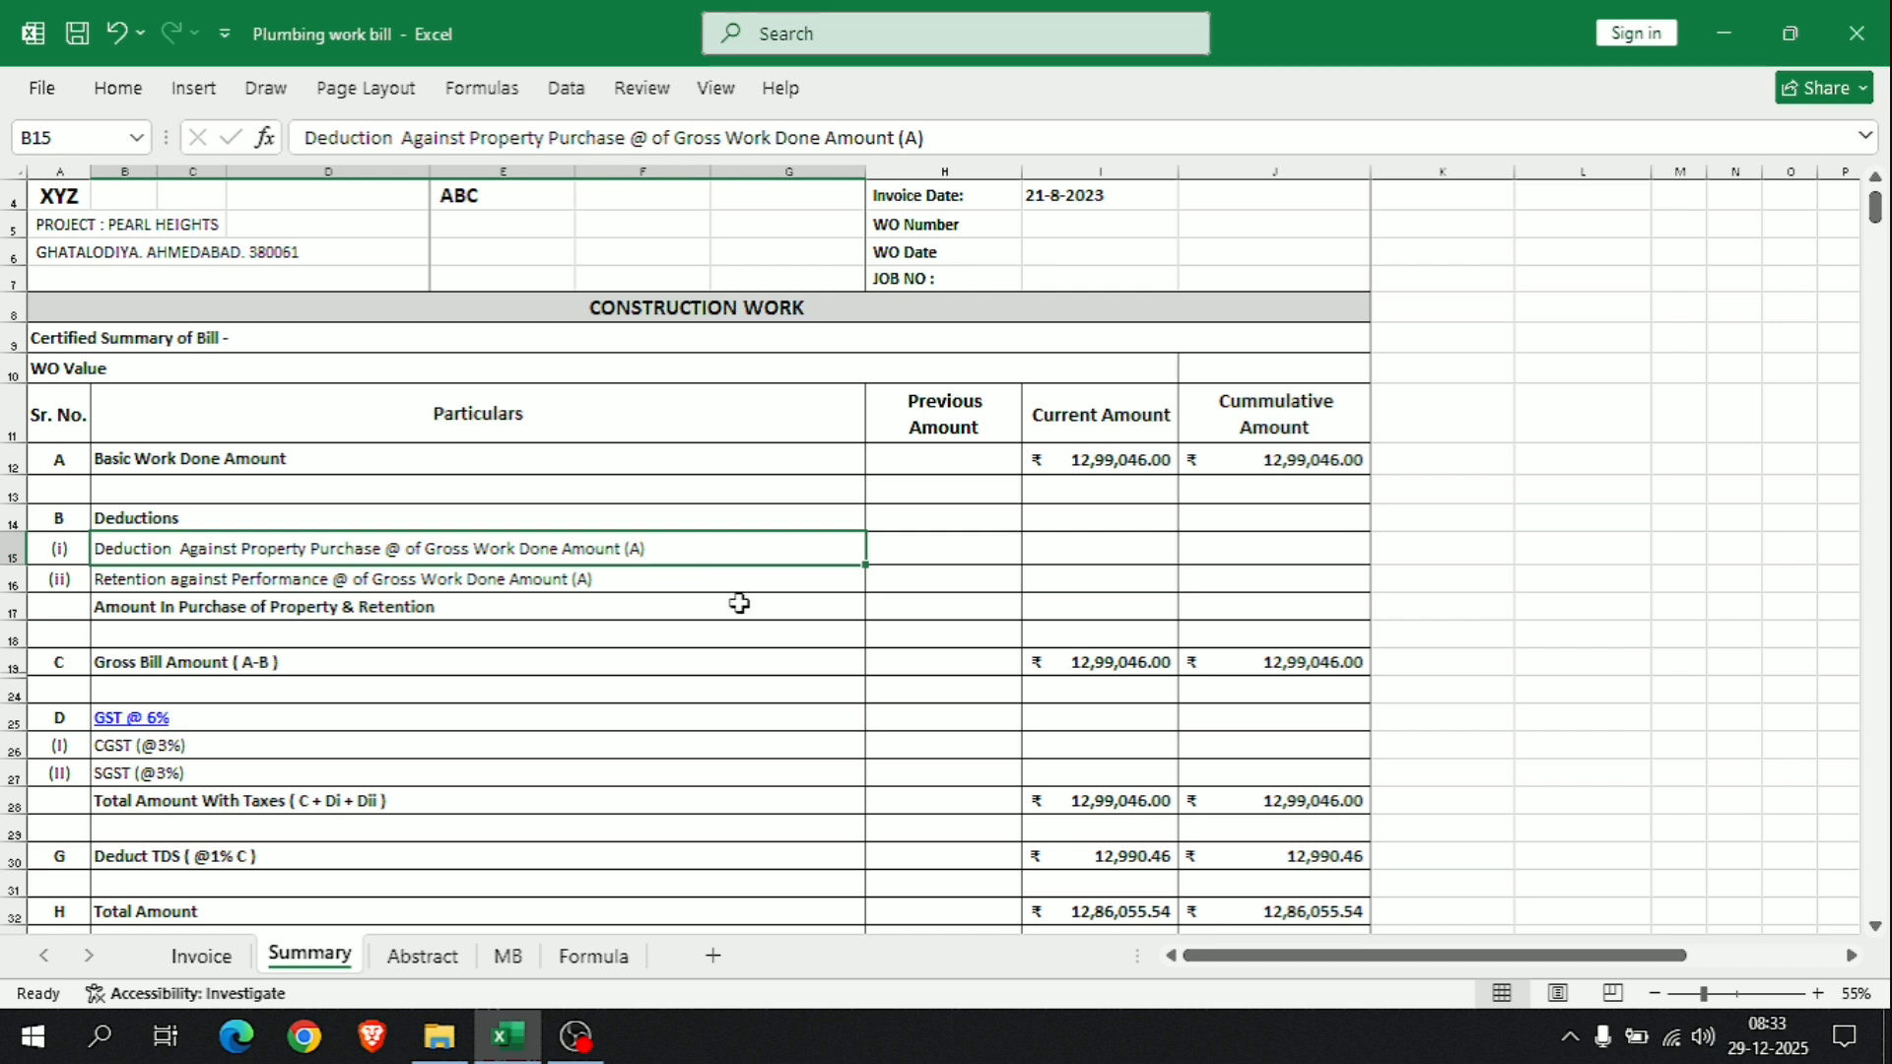
{"action": "left_click", "coordinate": [1060, 554]}
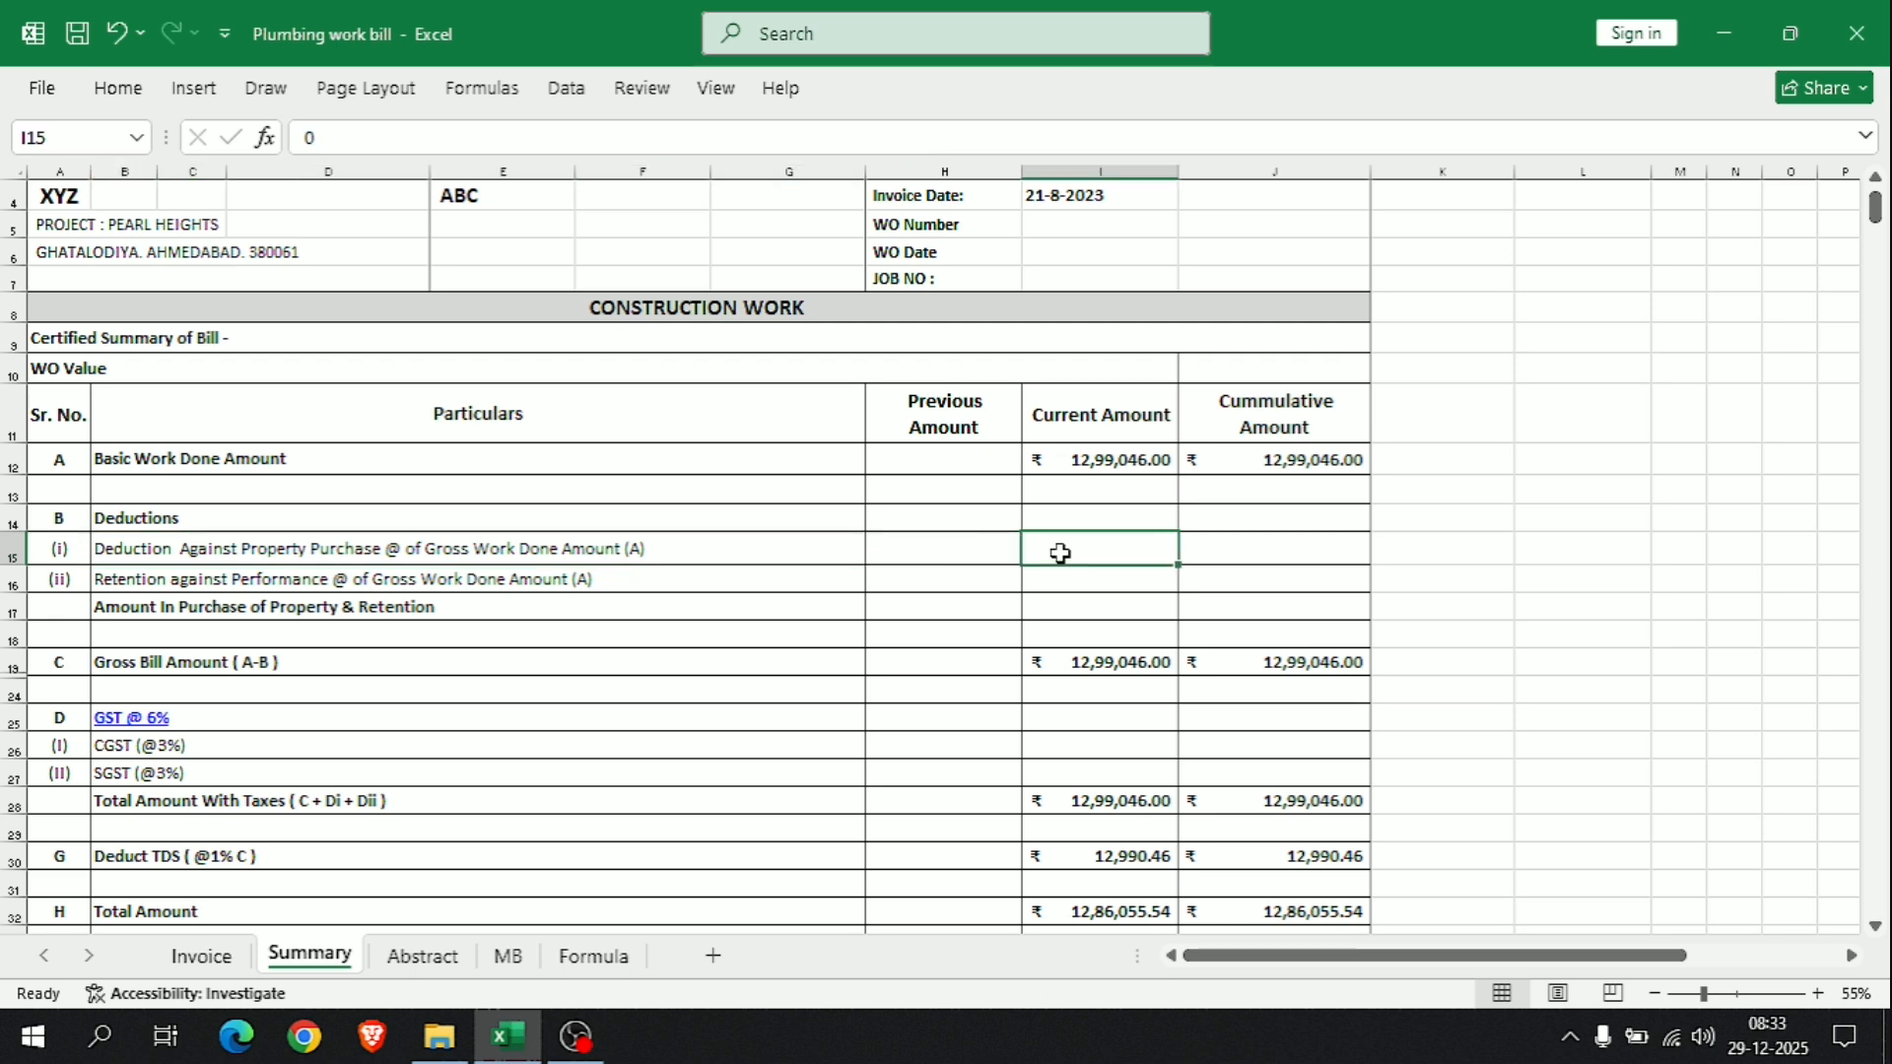
{"action": "left_click", "coordinate": [689, 596]}
{"action": "scroll", "coordinate": [689, 596], "scroll_direction": "down", "scroll_amount": 1}
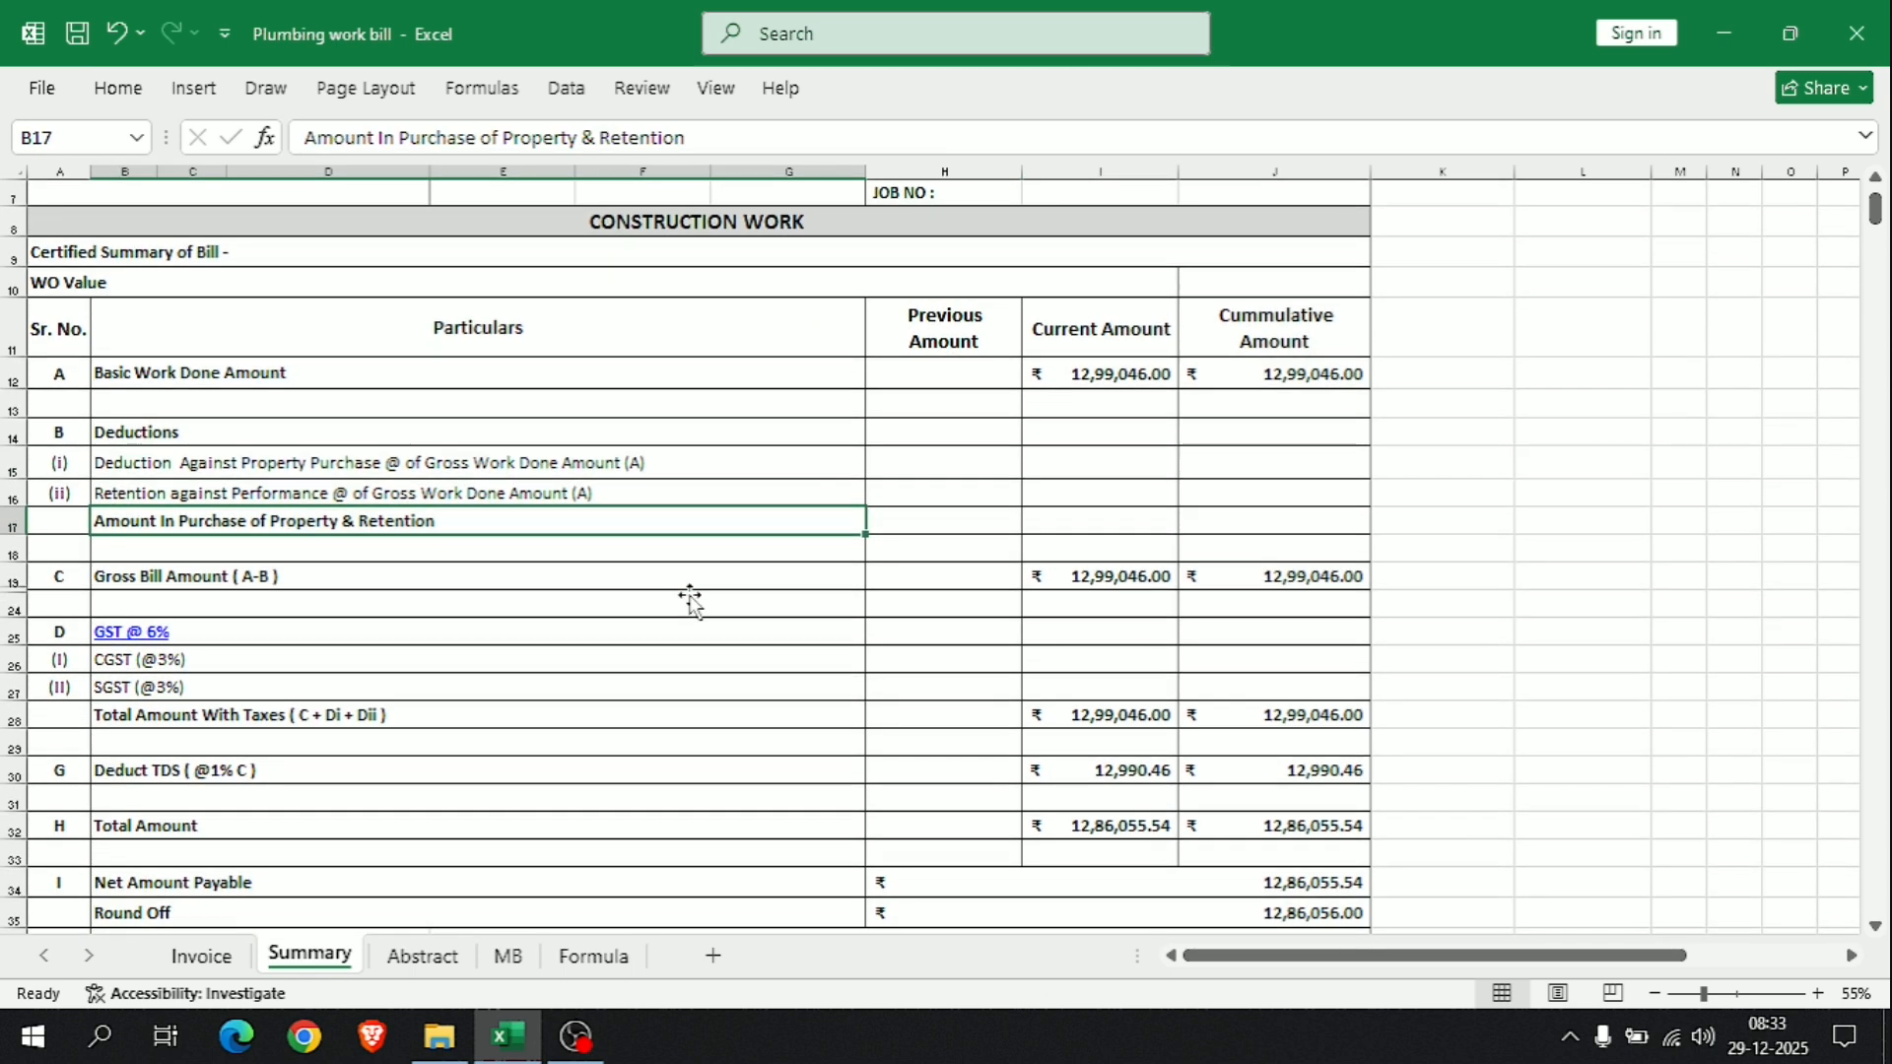
{"action": "scroll", "coordinate": [689, 597], "scroll_direction": "down", "scroll_amount": 2}
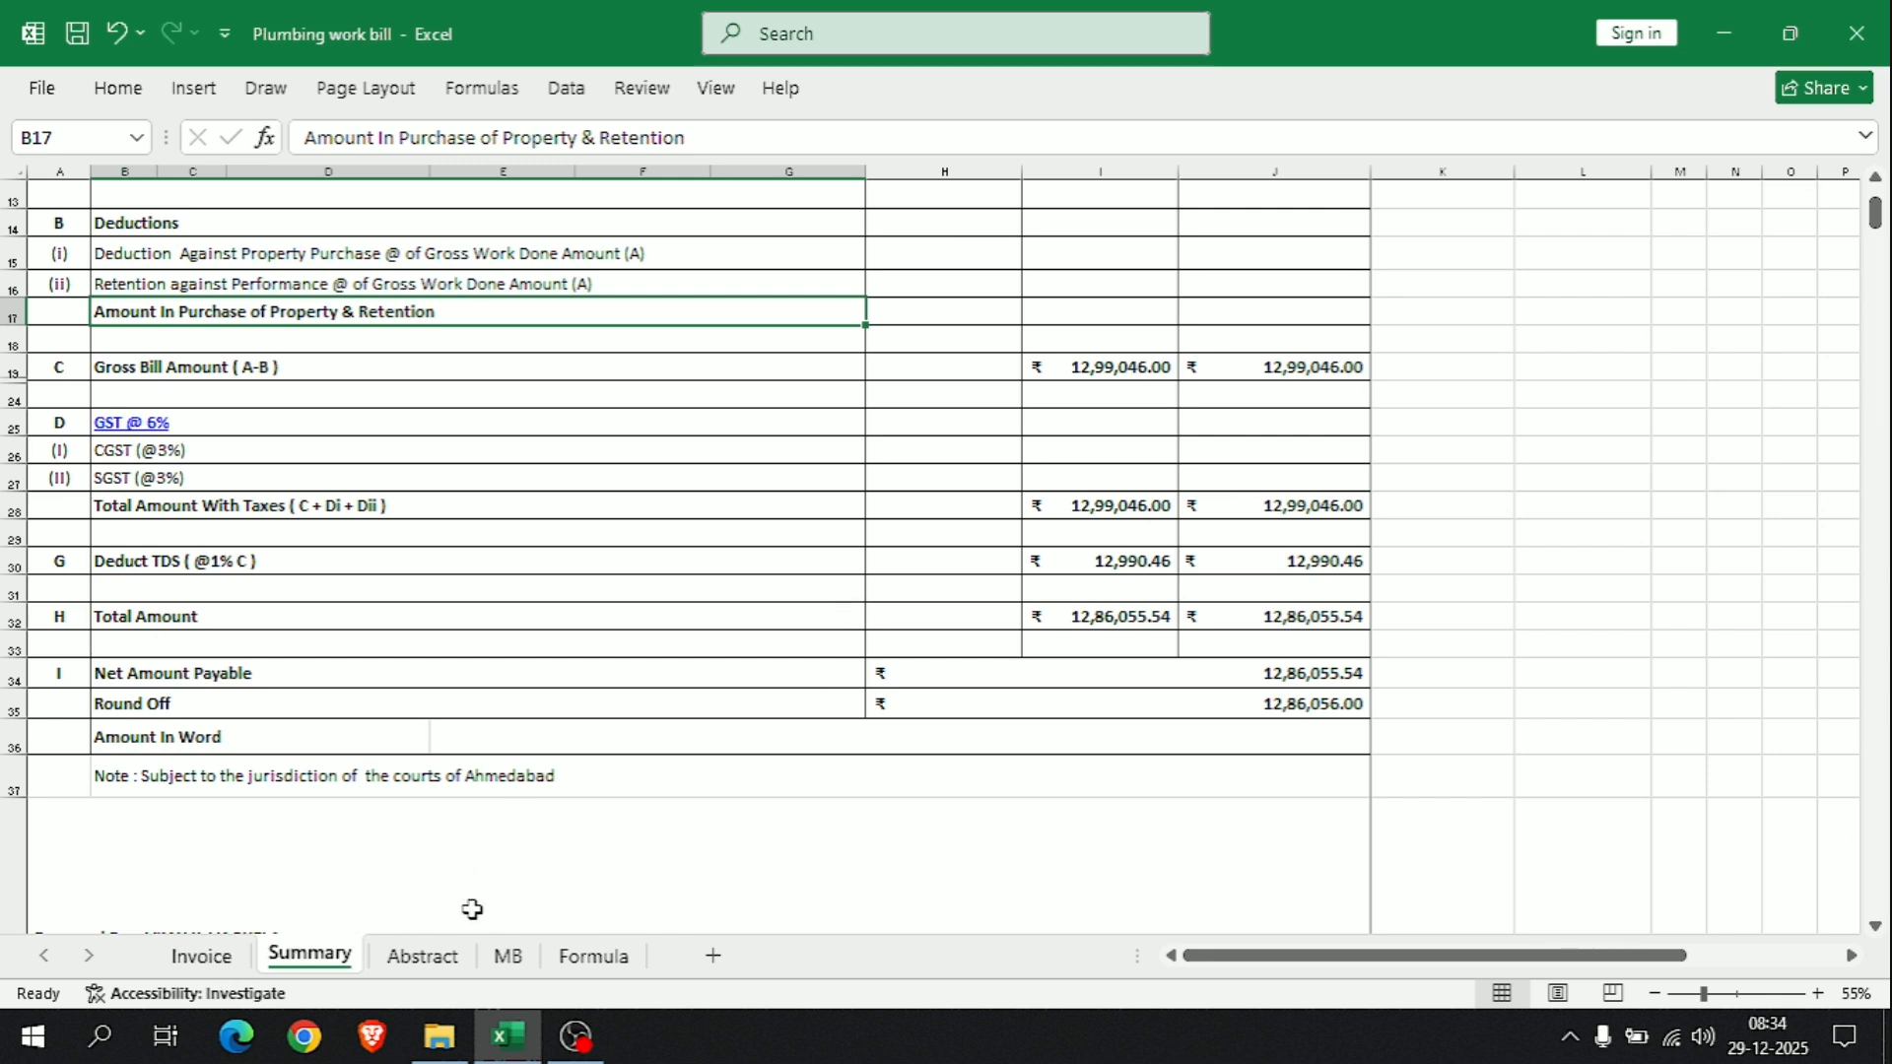
Step: View the Unit Inside Work and External Plumbing Work items on the Abstract sheet
{"action": "left_click", "coordinate": [425, 961]}
{"action": "scroll", "coordinate": [609, 706], "scroll_direction": "down", "scroll_amount": 1}
{"action": "scroll", "coordinate": [610, 705], "scroll_direction": "down", "scroll_amount": 1}
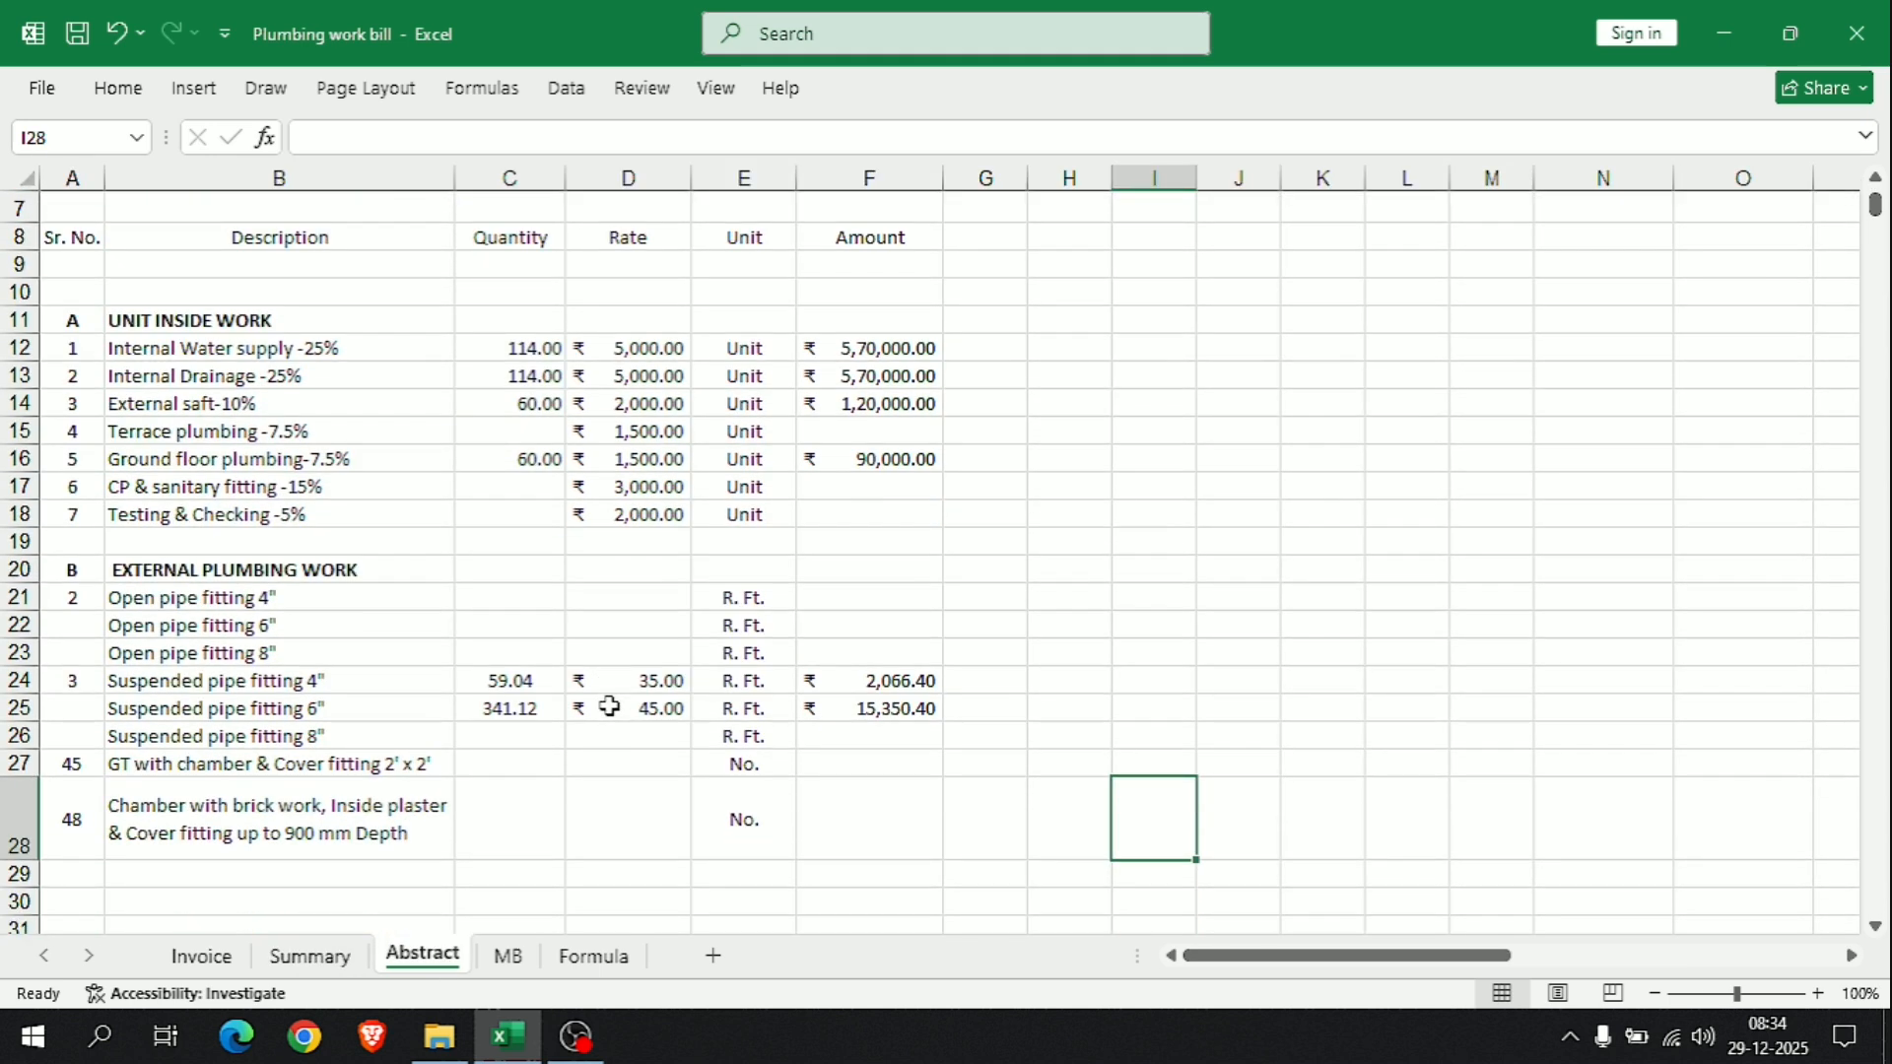
Step: Examine the Formula sheet's percentage subtotal, retention percentage, item amounts and the final rate formula in E3
{"action": "left_click", "coordinate": [597, 959]}
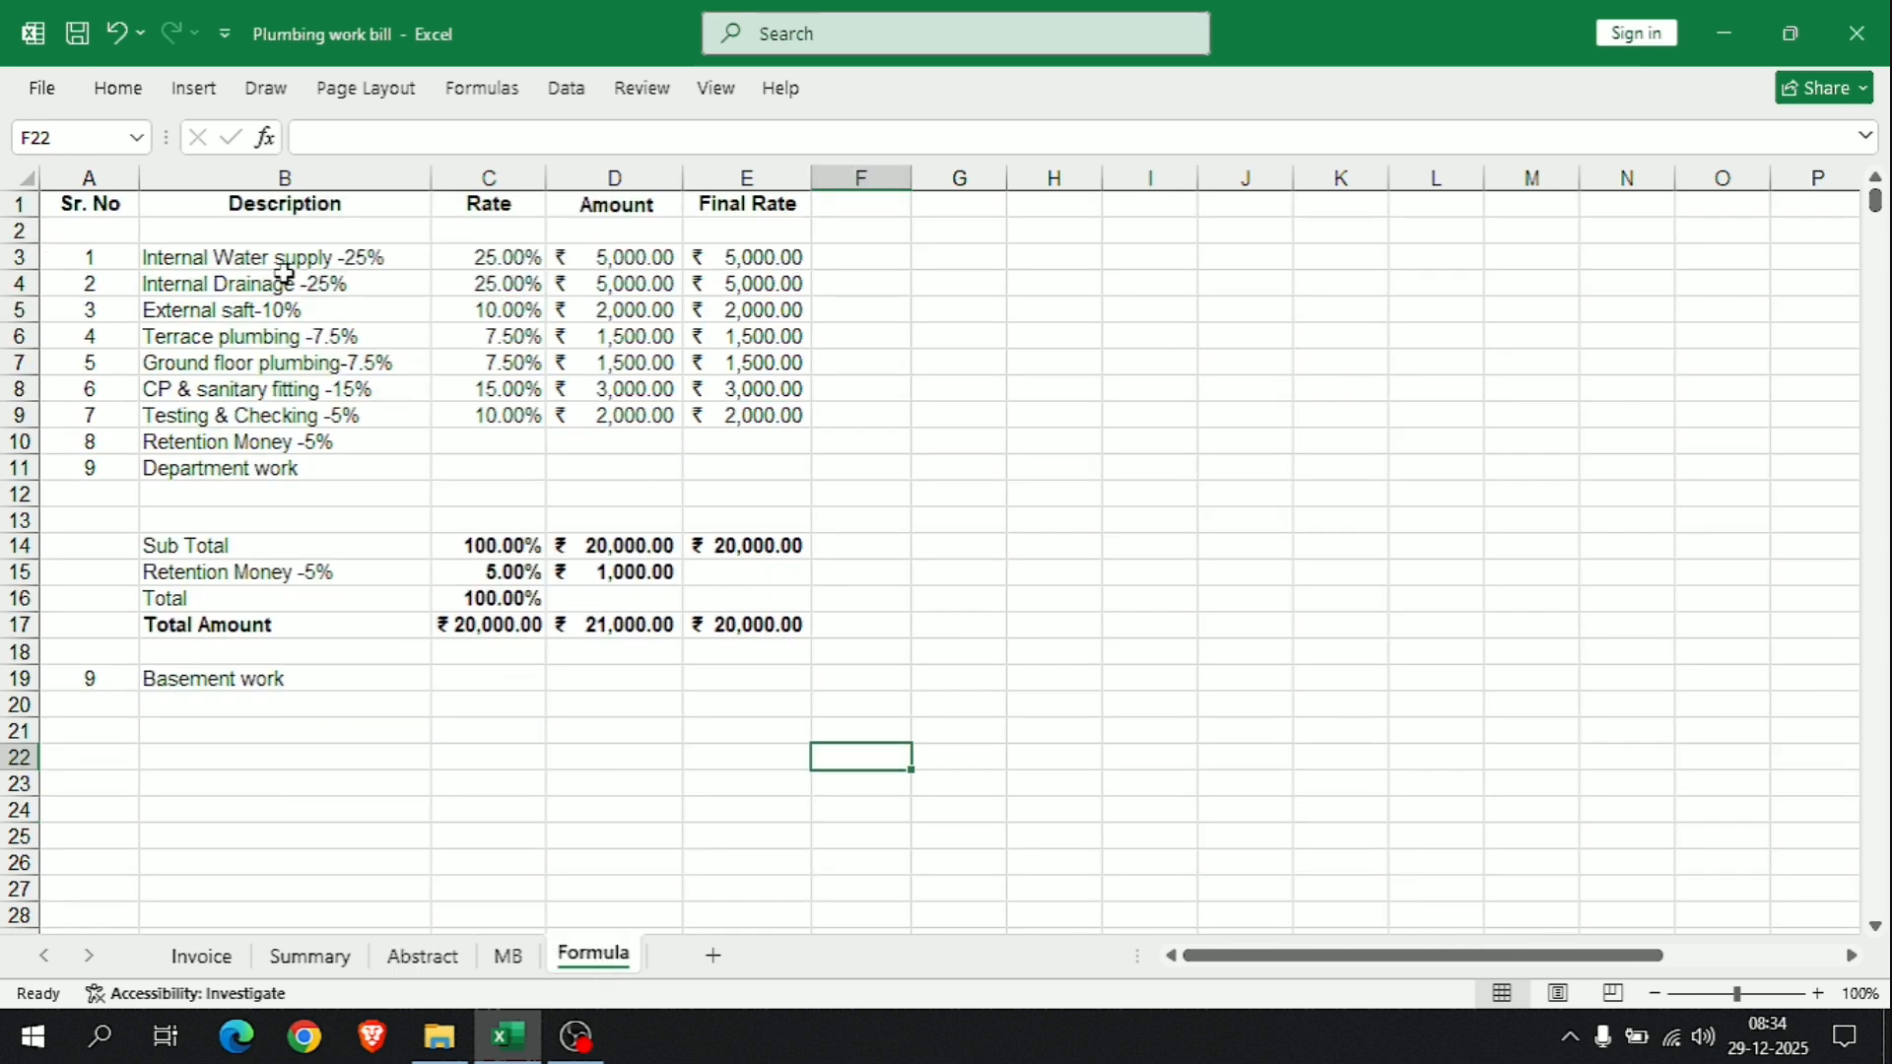
{"action": "left_click", "coordinate": [490, 544]}
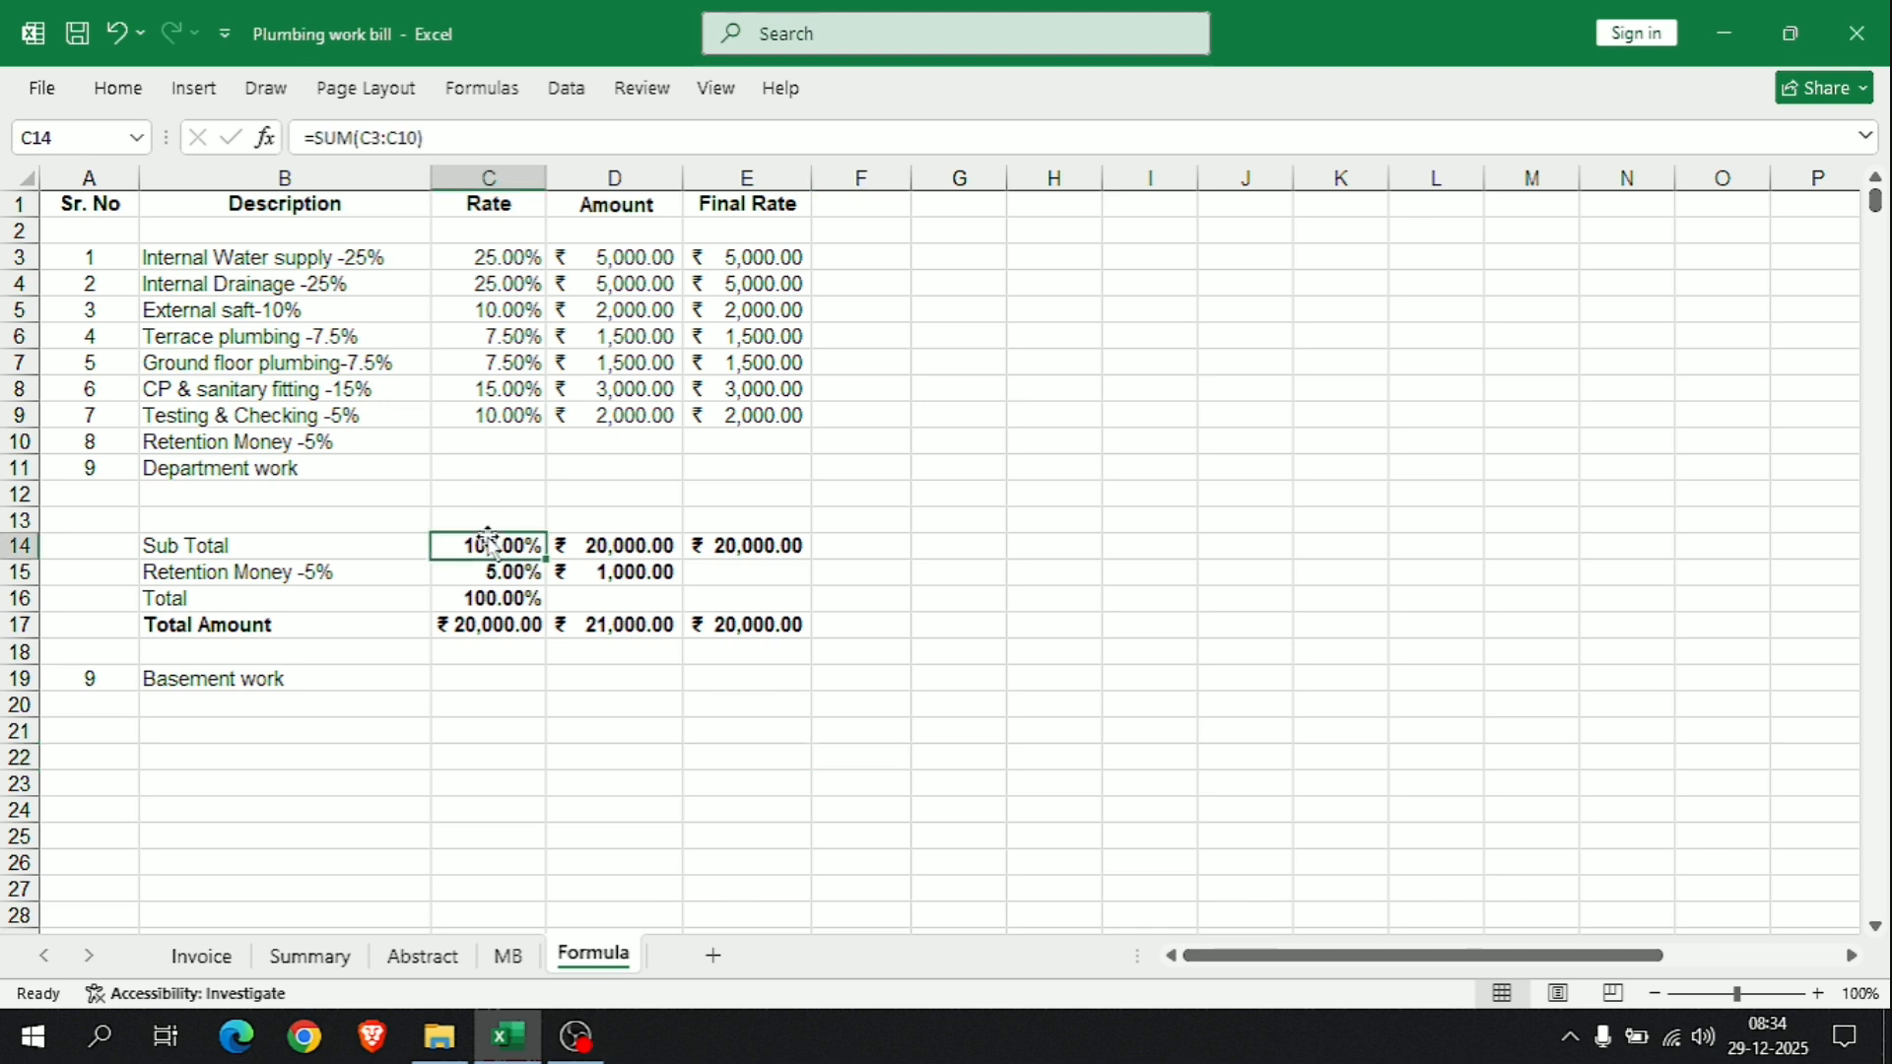
{"action": "left_click", "coordinate": [505, 572]}
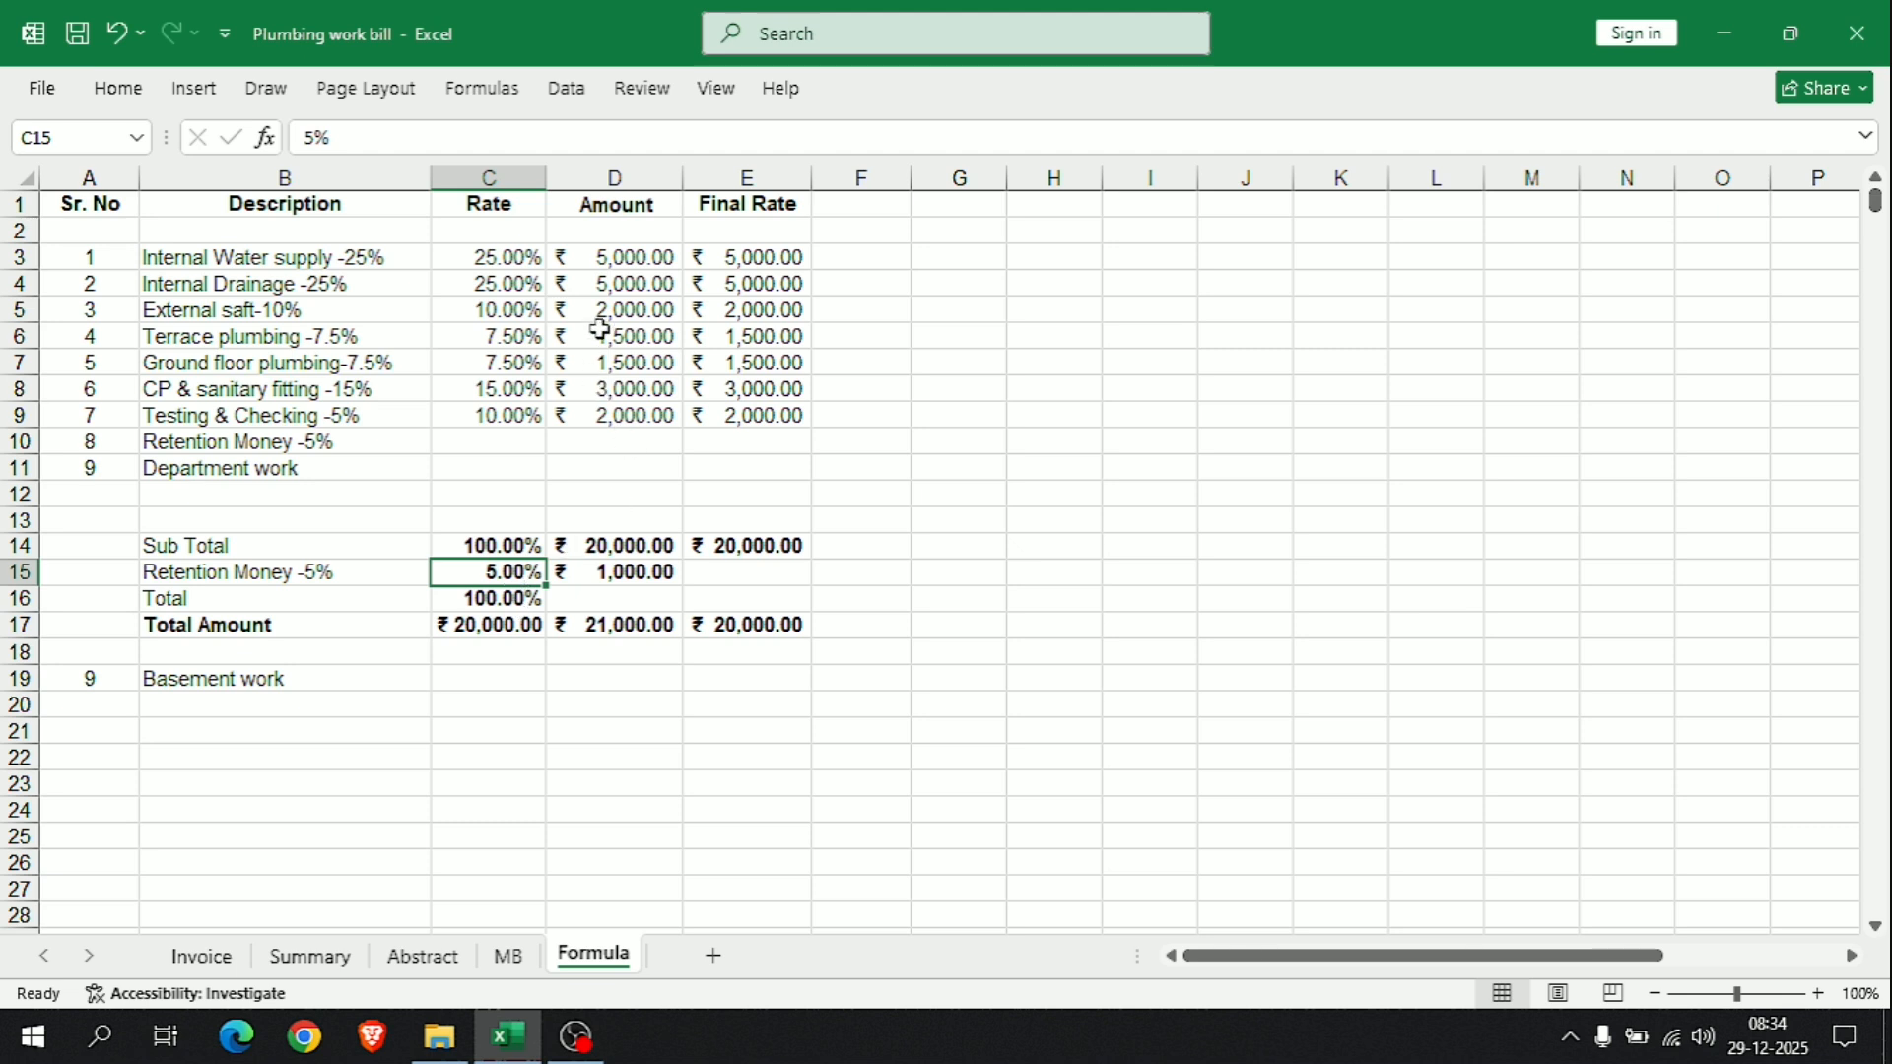
{"action": "left_click_drag", "start_coordinate": [636, 258], "coordinate": [632, 438]}
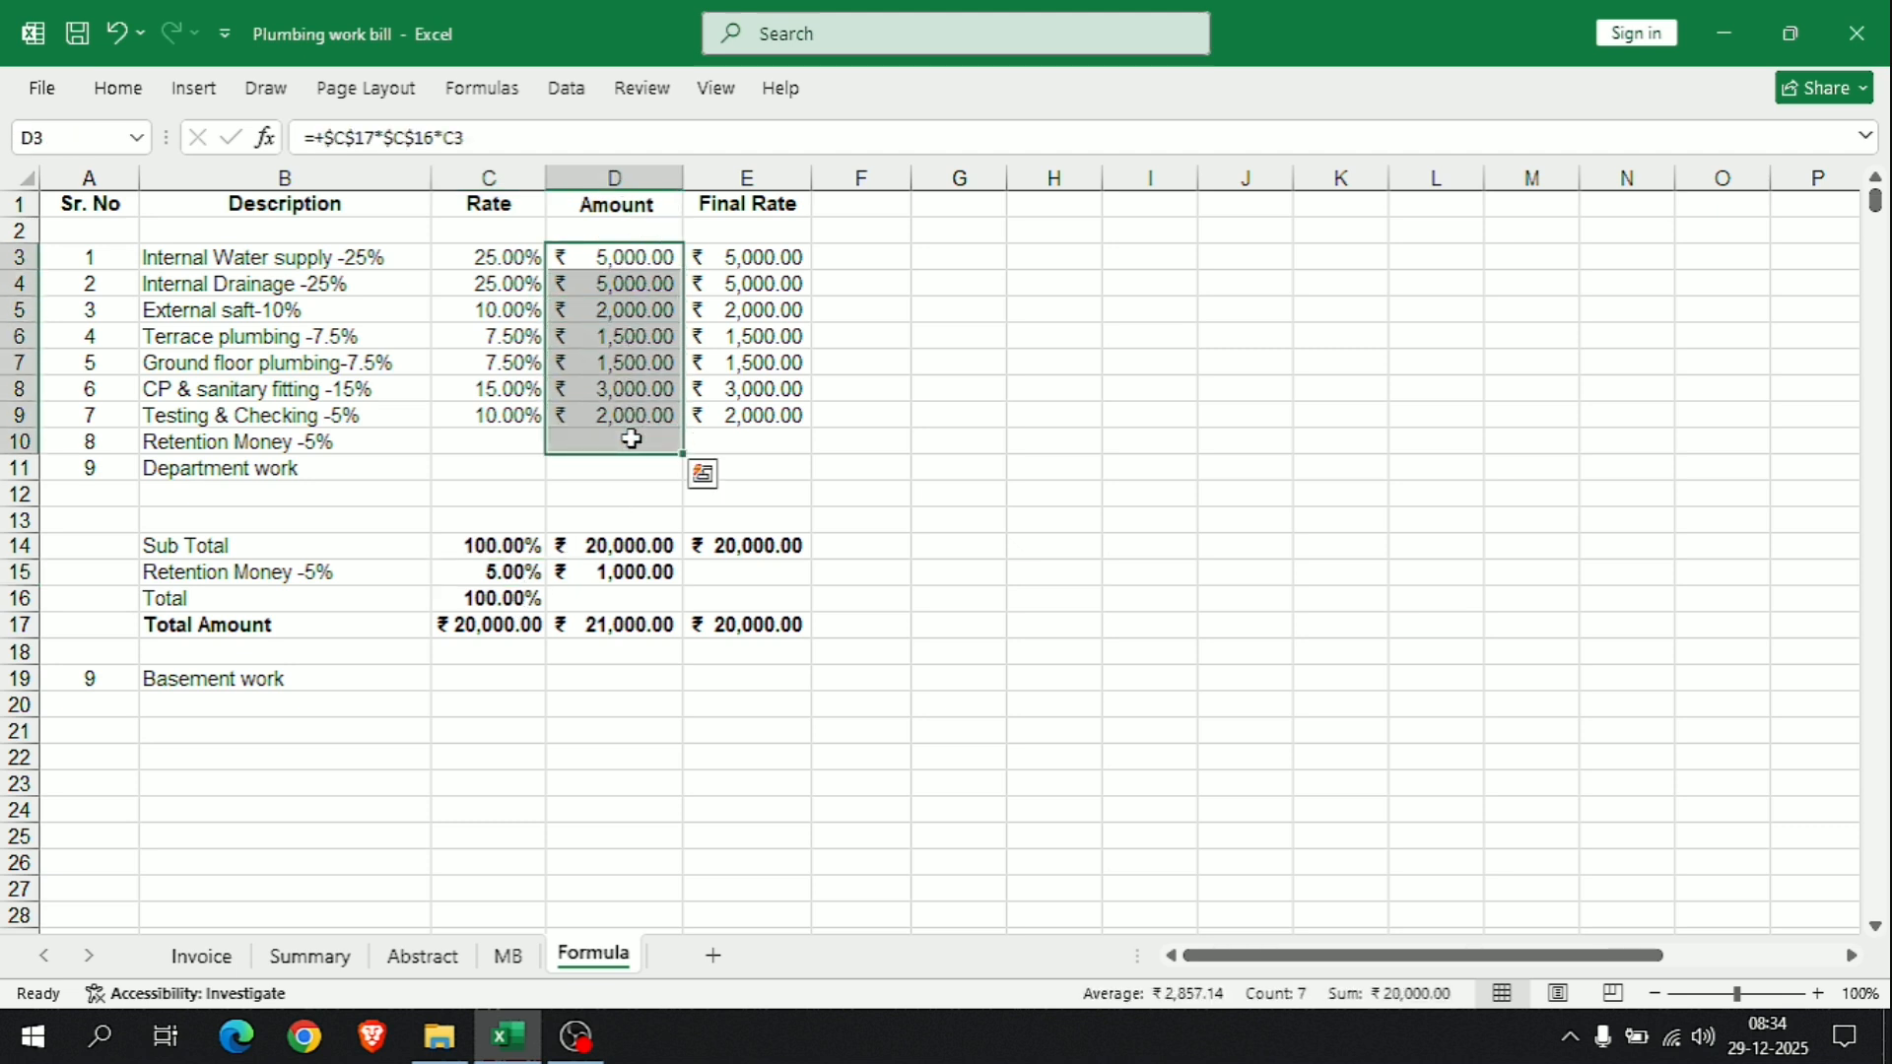
{"action": "left_click", "coordinate": [770, 259]}
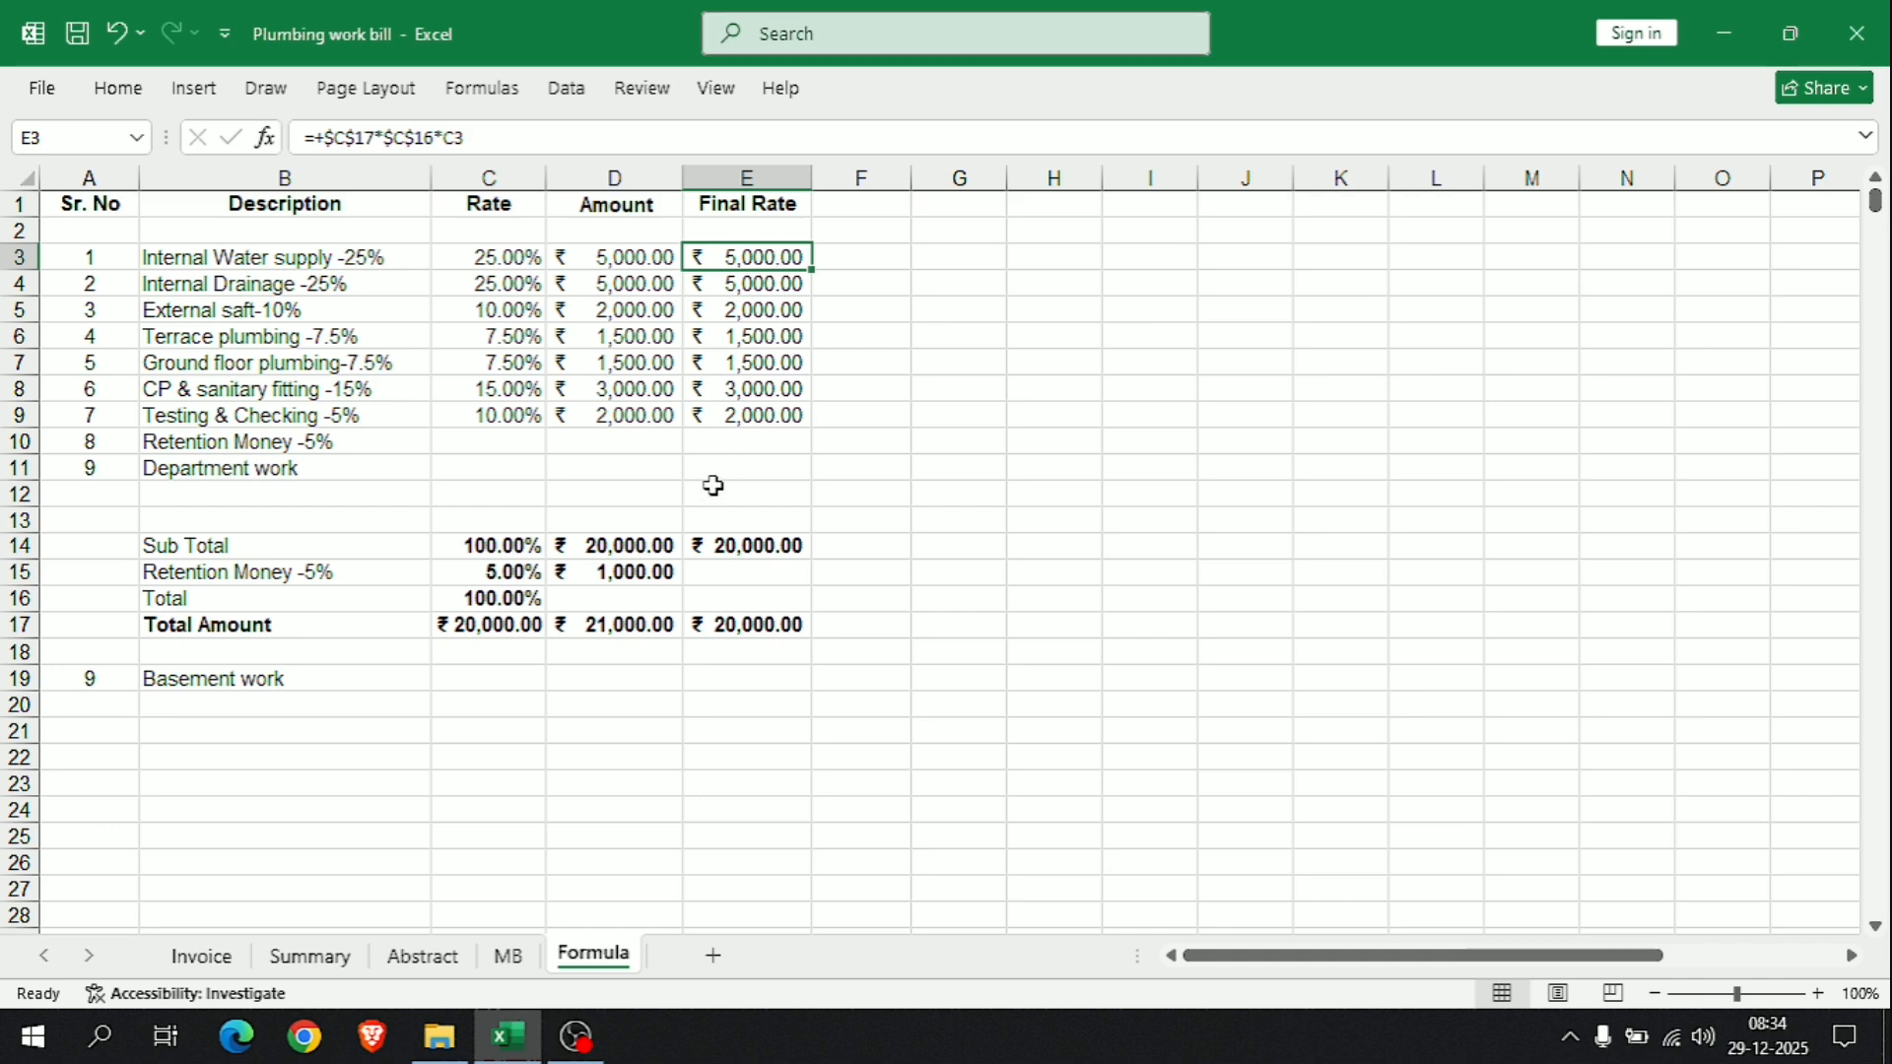
Step: Compare the Invoice sheet's Unit Inside Work rates in D11:D17 with their source on the Formula sheet
{"action": "left_click", "coordinate": [310, 956]}
{"action": "left_click", "coordinate": [235, 956]}
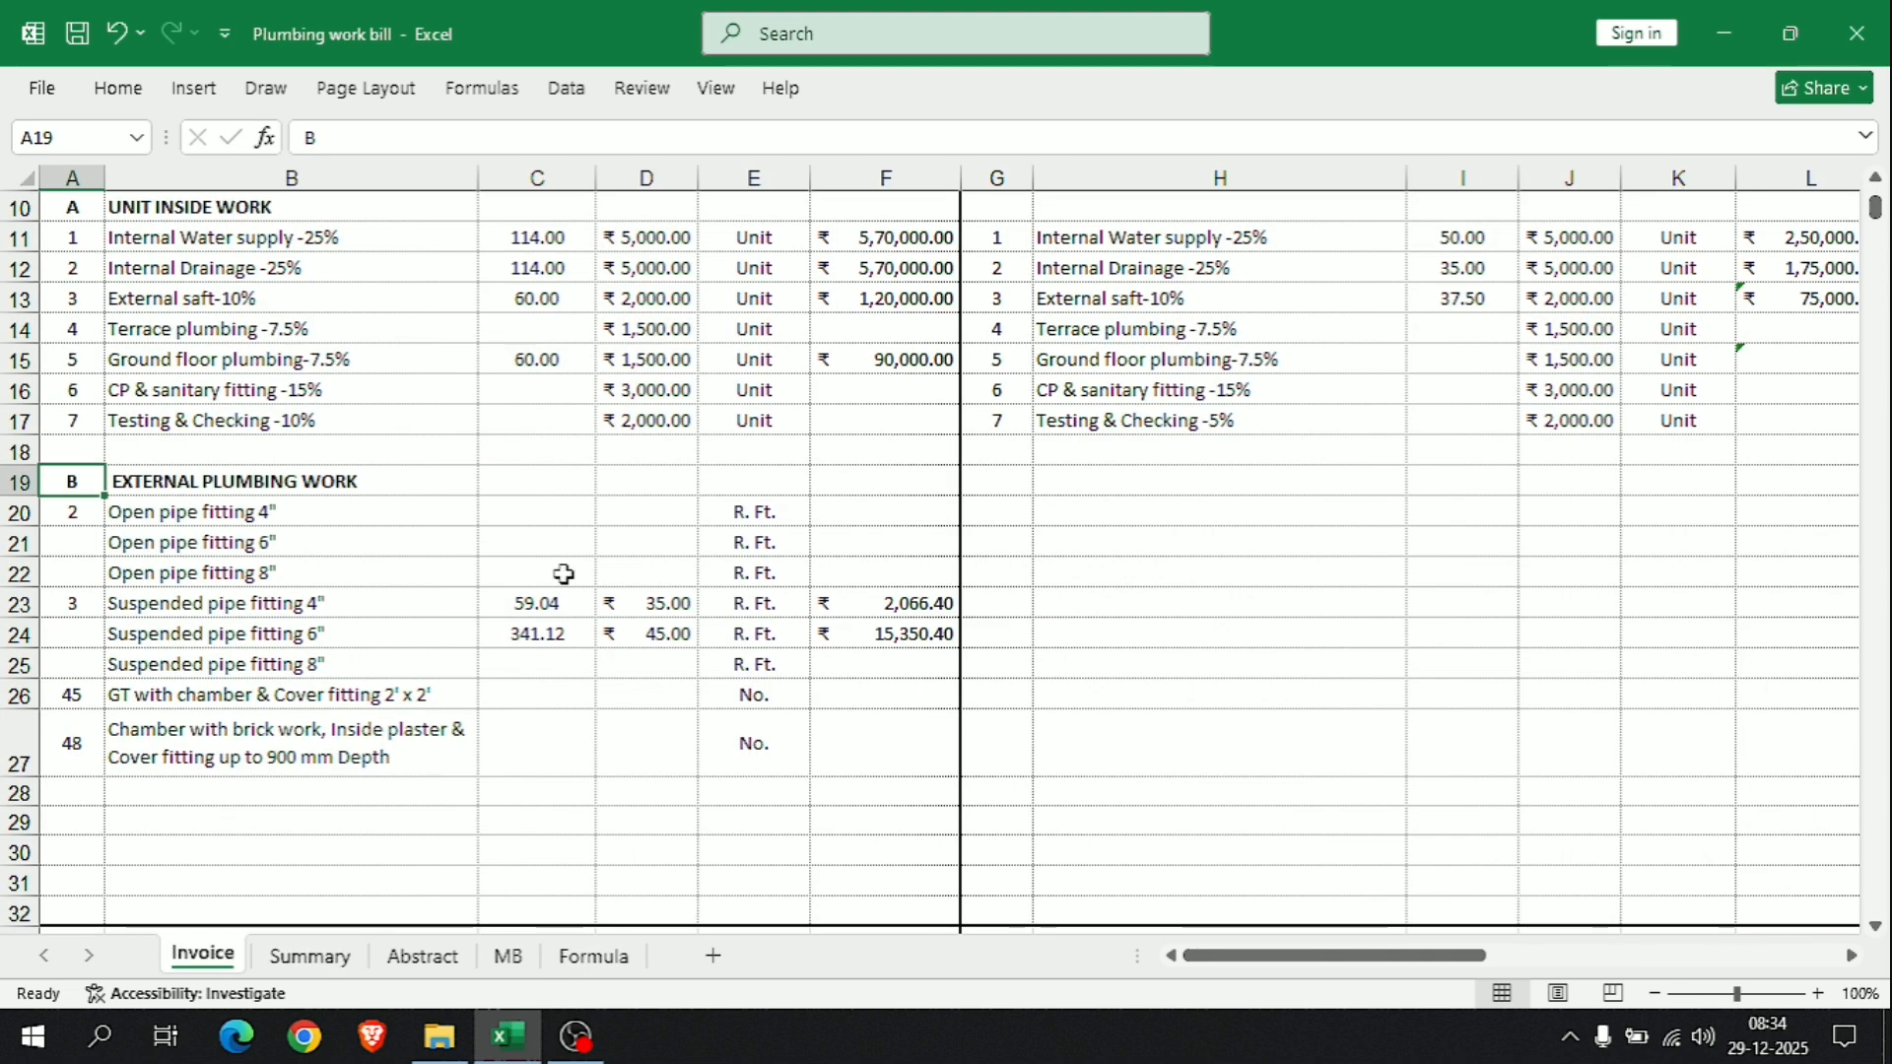
{"action": "left_click_drag", "start_coordinate": [654, 239], "coordinate": [640, 405]}
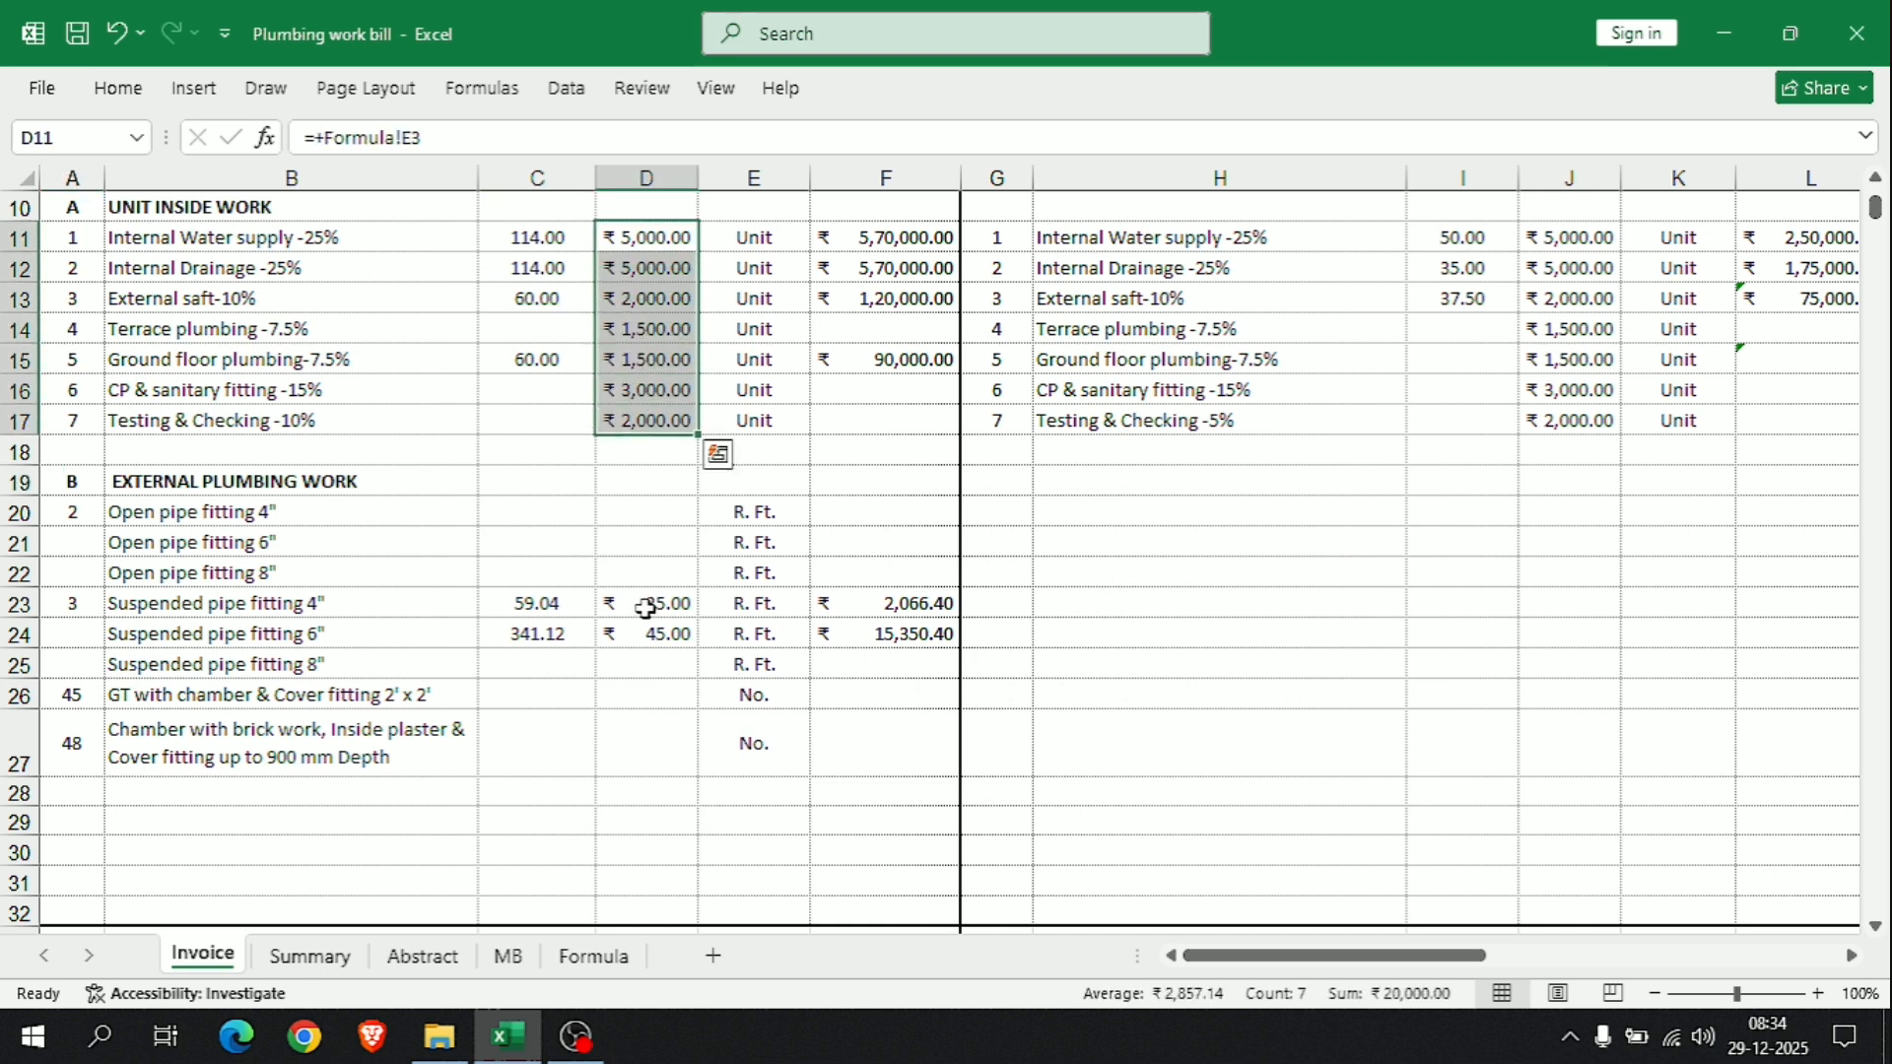
{"action": "left_click", "coordinate": [583, 958]}
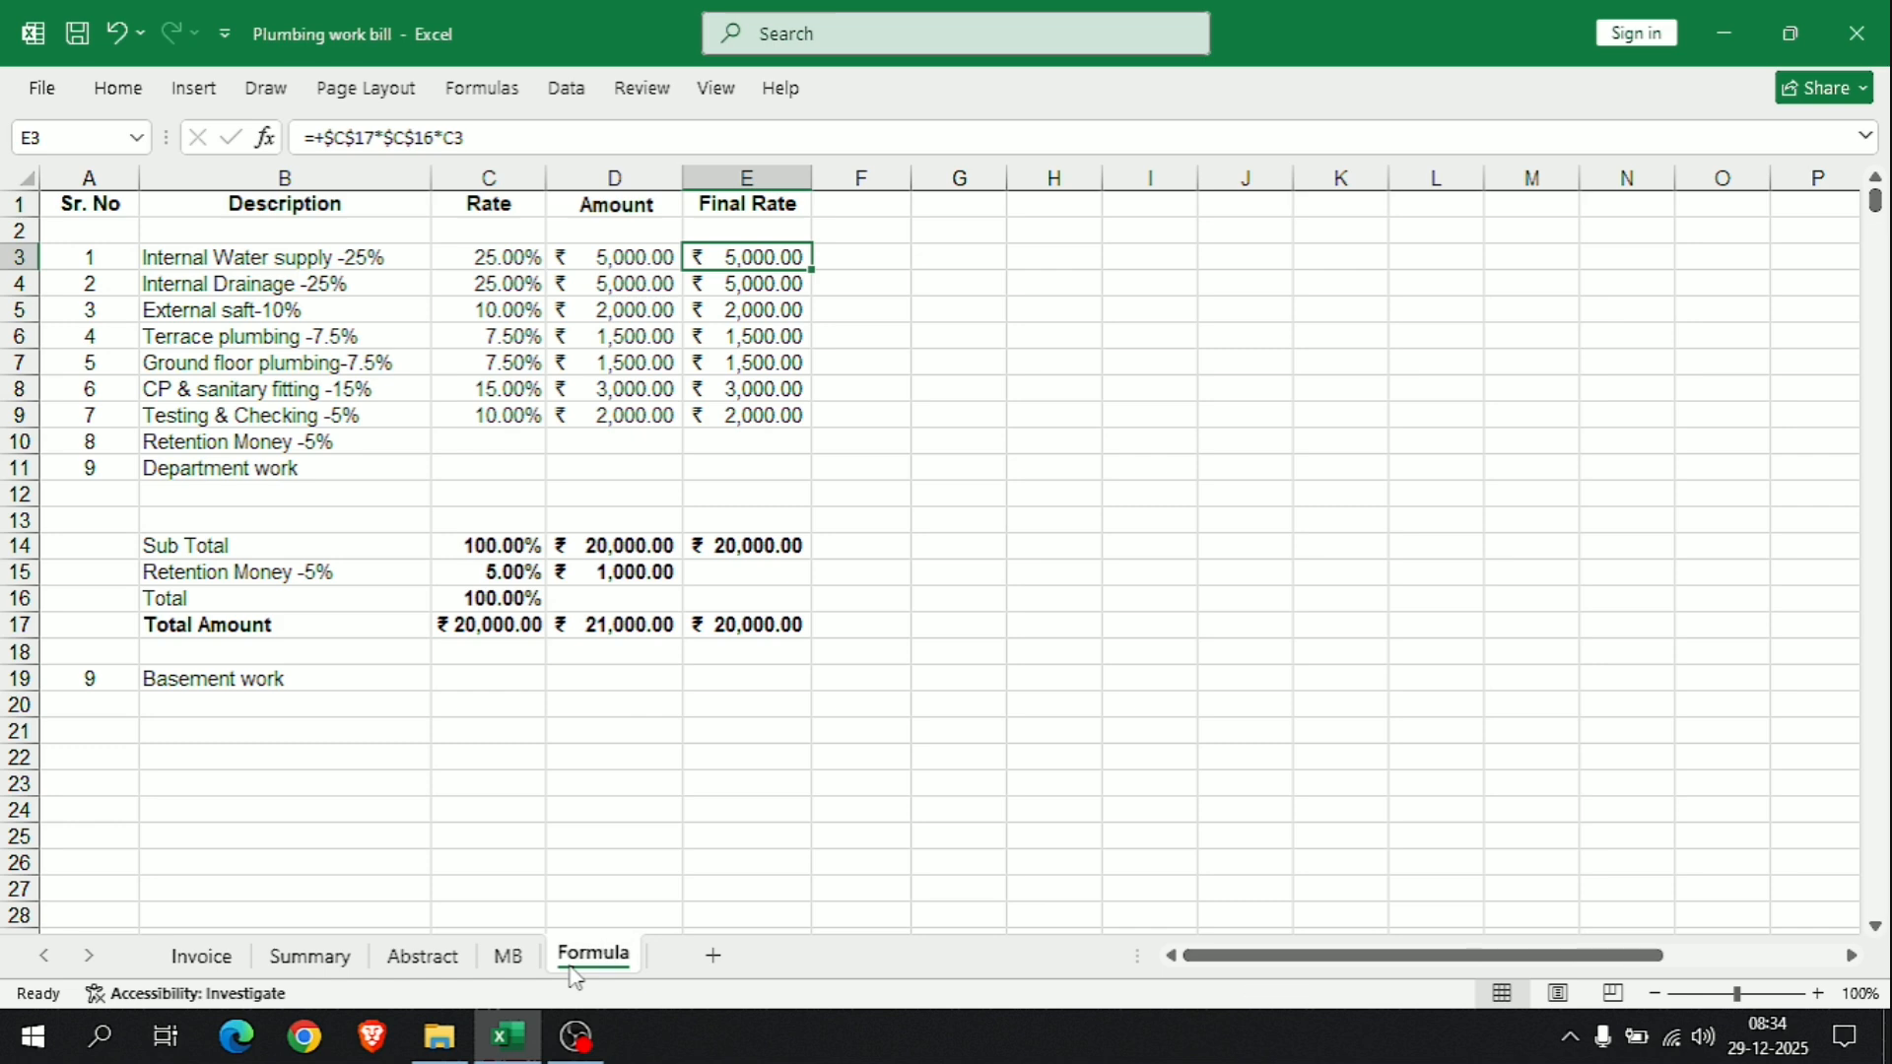
Step: On the MB sheet, set the 1st floor number for Block D under INTERNAL WATER SUPPLY to 3
{"action": "left_click", "coordinate": [509, 955]}
{"action": "scroll", "coordinate": [612, 615], "scroll_direction": "up", "scroll_amount": 3}
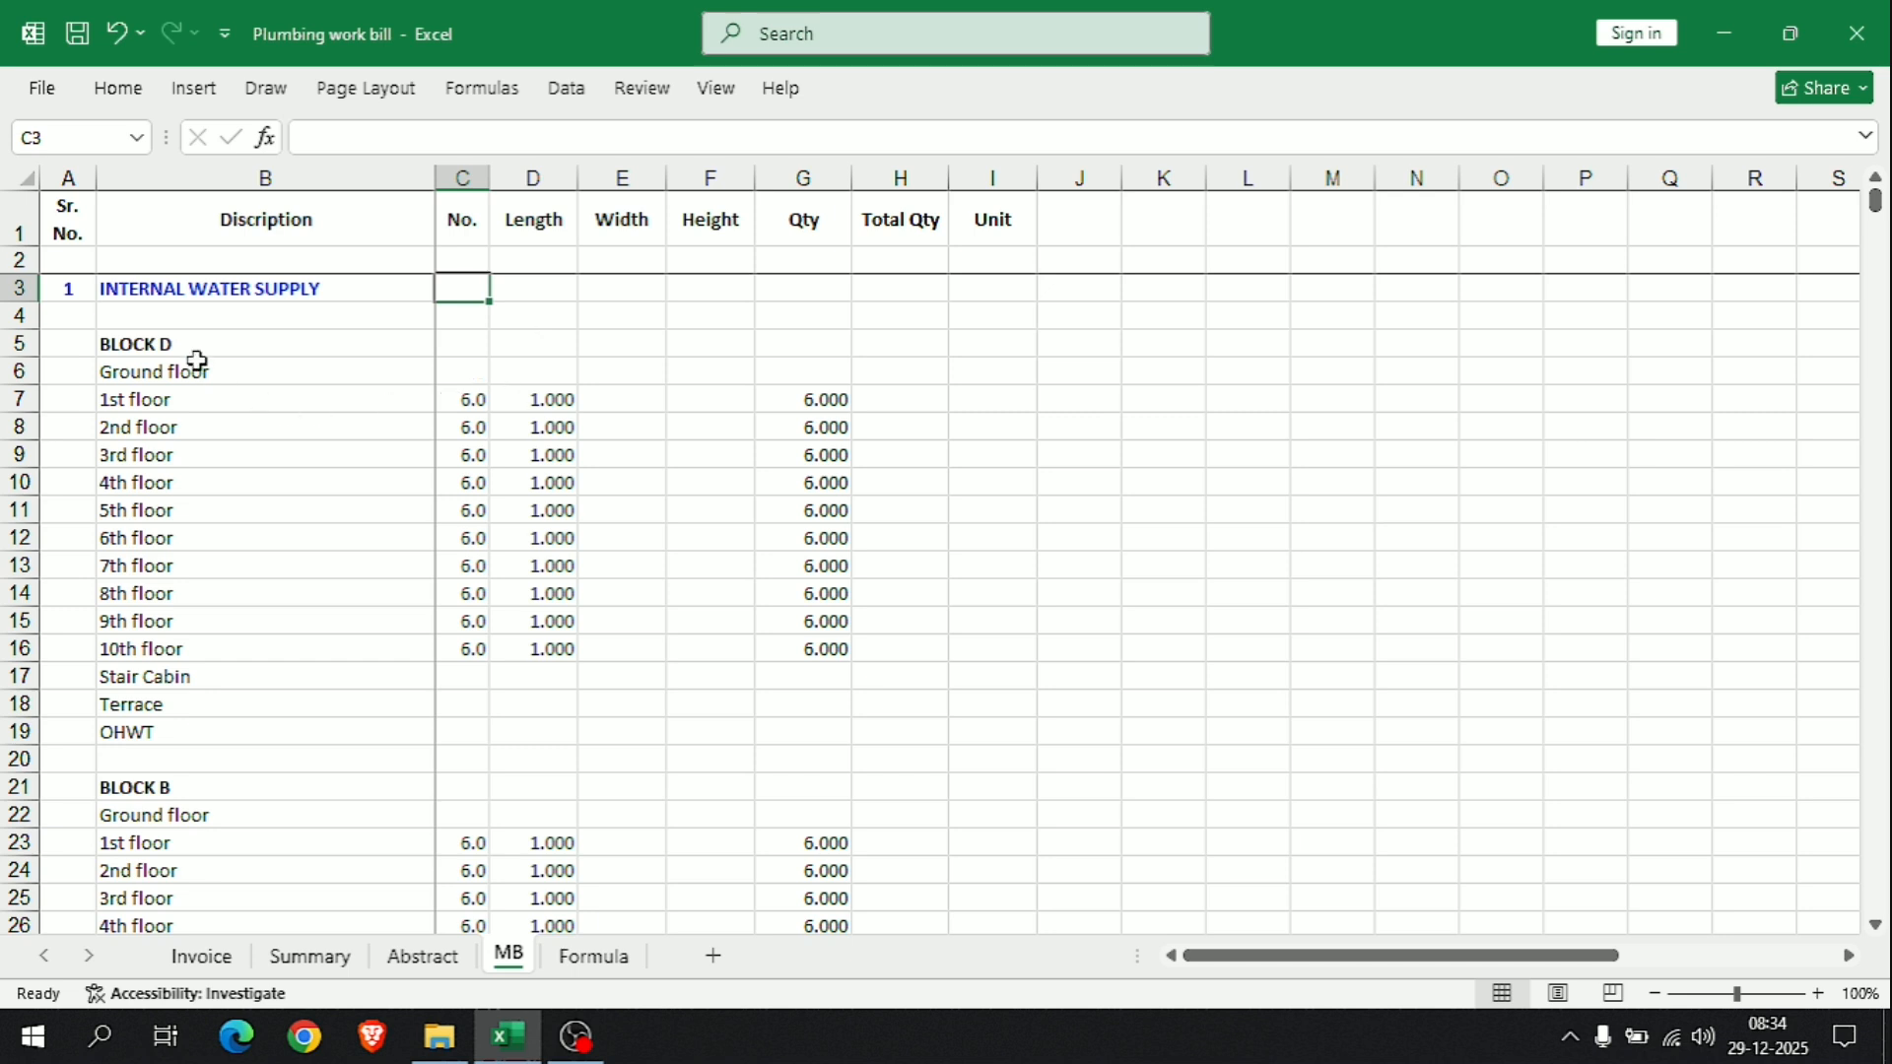
{"action": "left_click", "coordinate": [204, 287]}
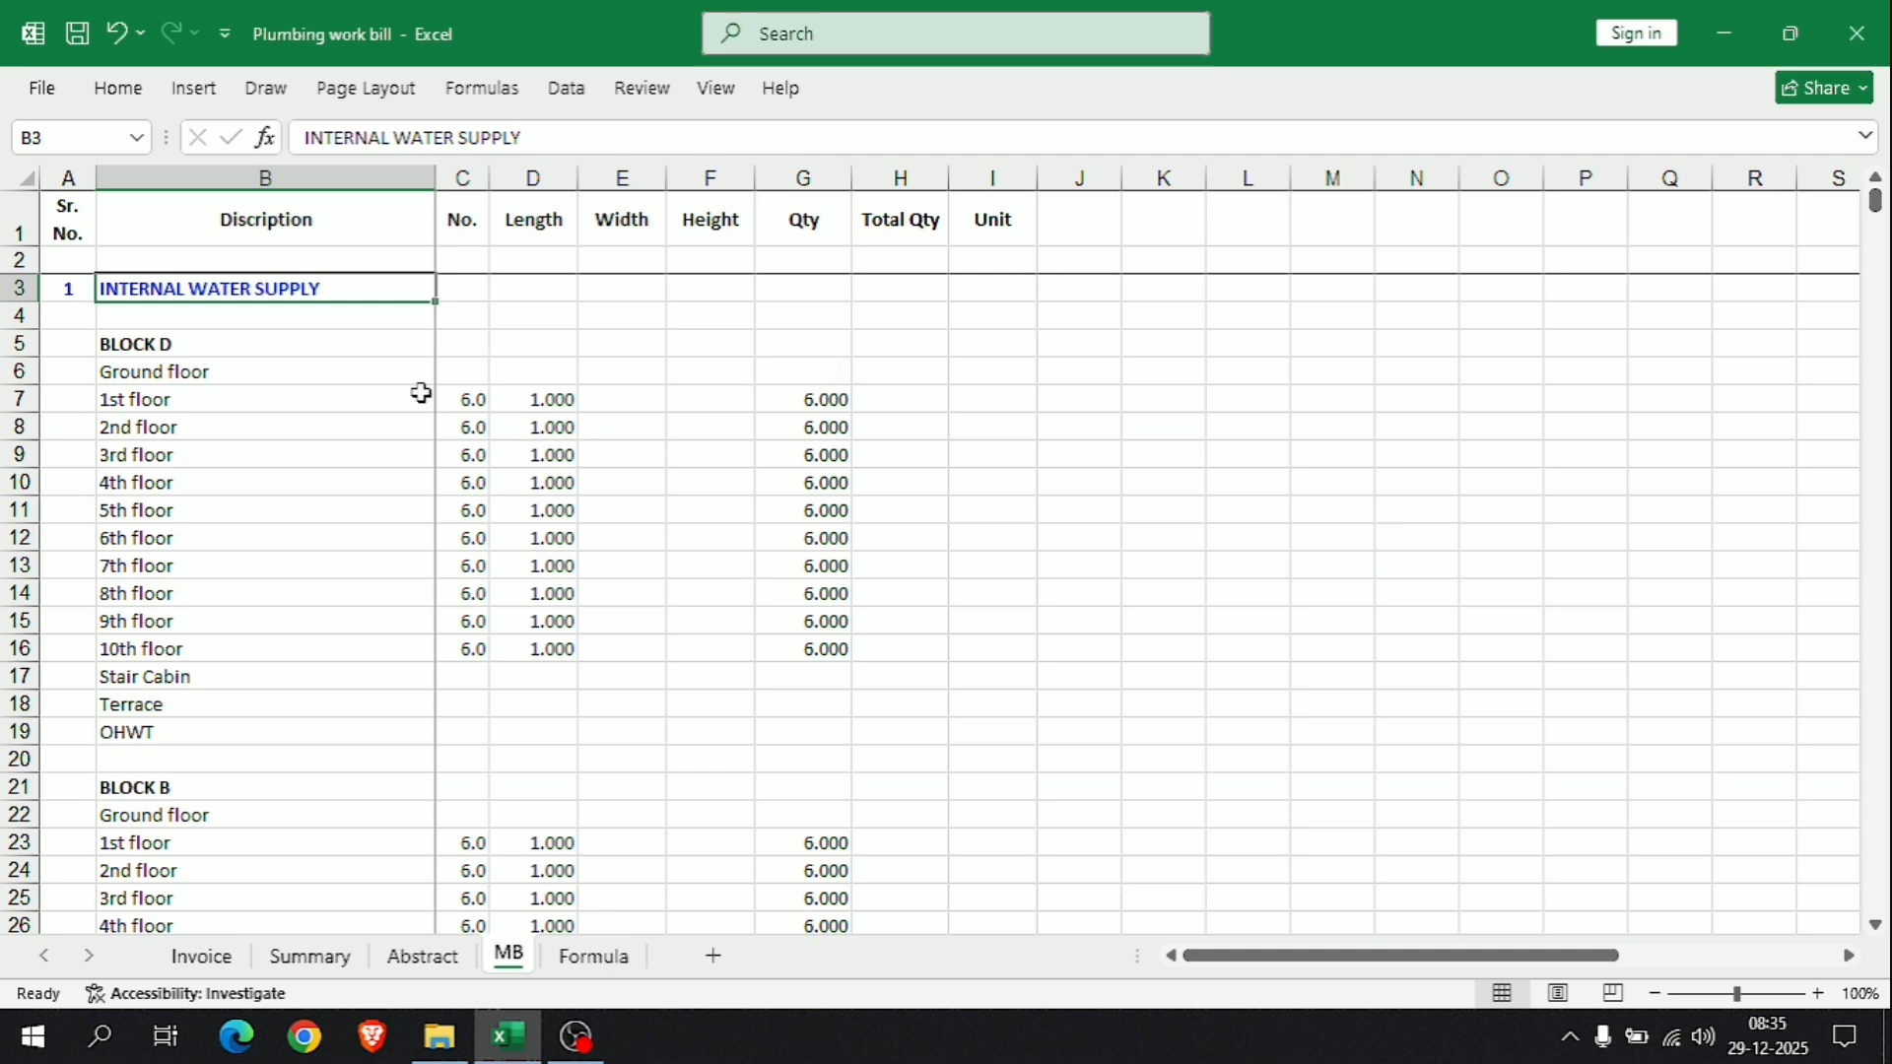
{"action": "left_click", "coordinate": [482, 397]}
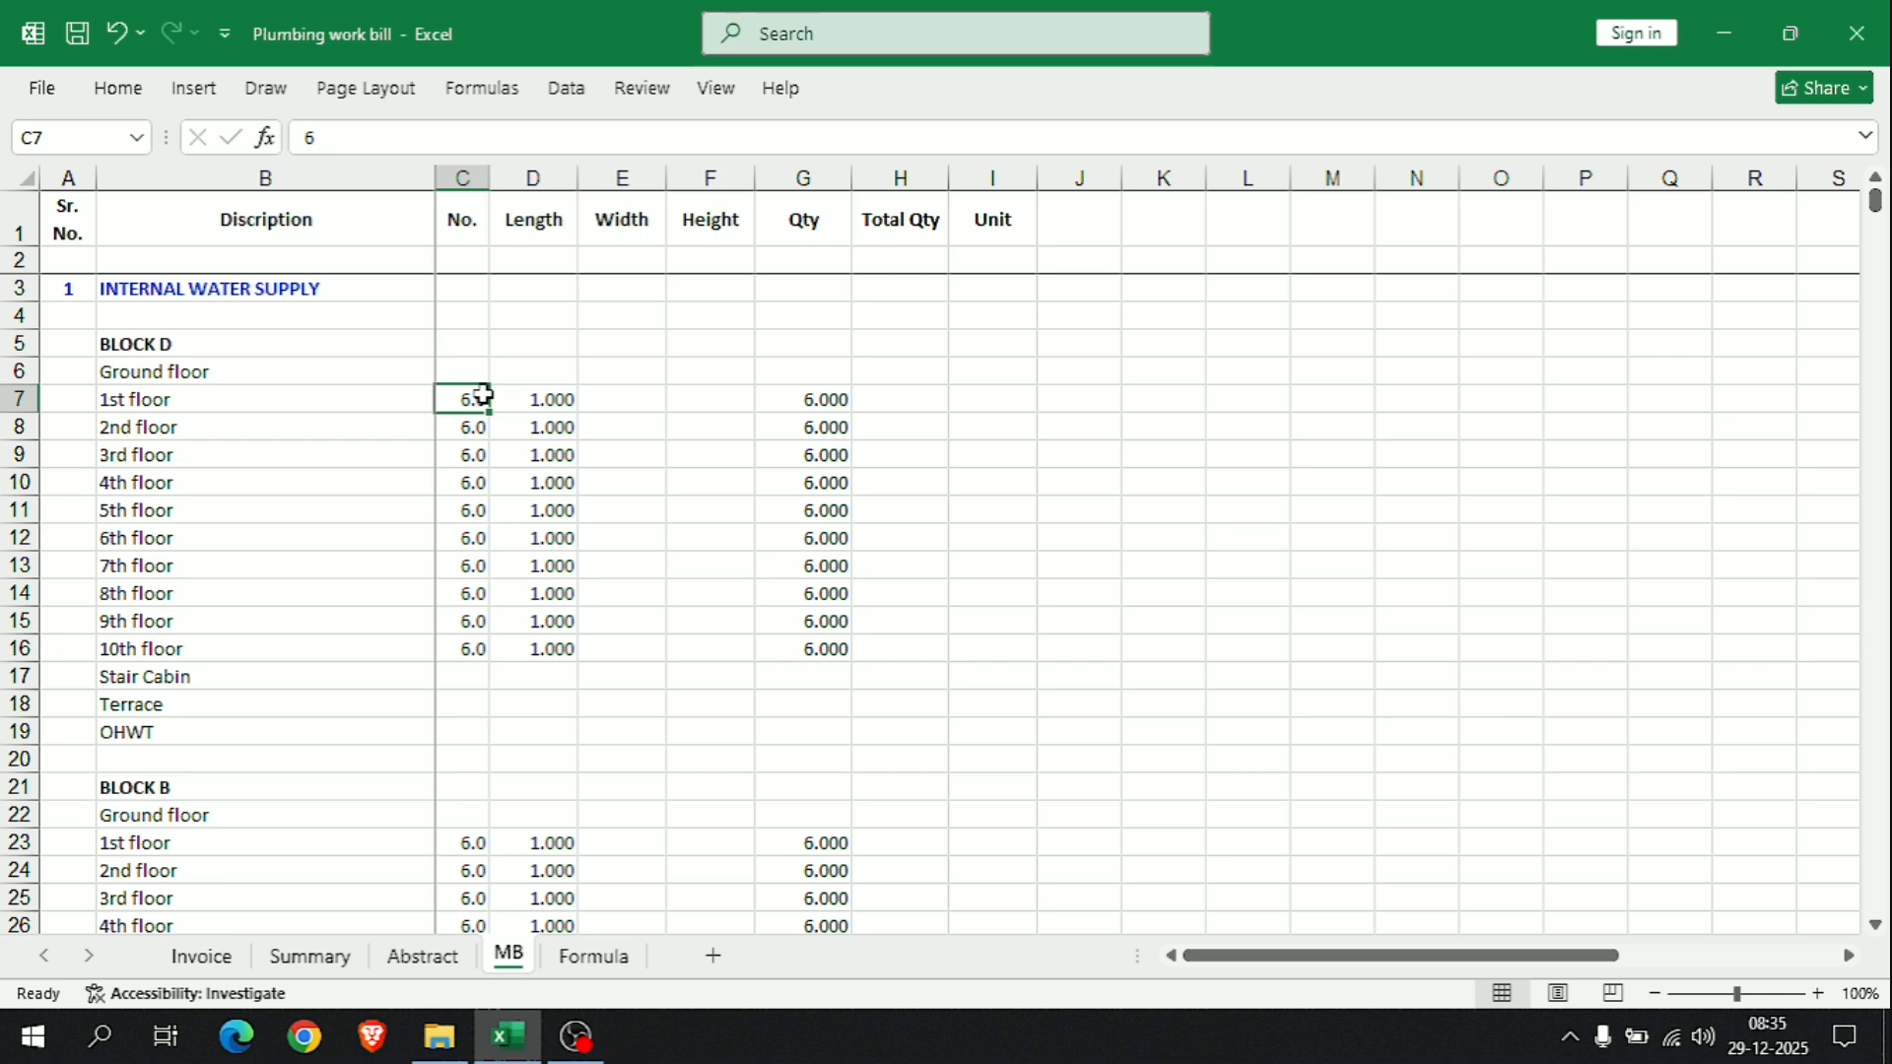
{"action": "type", "text": "3"}
{"action": "key", "text": "Return"}
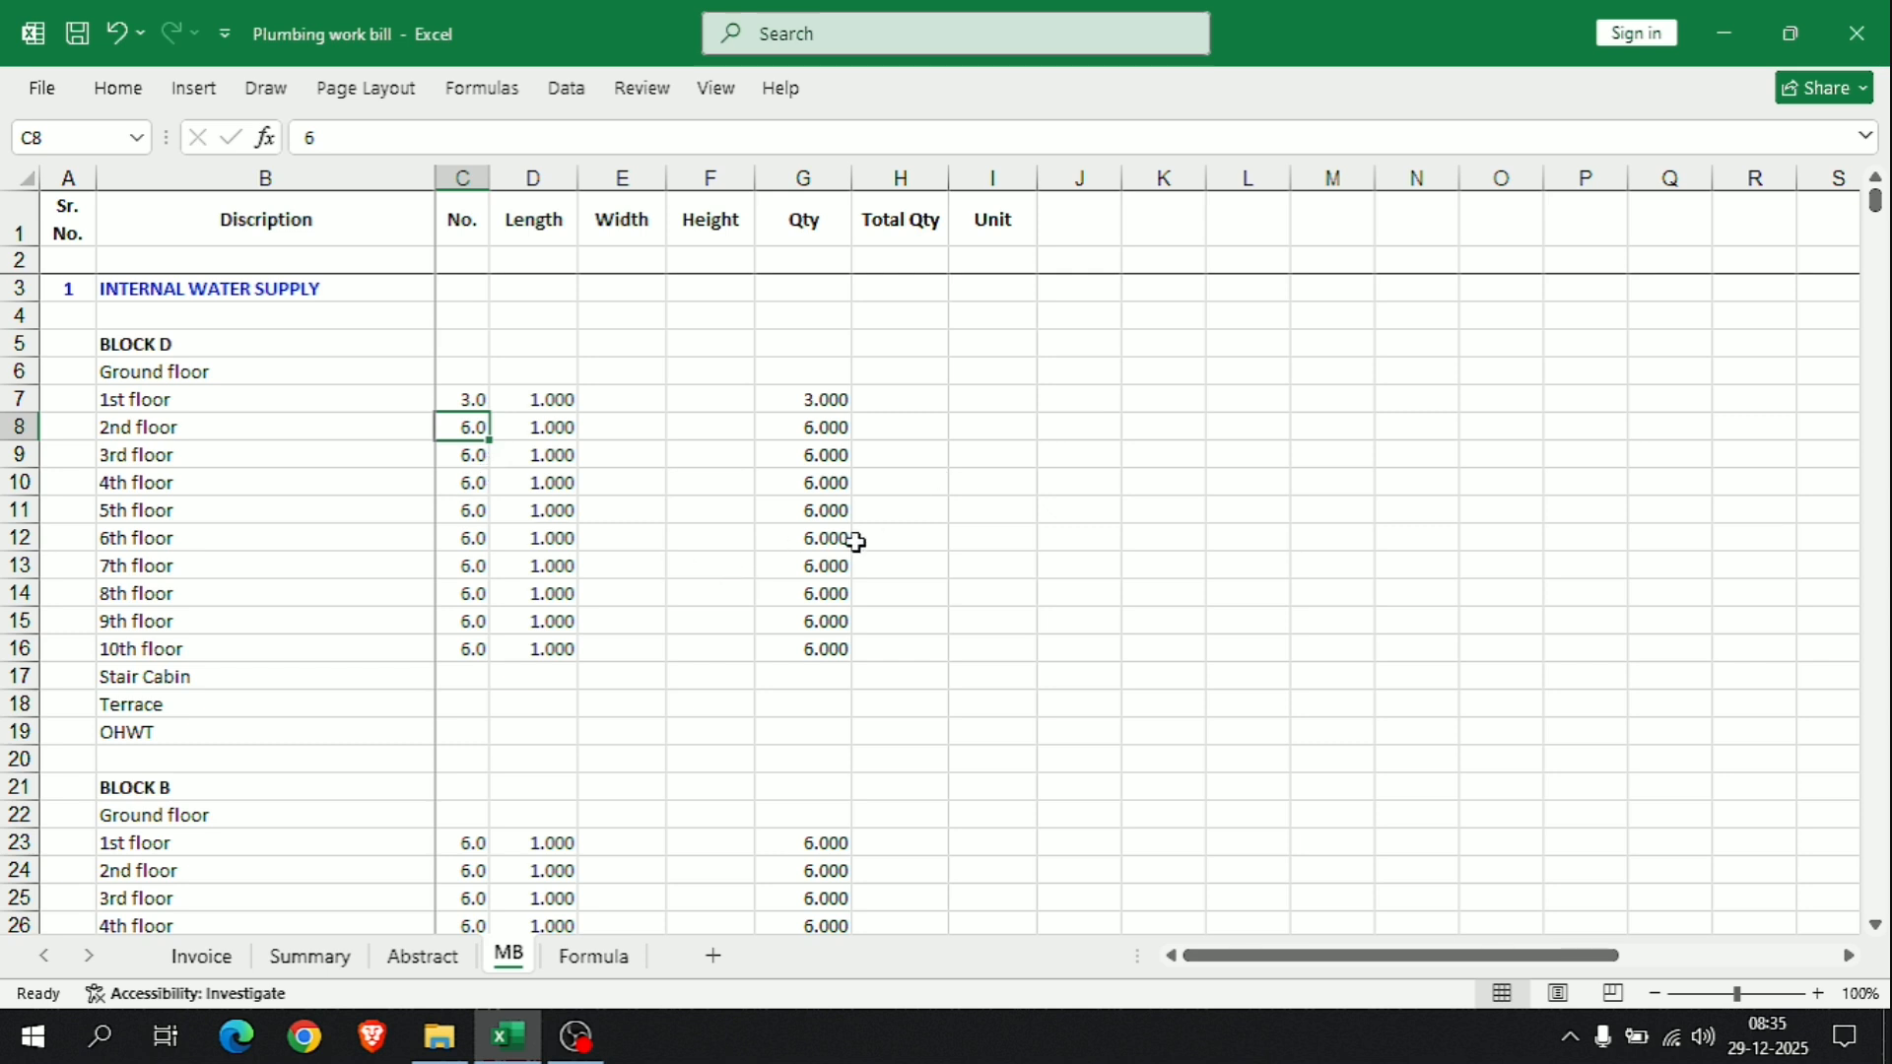
Step: Review the Internal Water Supply floor quantities of Blocks D and B down to the total quantity row
{"action": "scroll", "coordinate": [884, 624], "scroll_direction": "down", "scroll_amount": 1}
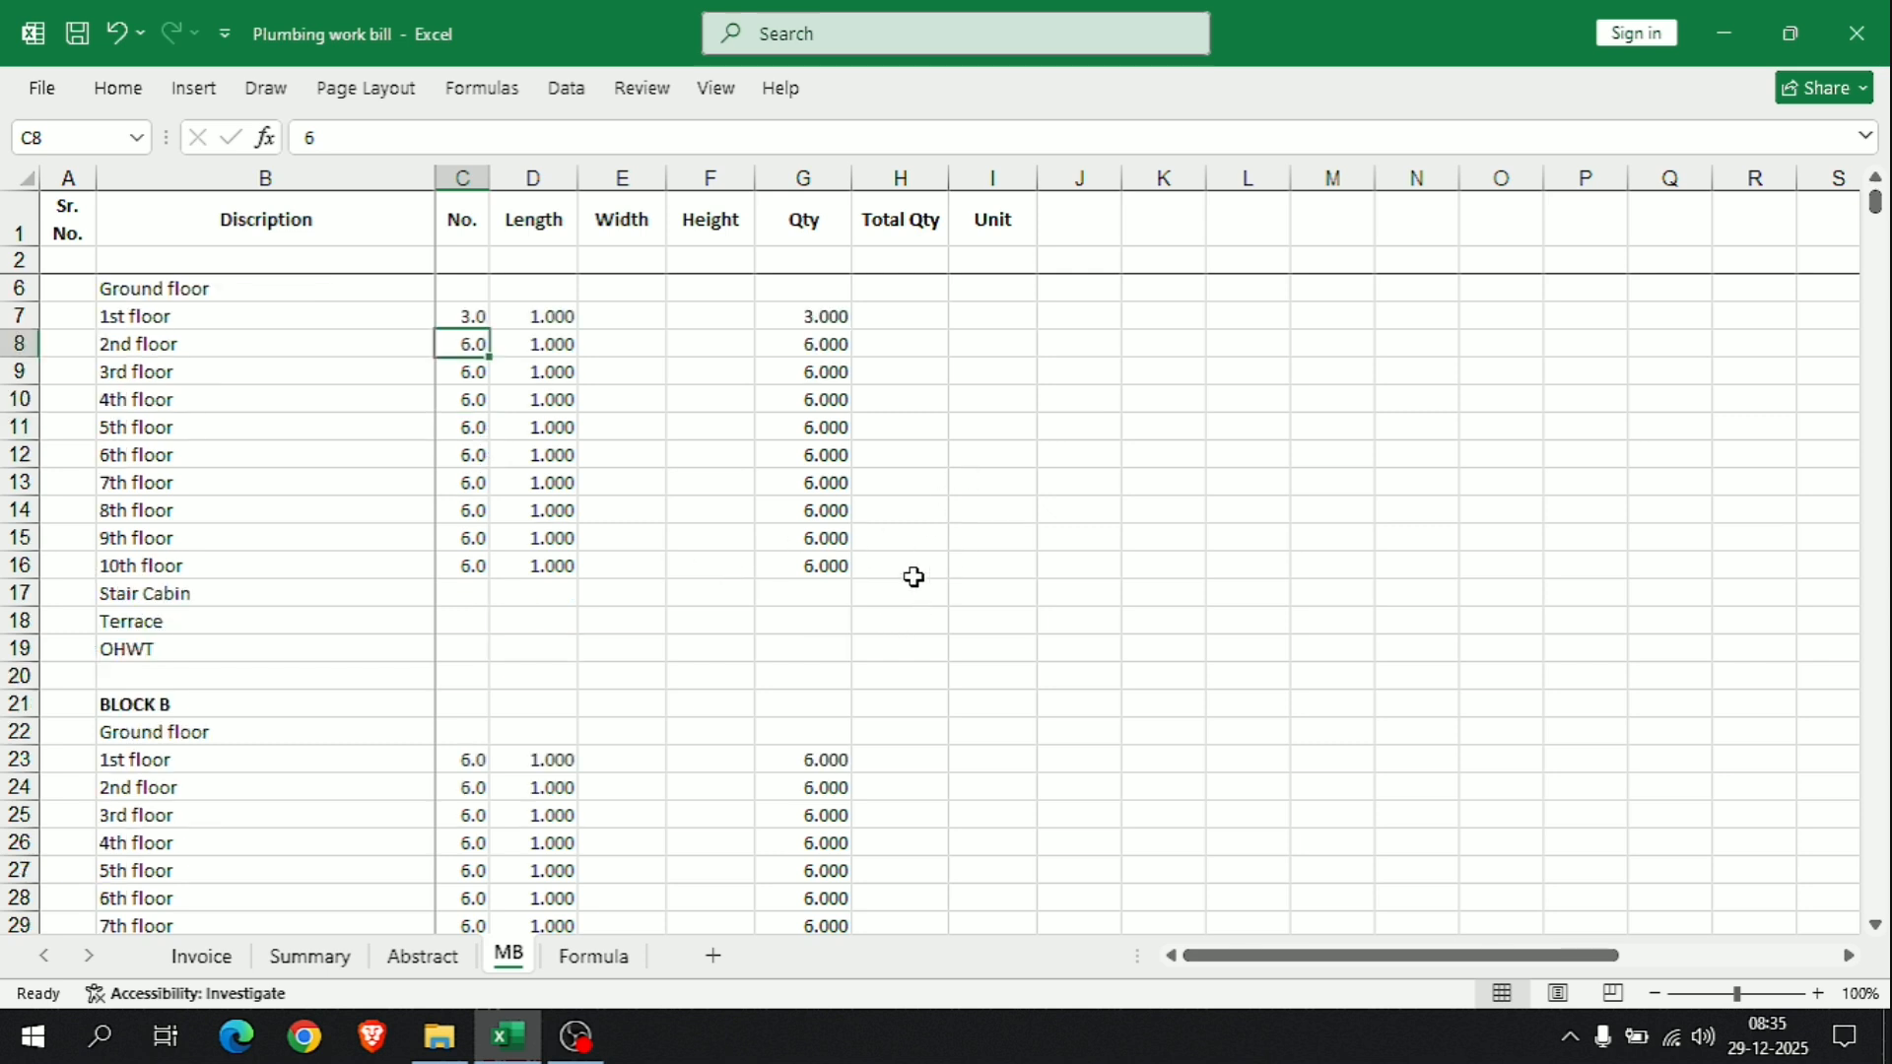
{"action": "scroll", "coordinate": [910, 579], "scroll_direction": "down", "scroll_amount": 2}
{"action": "scroll", "coordinate": [571, 647], "scroll_direction": "up", "scroll_amount": 3}
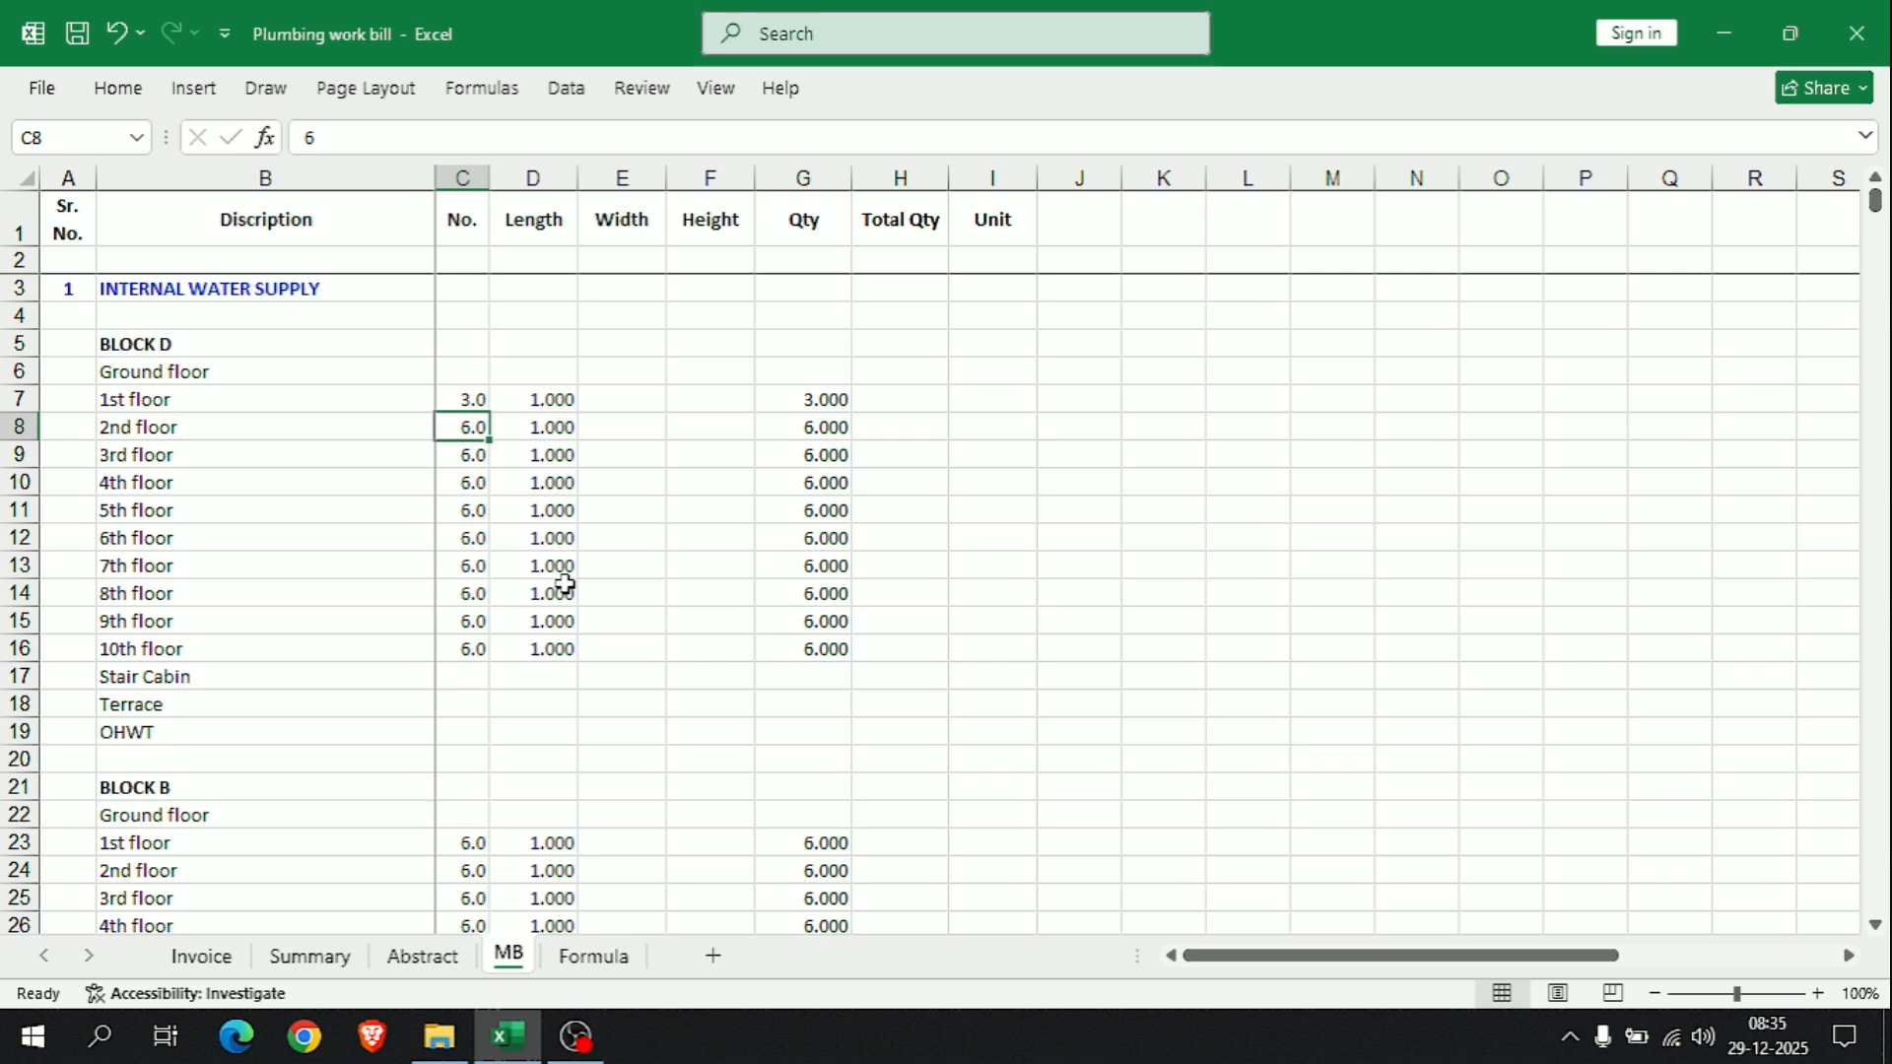
{"action": "scroll", "coordinate": [565, 585], "scroll_direction": "down", "scroll_amount": 5}
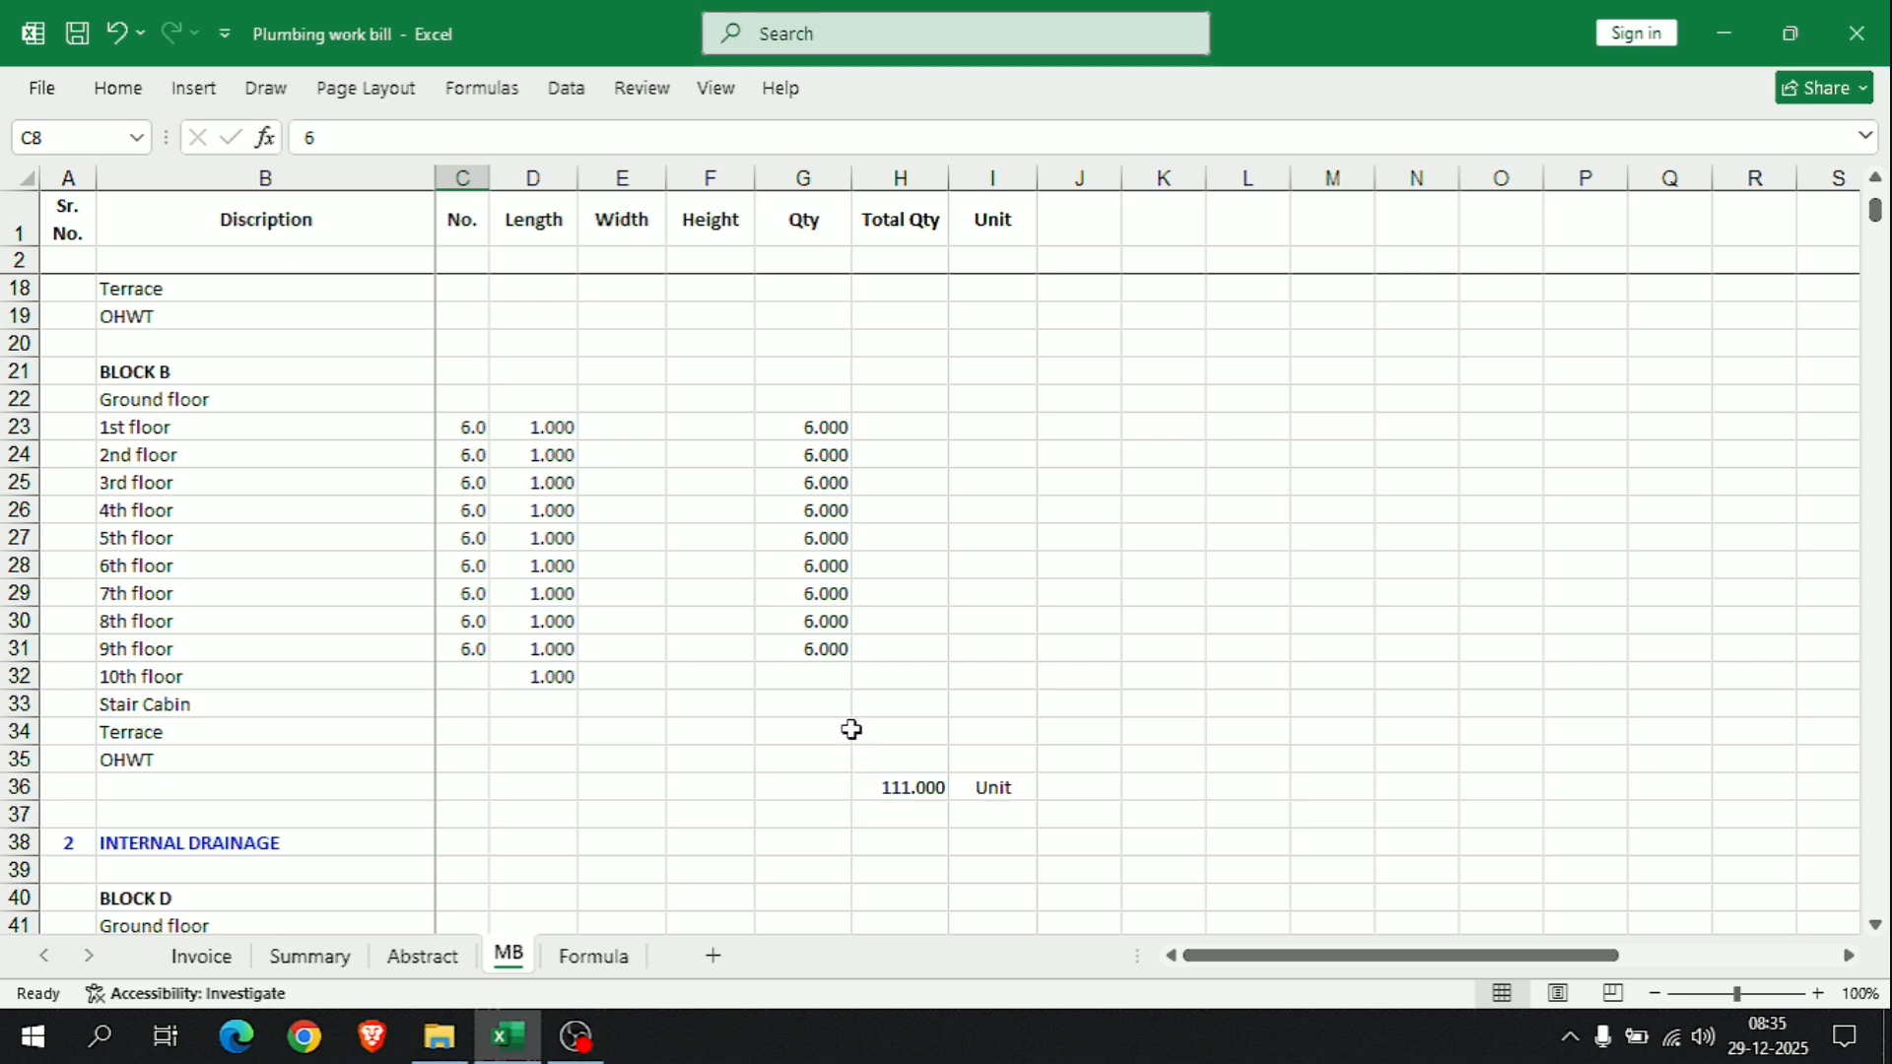
Step: Review the Internal Drainage, External Shaft and Terrace Plumbing Line sections of the MB sheet
{"action": "scroll", "coordinate": [850, 719], "scroll_direction": "down", "scroll_amount": 2}
{"action": "scroll", "coordinate": [849, 713], "scroll_direction": "down", "scroll_amount": 4}
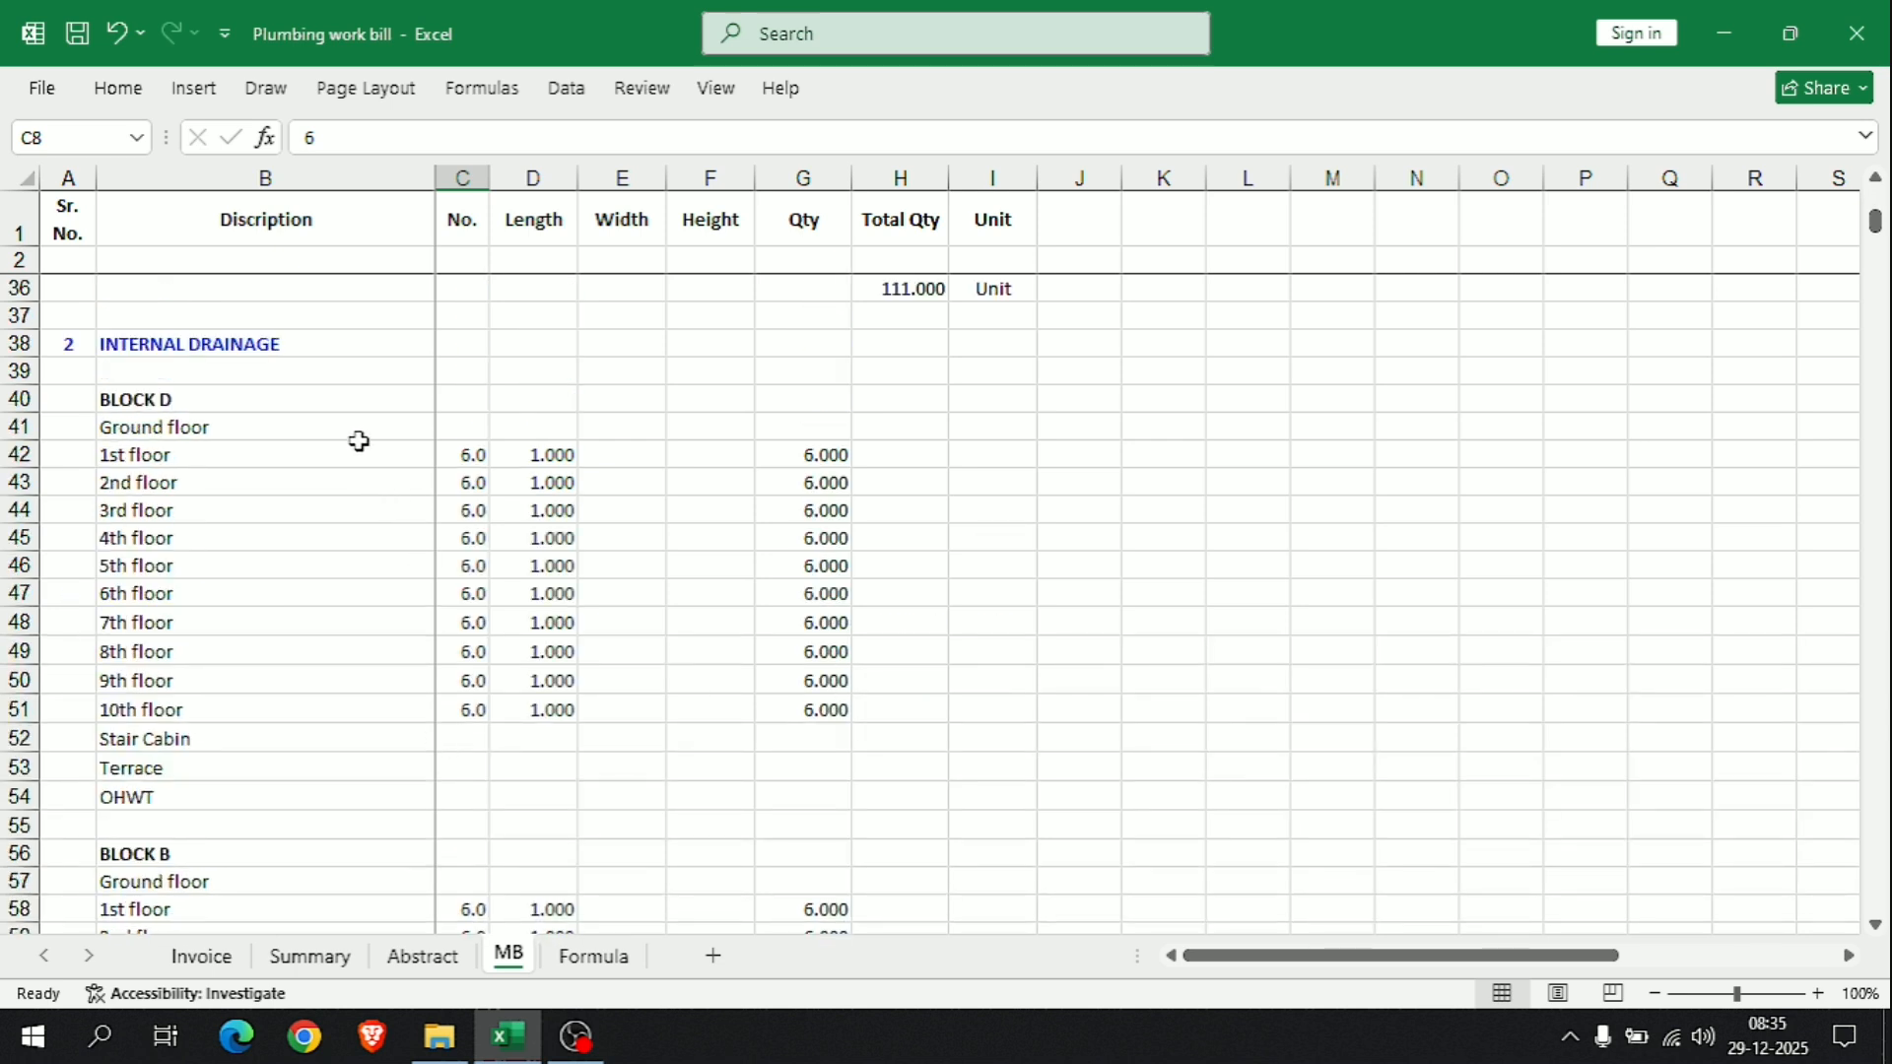
{"action": "scroll", "coordinate": [805, 689], "scroll_direction": "down", "scroll_amount": 2}
{"action": "scroll", "coordinate": [805, 689], "scroll_direction": "down", "scroll_amount": 3}
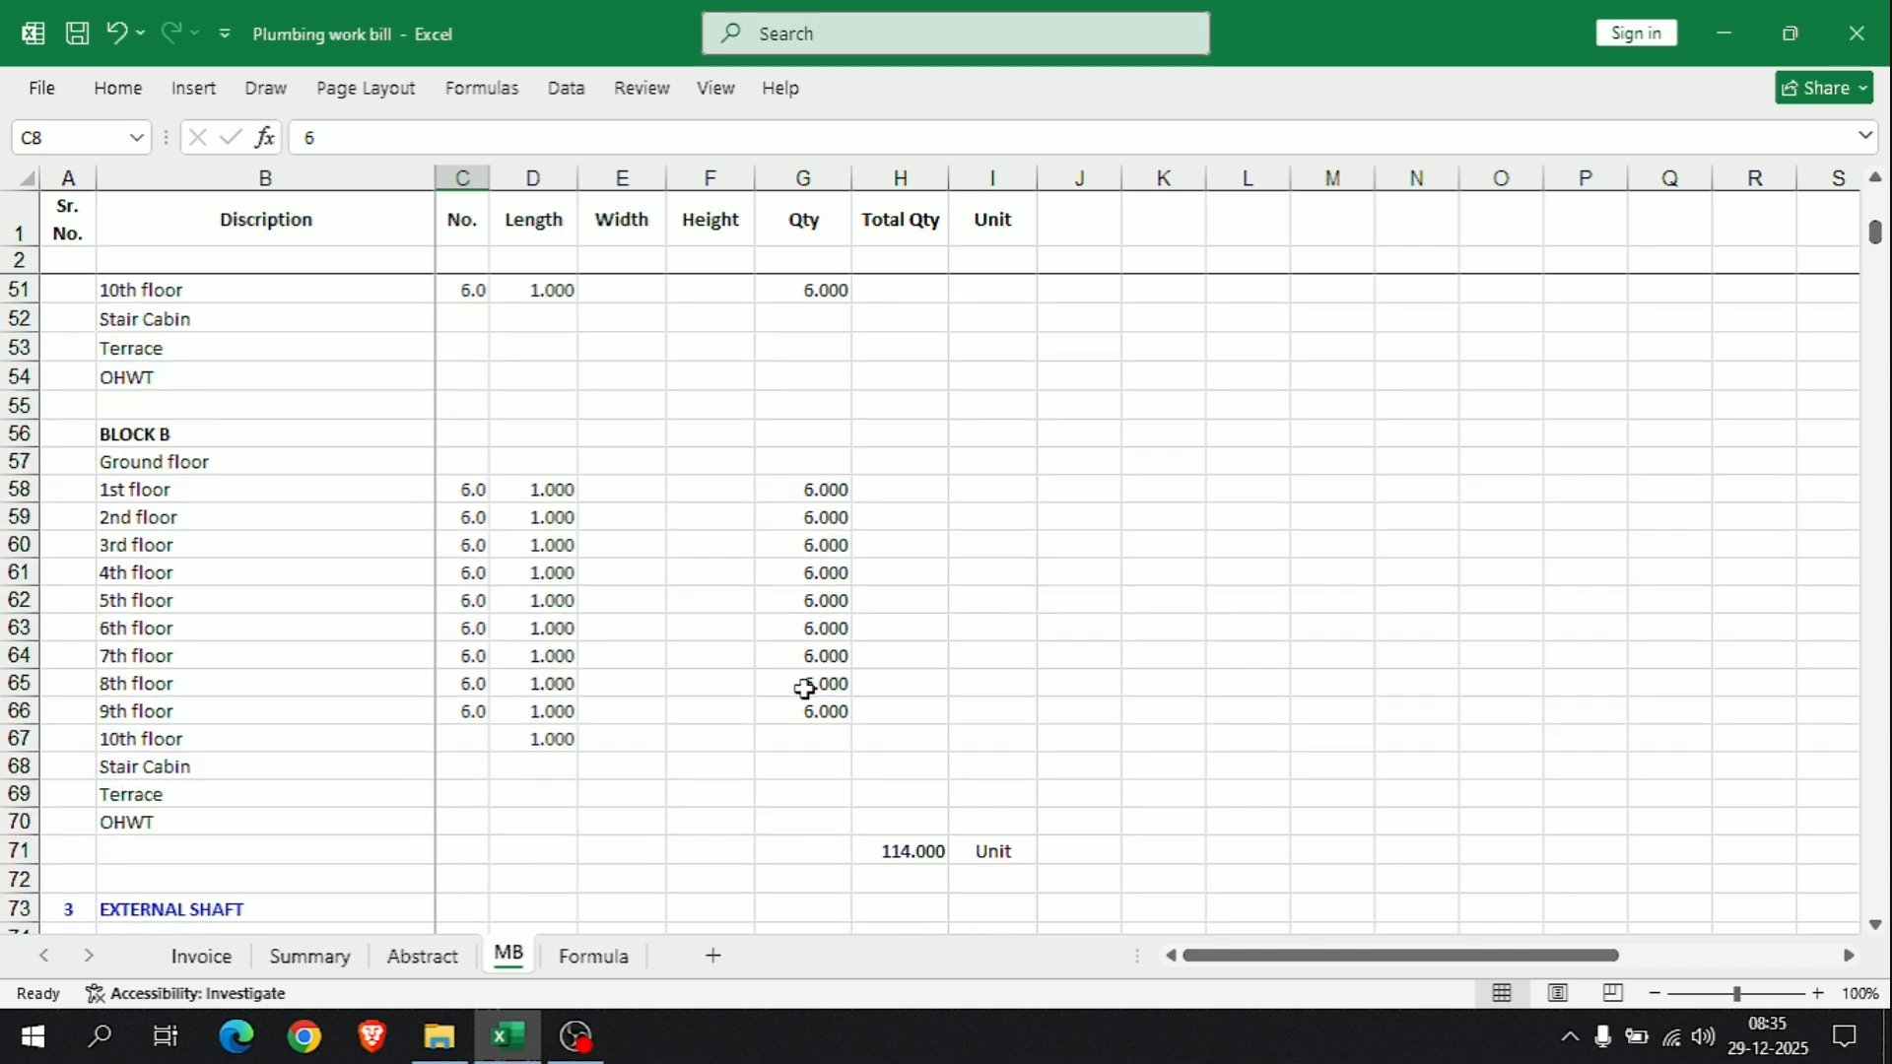
{"action": "scroll", "coordinate": [340, 731], "scroll_direction": "down", "scroll_amount": 4}
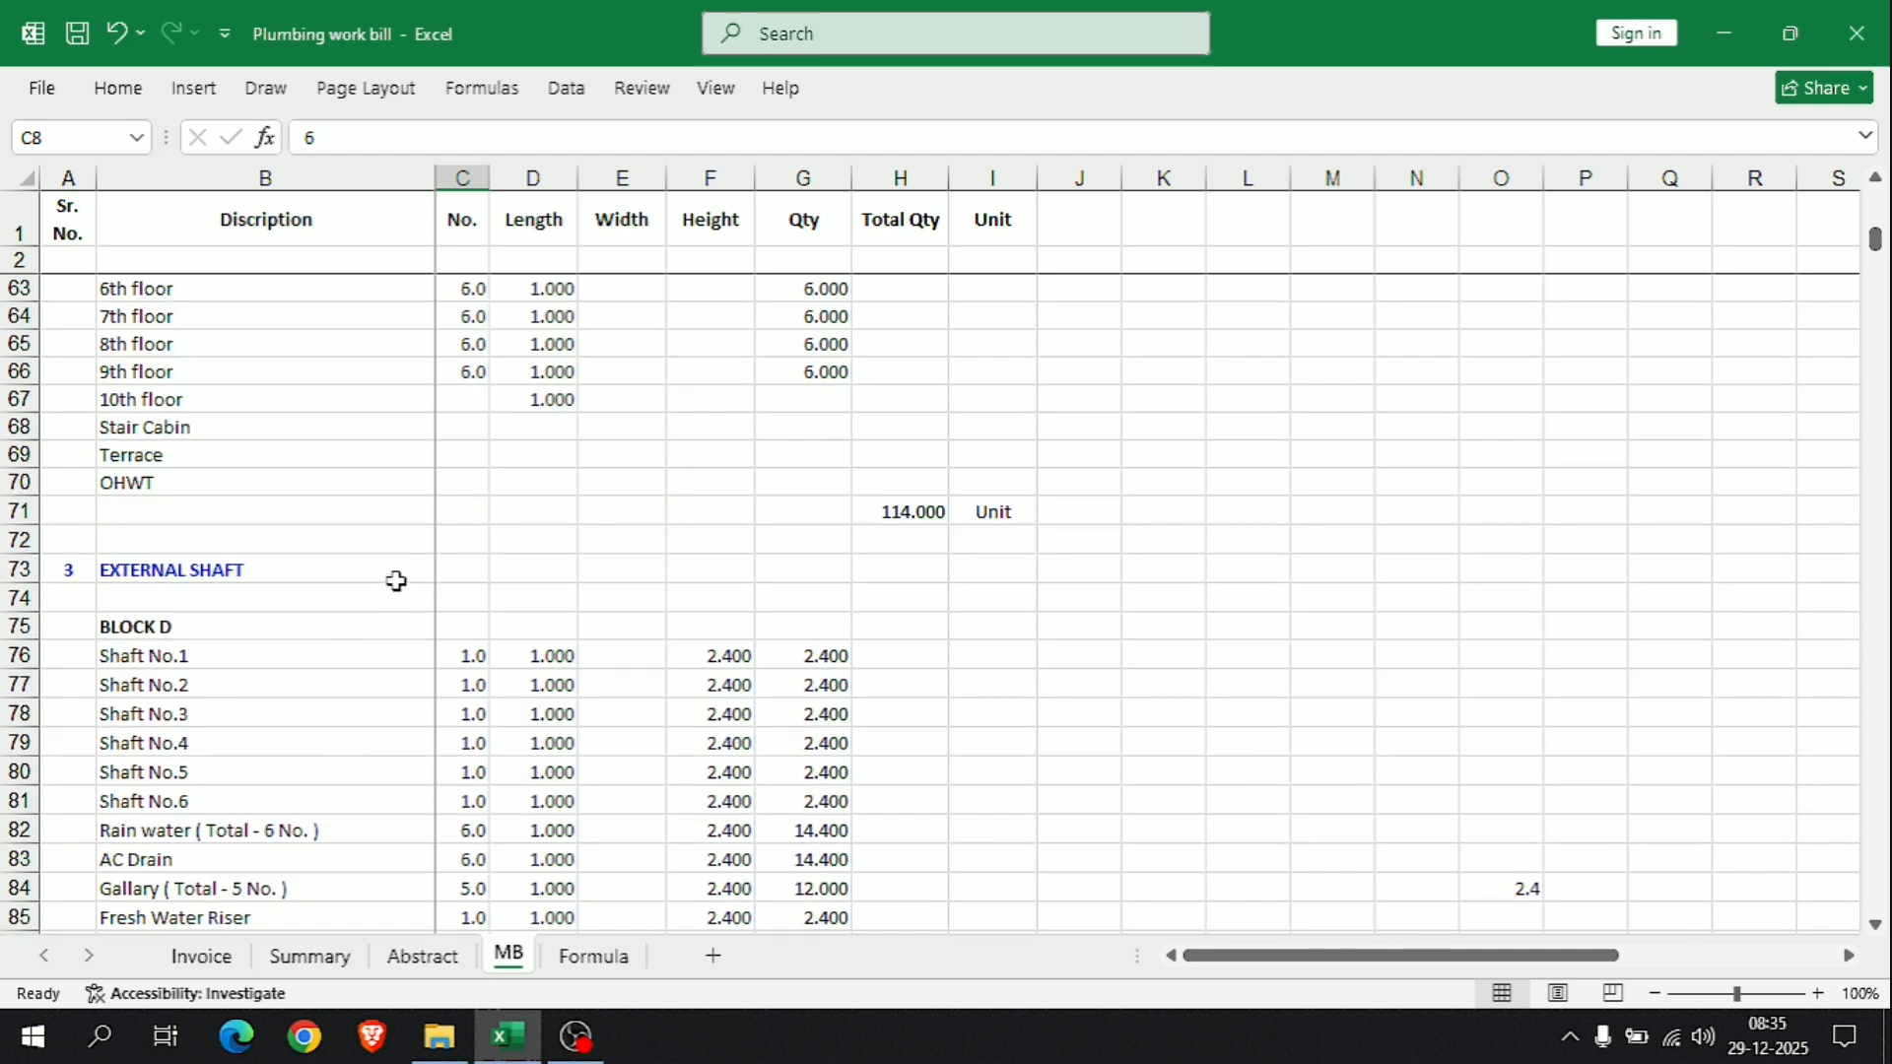
{"action": "scroll", "coordinate": [395, 581], "scroll_direction": "down", "scroll_amount": 2}
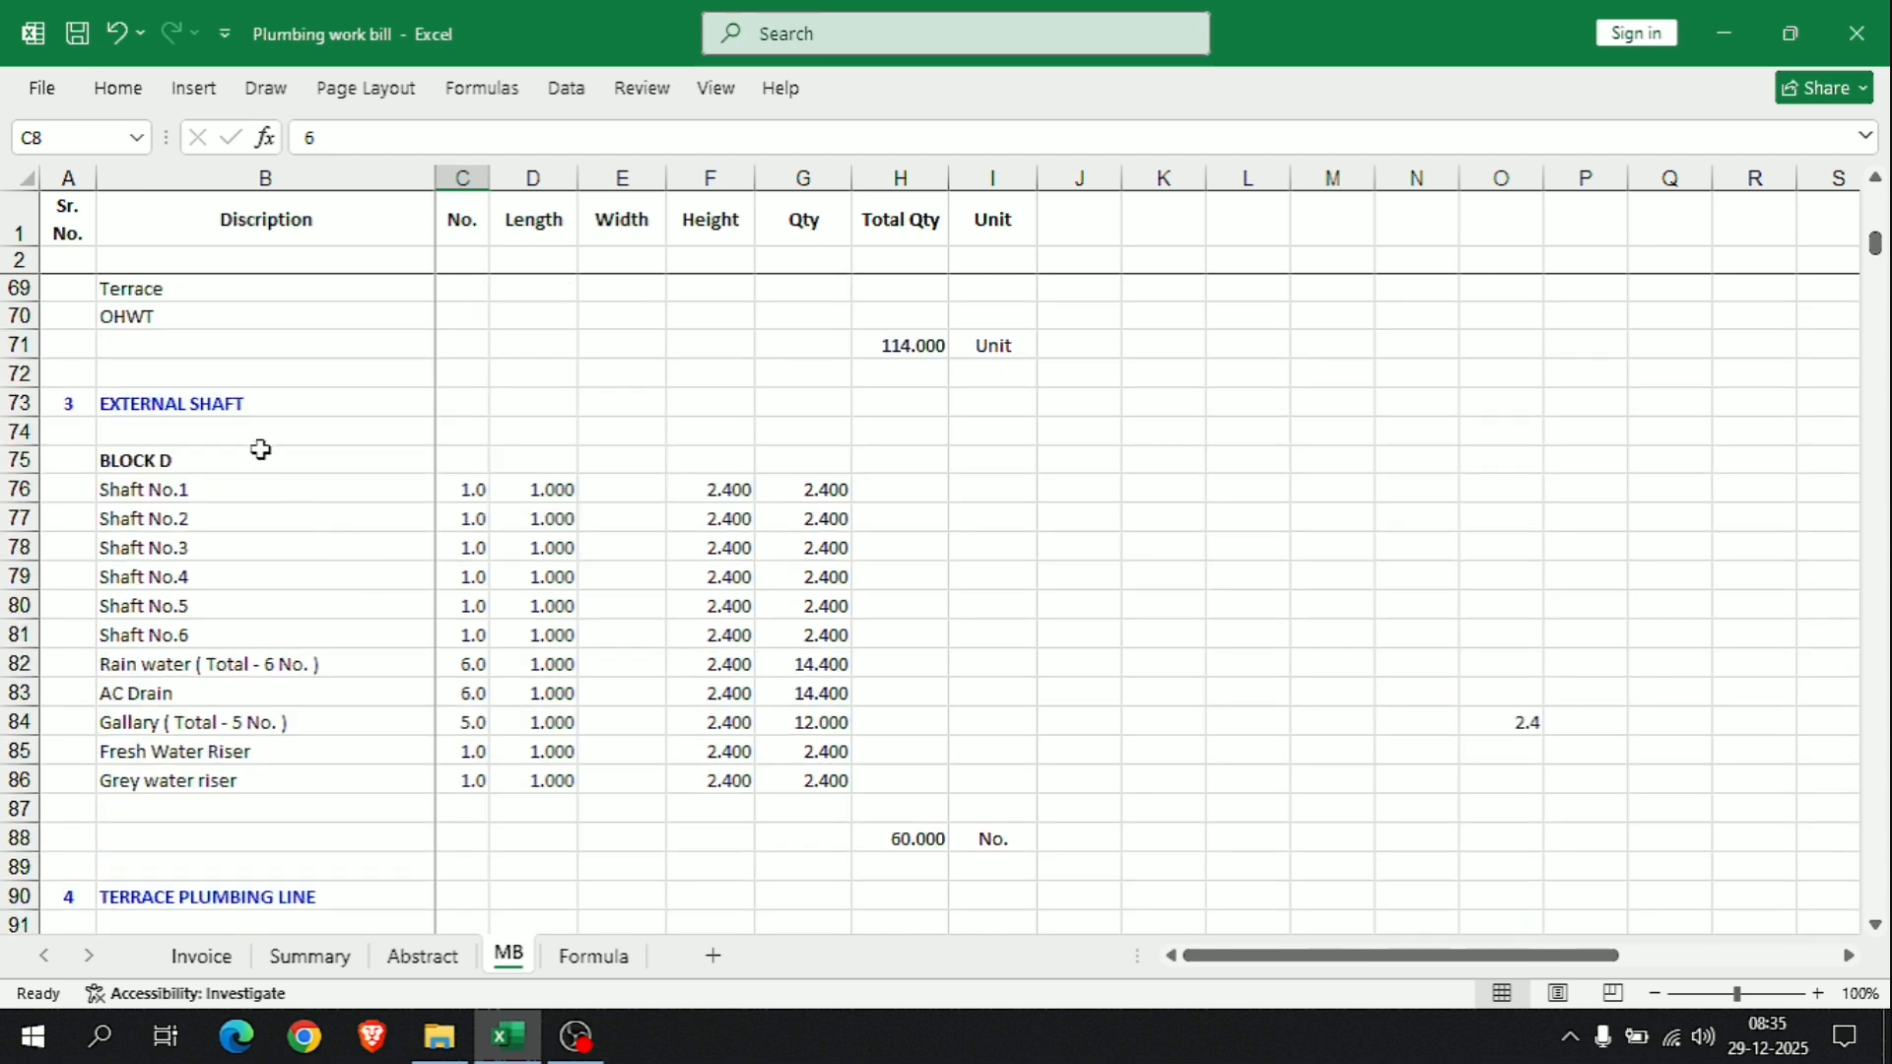
{"action": "scroll", "coordinate": [423, 545], "scroll_direction": "down", "scroll_amount": 4}
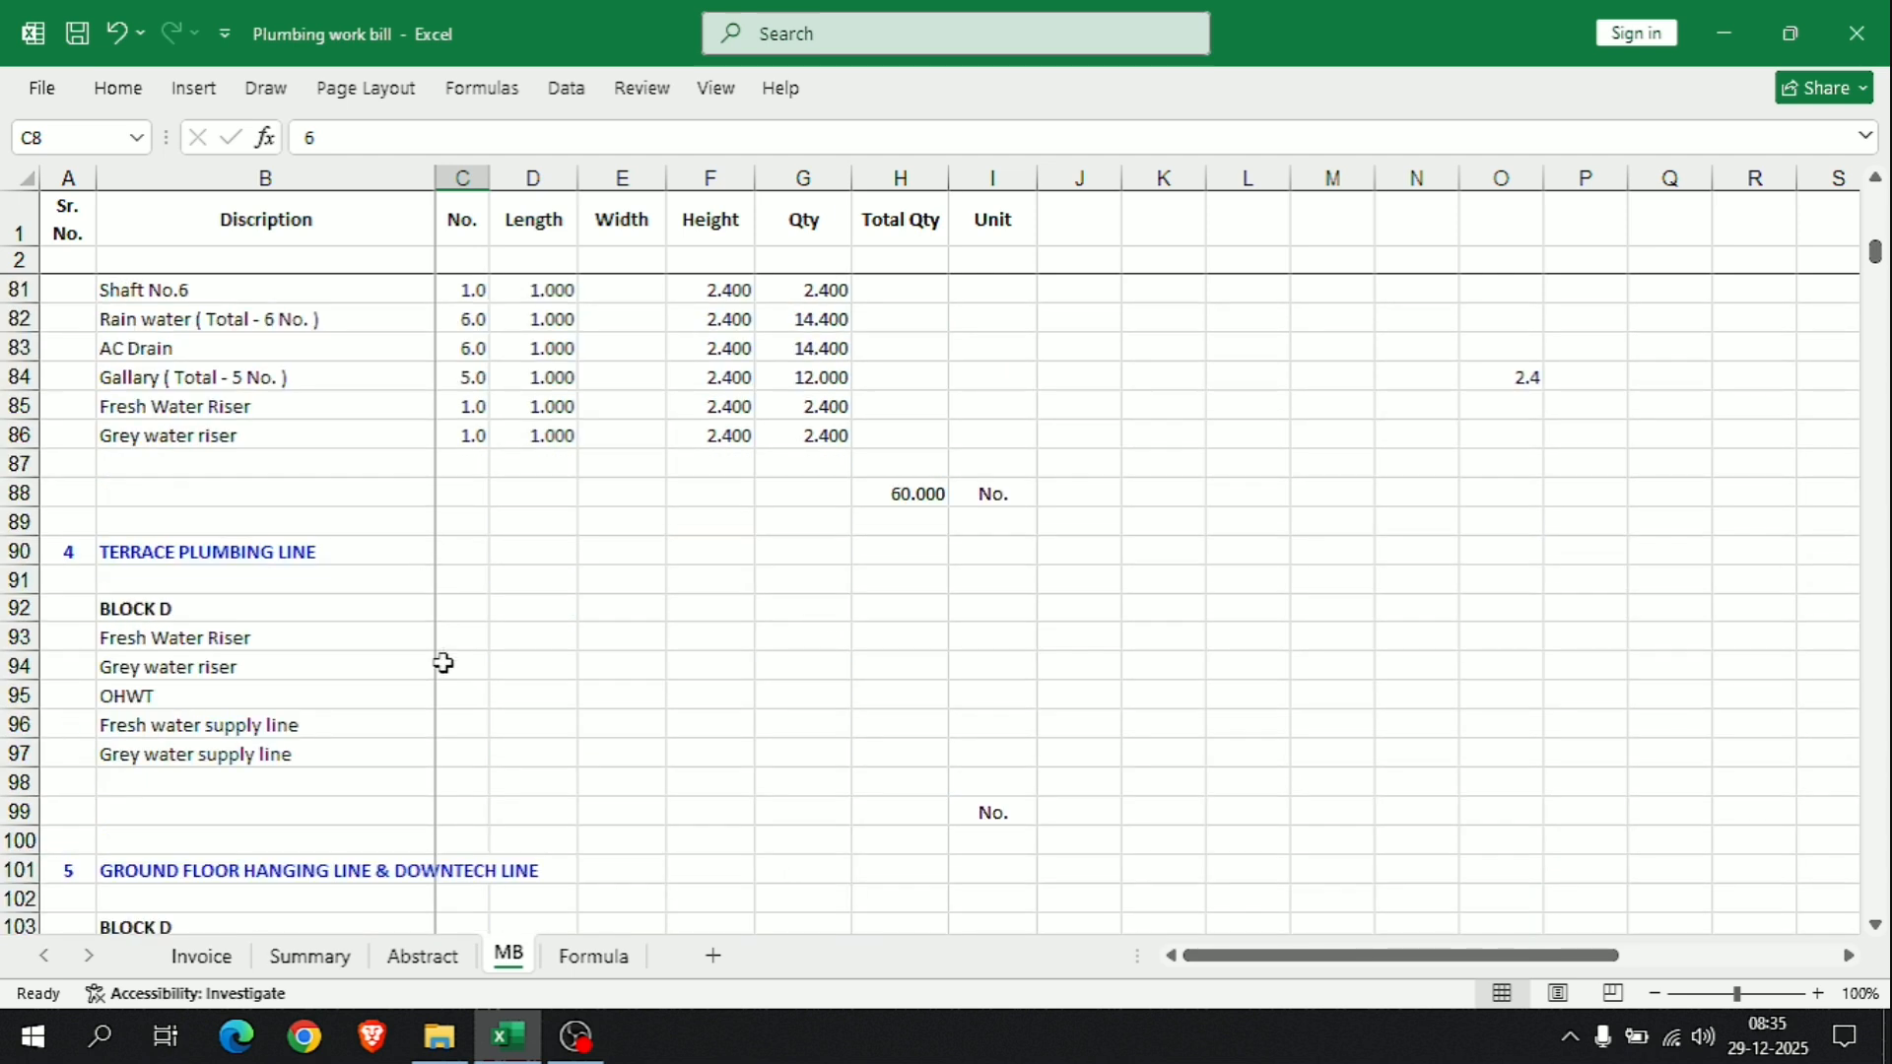
{"action": "scroll", "coordinate": [443, 663], "scroll_direction": "down", "scroll_amount": 2}
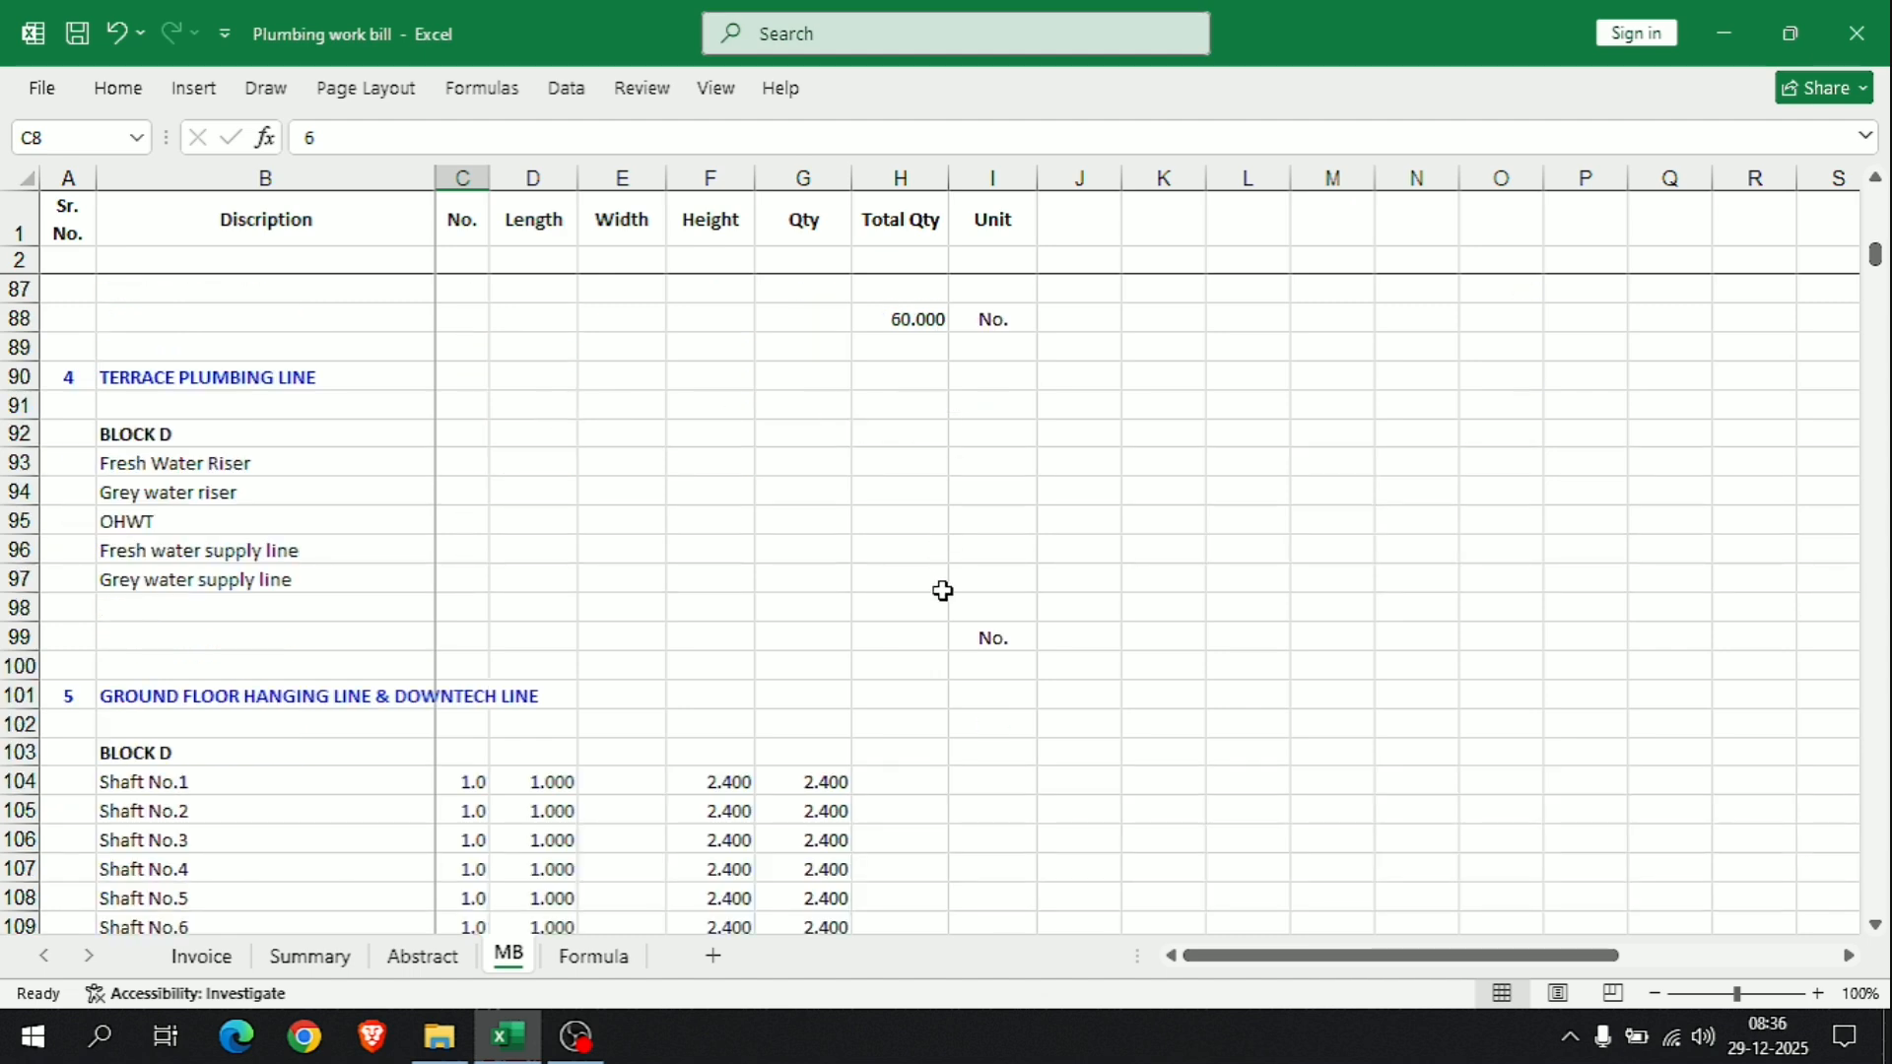
Step: Review the Ground Floor Hanging Line & Downtech Line, CP & Sanitary Fitting and Testing & Checking sections of the MB sheet
{"action": "scroll", "coordinate": [769, 596], "scroll_direction": "down", "scroll_amount": 4}
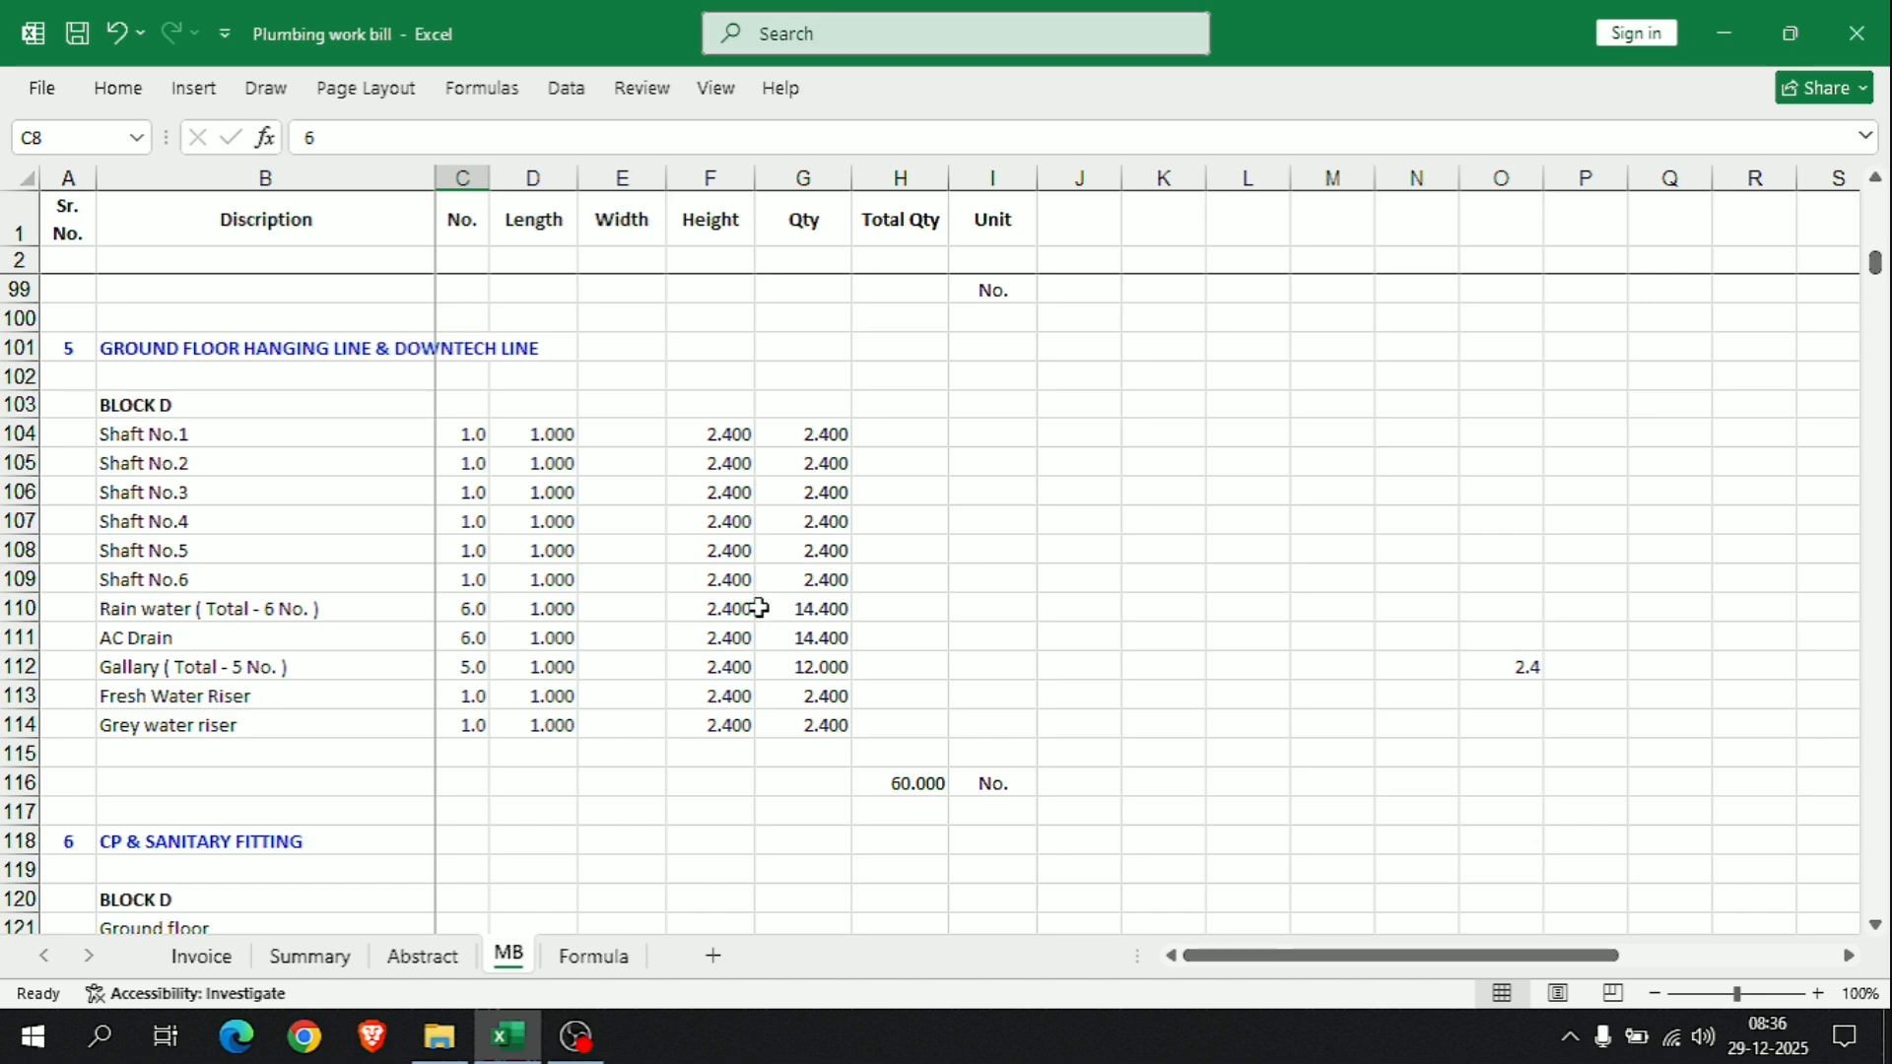
{"action": "scroll", "coordinate": [758, 608], "scroll_direction": "down", "scroll_amount": 3}
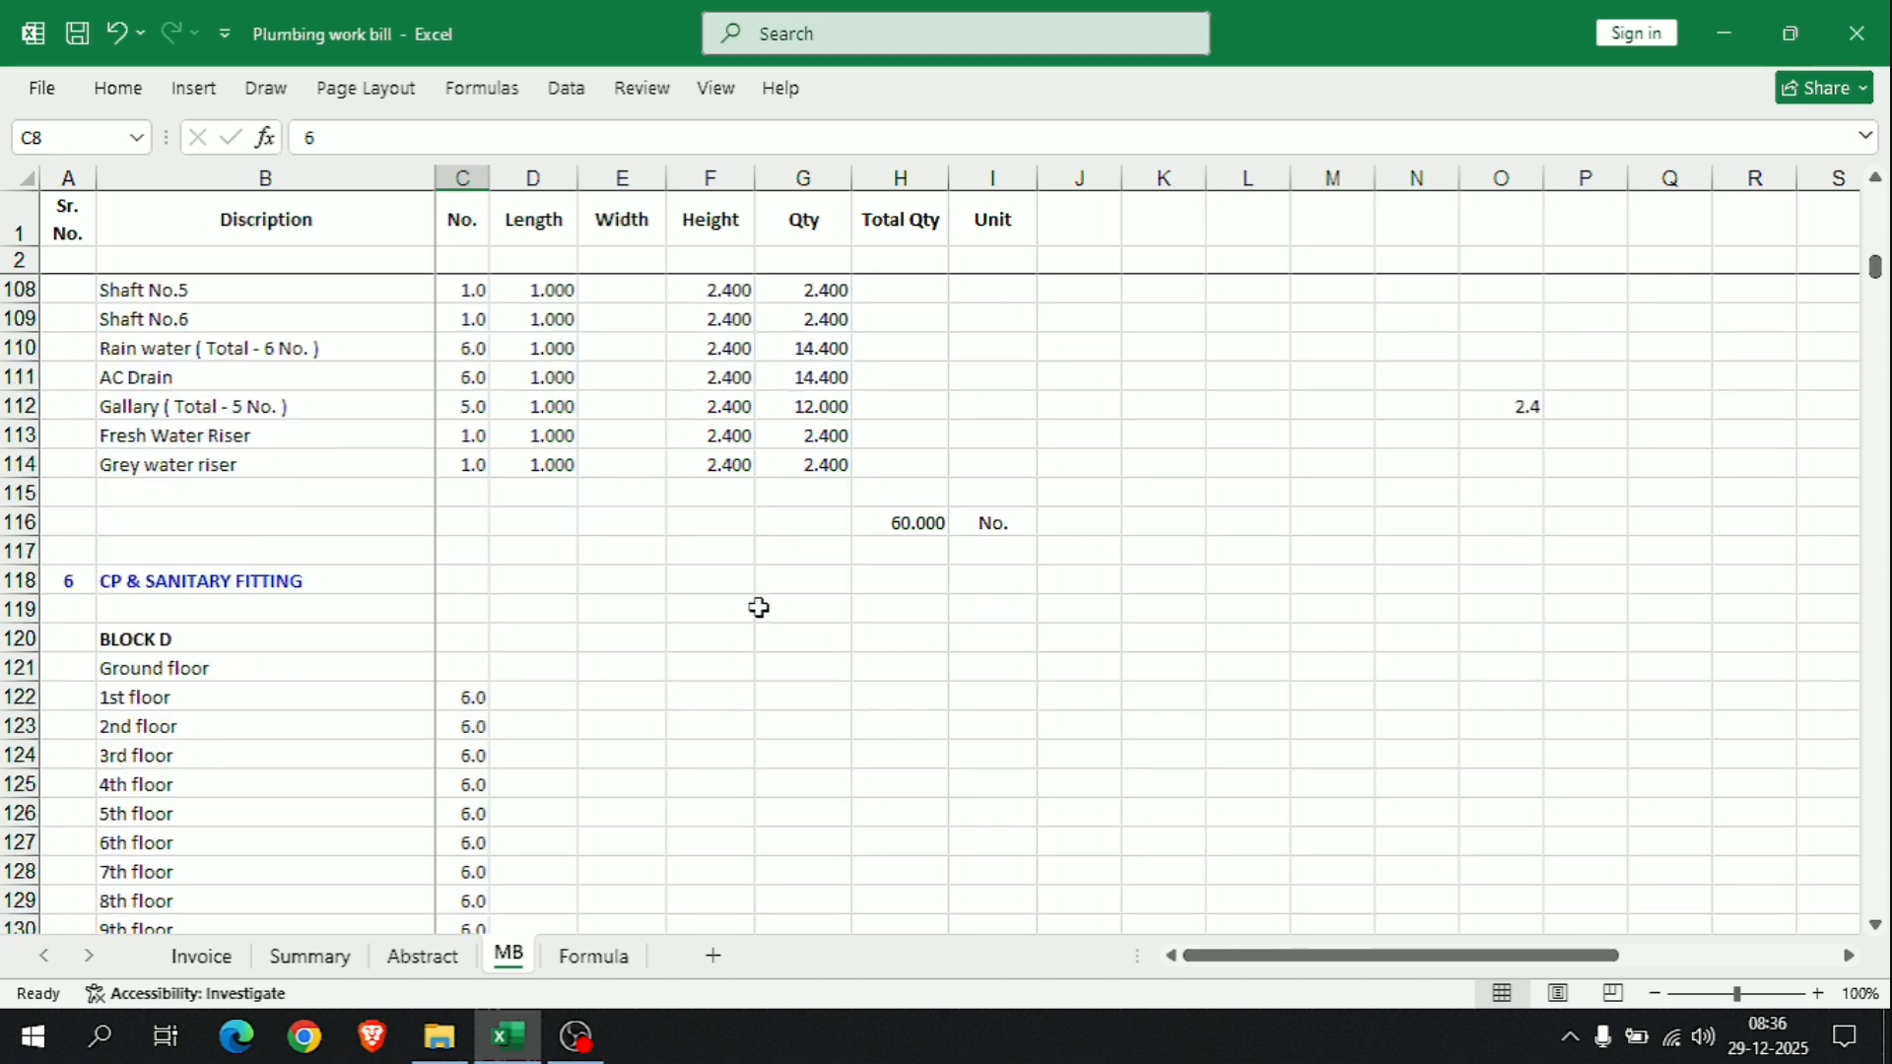
{"action": "scroll", "coordinate": [758, 608], "scroll_direction": "up", "scroll_amount": 3}
{"action": "scroll", "coordinate": [759, 608], "scroll_direction": "down", "scroll_amount": 3}
{"action": "scroll", "coordinate": [591, 553], "scroll_direction": "down", "scroll_amount": 3}
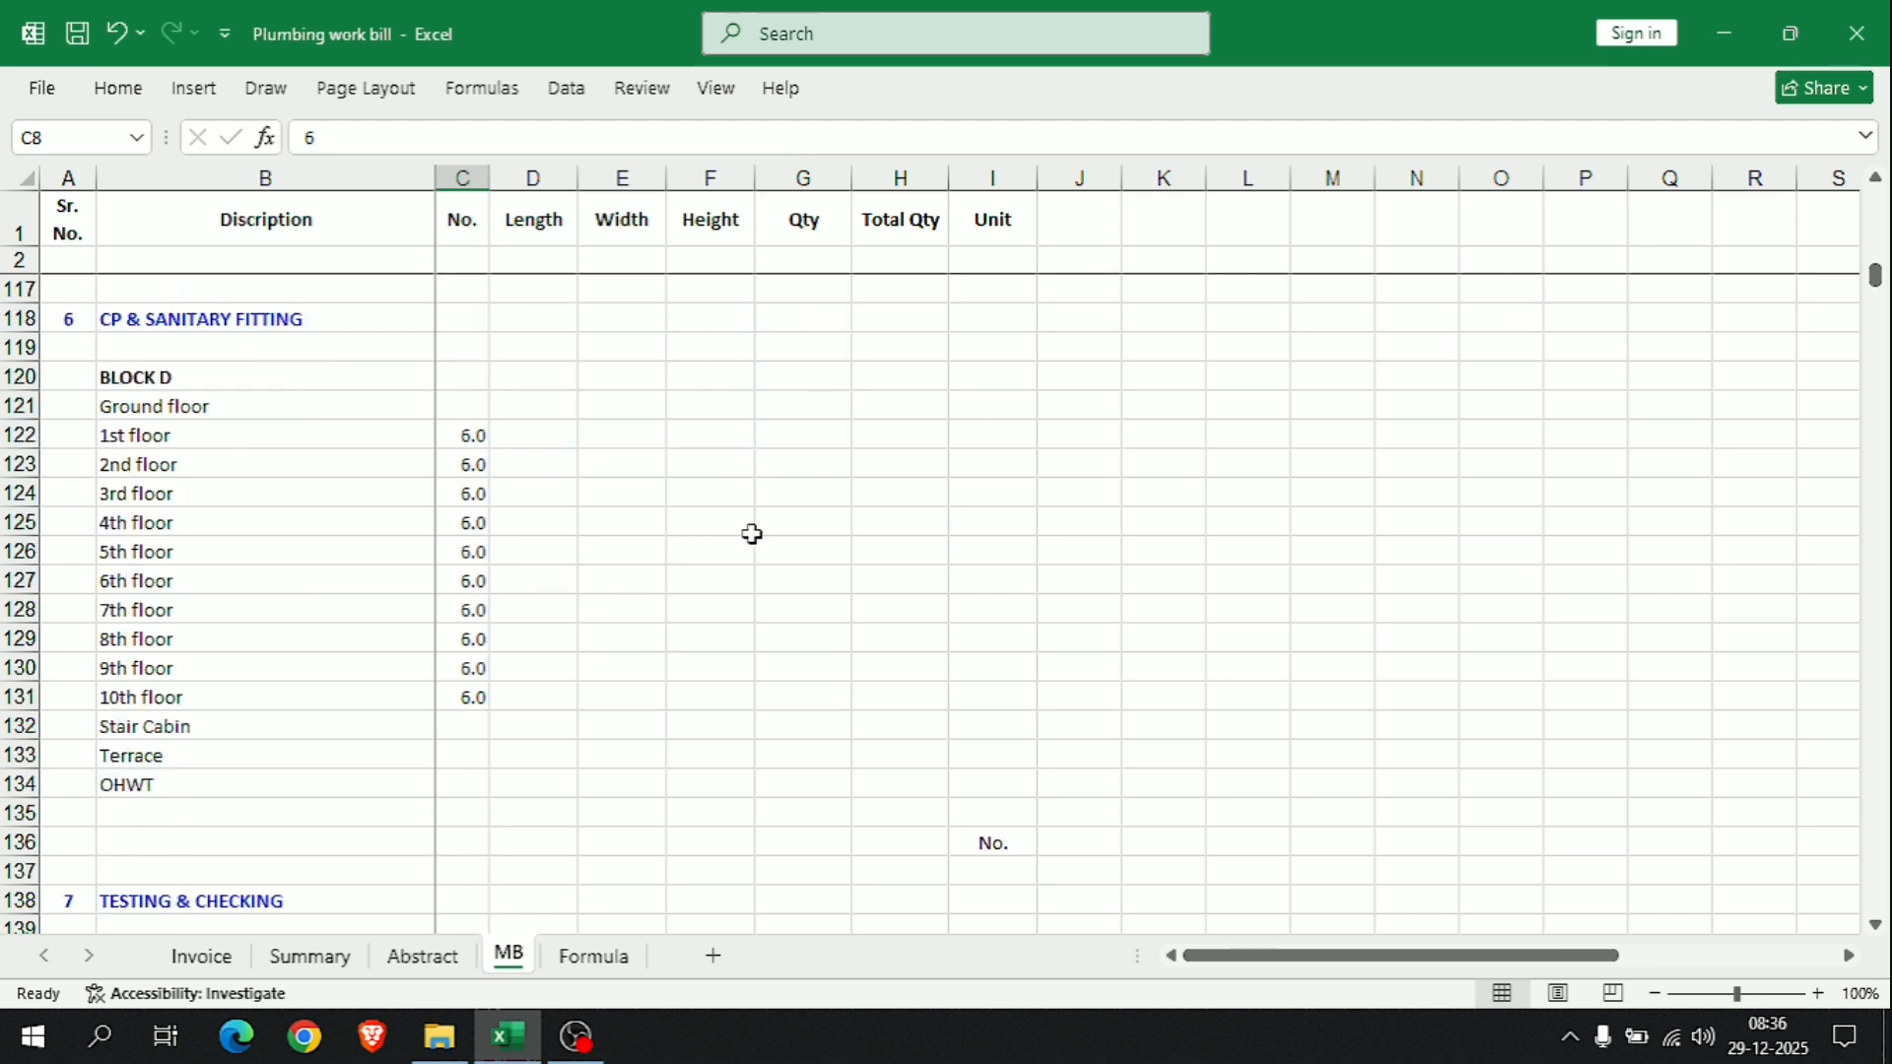
{"action": "scroll", "coordinate": [755, 532], "scroll_direction": "down", "scroll_amount": 2}
{"action": "scroll", "coordinate": [754, 532], "scroll_direction": "down", "scroll_amount": 3}
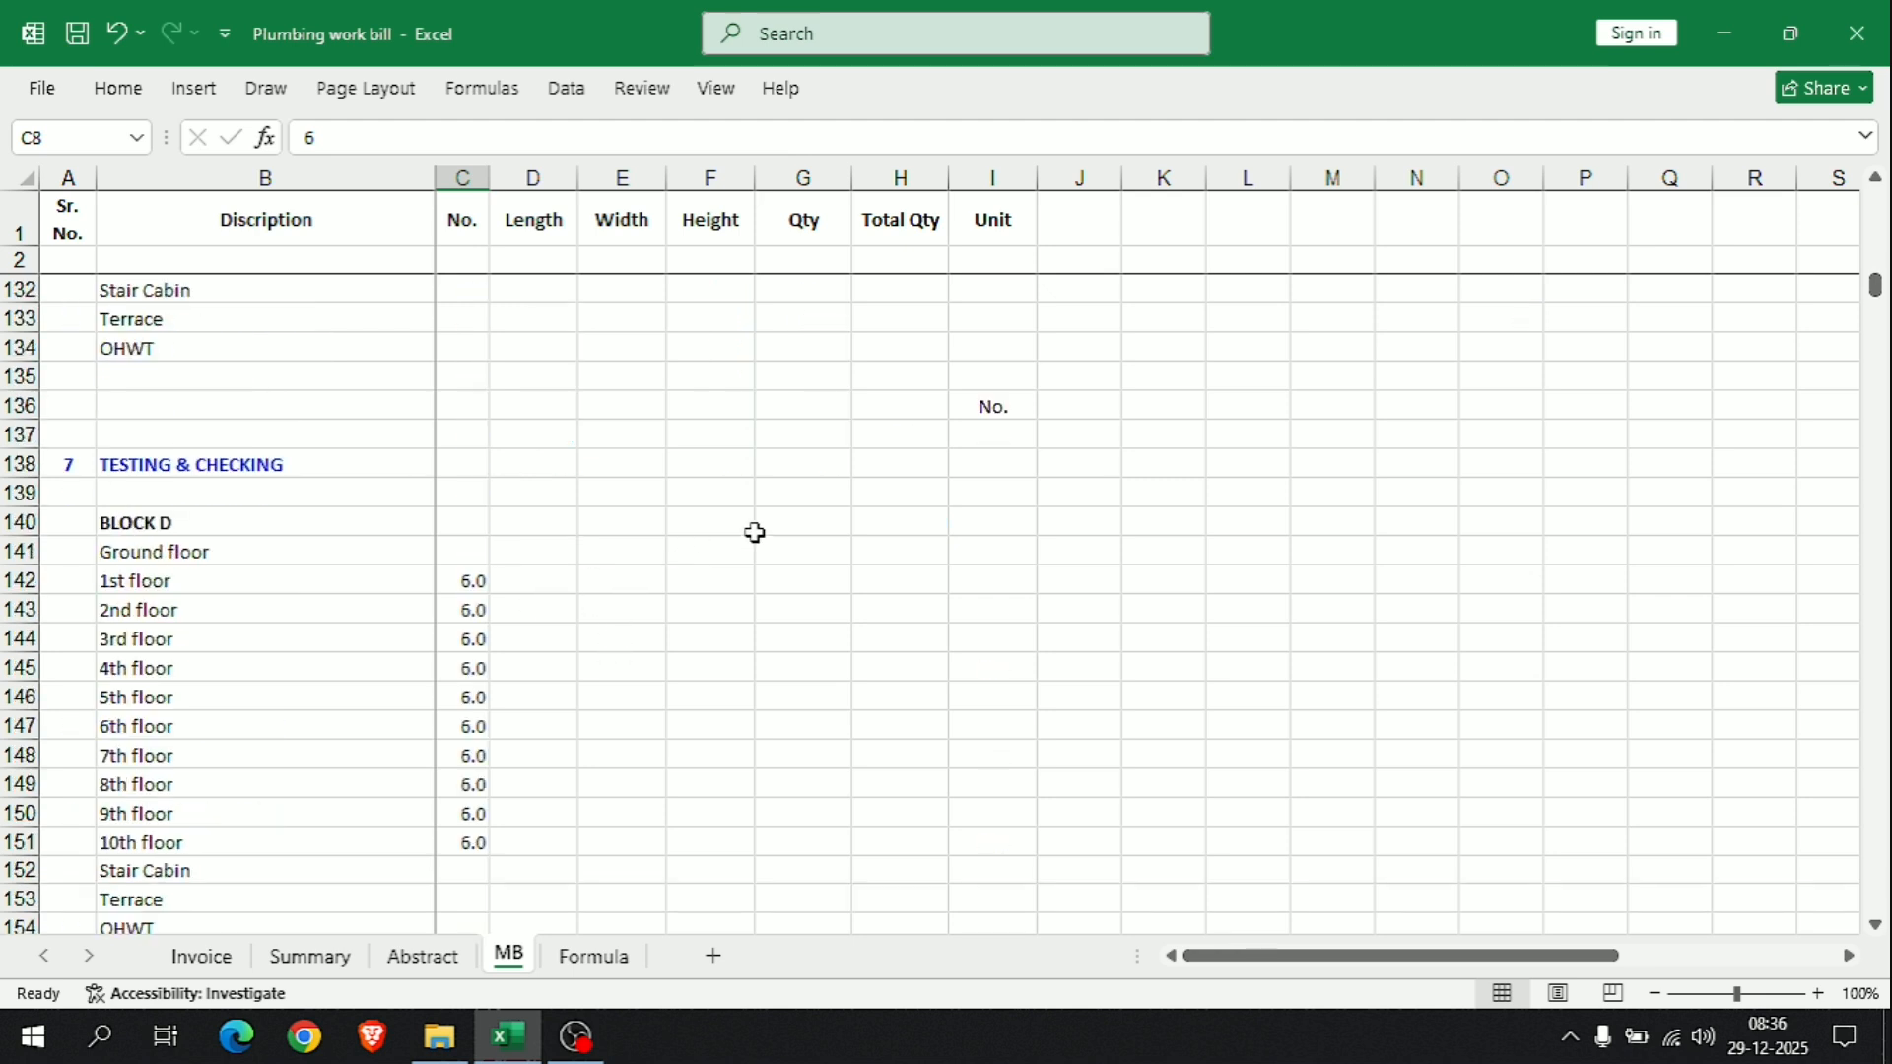
{"action": "scroll", "coordinate": [754, 532], "scroll_direction": "down", "scroll_amount": 3}
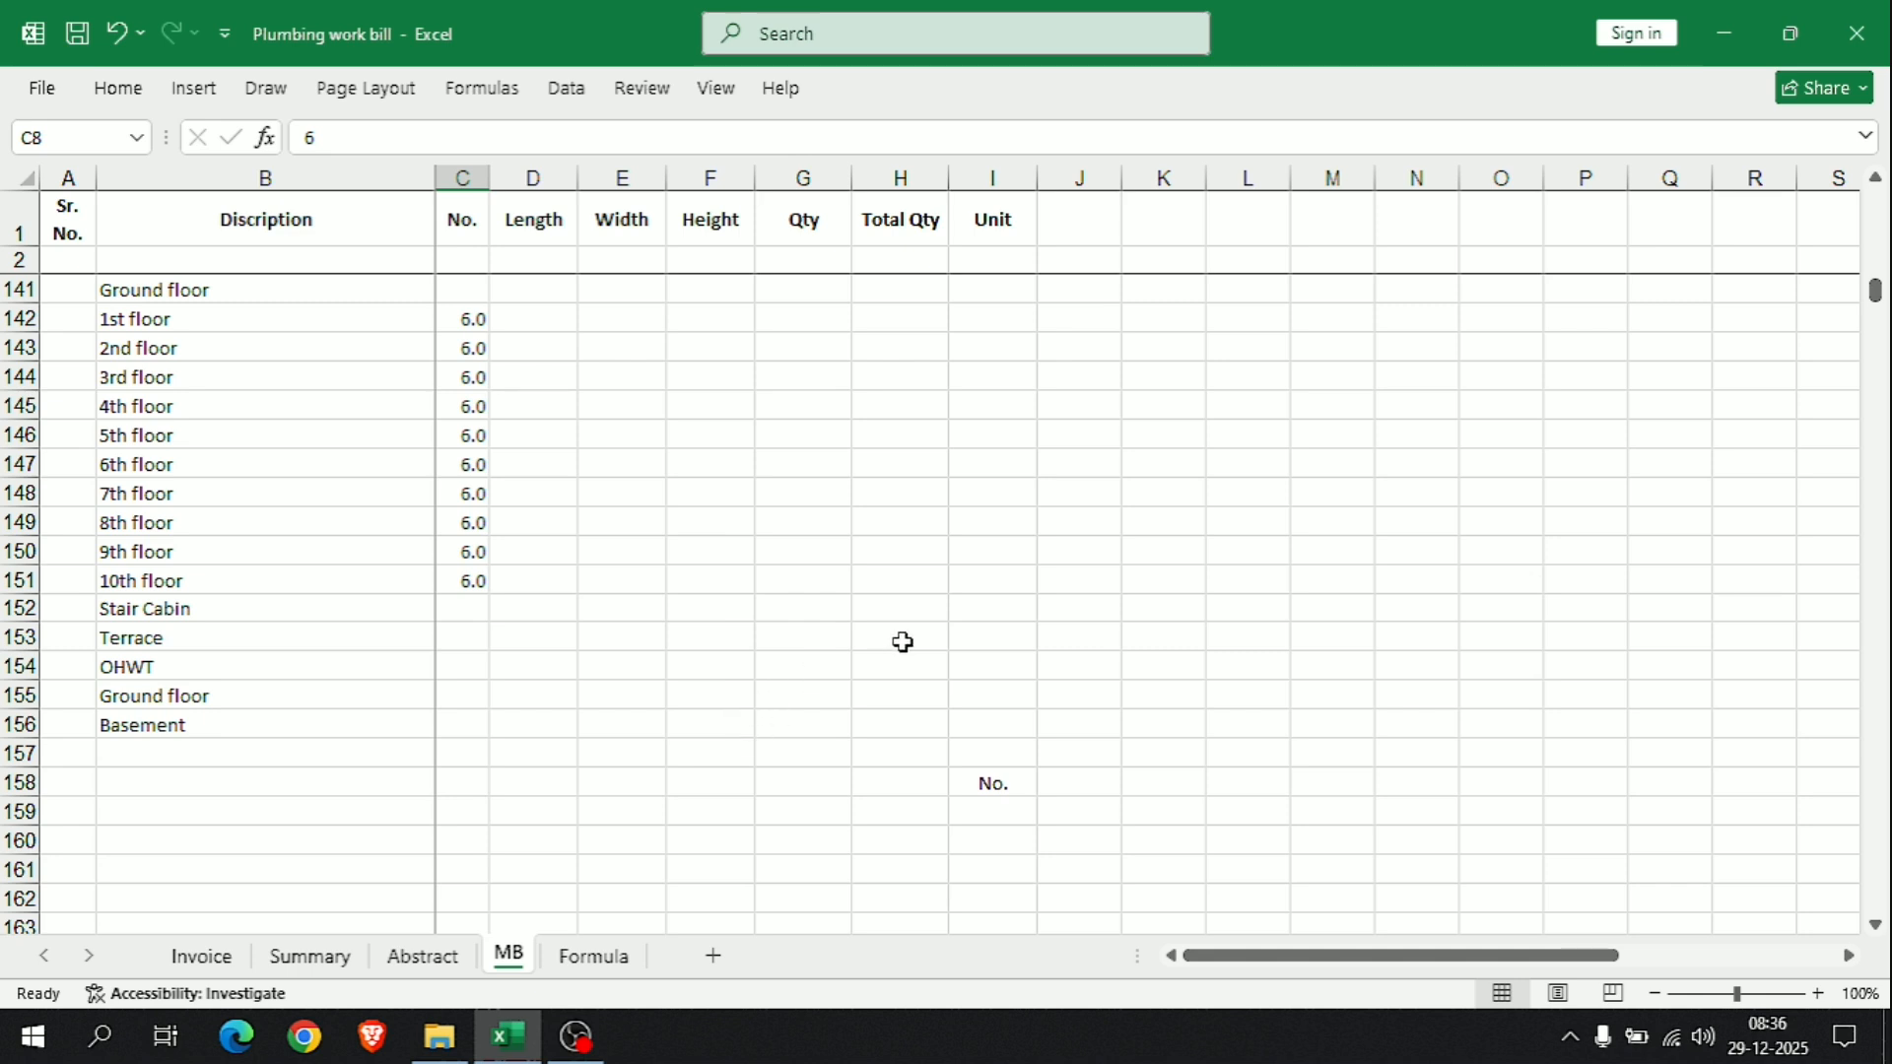
Step: Inspect the Qty formula in G5 for Block D under INTERNAL WATER SUPPLY and the cells it multiplies
{"action": "scroll", "coordinate": [903, 641], "scroll_direction": "up", "scroll_amount": 7}
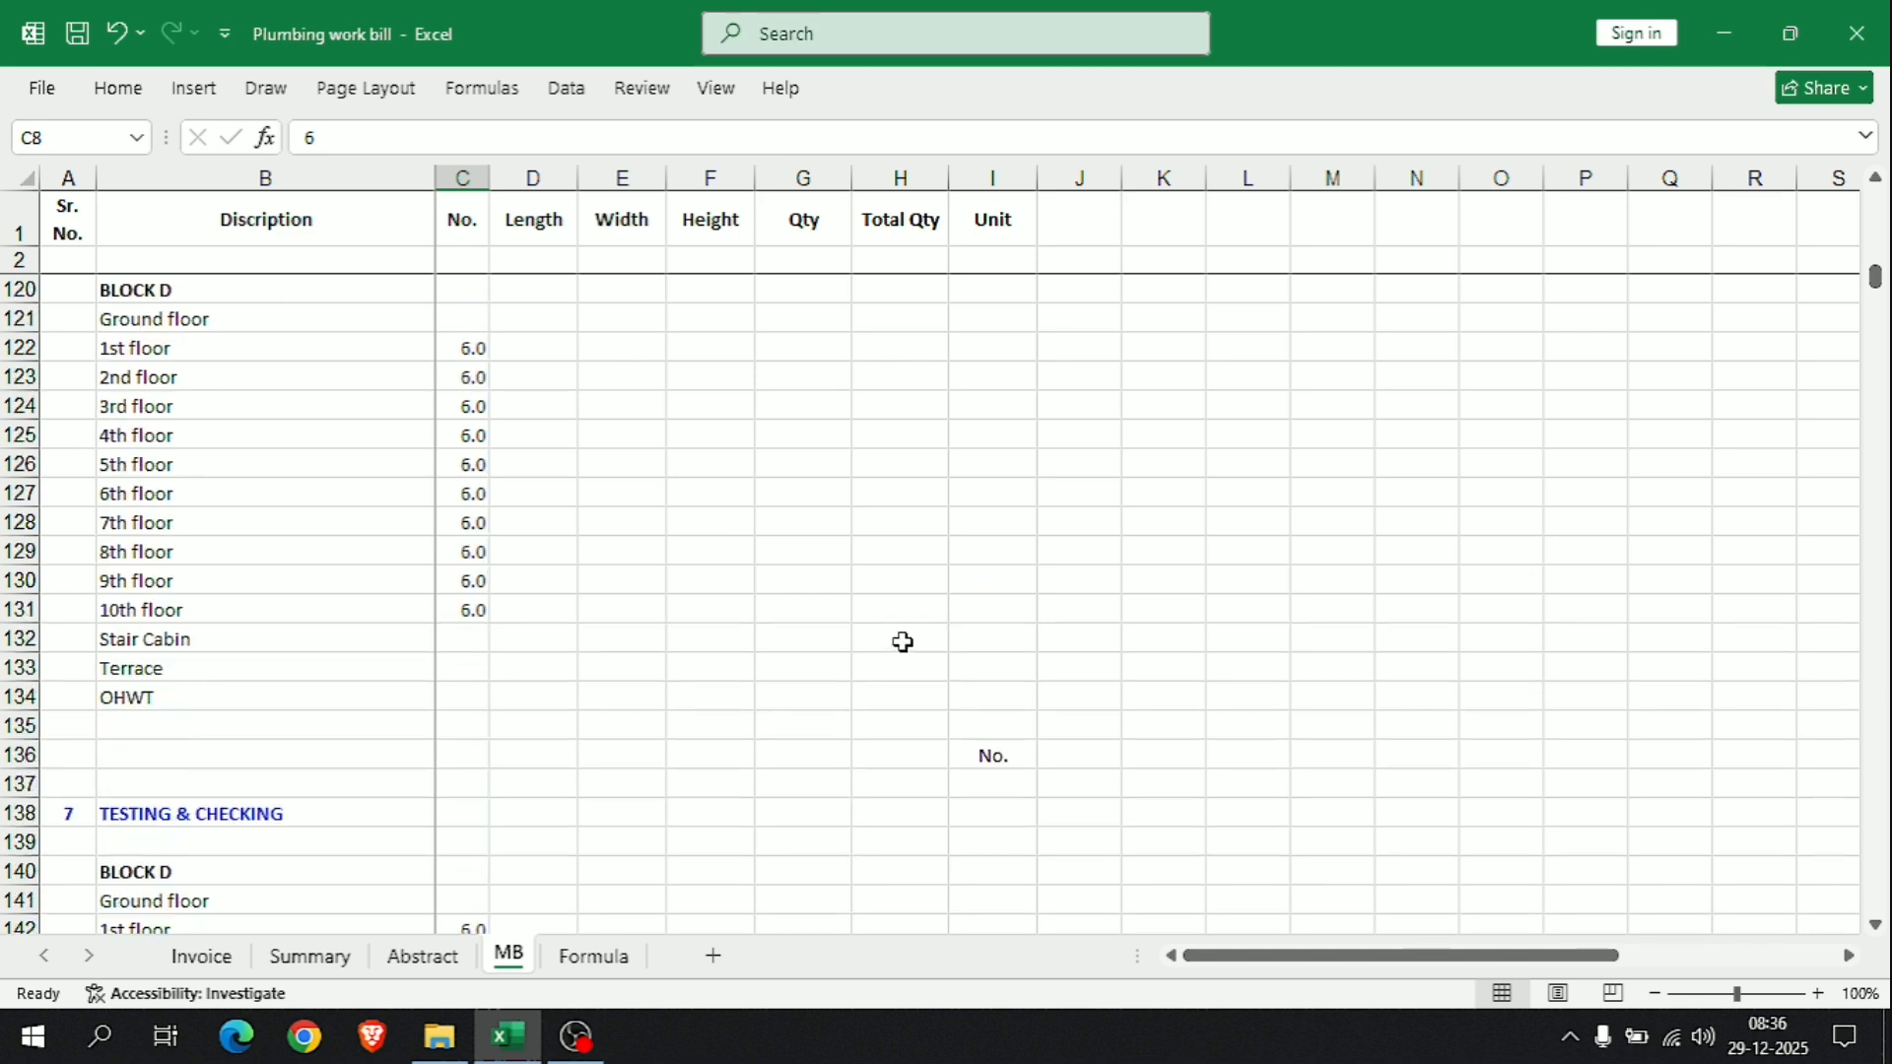
{"action": "scroll", "coordinate": [903, 642], "scroll_direction": "up", "scroll_amount": 11}
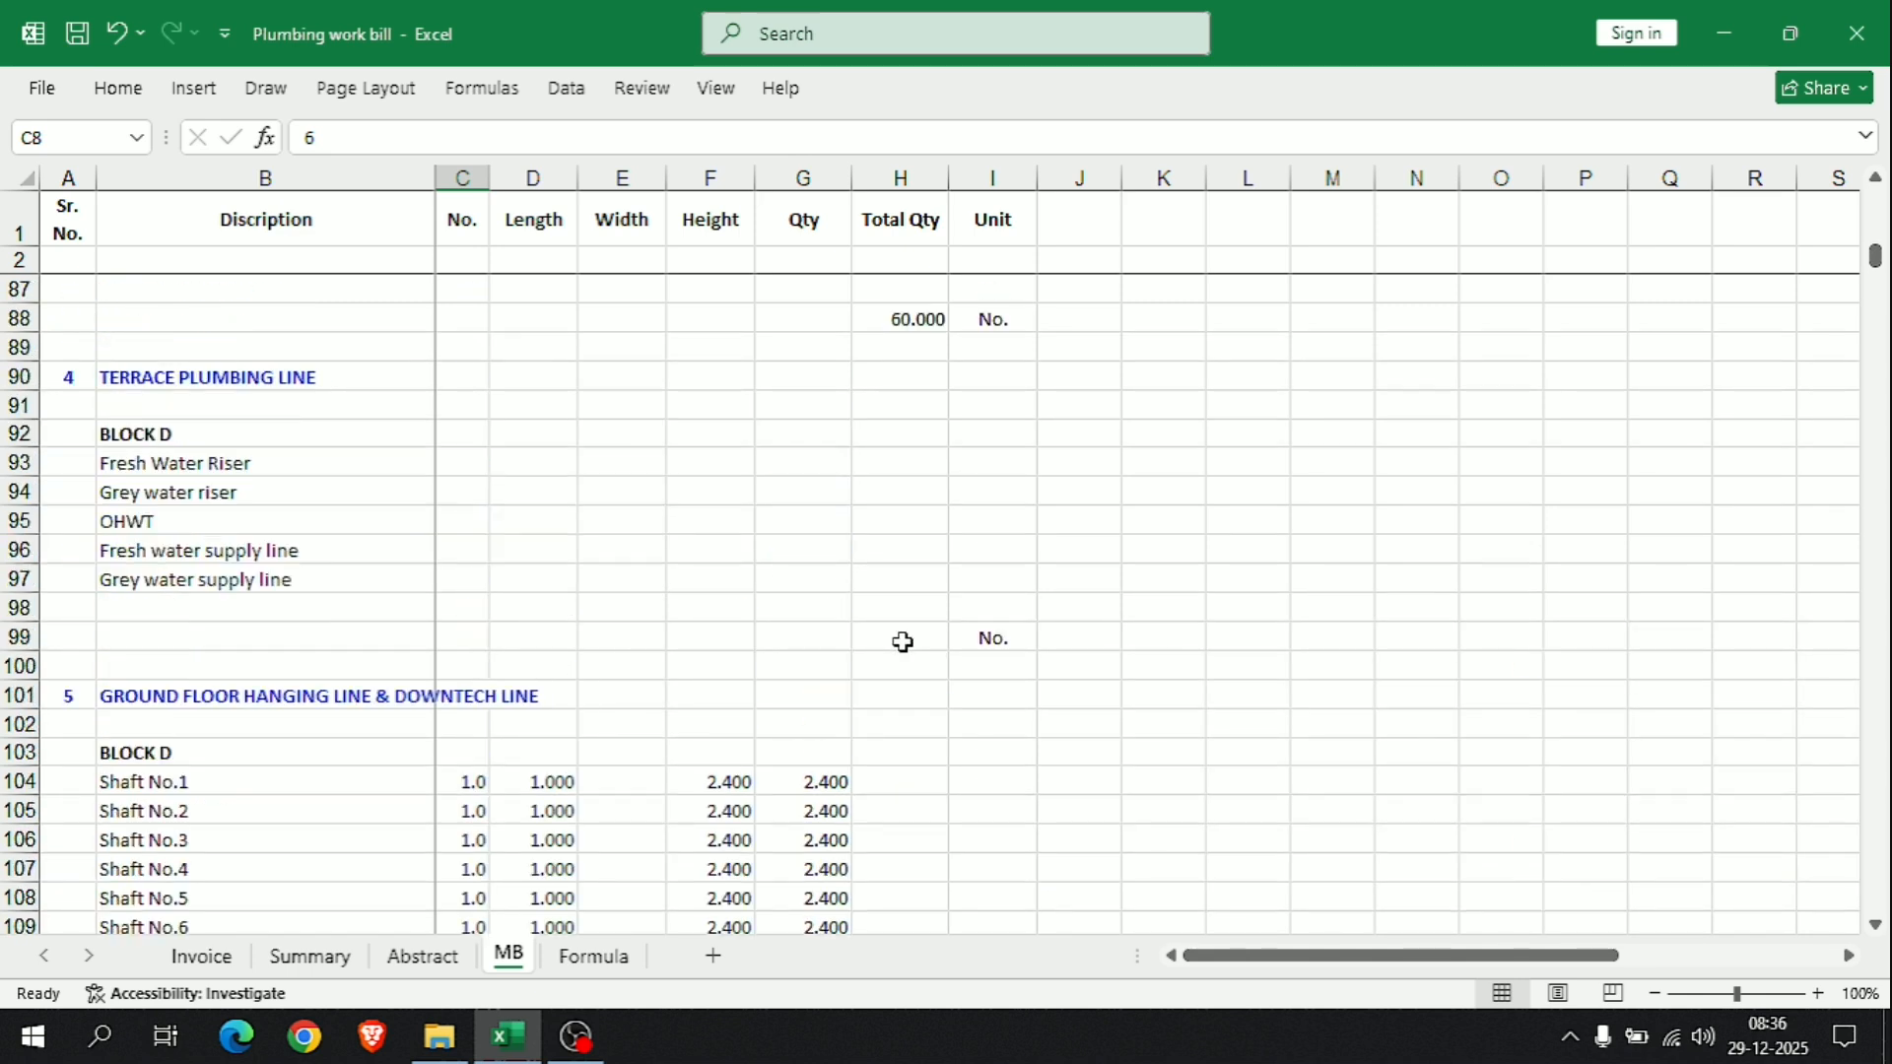
{"action": "scroll", "coordinate": [902, 642], "scroll_direction": "up", "scroll_amount": 14}
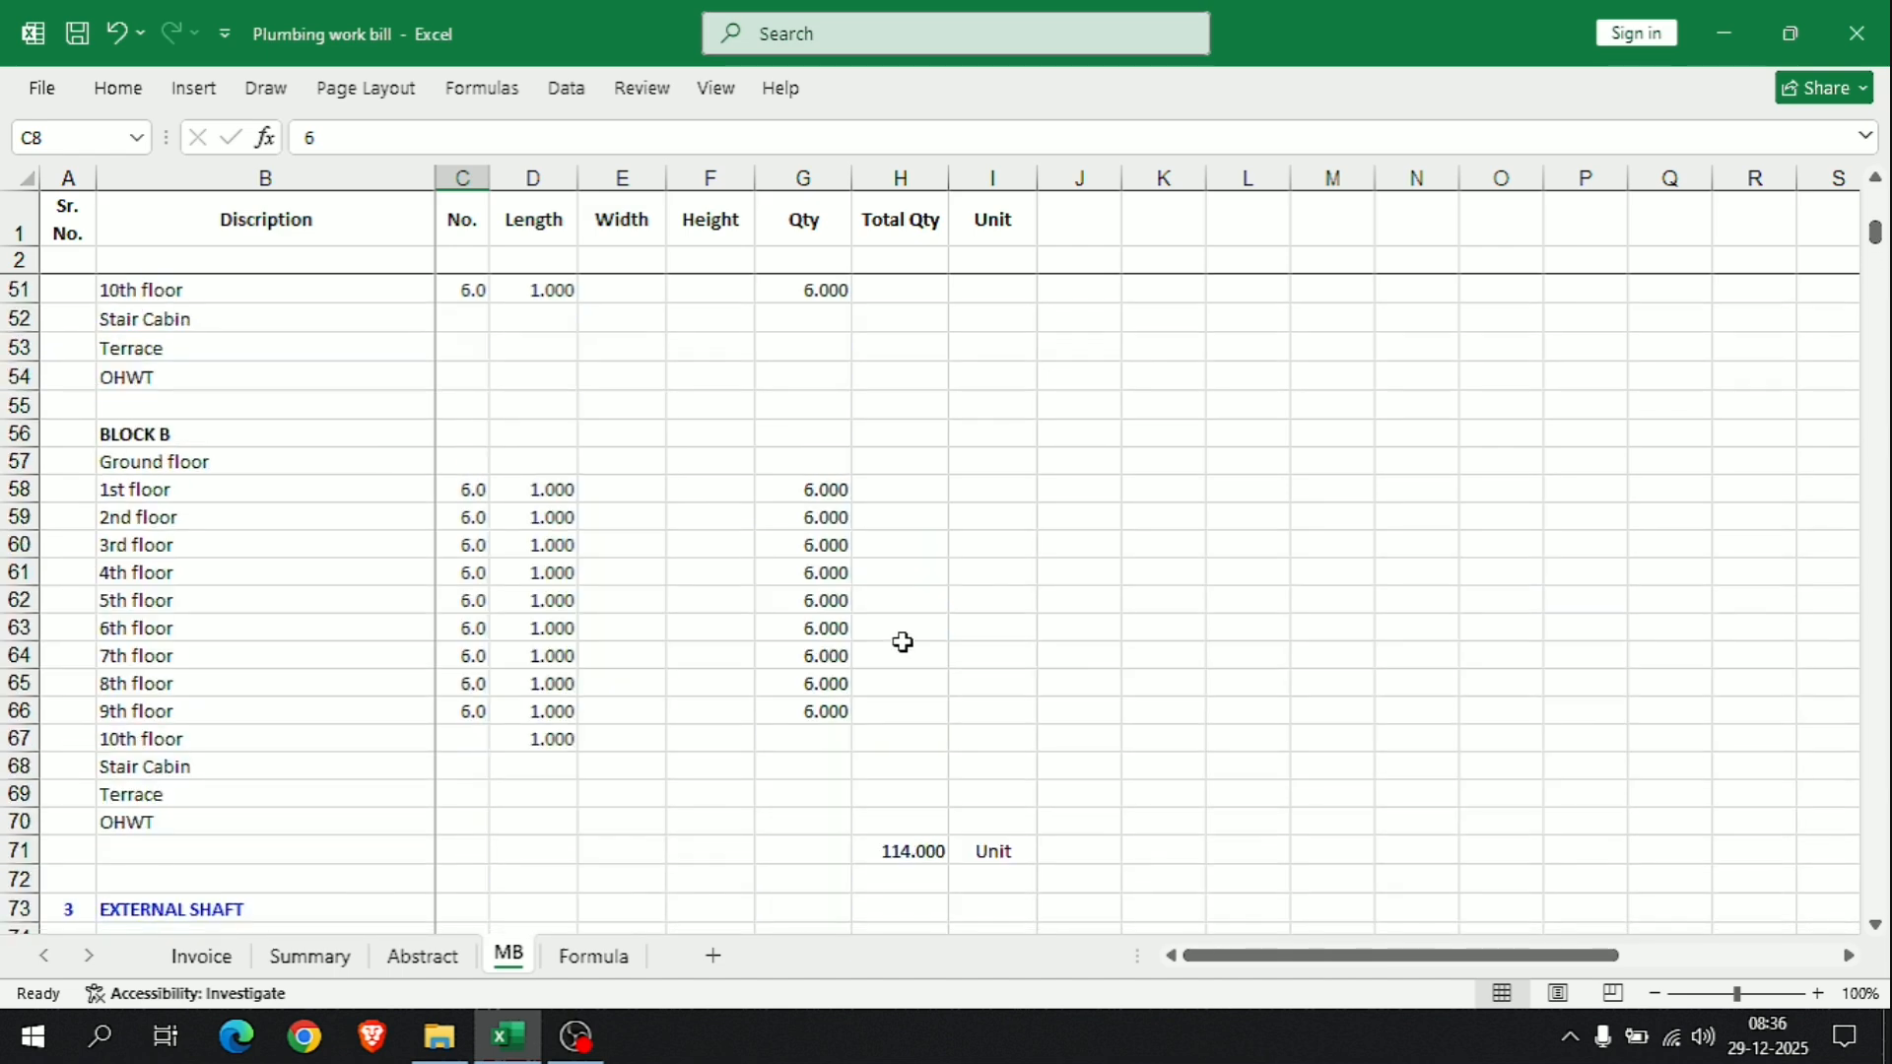
{"action": "scroll", "coordinate": [808, 693], "scroll_direction": "up", "scroll_amount": 5}
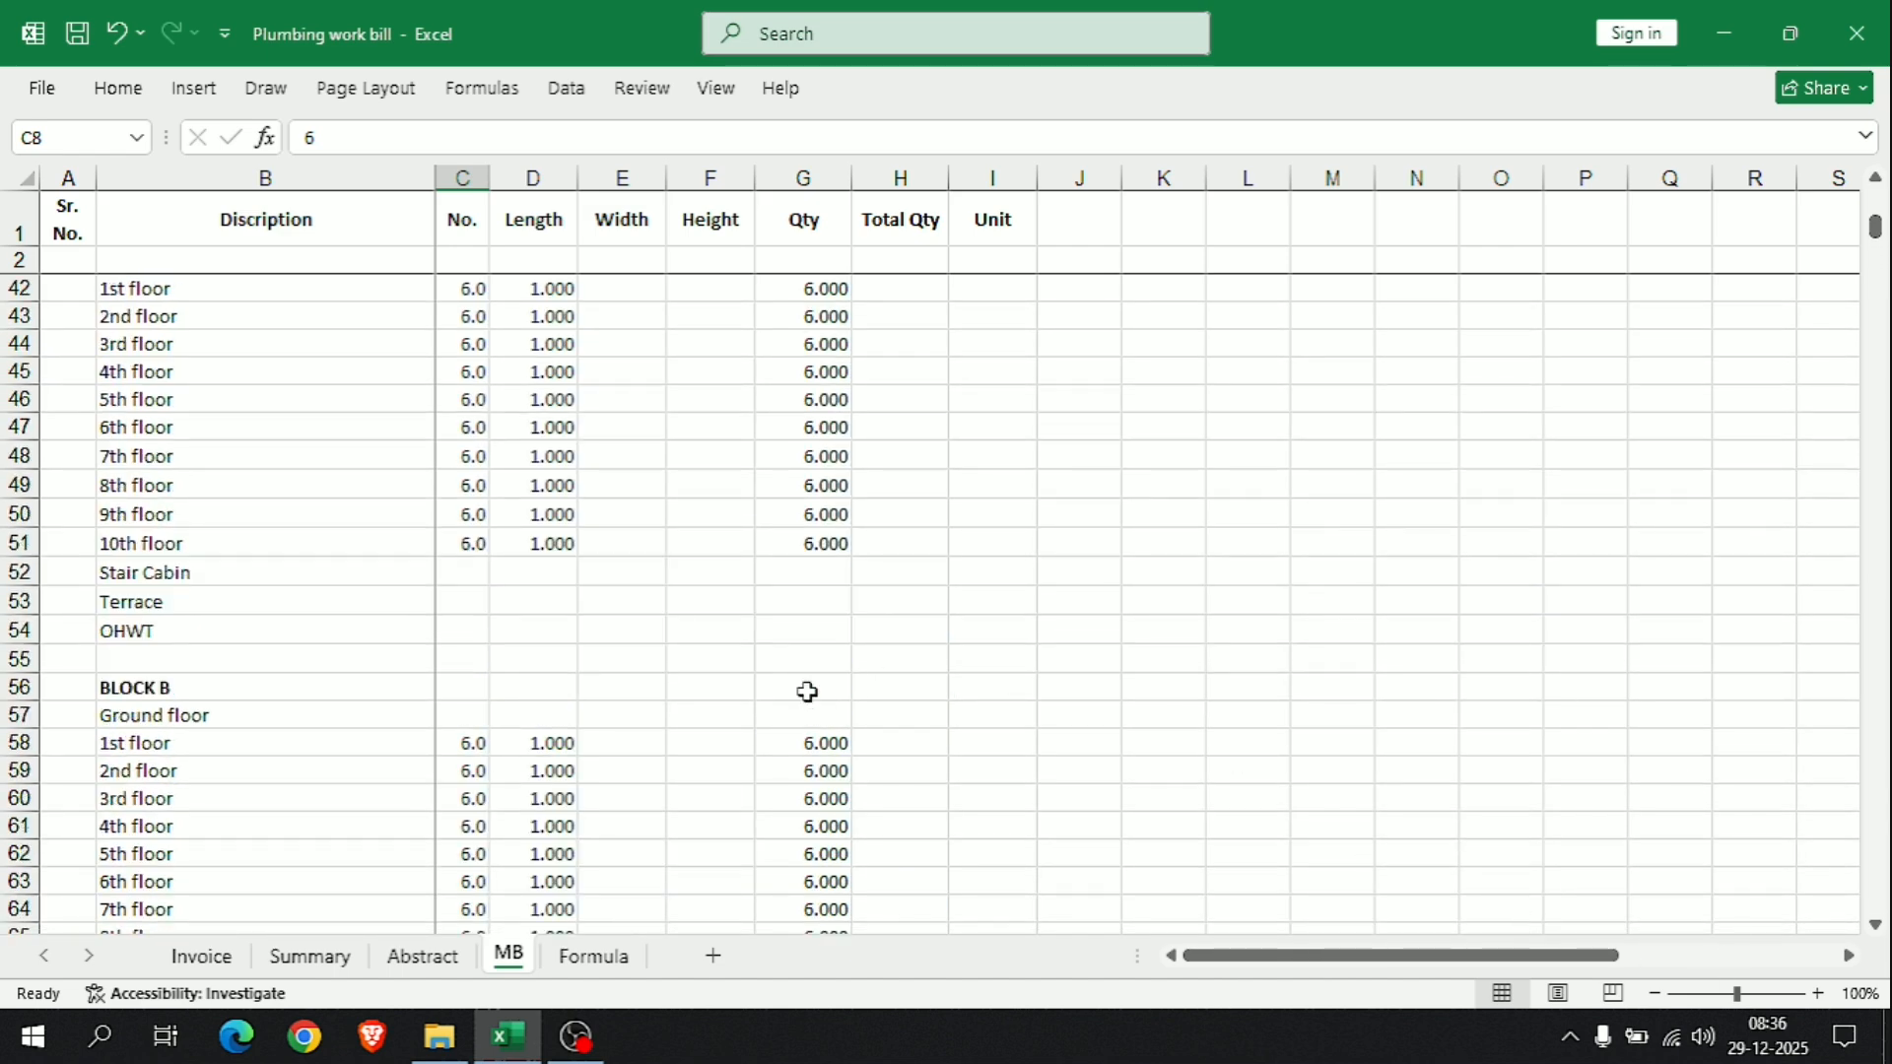
{"action": "scroll", "coordinate": [808, 693], "scroll_direction": "up", "scroll_amount": 9}
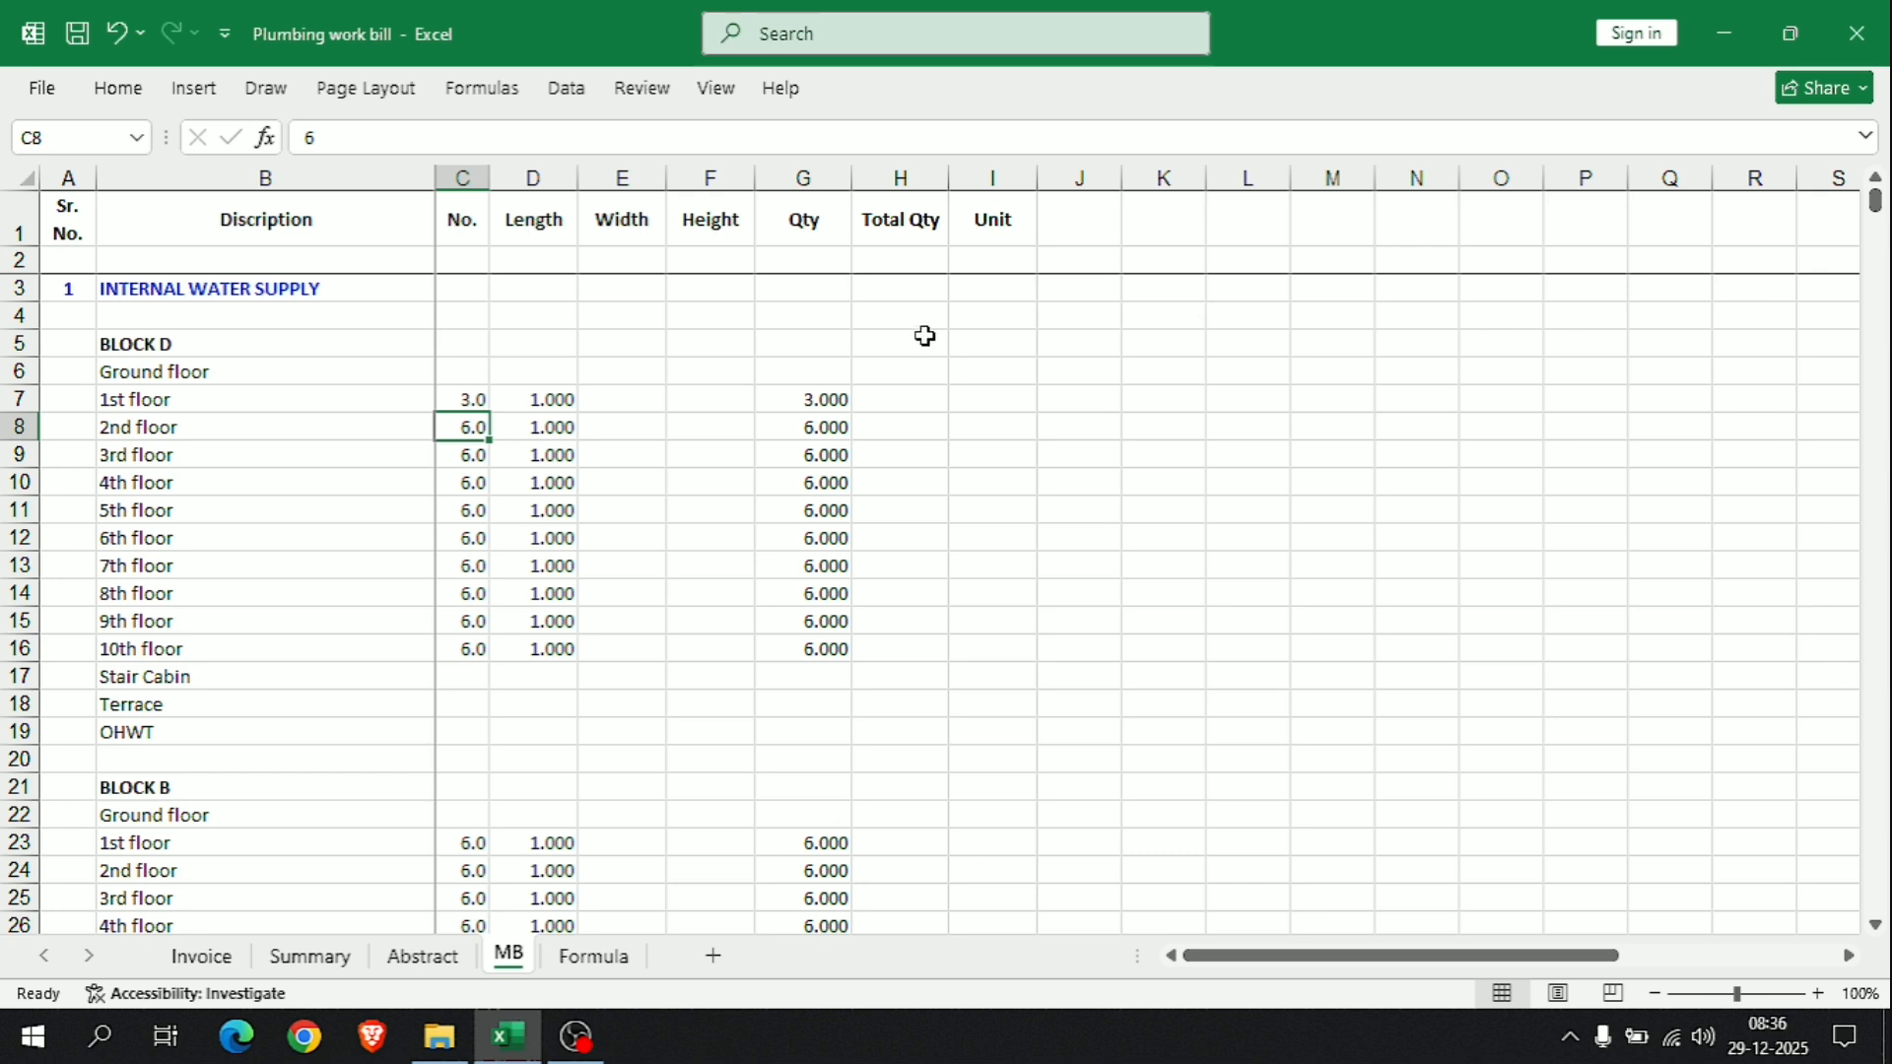
{"action": "left_click", "coordinate": [829, 347]}
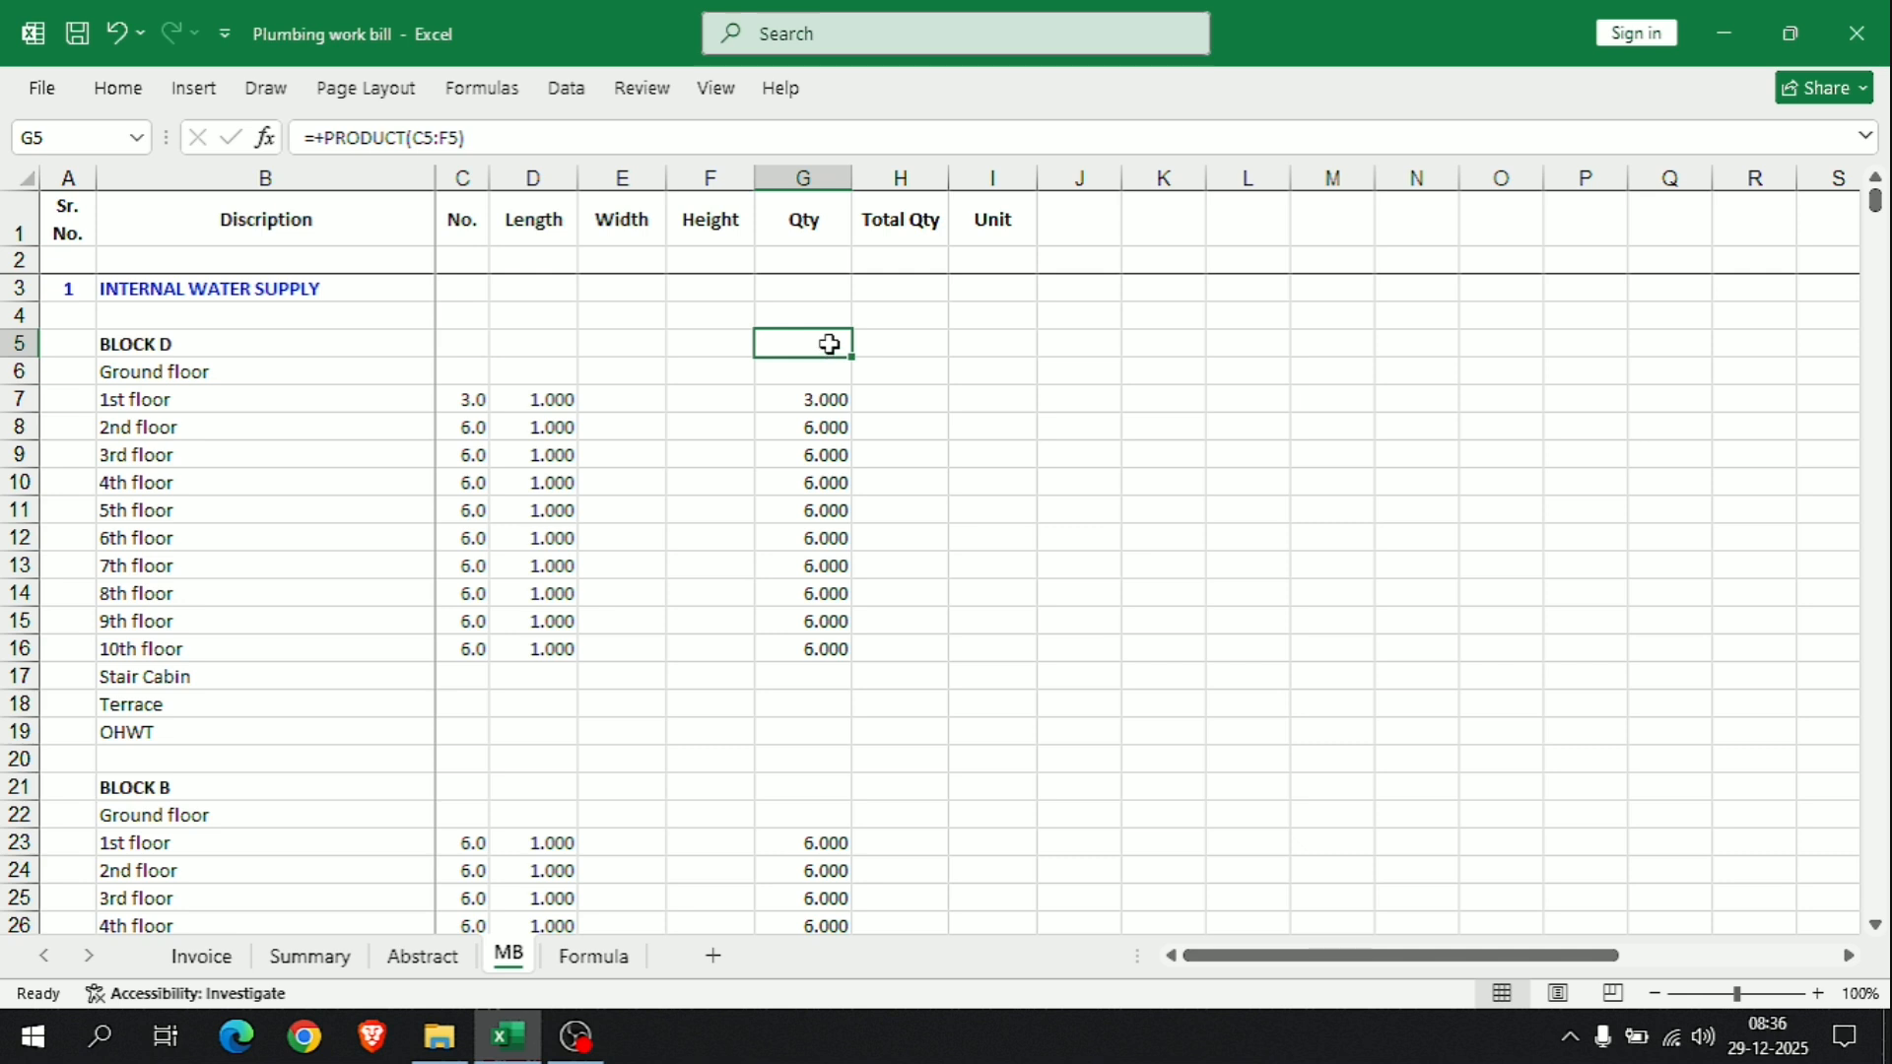
{"action": "double_click", "coordinate": [829, 344]}
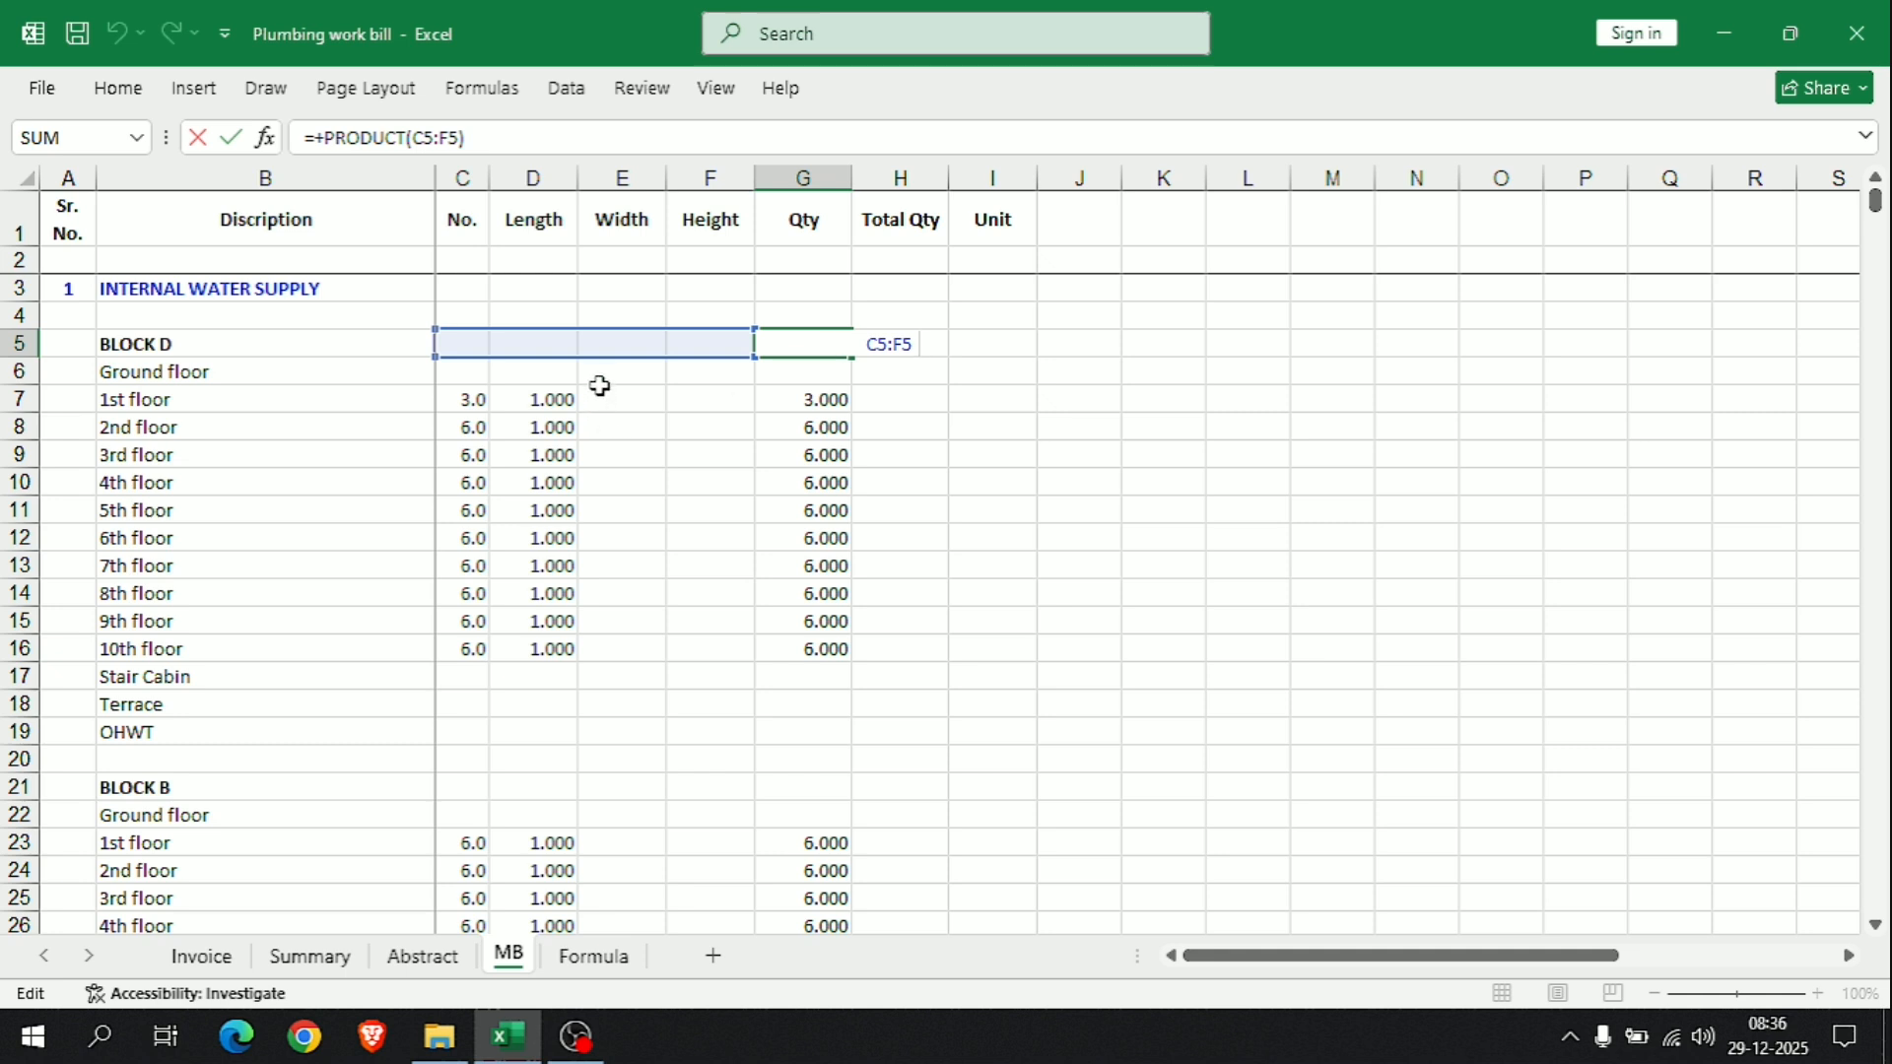
{"action": "left_click", "coordinate": [705, 427]}
Step: Re-enter 1 as the 1st floor Length for Block D in D7
{"action": "left_click", "coordinate": [539, 406]}
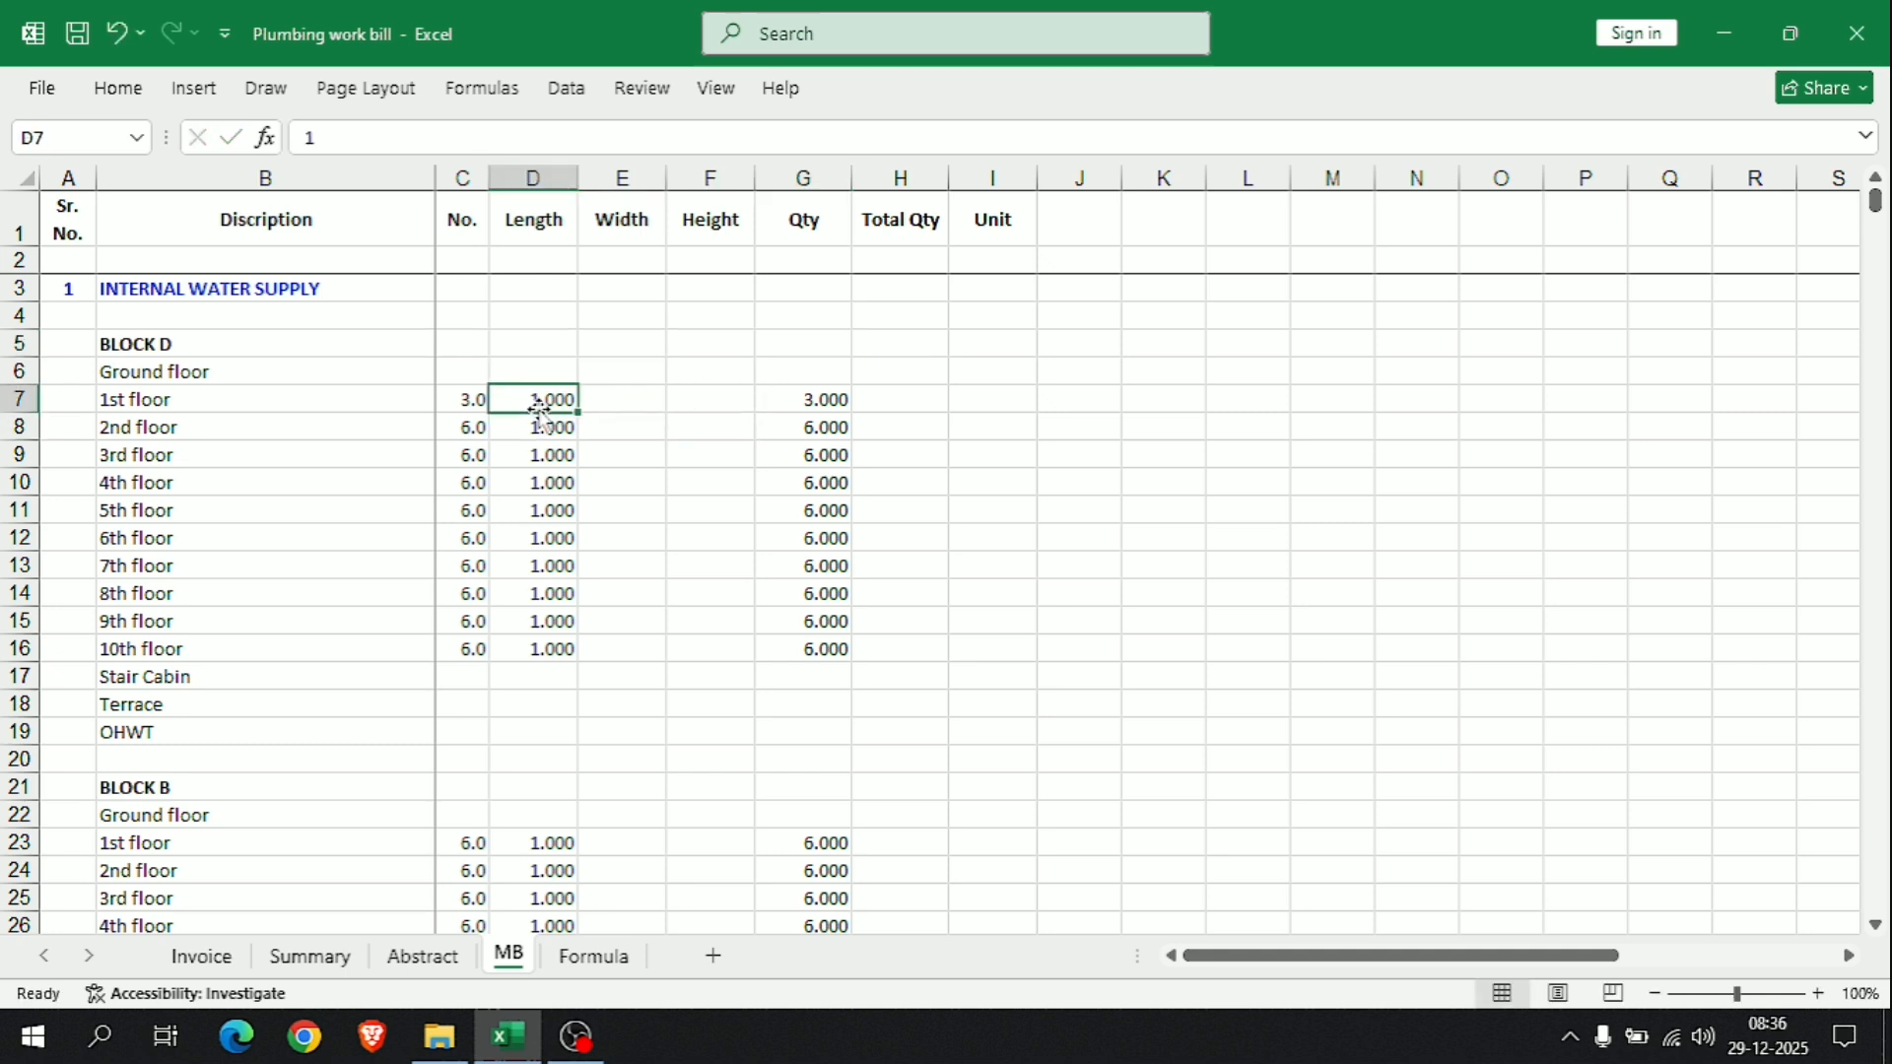
{"action": "key", "text": "Delete"}
{"action": "type", "text": "1"}
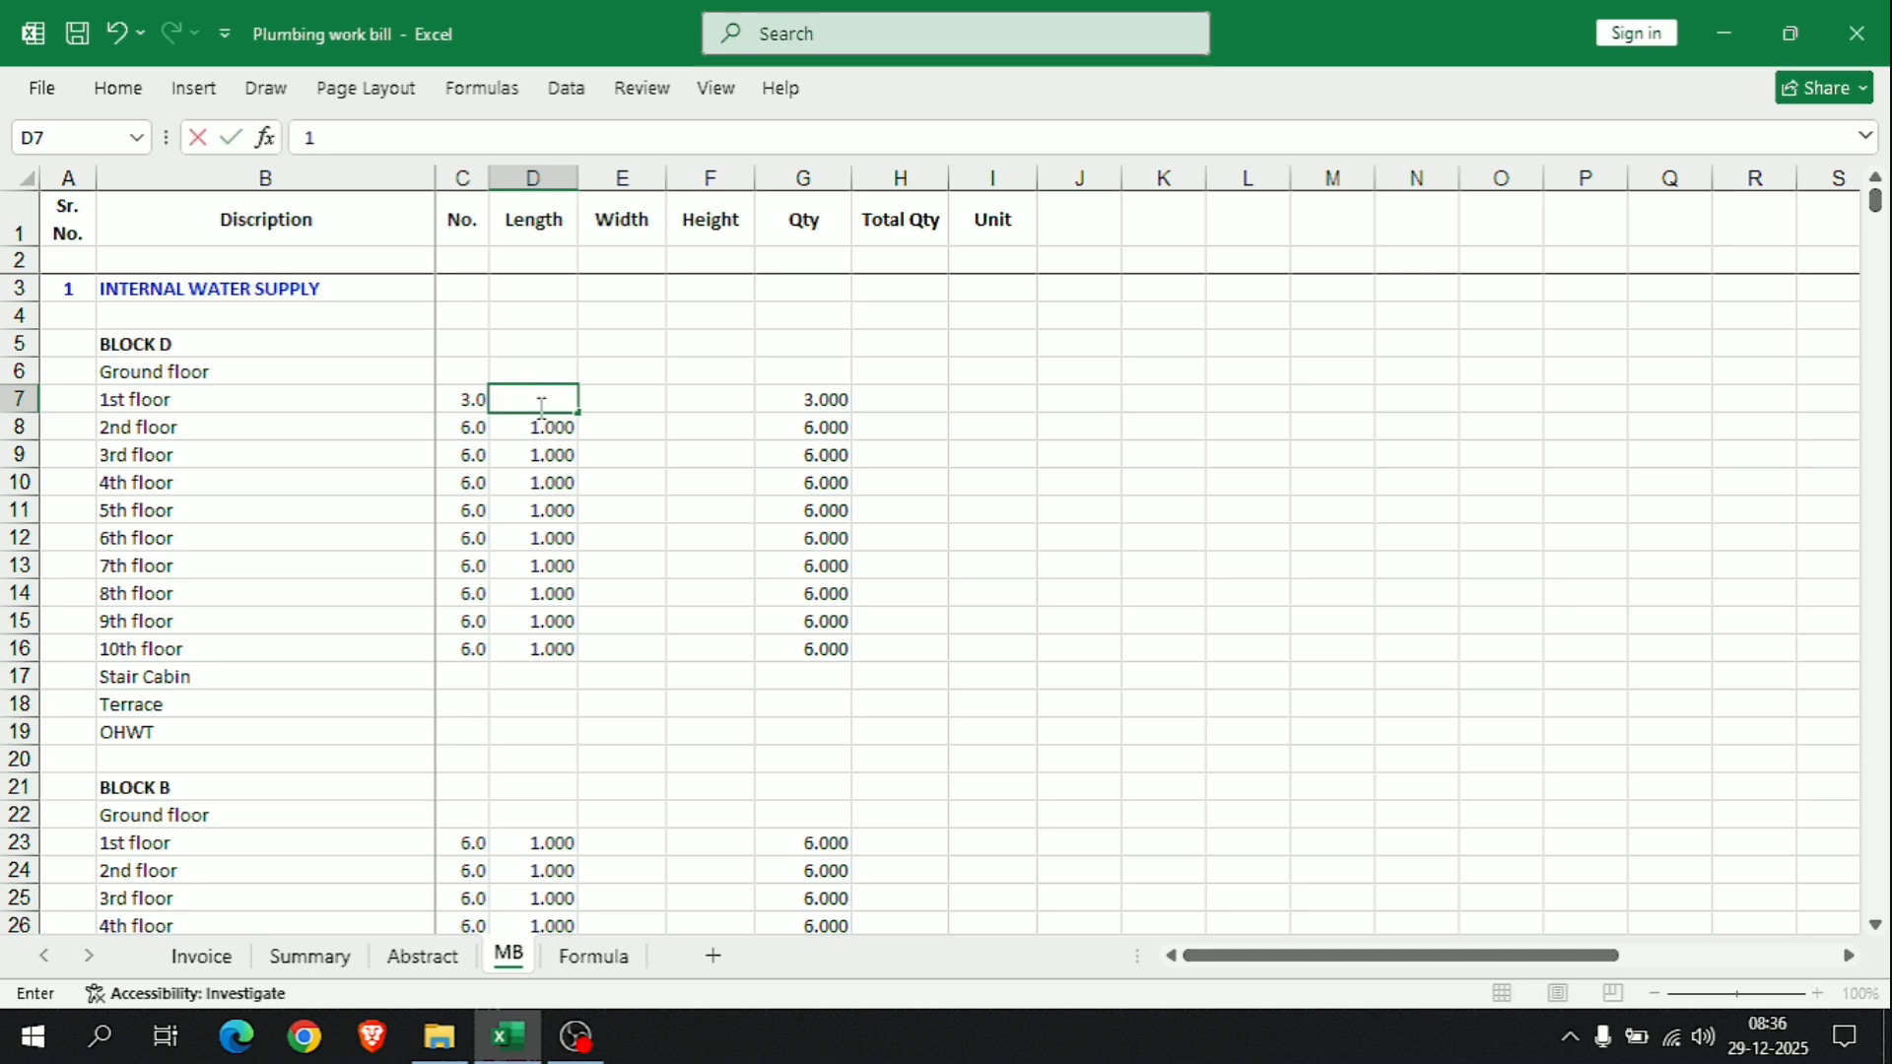
{"action": "key", "text": "Return"}
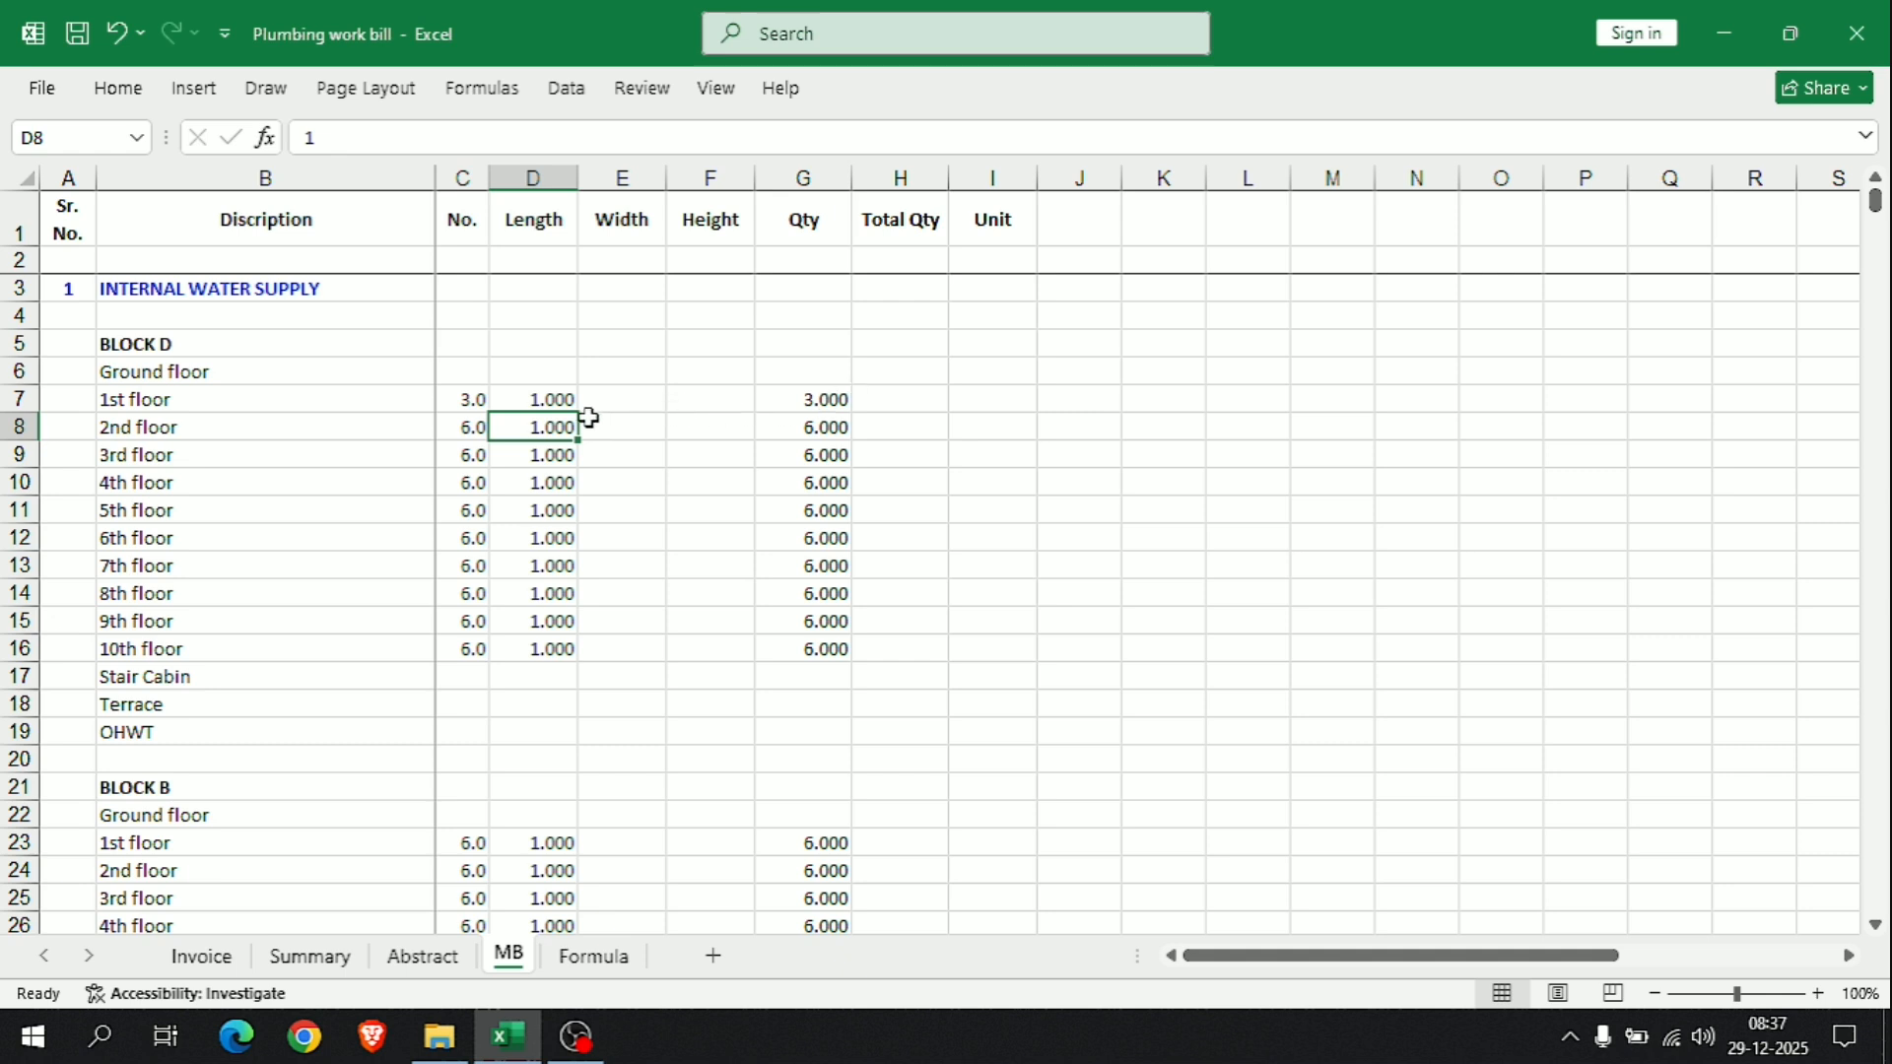
Step: Check the 1st floor Qty formula in G7 and the range summed by the Total Qty formula in H36
{"action": "left_click", "coordinate": [832, 399]}
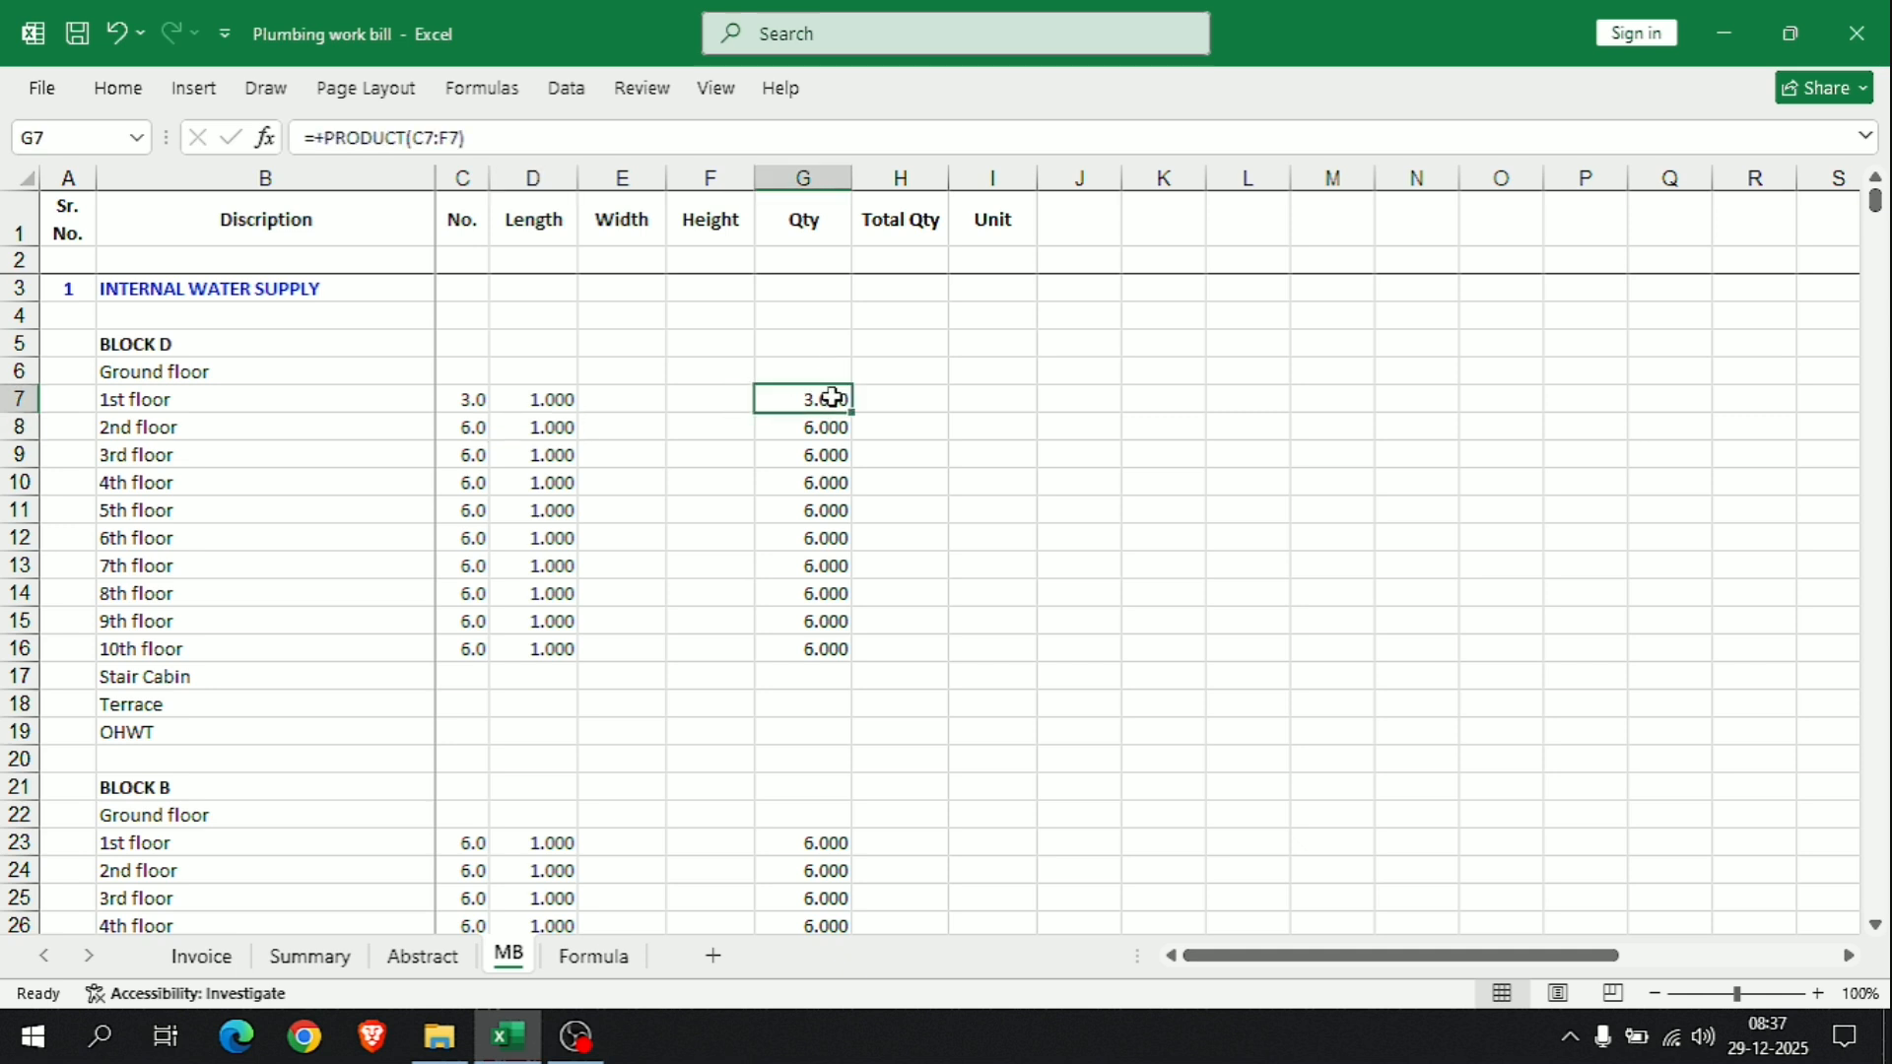
{"action": "scroll", "coordinate": [866, 575], "scroll_direction": "down", "scroll_amount": 7}
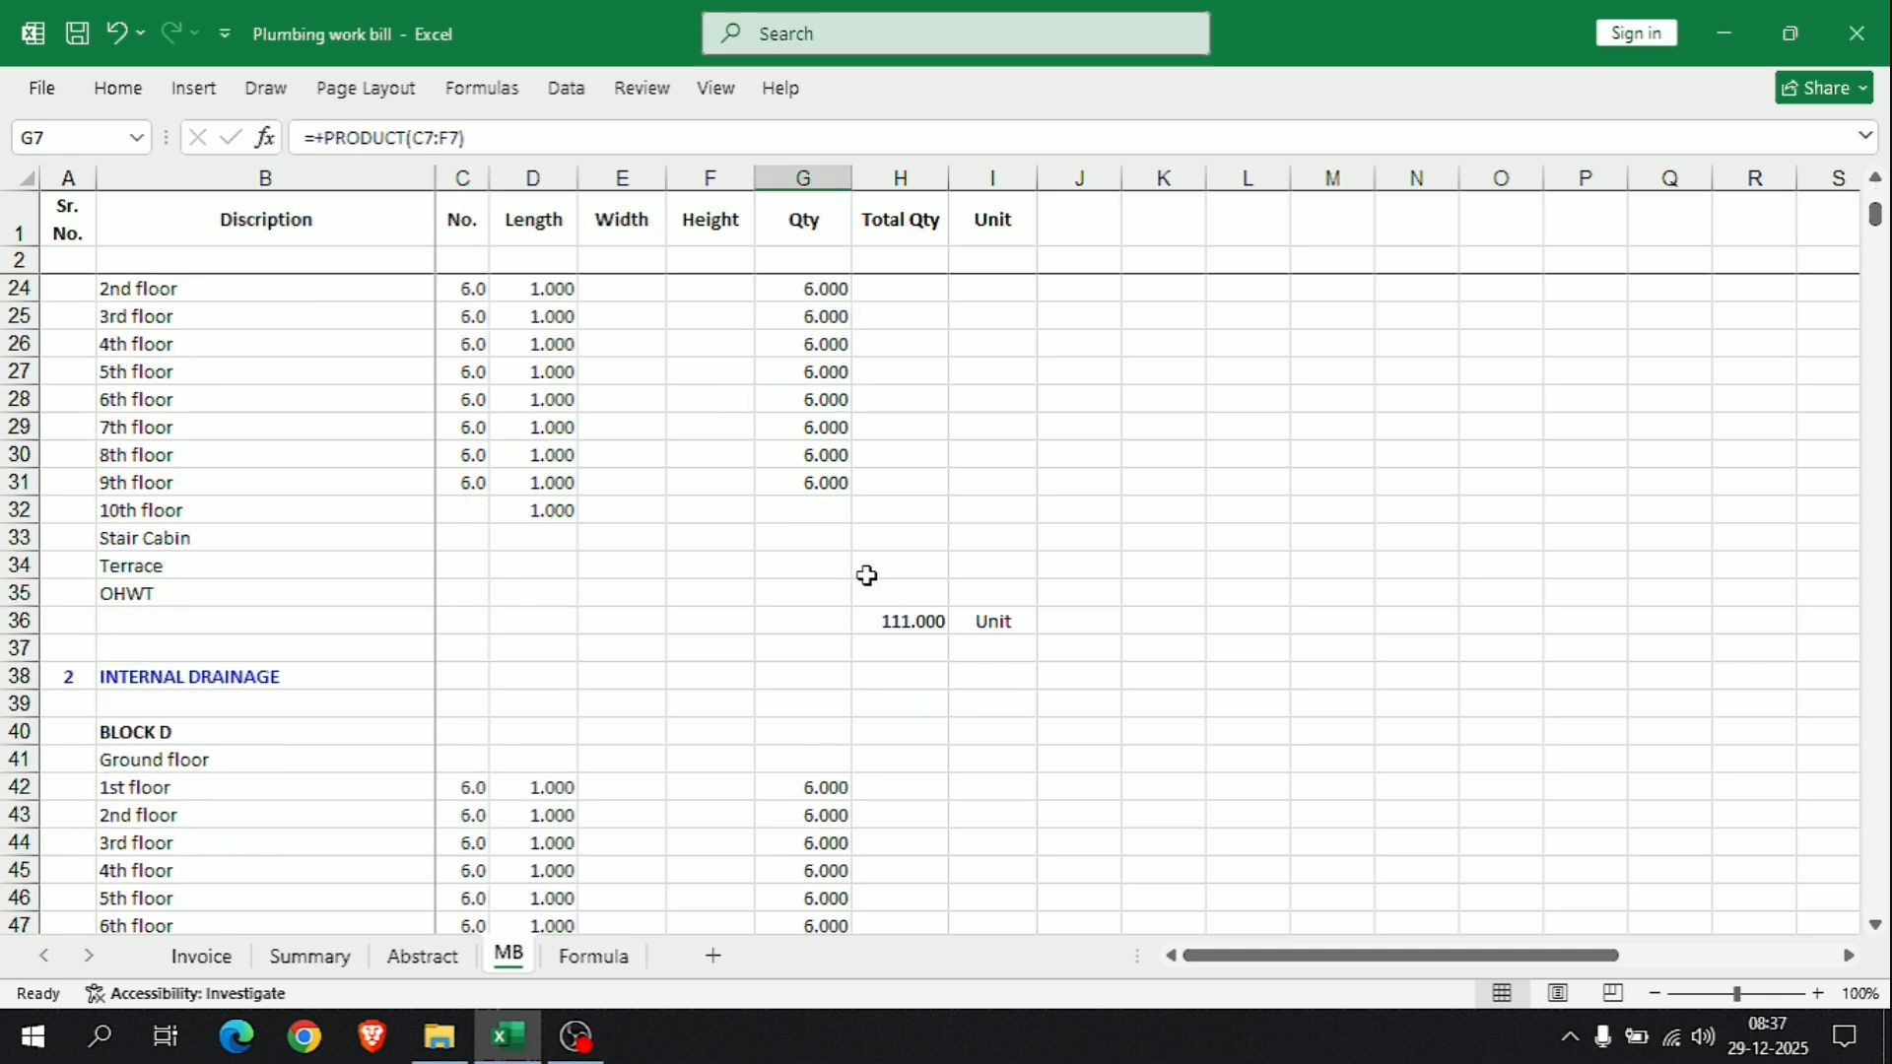
{"action": "left_click", "coordinate": [910, 627]}
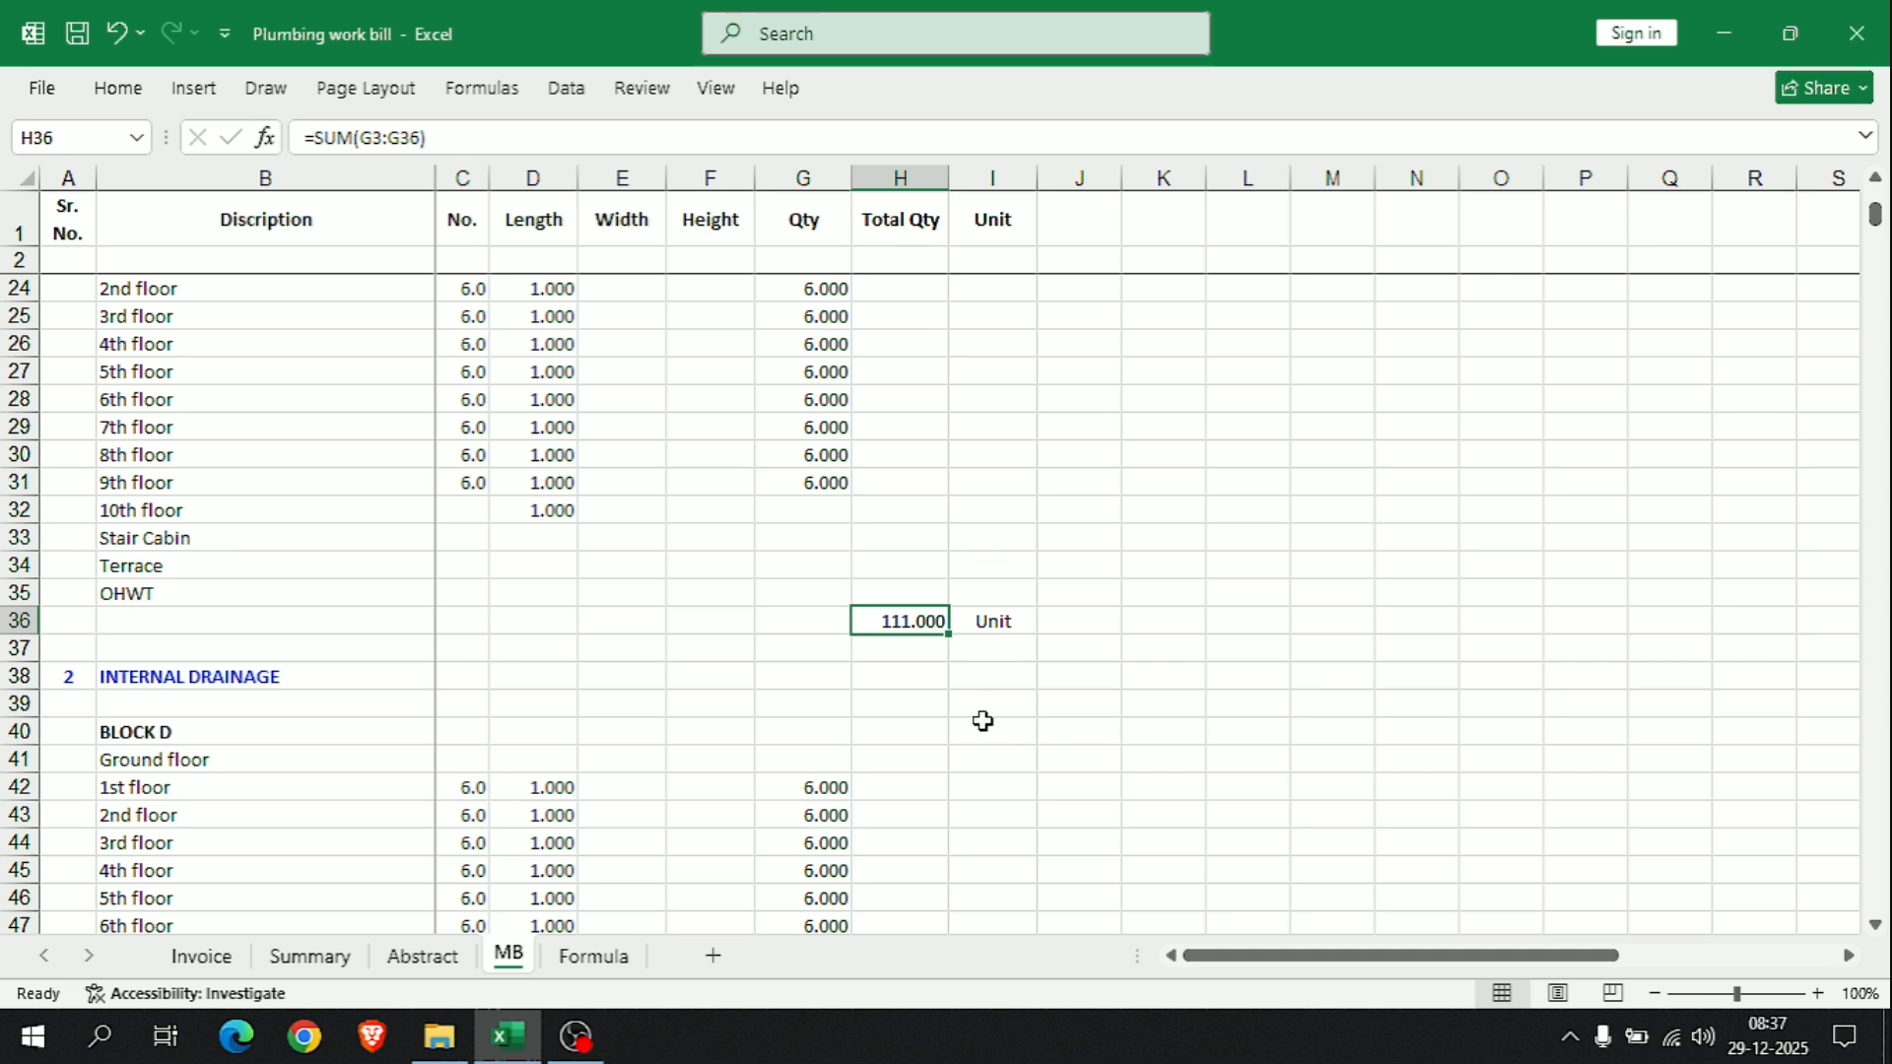
{"action": "key", "text": "F2"}
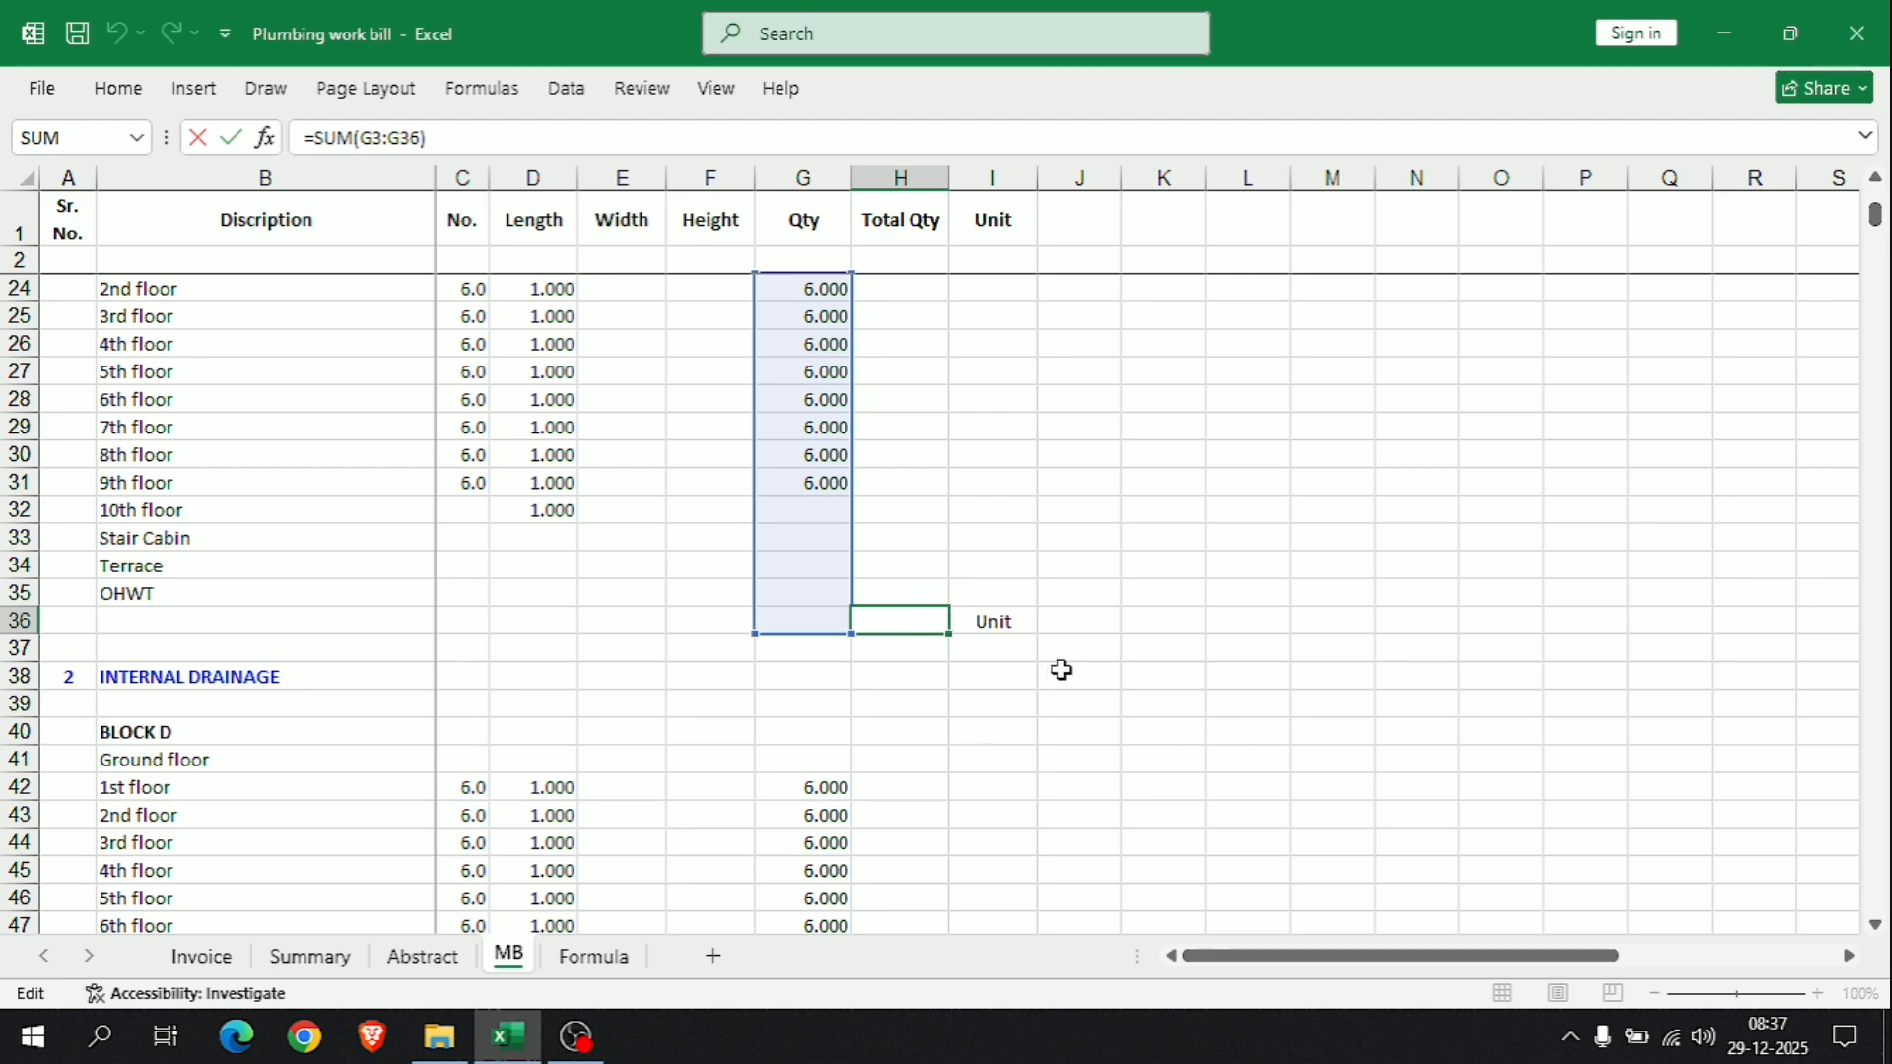
{"action": "scroll", "coordinate": [1062, 670], "scroll_direction": "up", "scroll_amount": 7}
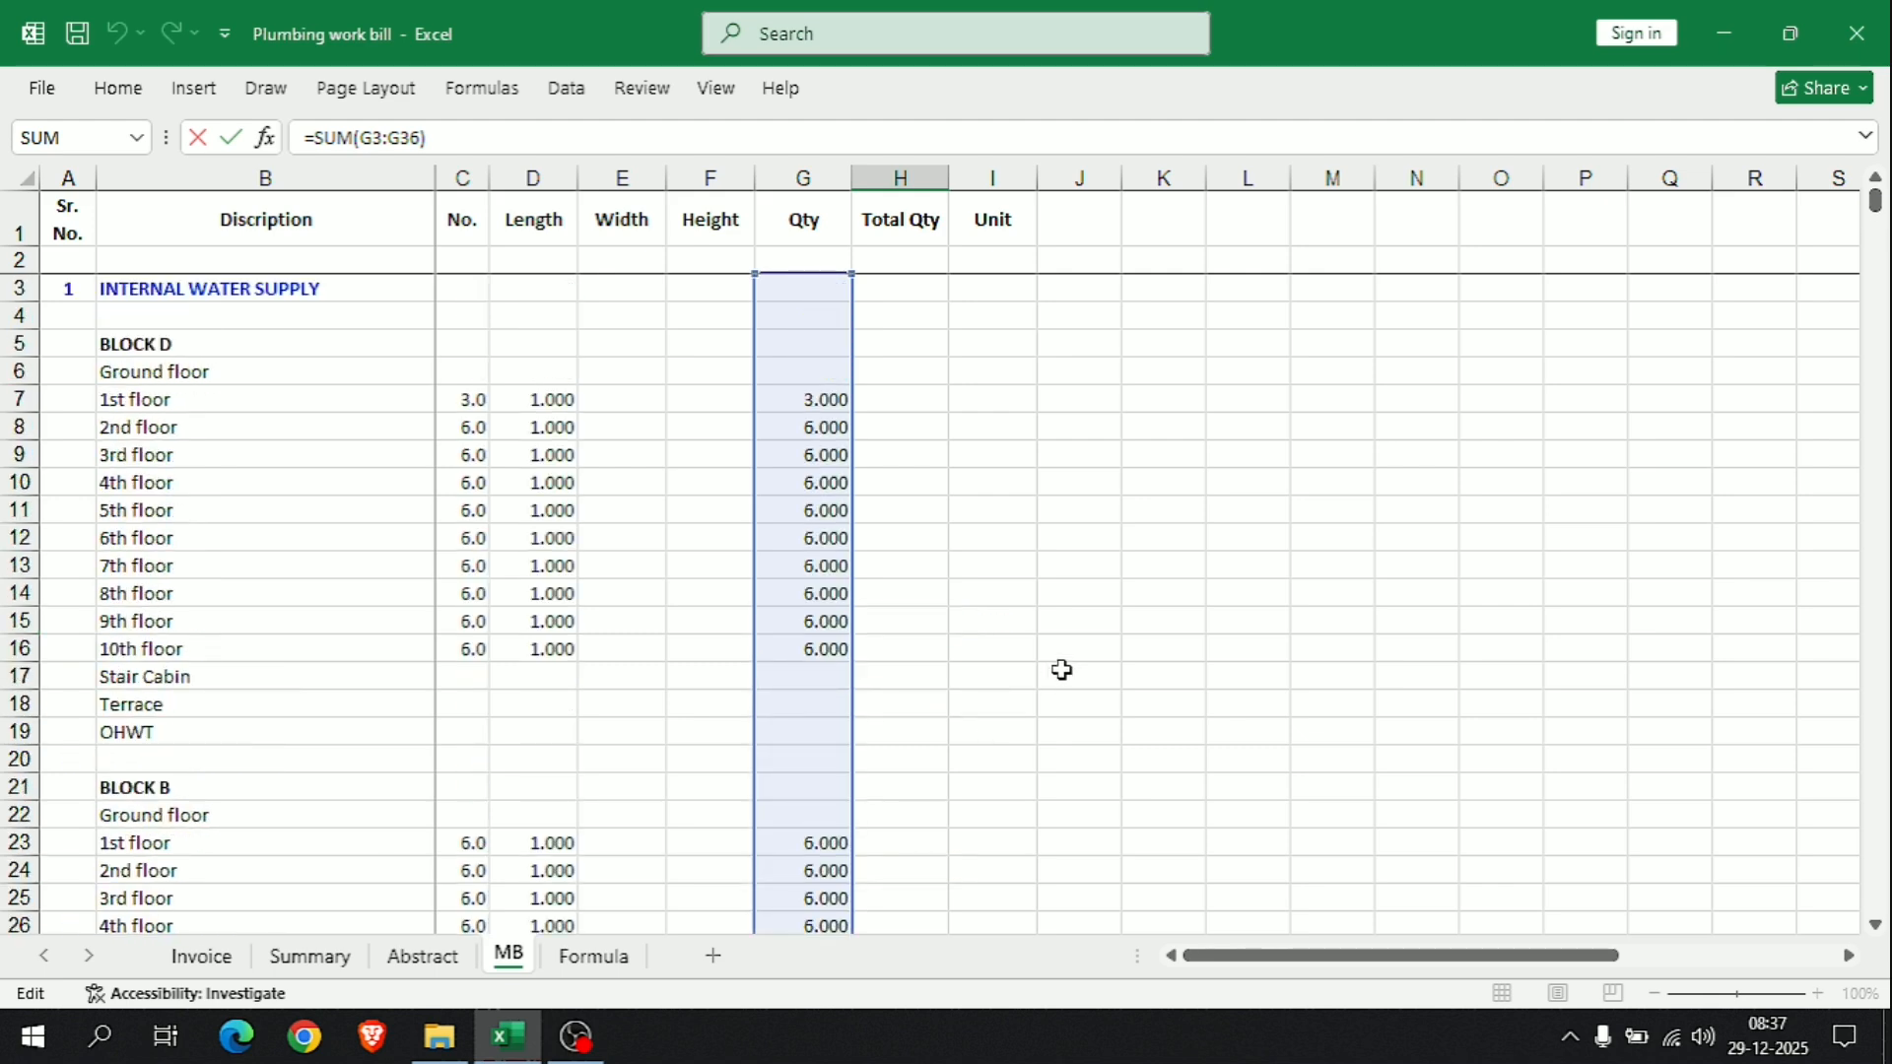
{"action": "scroll", "coordinate": [1061, 670], "scroll_direction": "down", "scroll_amount": 6}
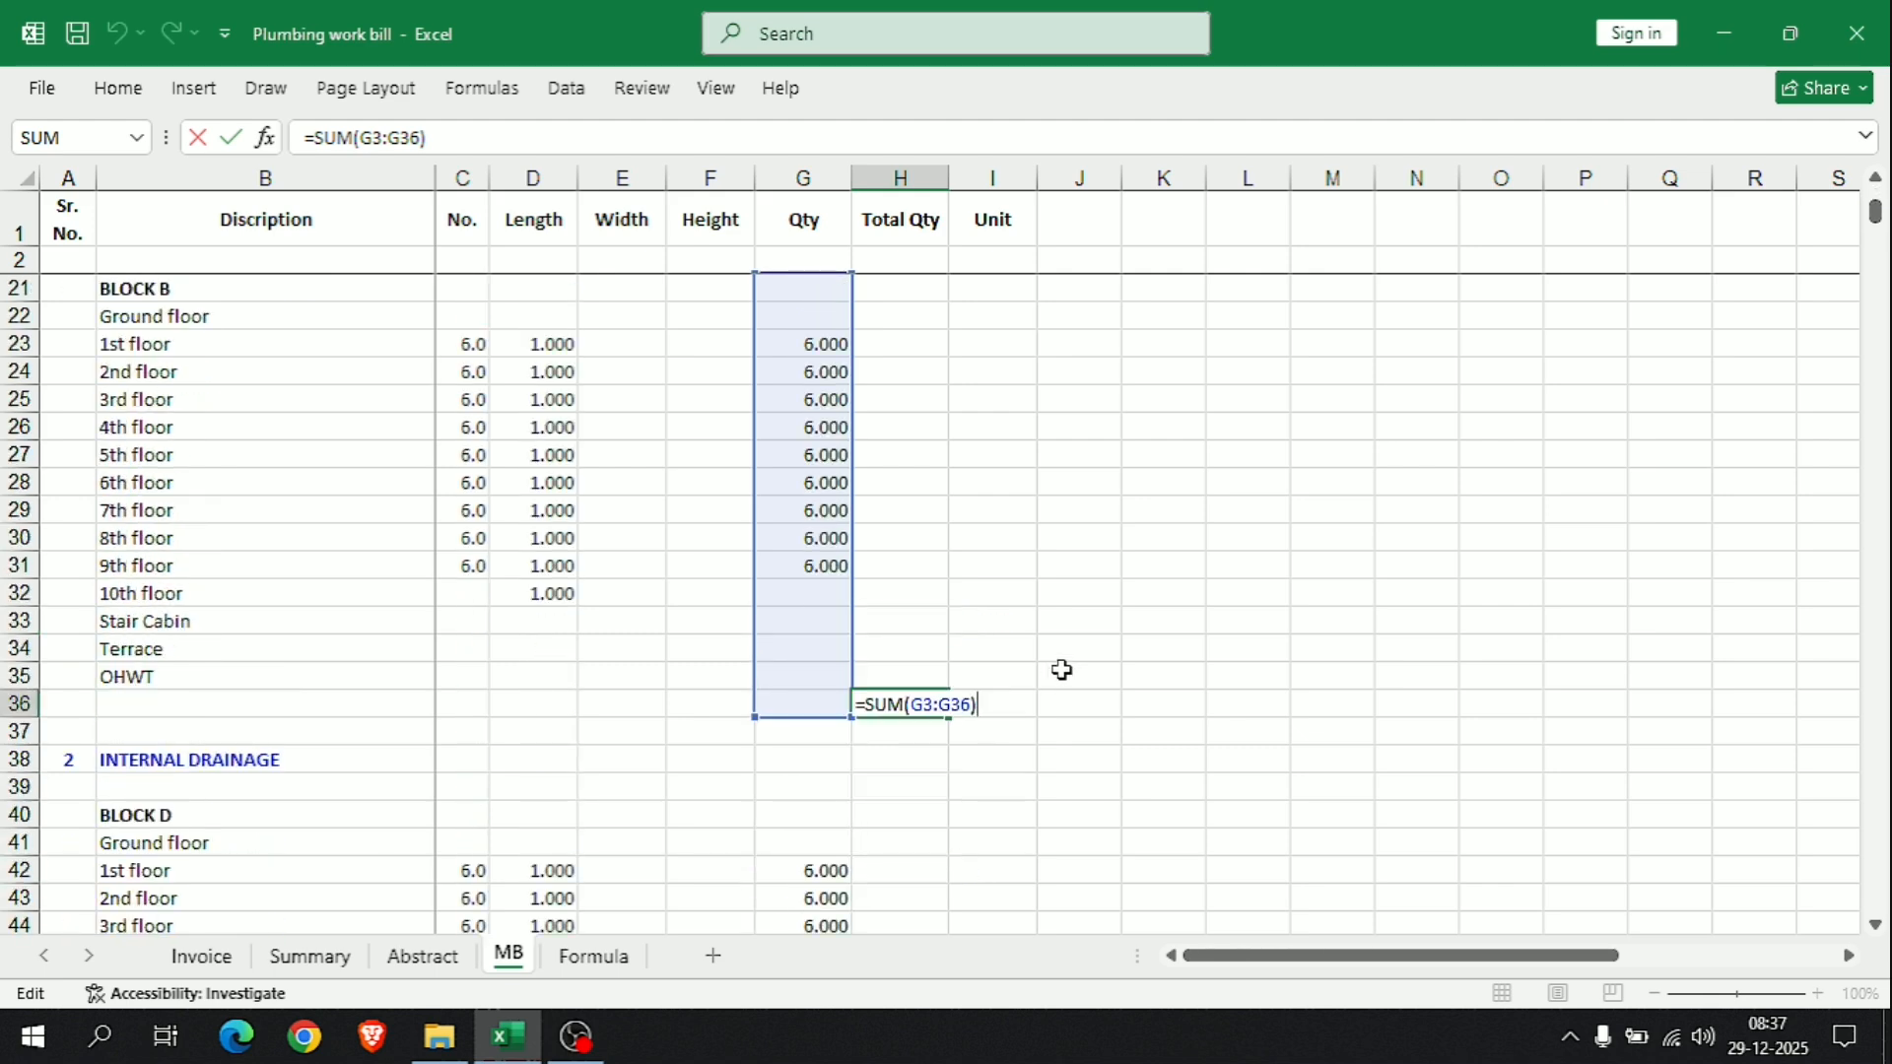
{"action": "scroll", "coordinate": [1062, 670], "scroll_direction": "down", "scroll_amount": 3}
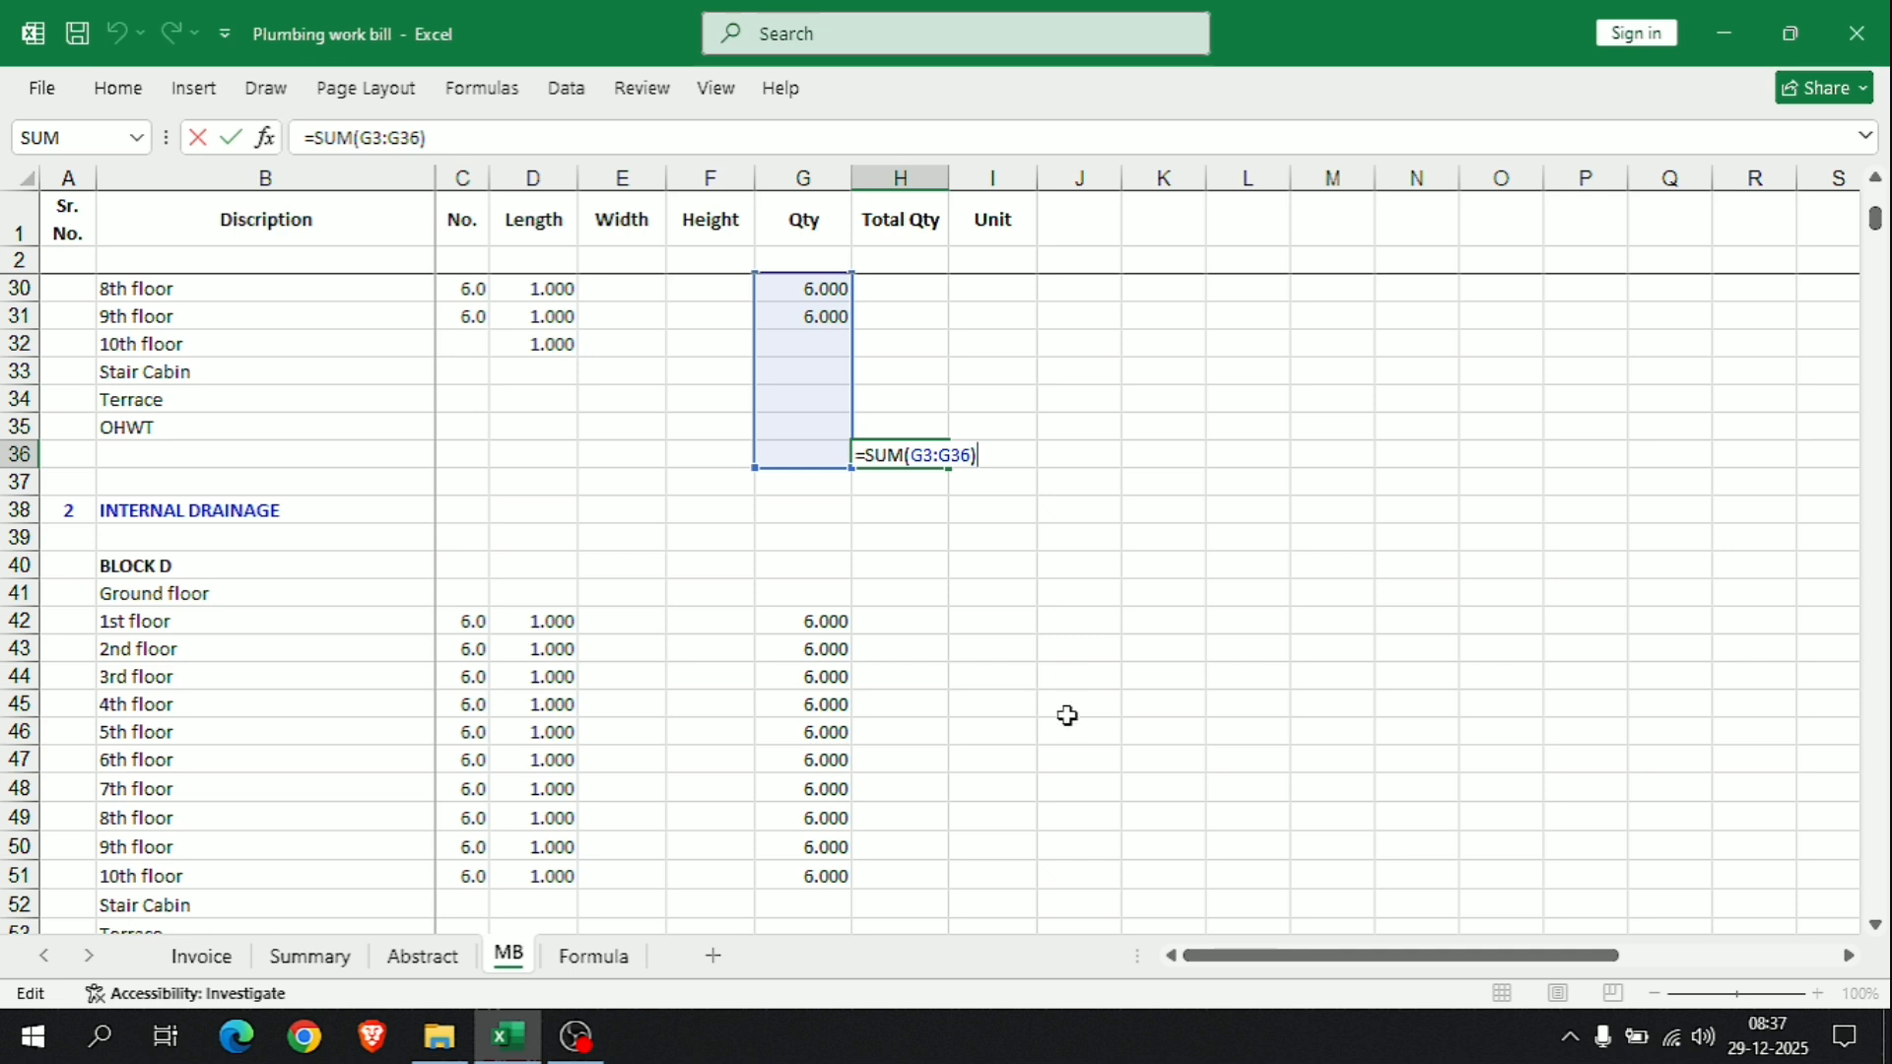
{"action": "left_click", "coordinate": [1073, 655]}
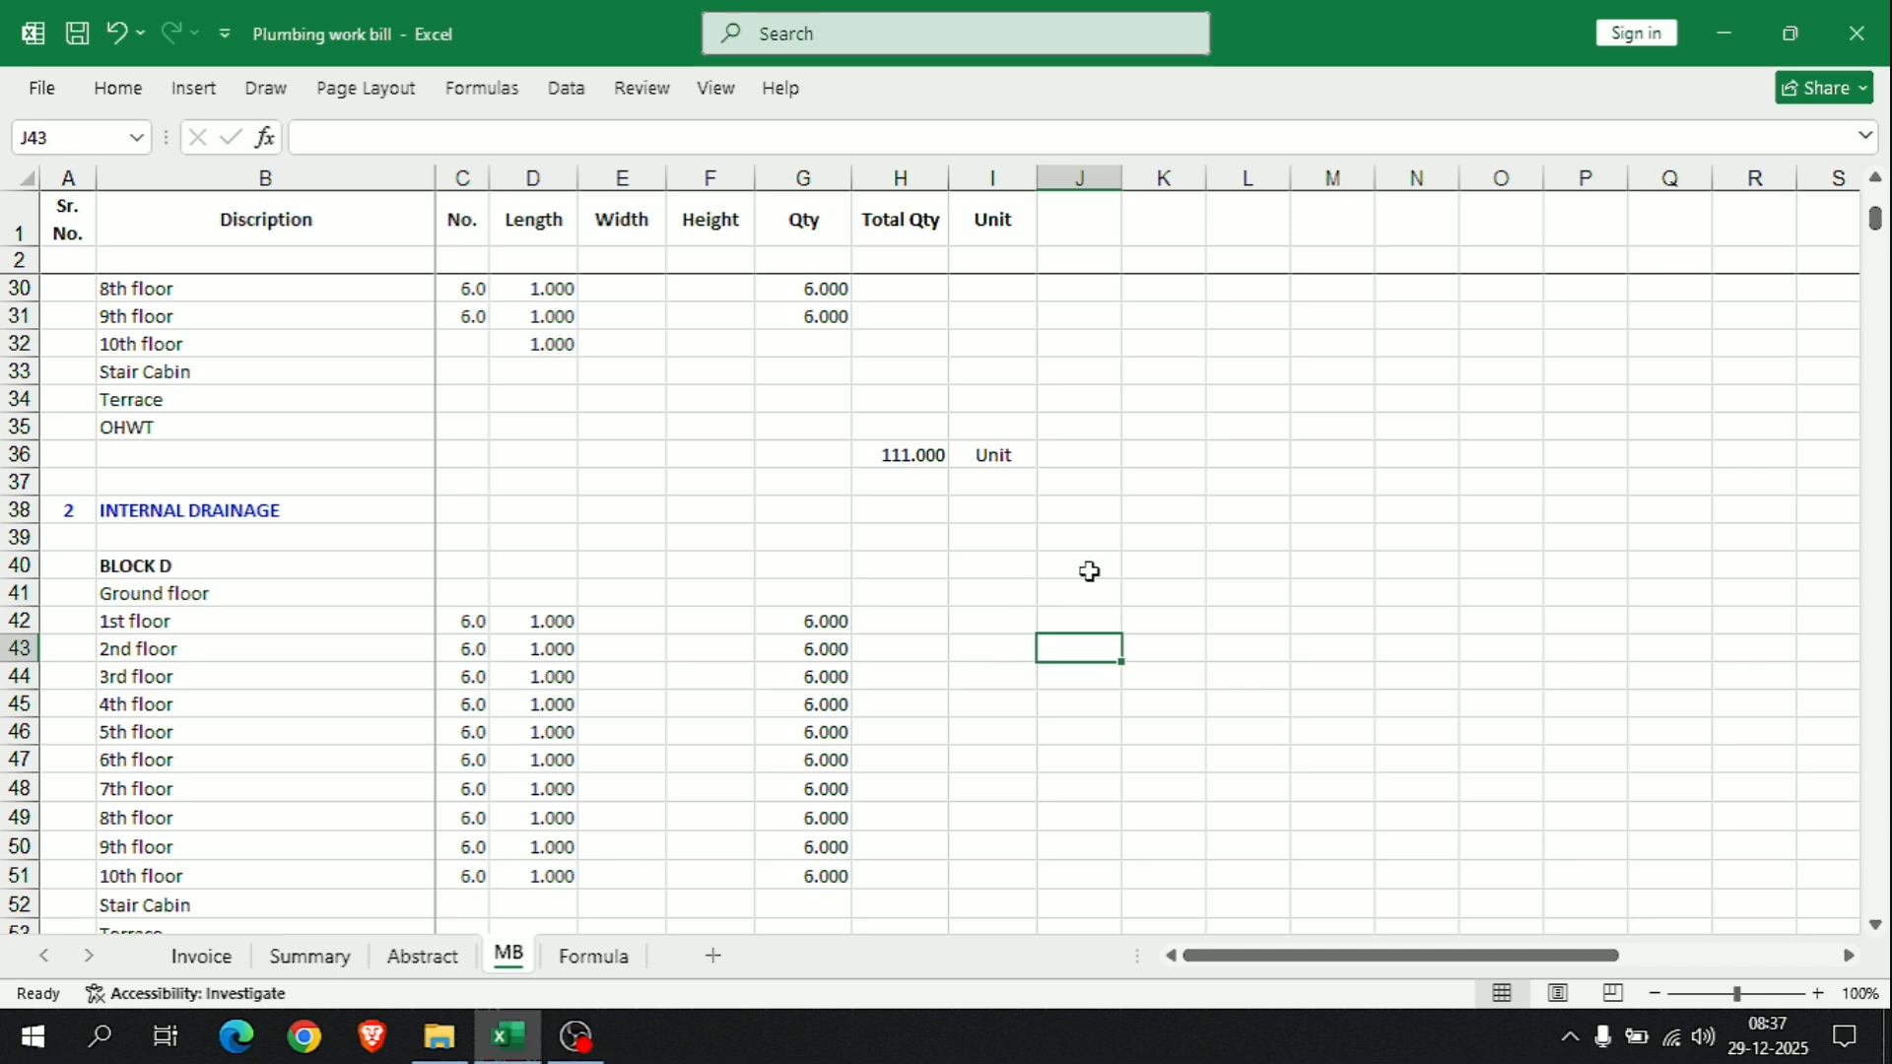
{"action": "left_click", "coordinate": [1143, 452]}
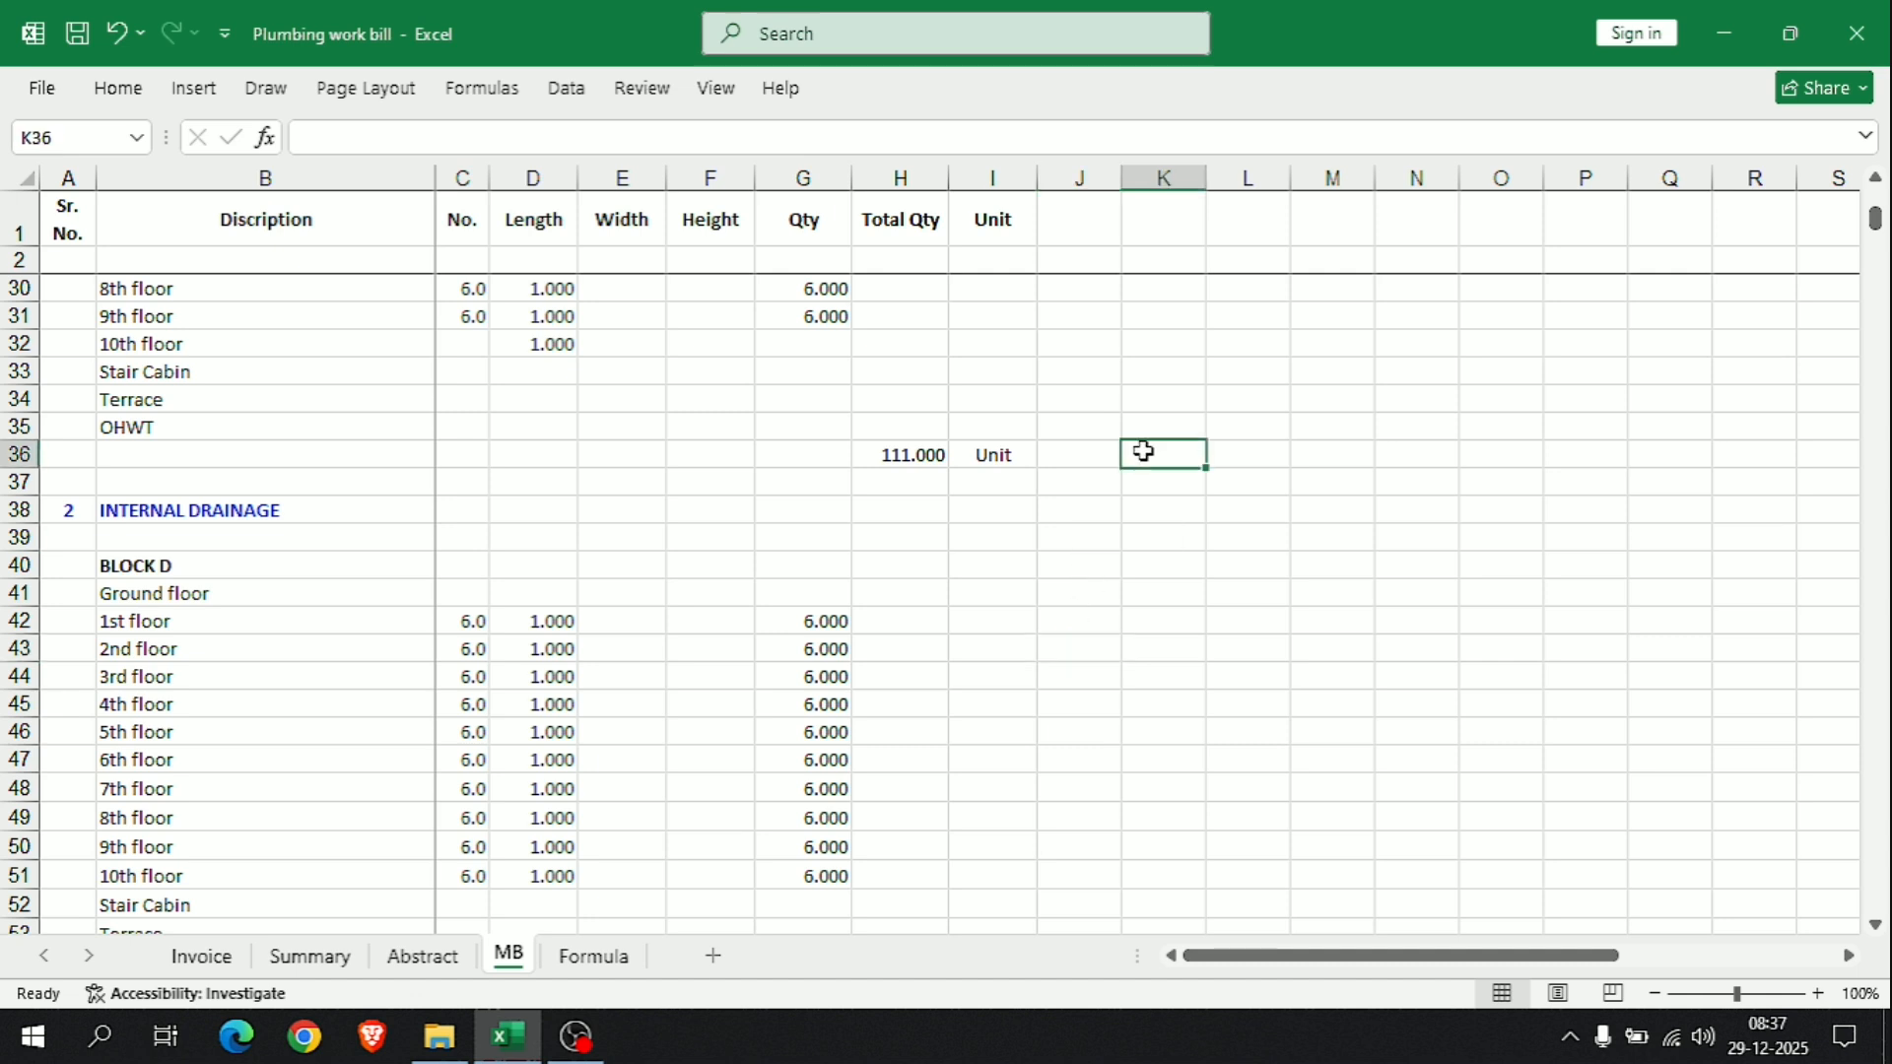